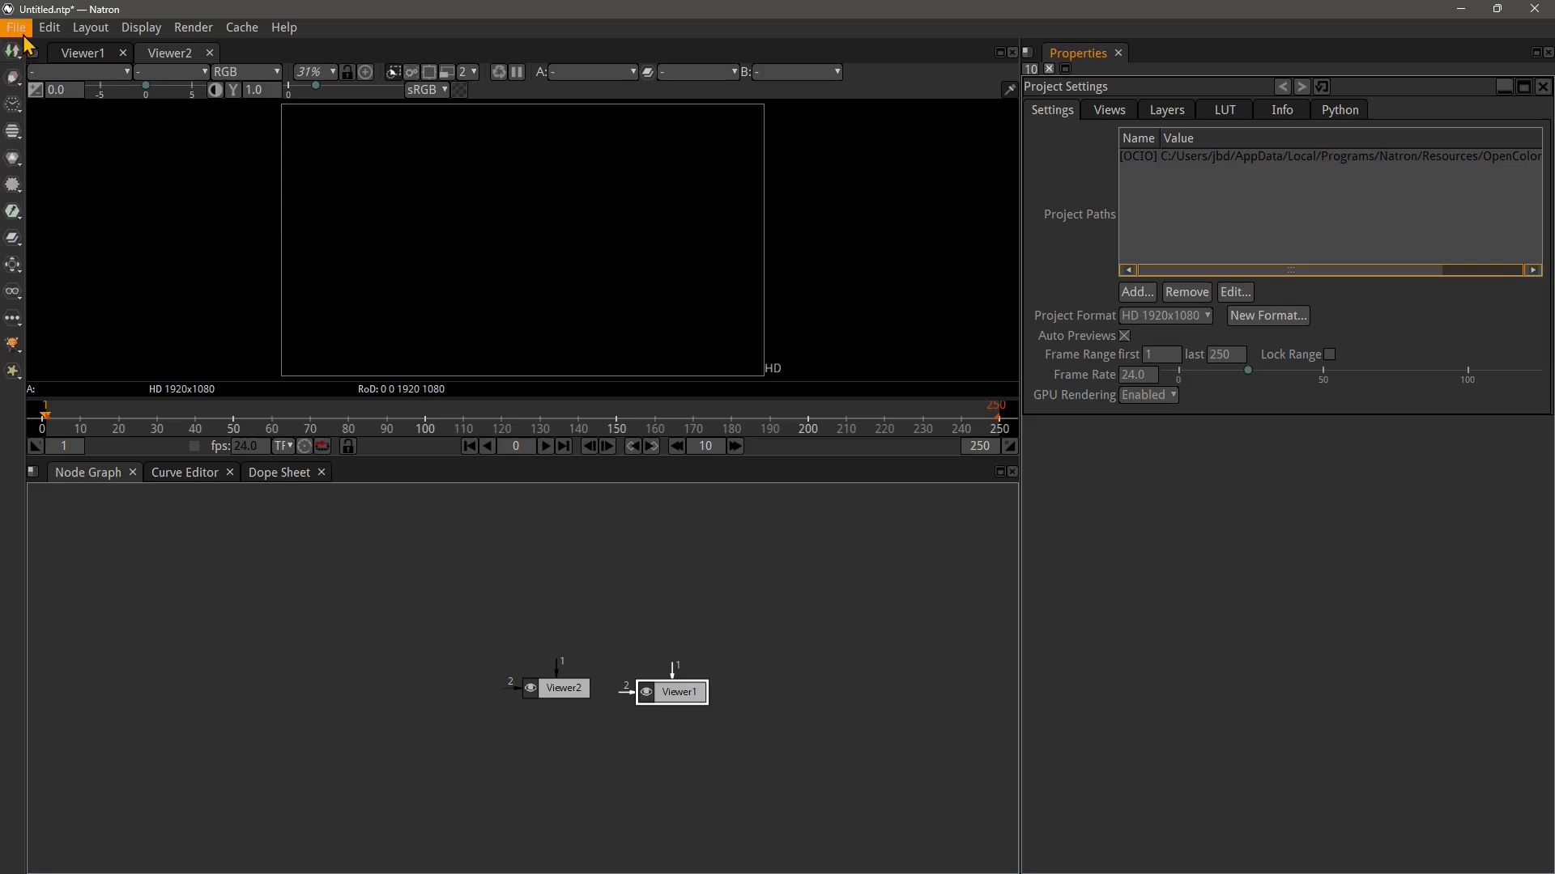
Open the recent project Lesson02.ntp
left_click(18, 28)
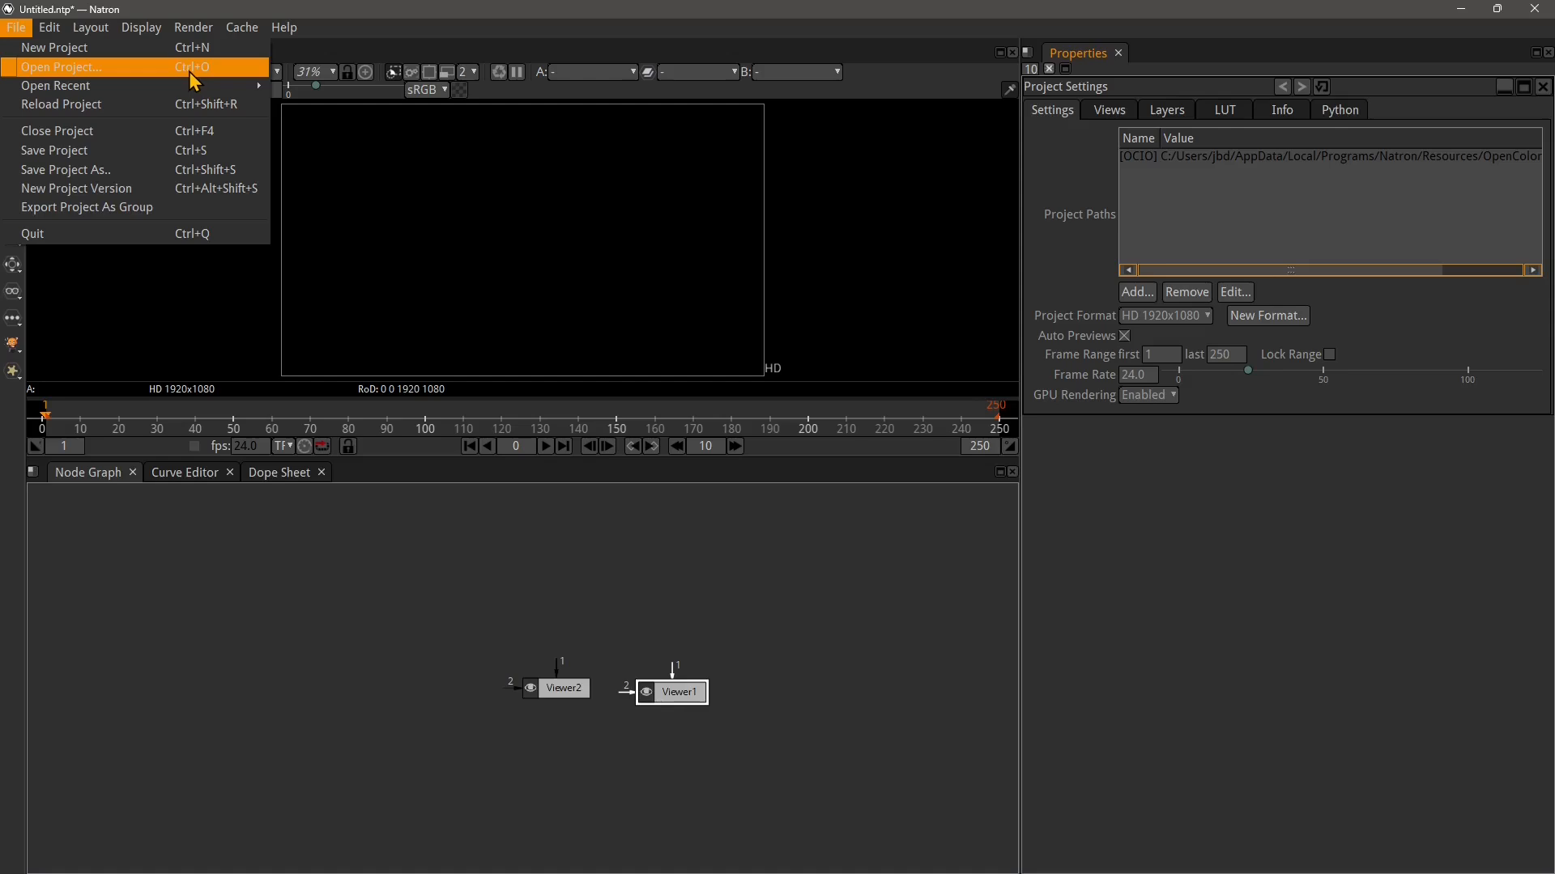
mouse_move(191, 85)
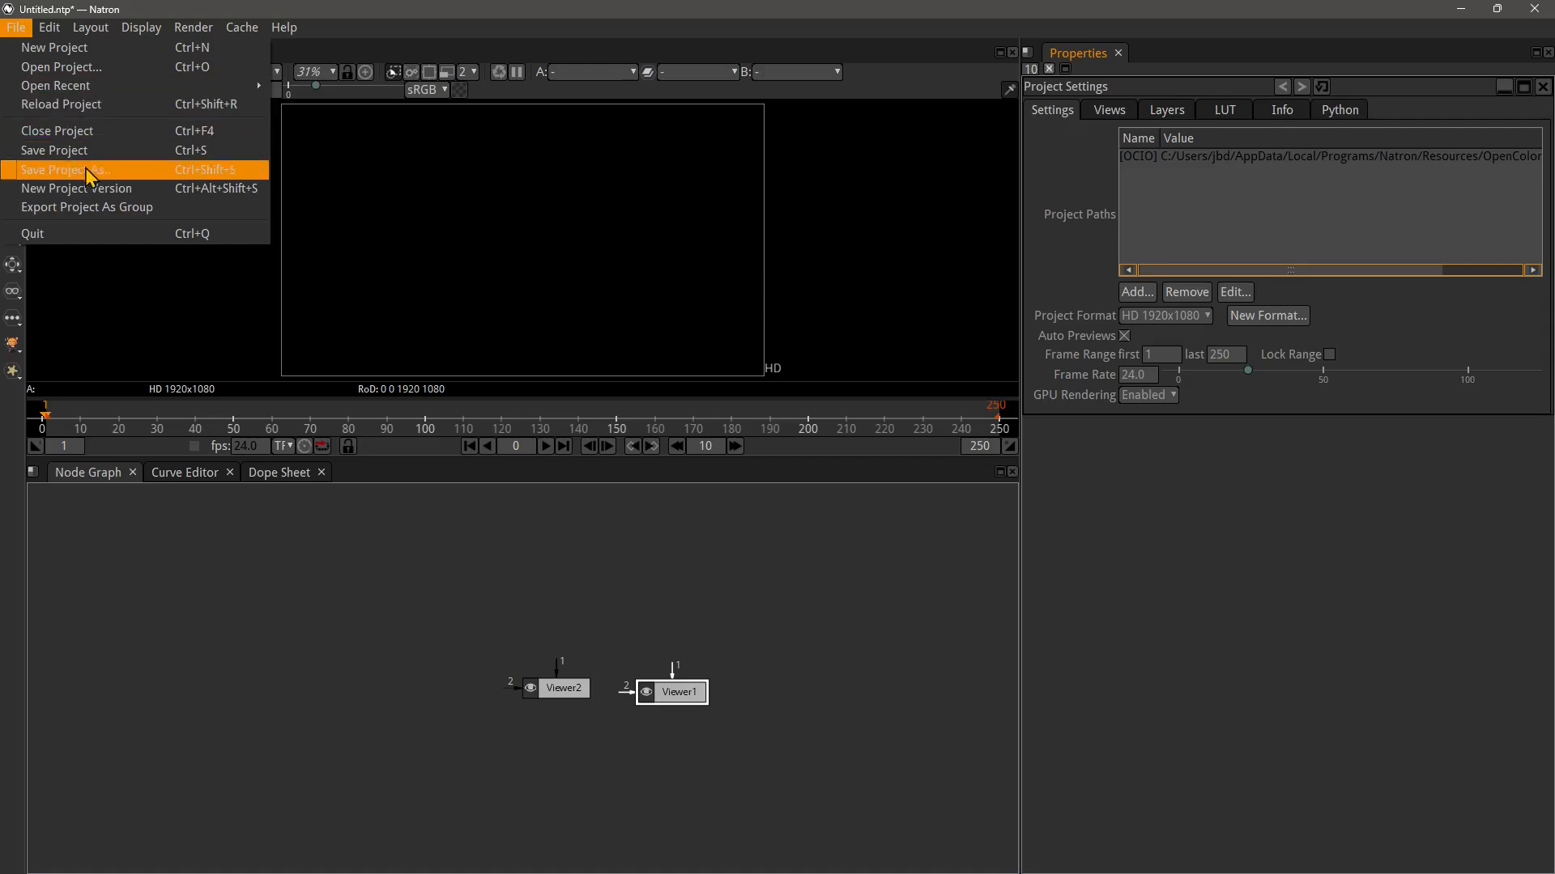
mouse_move(88, 87)
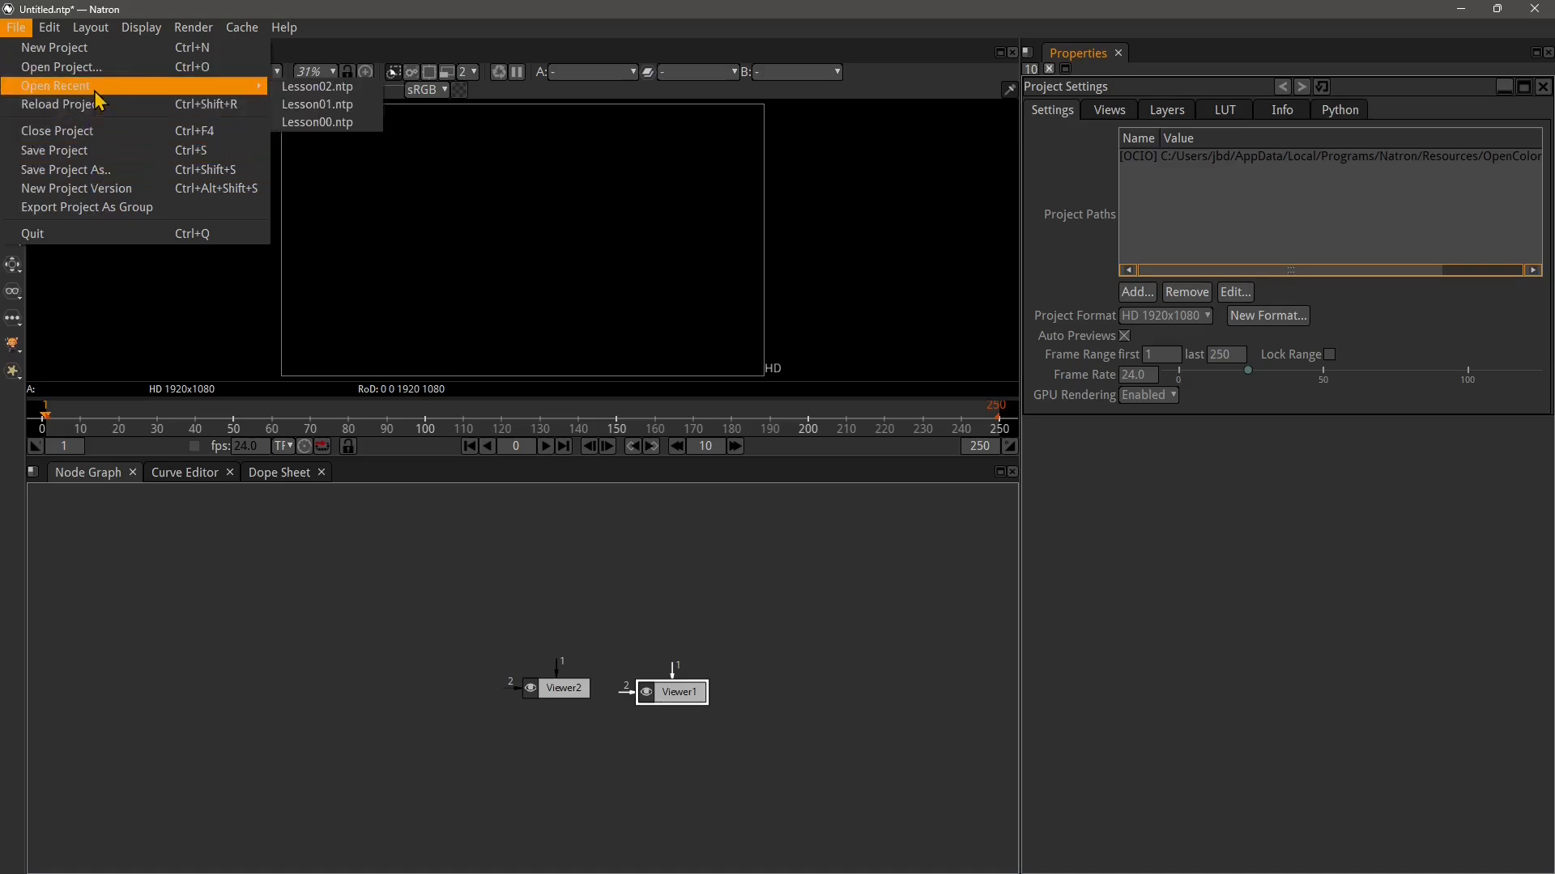
left_click(306, 86)
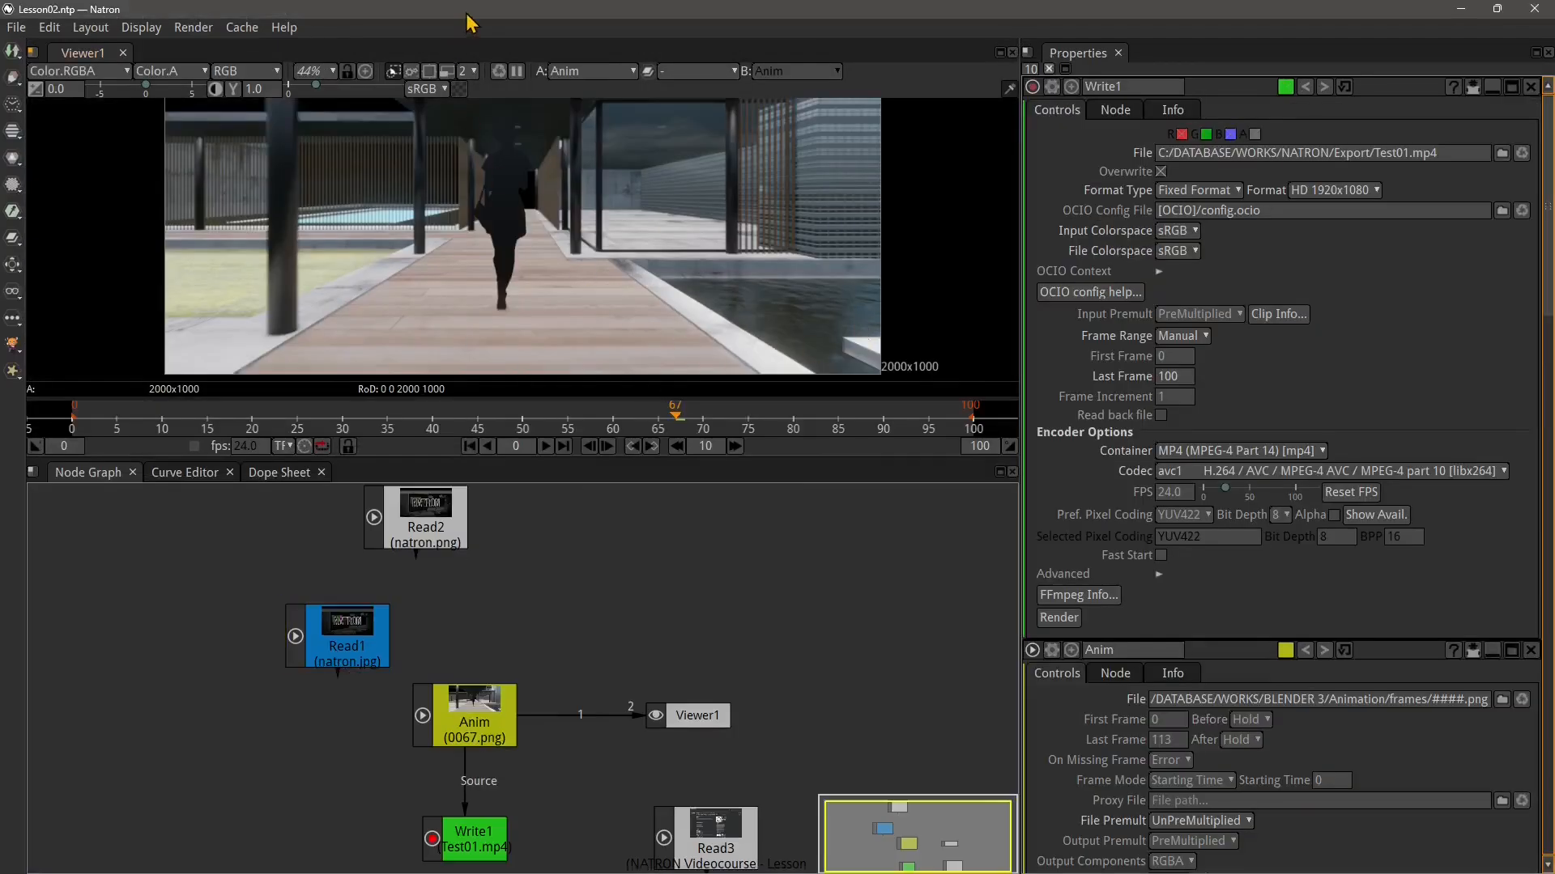
Close the untitled project window, discarding its unsaved changes
left_click_drag(299, 23, 391, 90)
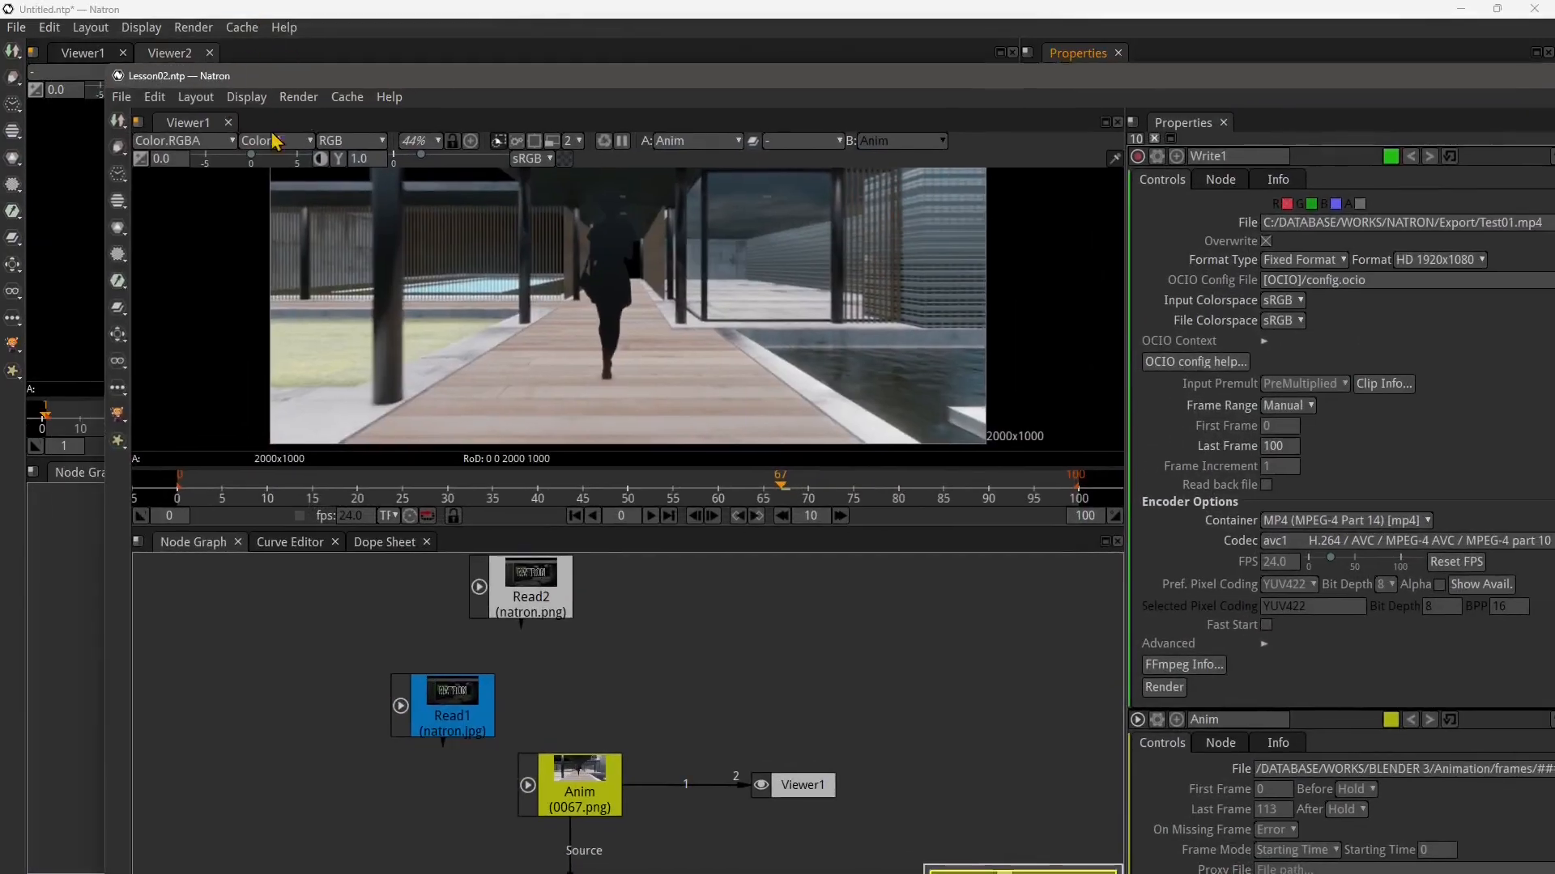
left_click(136, 18)
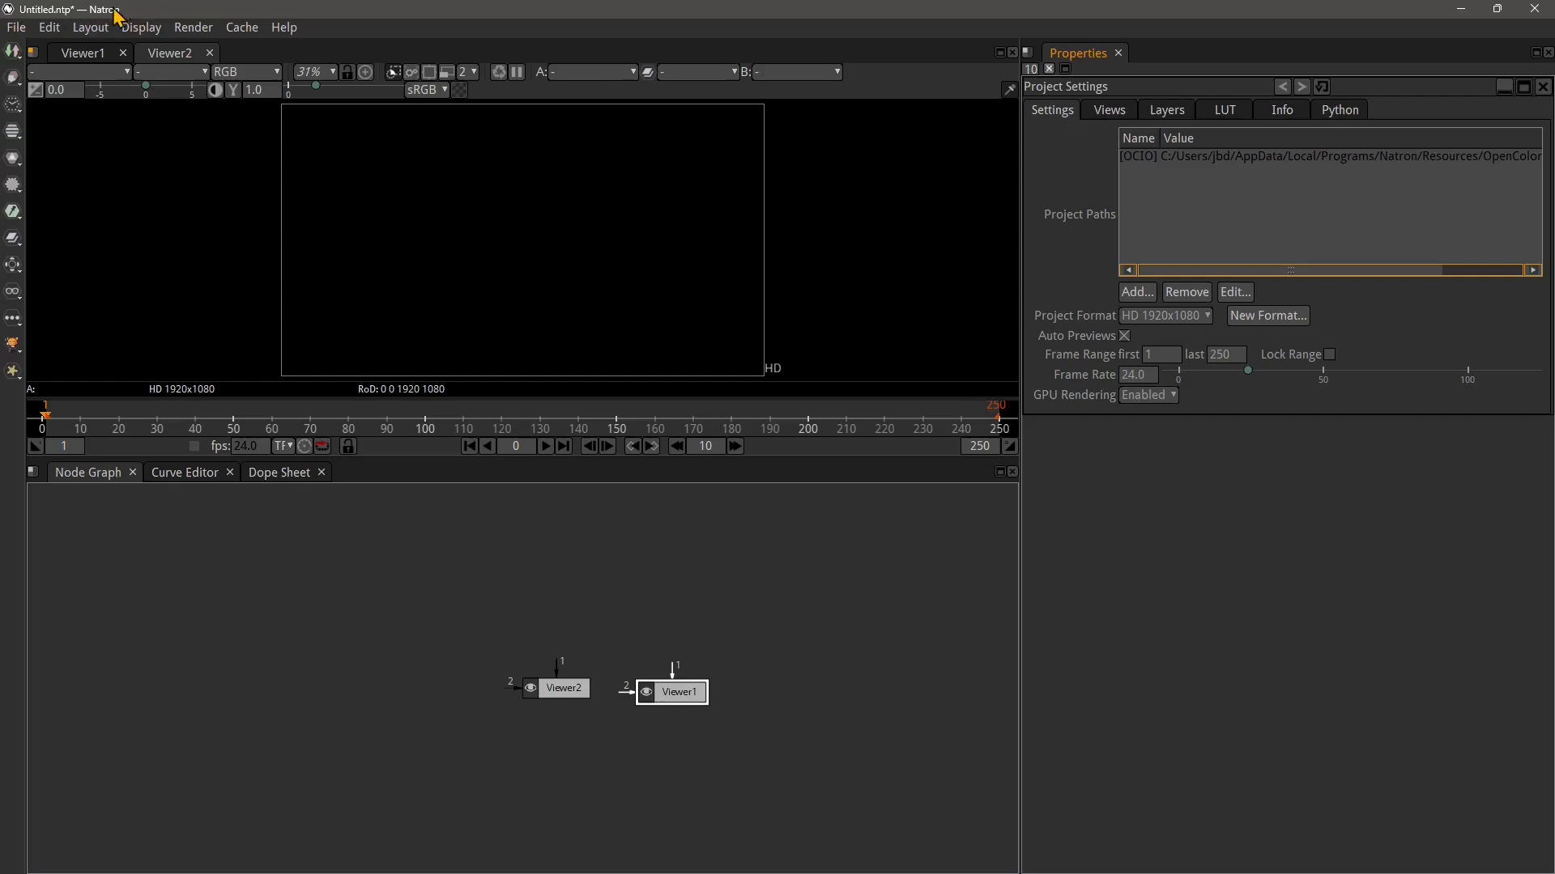
left_click(1543, 10)
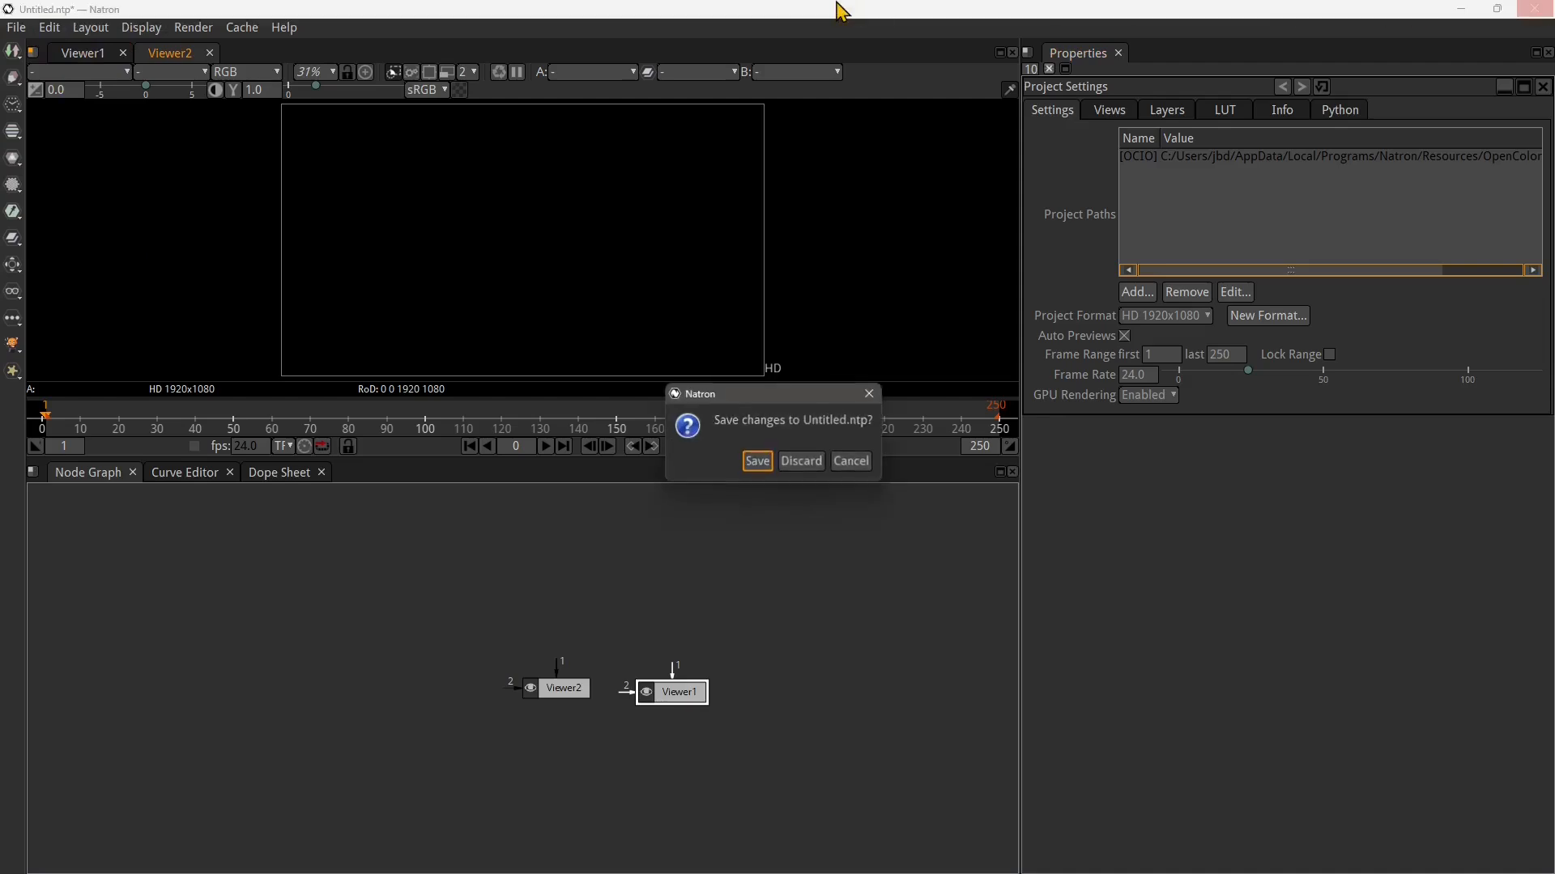
left_click(814, 468)
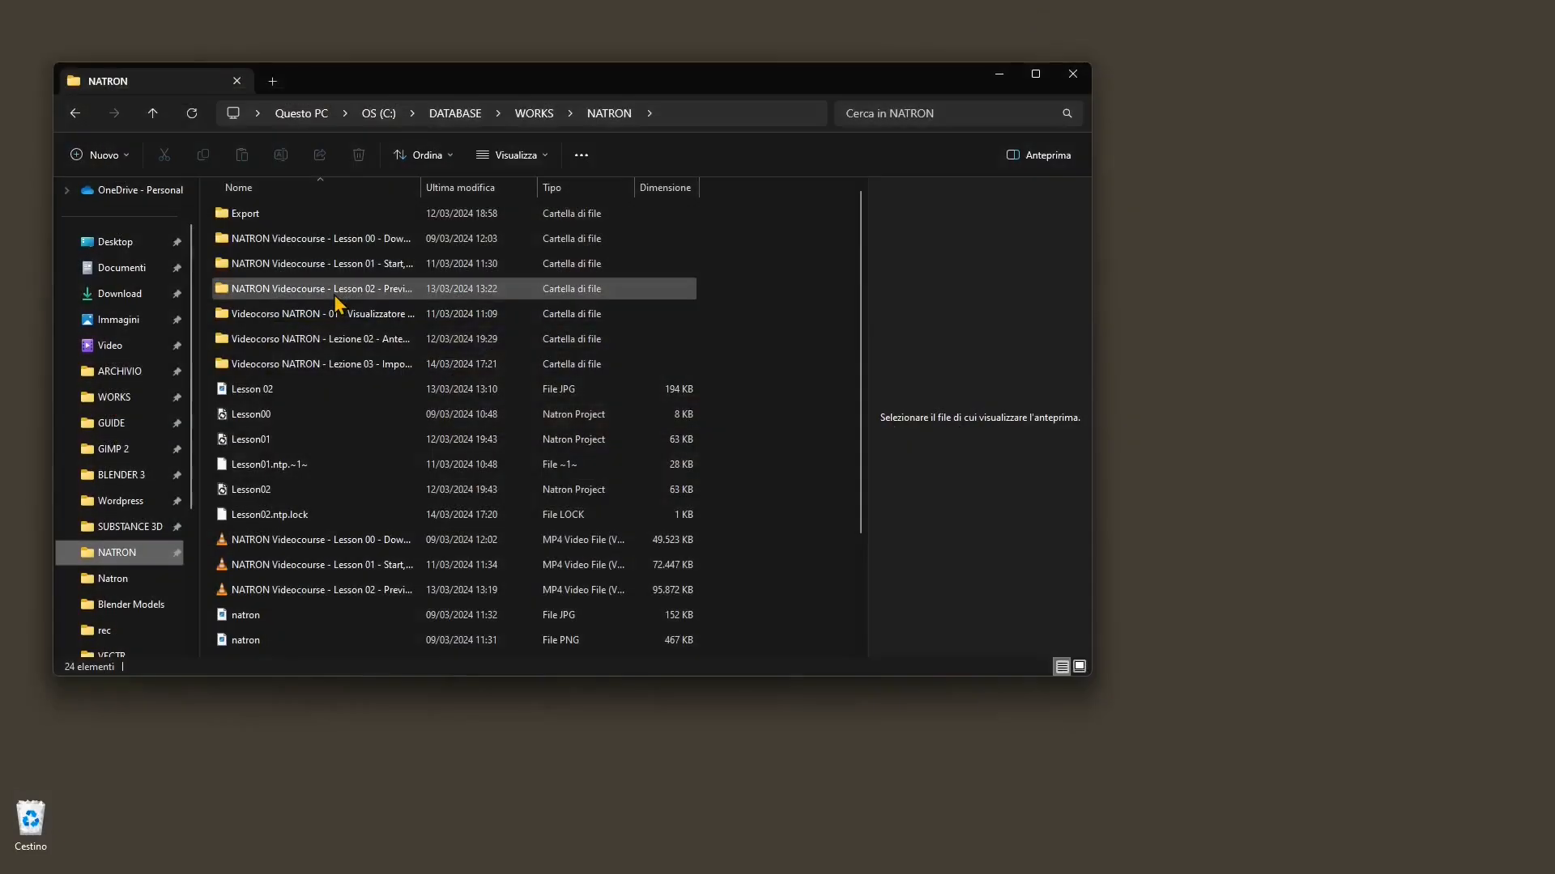
Open the Lesson02 project file from the NATRON folder
left_click(242, 492)
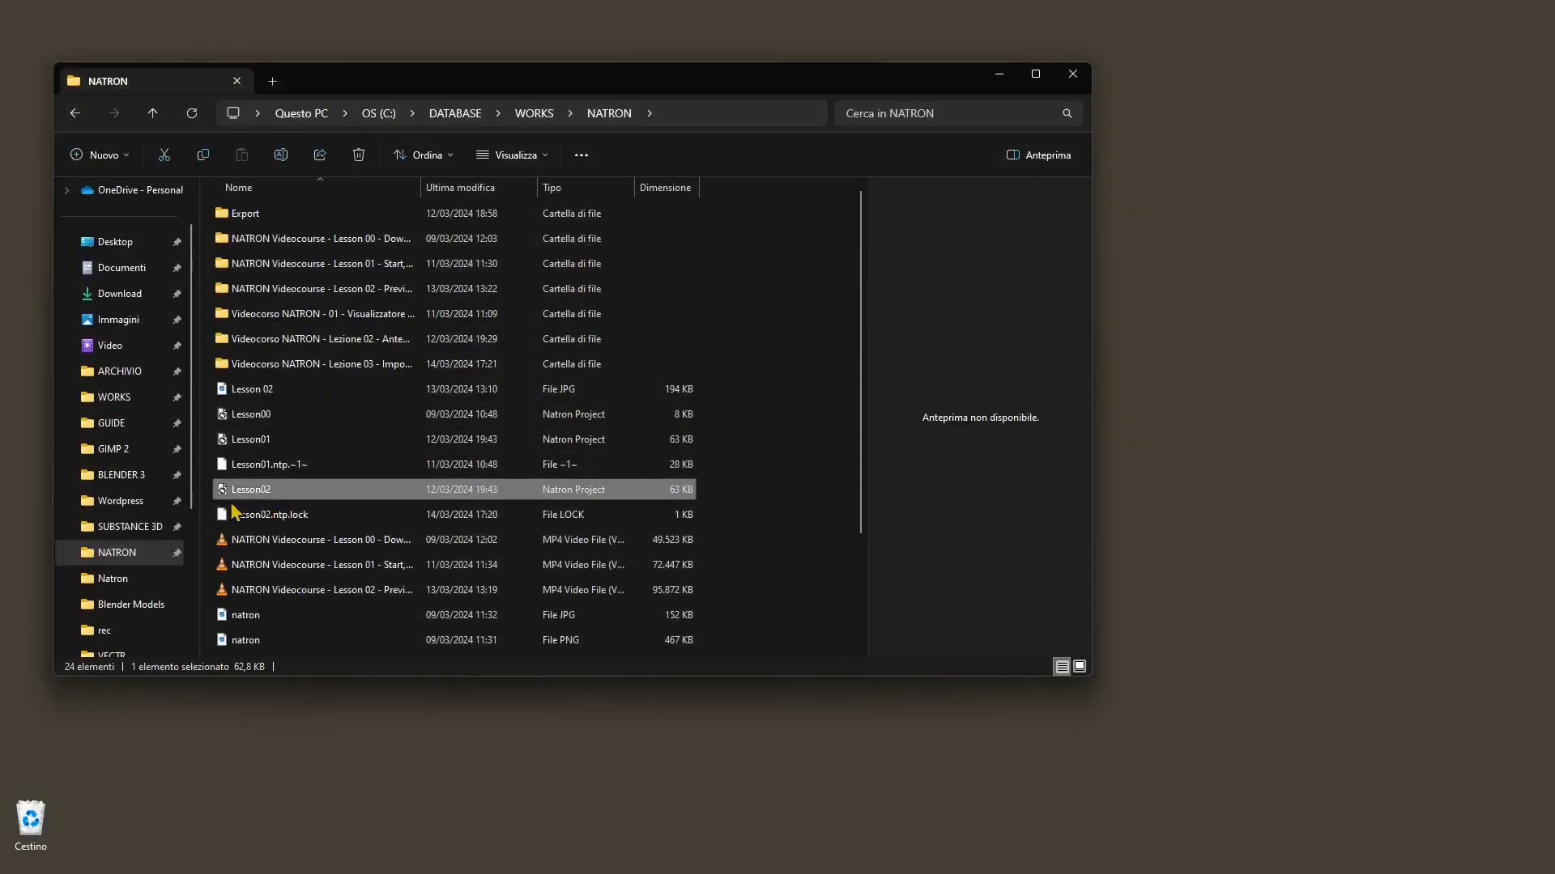
double_click(571, 489)
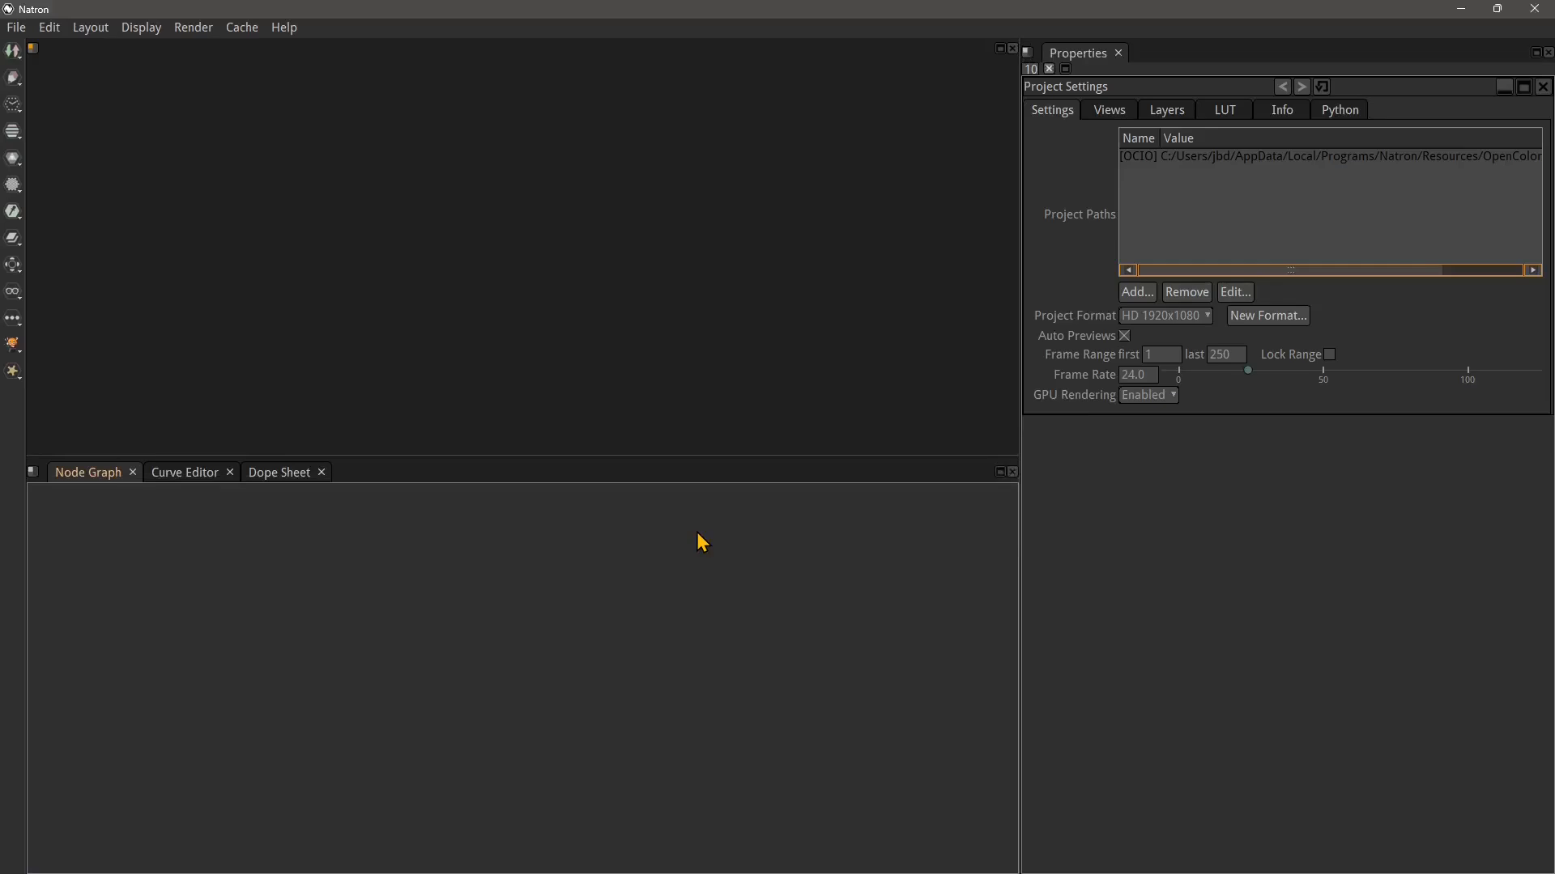
left_click(697, 534)
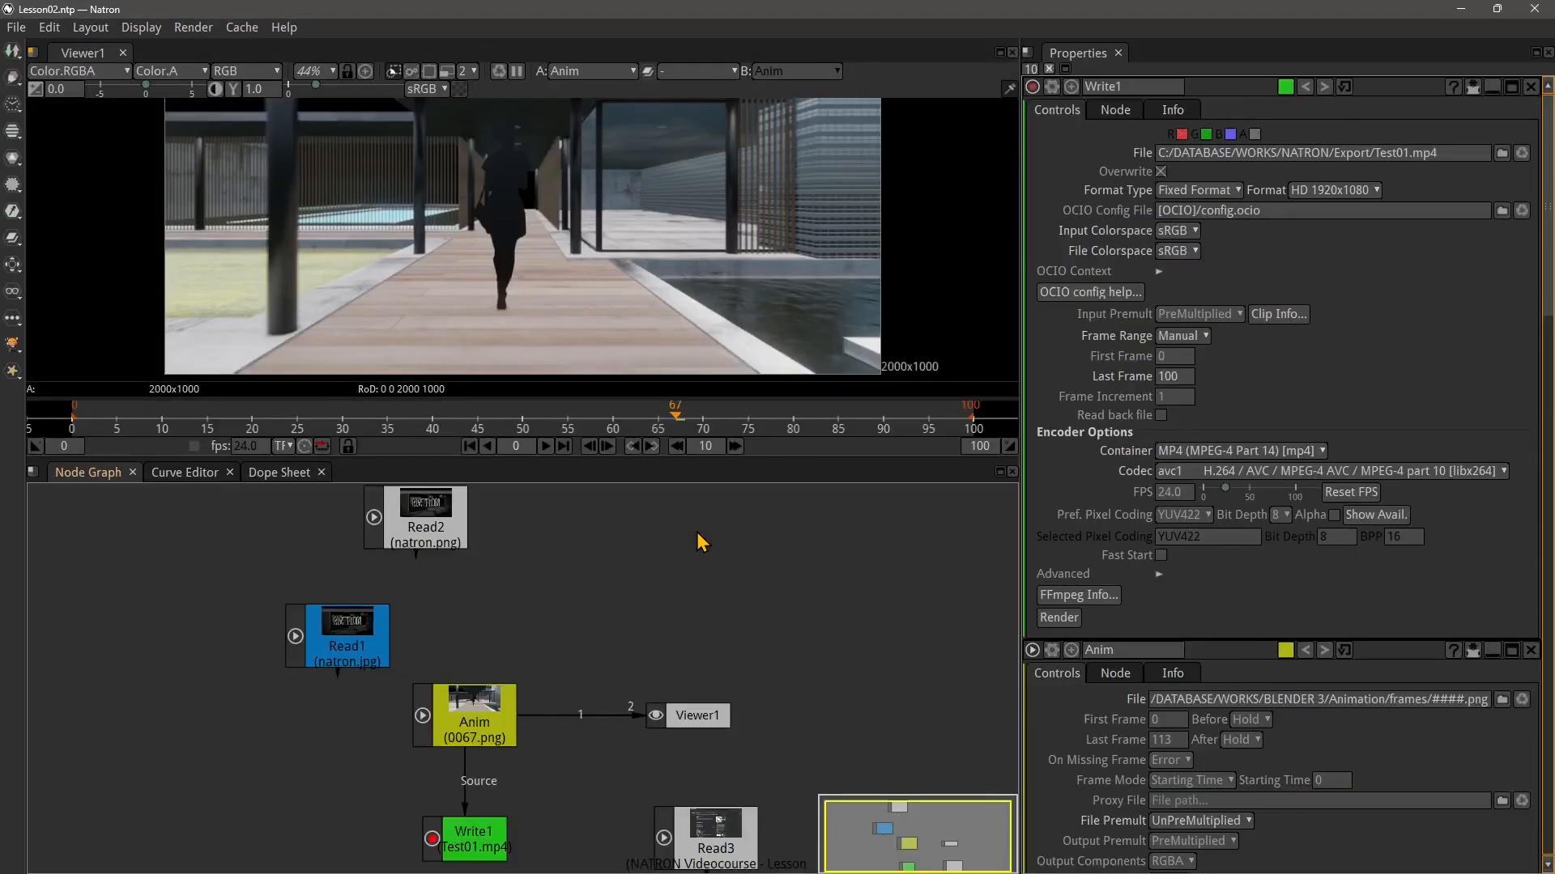
Reposition the Anim and Write1 nodes in the node graph
scroll(367, 657, "down", 1)
left_click_drag(520, 780, 509, 669)
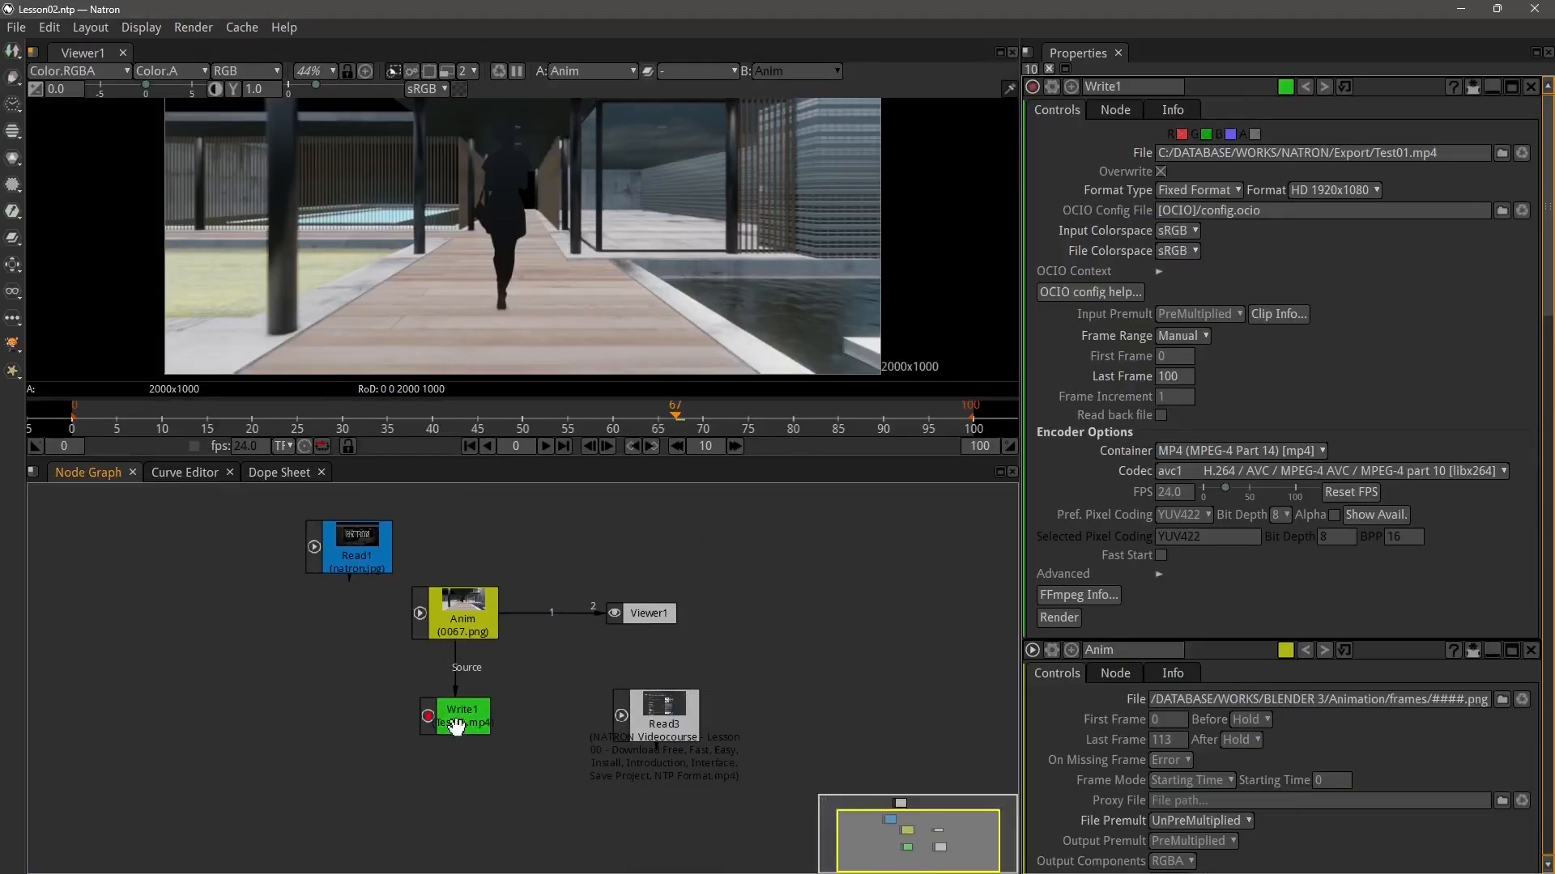
left_click_drag(455, 724, 344, 798)
left_click_drag(456, 612, 407, 674)
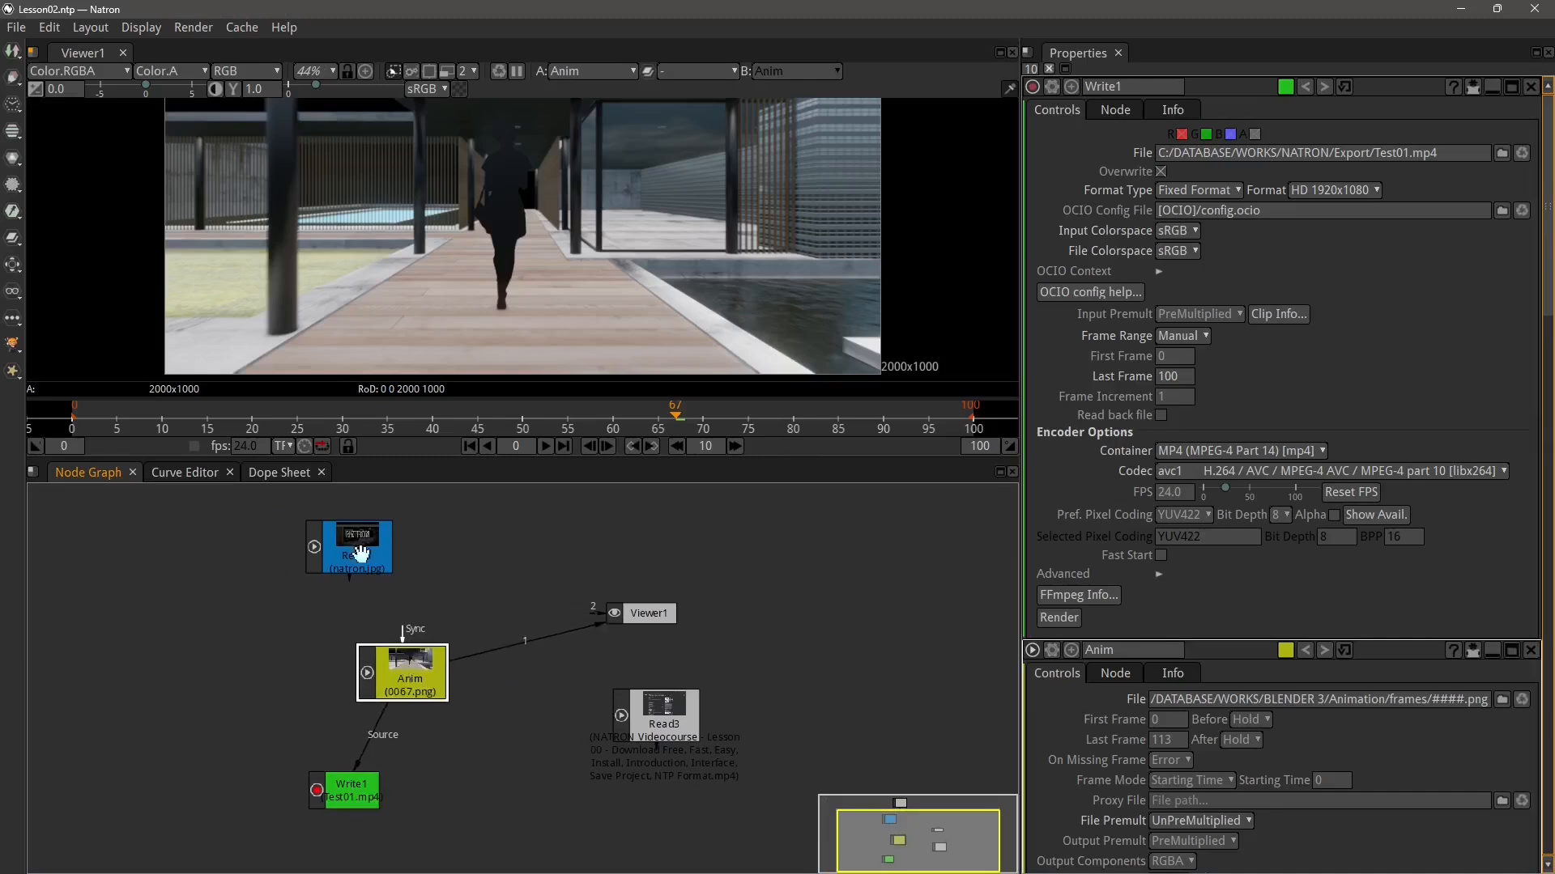
scroll(534, 690, "down", 1)
scroll(622, 654, "up", 2)
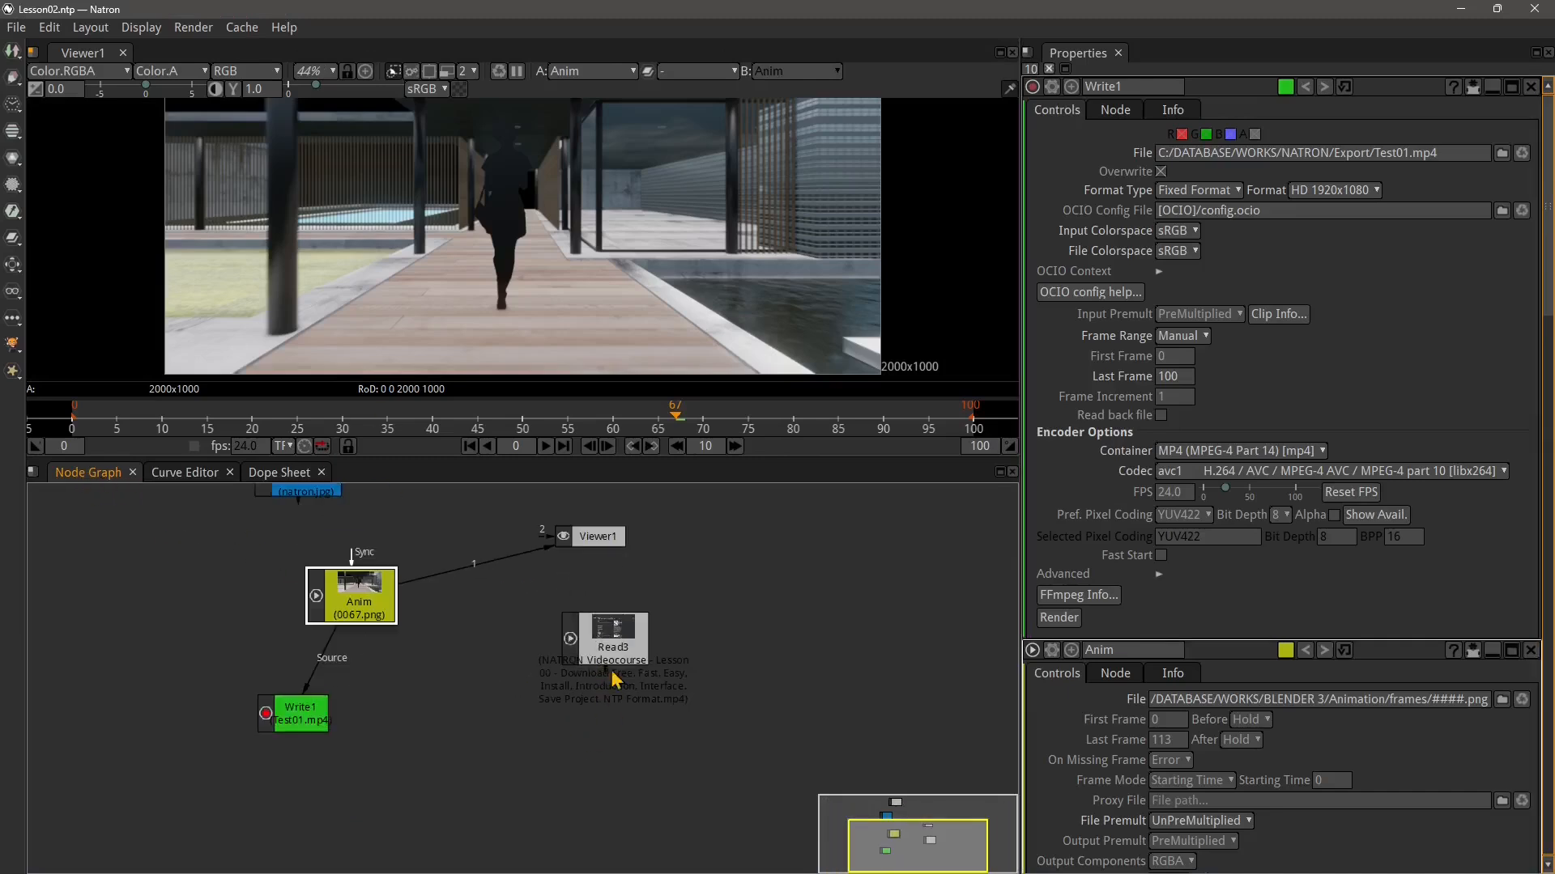
left_click_drag(410, 604, 503, 739)
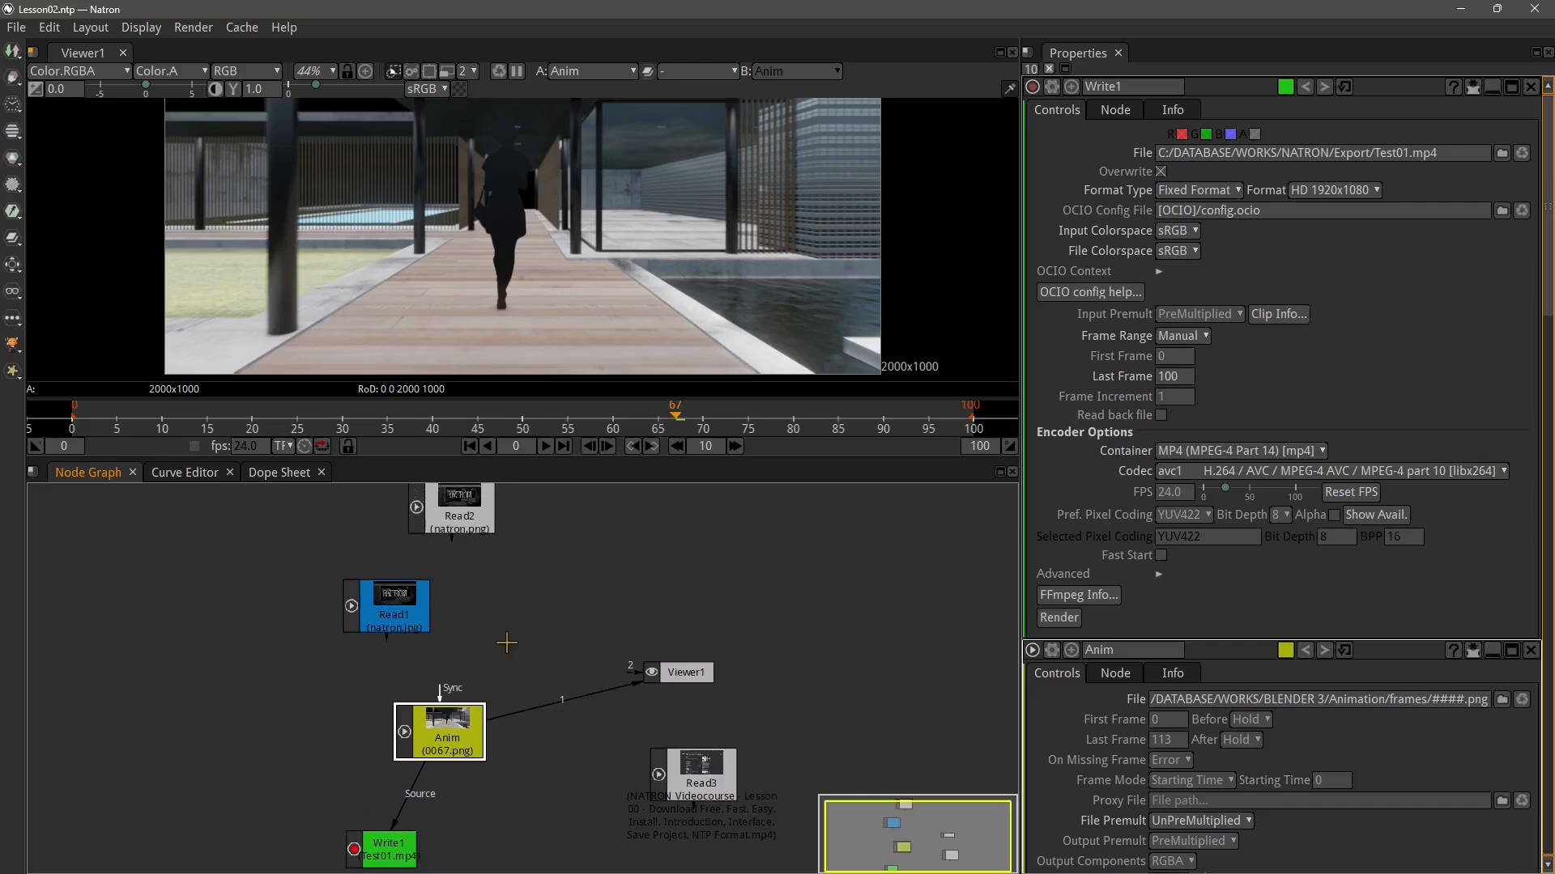
Stack the Read2, Read1 and Read3 nodes in a vertical column above the Anim node
left_click_drag(507, 643, 497, 720)
left_click_drag(448, 598, 428, 556)
left_click_drag(393, 663, 444, 535)
left_click_drag(487, 611, 450, 577)
left_click(448, 593)
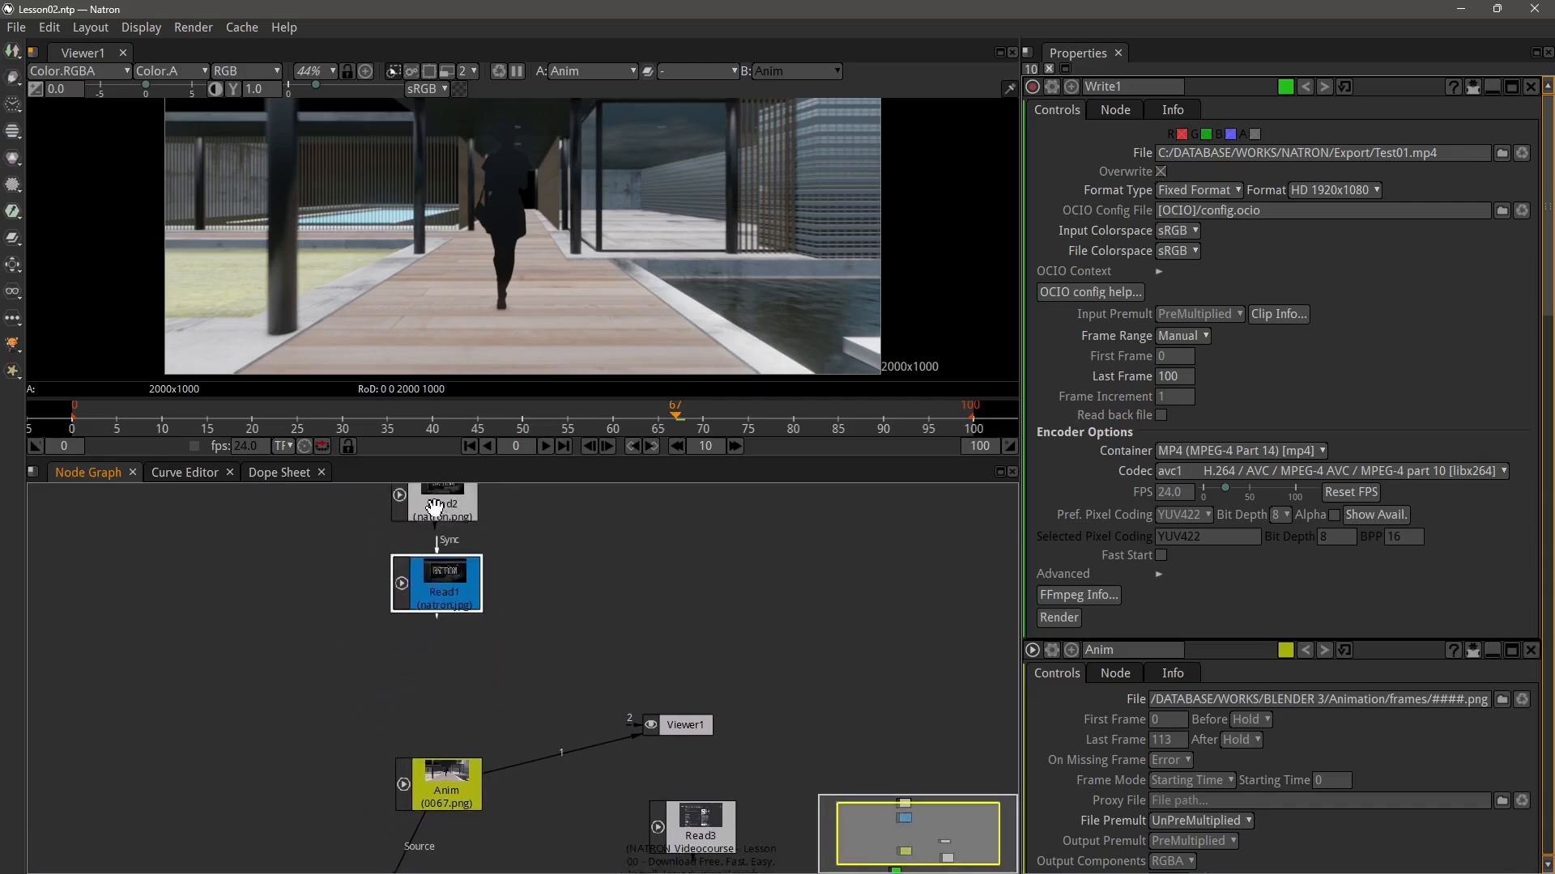
left_click_drag(433, 675, 442, 636)
left_click_drag(716, 792, 467, 639)
left_click_drag(474, 581, 449, 554)
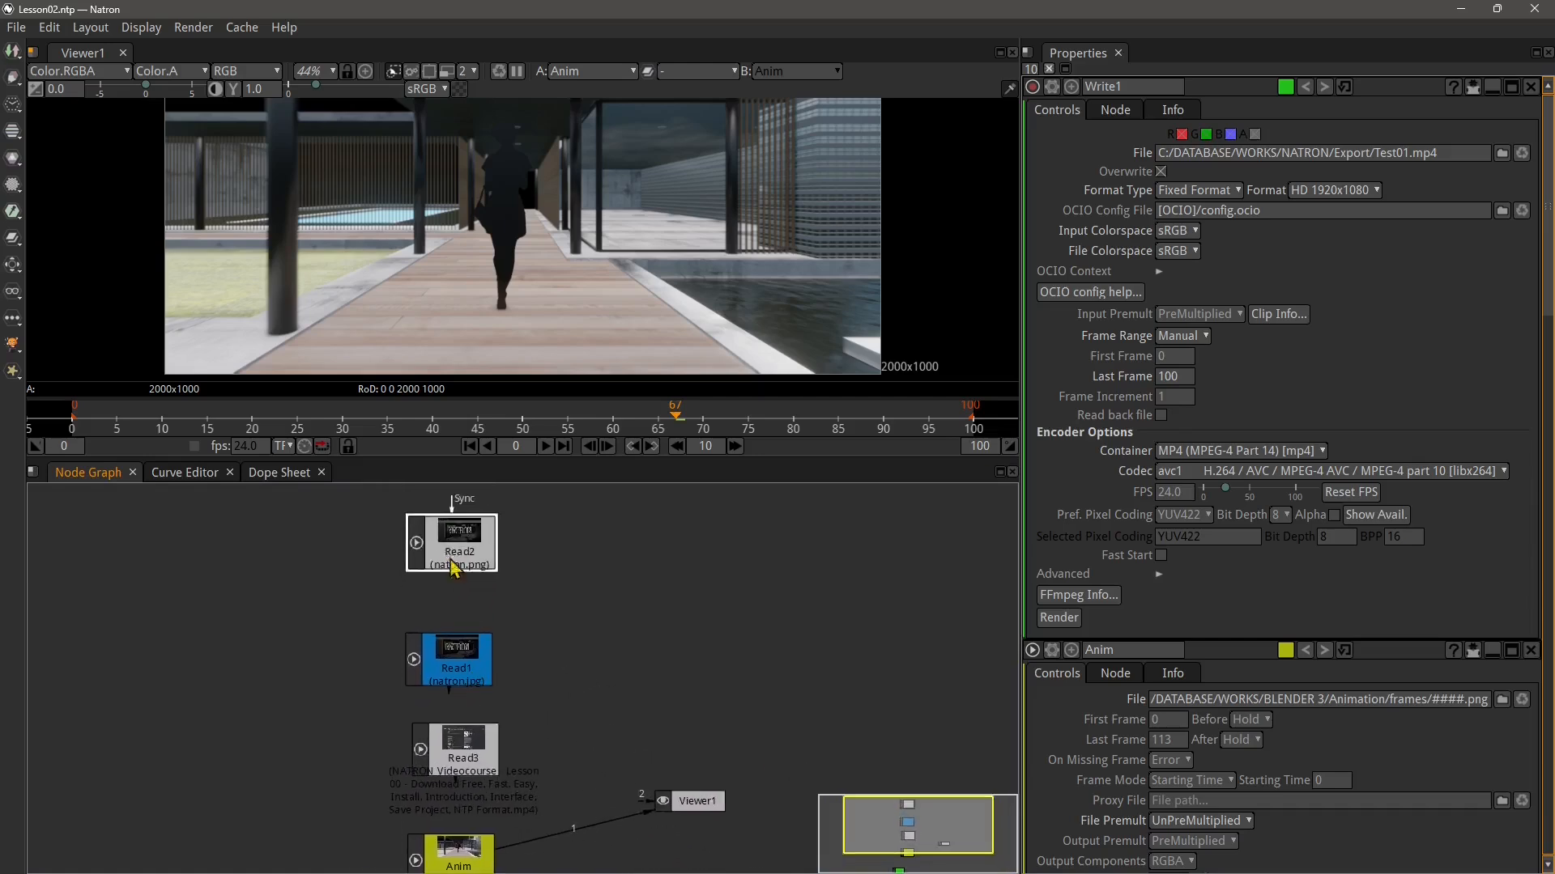
left_click_drag(450, 651, 452, 627)
left_click_drag(503, 685, 507, 582)
left_click_drag(458, 644, 457, 628)
left_click_drag(526, 665, 468, 603)
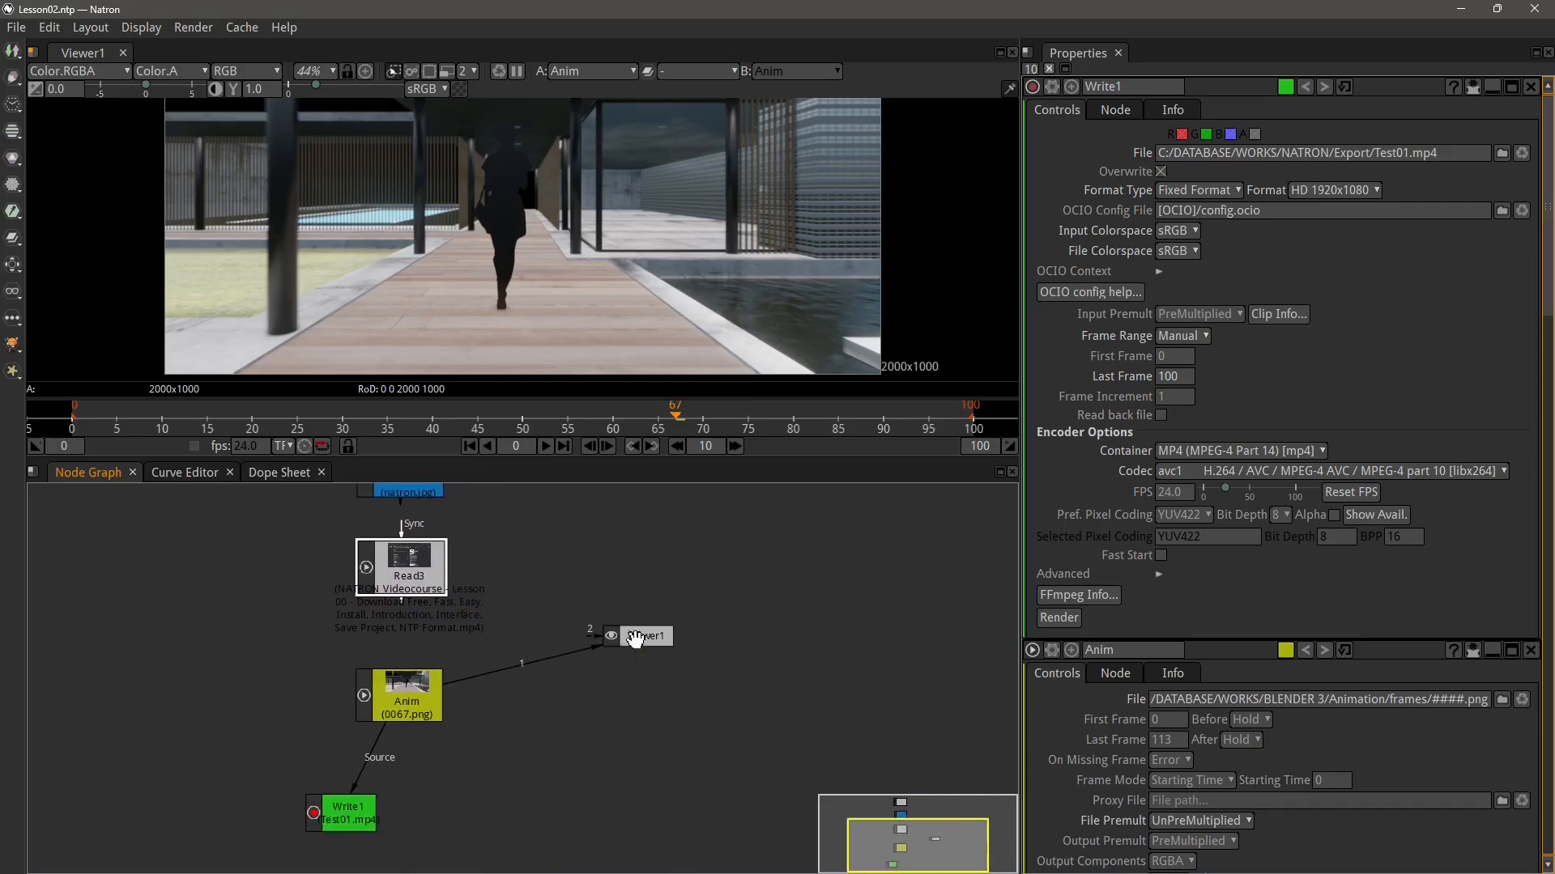
Align Viewer1 horizontally with Anim and place Write1 directly below Anim
left_click_drag(634, 640, 658, 700)
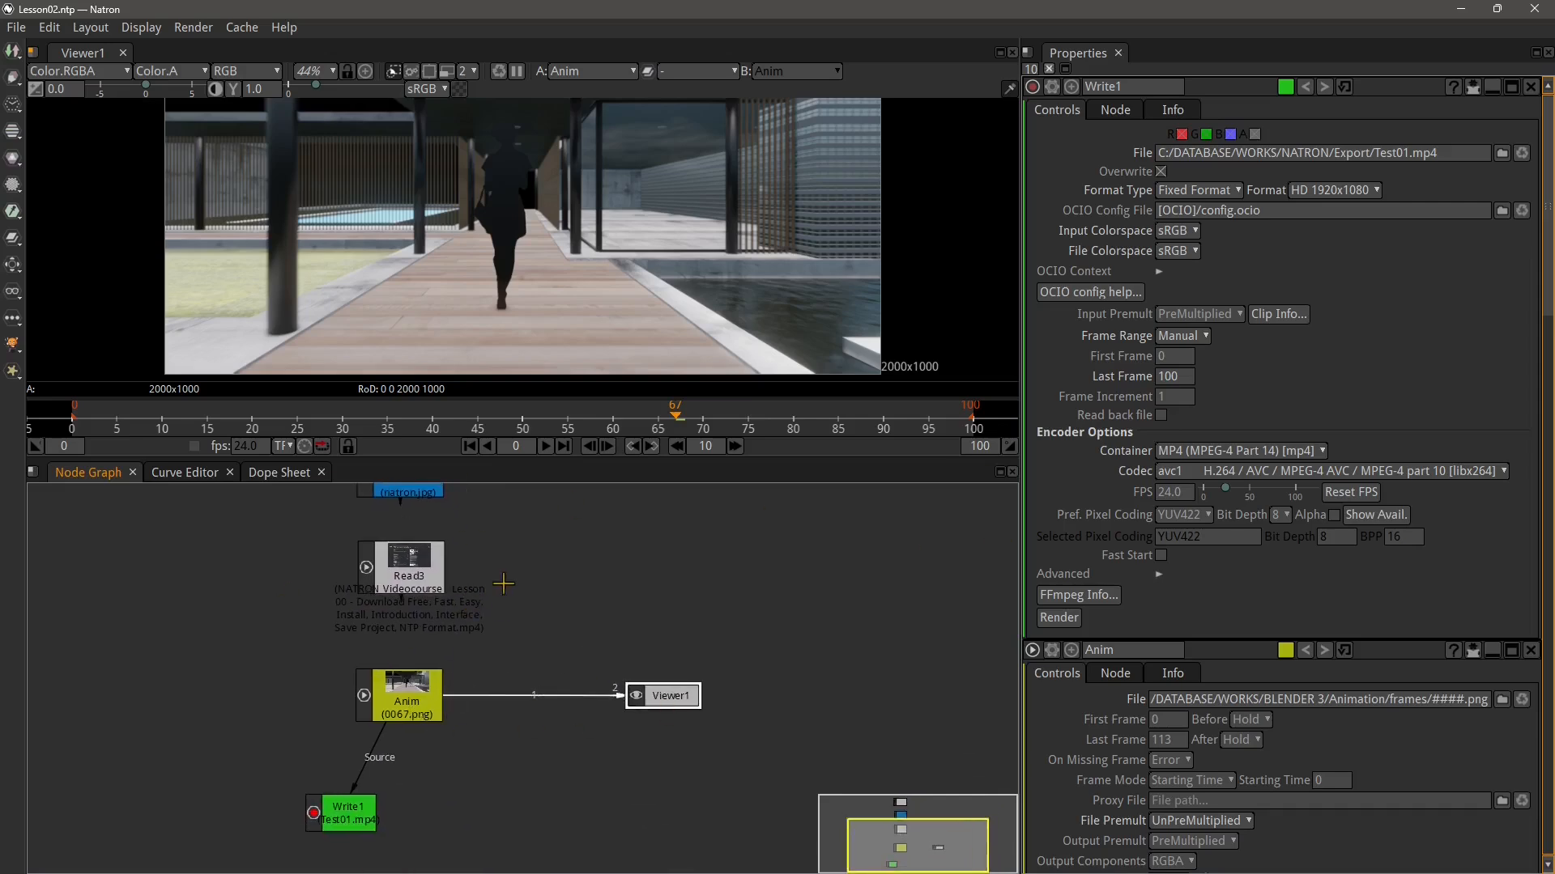
scroll(614, 645, "down", 2)
scroll(478, 704, "up", 3)
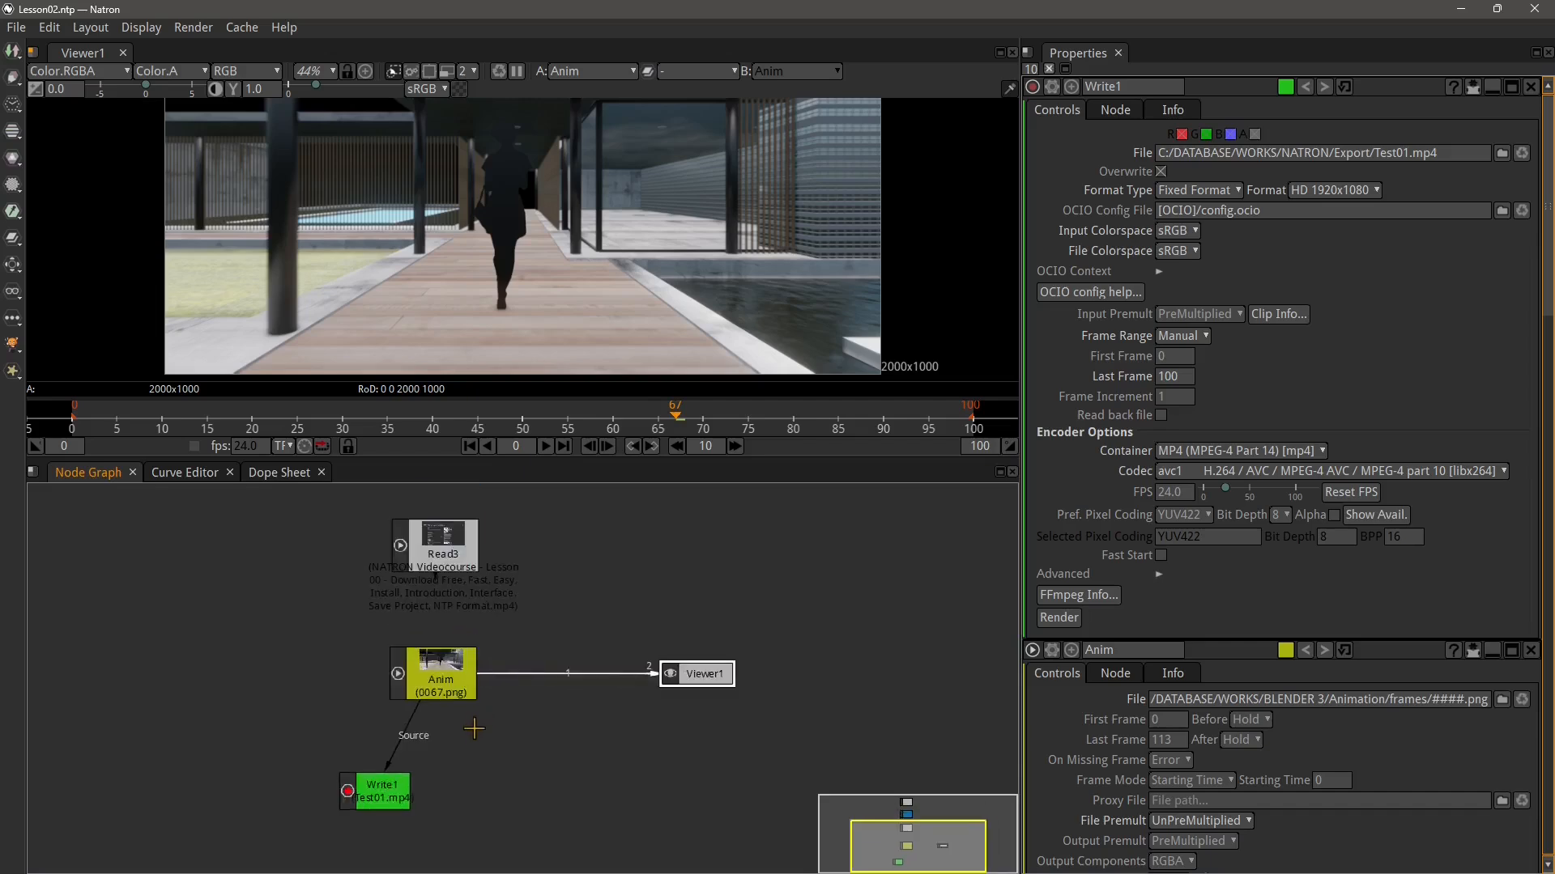
left_click_drag(373, 745, 441, 776)
scroll(476, 785, "up", 1)
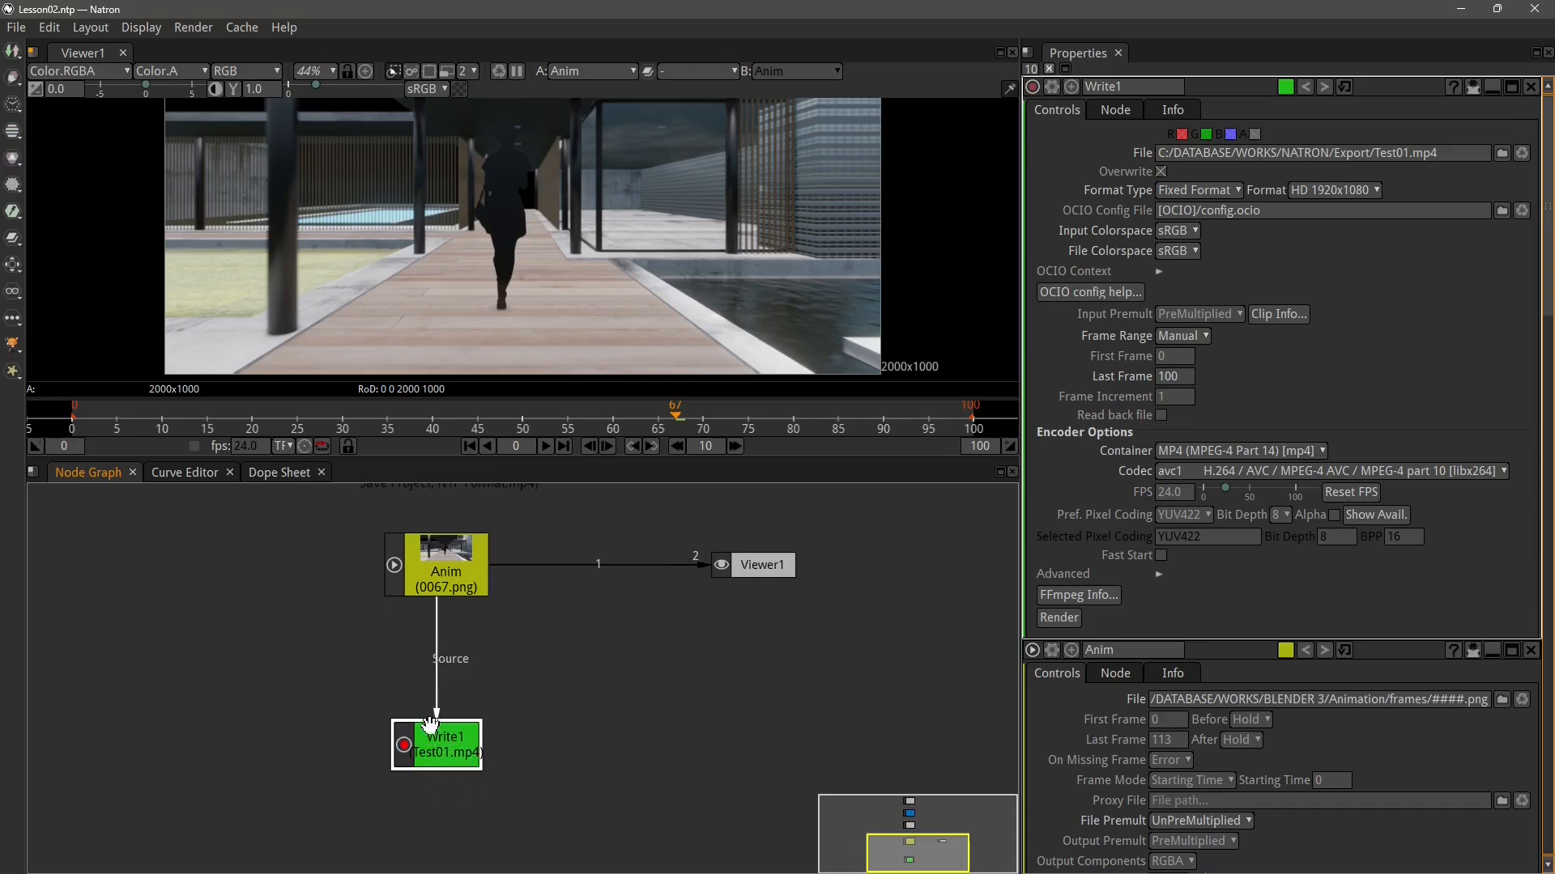
scroll(575, 729, "down", 2)
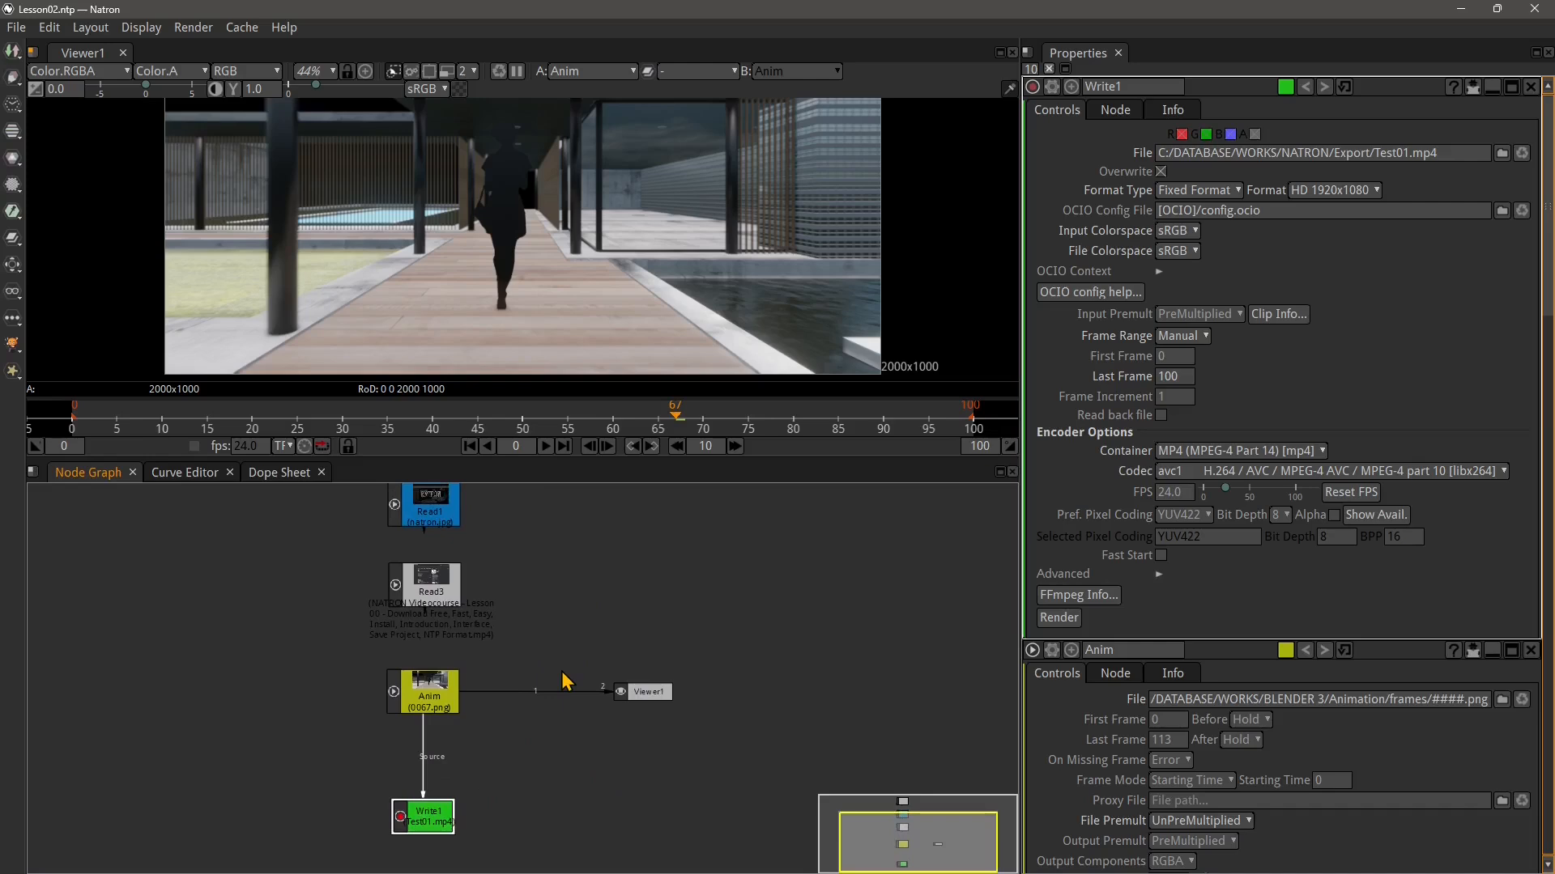
scroll(625, 698, "down", 1)
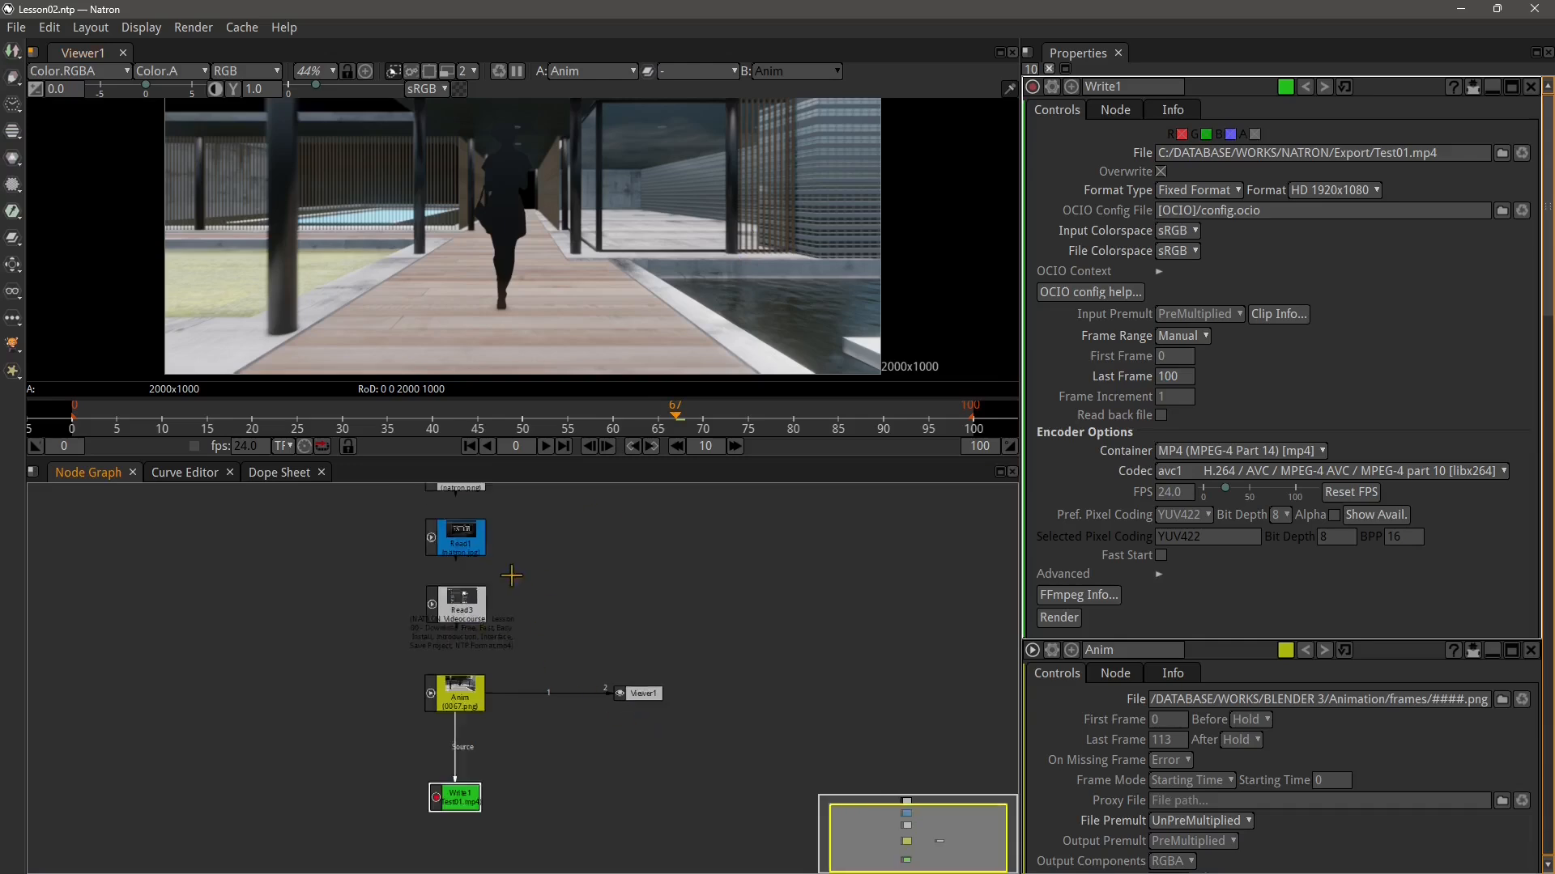
left_click_drag(514, 575, 493, 622)
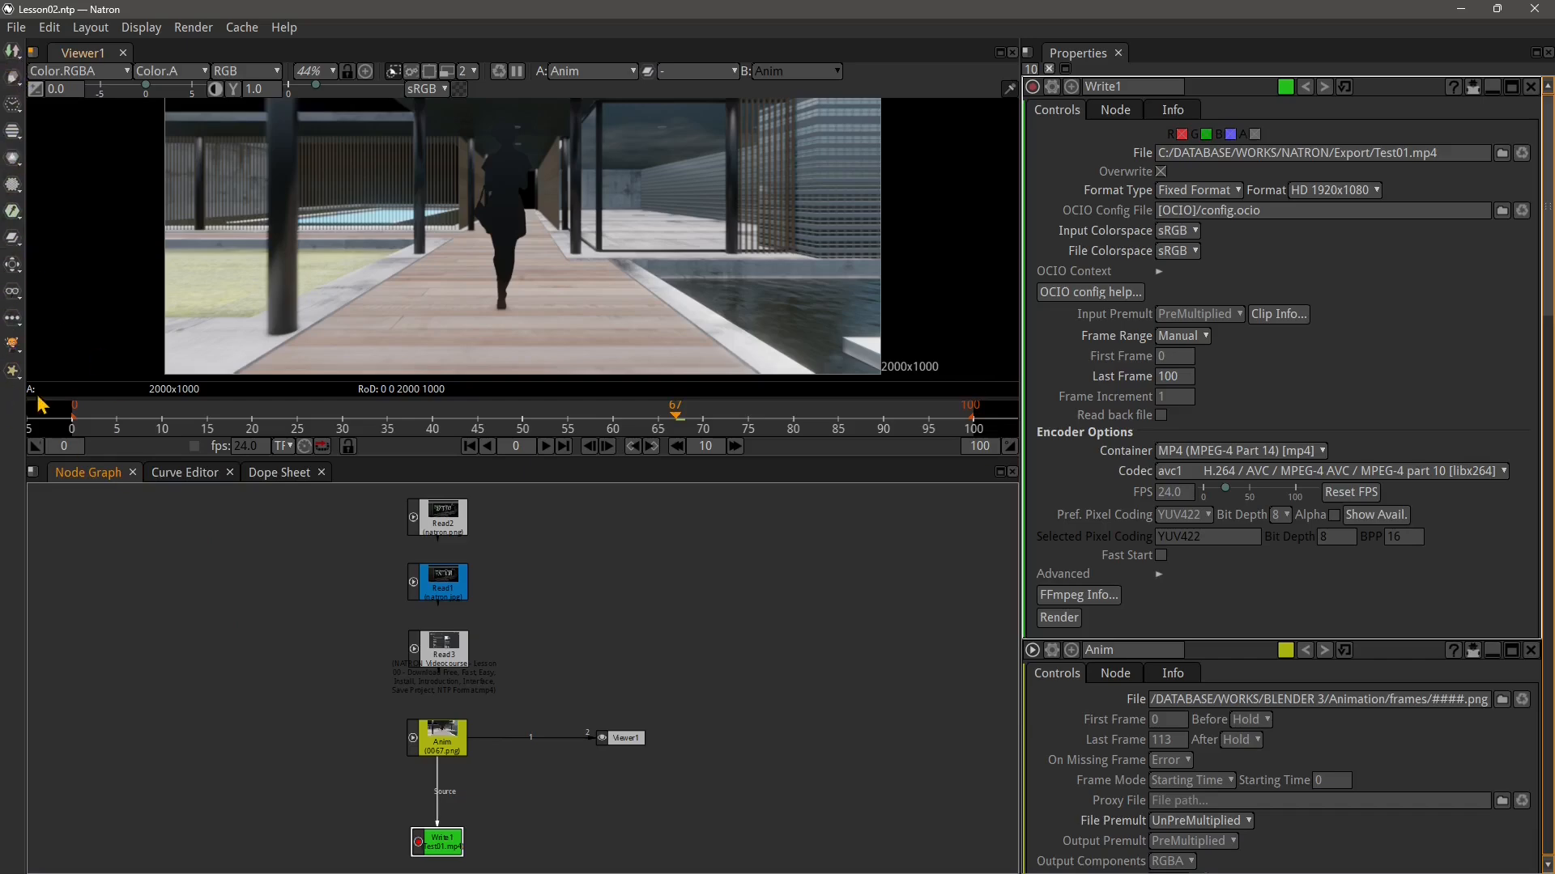
Add a Read node from the Image node group
mouse_move(40, 403)
left_click(13, 52)
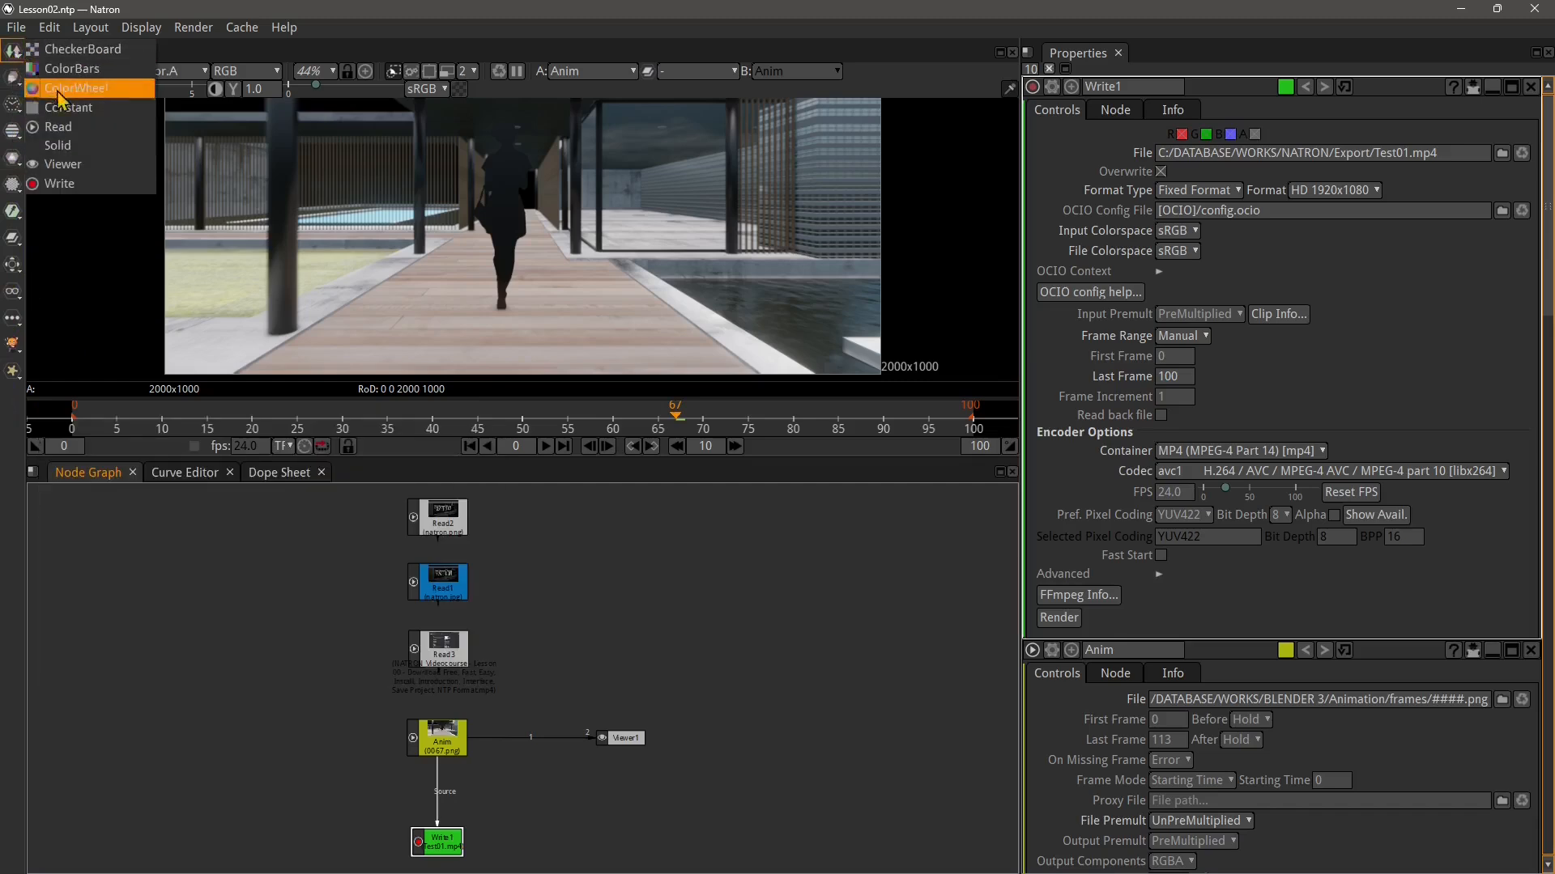
left_click(13, 103)
left_click(9, 53)
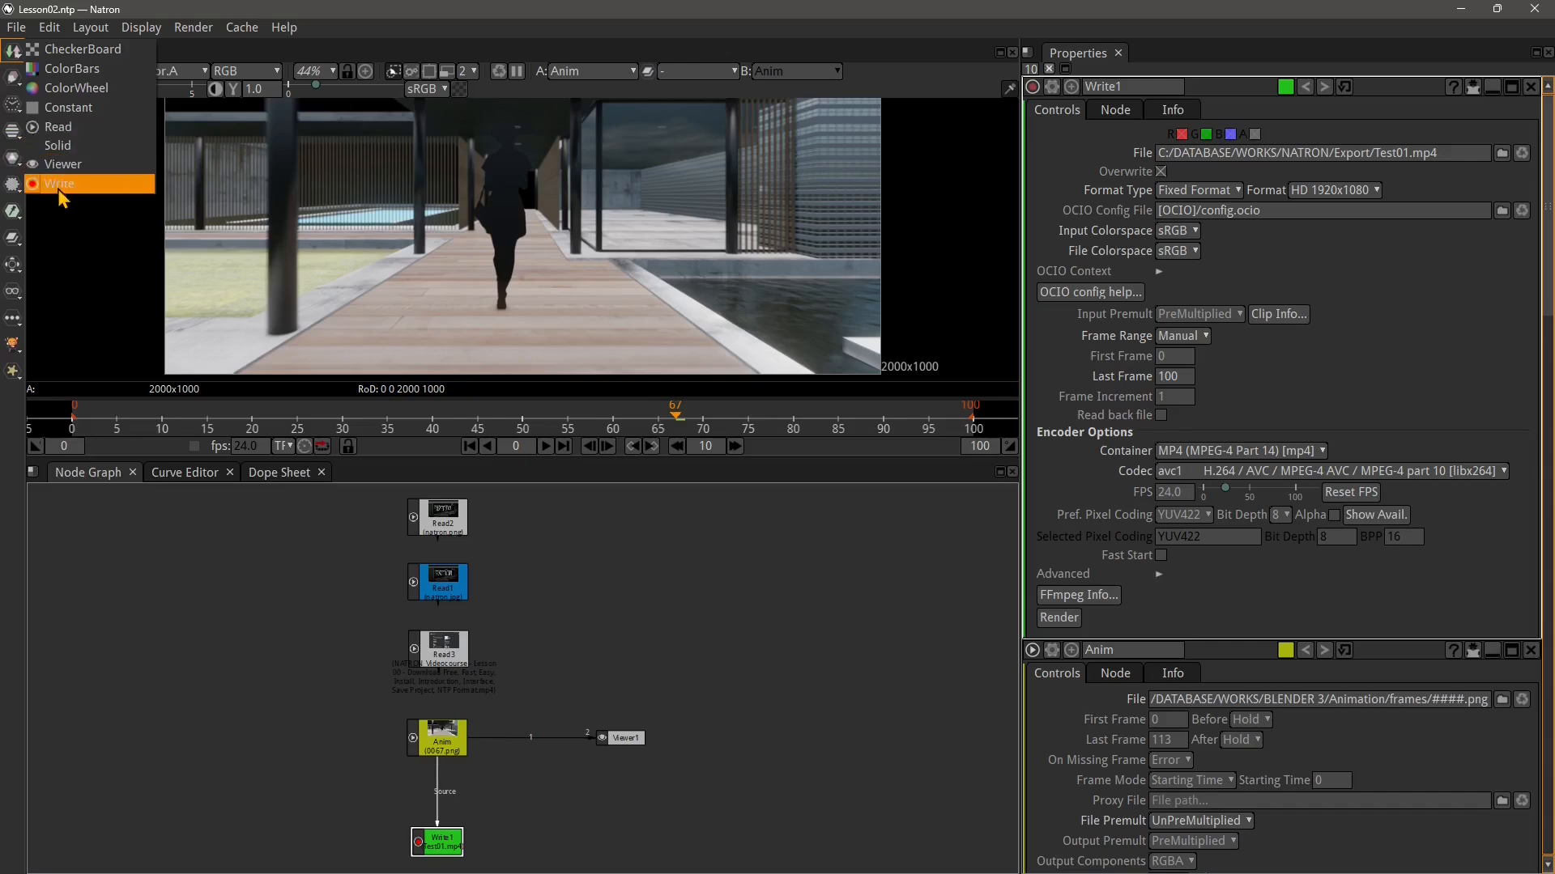
left_click(58, 128)
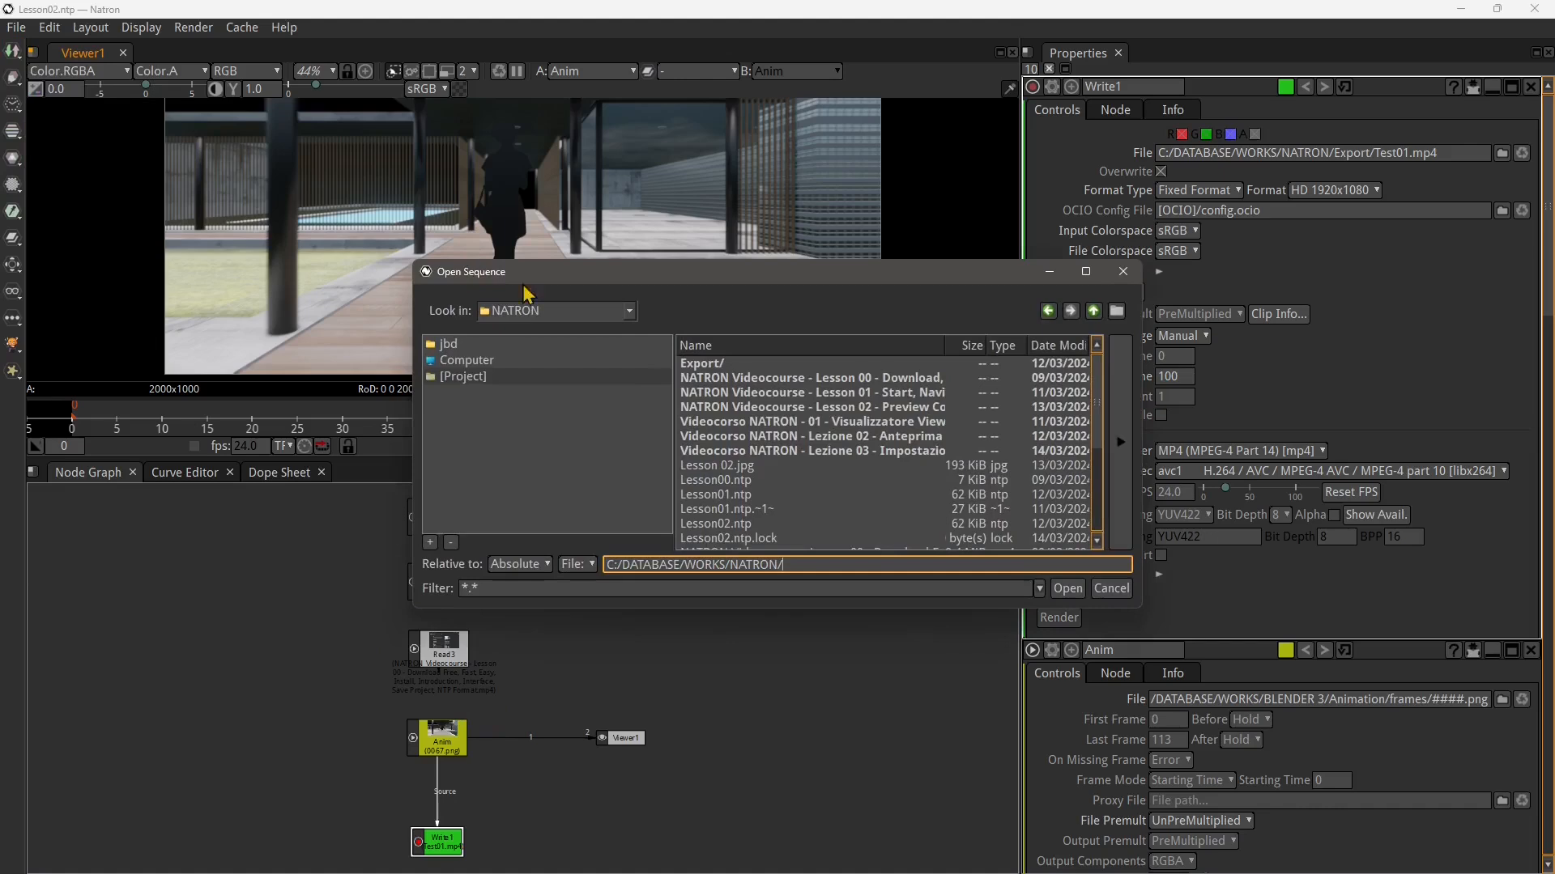
Enlarge and reposition the Open Sequence file dialog
scroll(744, 478, "down", 4)
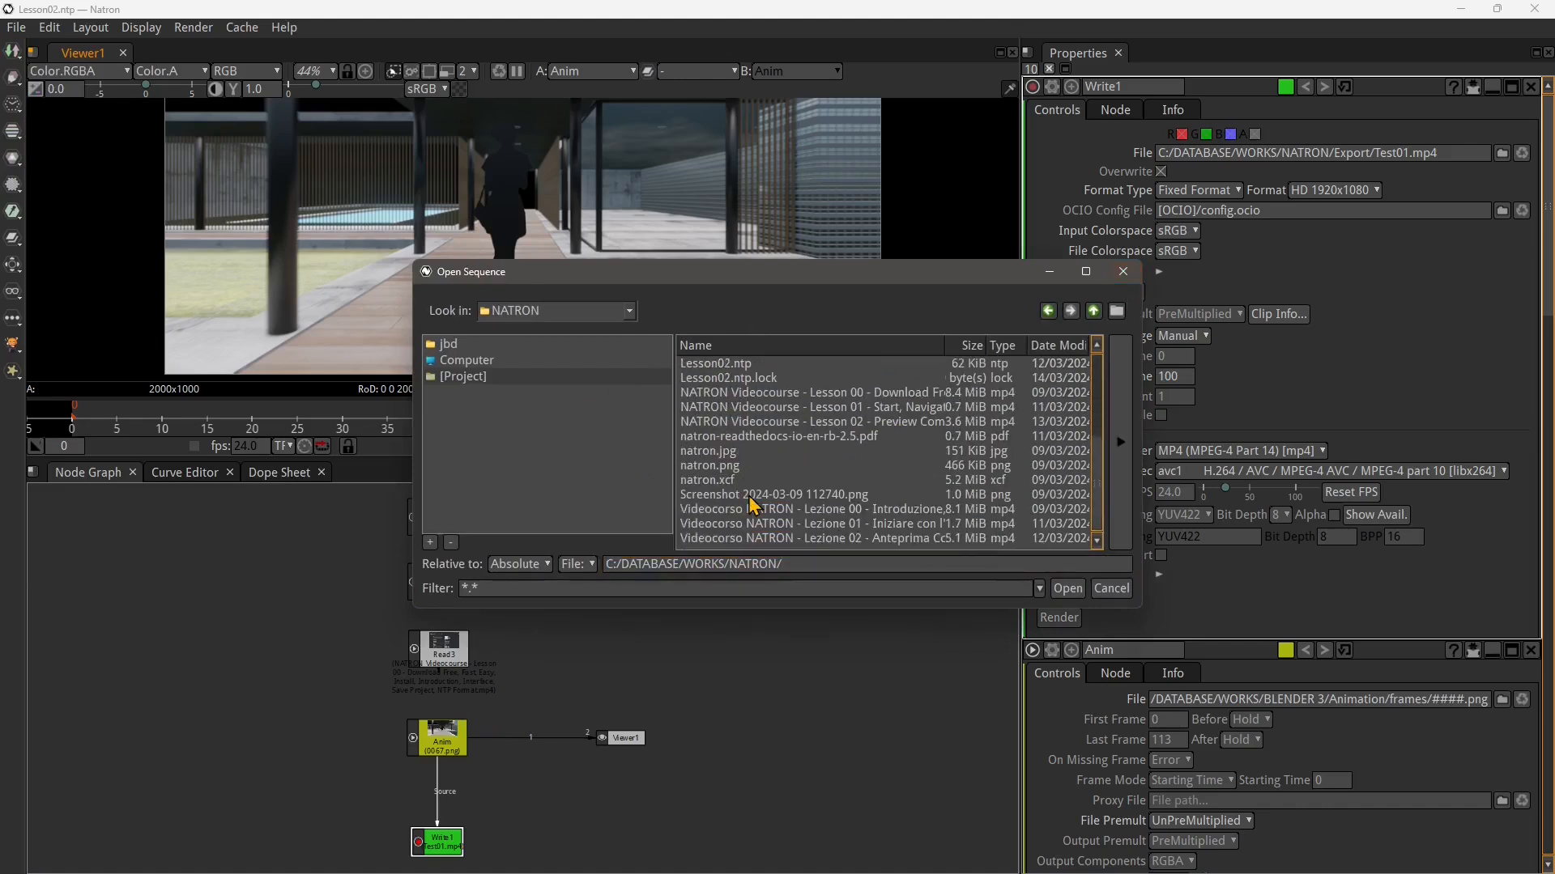
scroll(749, 486, "up", 3)
scroll(755, 485, "down", 3)
scroll(753, 484, "up", 4)
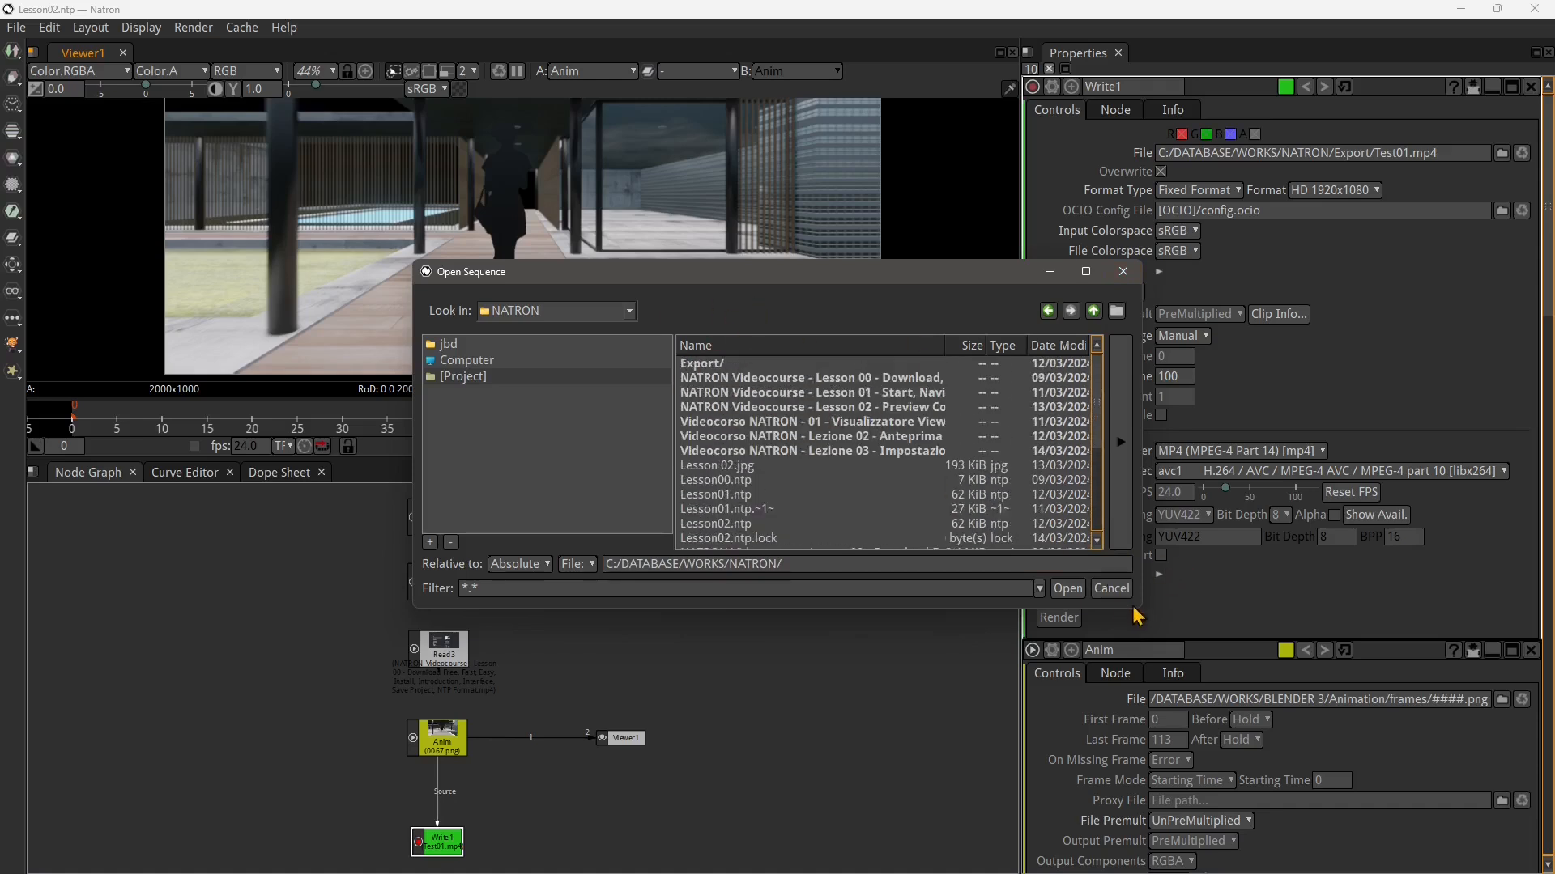
left_click_drag(1141, 613, 1153, 670)
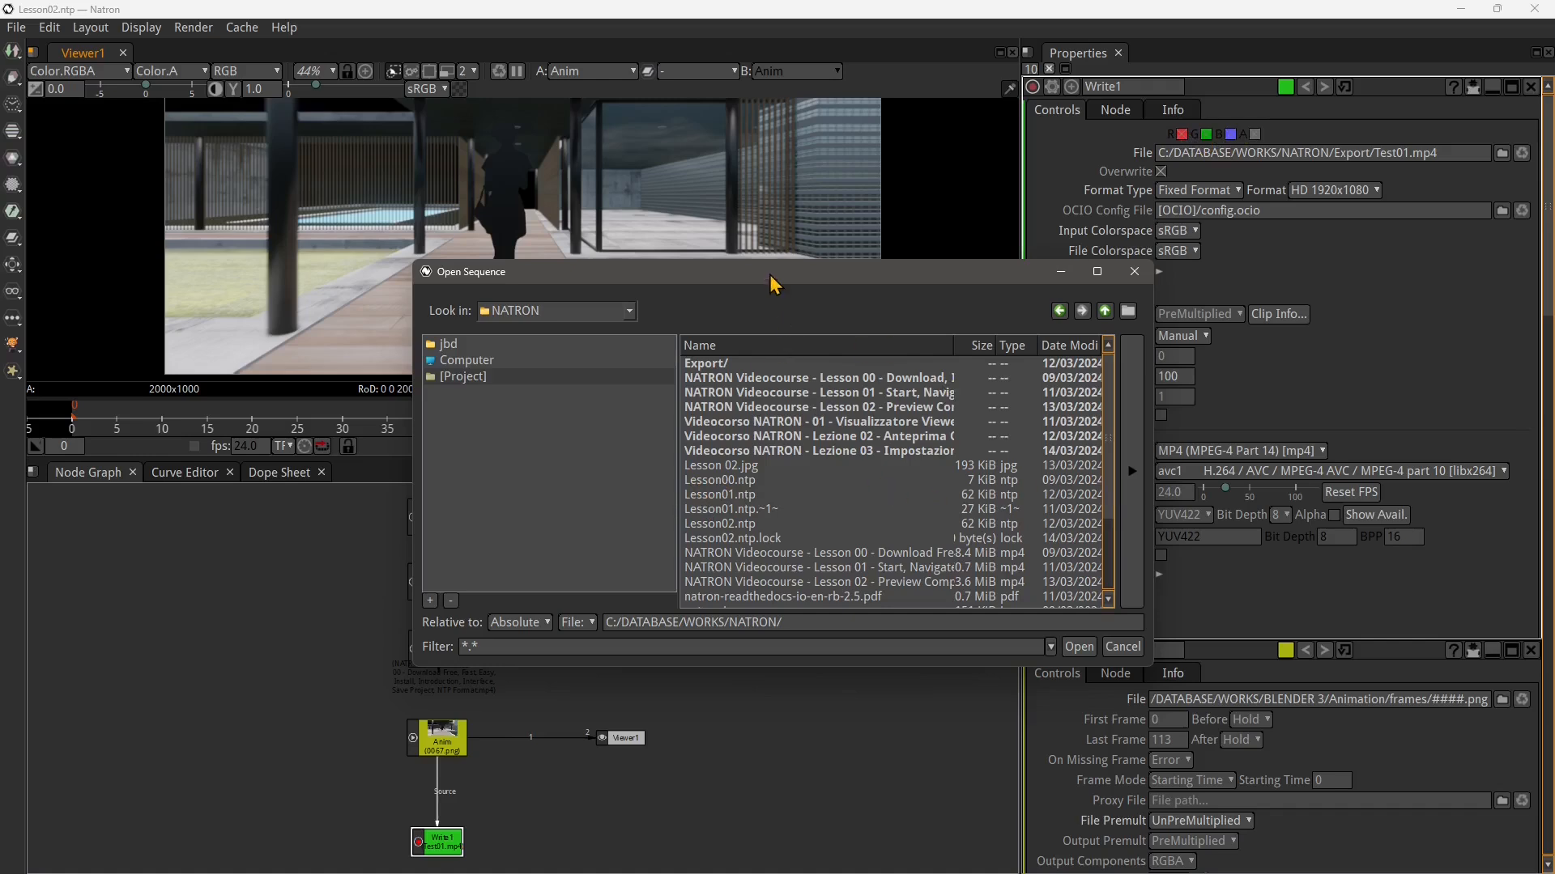
left_click_drag(769, 275, 703, 223)
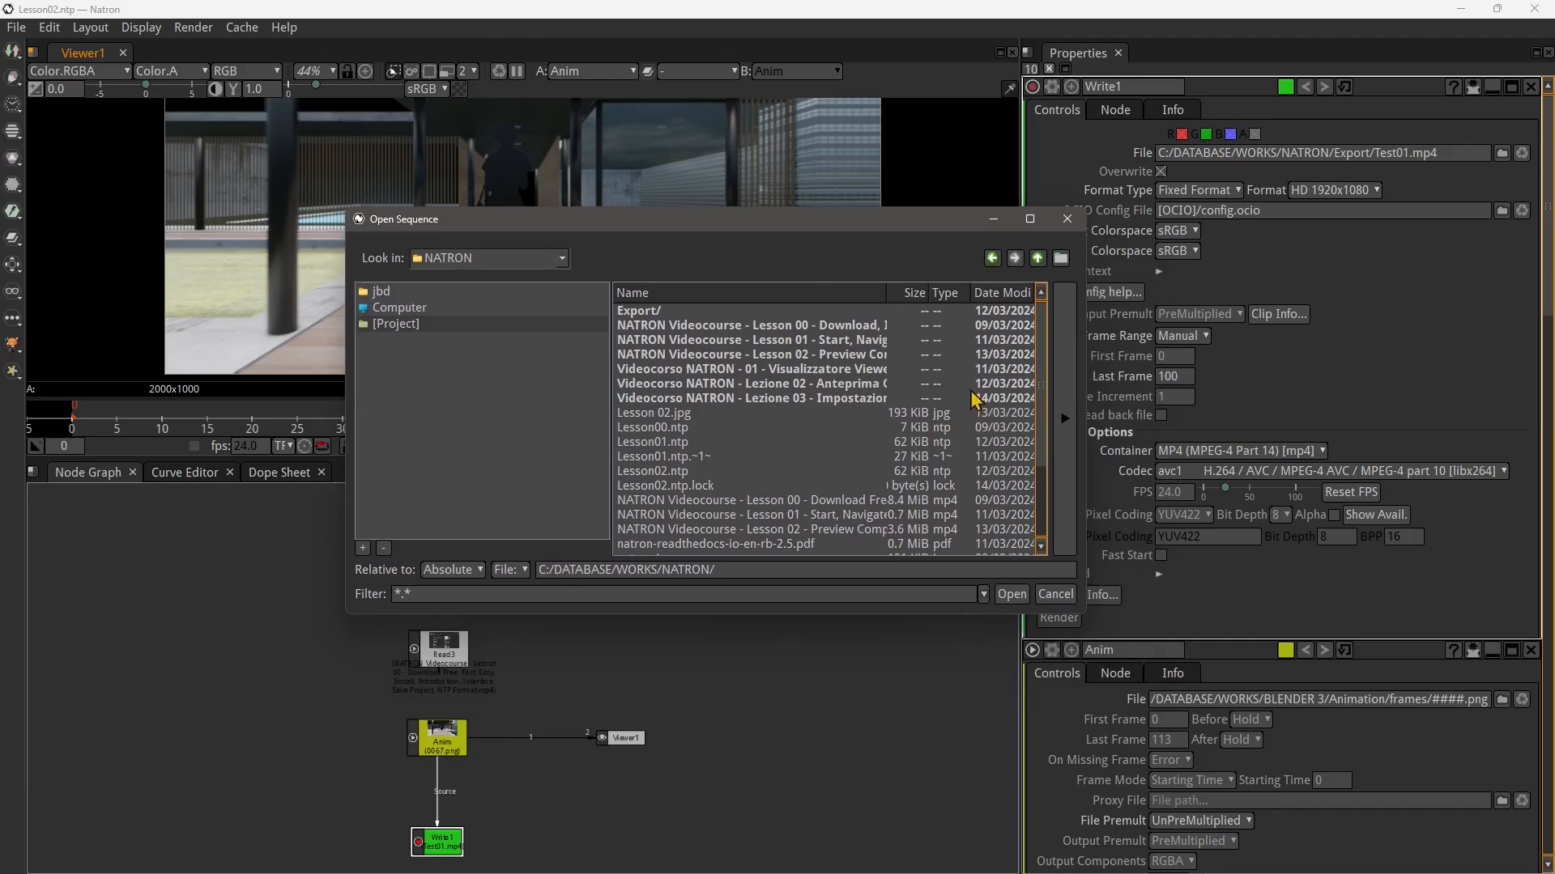
Browse to the WORKS/JBDESIGN/jbdesign brand logo folder and open logo_round-yellow2_TRASP.png in the new Read node
left_click(1034, 262)
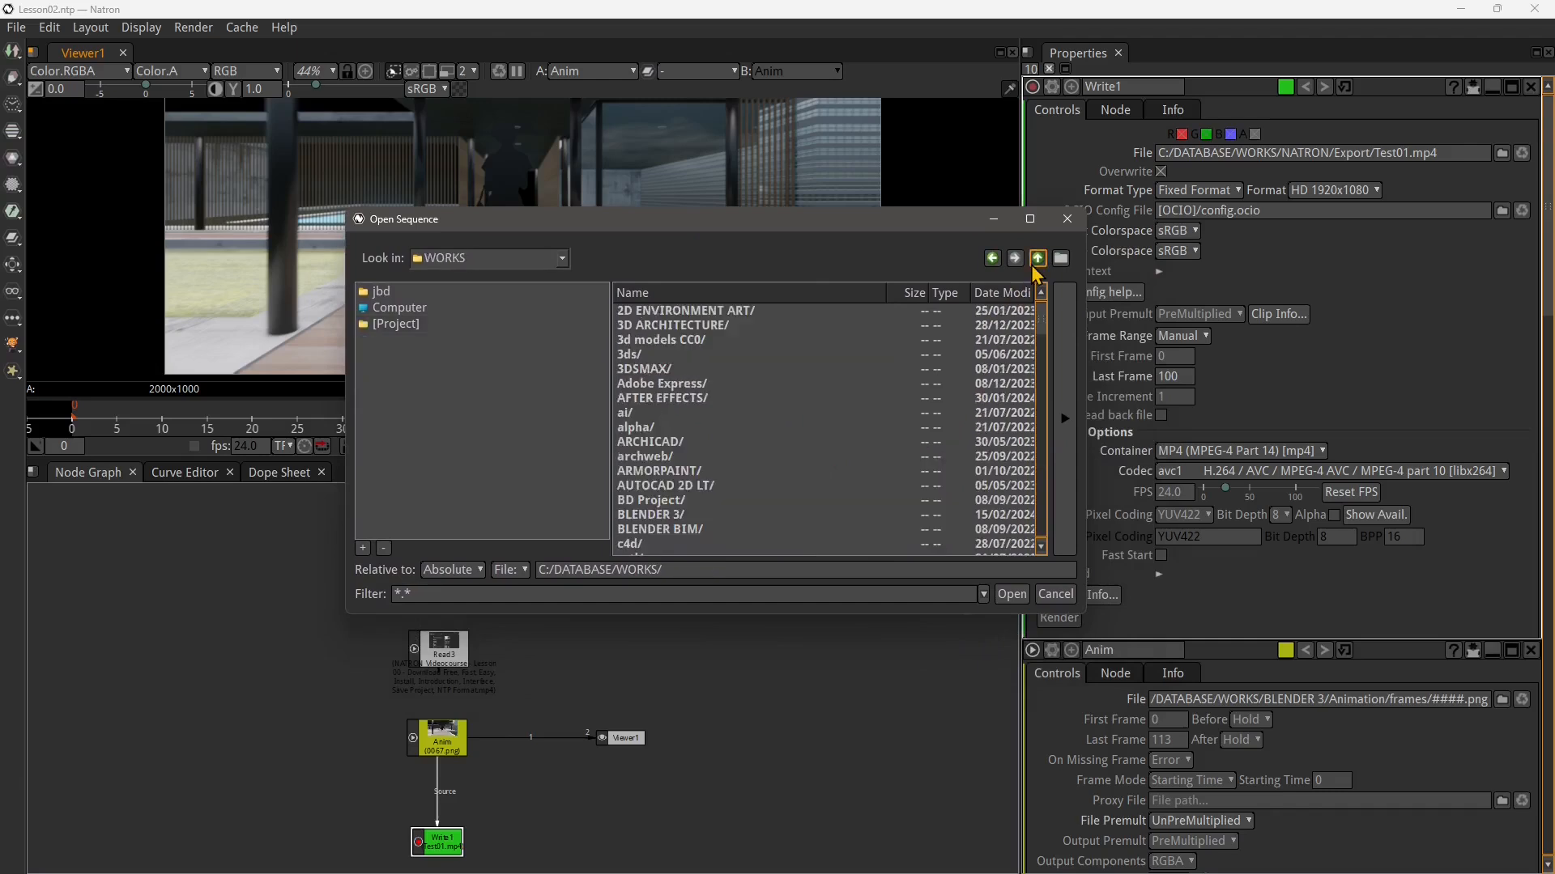
scroll(952, 409, "down", 5)
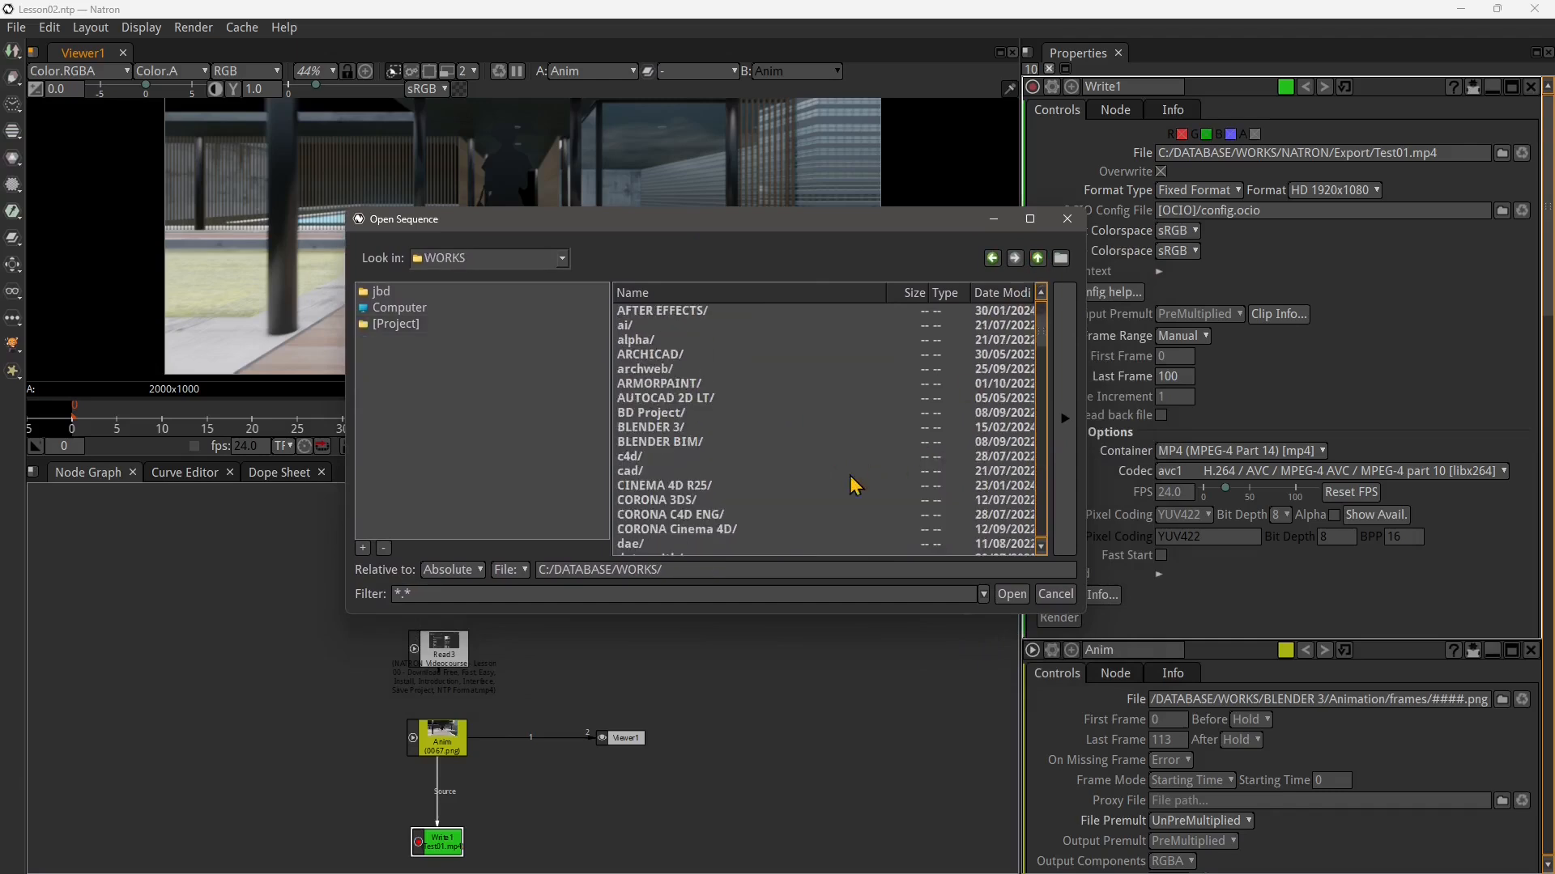
scroll(822, 492, "down", 6)
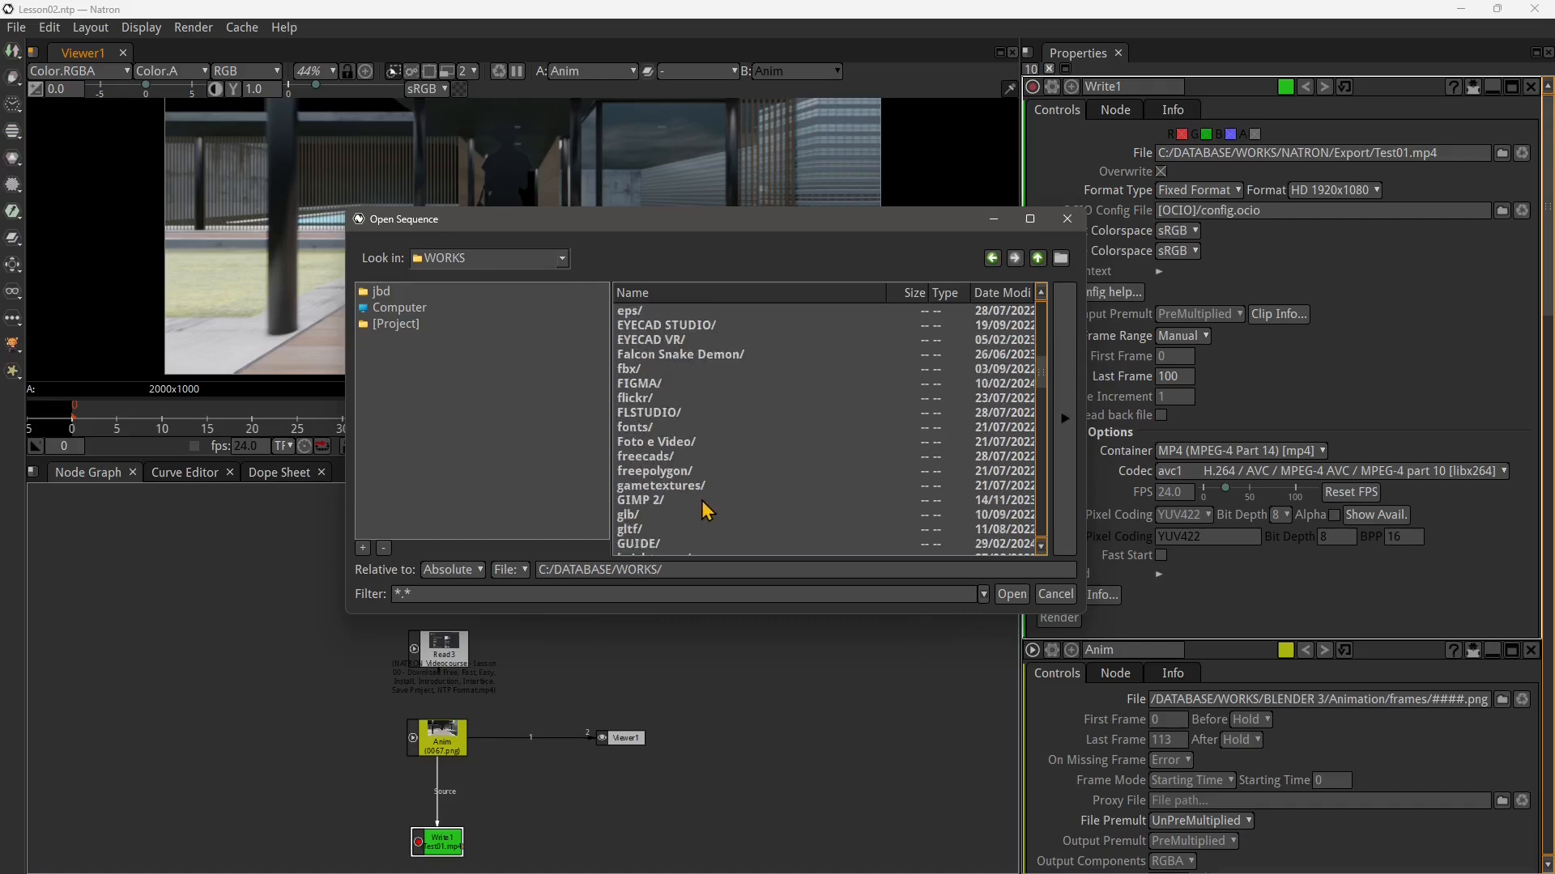
scroll(656, 468, "down", 2)
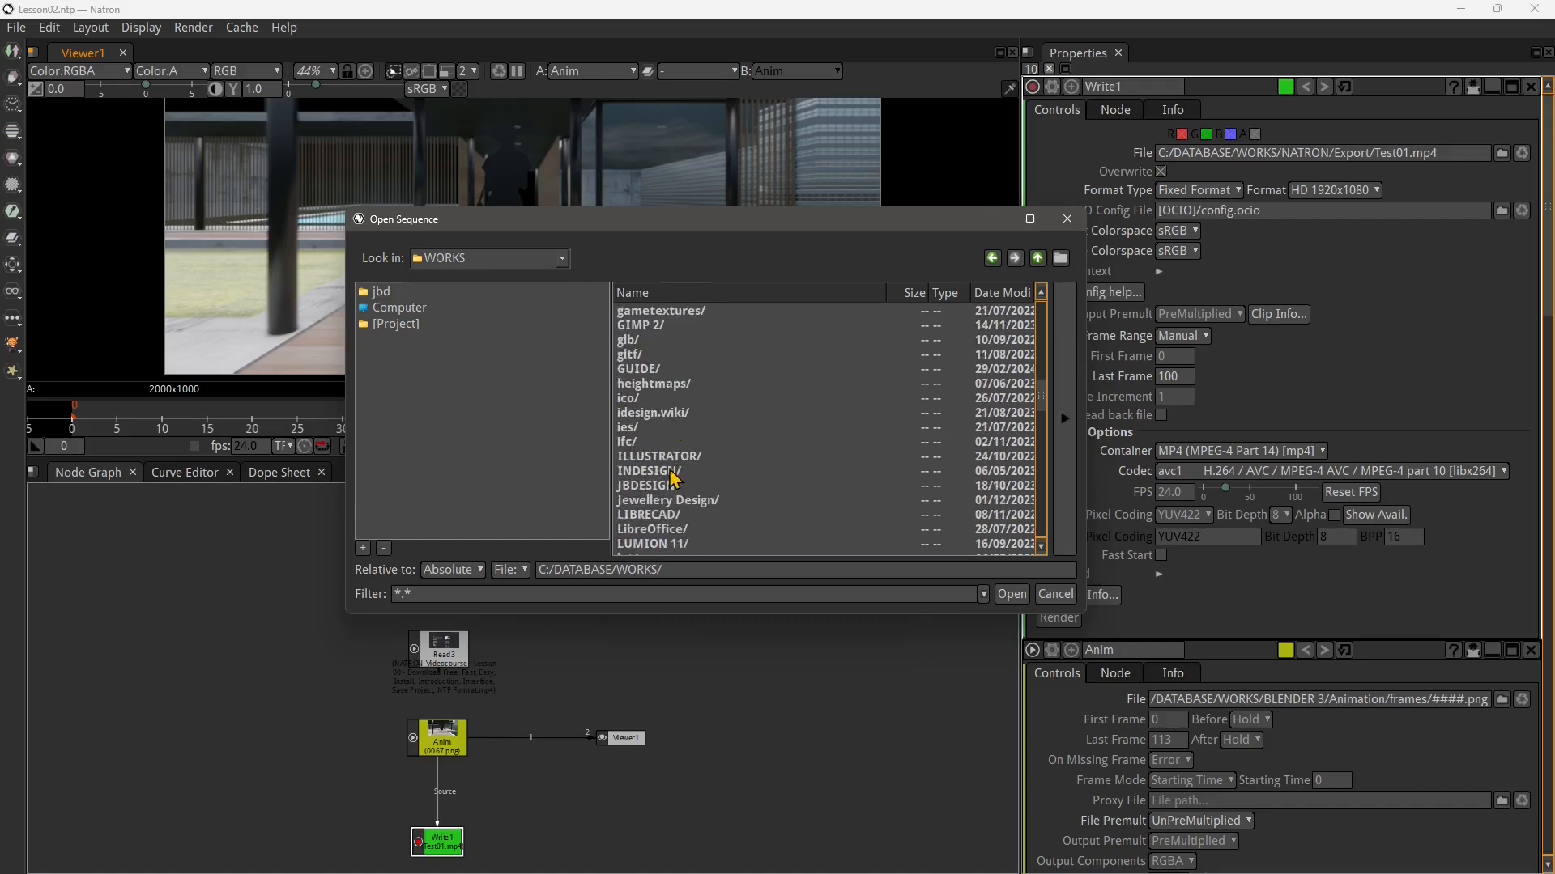
double_click(650, 486)
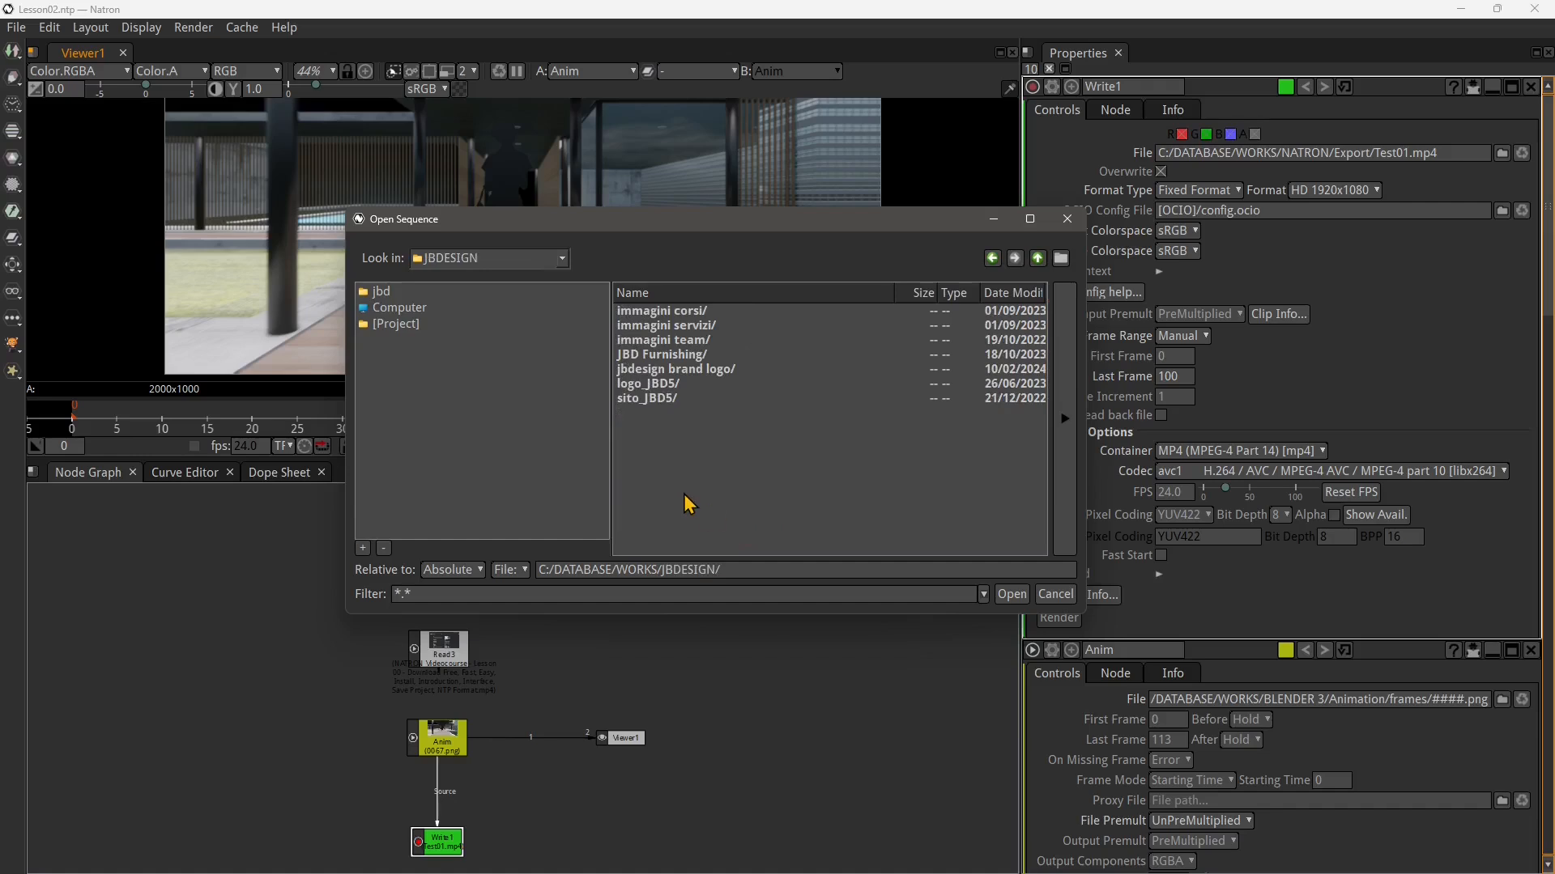
double_click(668, 369)
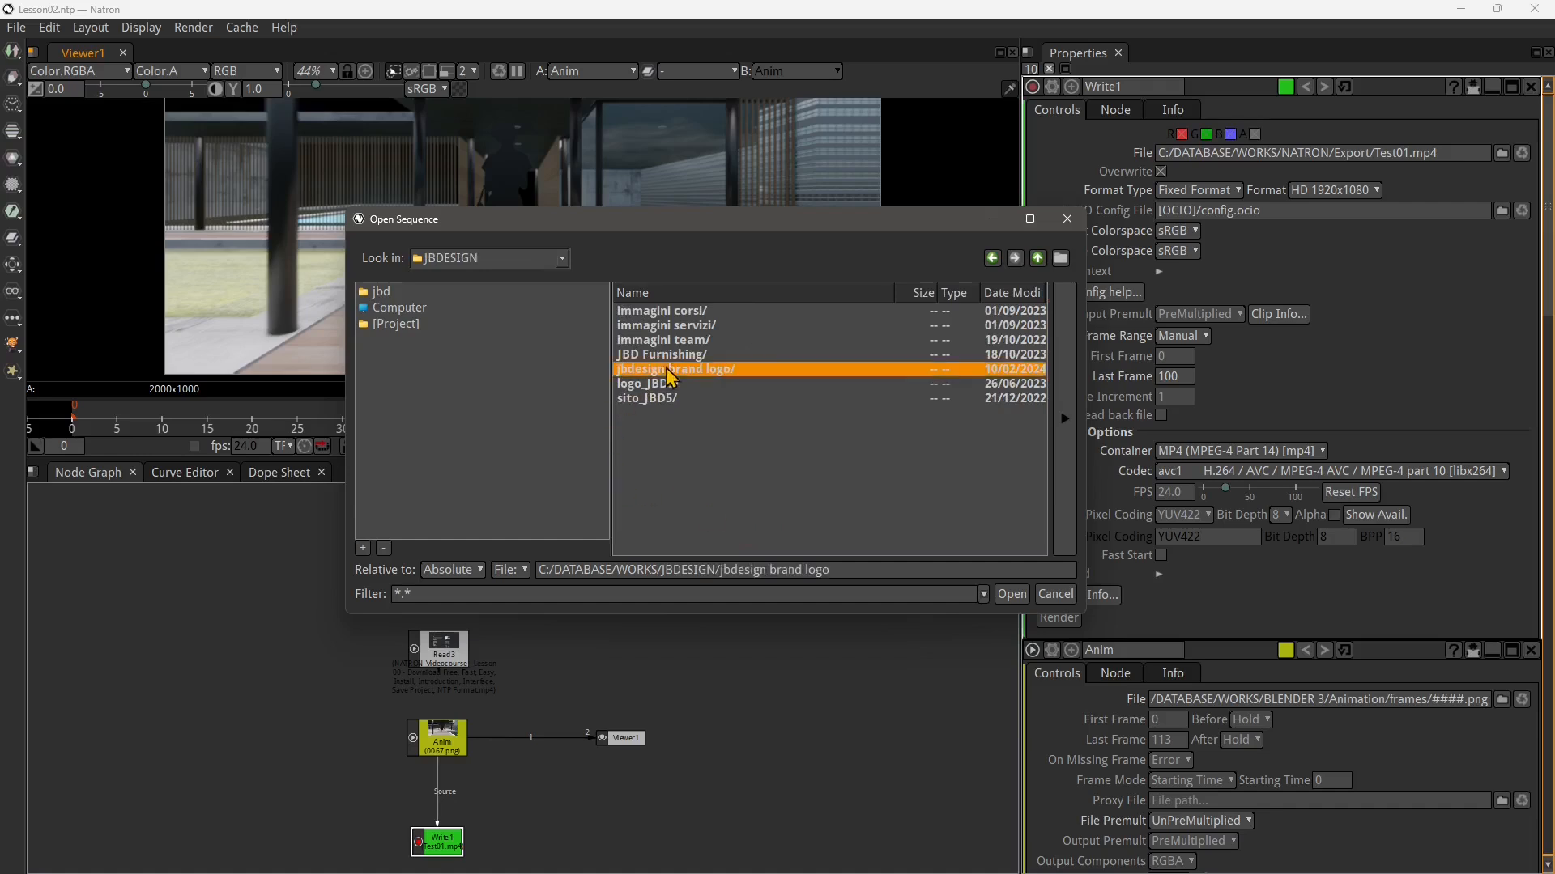
left_click(741, 341)
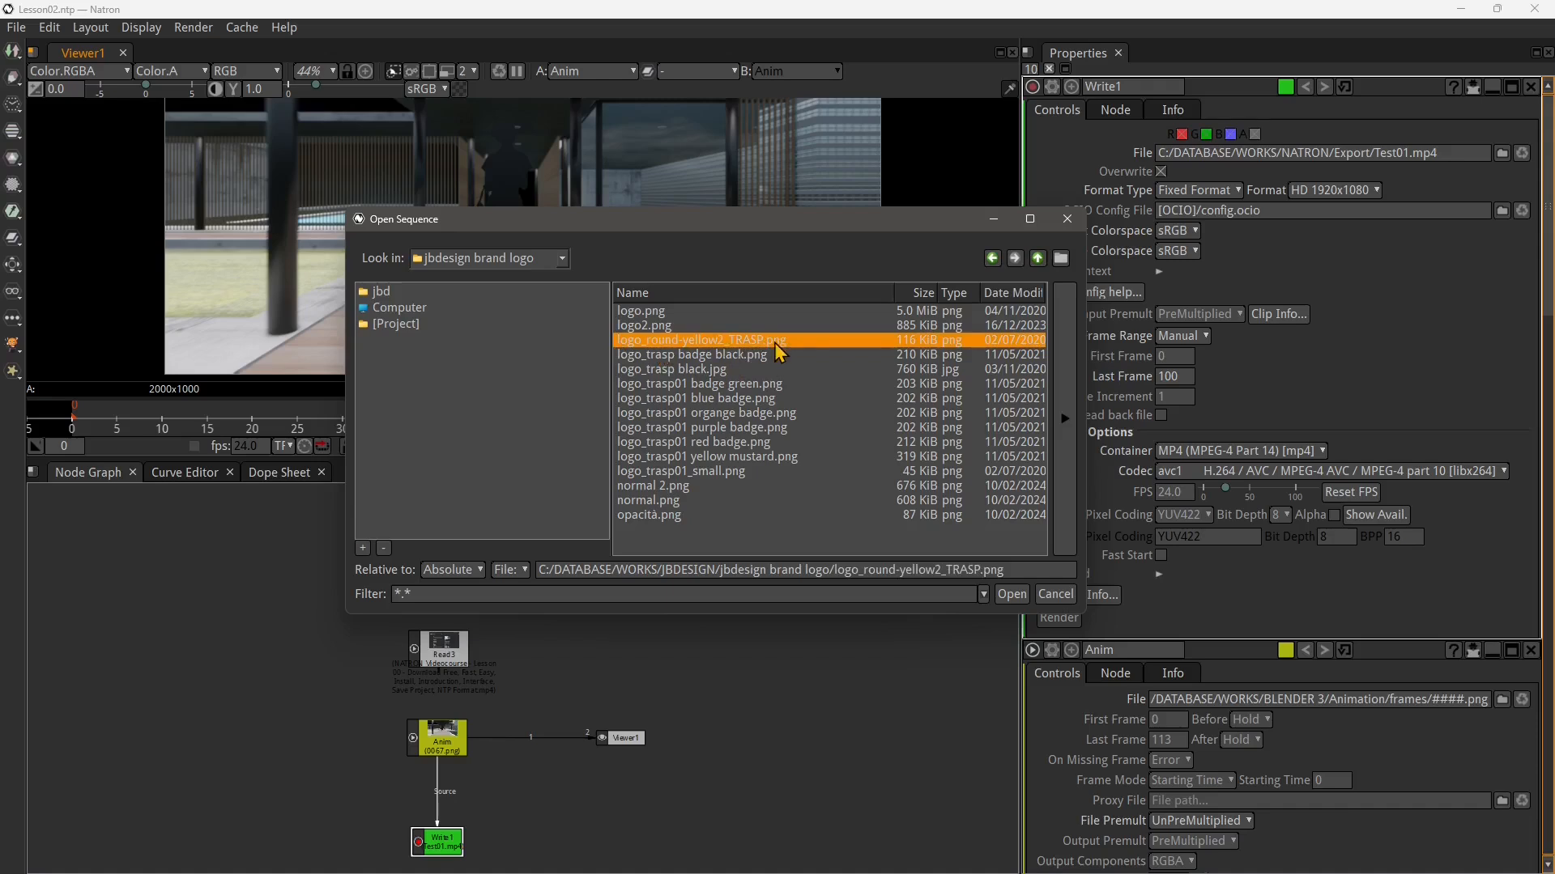
left_click(642, 327)
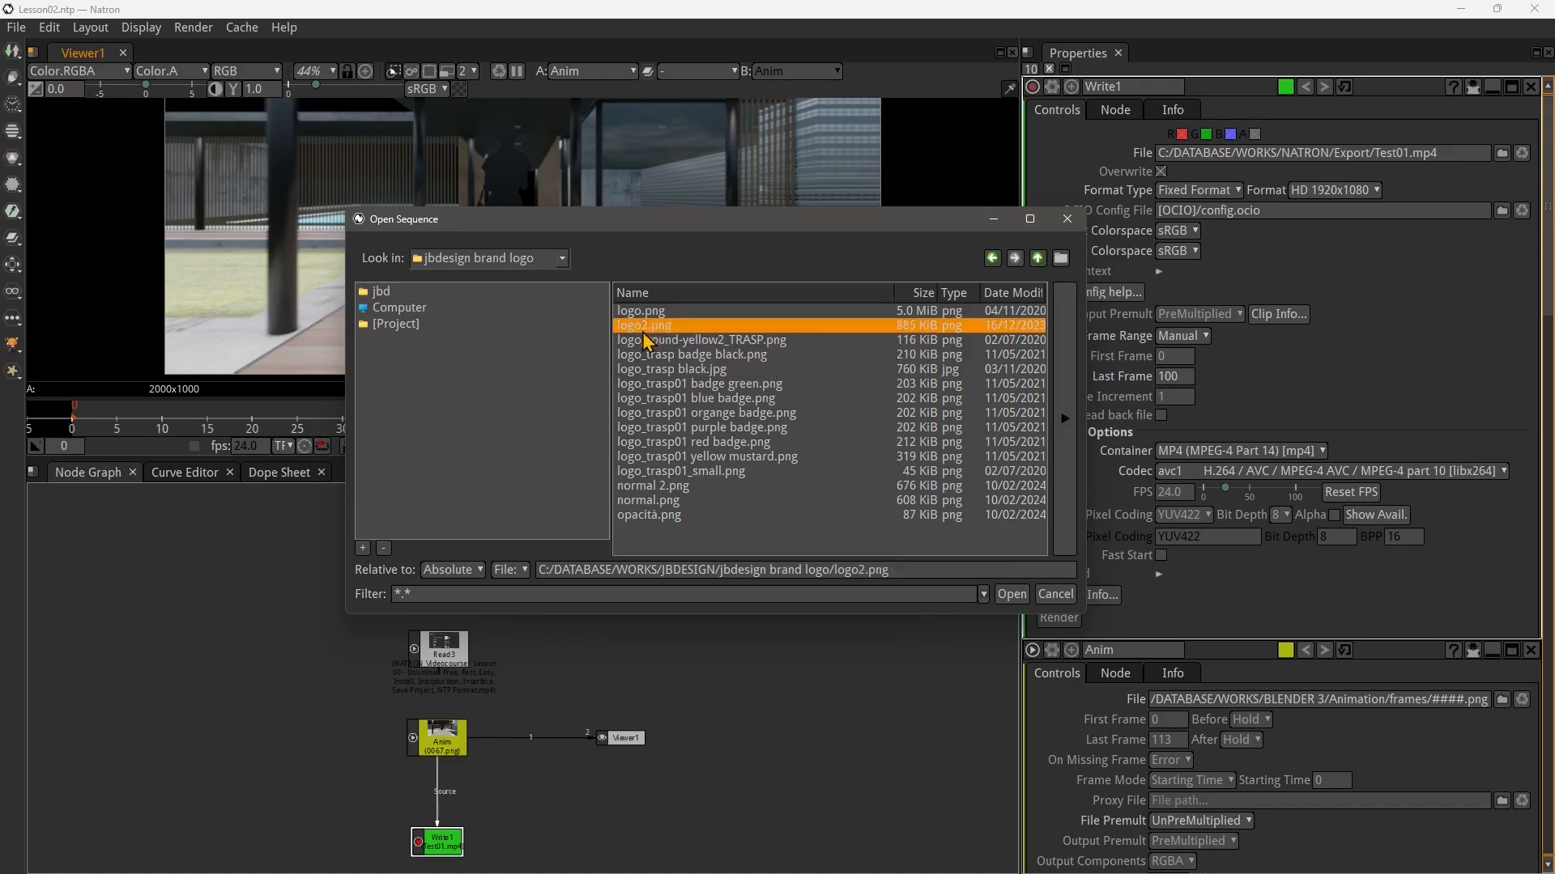
left_click(656, 317)
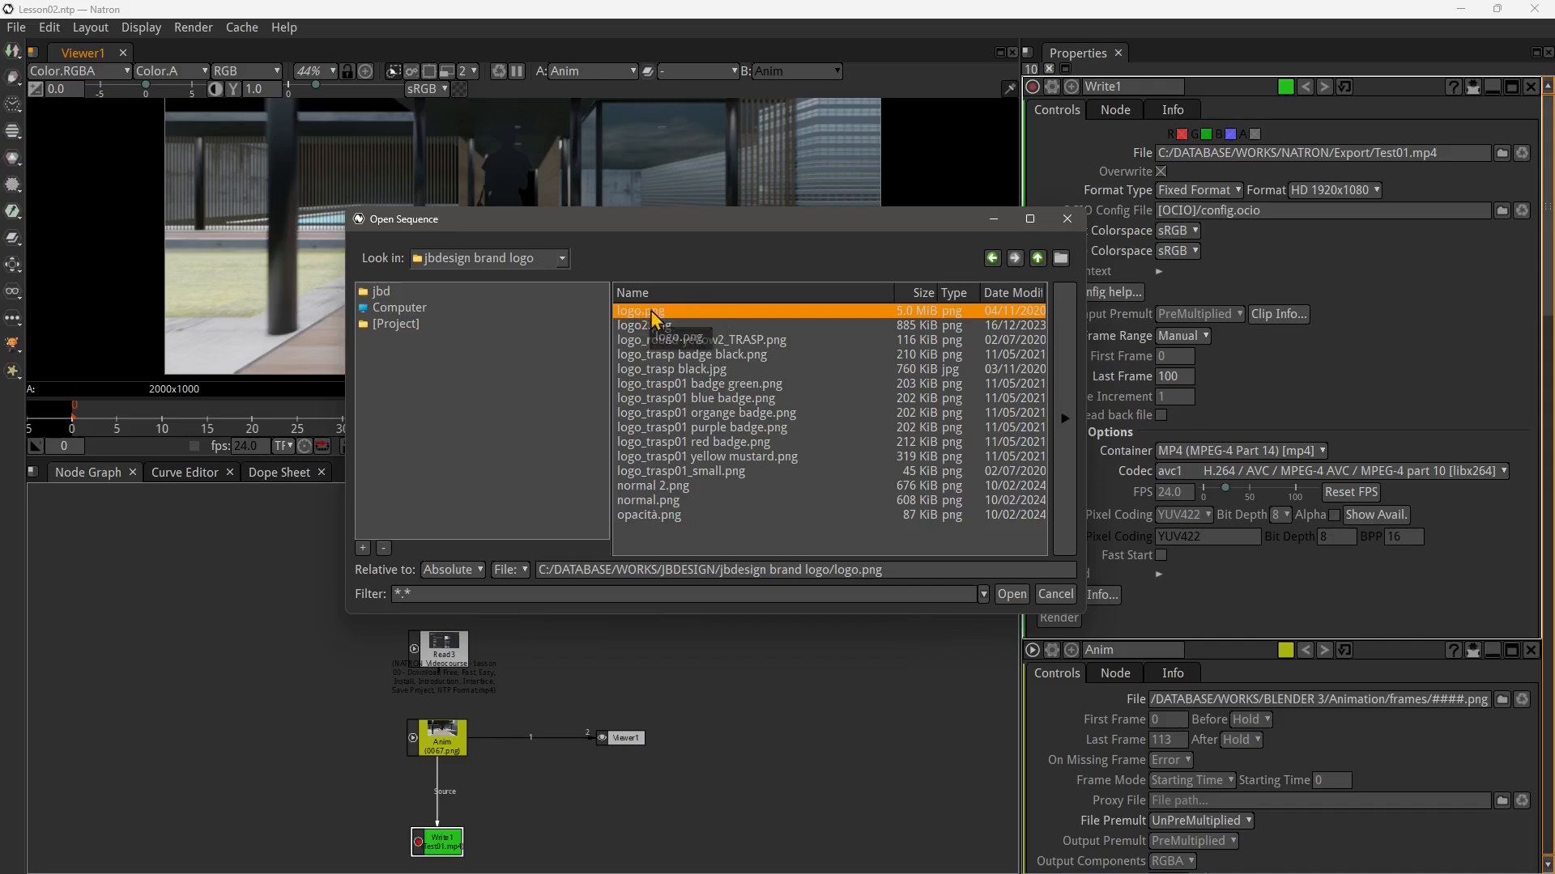
left_click(779, 341)
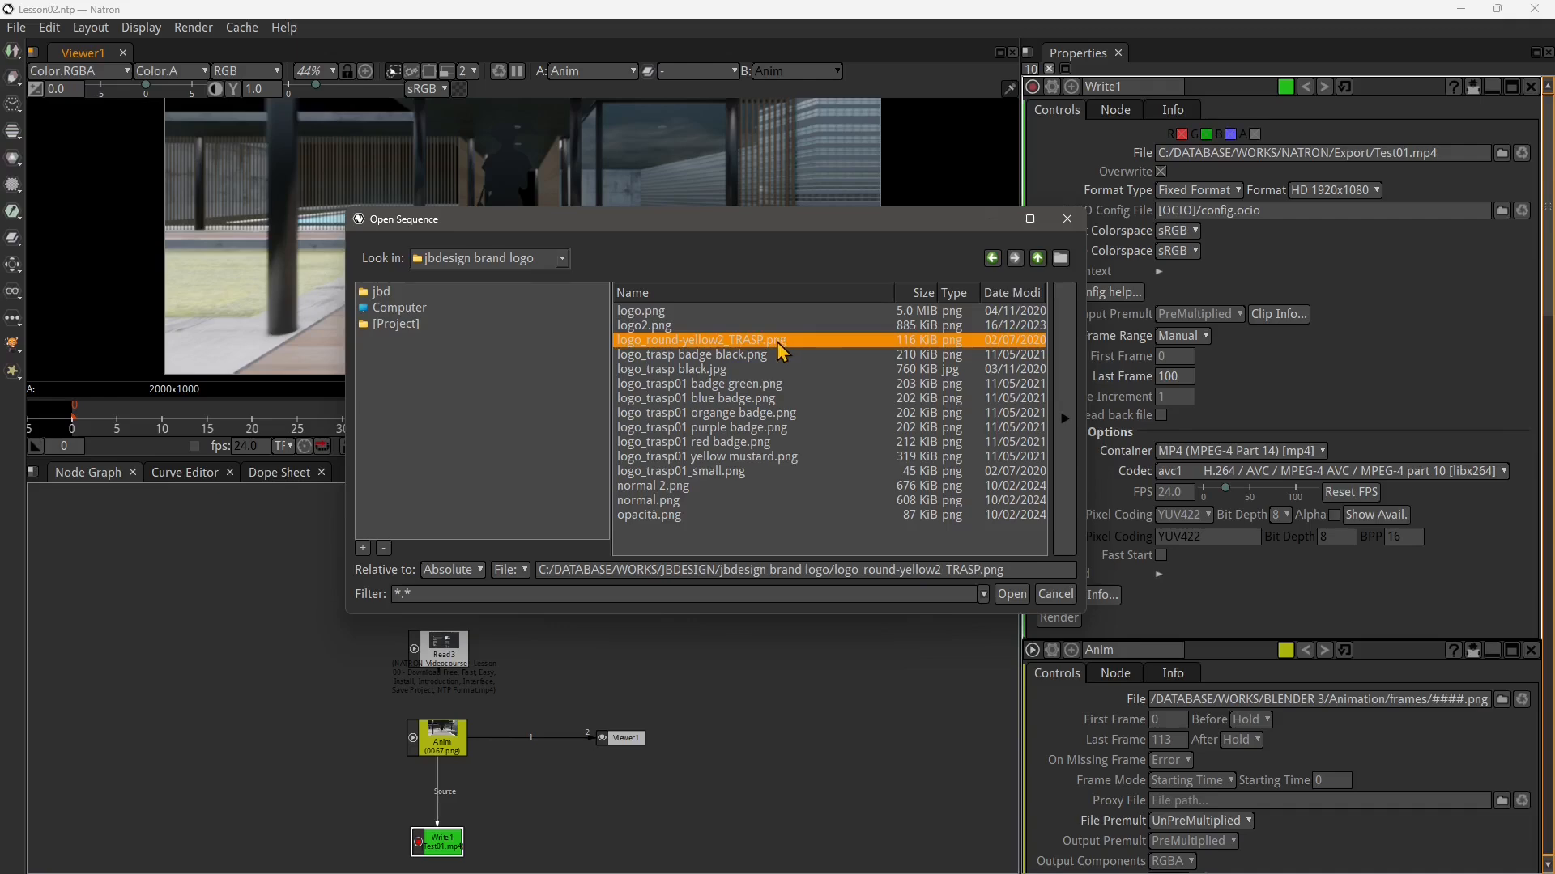
left_click(1013, 594)
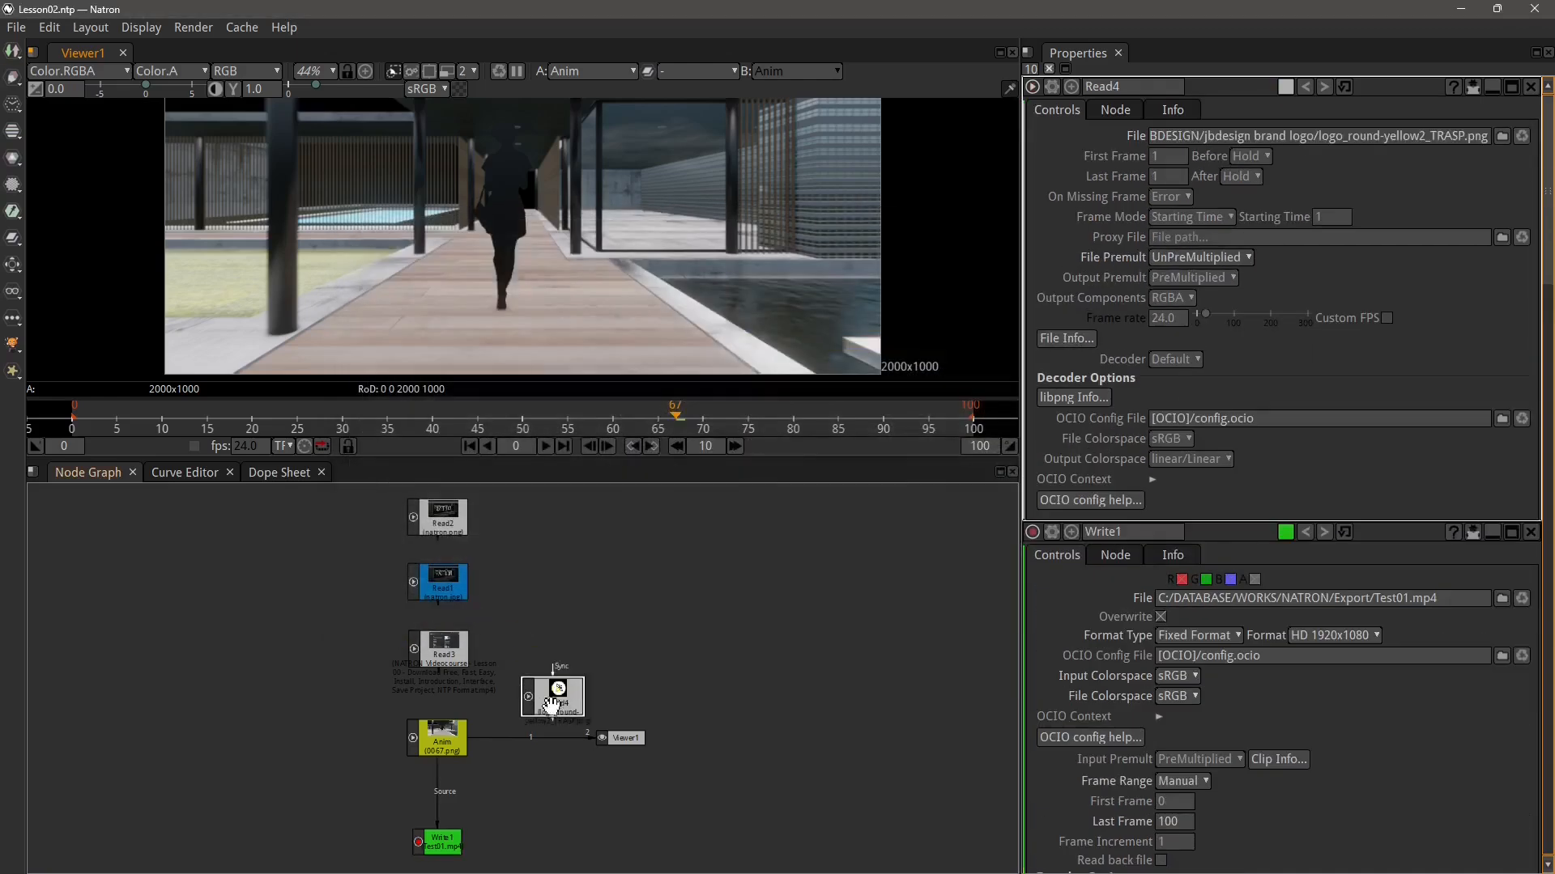
Move the new Read4 node to the top of the node column, directly above Read2
scroll(577, 628, "up", 3)
scroll(533, 632, "down", 3)
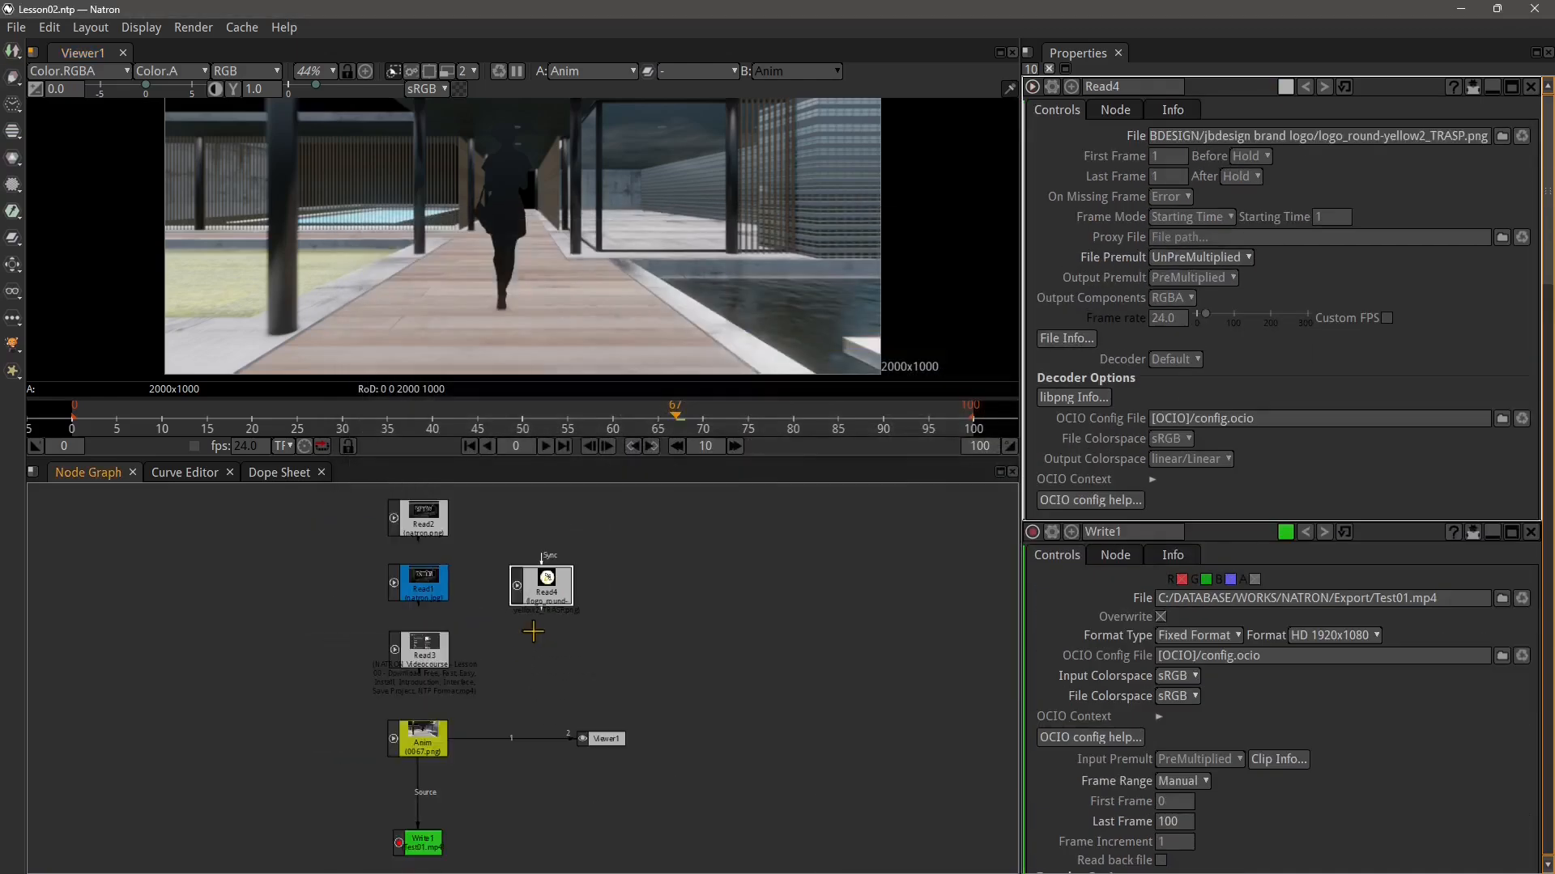
left_click_drag(547, 613, 427, 550)
left_click_drag(566, 804, 550, 737)
scroll(550, 737, "up", 3)
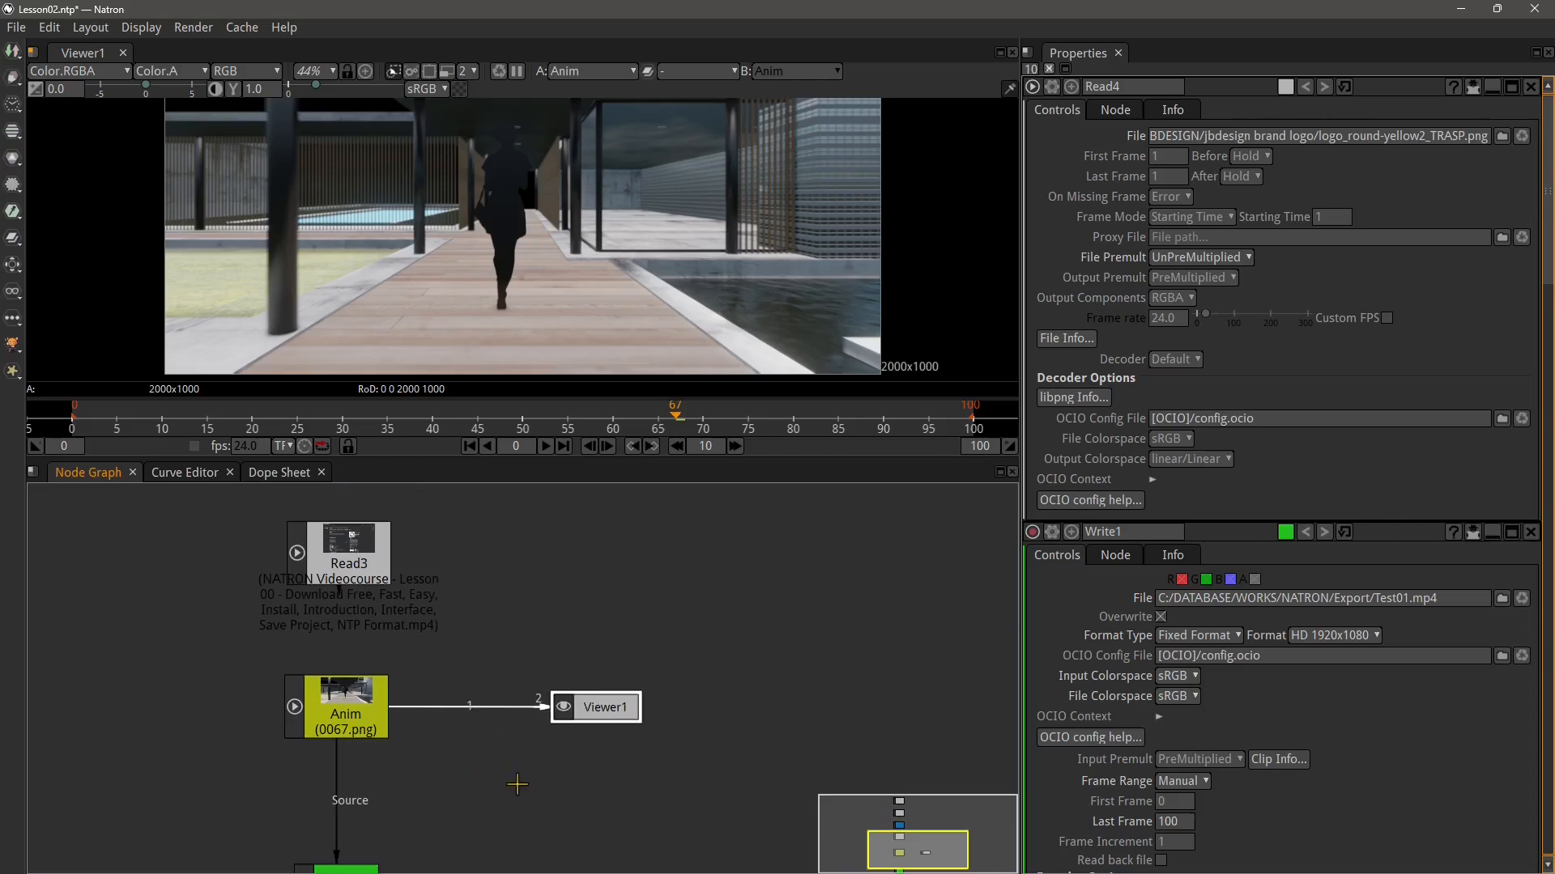
scroll(620, 710, "down", 2)
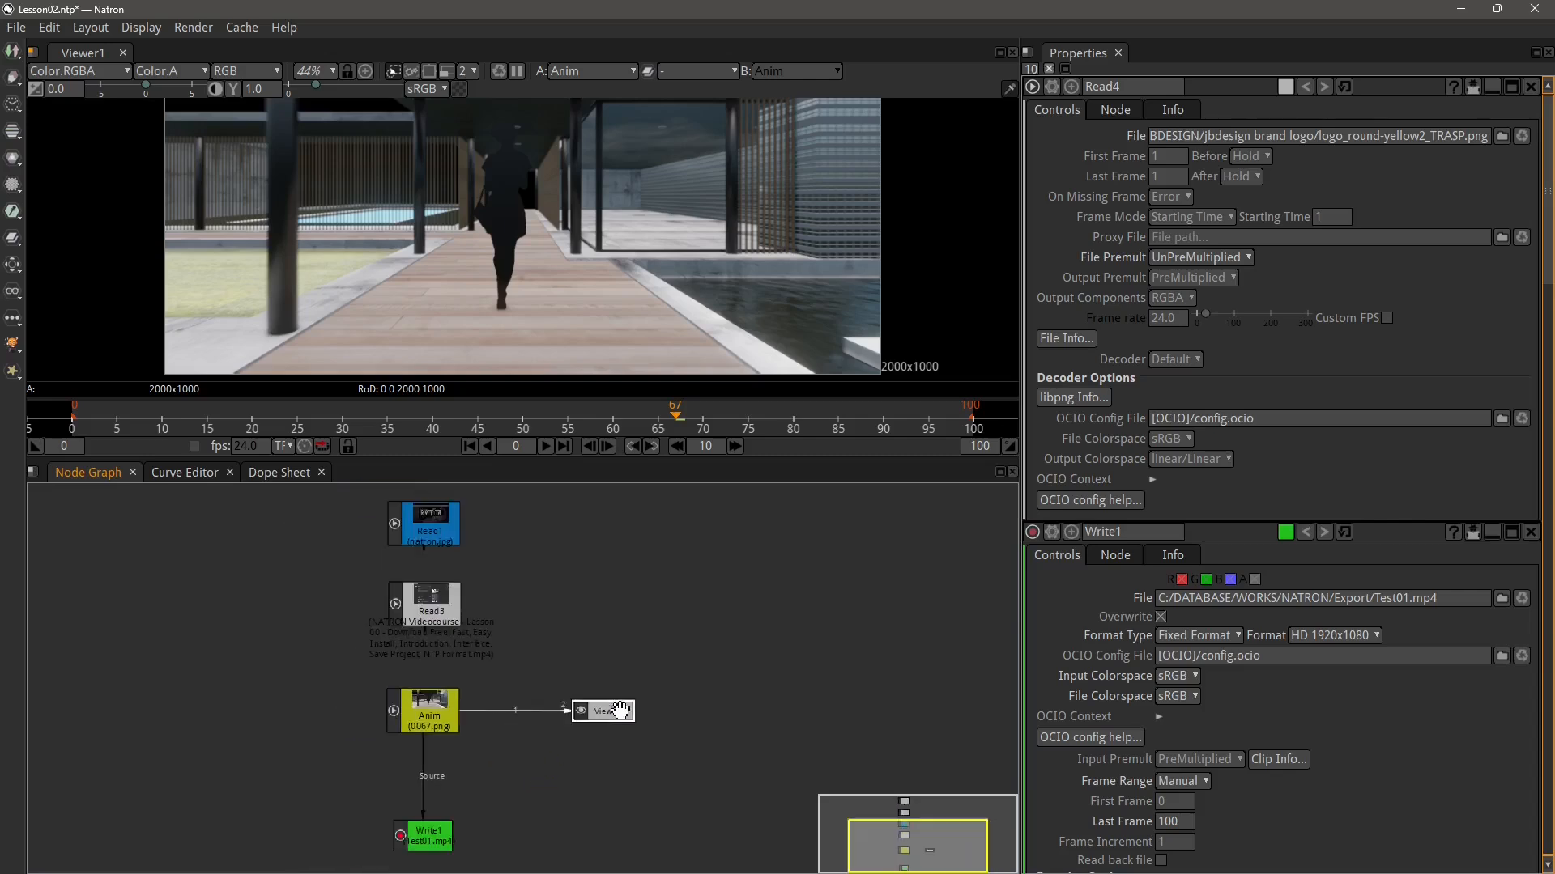
scroll(581, 758, "up", 2)
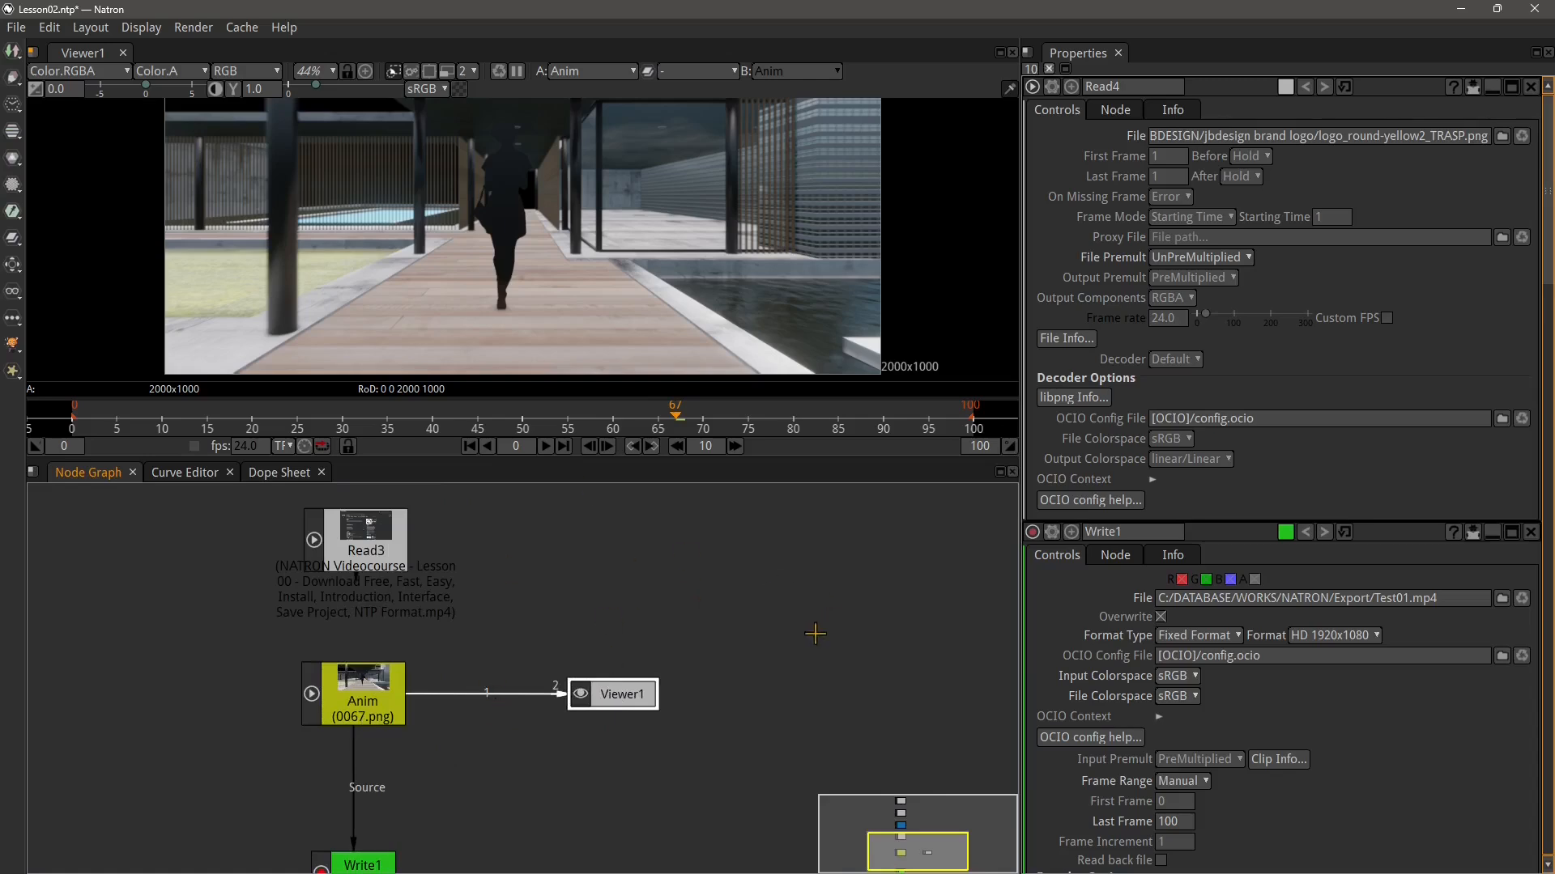
scroll(656, 712, "down", 4)
left_click_drag(620, 706, 466, 685)
left_click_drag(415, 595, 486, 660)
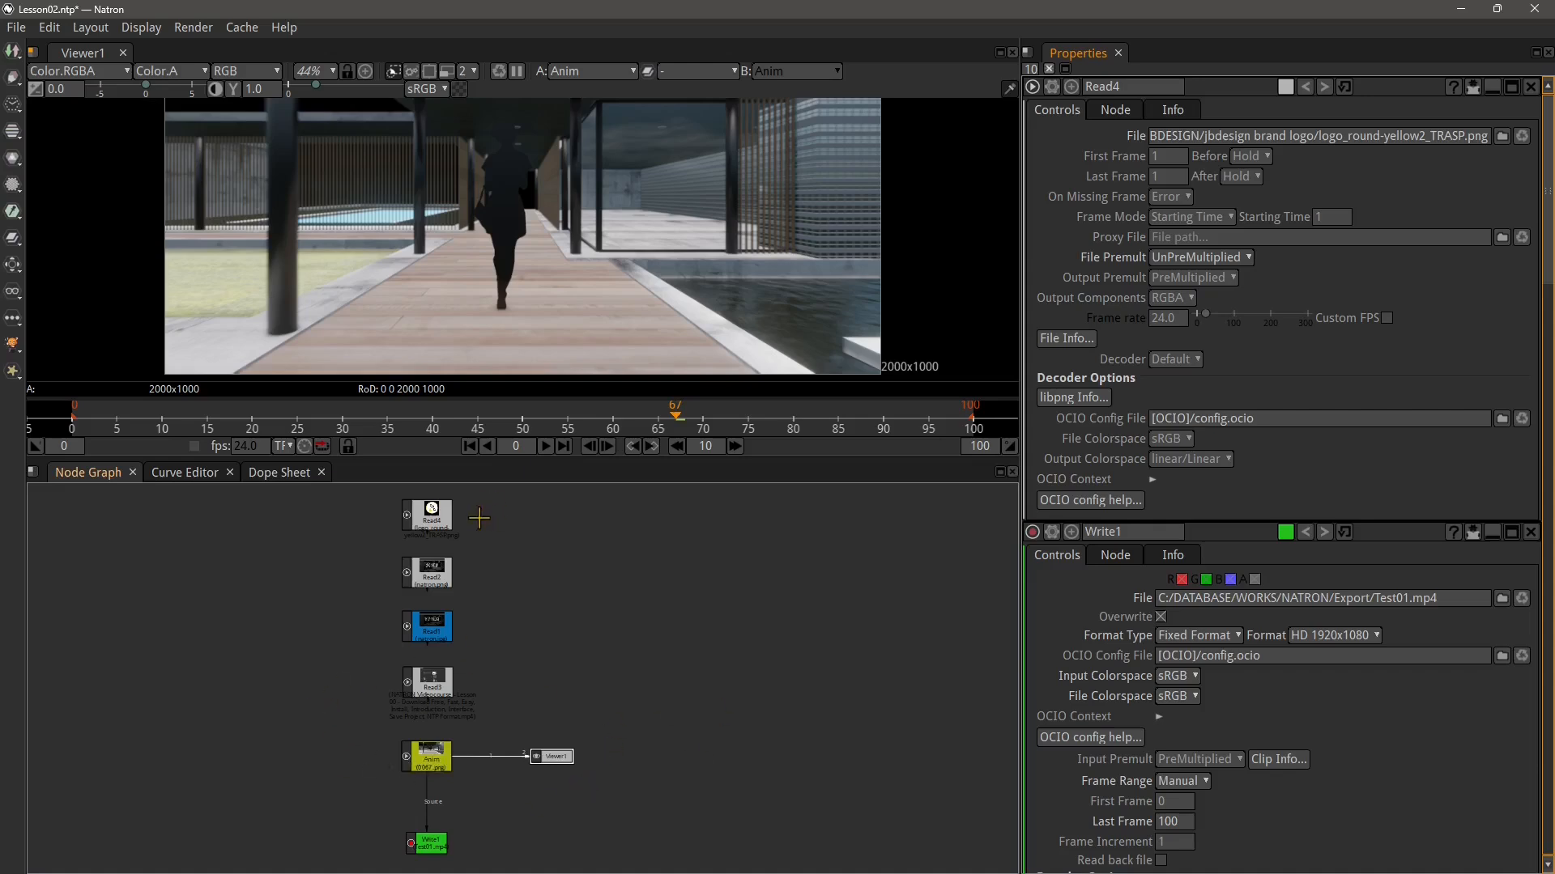
Add a second Viewer node beside Read4 by searching for Viewer in the node search
scroll(479, 518, "up", 5)
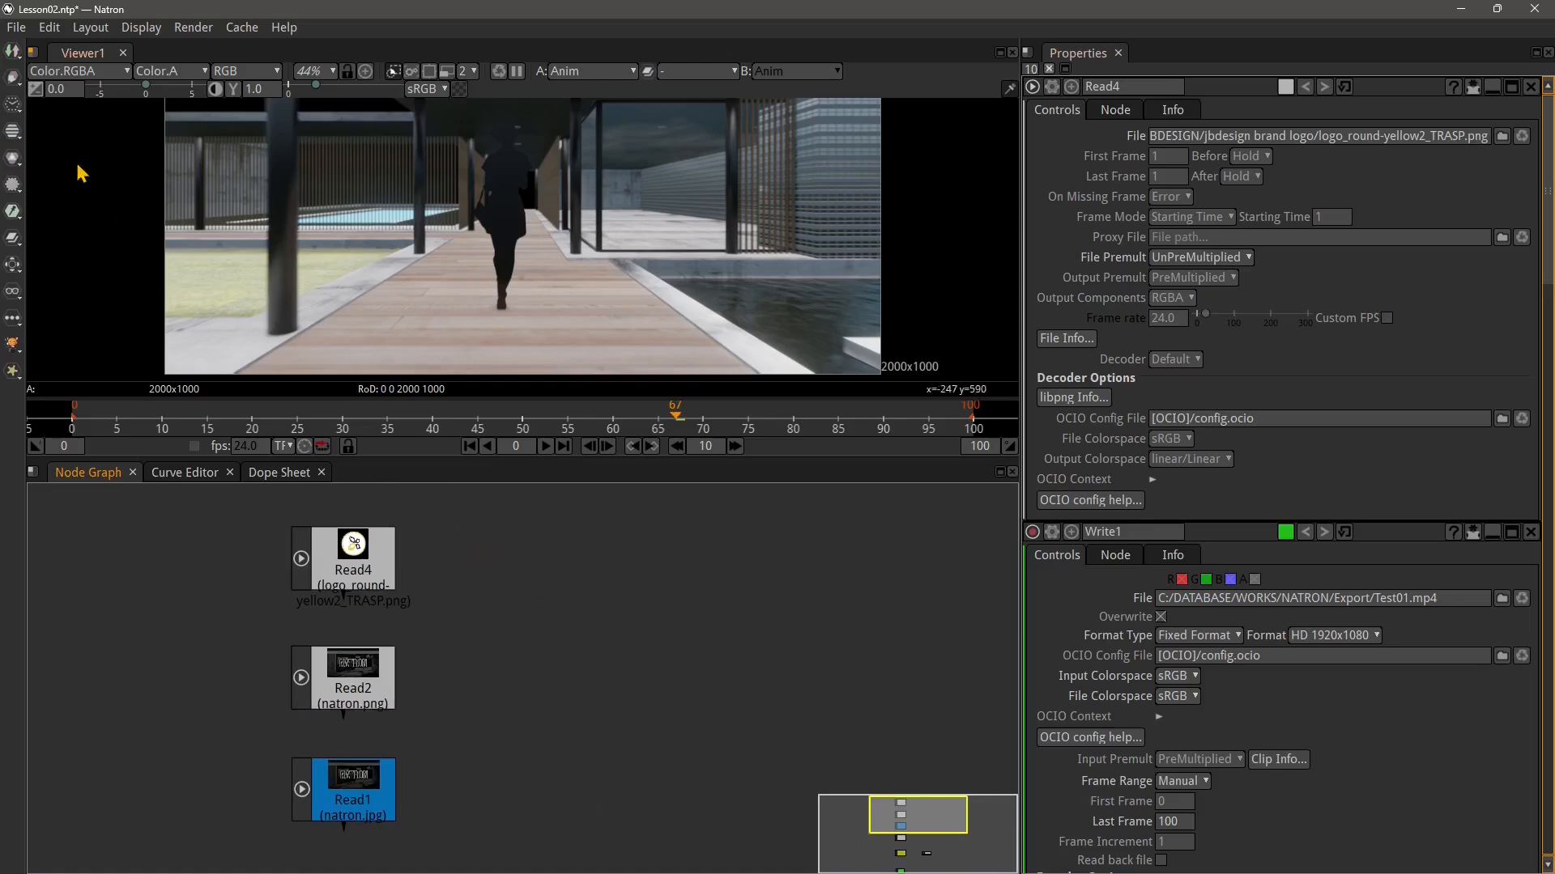
left_click(16, 59)
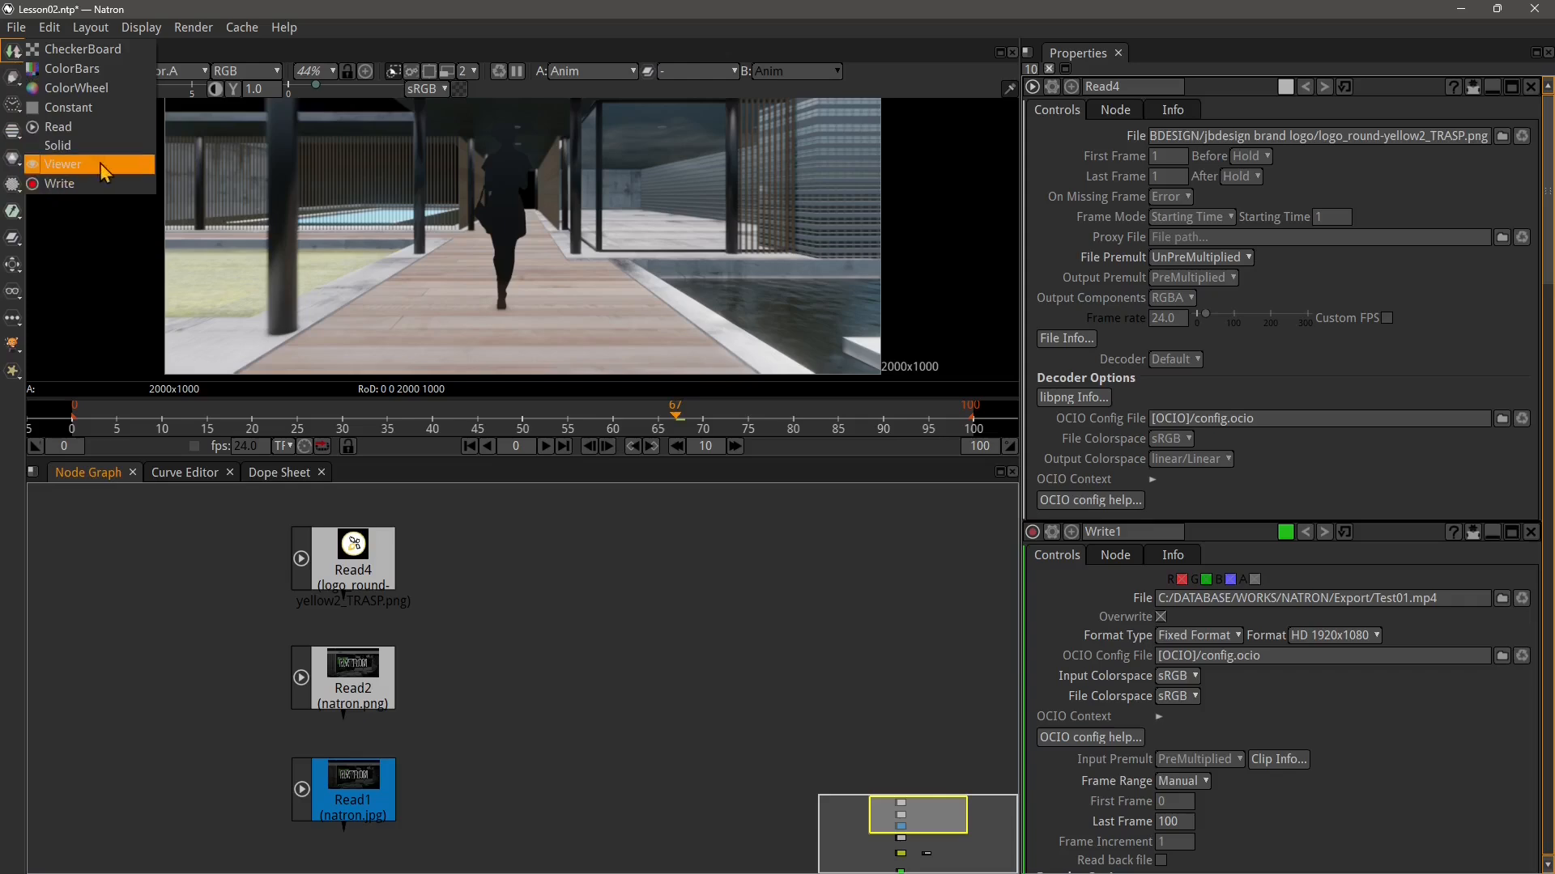
left_click(484, 585)
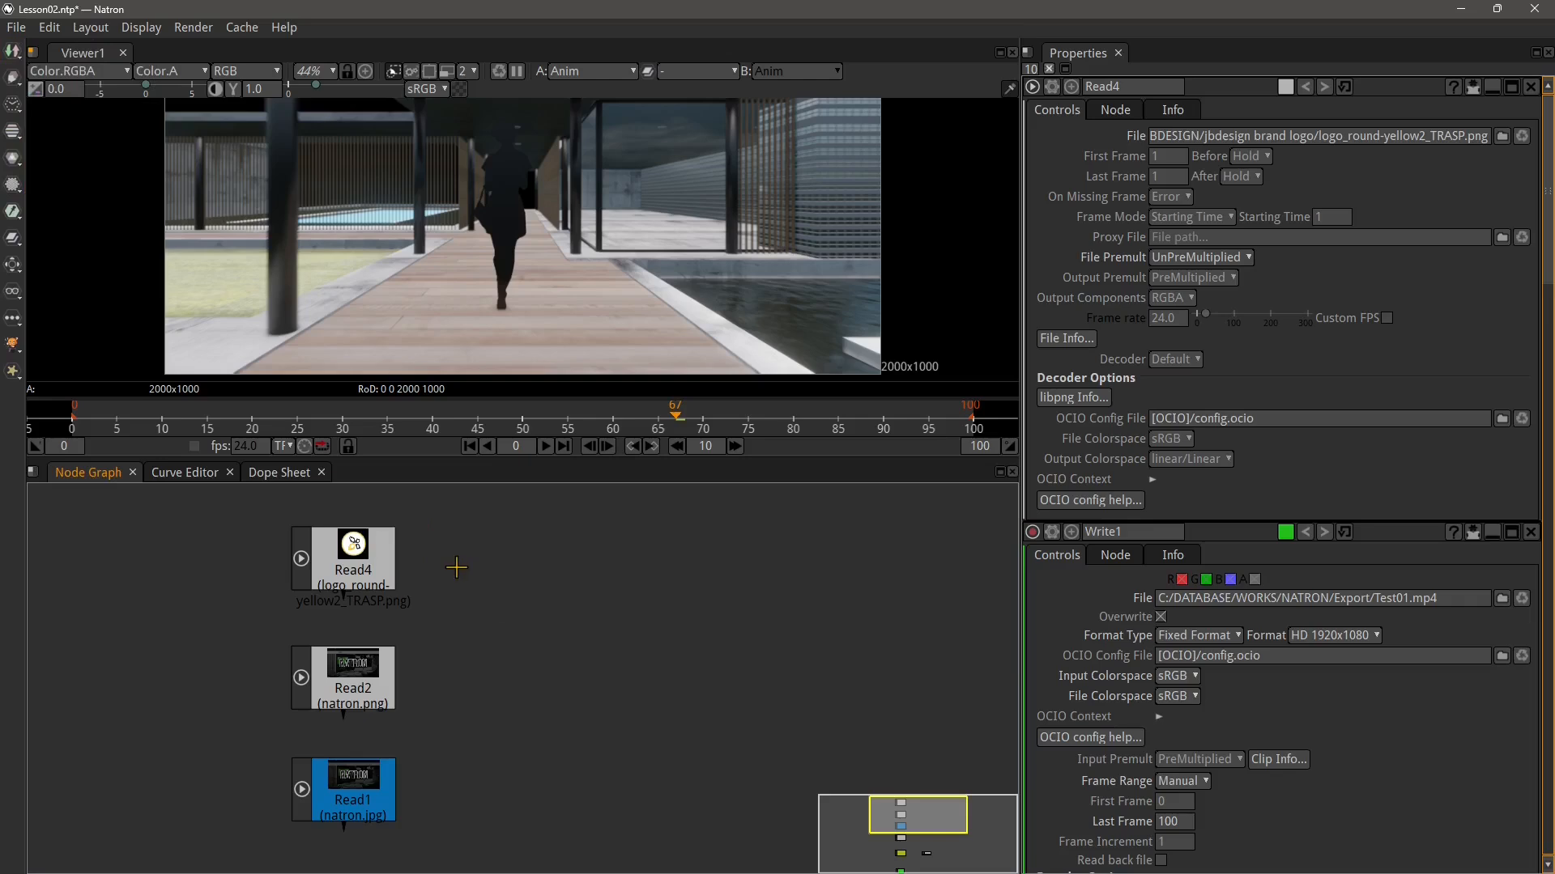
key("Tab")
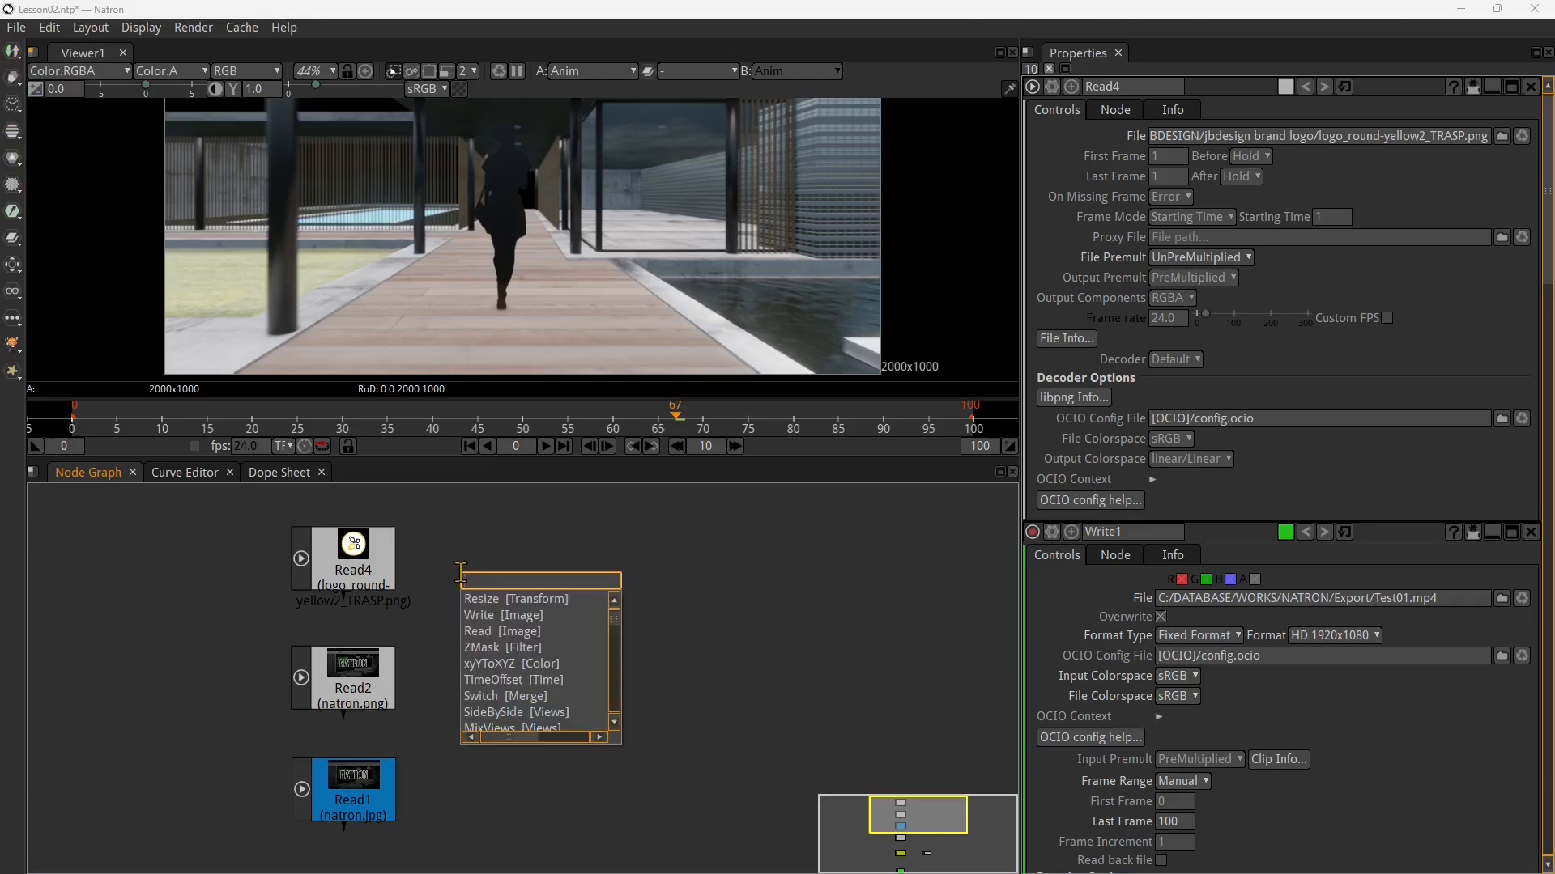
type("viewr")
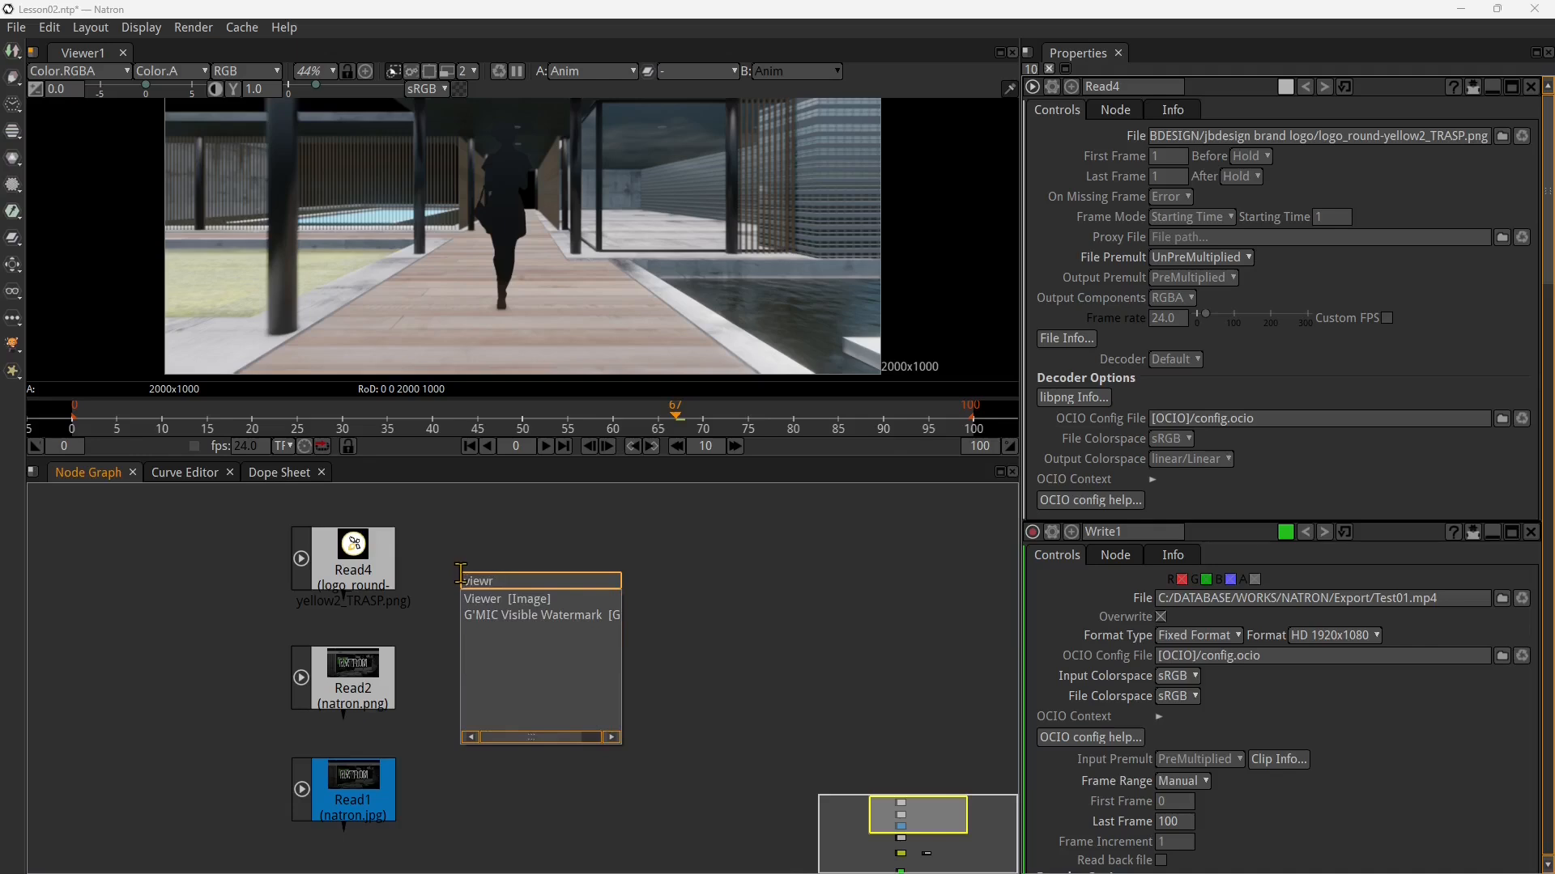
left_click(503, 600)
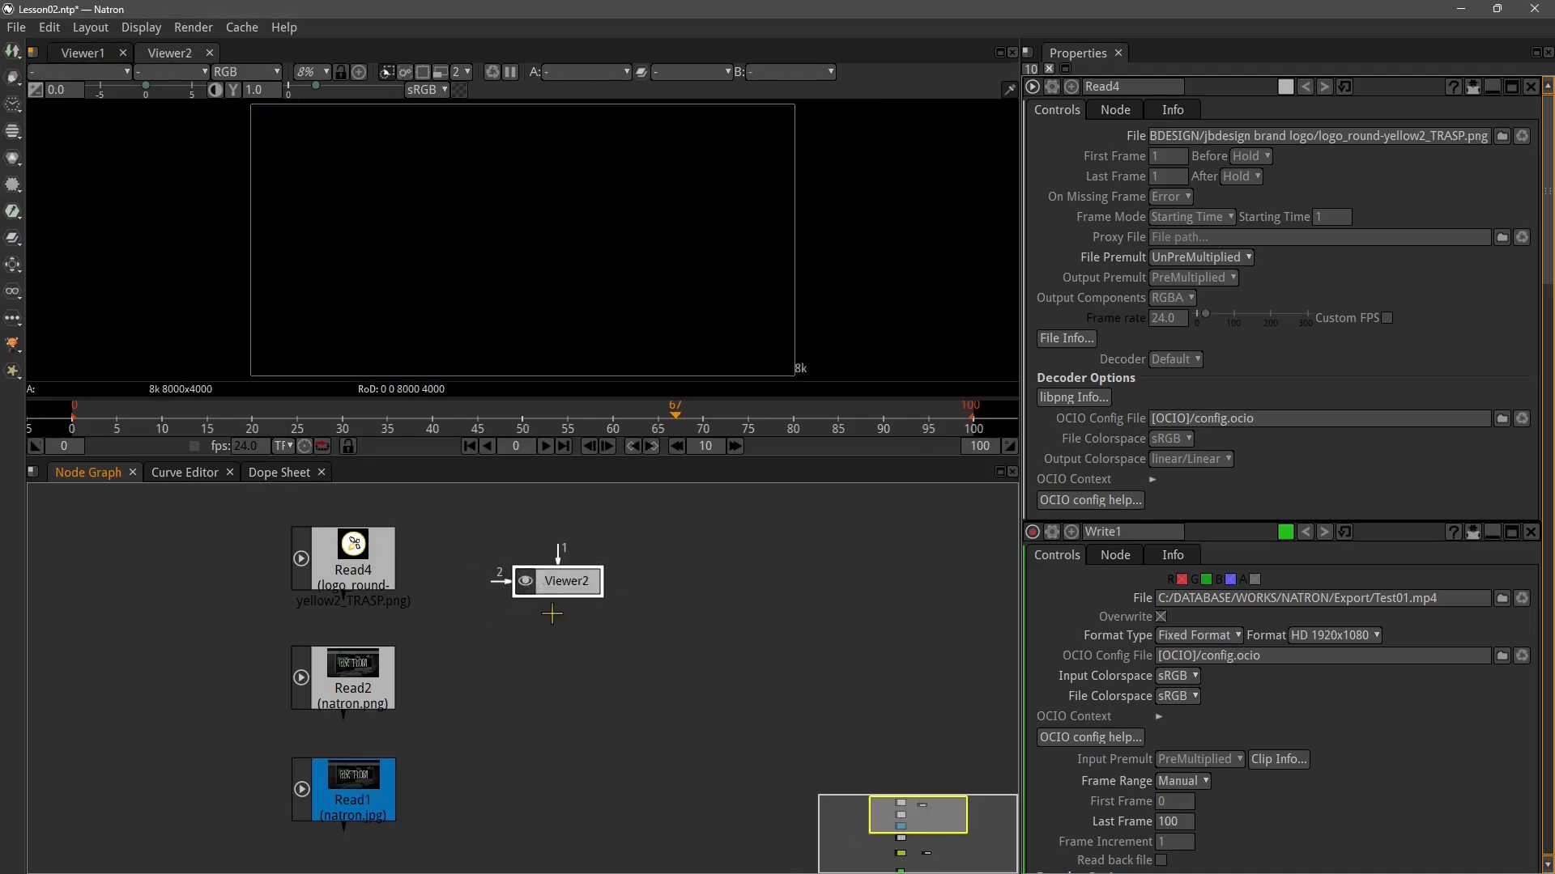
Position Viewer2 to the right of Read4, level with it
scroll(518, 639, "down", 4)
scroll(468, 715, "down", 2)
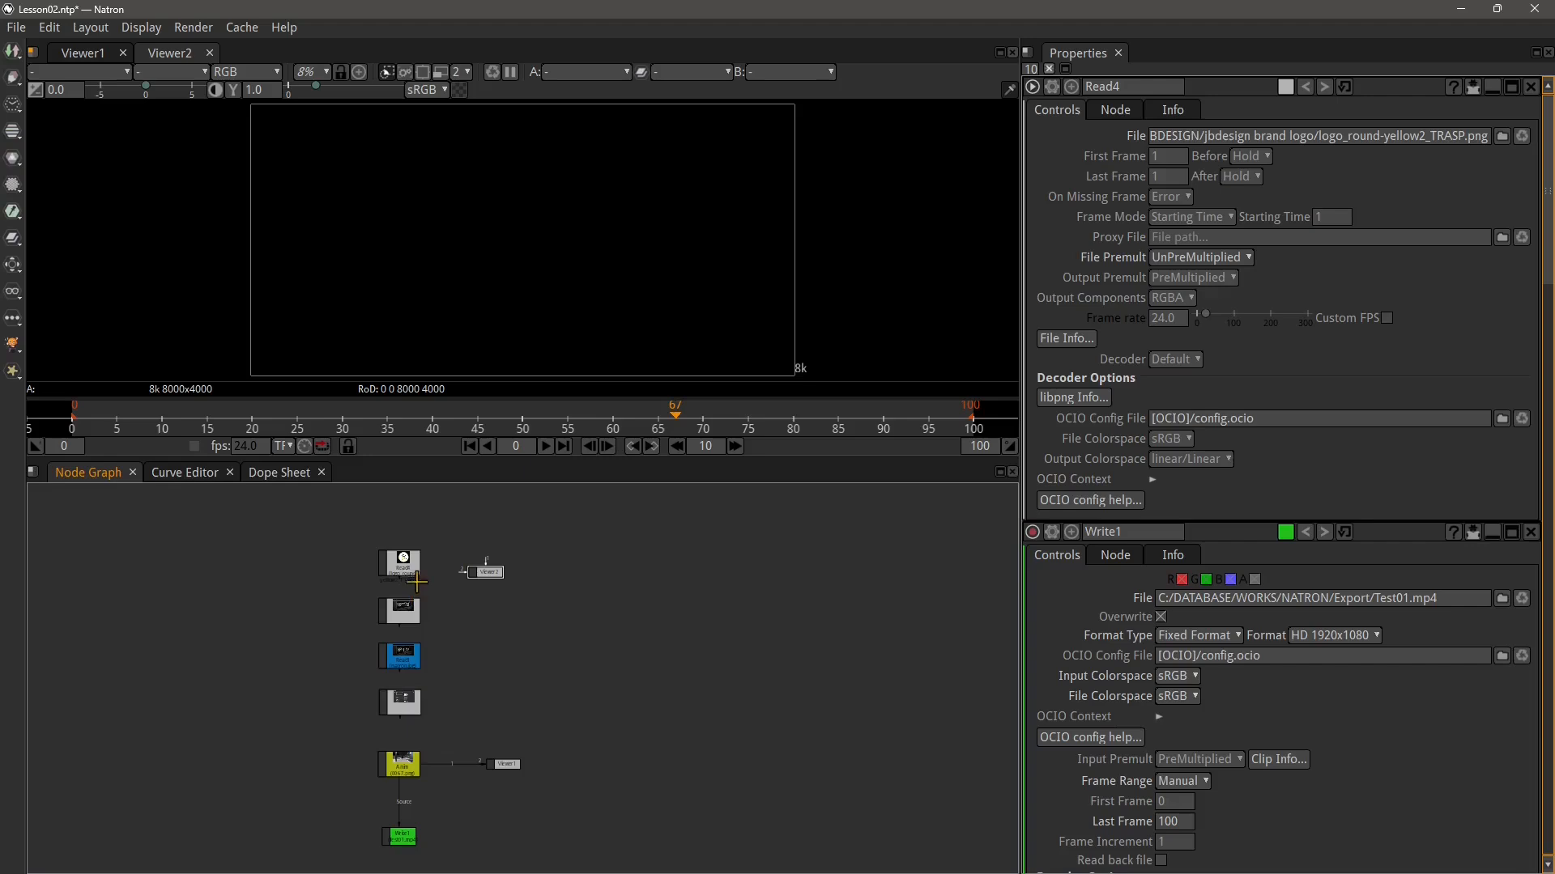
left_click_drag(486, 577, 509, 575)
scroll(426, 813, "up", 3)
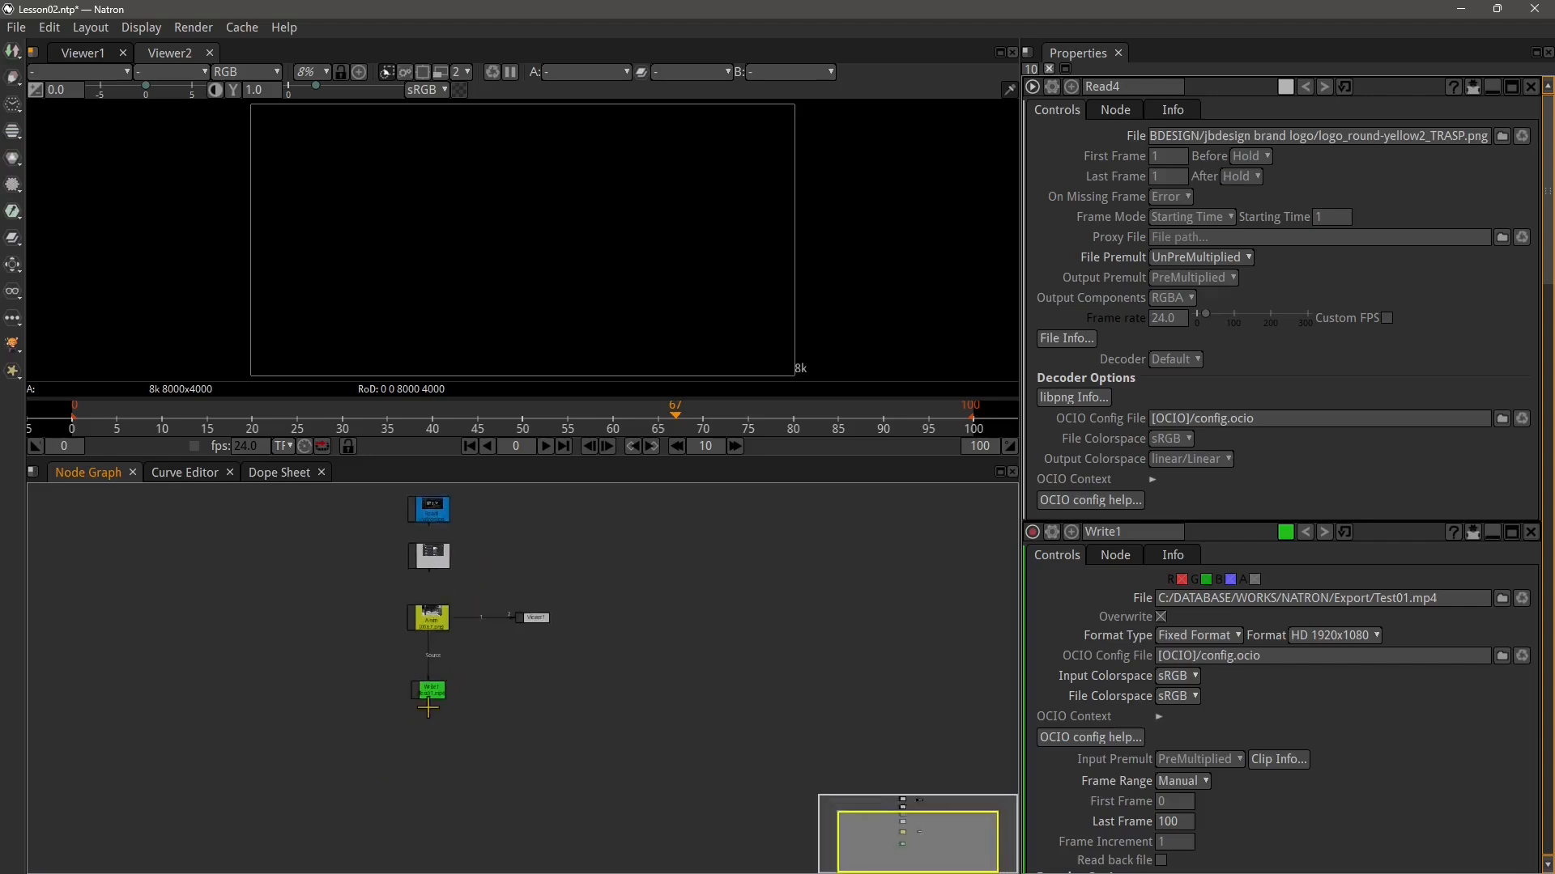
left_click_drag(518, 583, 489, 725)
left_click_drag(496, 644, 478, 753)
scroll(441, 591, "up", 2)
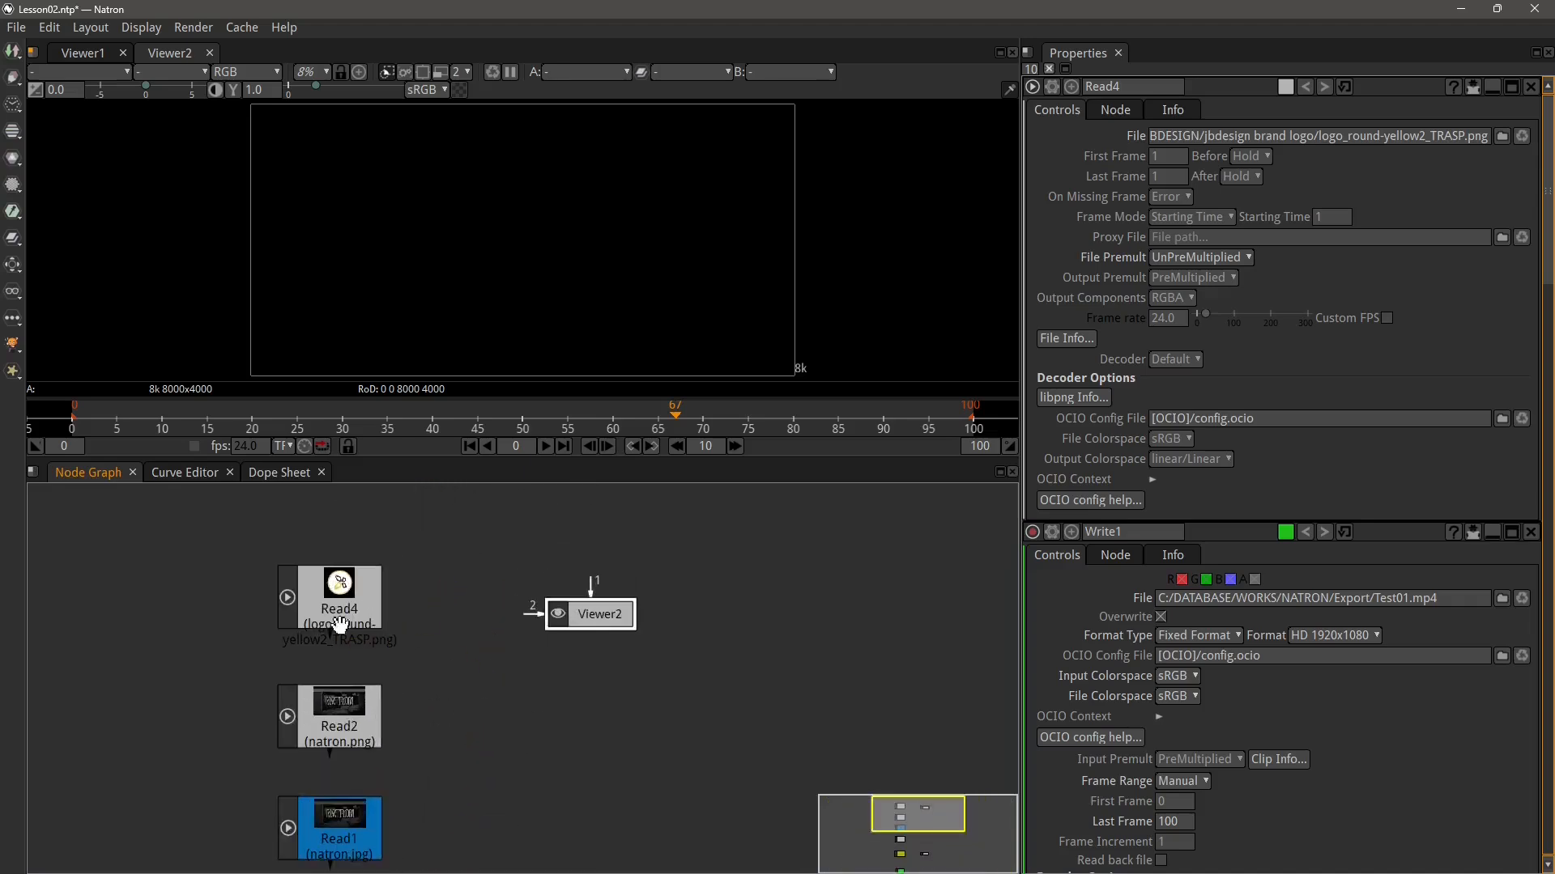
left_click_drag(333, 617, 336, 590)
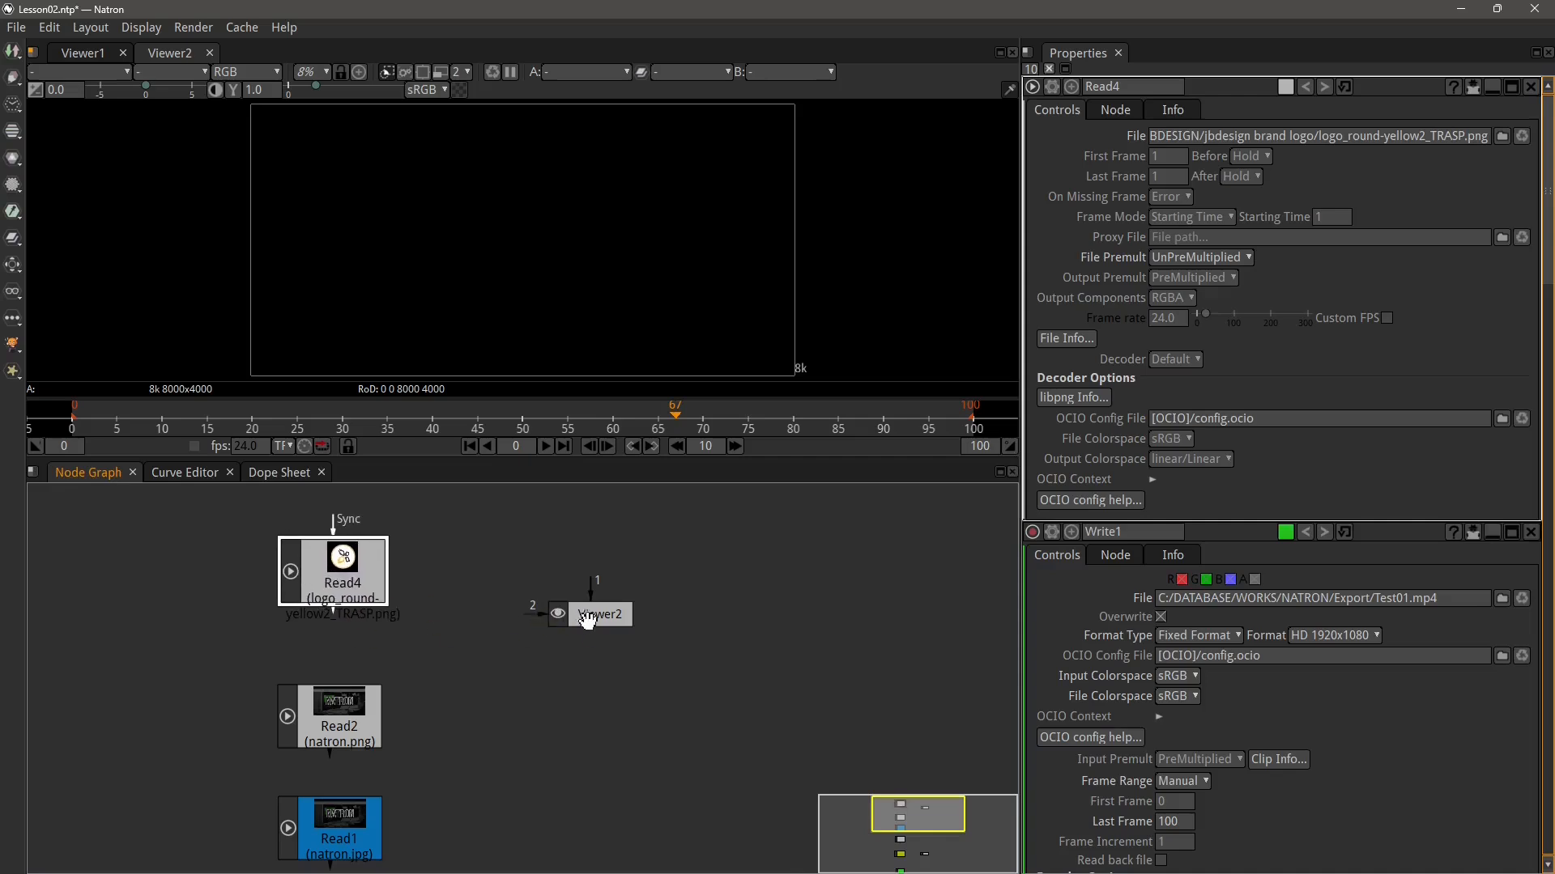
left_click_drag(575, 617, 581, 595)
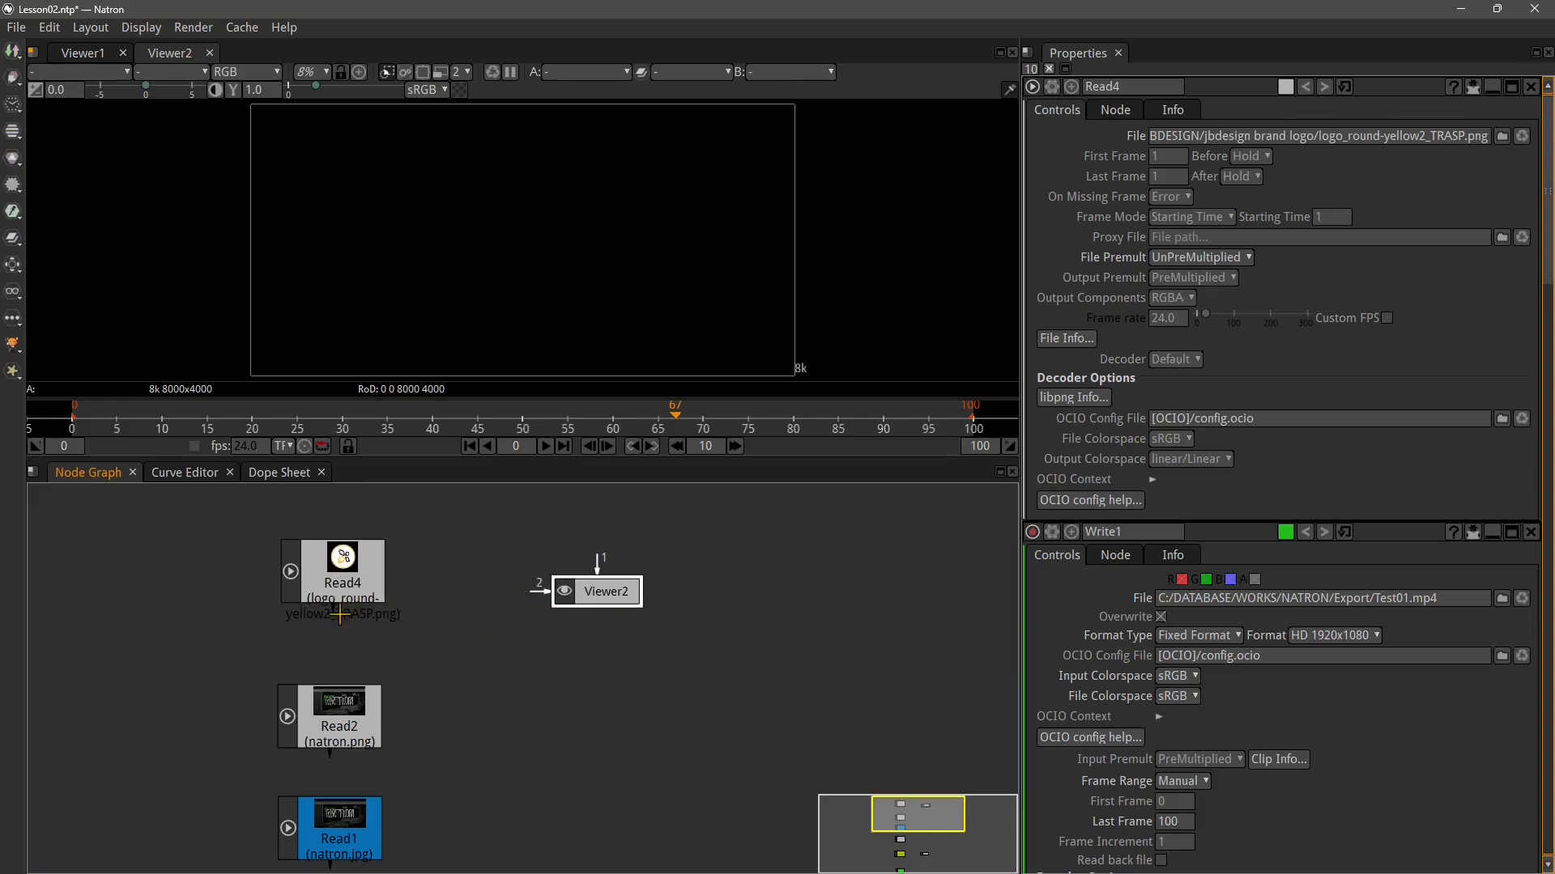
mouse_move(339, 616)
left_mouse_down()
mouse_move(433, 661)
mouse_move(603, 595)
mouse_move(353, 598)
left_mouse_up()
Connect Read4 to Viewer2's input 1 and Read2 to its input 2, moving Viewer2 further right
left_click_drag(599, 573, 348, 588)
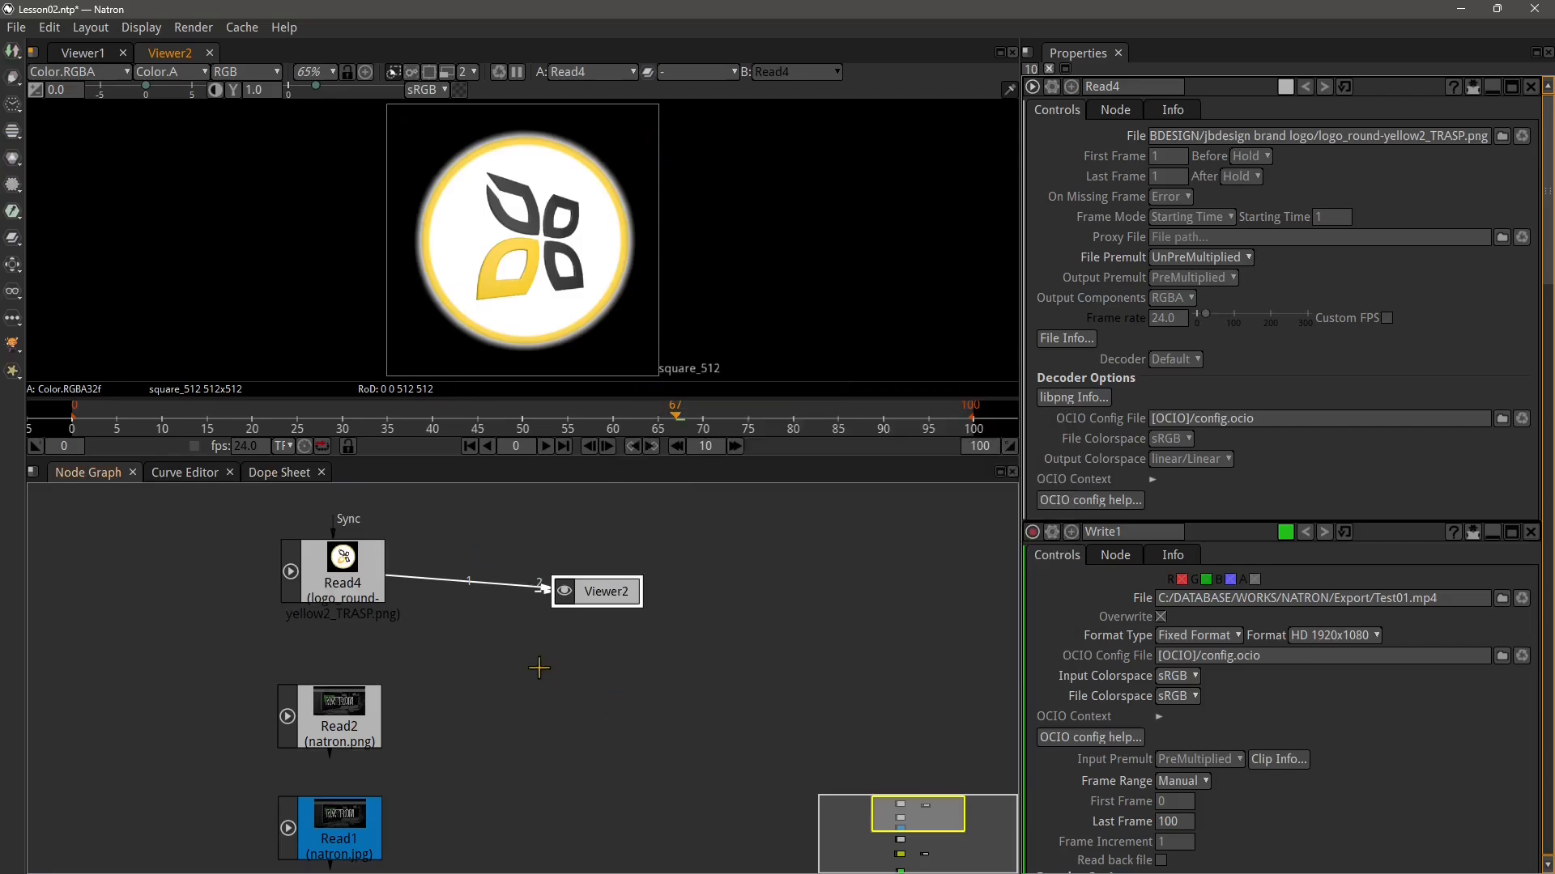
left_click(356, 719)
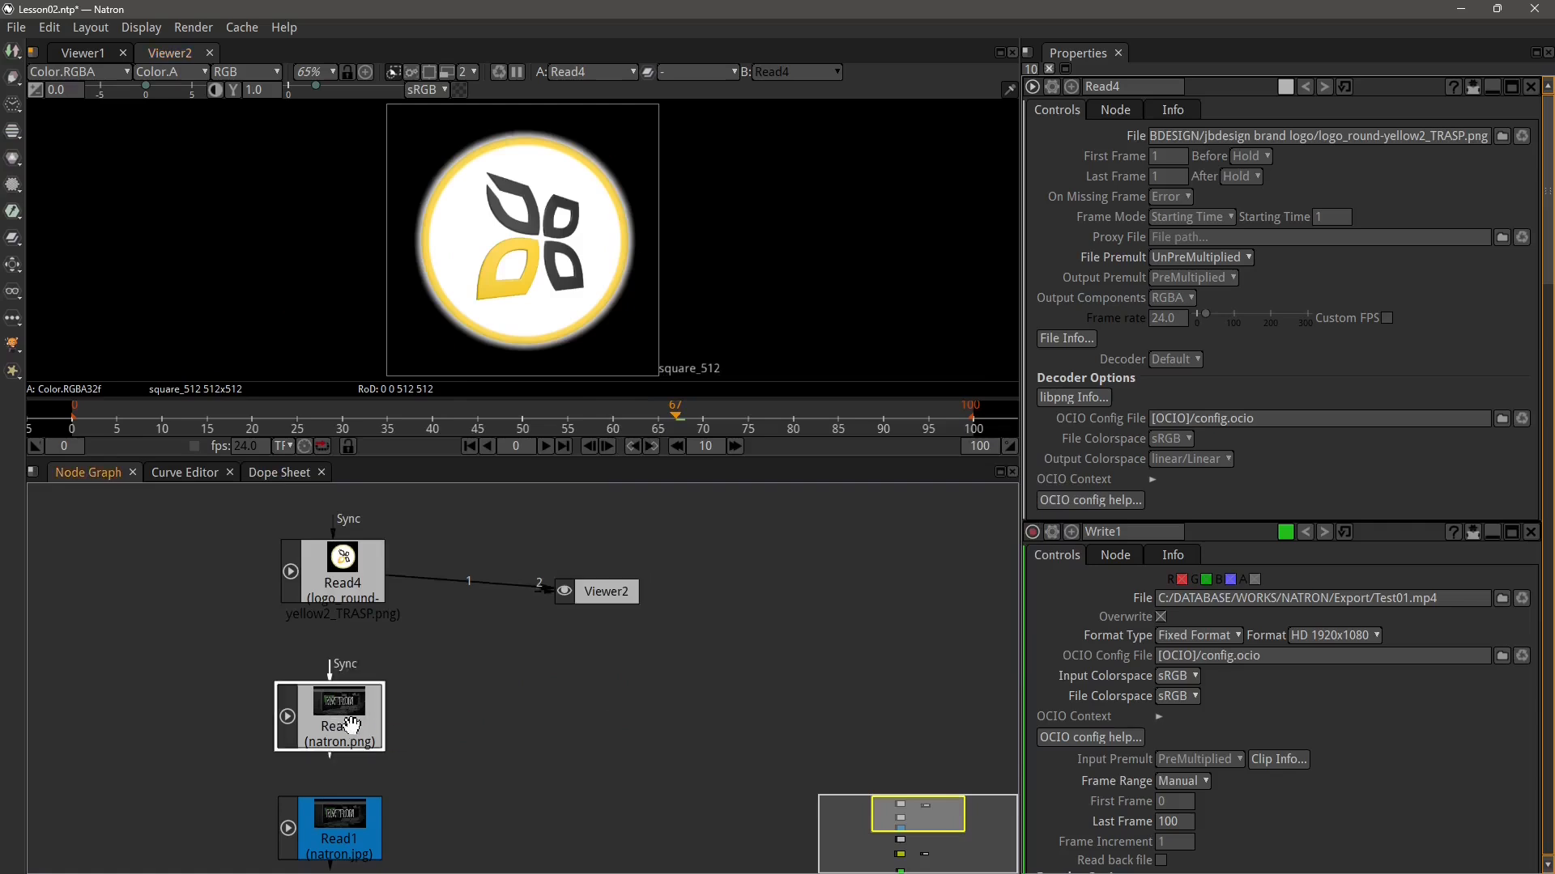
left_click_drag(346, 729, 352, 706)
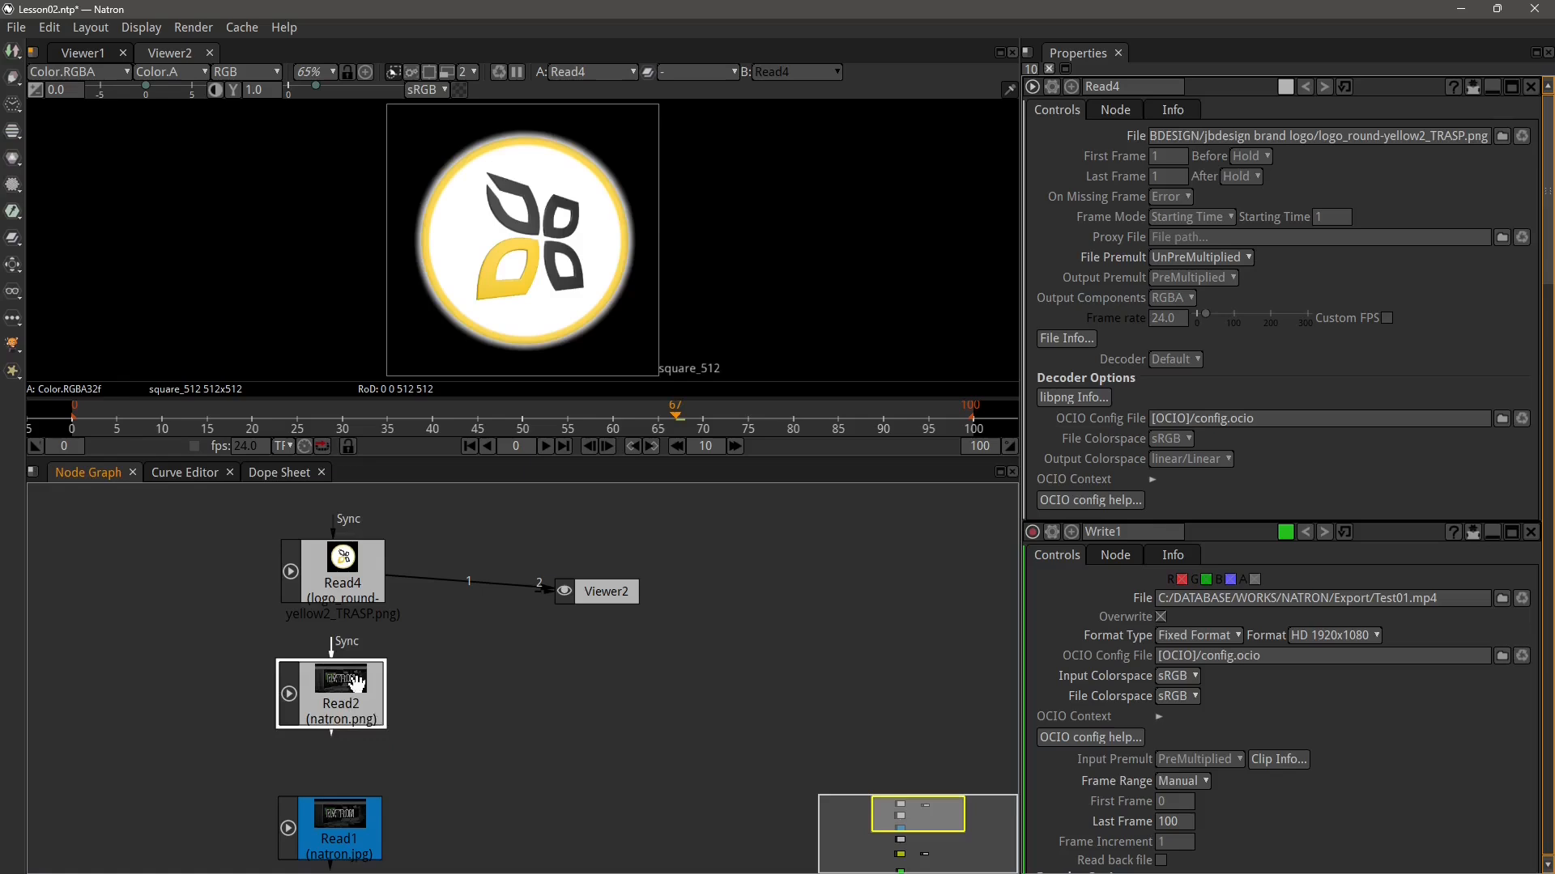
left_click_drag(333, 739, 560, 589)
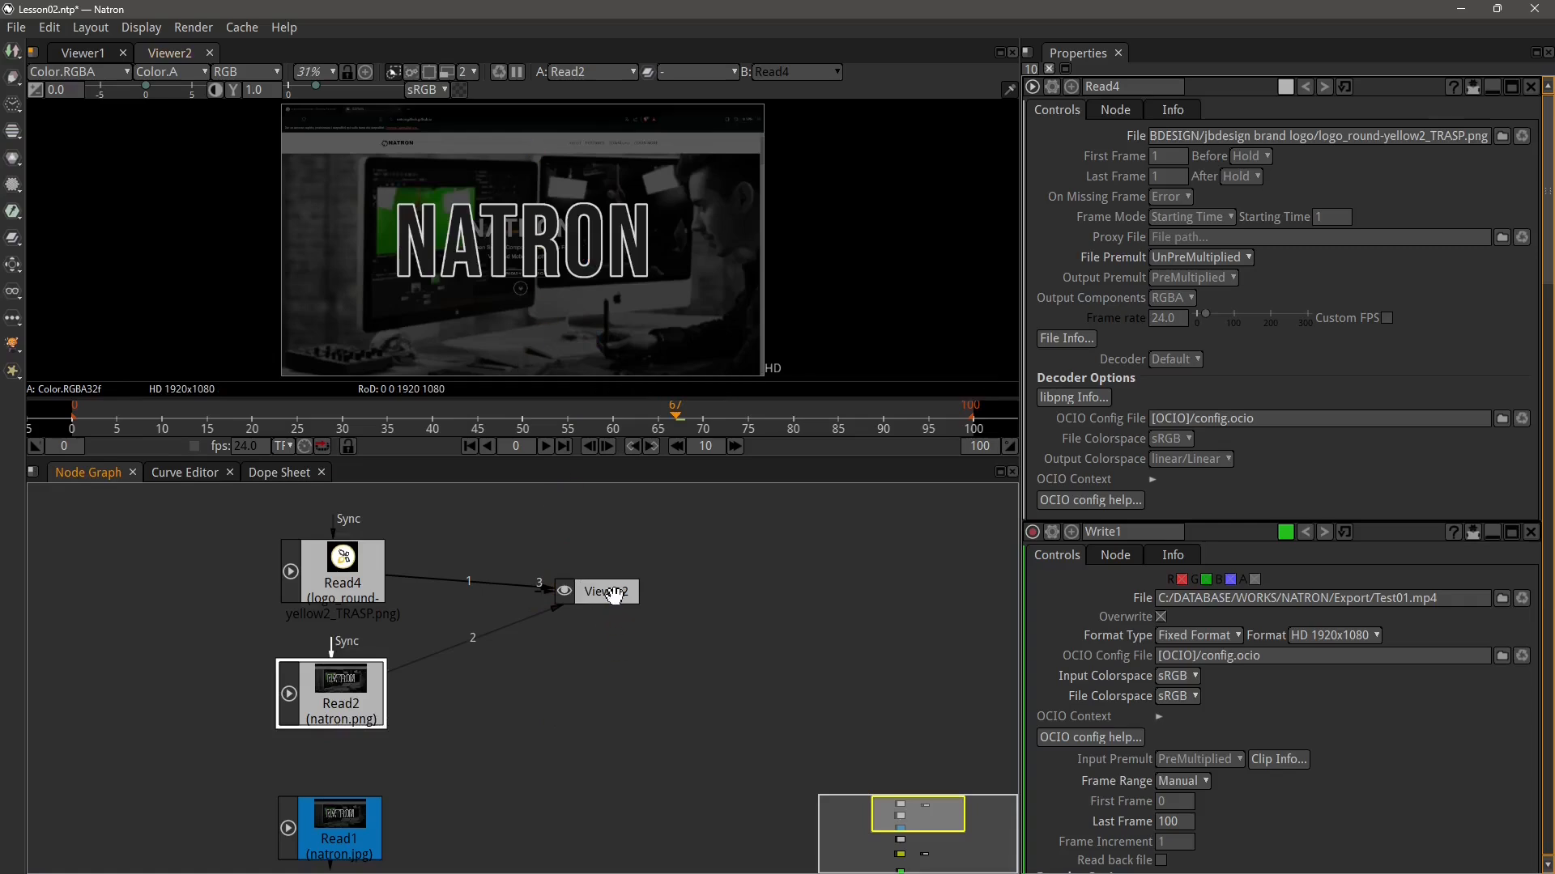
left_click_drag(616, 595, 705, 595)
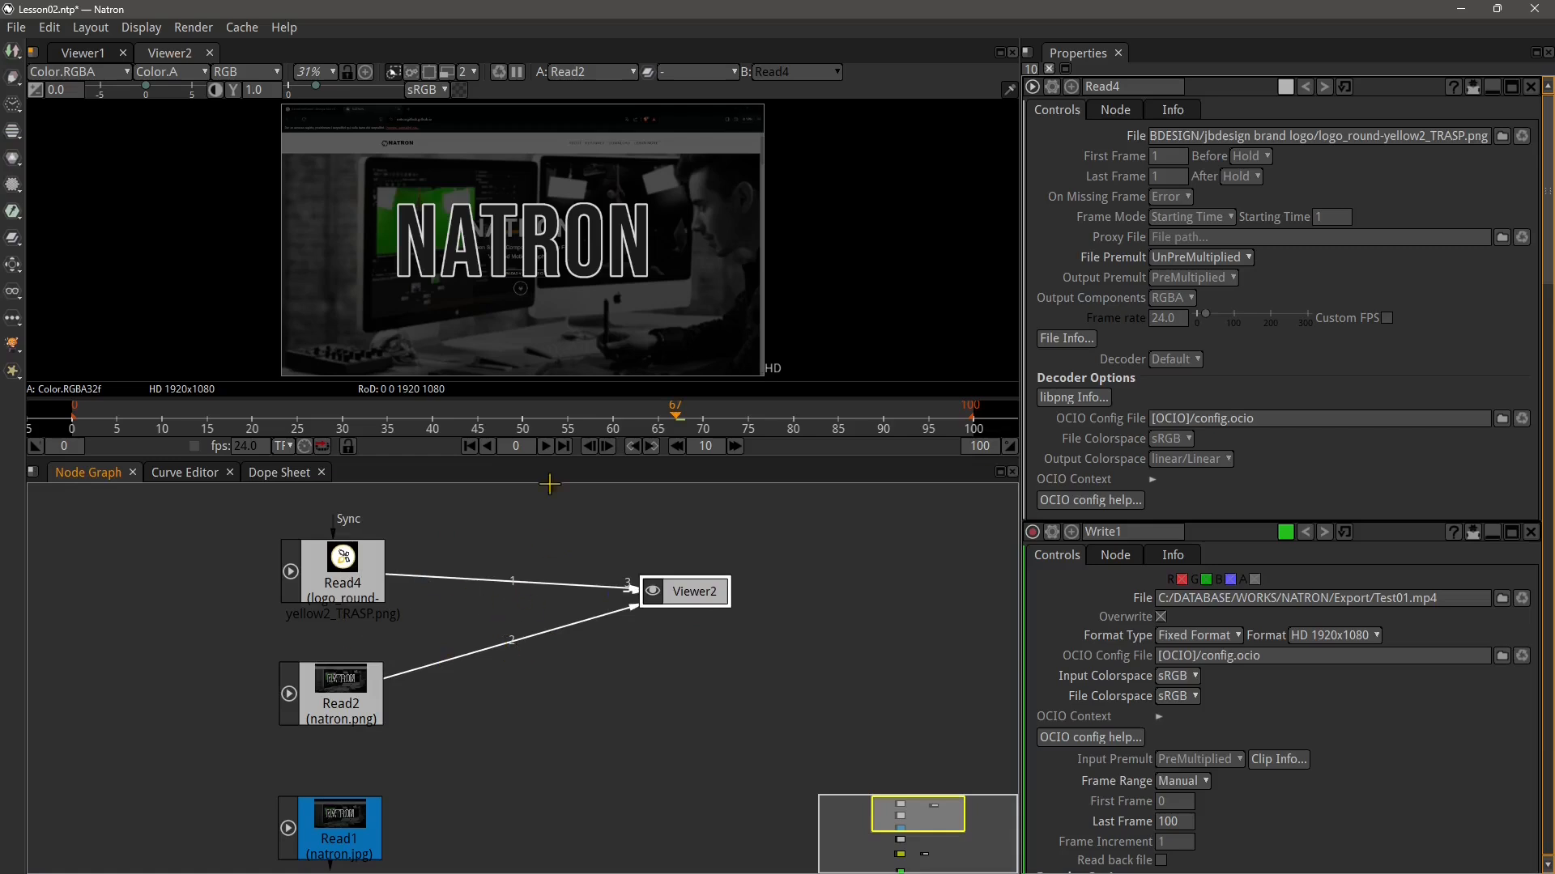
Switch Viewer2's A input to Read4 and then back to Read2
left_click(565, 73)
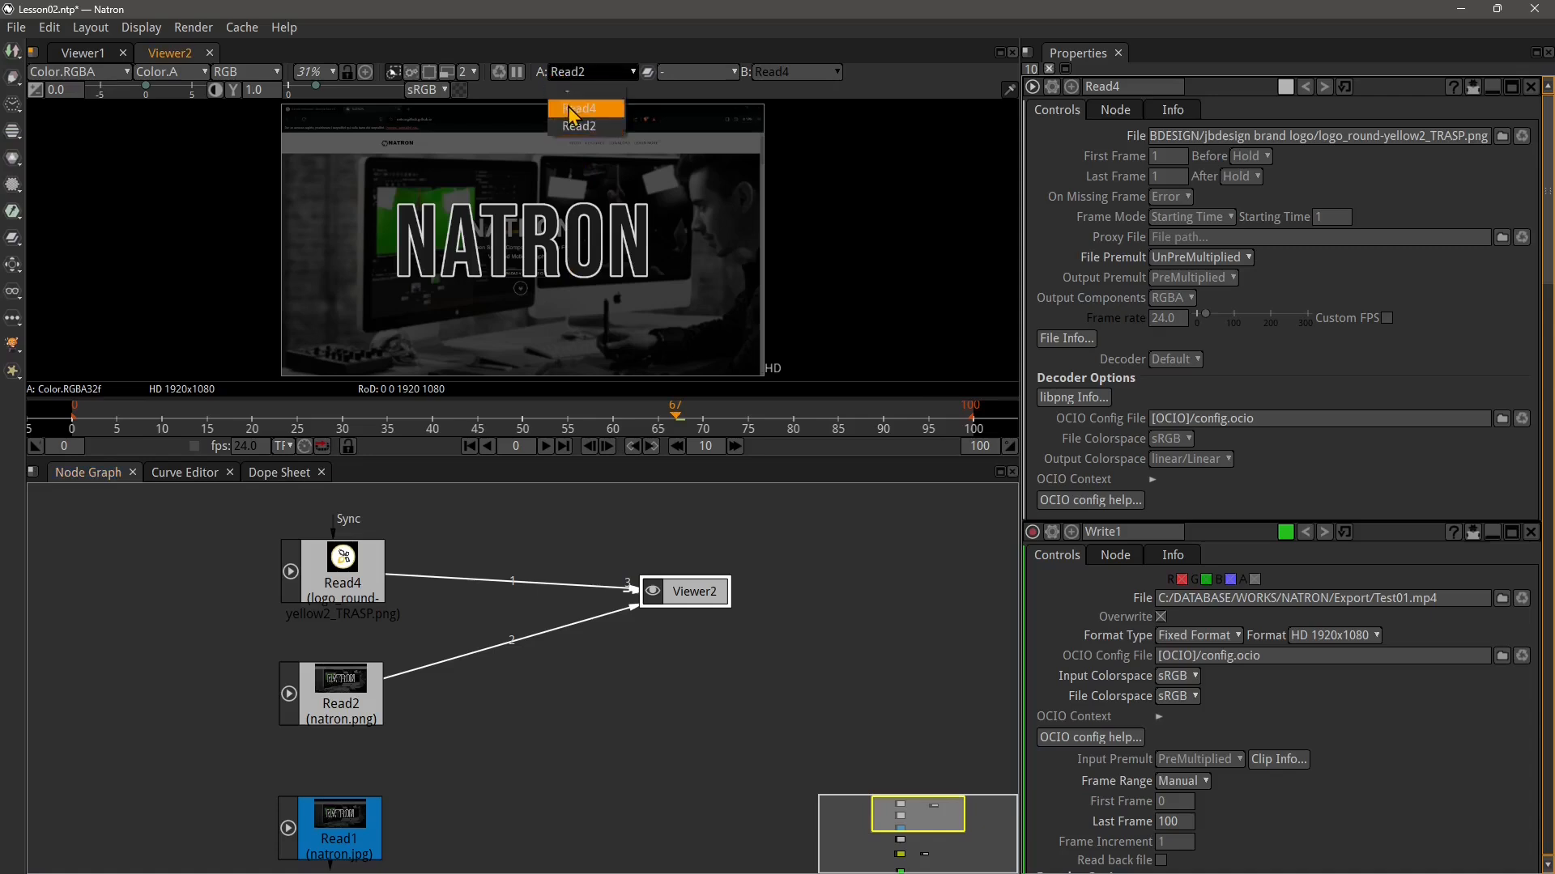
left_click(572, 110)
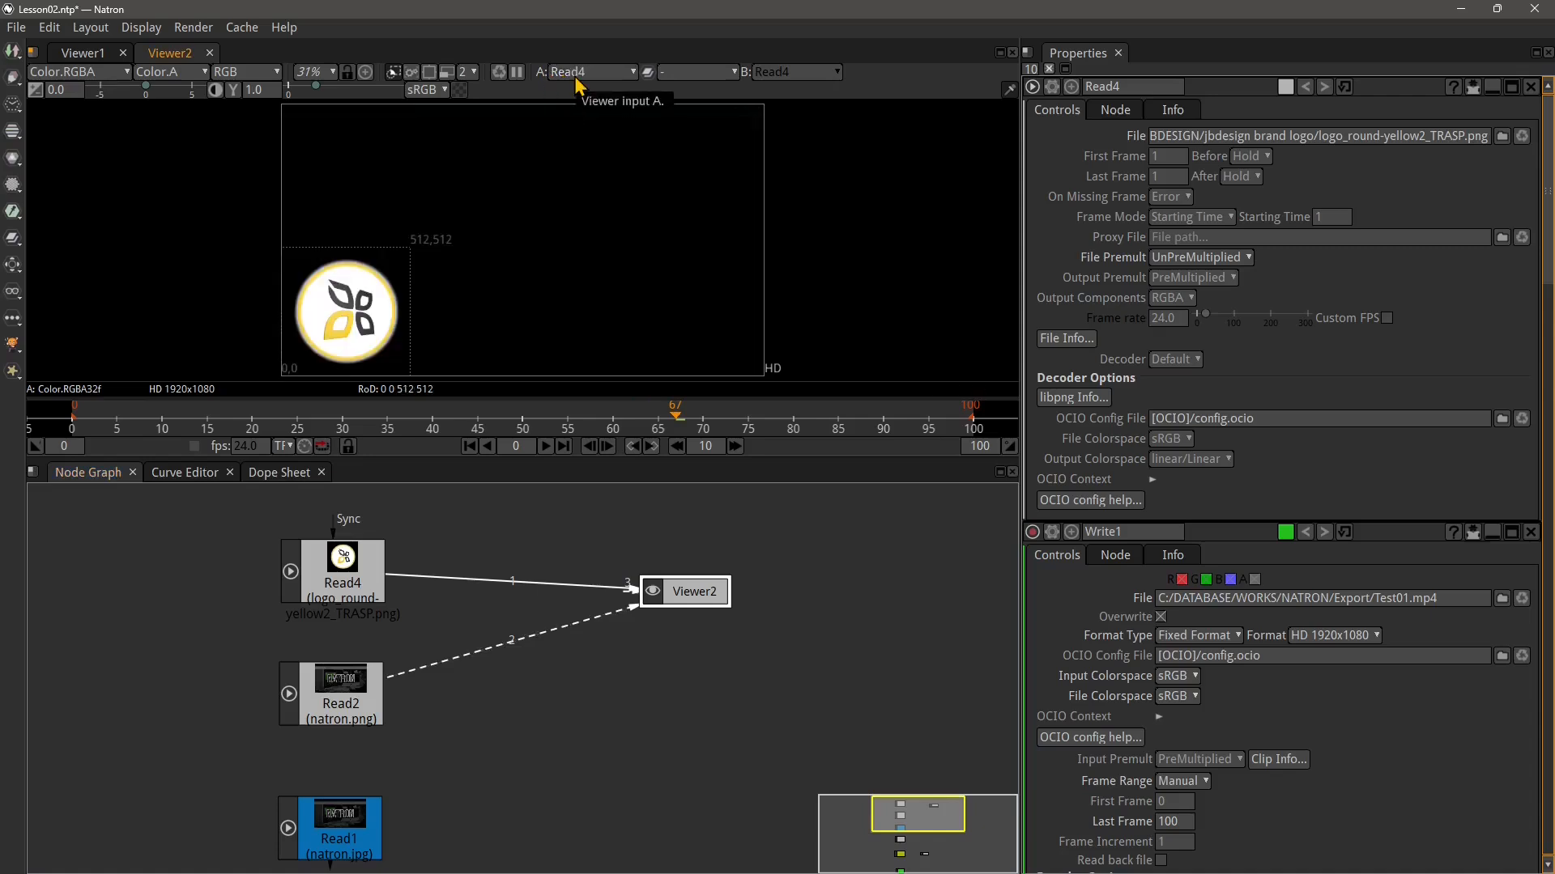
left_click(576, 73)
left_click(578, 127)
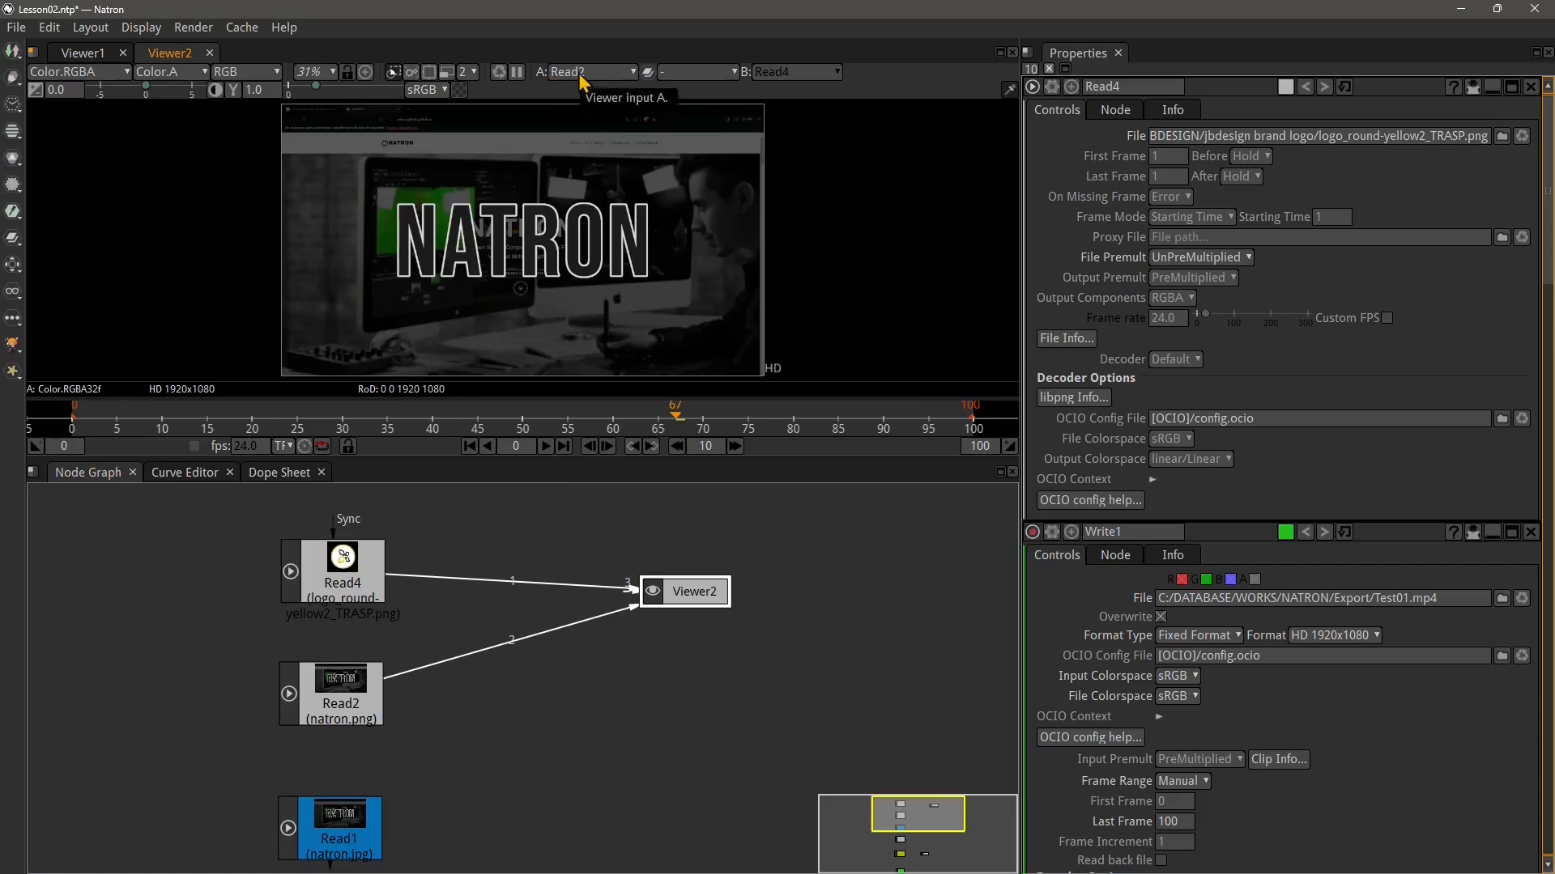
Toggle Viewer2's A input to Read4 once more and return it to Read2
left_click(583, 78)
left_click(594, 98)
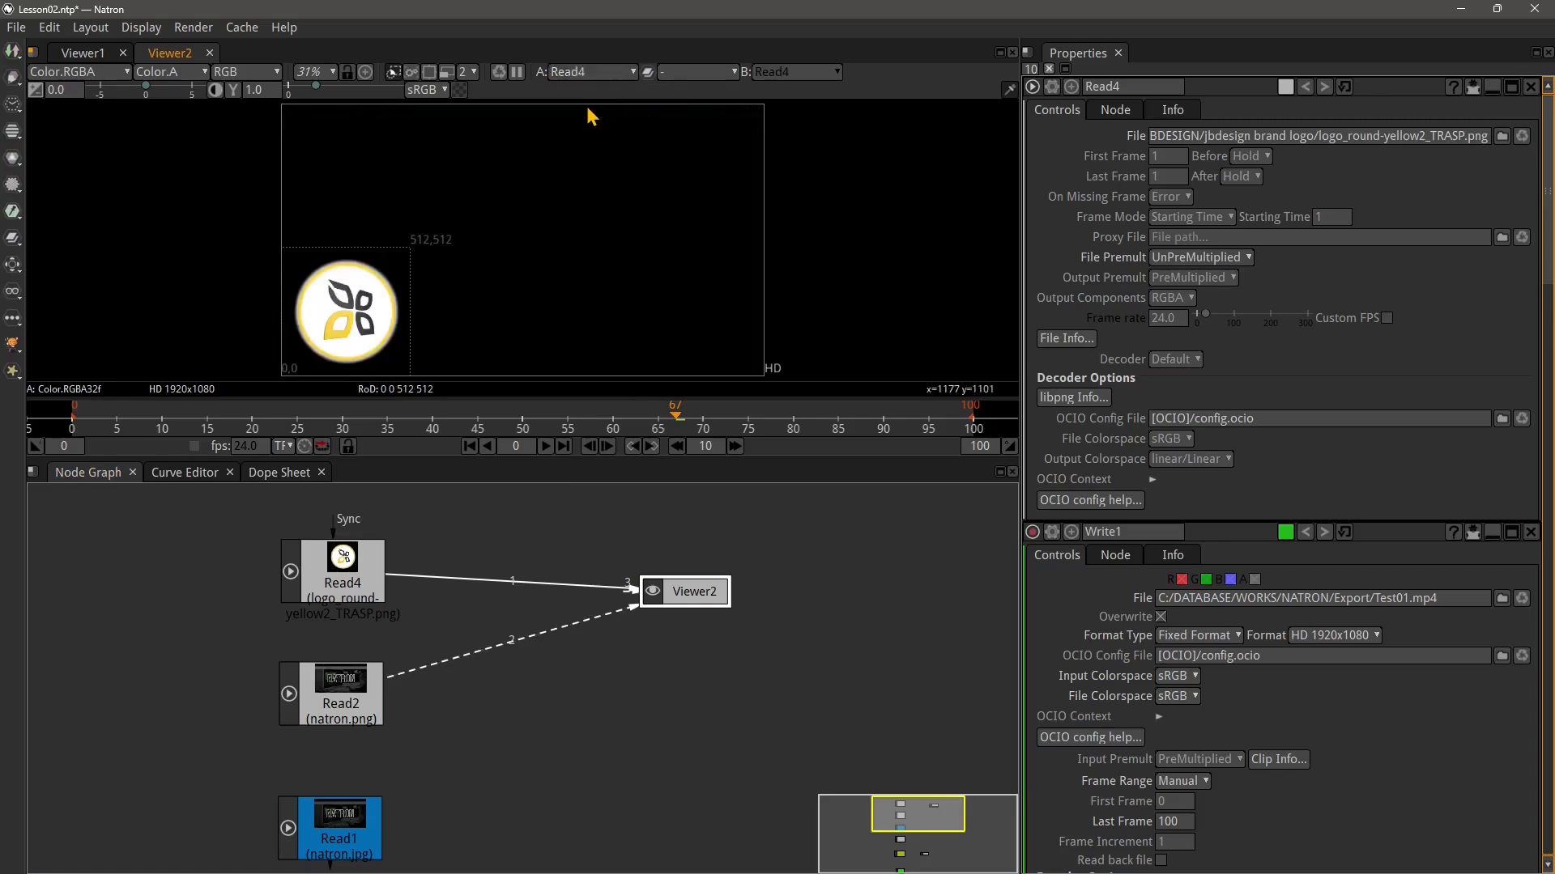
left_click(599, 74)
left_click(570, 102)
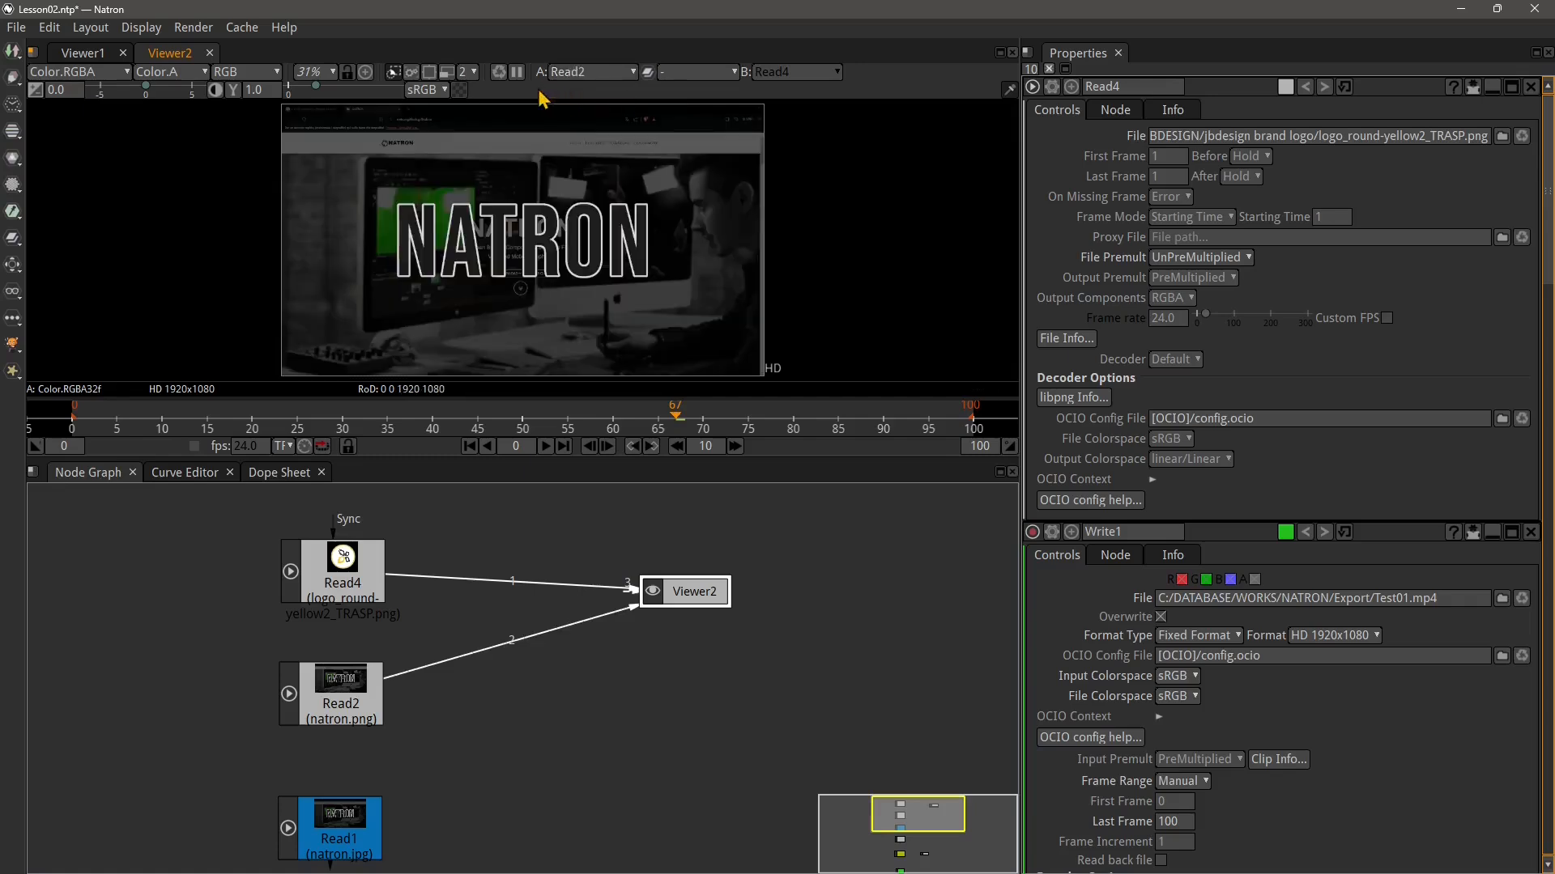
Compare the A and B inputs with the W-Under wipe operation, then with W-Over
left_click(703, 75)
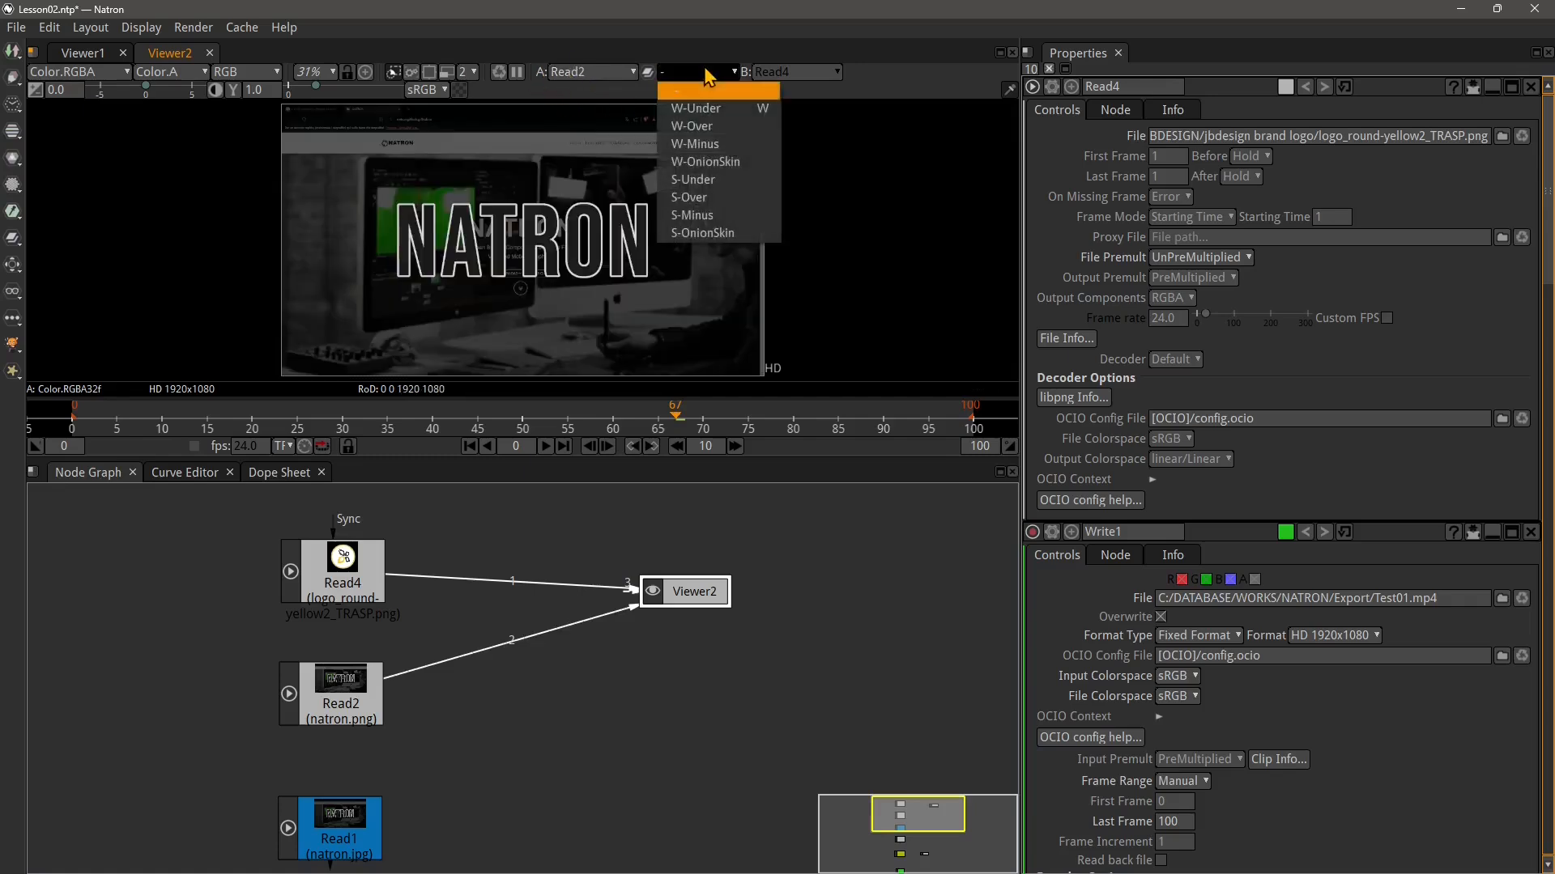
left_click(702, 107)
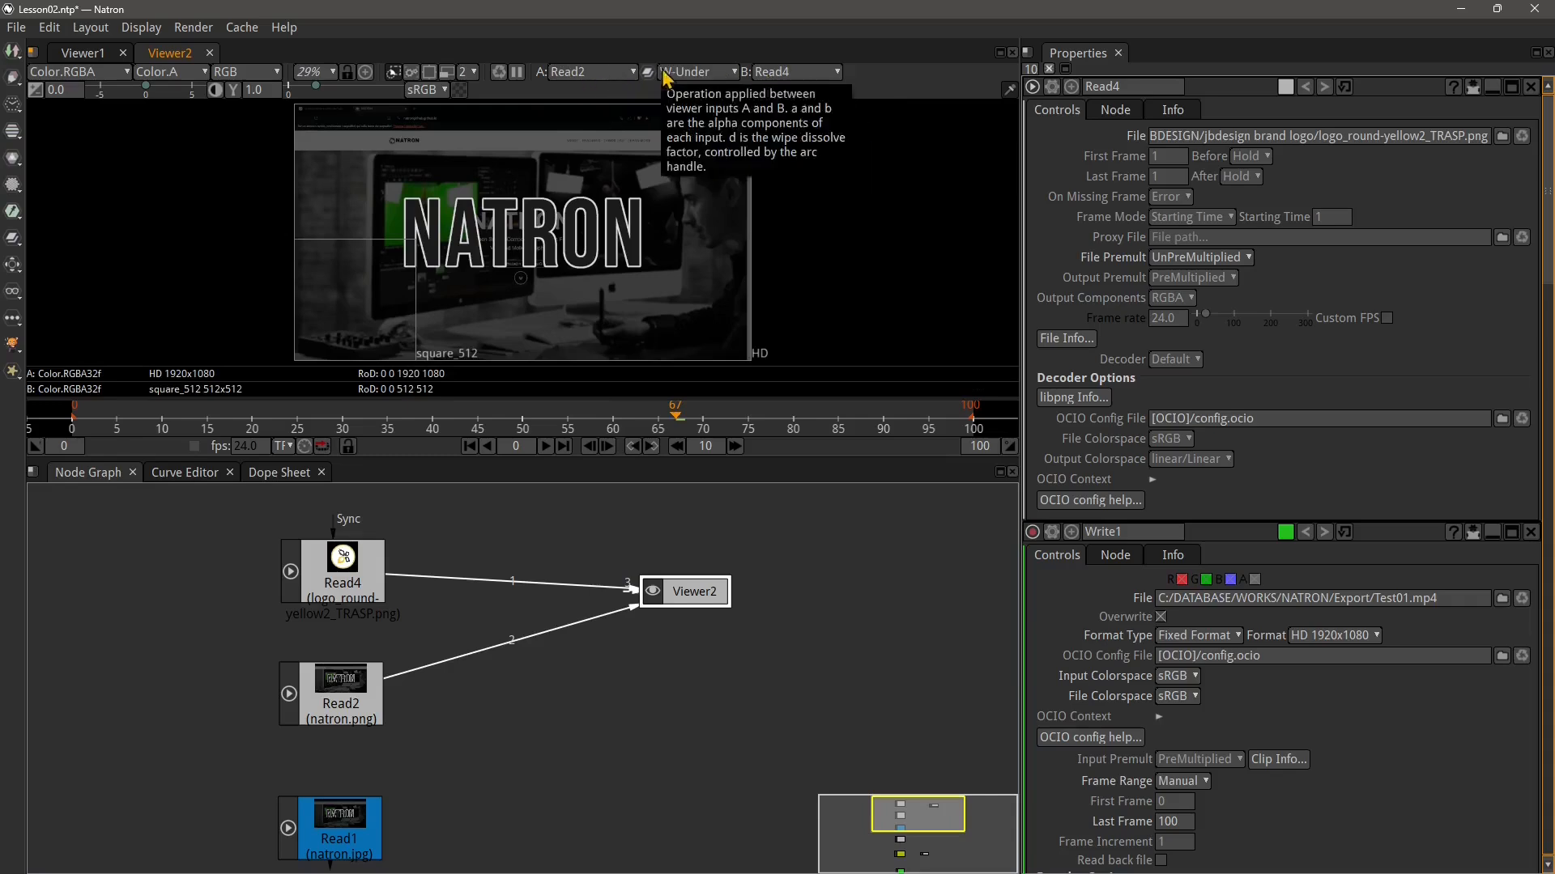
left_click(695, 73)
left_click(689, 126)
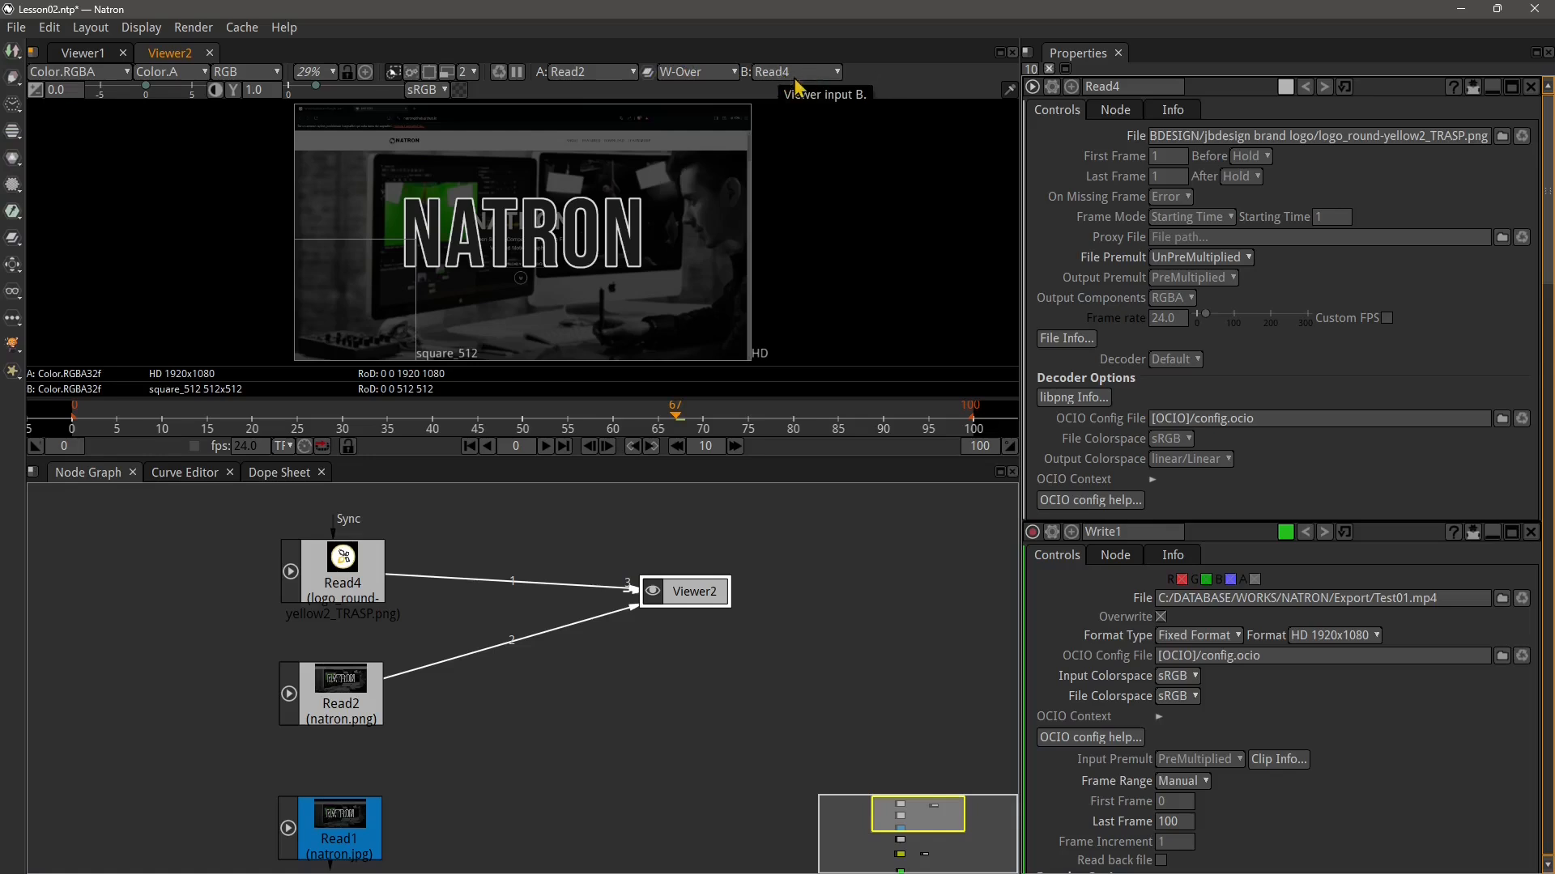
Try the W-Minus, W-OnionSkin and S-Under viewer compositing operations on Viewer2
left_click(698, 75)
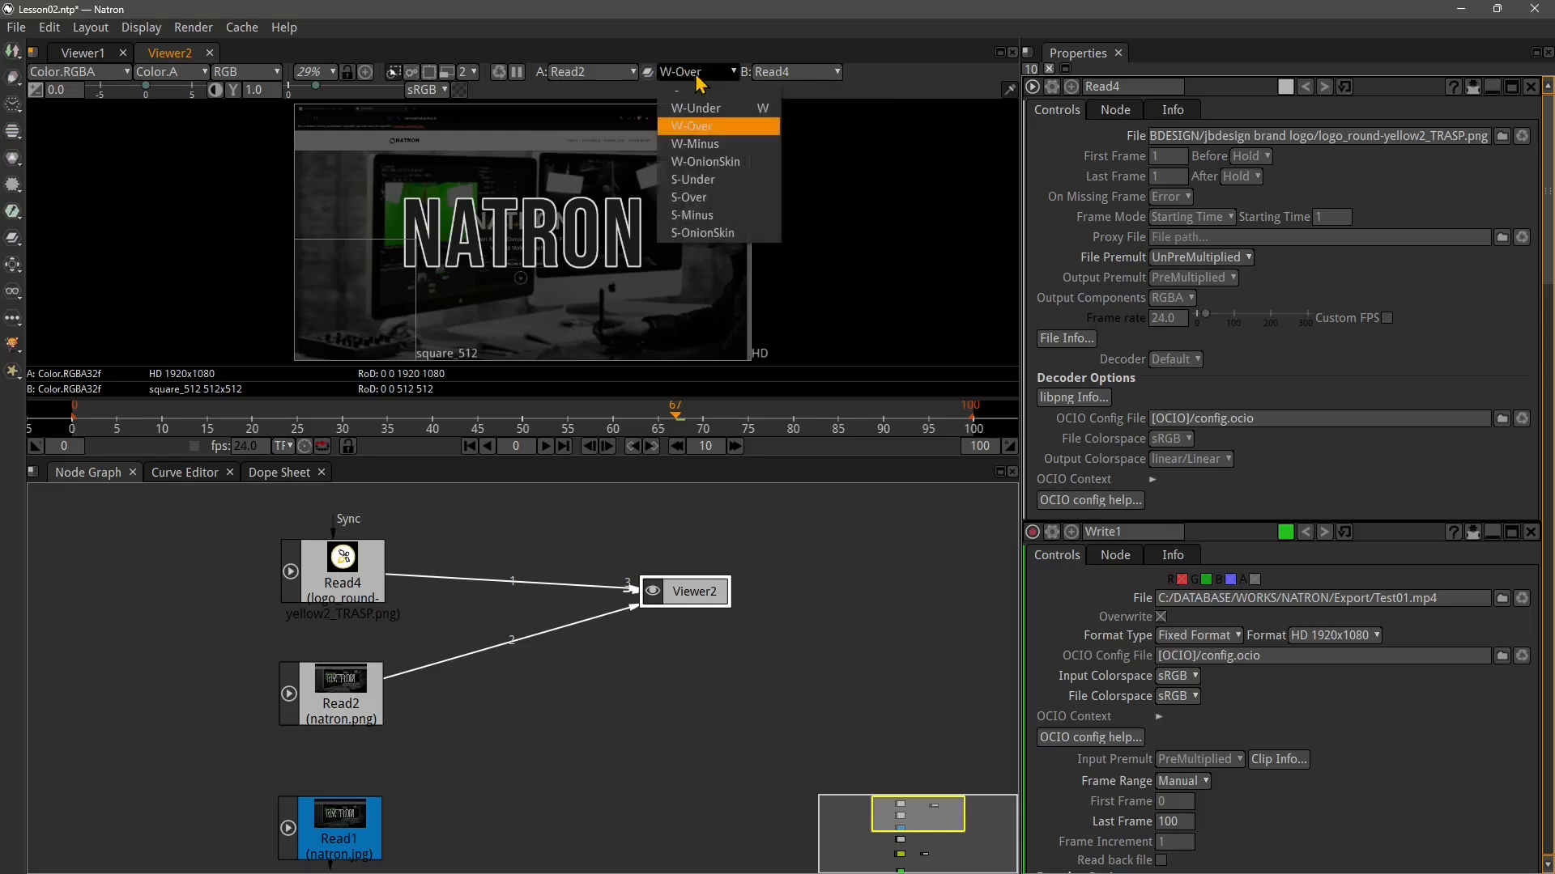
left_click(696, 146)
left_click(694, 75)
left_click(692, 161)
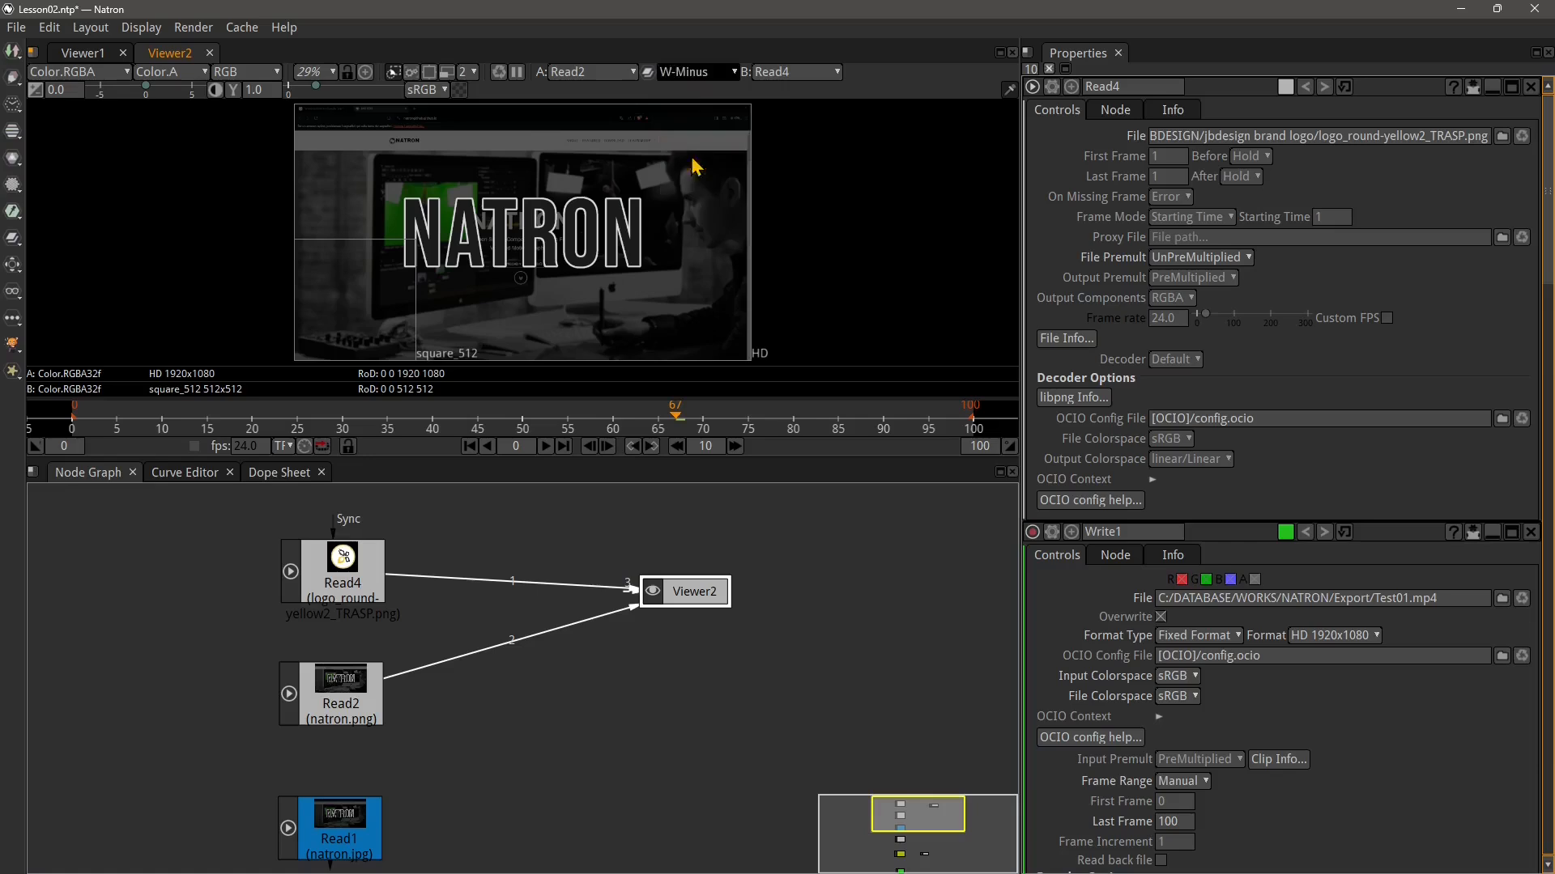
left_click(695, 73)
left_click(698, 194)
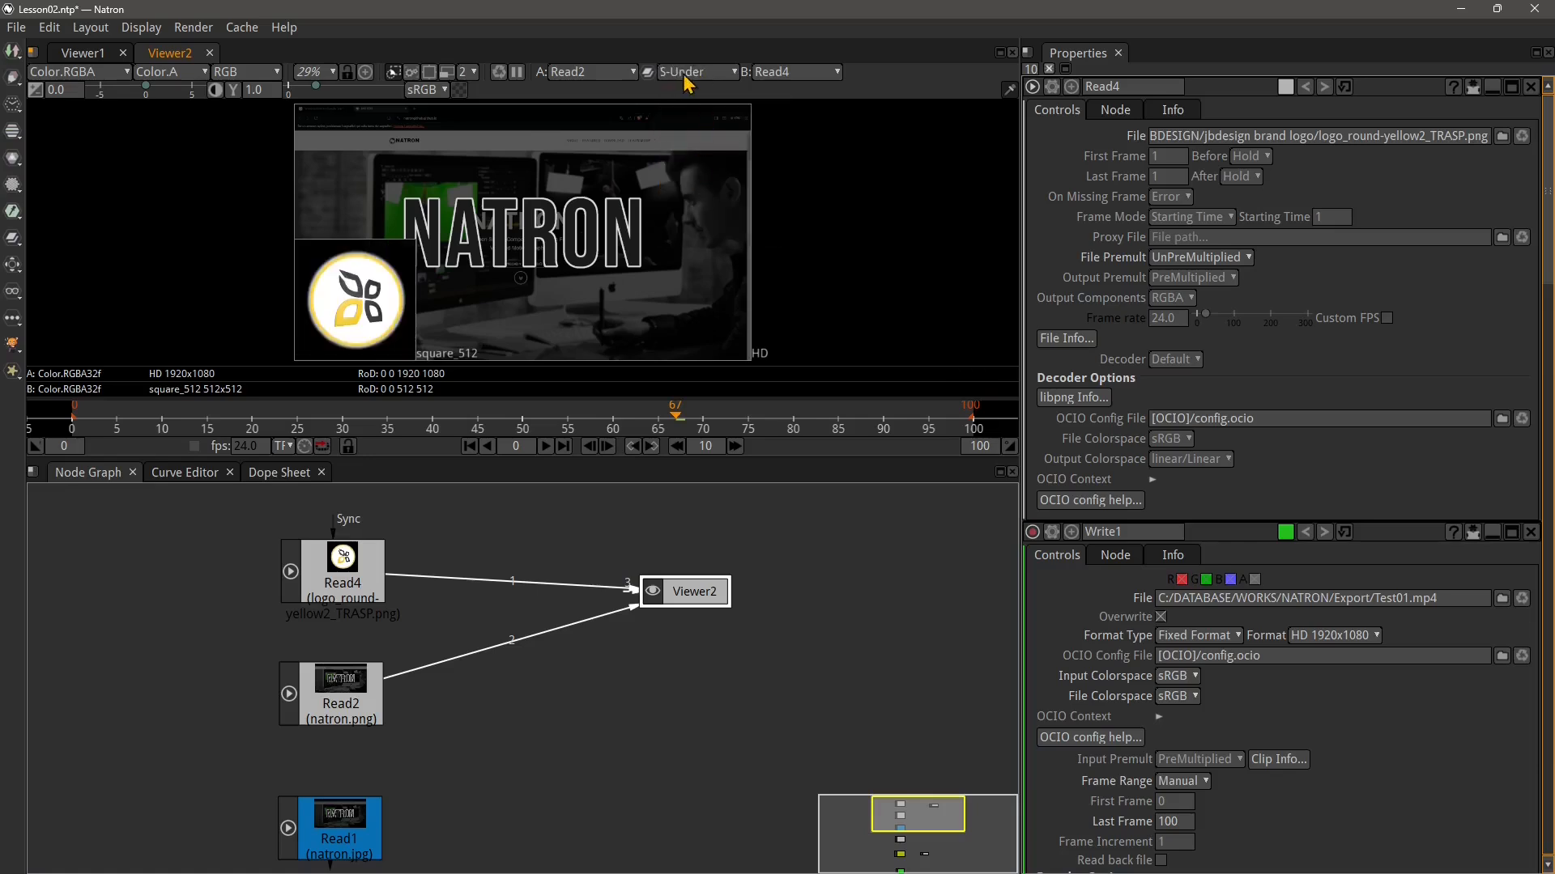
Cycle Viewer2's compositing operation through S-Over, S-Minus and S-OnionSkin, ending on S-Under
left_click(685, 74)
left_click(692, 197)
left_click(698, 75)
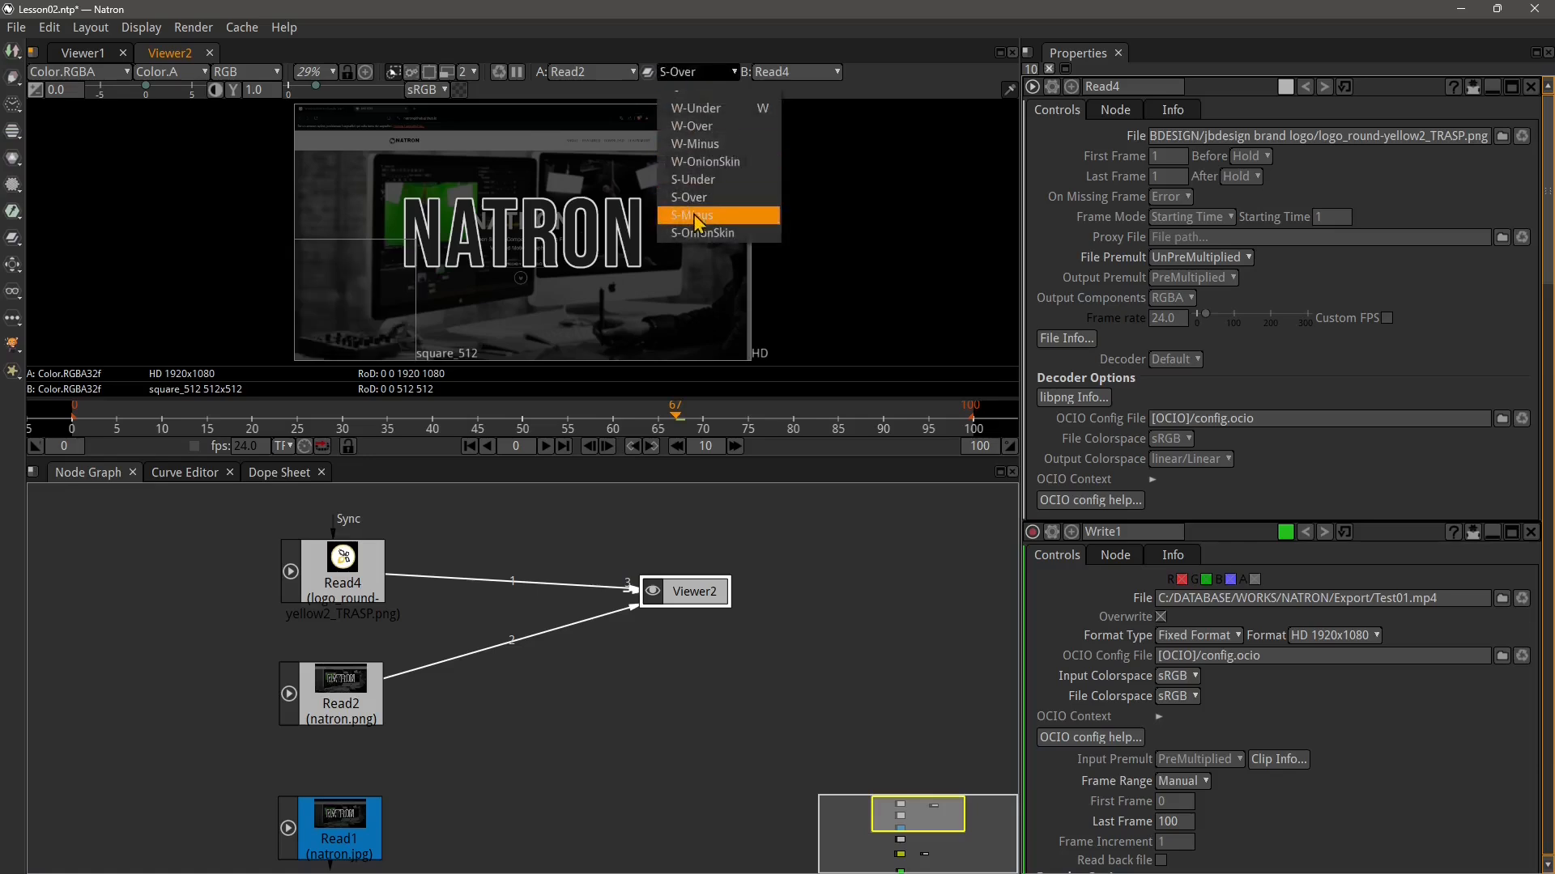
left_click(695, 216)
left_click(690, 75)
left_click(701, 233)
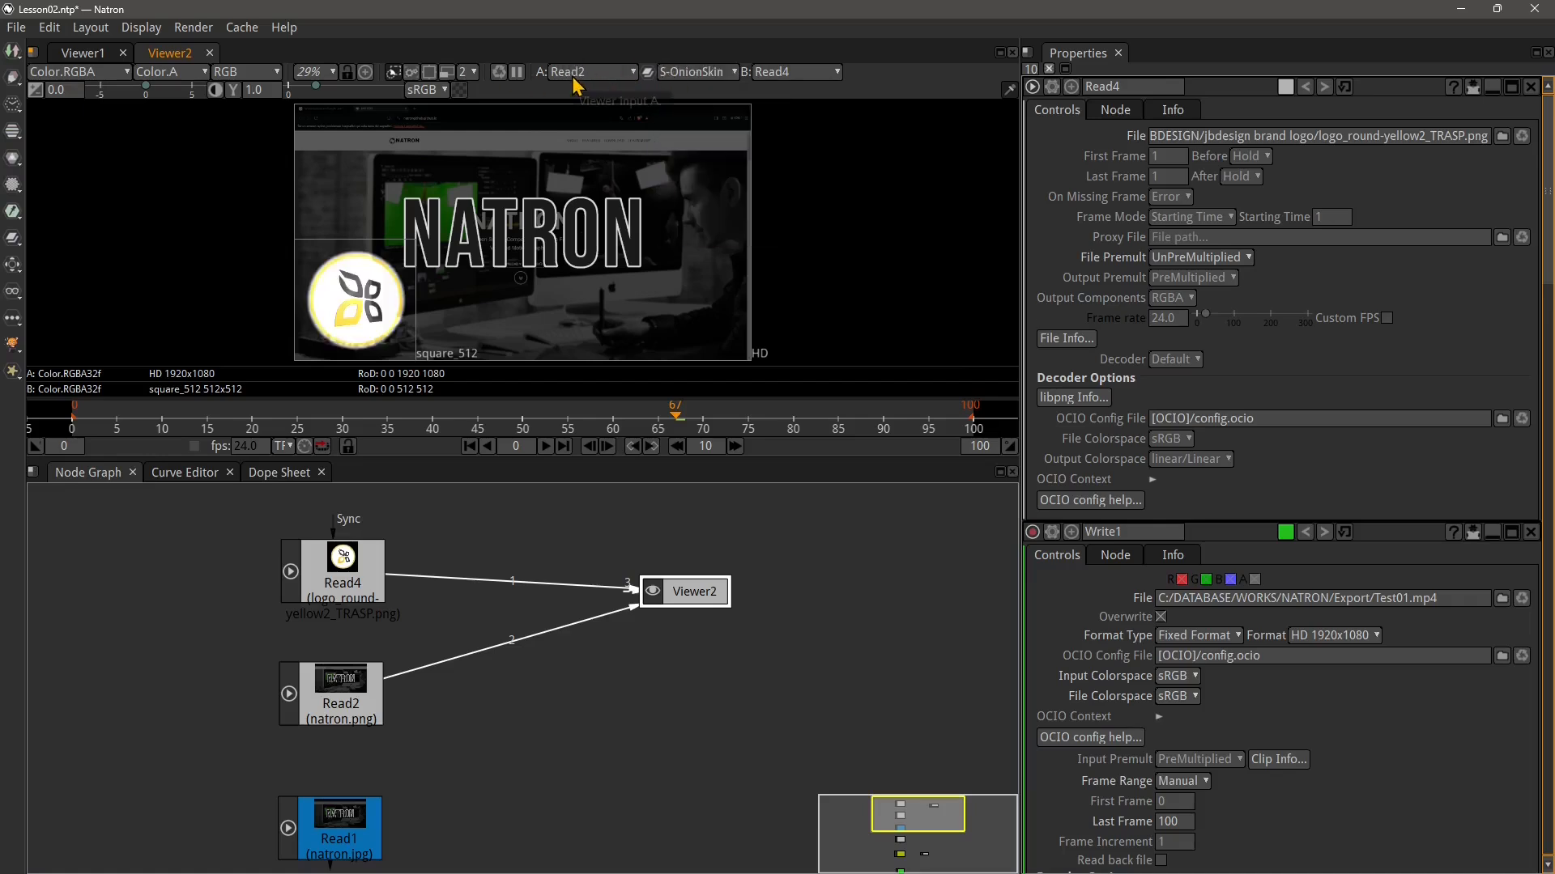
left_click(696, 73)
left_click(692, 240)
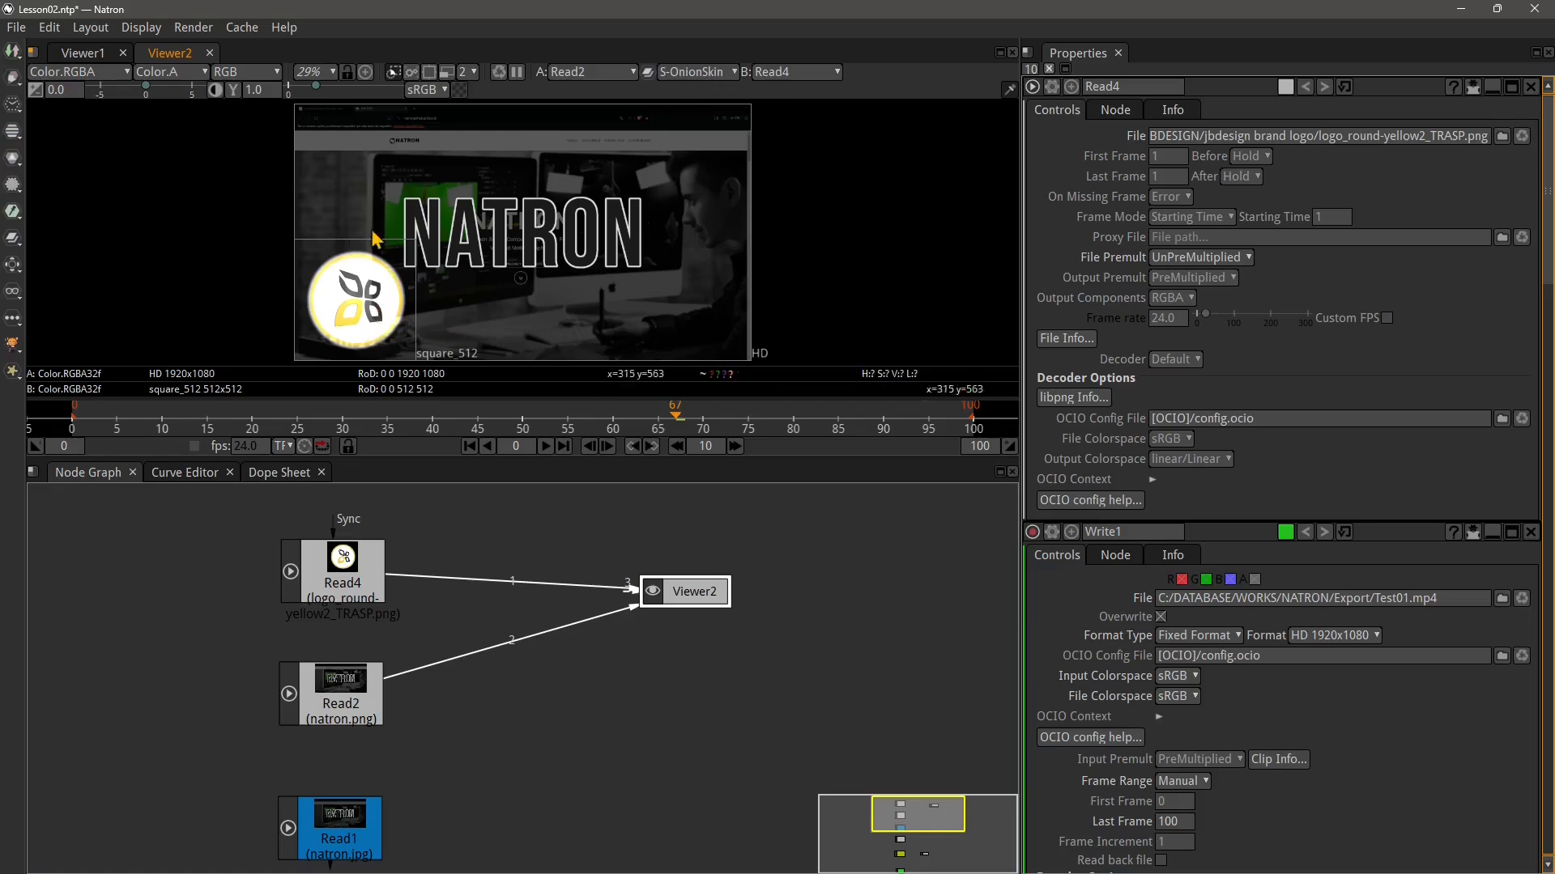
left_click(725, 78)
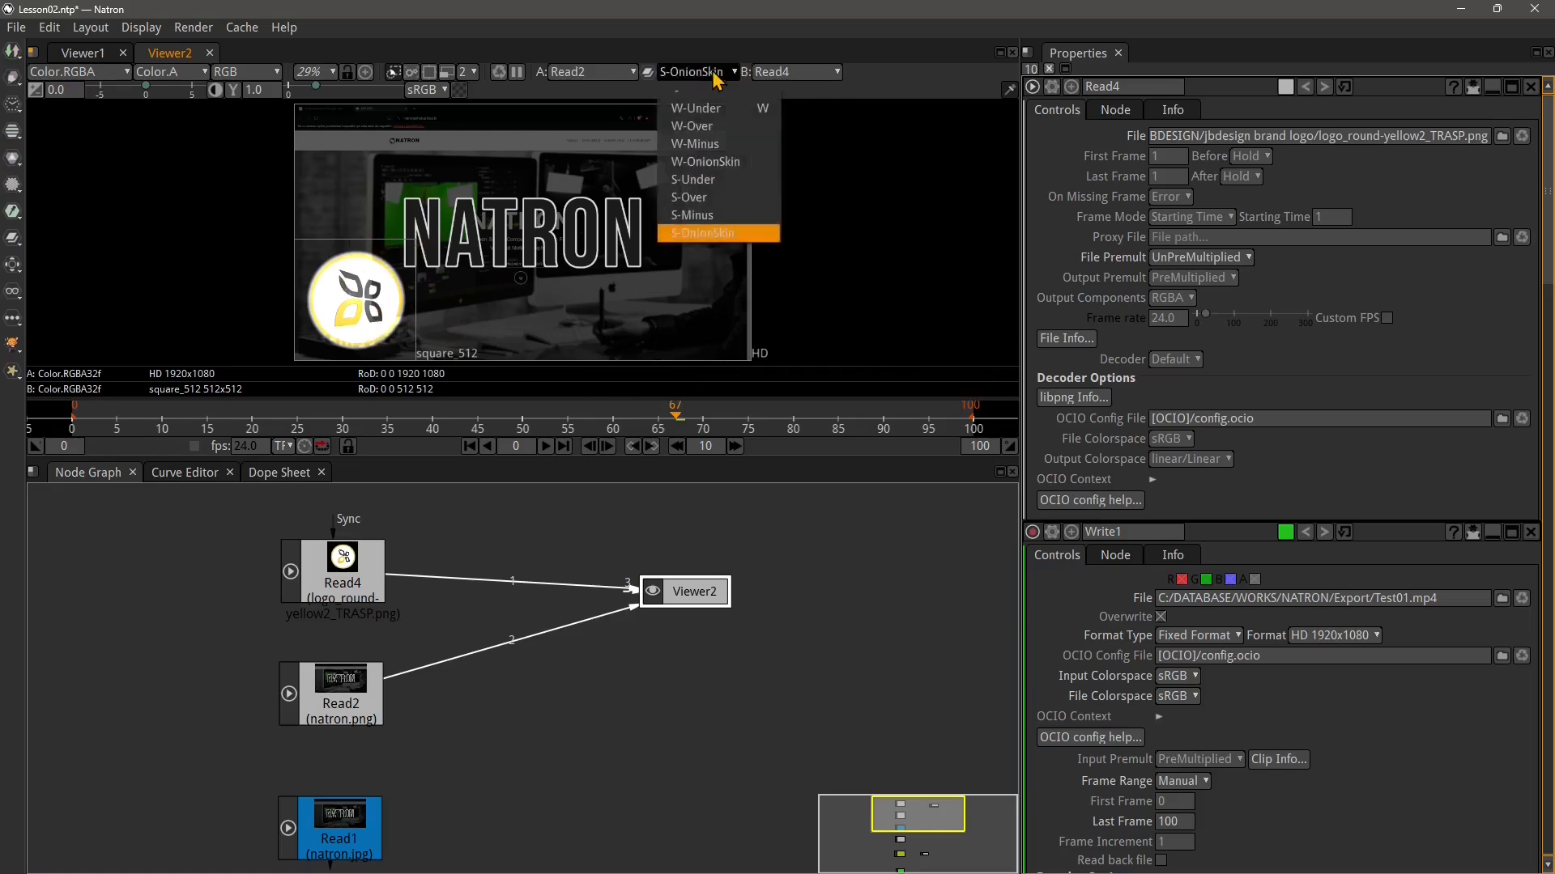
left_click(711, 195)
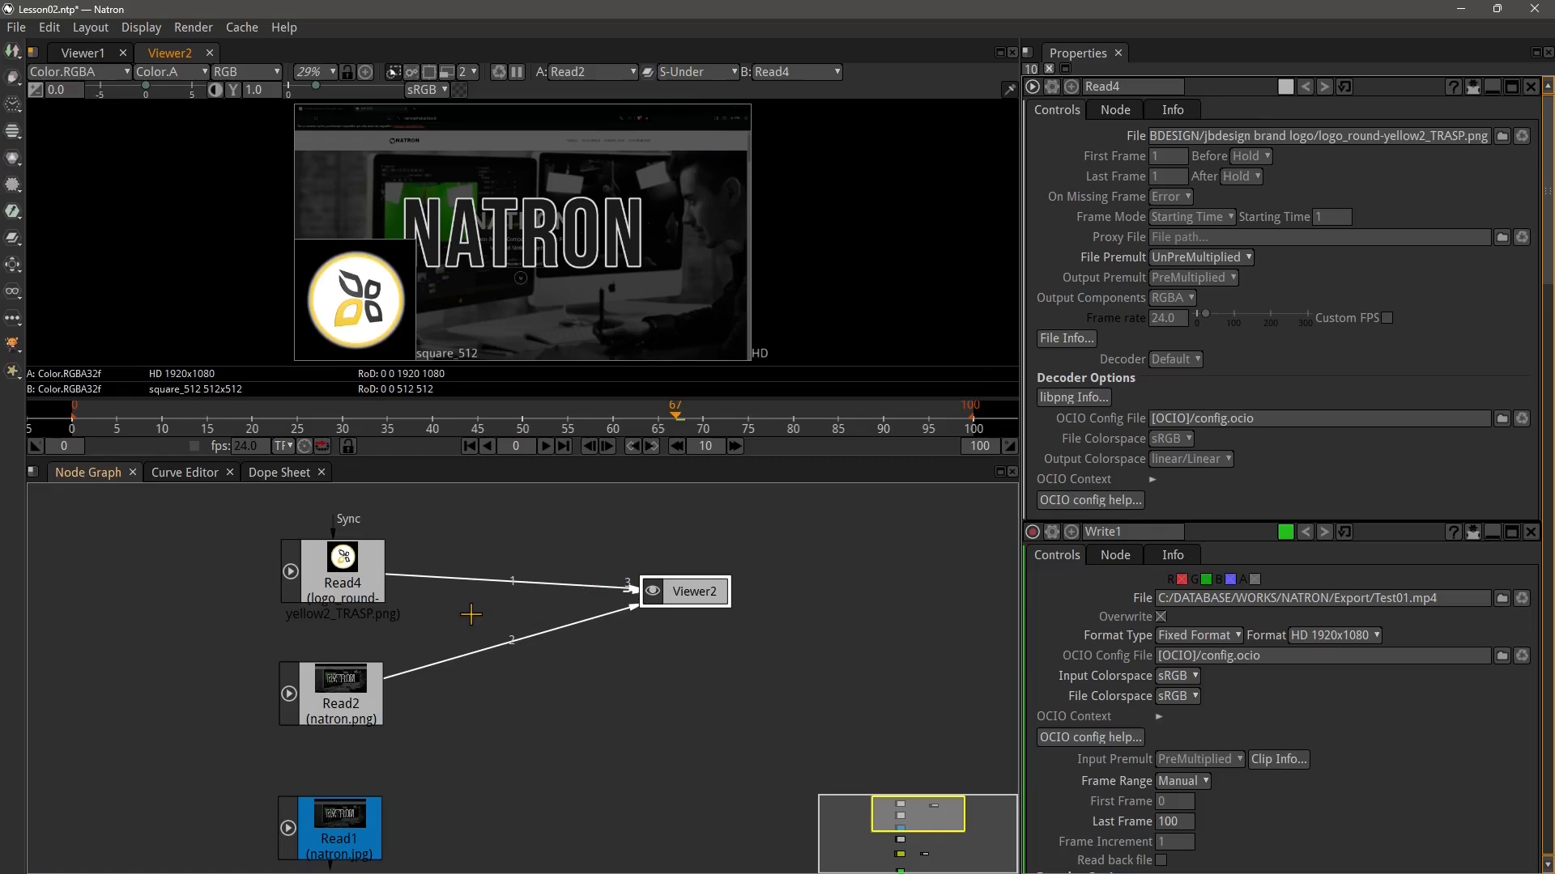
Add a Merge node through the node search and place it below Viewer2
key("Tab")
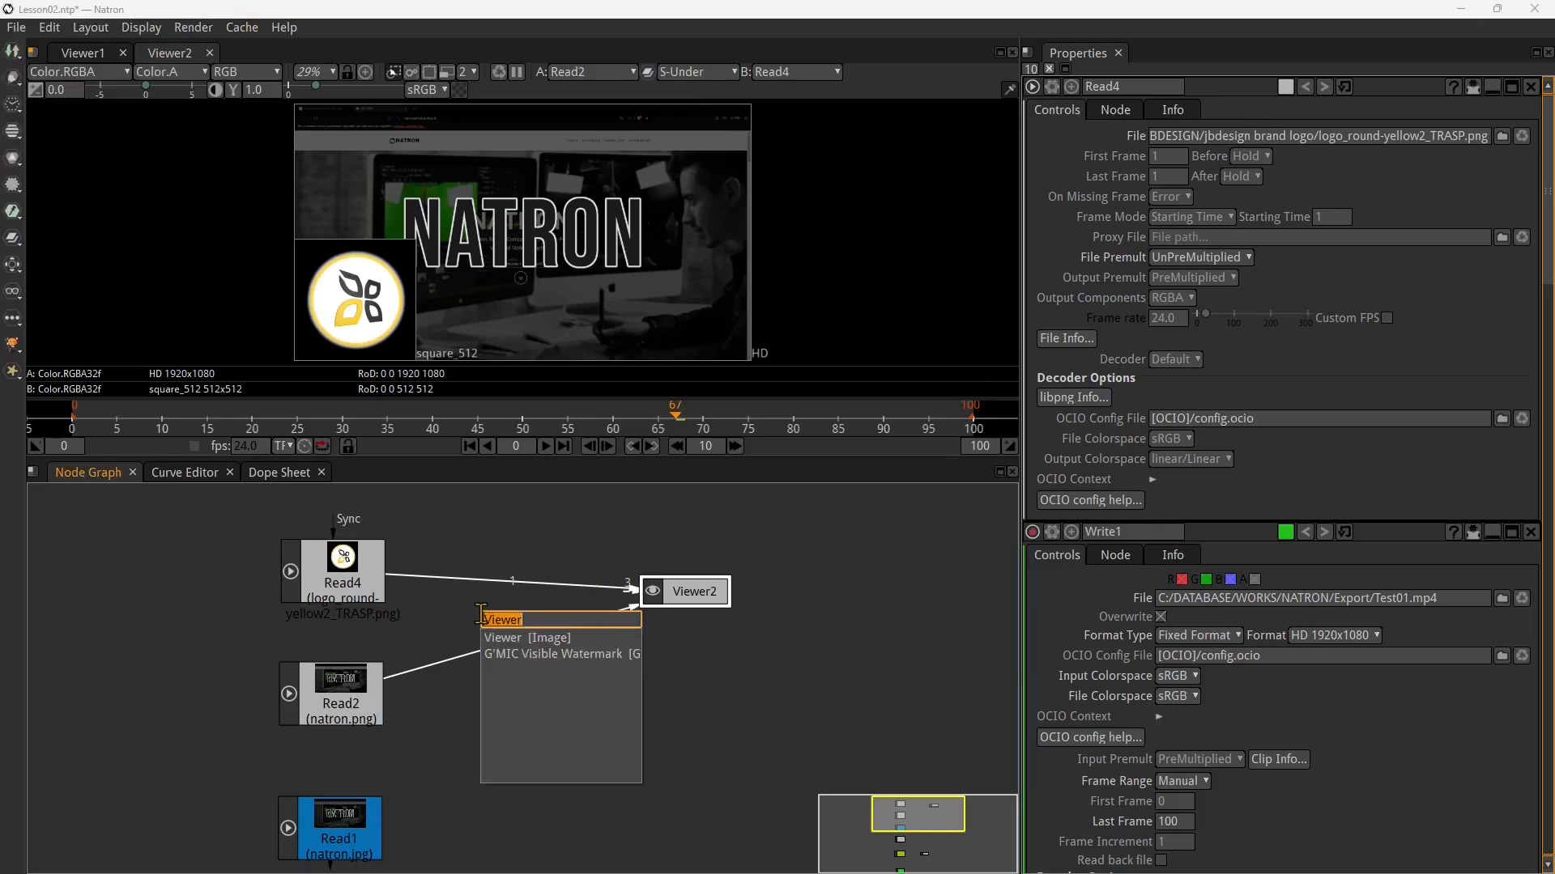
type("merge")
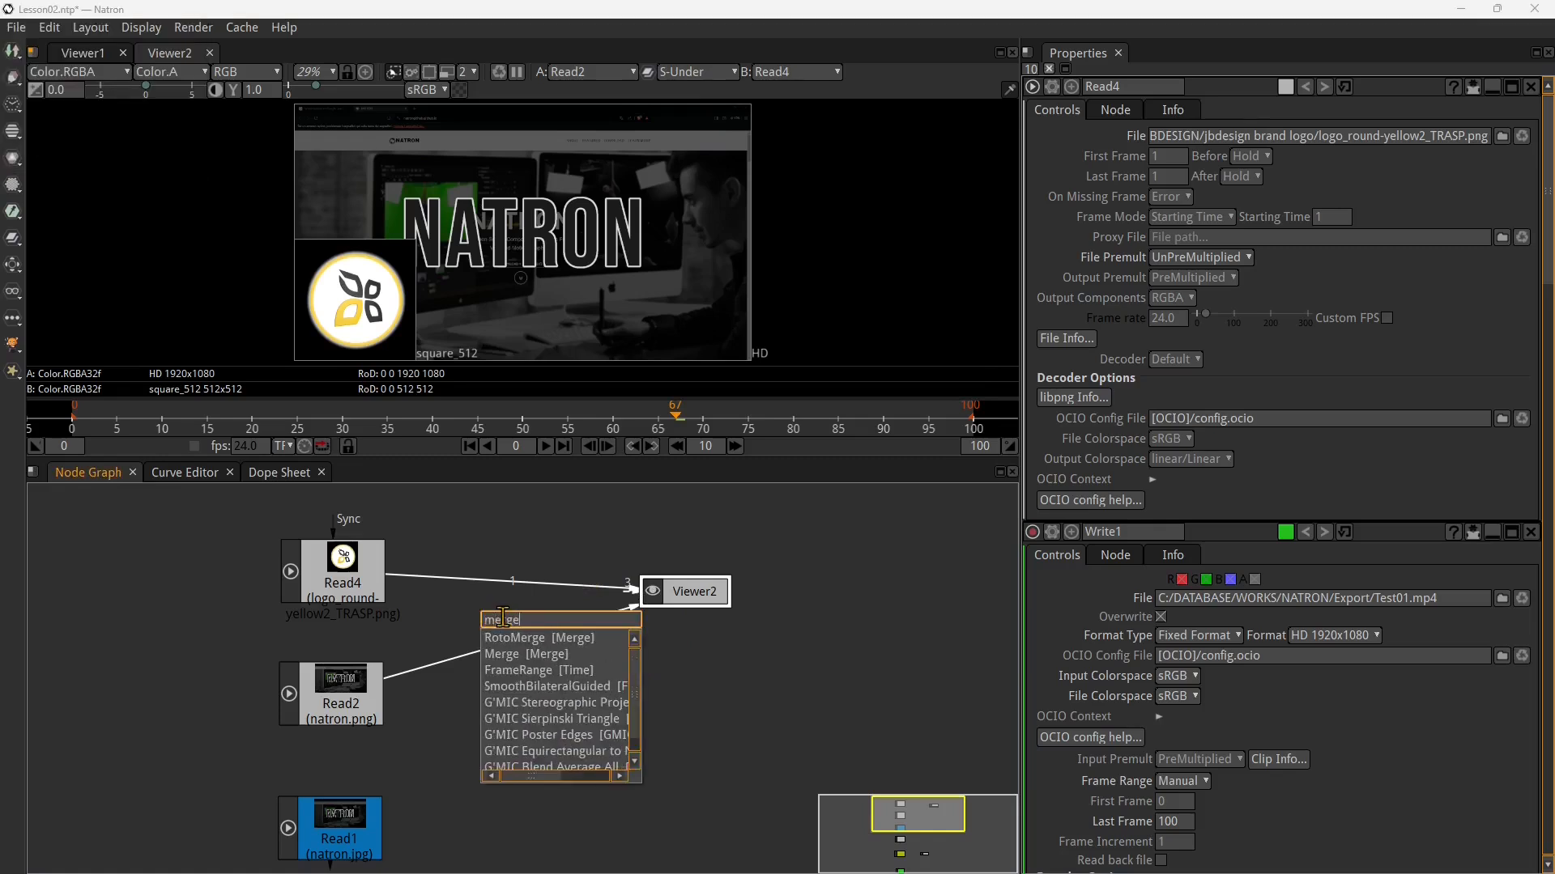
left_click(519, 659)
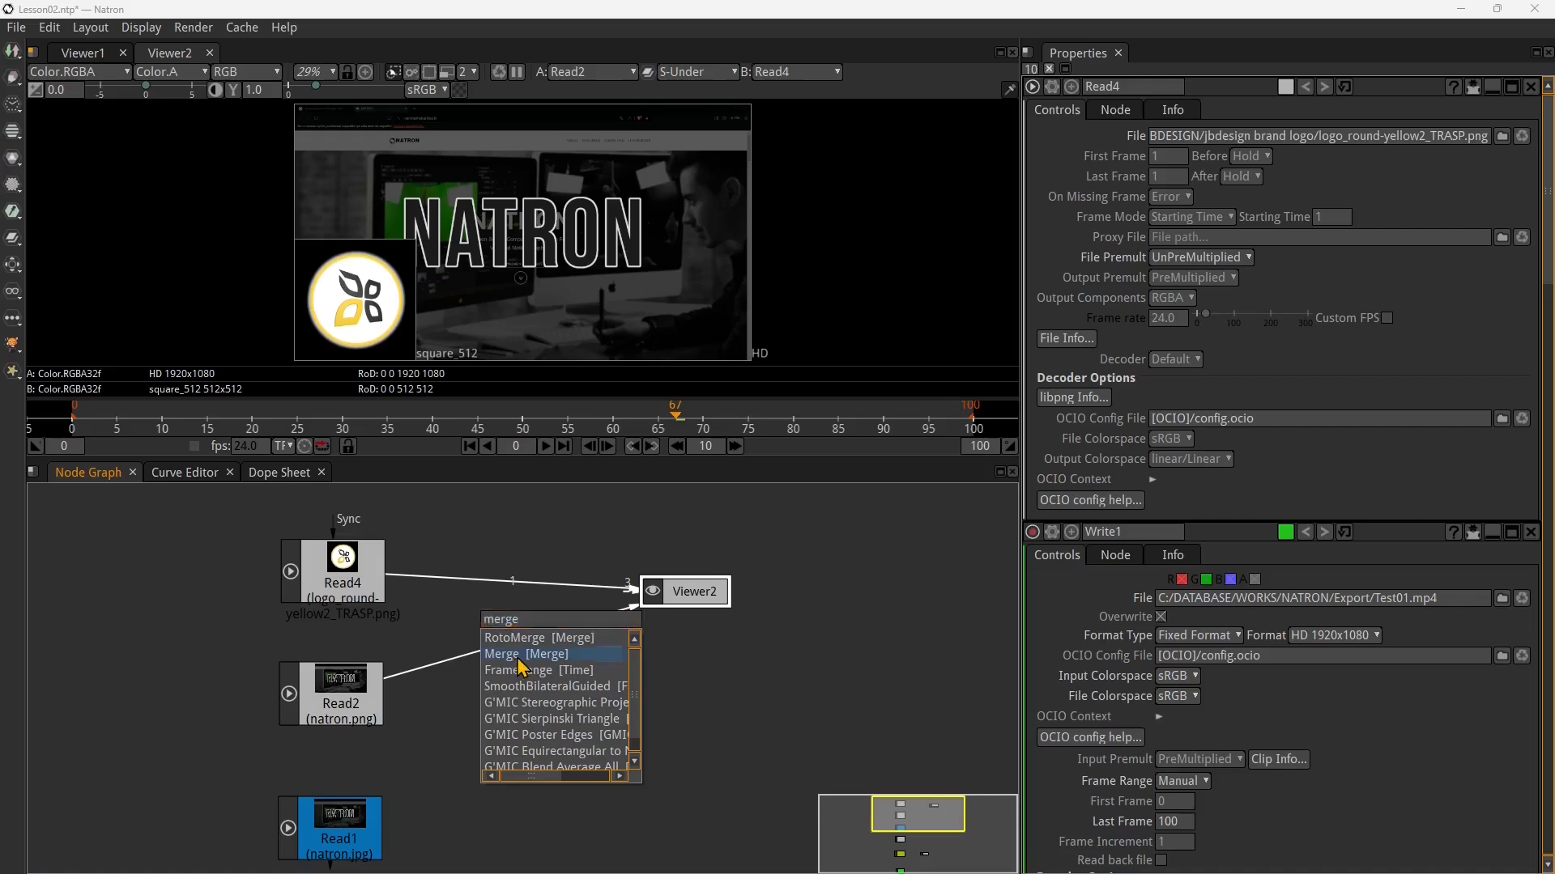
left_click_drag(931, 541, 577, 725)
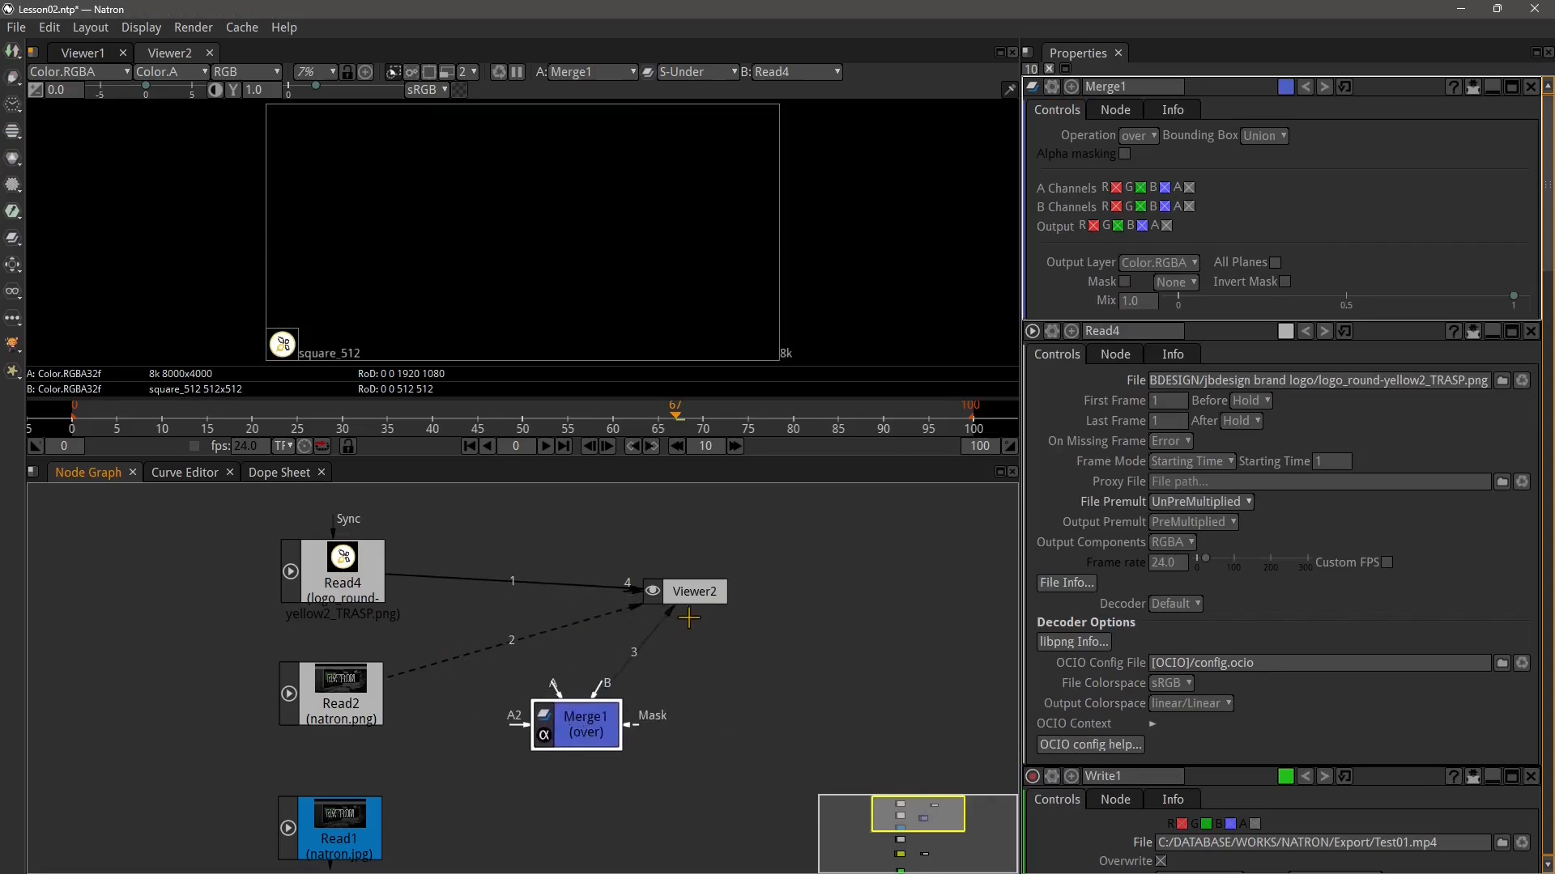
Move Viewer2 further right and disconnect Read4 and Read2 from its inputs
left_click_drag(696, 594, 736, 626)
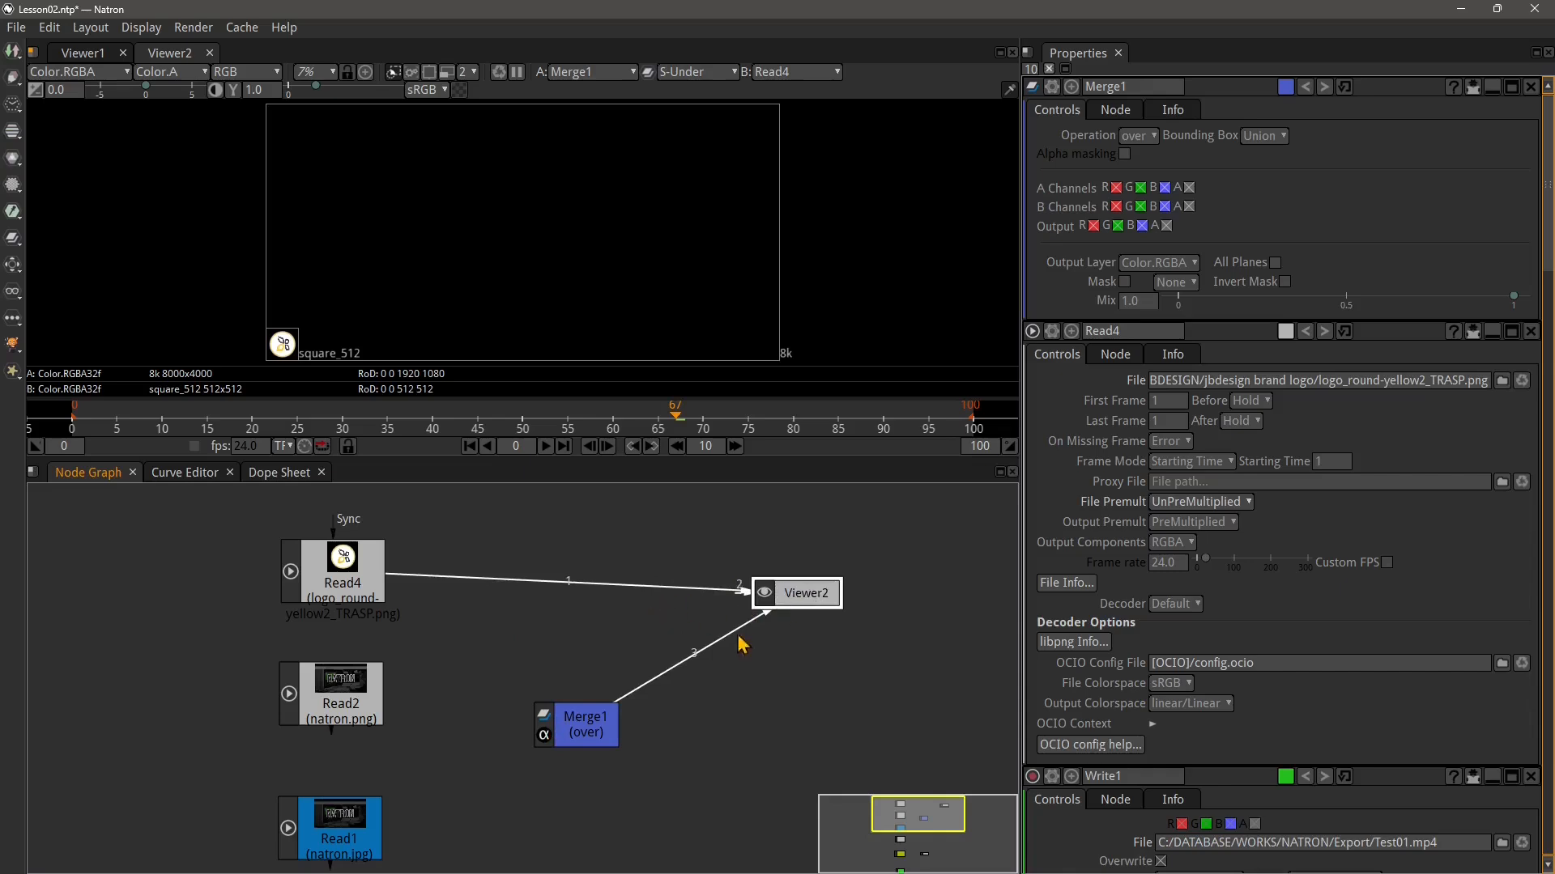
left_click_drag(743, 592, 642, 591)
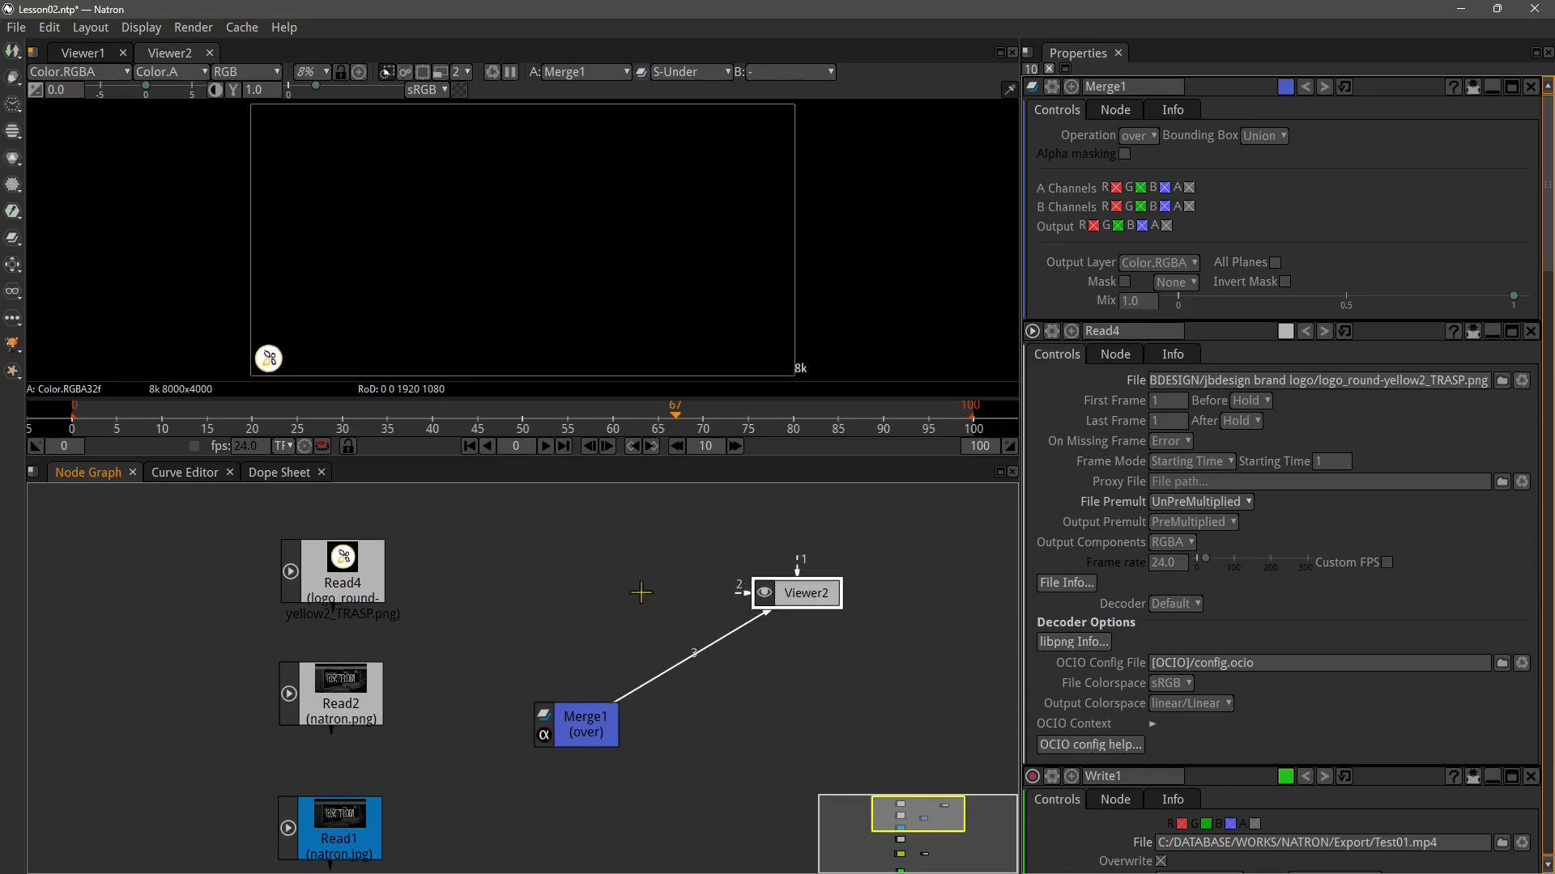
Connect Read4 to Merge1's A input and Read2 to its B input, lining Merge1 up with Viewer2
left_click_drag(353, 581, 539, 701)
left_click_drag(326, 735, 561, 631)
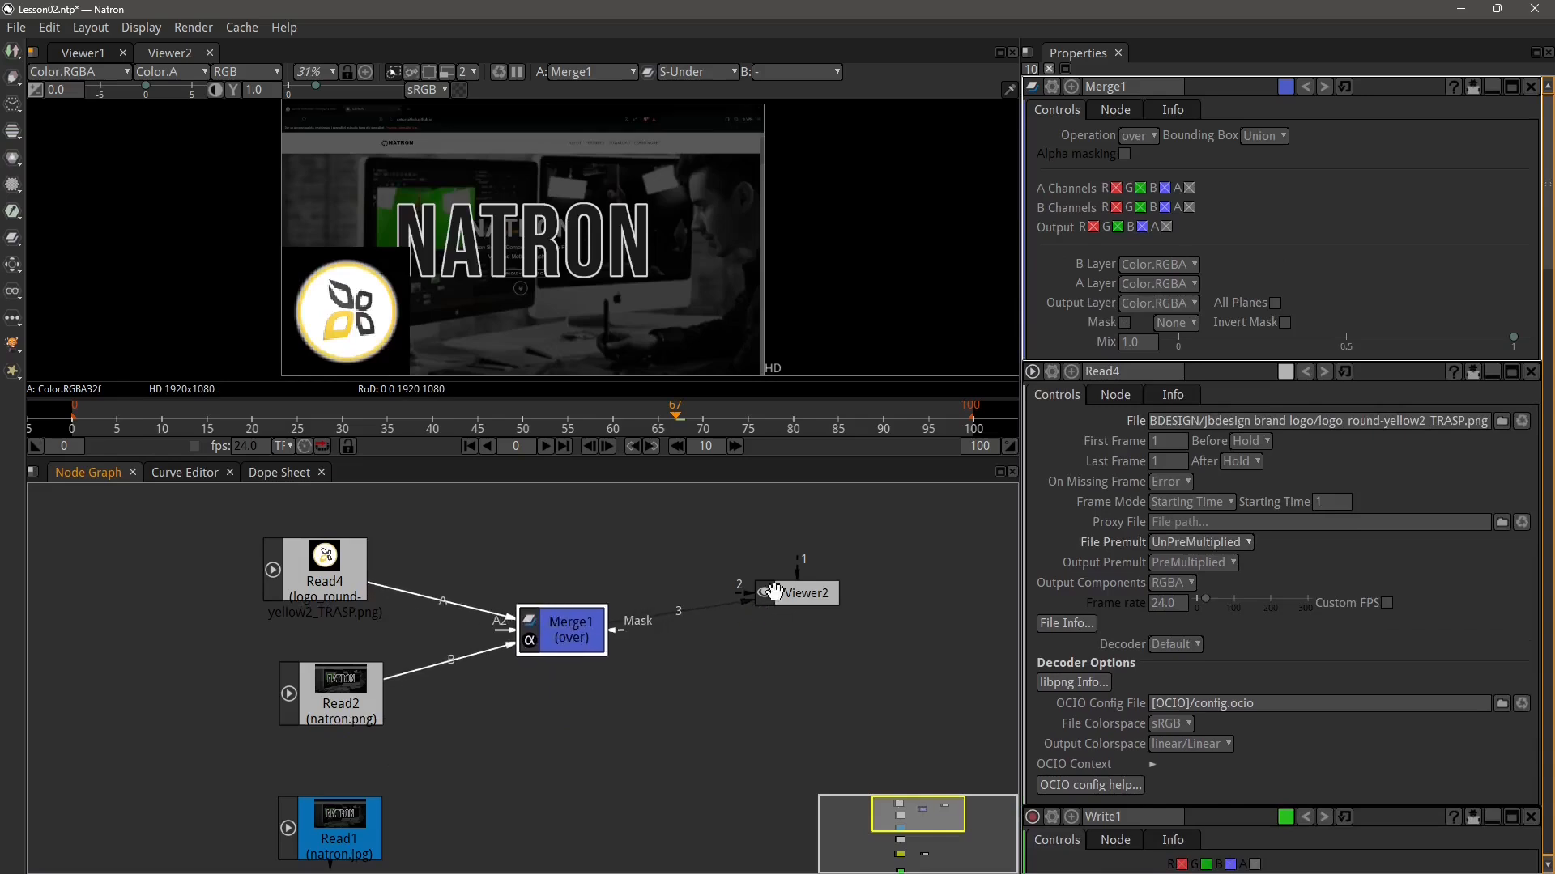
left_click_drag(775, 592, 753, 625)
left_click_drag(536, 635, 545, 636)
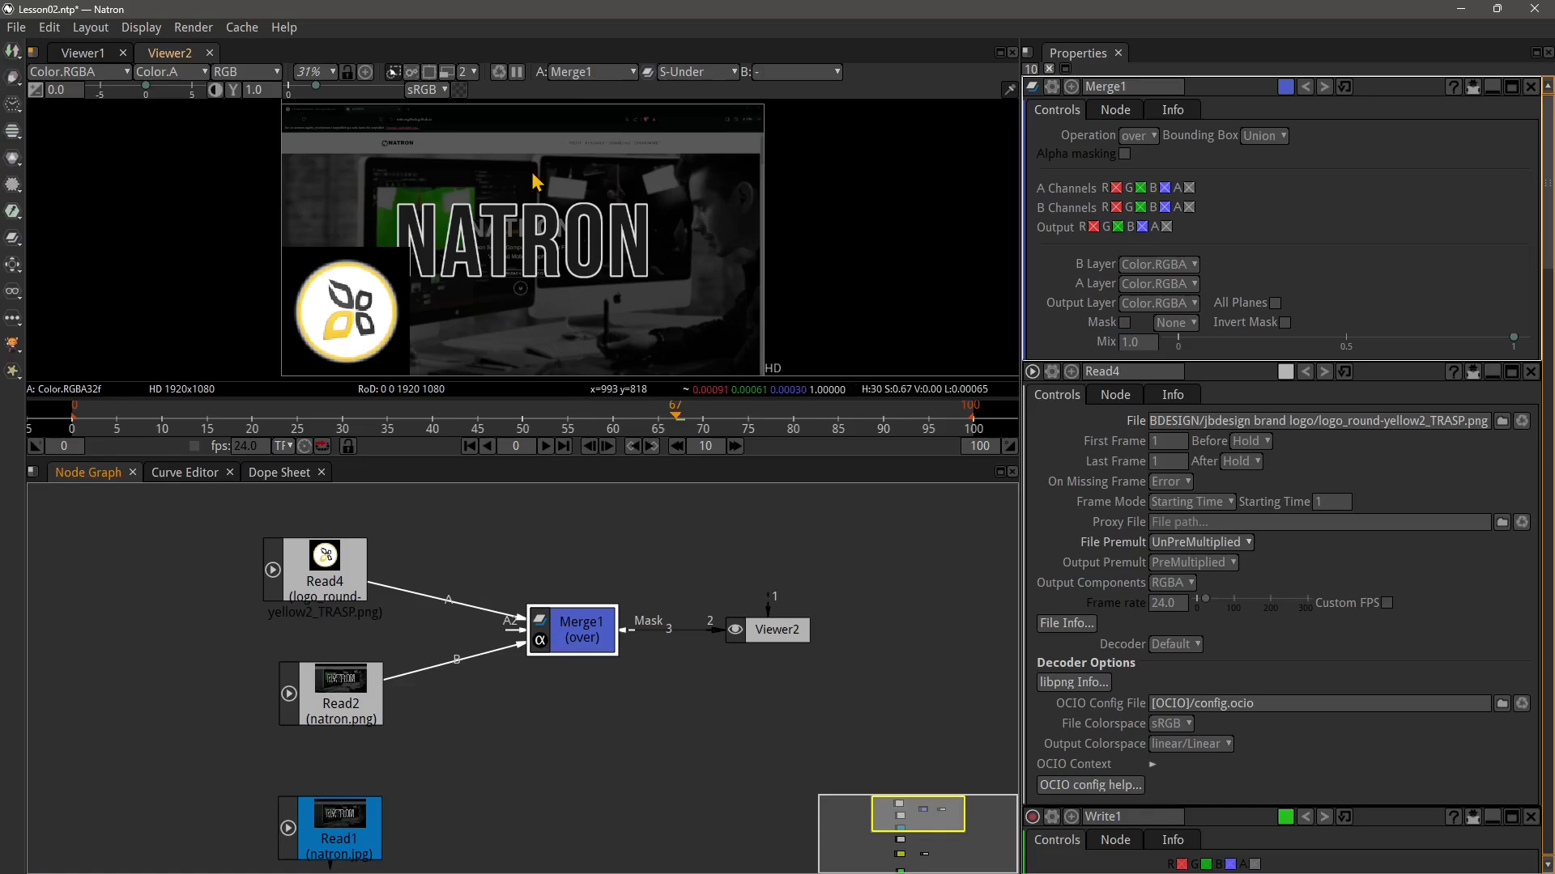
Clear Viewer2's wipe operation and set its A input to Merge1
left_click(584, 74)
left_click(562, 81)
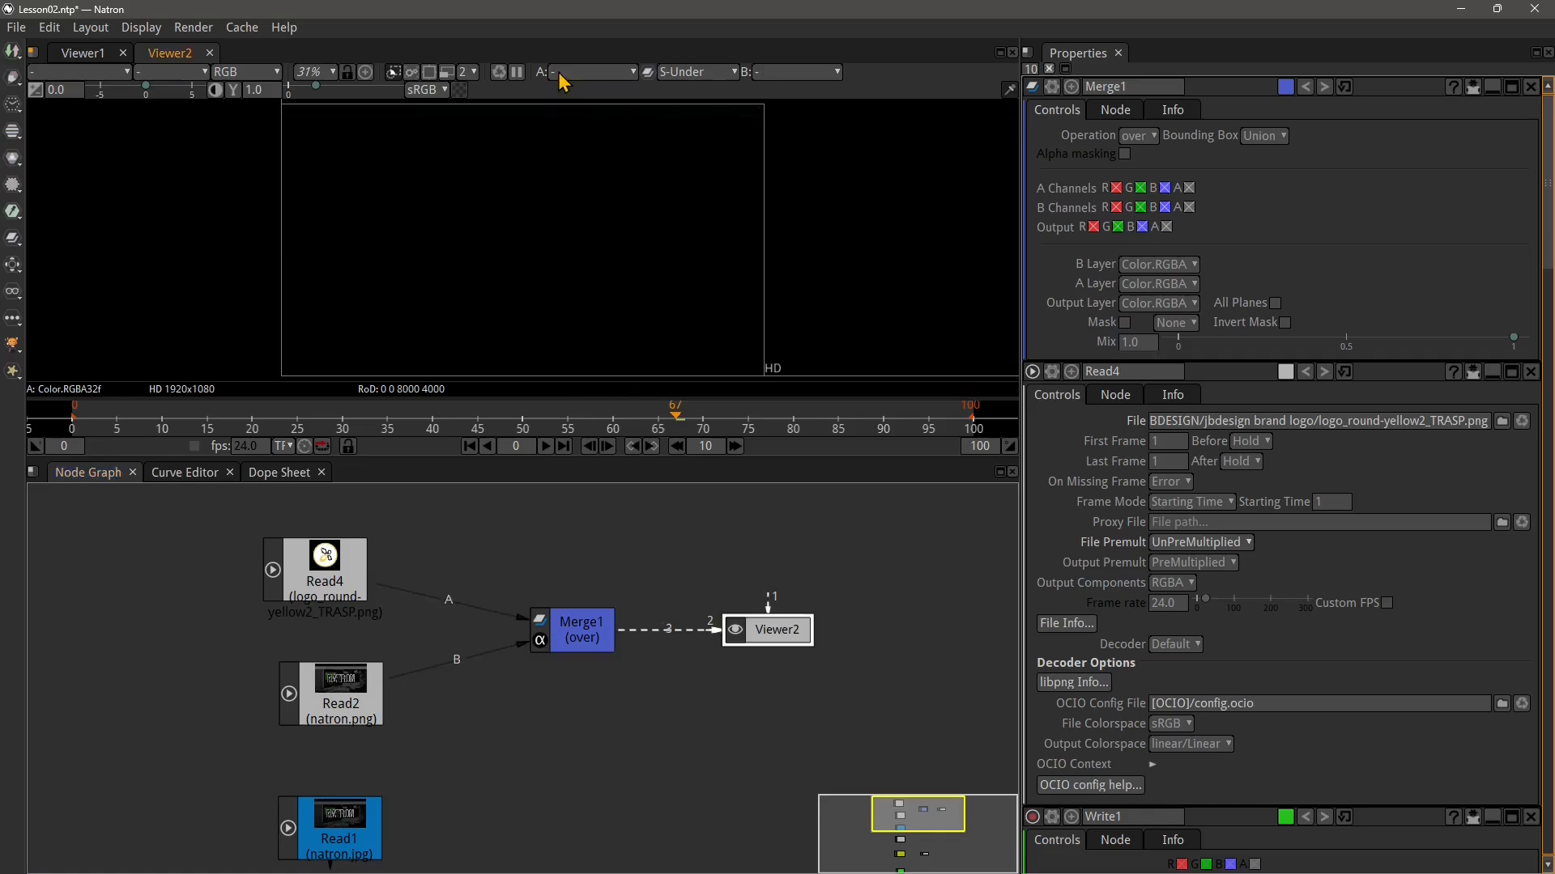
left_click(725, 74)
left_click(709, 90)
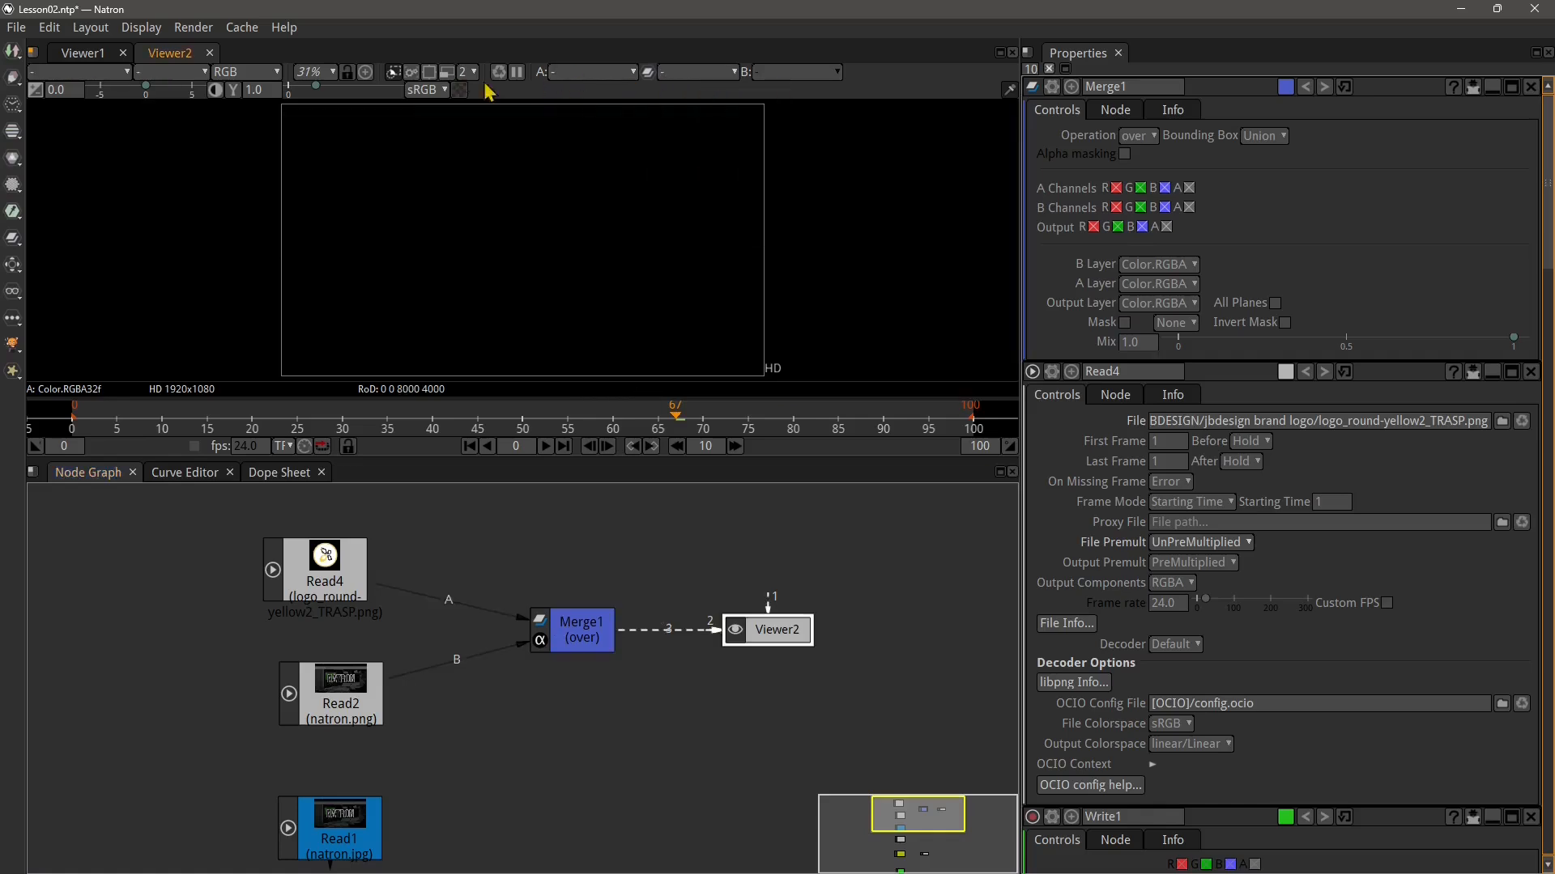
left_click(572, 74)
left_click(577, 110)
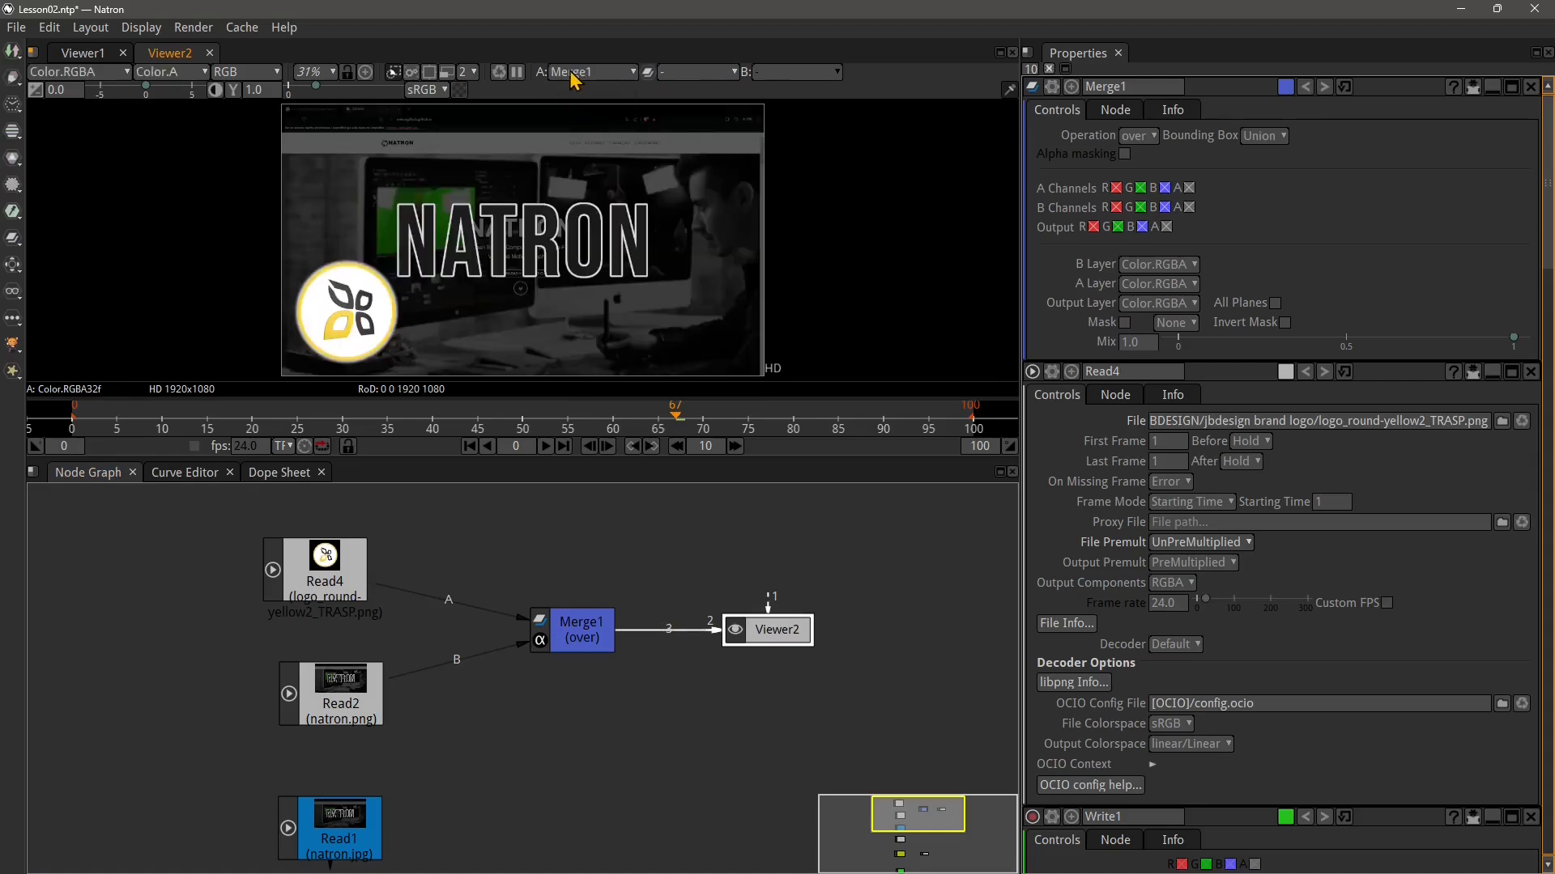
Select Read4 and Merge1 to open their properties, shifting the Read nodes closer to Merge1
left_click(566, 636)
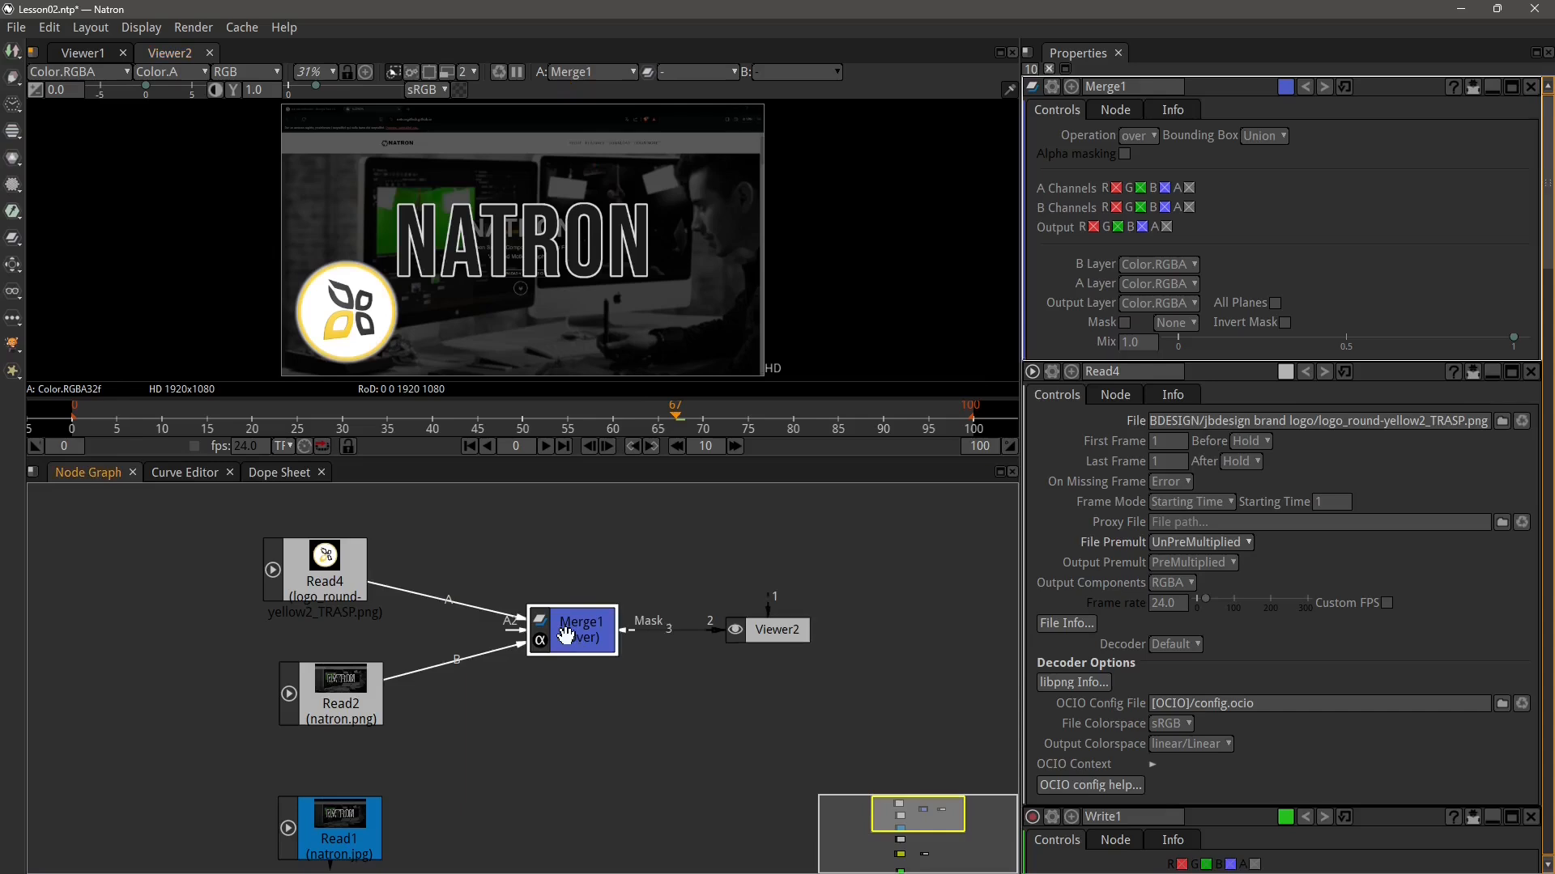
left_click(349, 314)
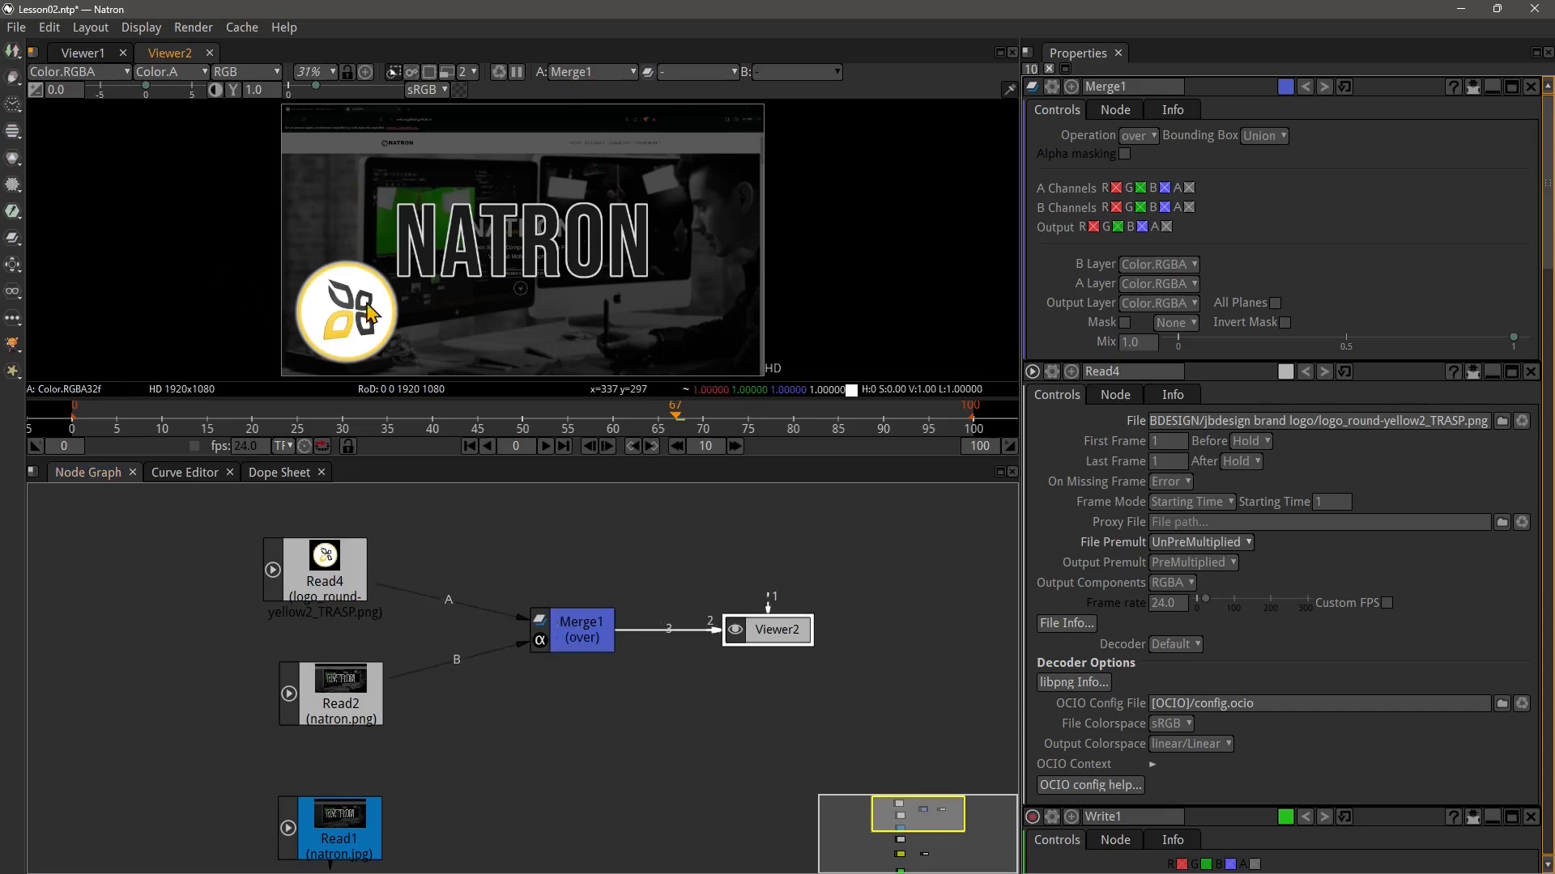
left_click(324, 597)
left_click(348, 338)
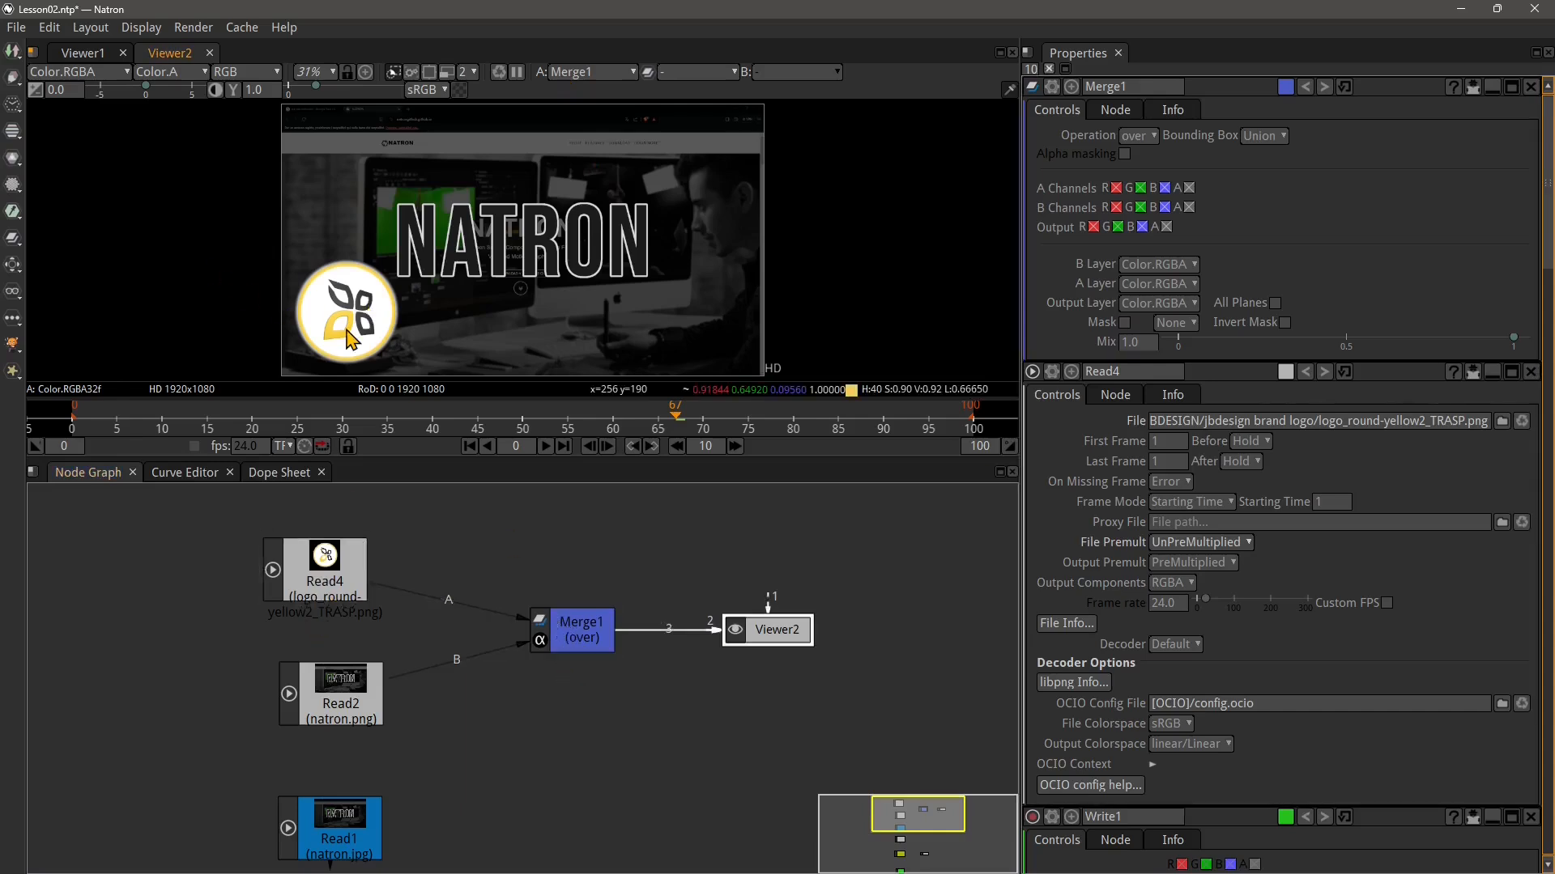
left_click(347, 554)
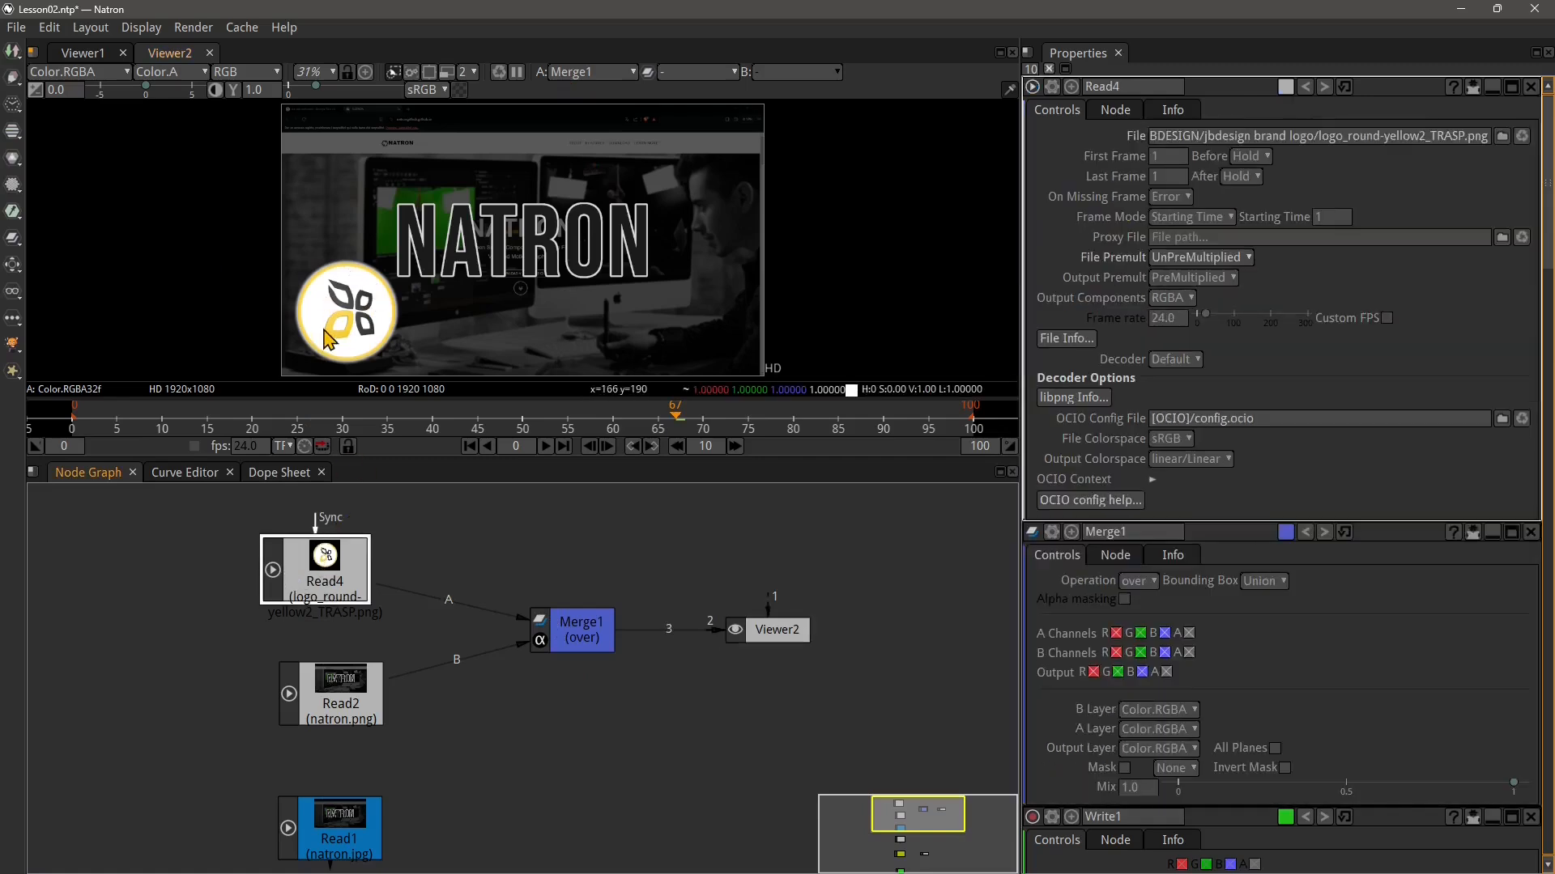
left_click(595, 636)
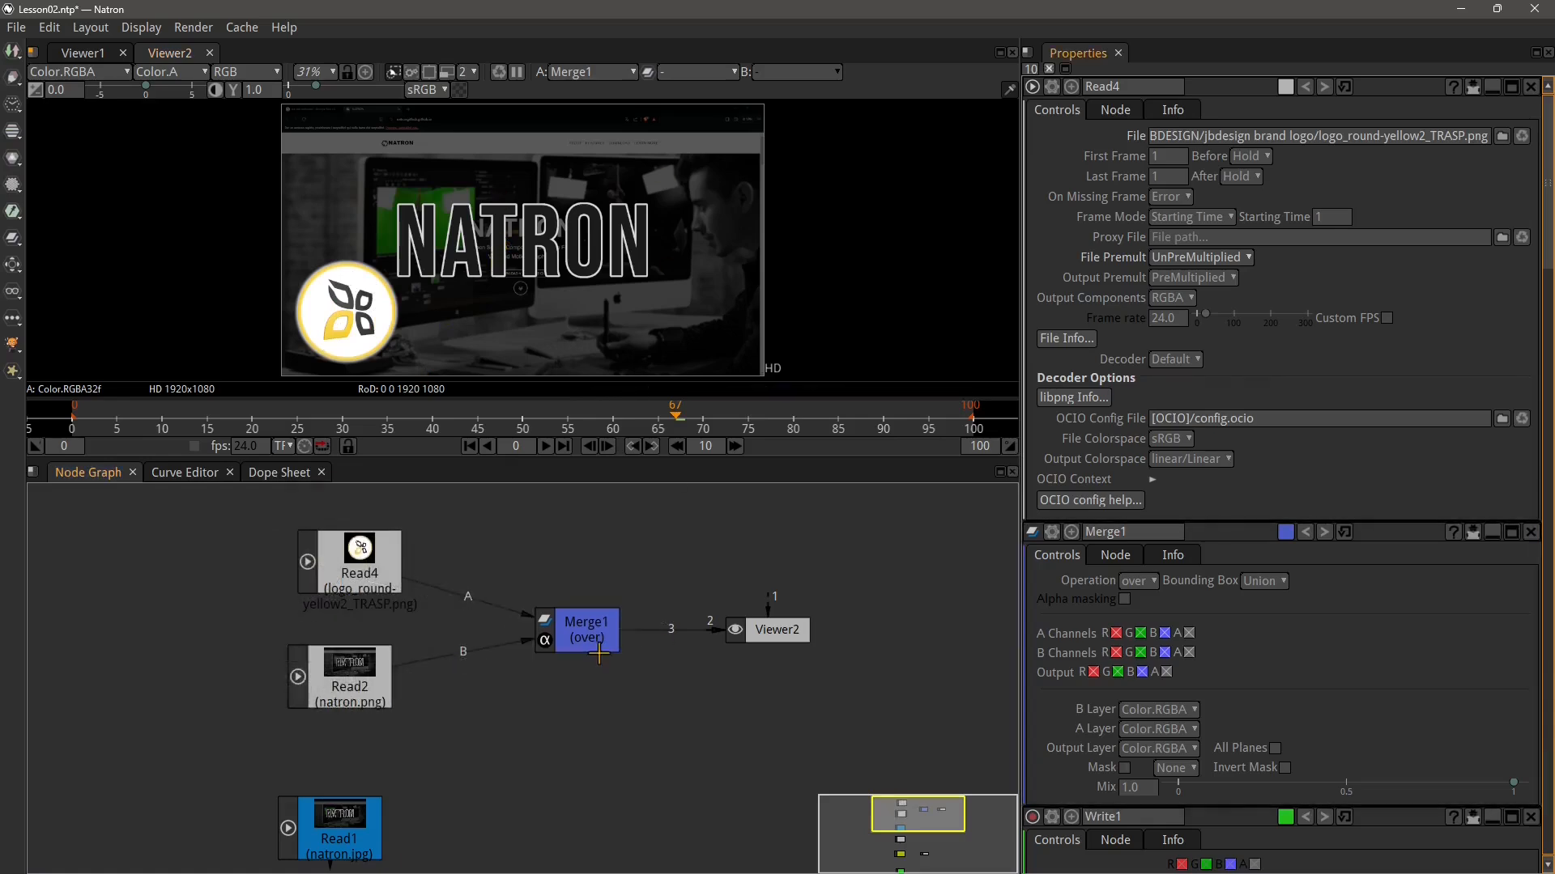
left_click(597, 648)
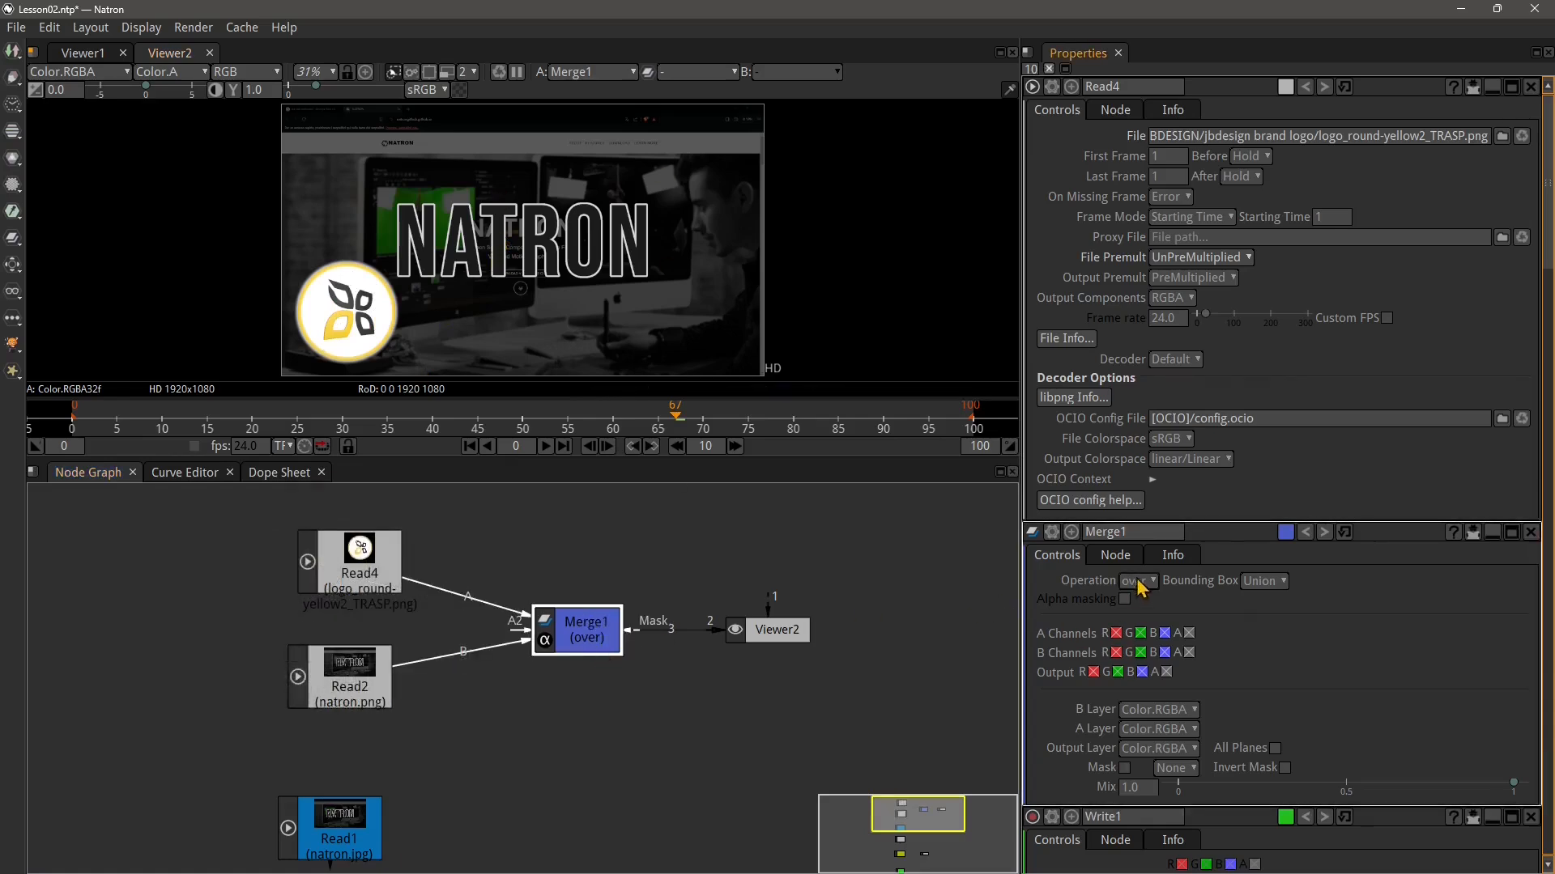
Set Merge1's operation to under
scroll(1222, 606, "down", 3)
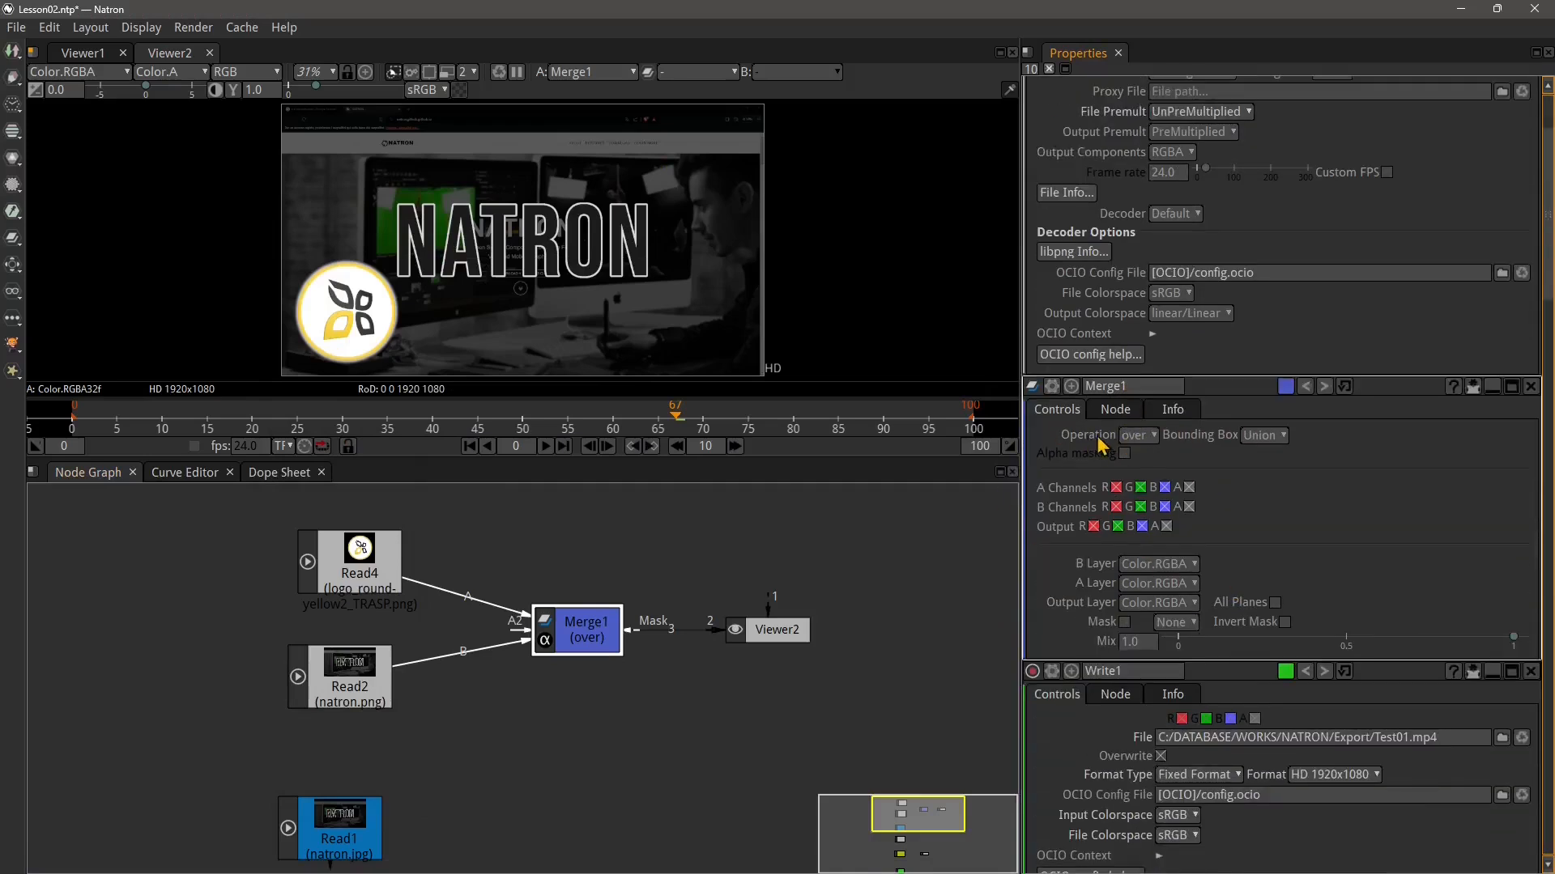
left_click(1137, 437)
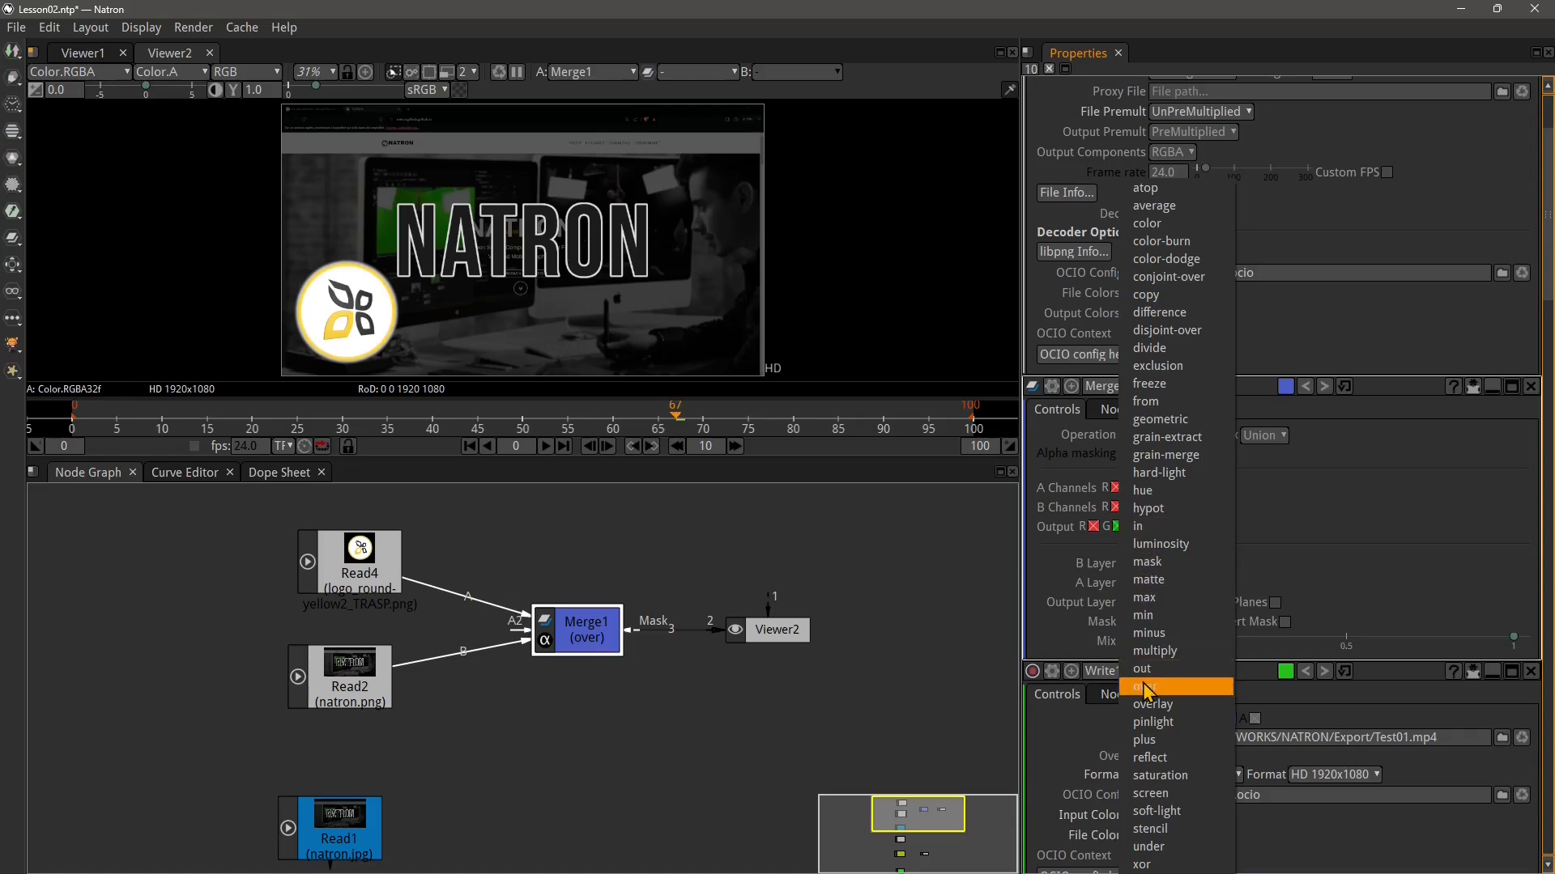
left_click(1158, 848)
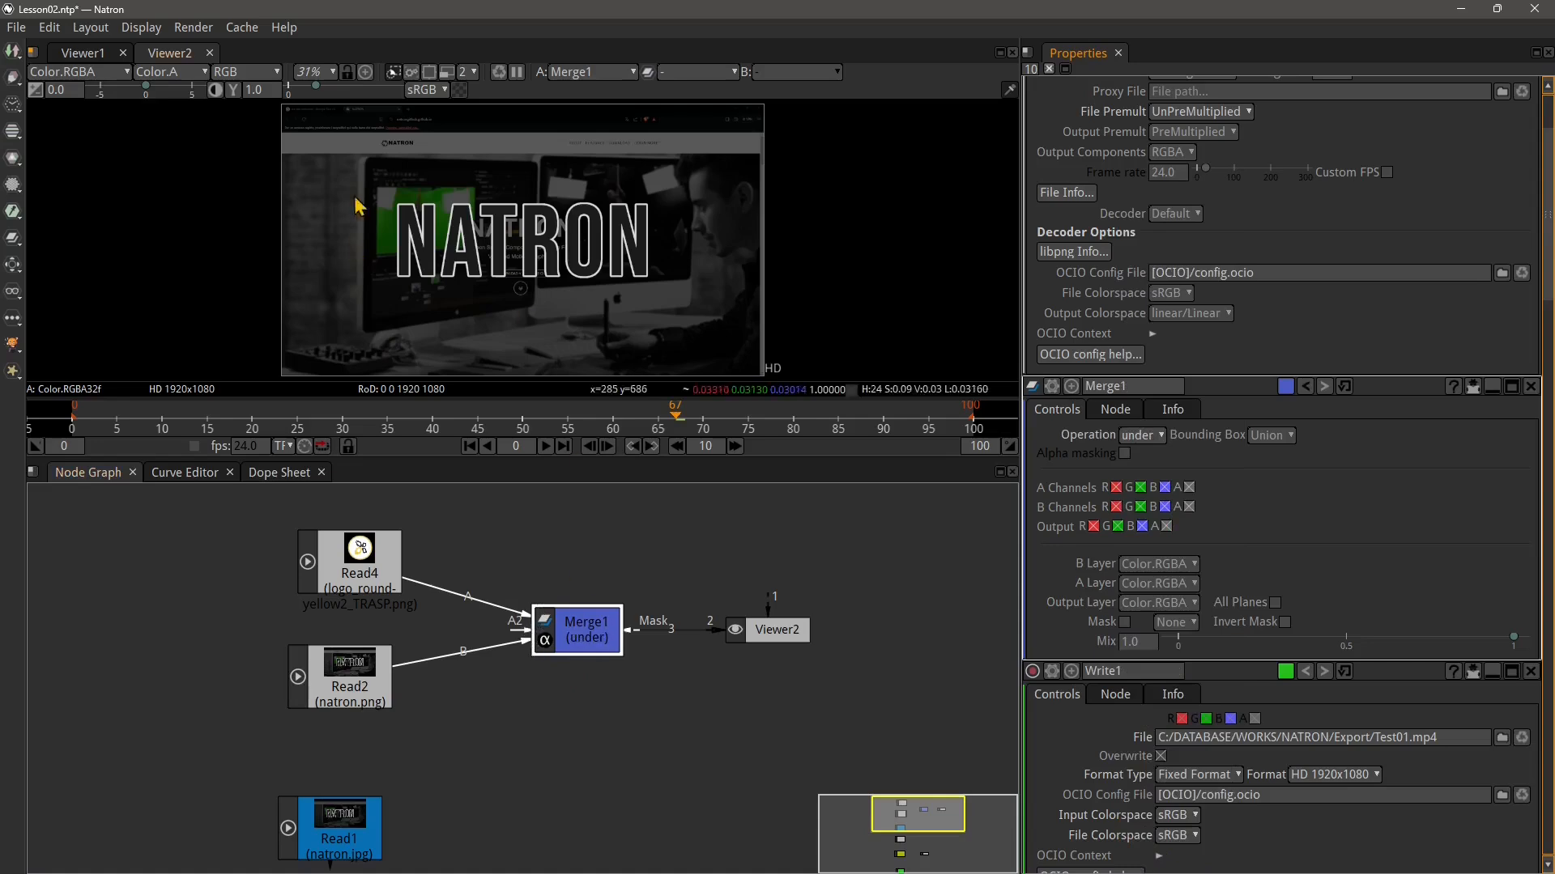
Set Merge1's operation to over, after briefly choosing hue
left_click(1145, 437)
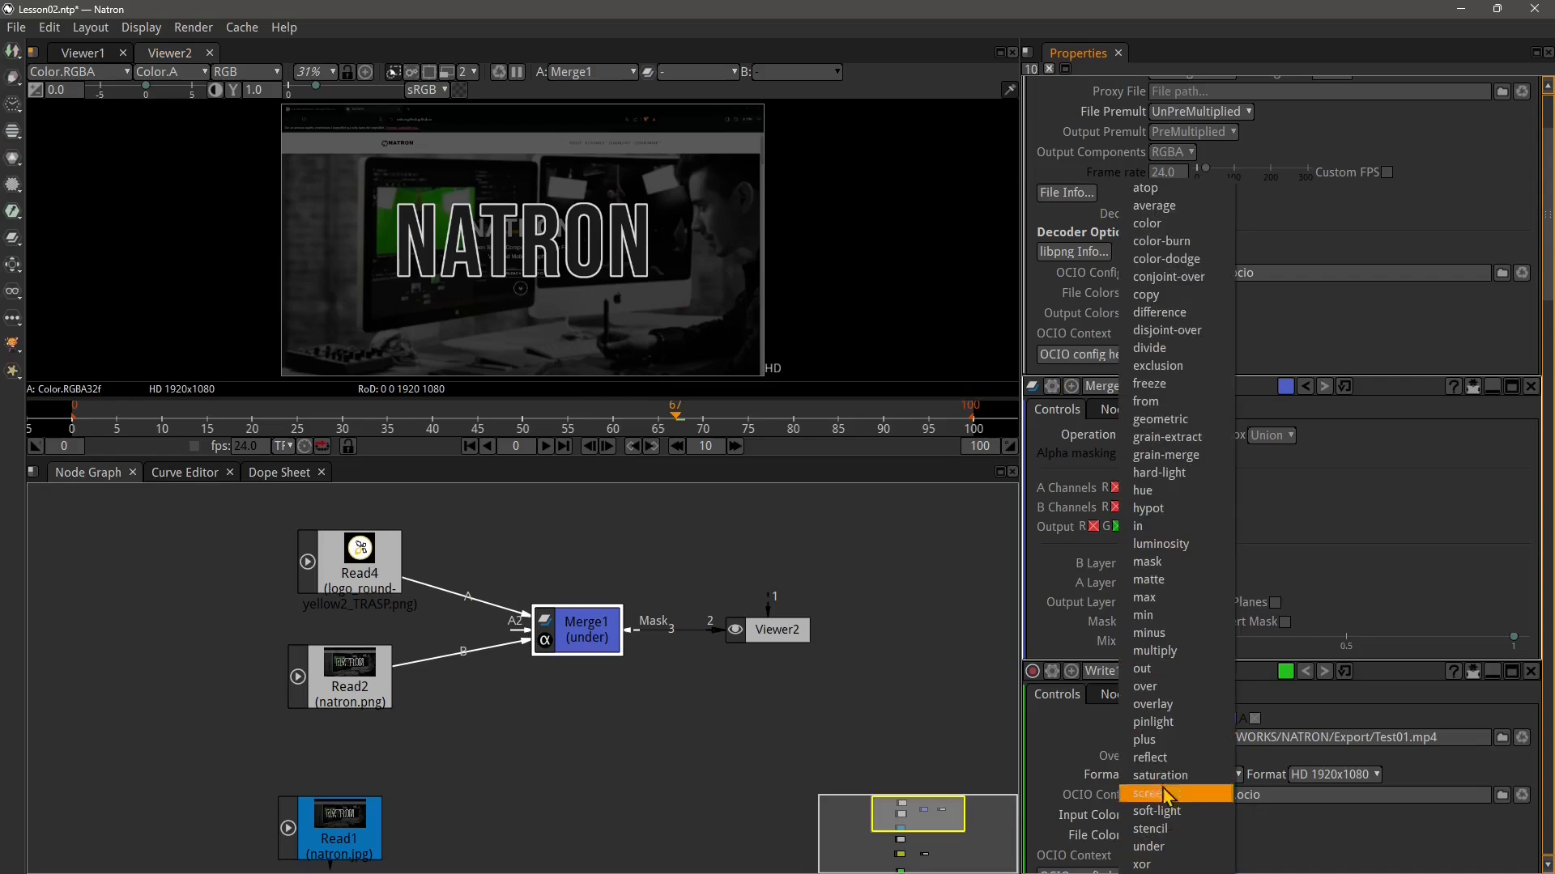
left_click(1150, 491)
left_click(1142, 436)
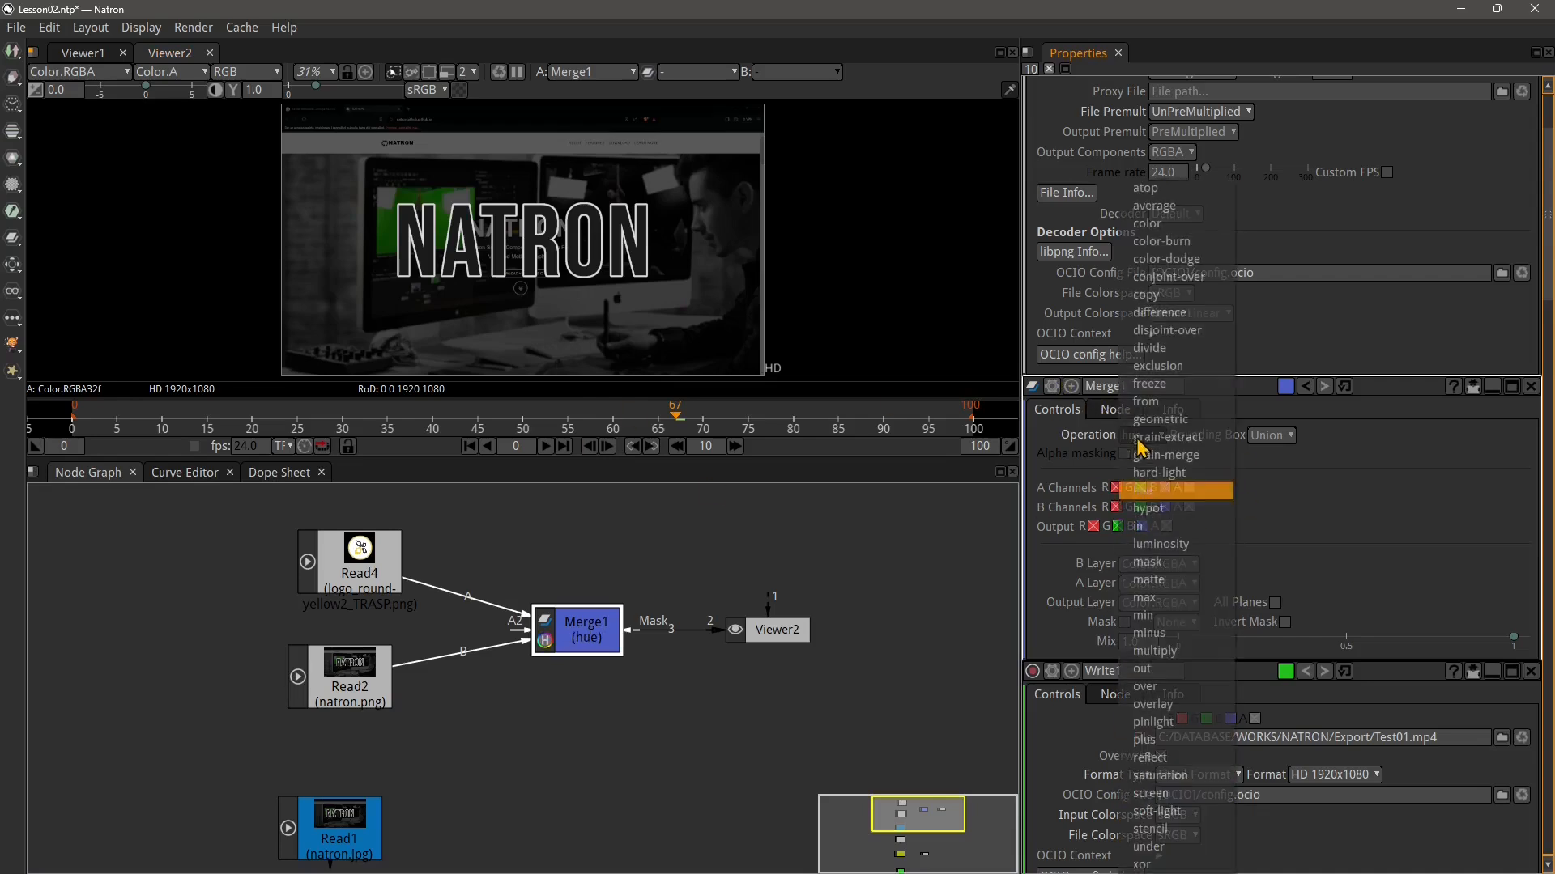
left_click(1171, 686)
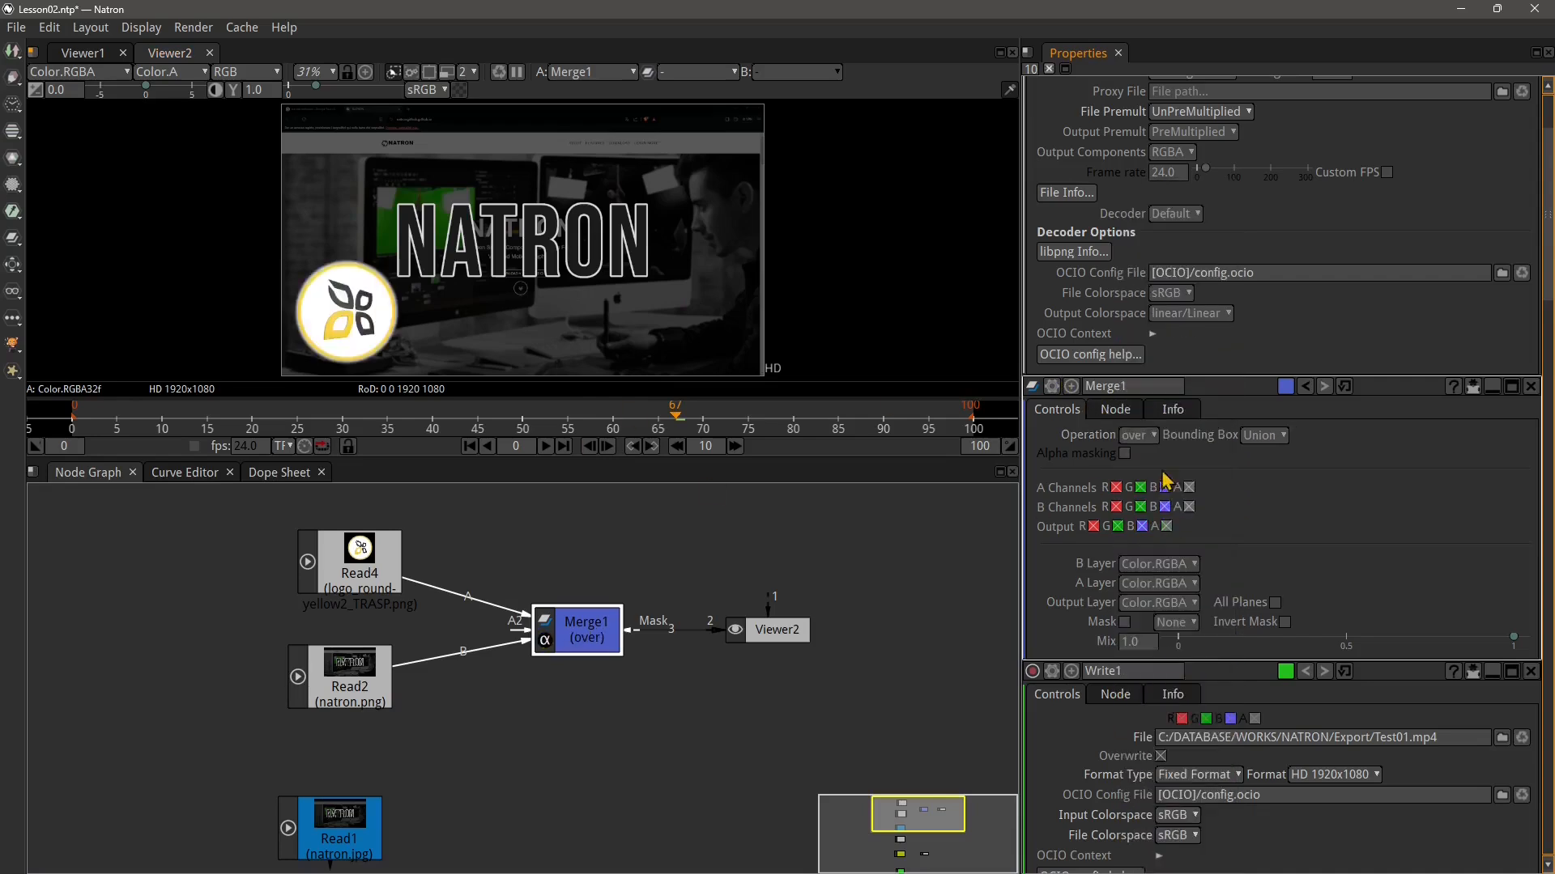
Reconnect Merge1 with Read2 in its A input and Read4 in its B input, swapping the two Read nodes' positions
left_click_drag(519, 620, 496, 644)
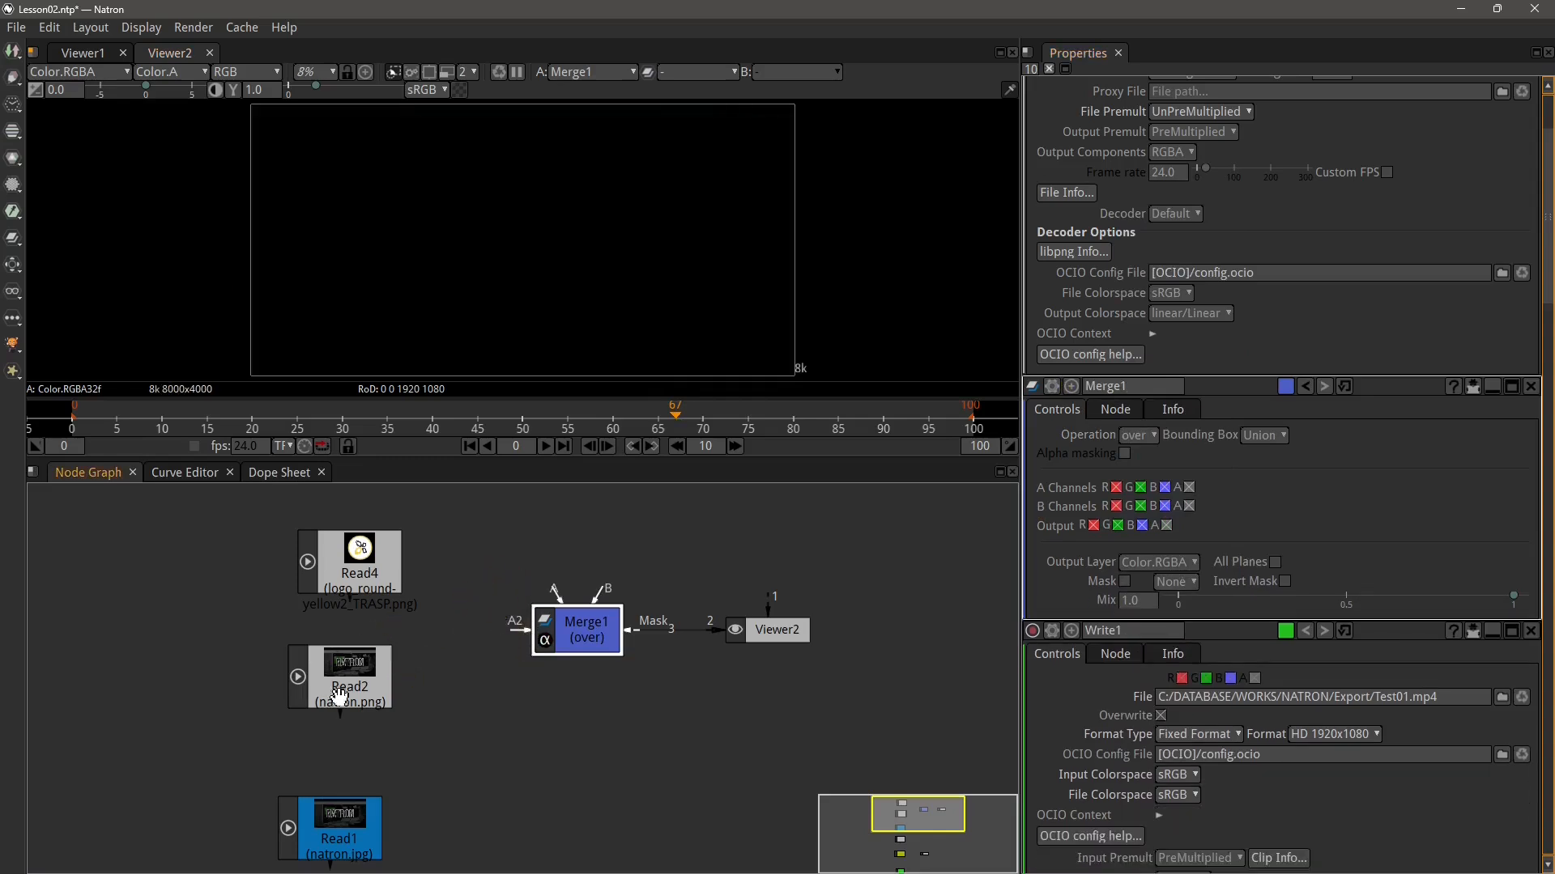
left_click_drag(355, 696, 310, 710)
left_click_drag(289, 588, 364, 583)
left_click_drag(329, 681, 370, 663)
left_click_drag(329, 592, 346, 586)
left_click_drag(362, 682, 359, 679)
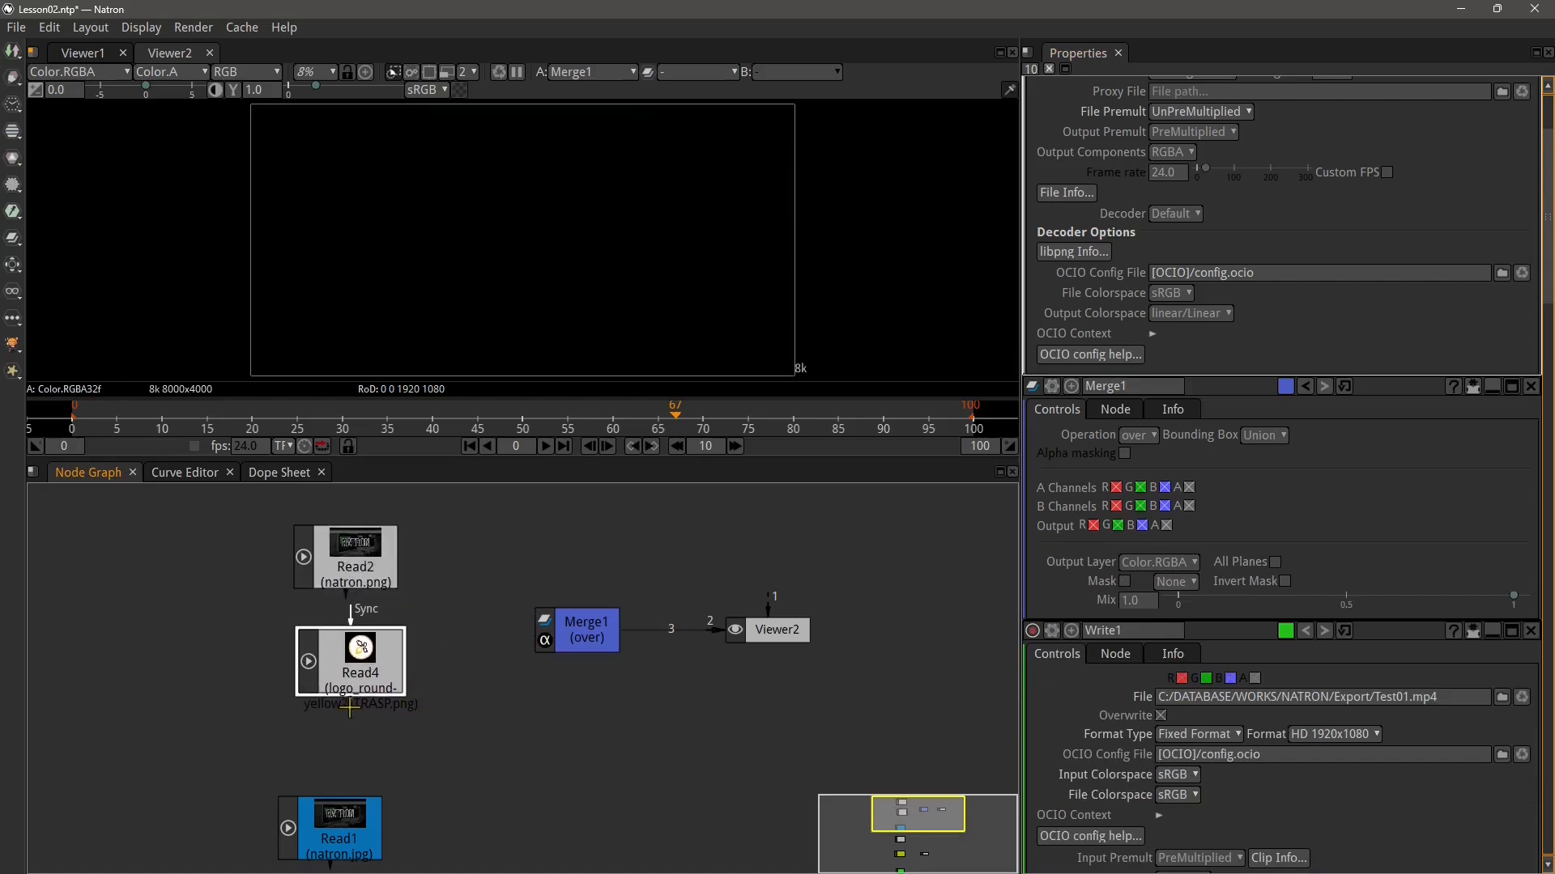
left_click_drag(379, 591, 578, 633)
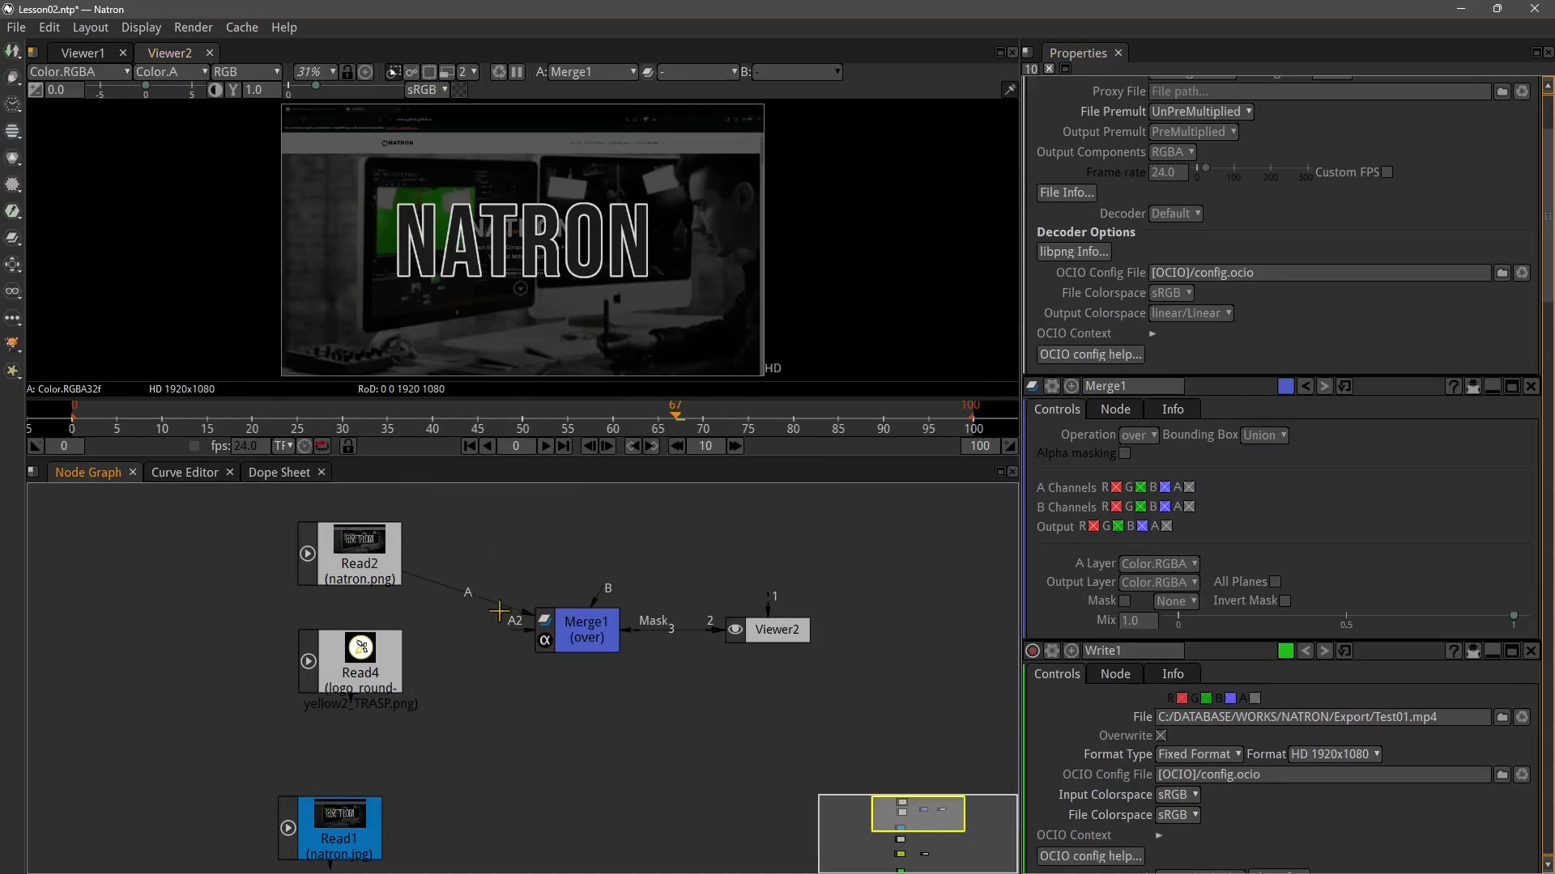
left_click_drag(422, 732, 536, 640)
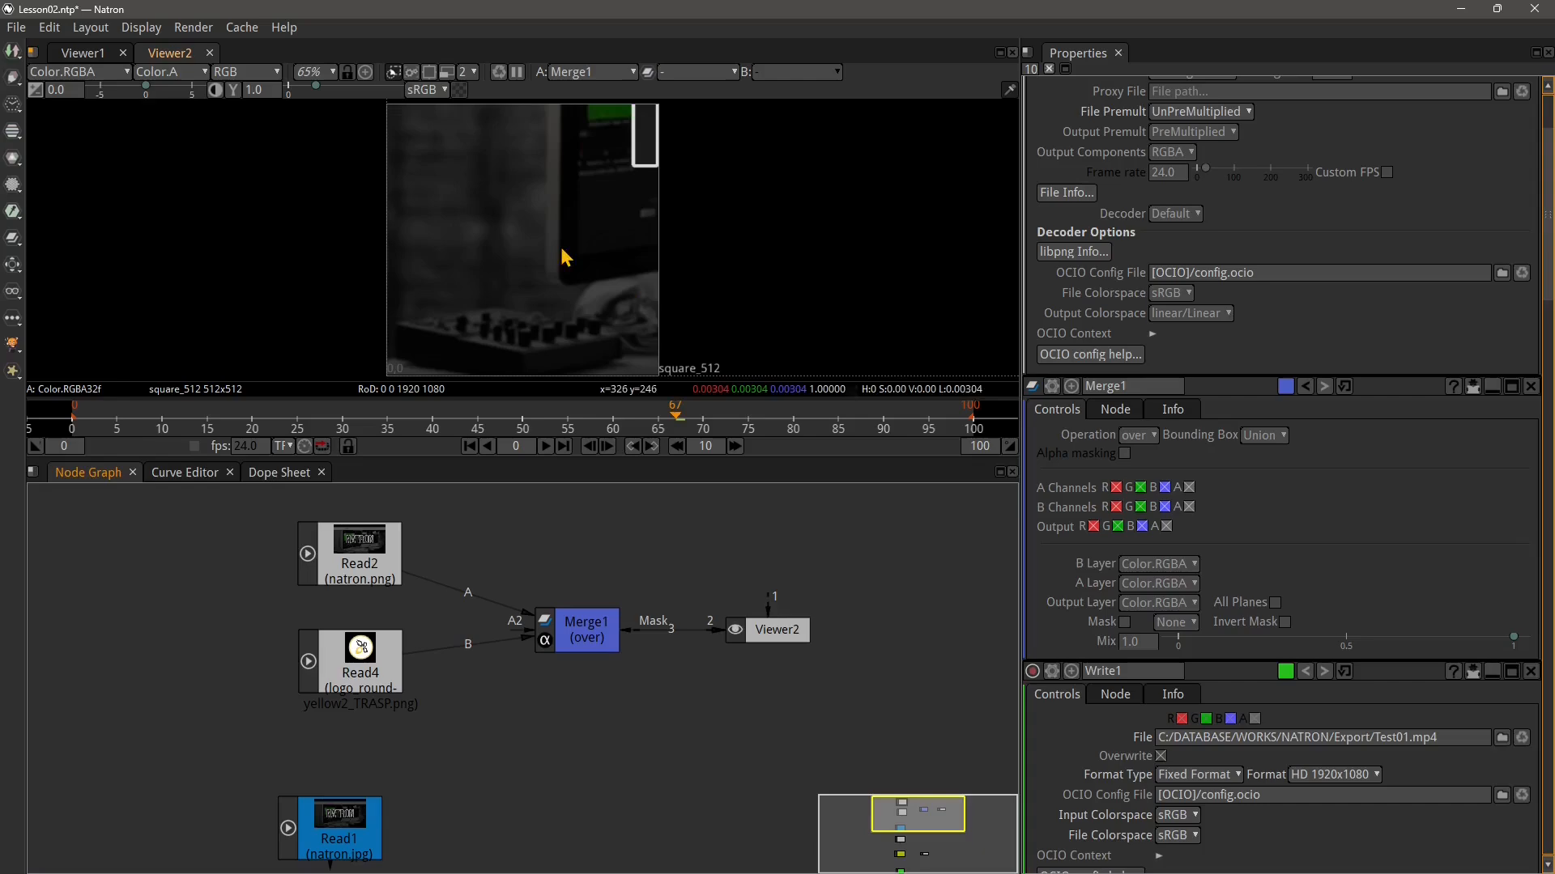
Delete the Merge1 node from the node graph
scroll(580, 249, "down", 5)
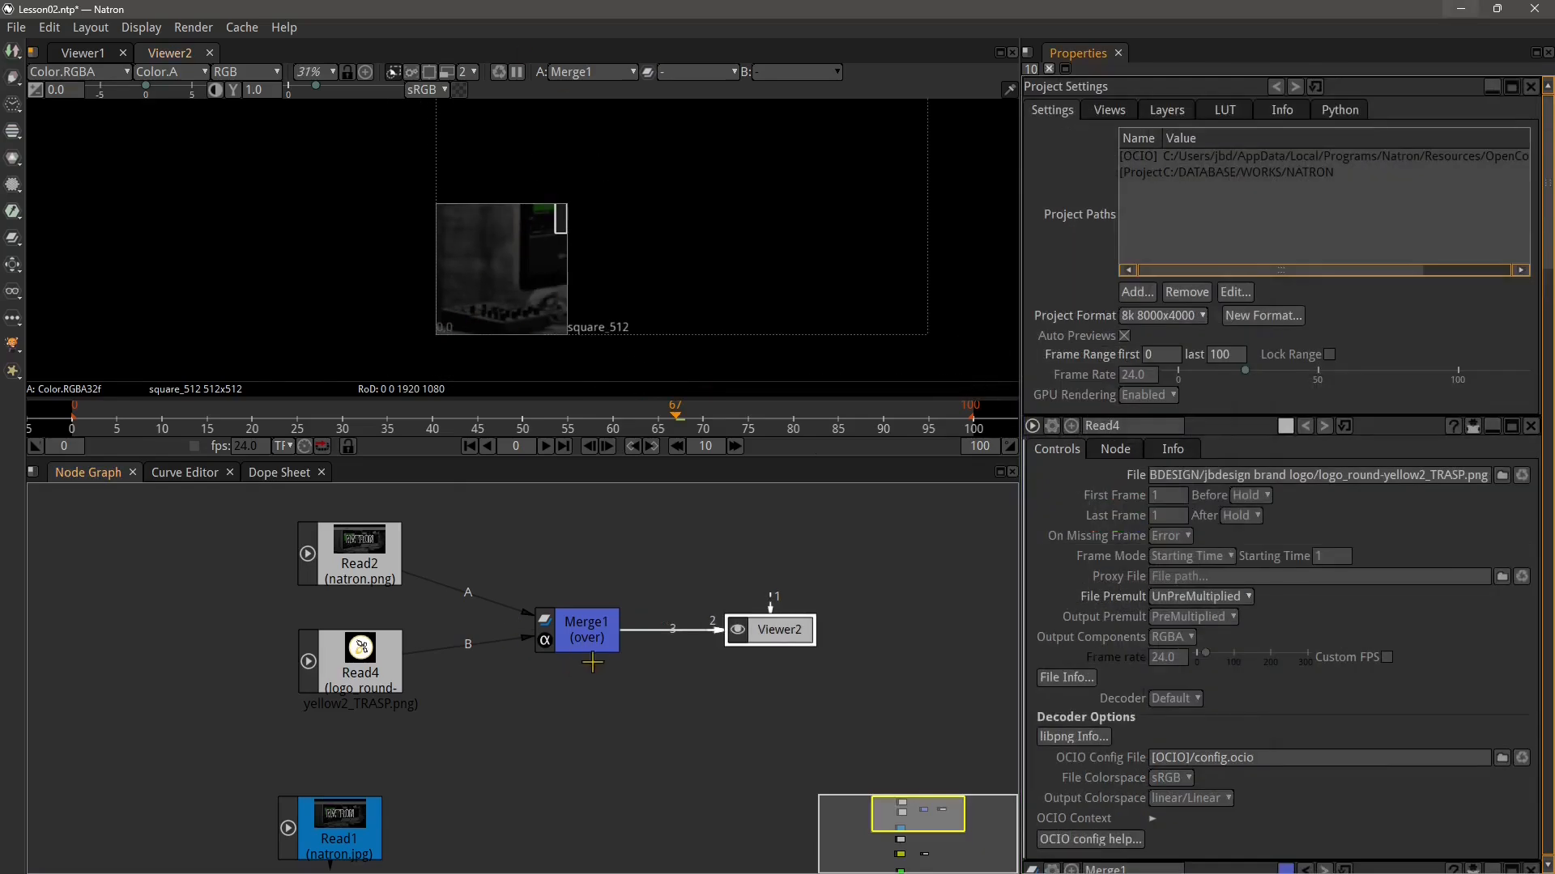
left_click_drag(583, 660, 649, 648)
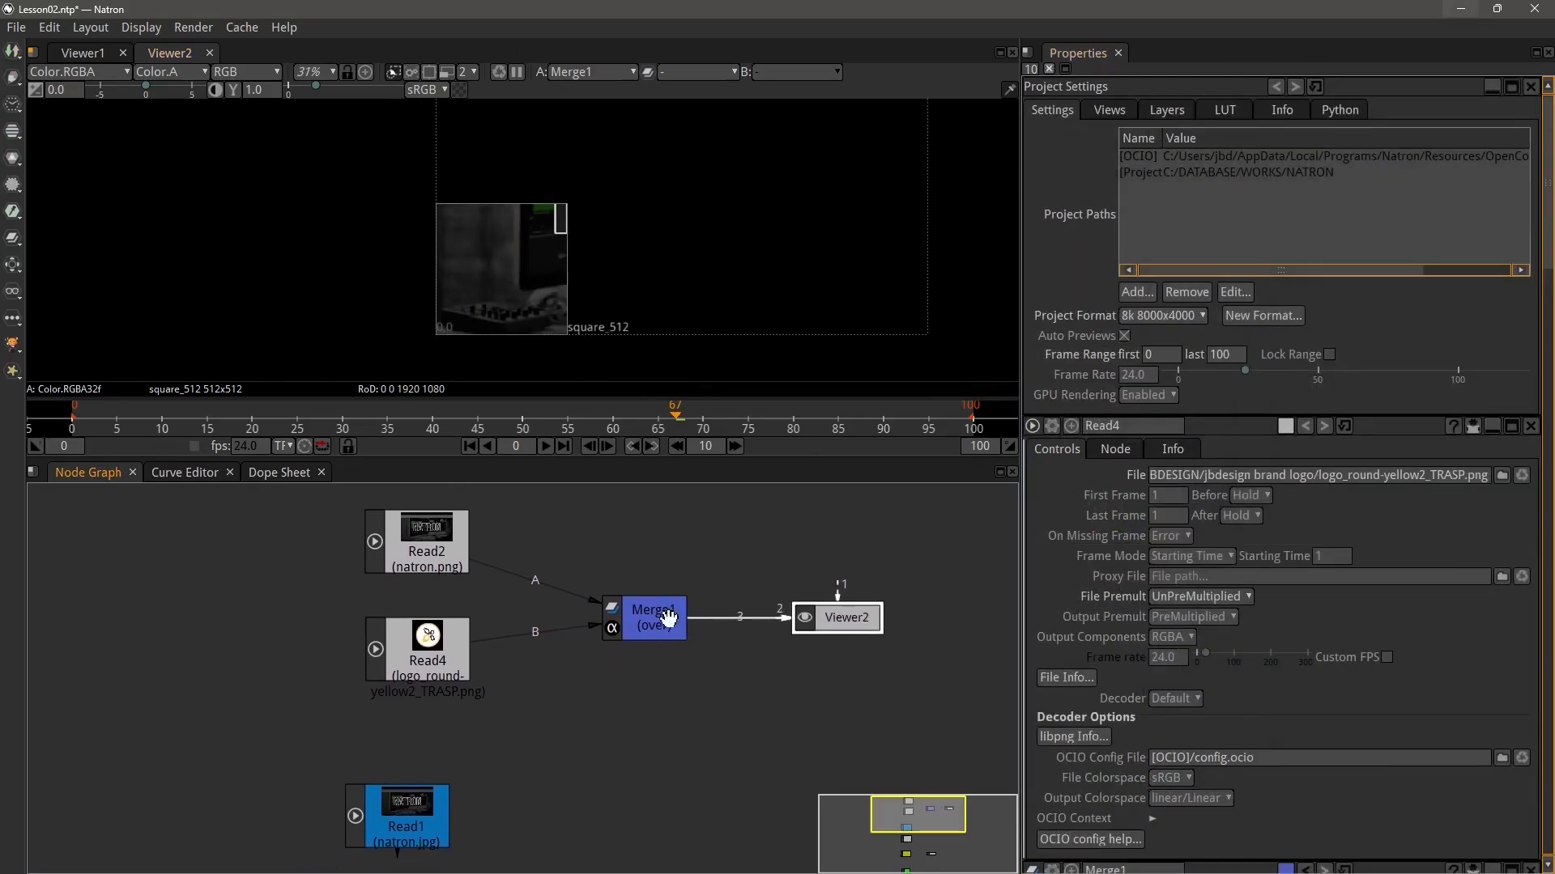
left_click_drag(785, 620, 759, 592)
left_click_drag(644, 626, 653, 627)
key("Delete")
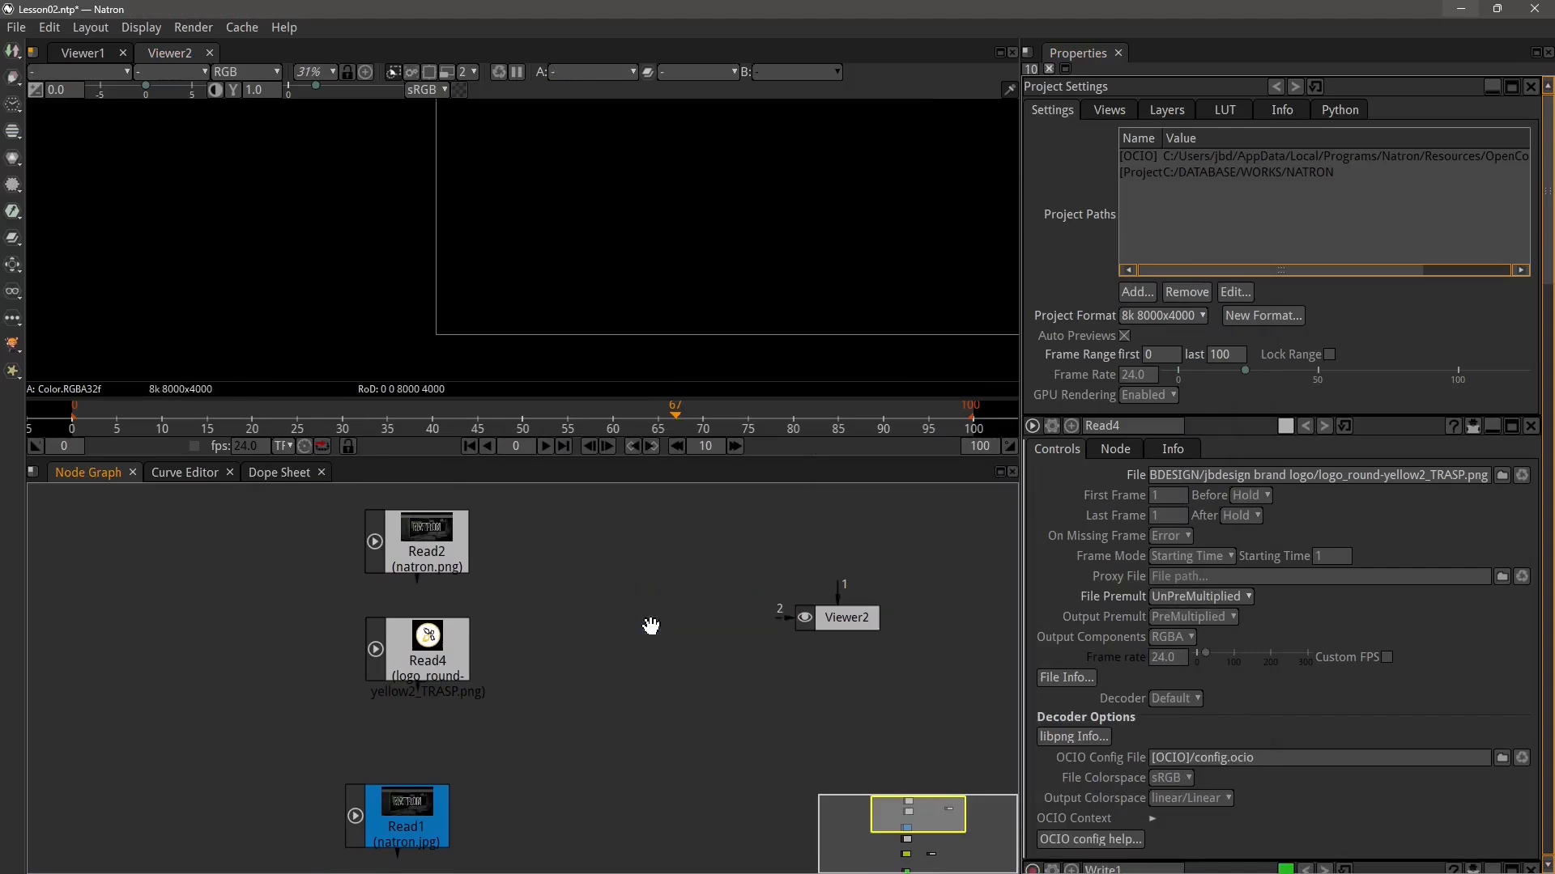
Add a new Viewer node and arrange it and Viewer2 beside Read4 and Read1
scroll(710, 639, "down", 4)
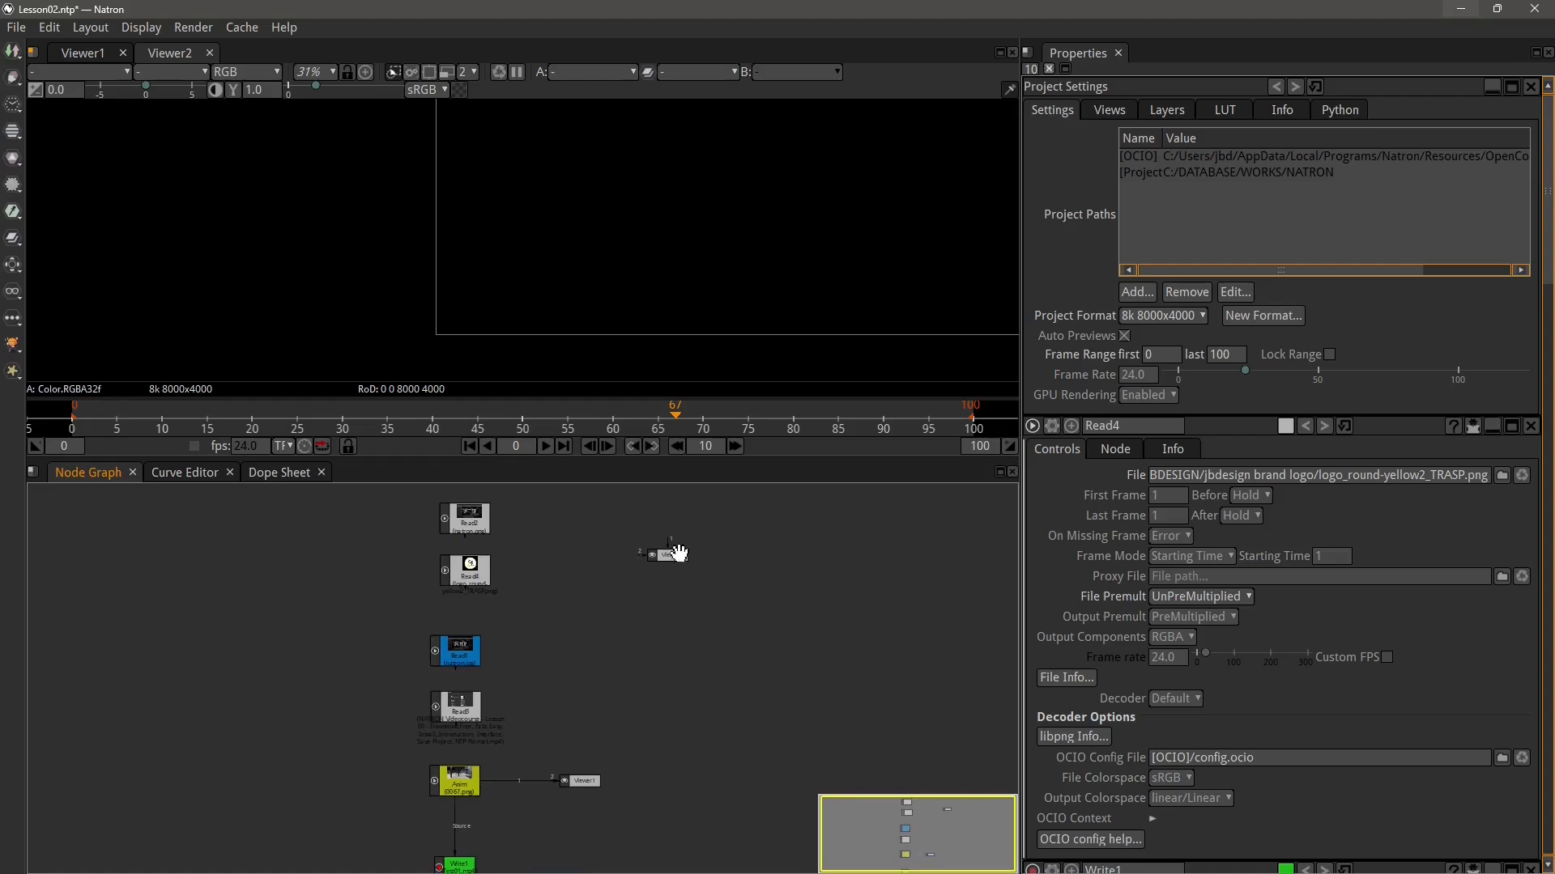
left_click_drag(678, 552, 596, 673)
scroll(571, 693, "up", 2)
scroll(571, 693, "up", 1)
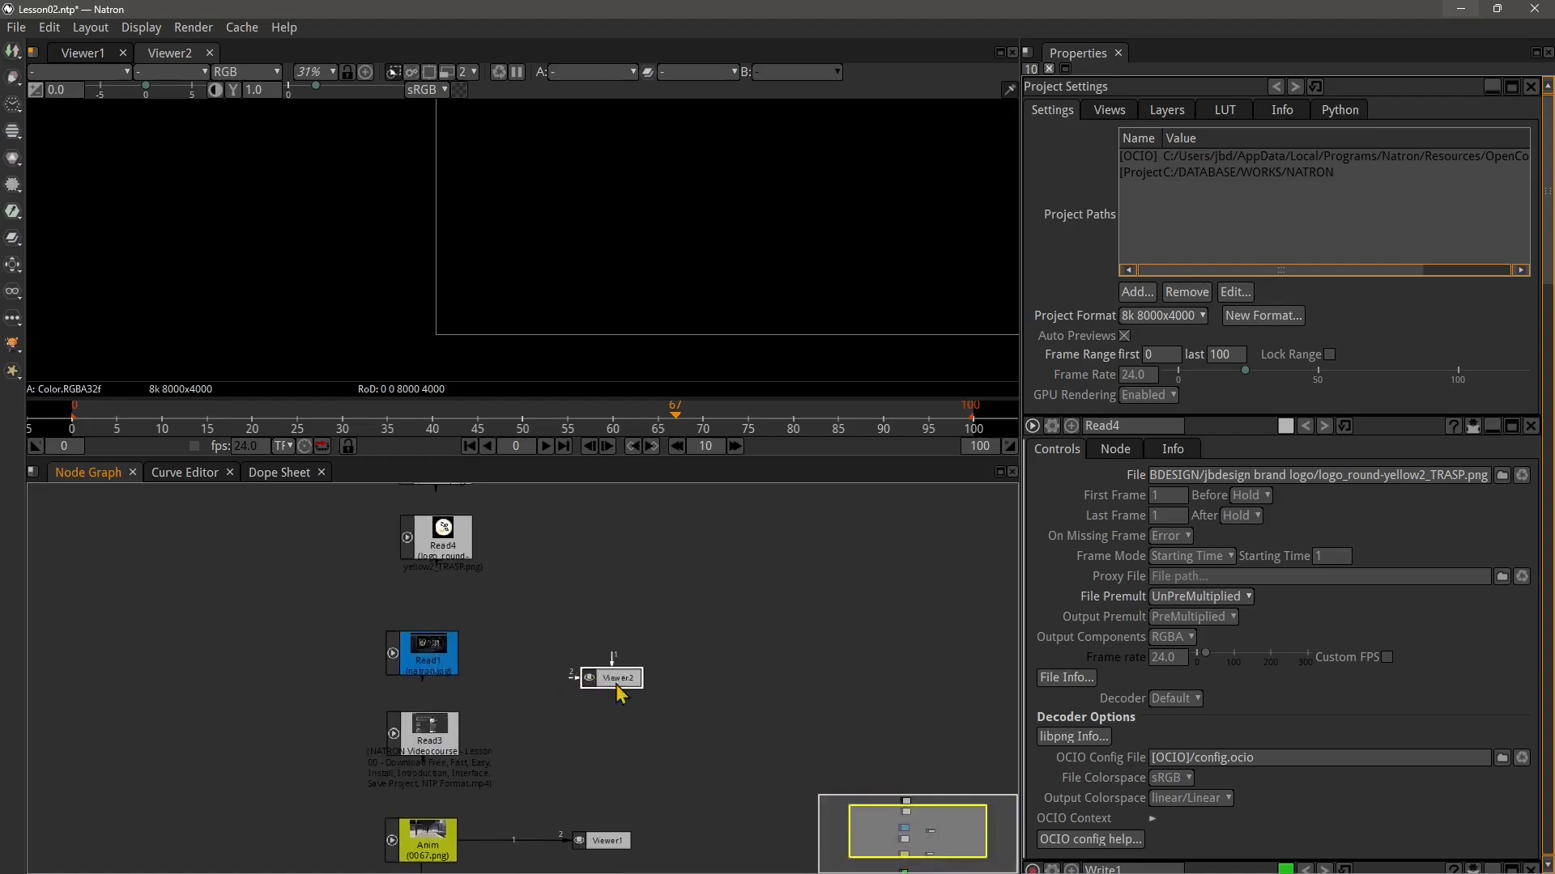
left_click(12, 59)
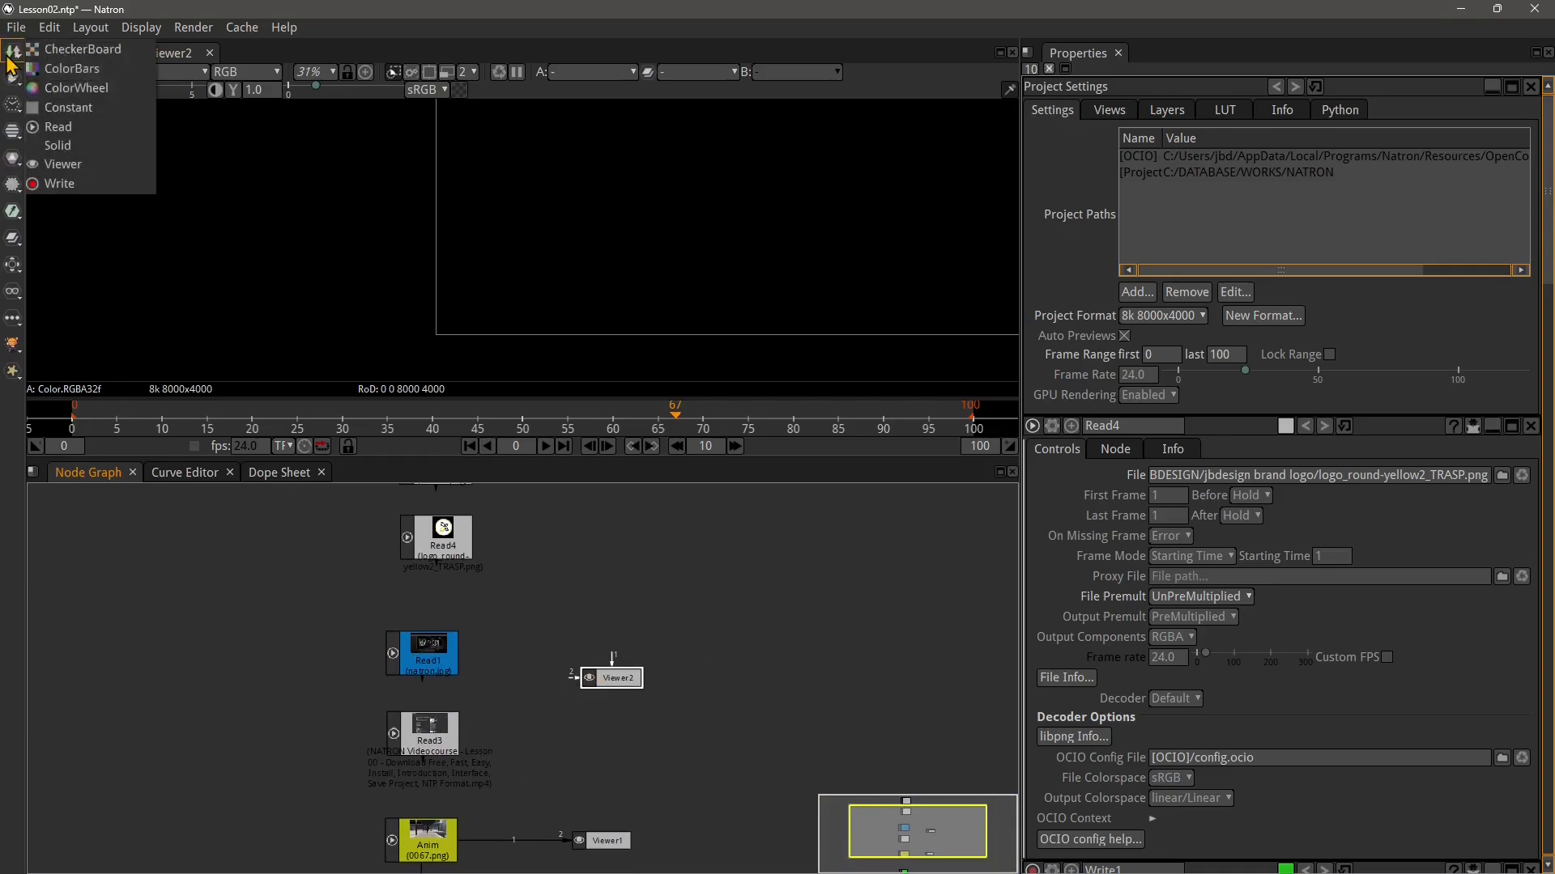
left_click(89, 166)
left_click_drag(544, 692, 617, 570)
left_click(623, 658)
left_click_drag(622, 658, 639, 671)
left_click_drag(636, 546, 636, 555)
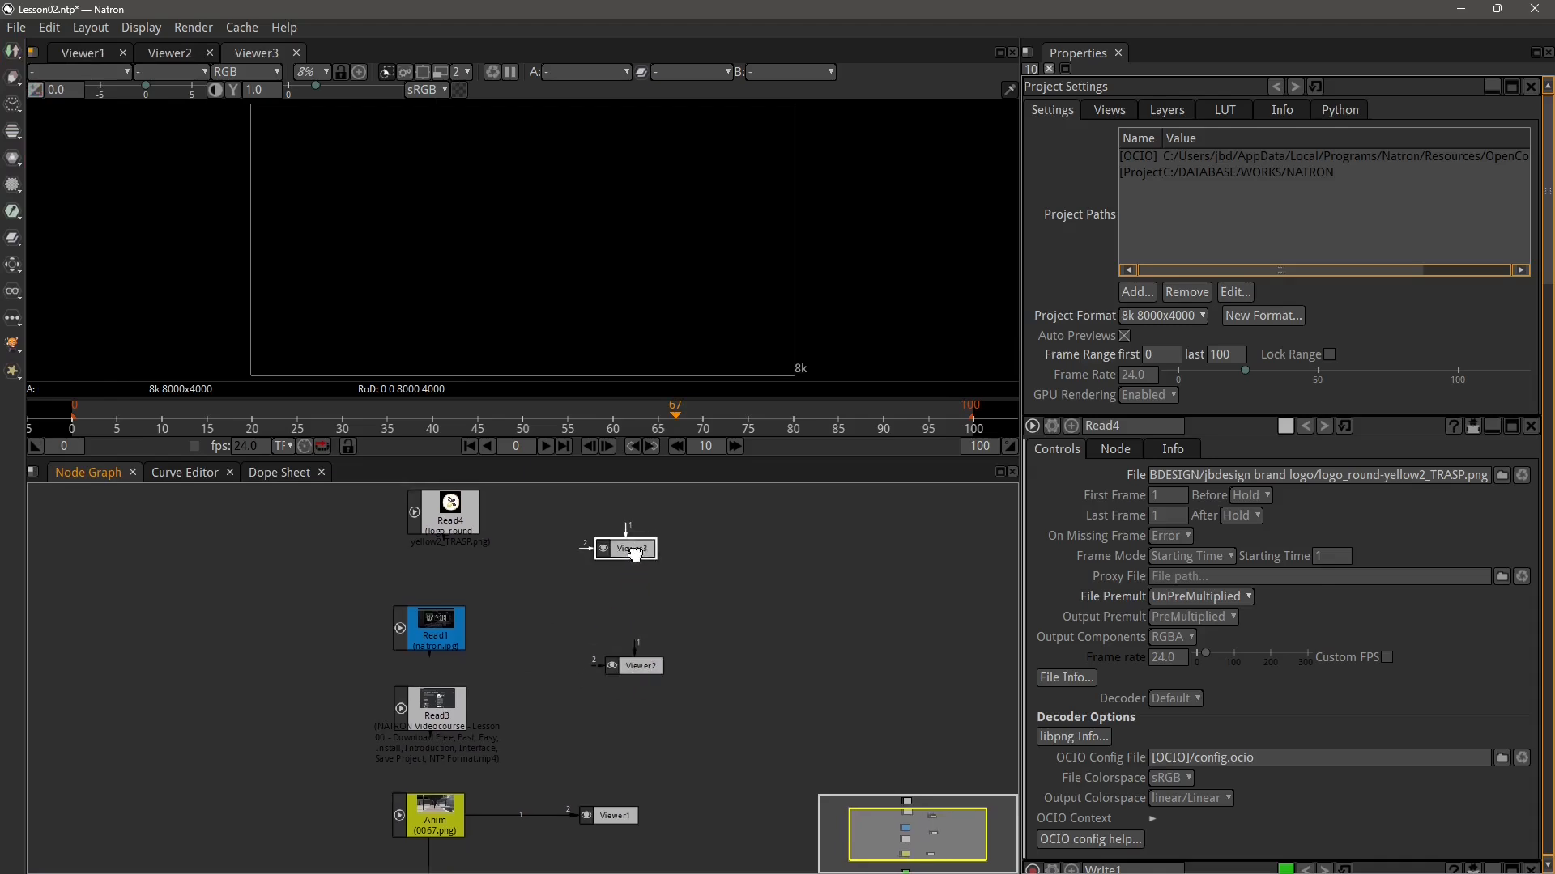
Connect Read4 to Viewer3
left_click_drag(516, 592, 525, 612)
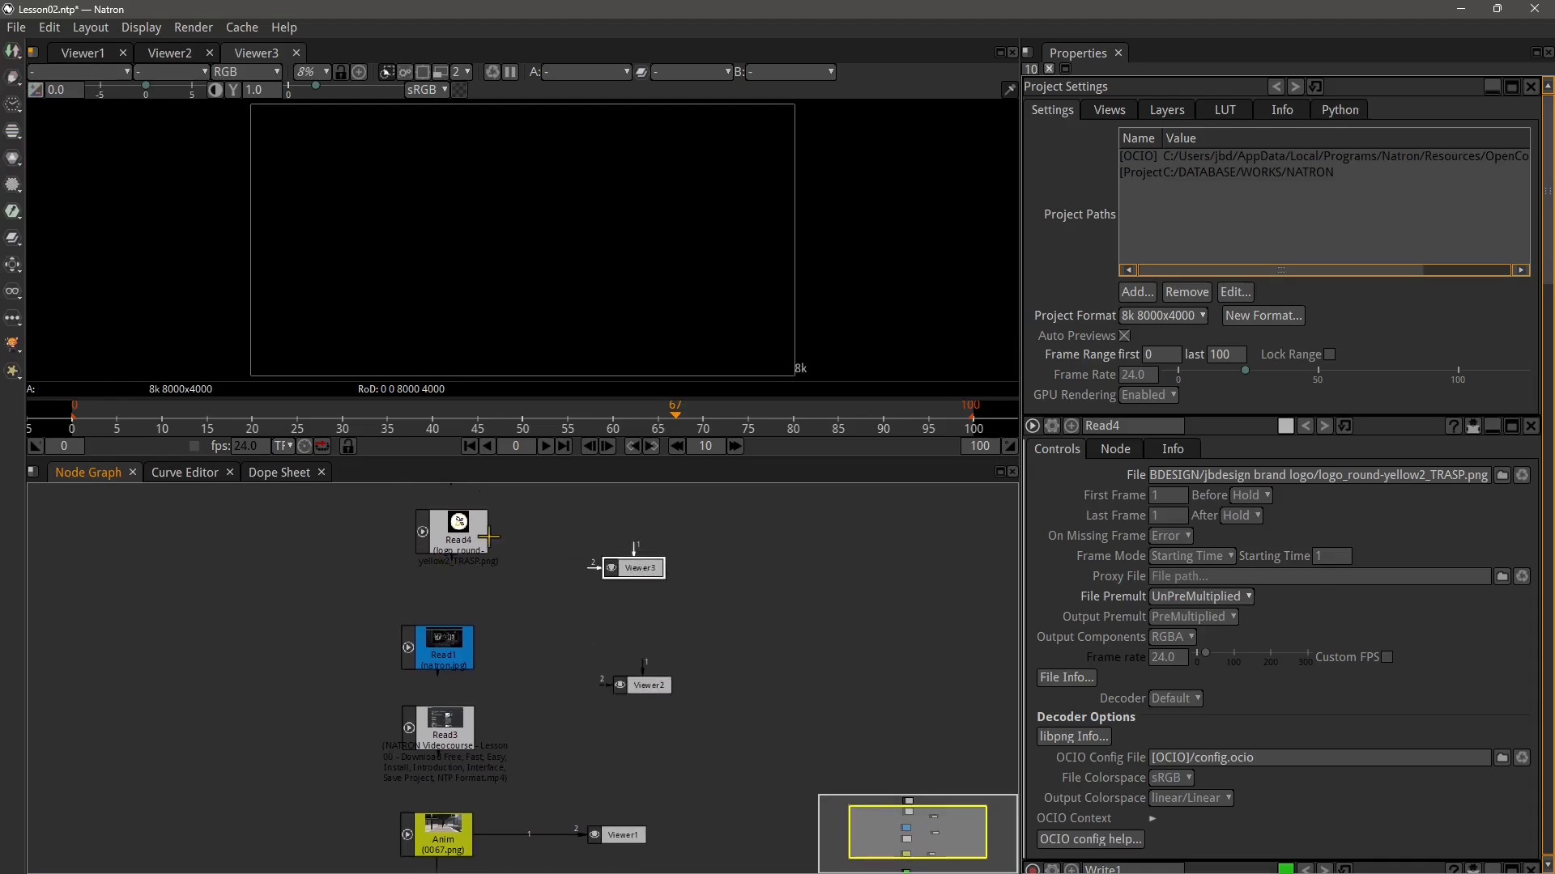
left_click(462, 551)
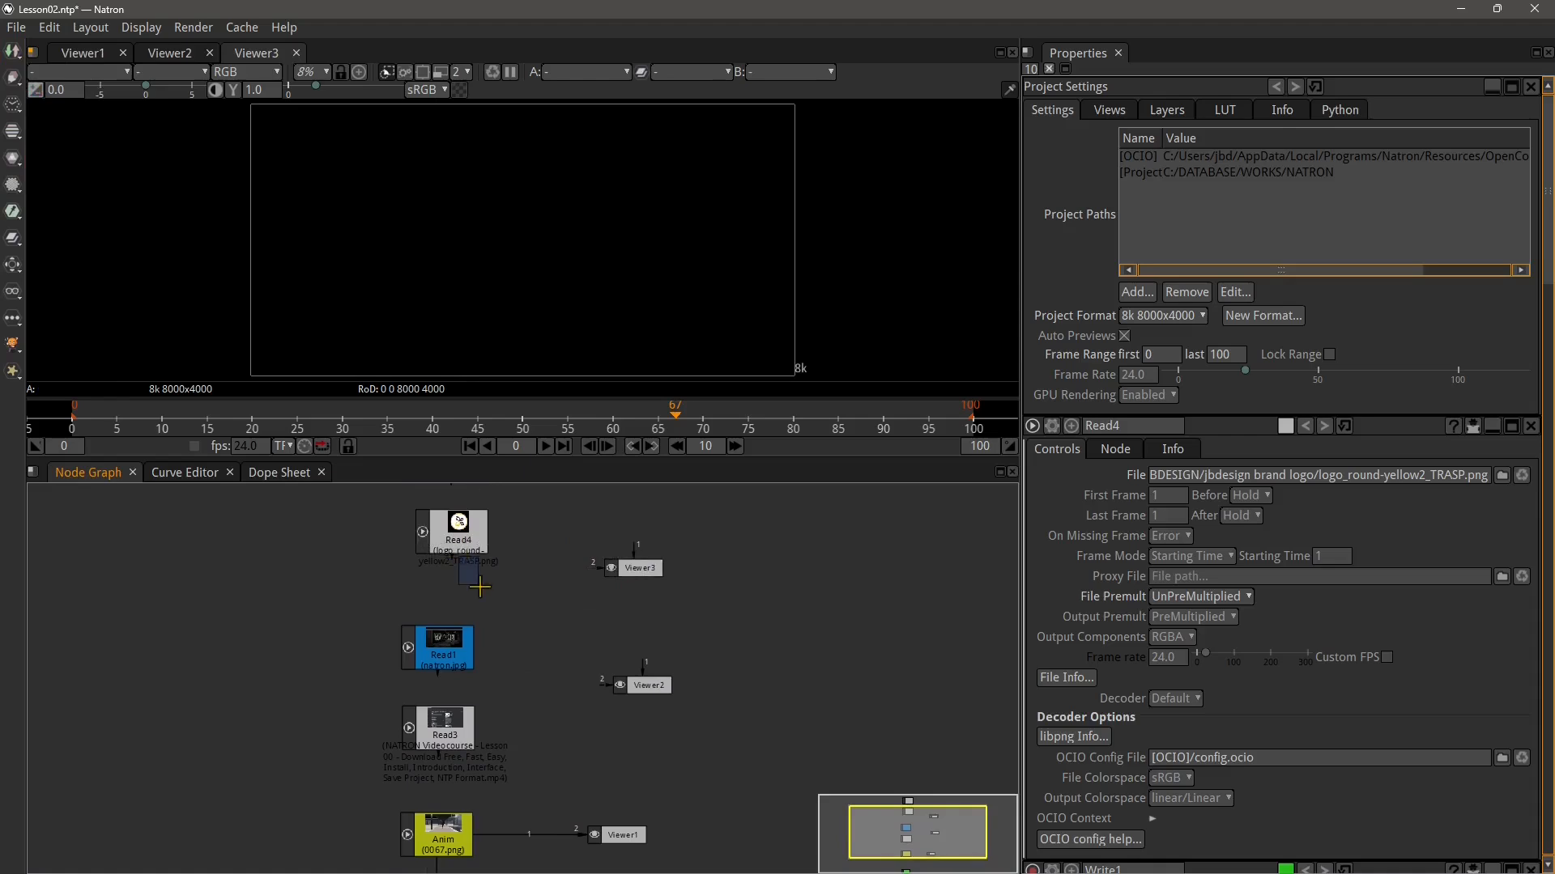
mouse_move(445, 560)
left_mouse_down()
mouse_move(474, 571)
mouse_move(449, 559)
left_mouse_up()
left_click_drag(503, 606, 627, 568)
Connect Read1 to Viewer2
left_click(442, 676)
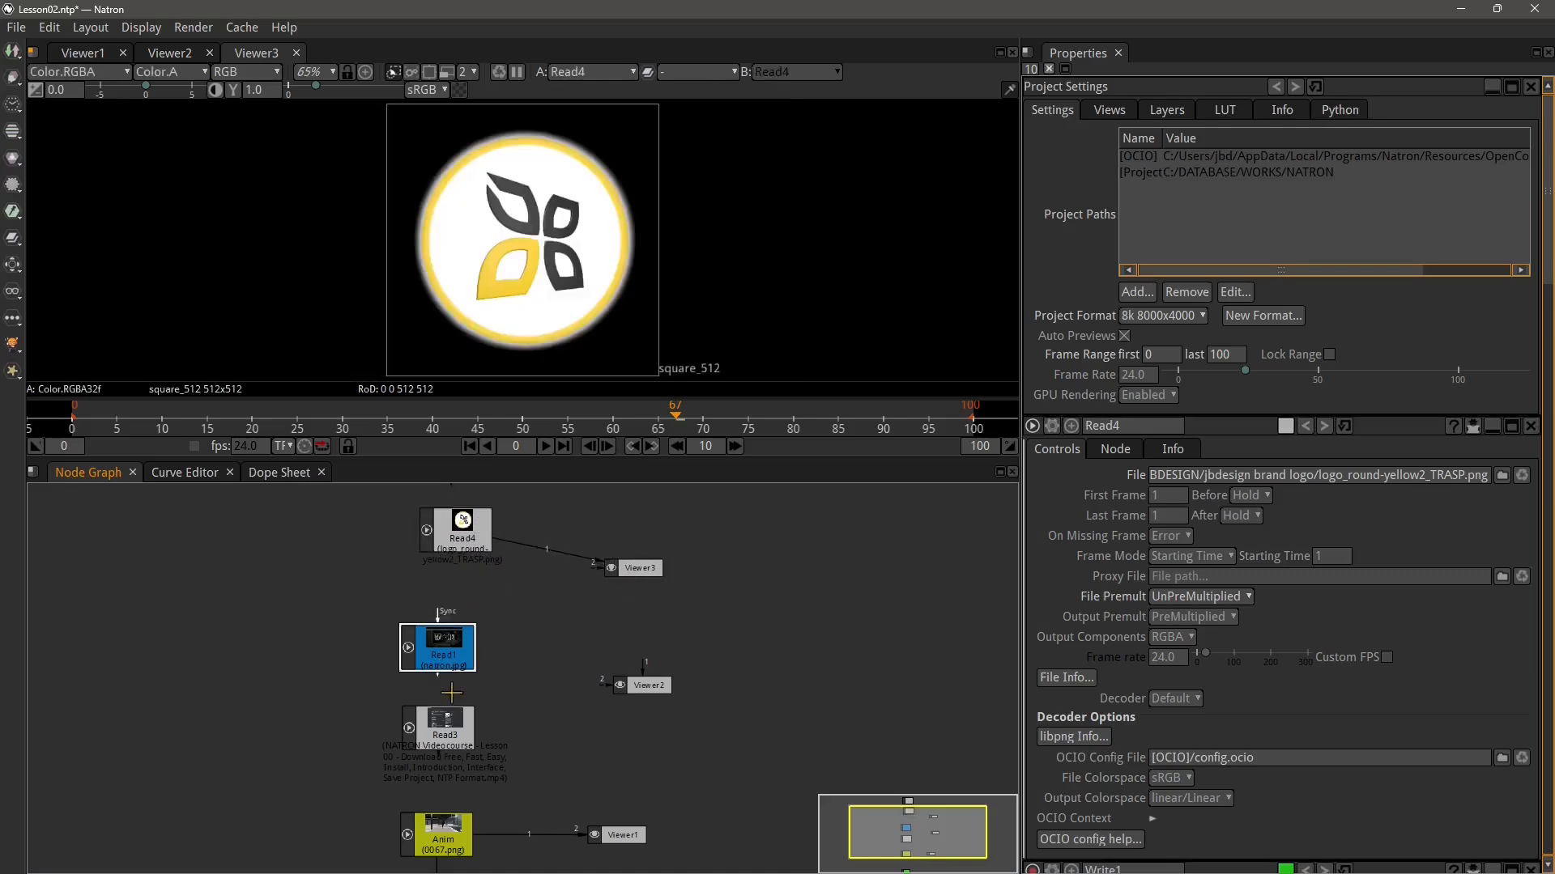
left_click_drag(460, 668, 637, 656)
left_click_drag(633, 572, 630, 579)
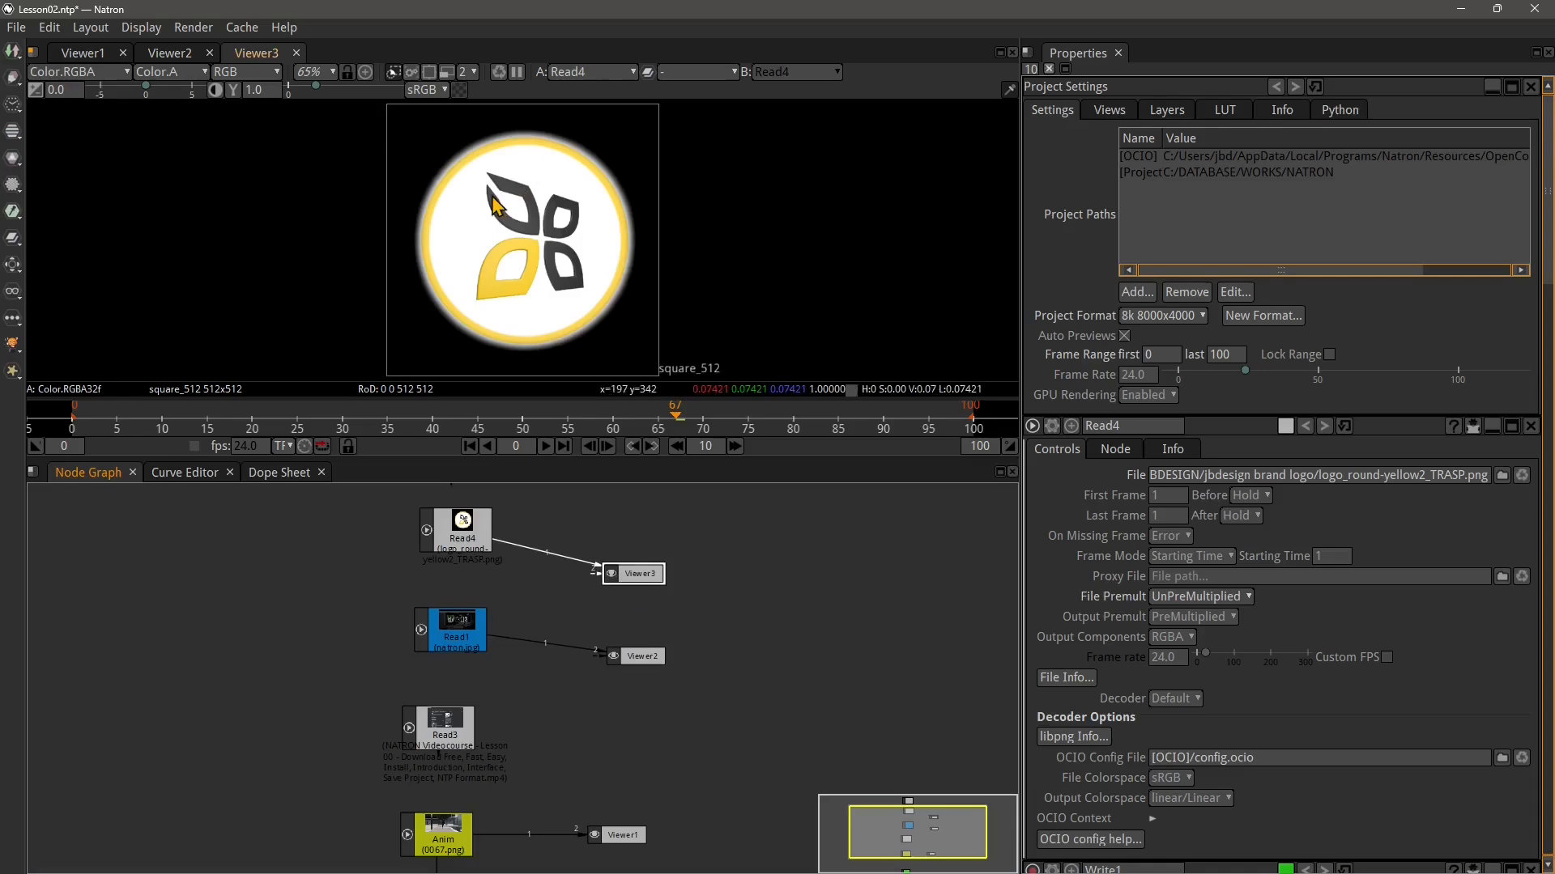
Switch between the Viewer1, Viewer2 and Viewer3 tabs to compare what each displays
left_click(166, 52)
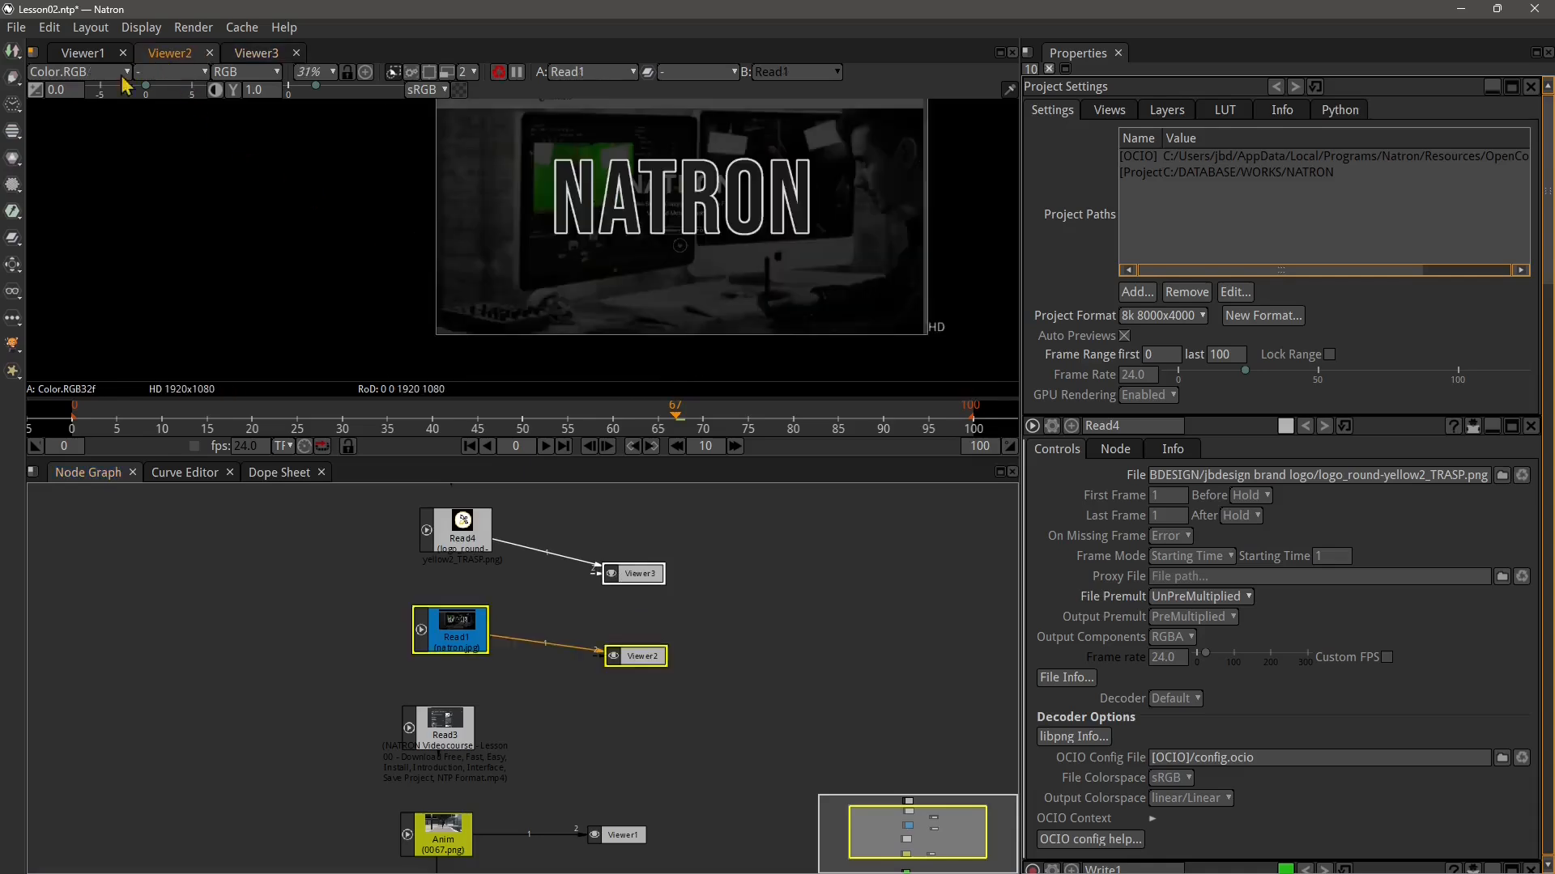
left_click(81, 53)
left_click(166, 54)
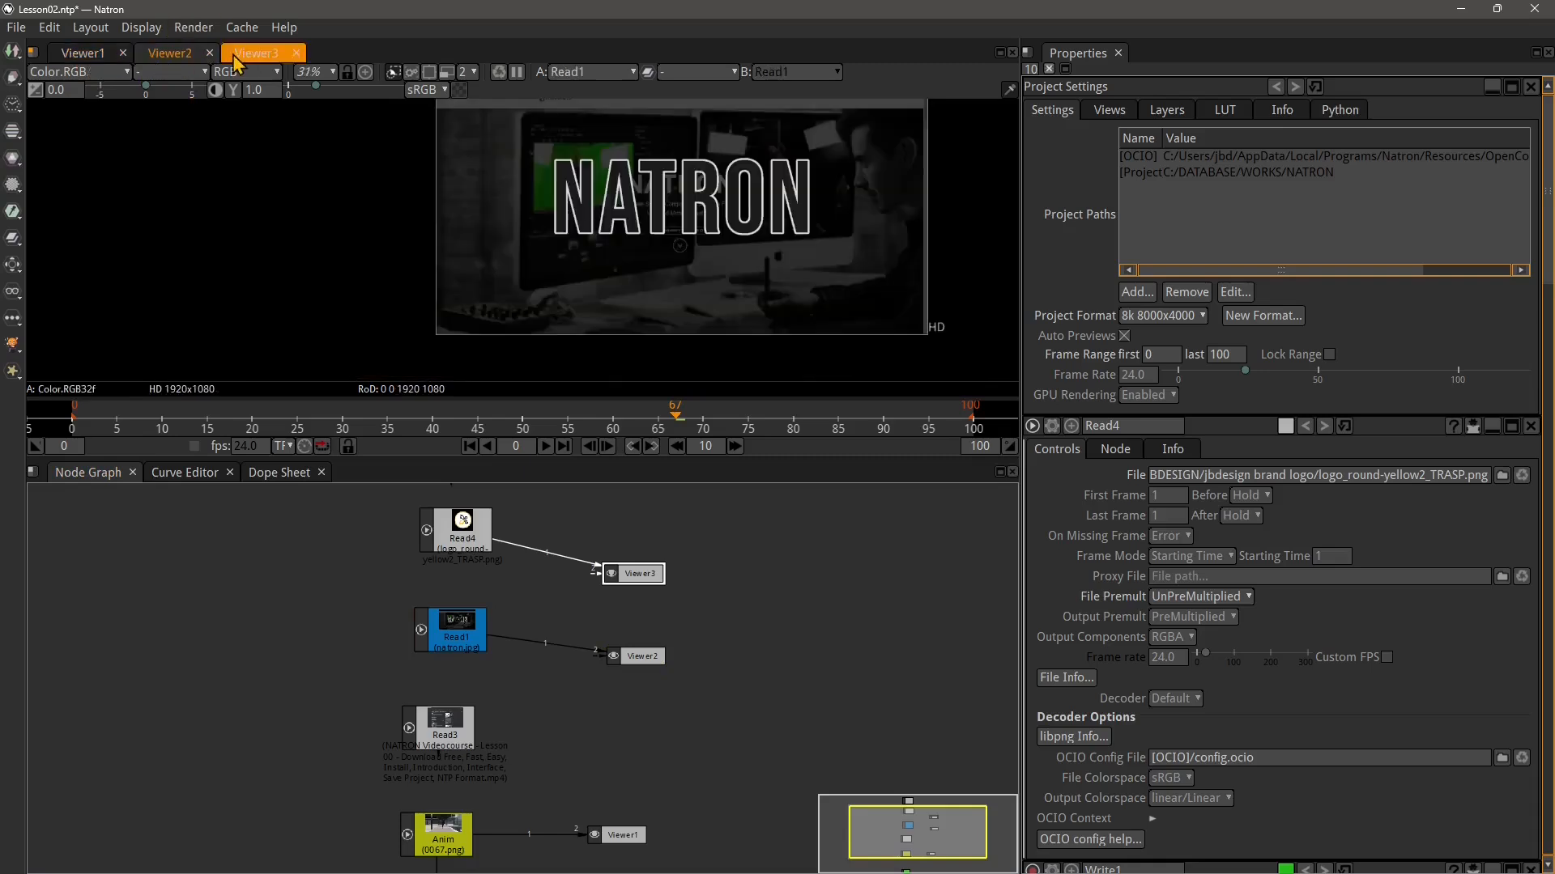
left_click(237, 58)
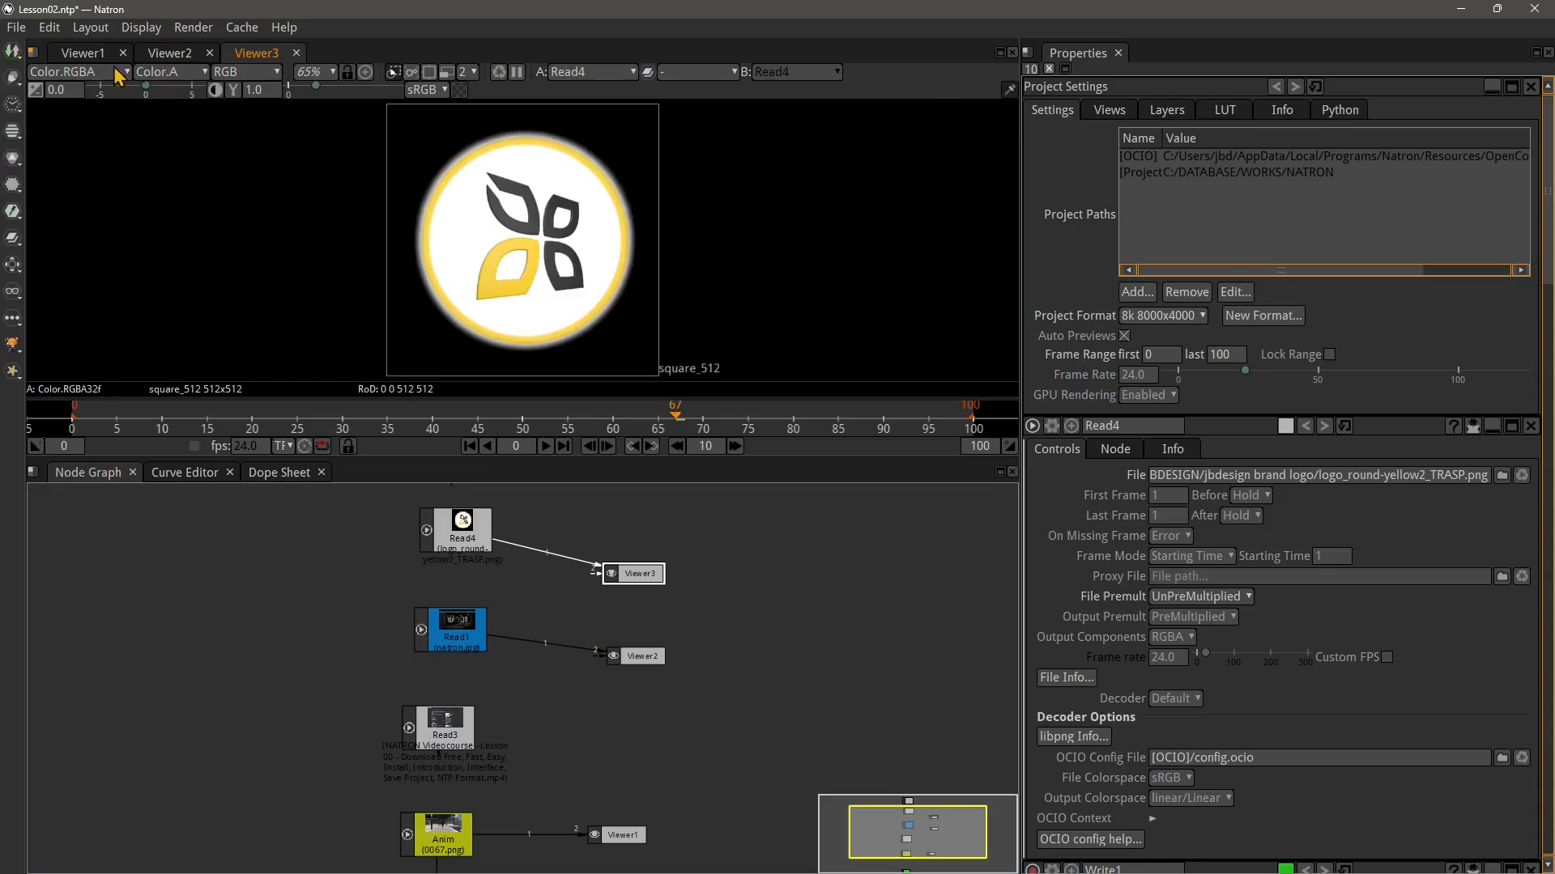
left_click(89, 58)
left_click(162, 56)
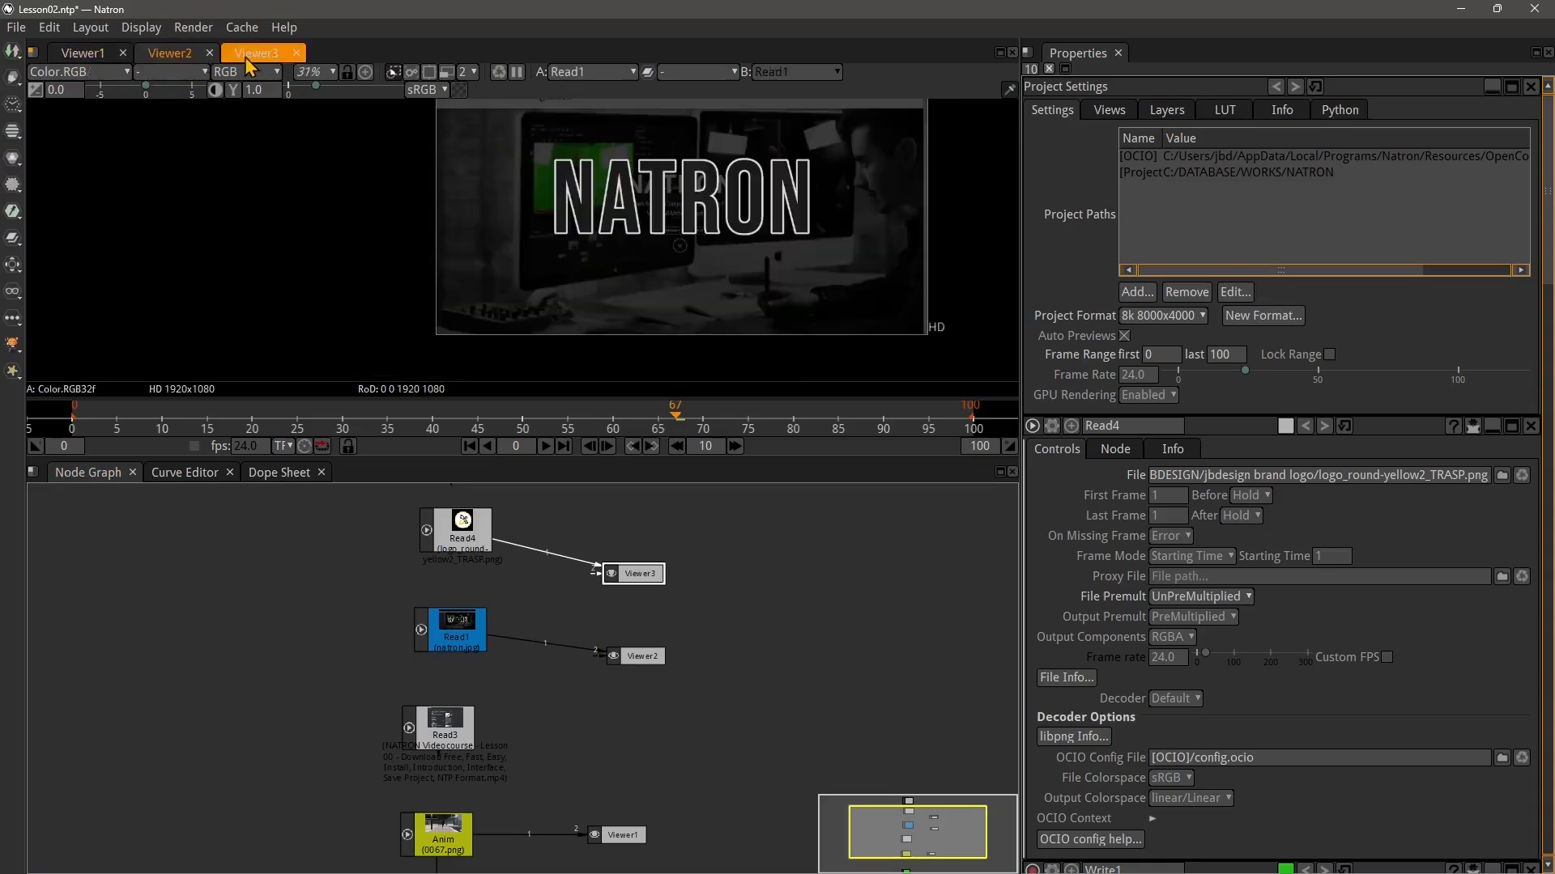
left_click(253, 57)
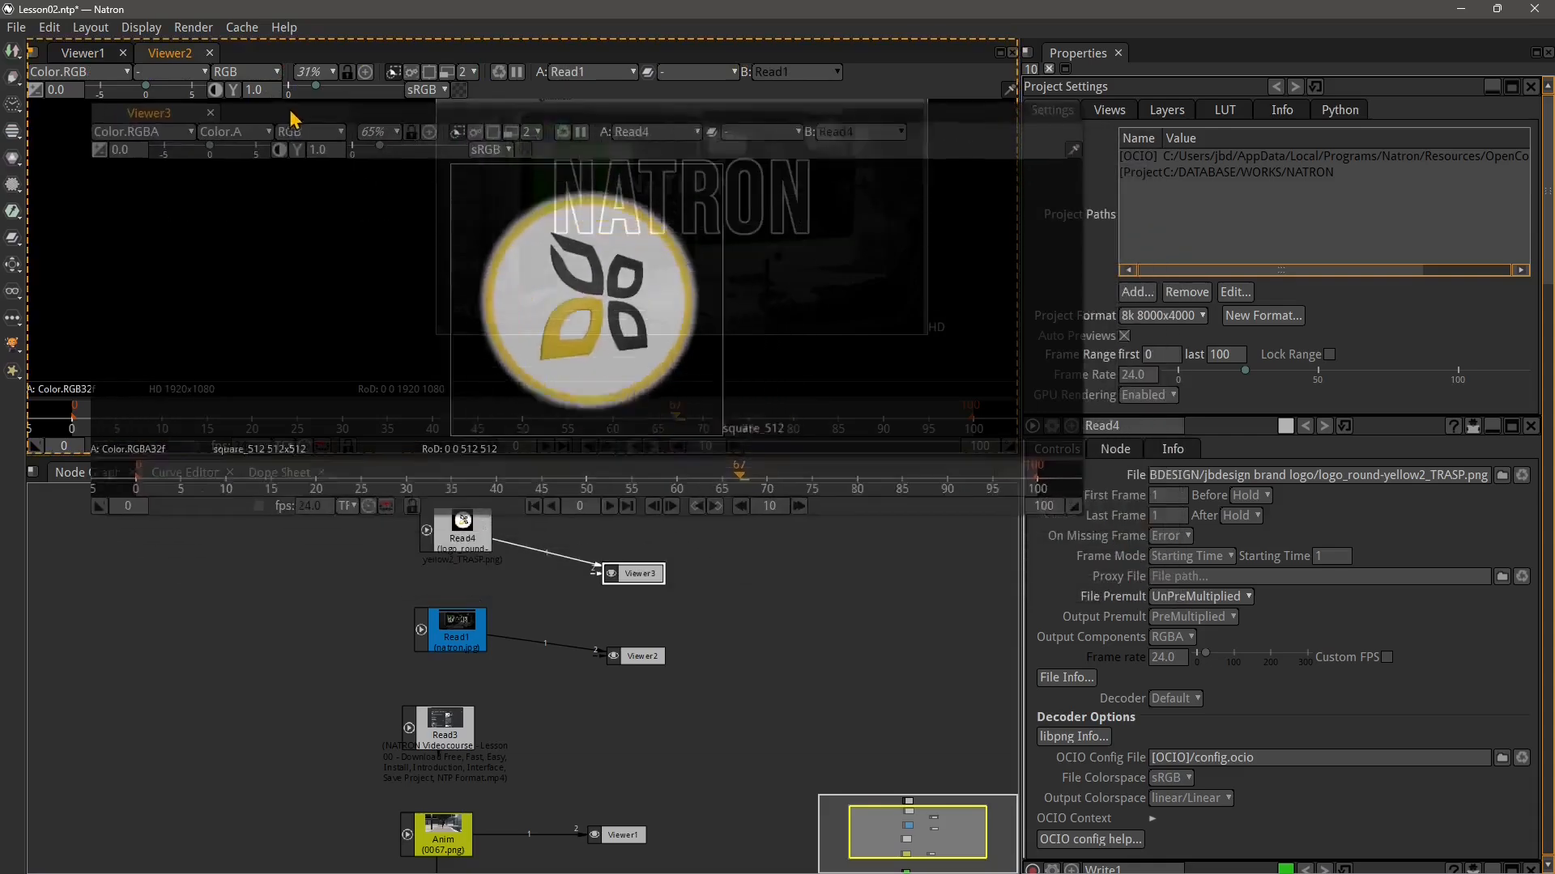
Dock the Viewer3 tab beside Viewer2 so the two viewers sit side by side
left_click_drag(193, 63, 1157, 58)
left_click(1078, 60)
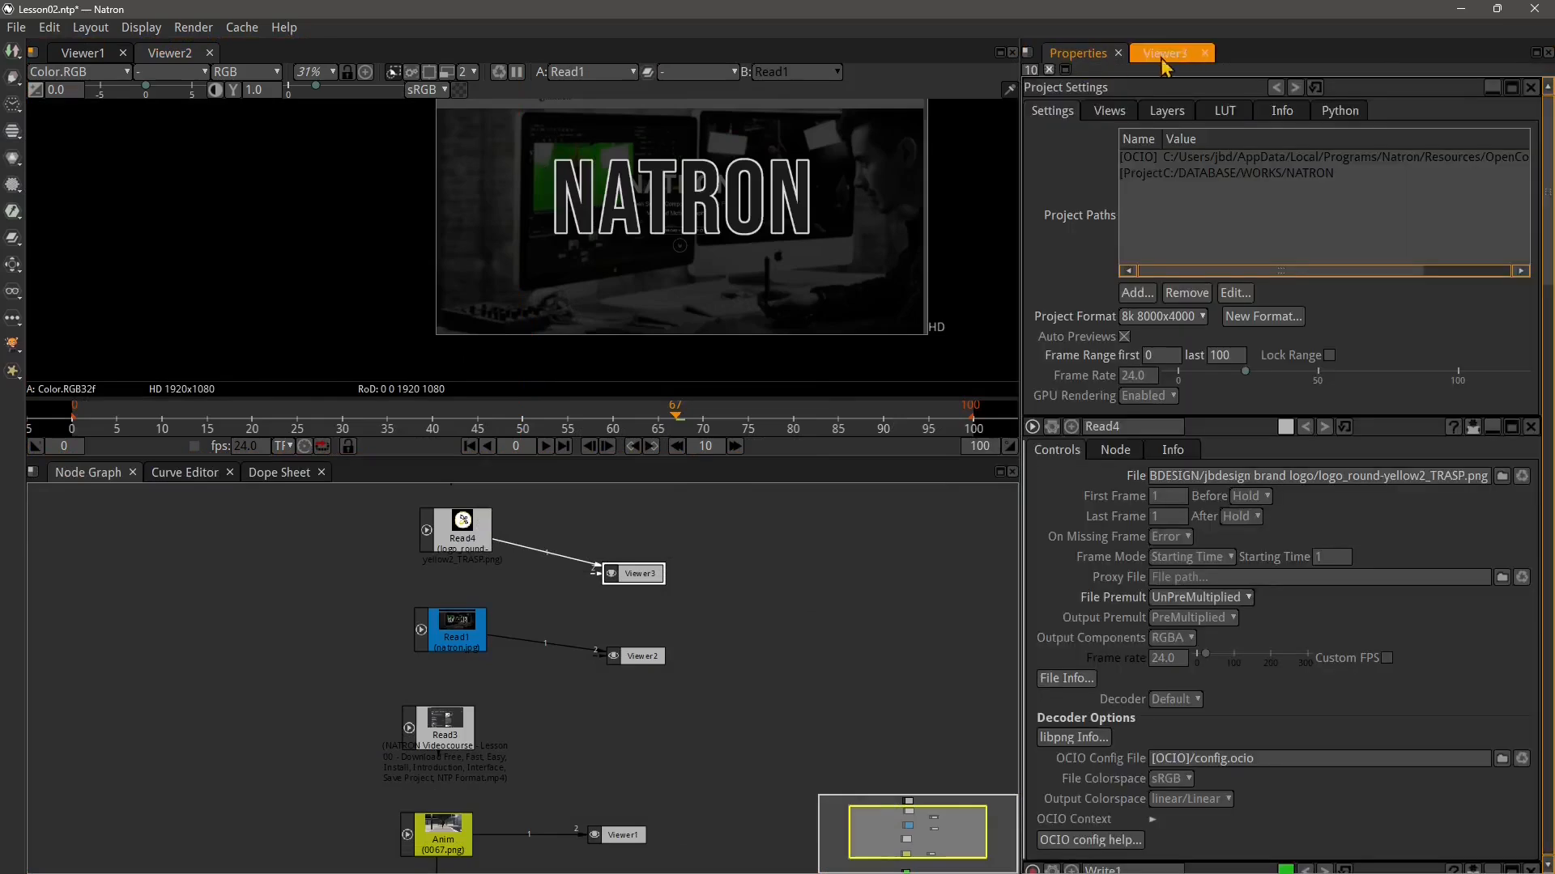
left_click(1165, 59)
left_click(1080, 64)
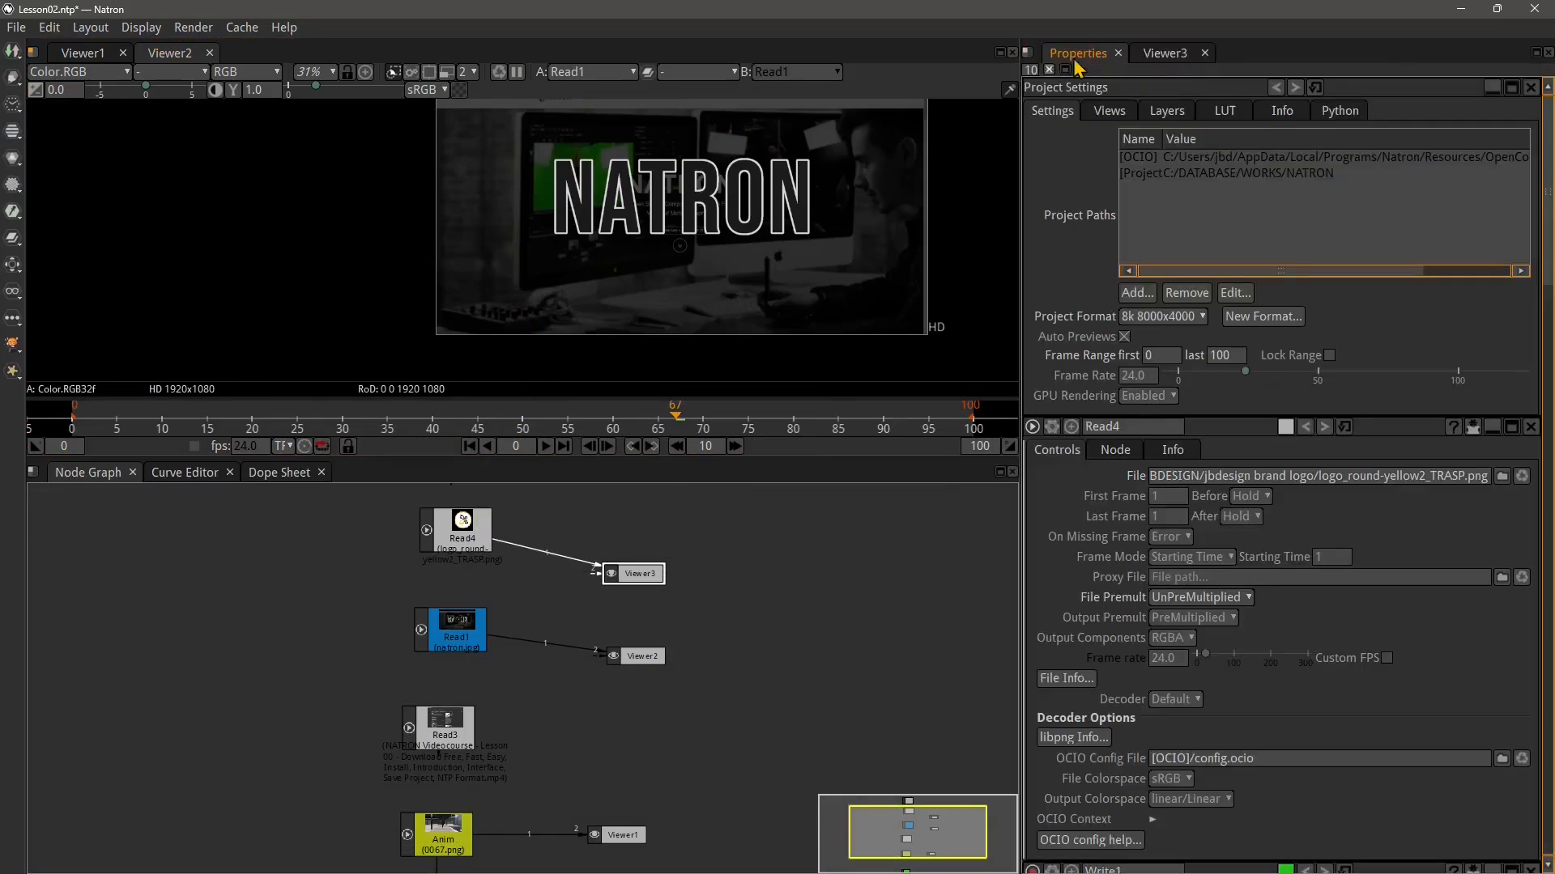
left_click(1178, 59)
left_click(1095, 60)
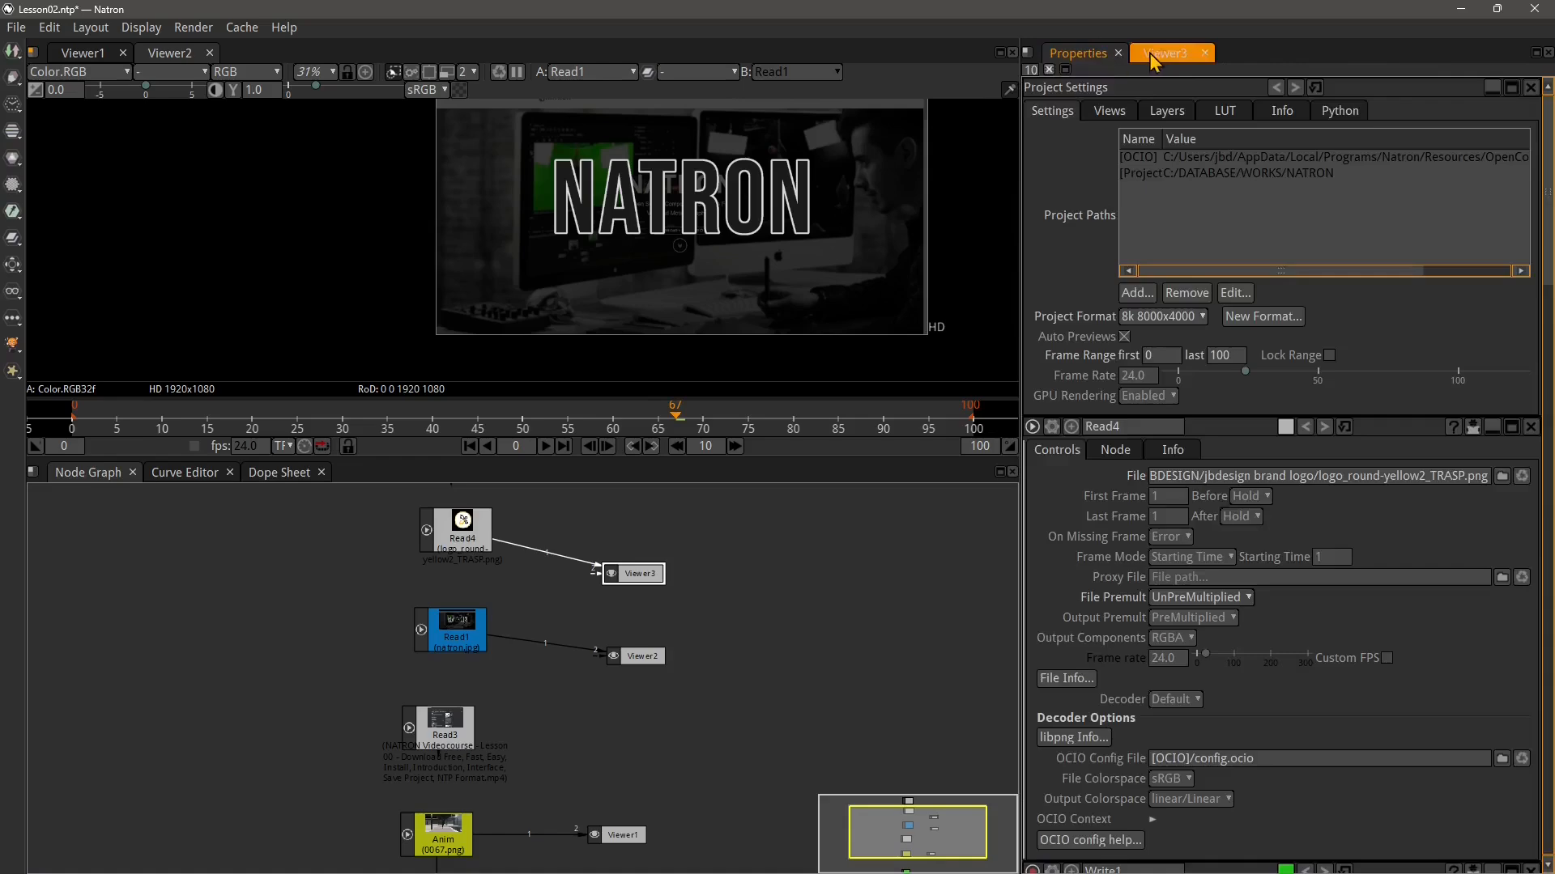
left_click(1166, 63)
left_click_drag(1166, 71, 963, 68)
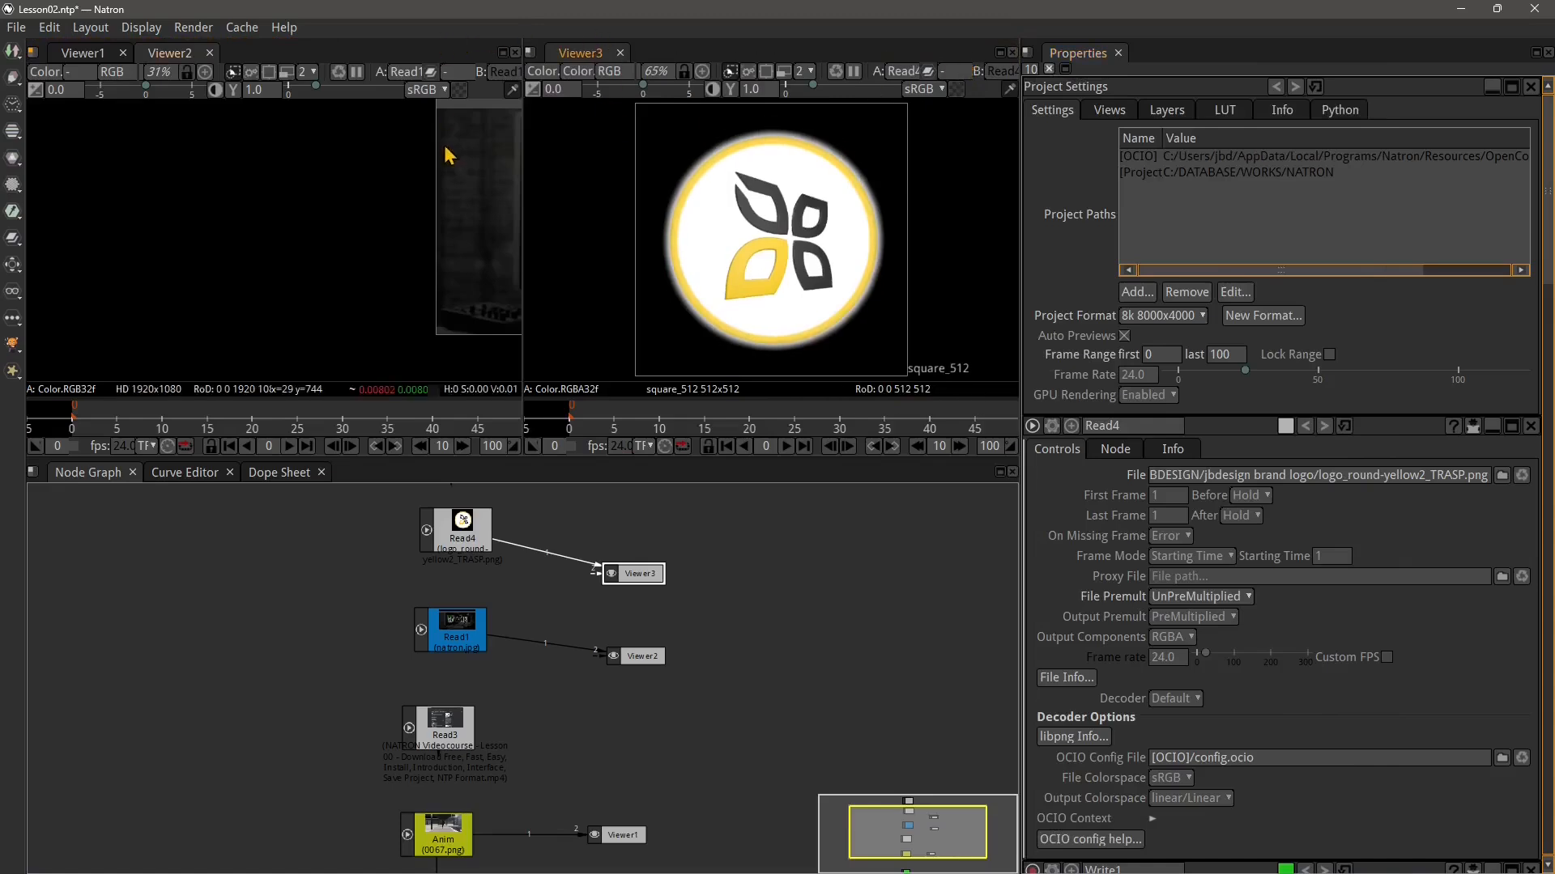
Examine the images shown in Viewer2 and Viewer3
left_click_drag(413, 205, 196, 239)
left_click_drag(469, 293, 240, 275)
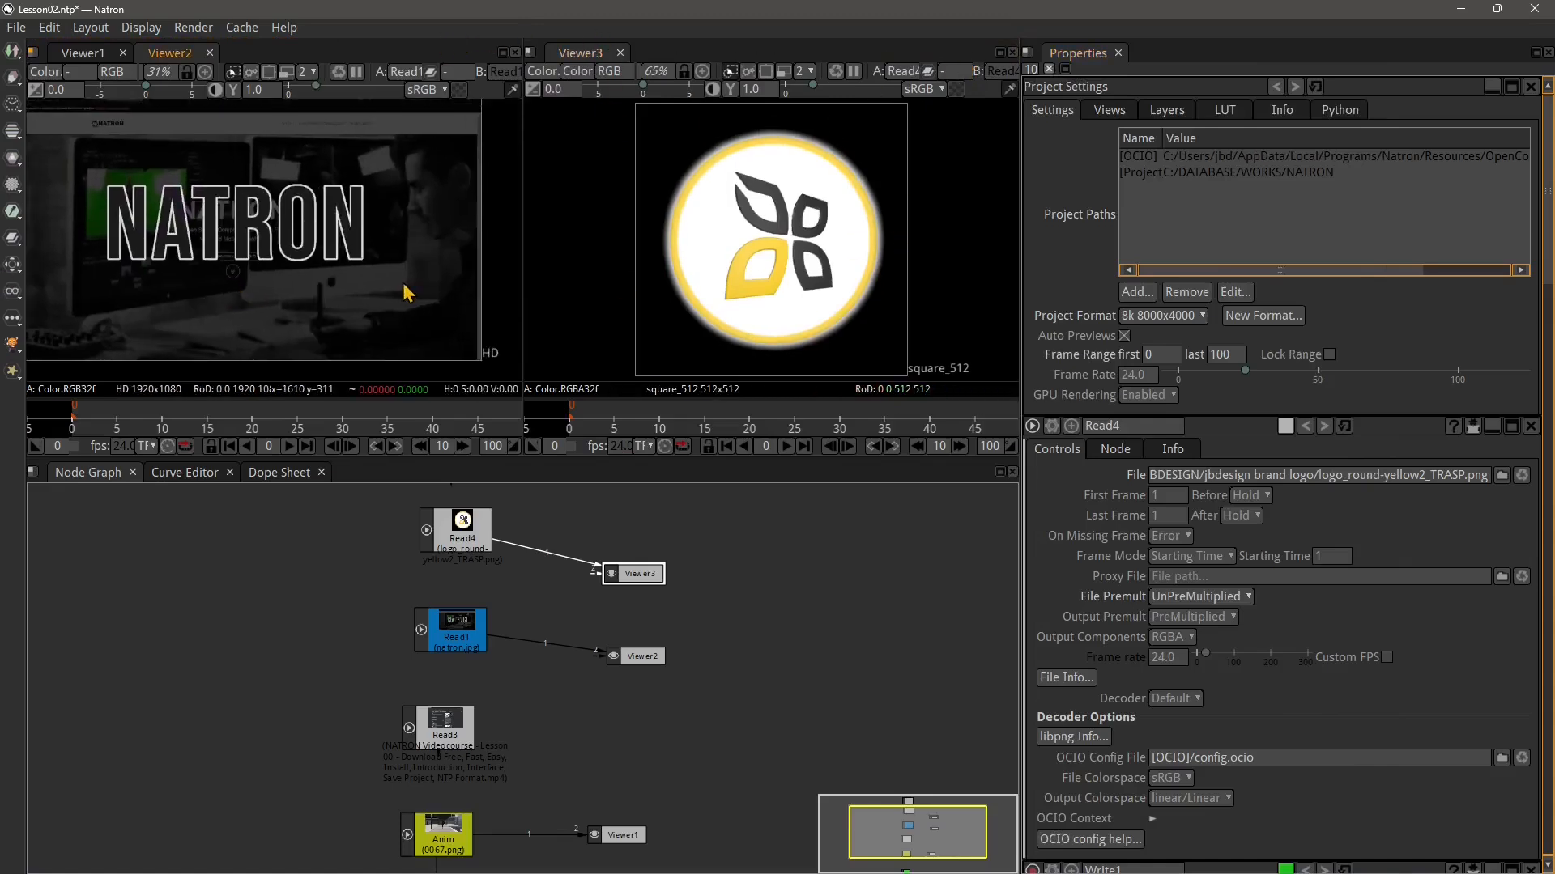
mouse_move(422, 282)
left_mouse_down()
mouse_move(432, 291)
mouse_move(341, 315)
left_mouse_up()
scroll(431, 293, "down", 2)
scroll(349, 311, "up", 1)
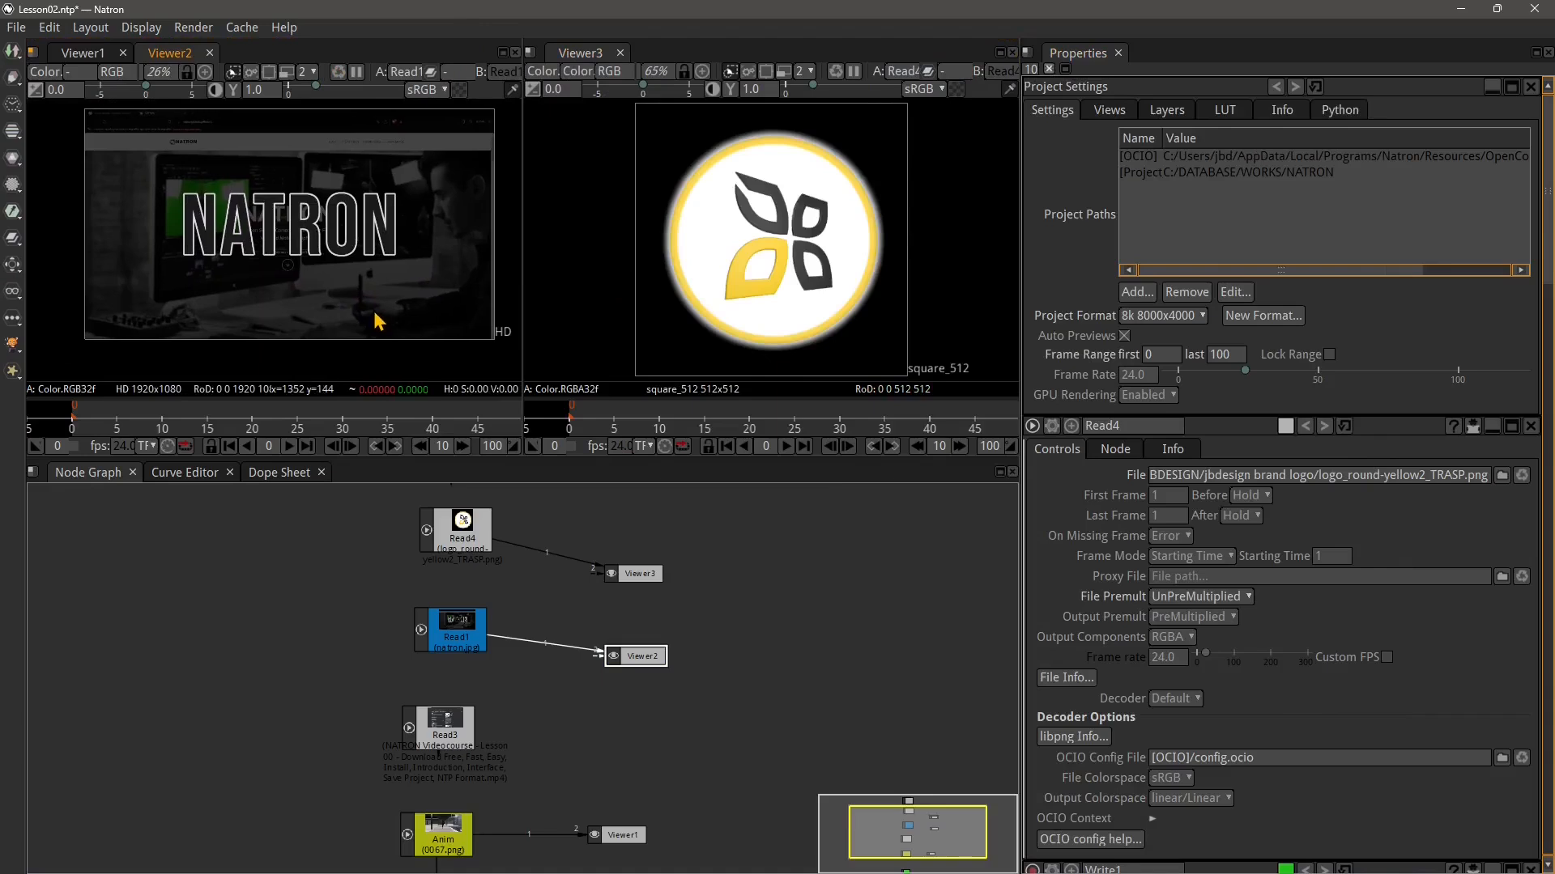
left_click(666, 573)
left_click_drag(788, 298, 752, 285)
scroll(770, 288, "down", 1)
scroll(763, 288, "up", 1)
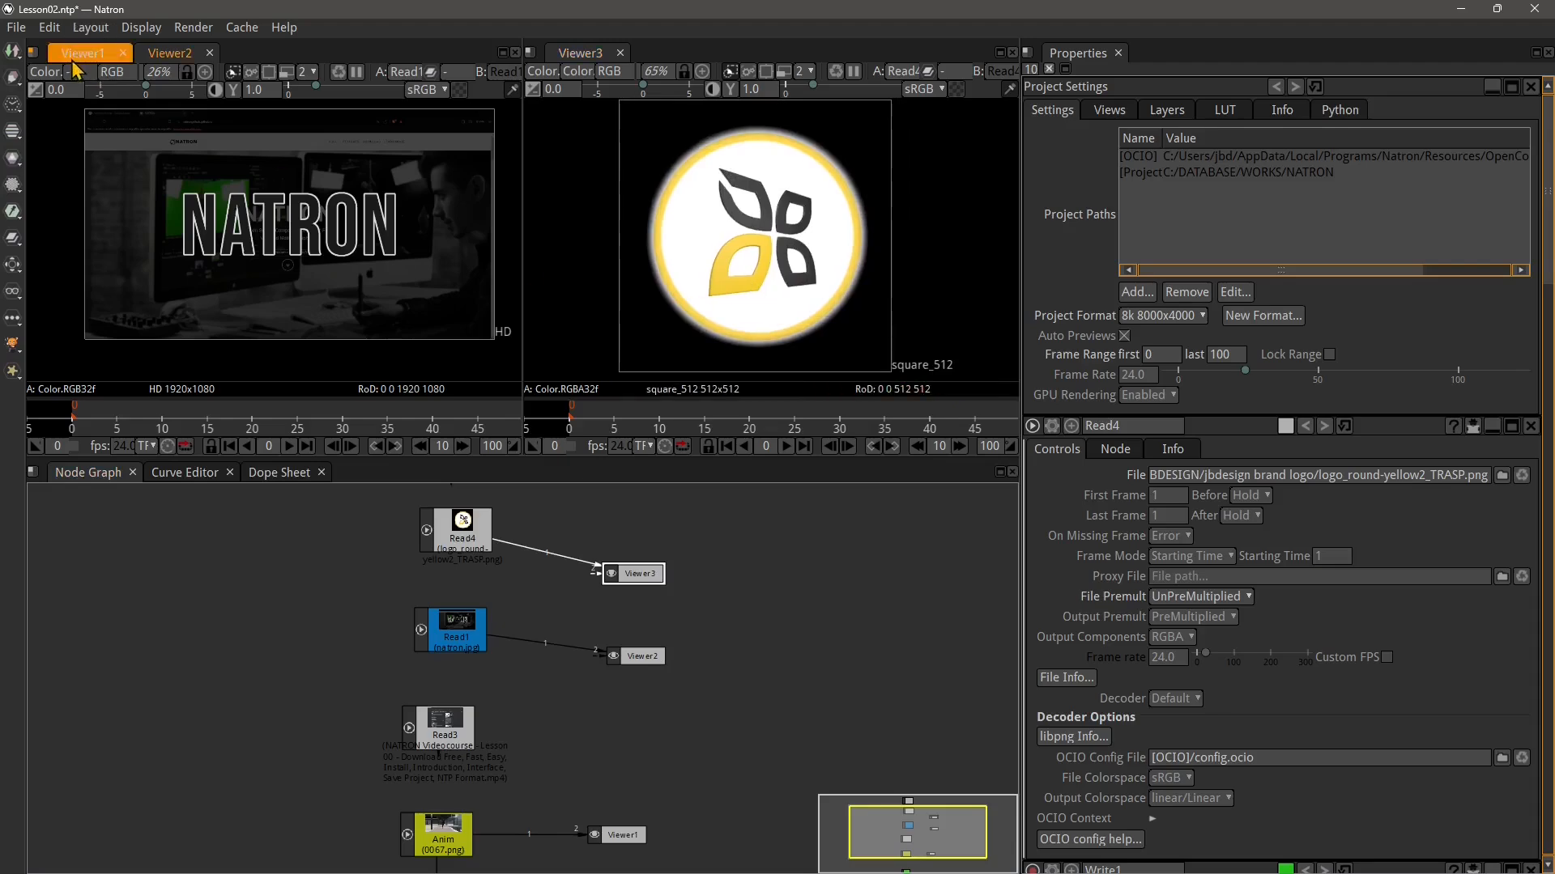
Dock Viewer1 as a third side-by-side viewer pane and enlarge the viewer area above the node graph
left_click_drag(75, 70, 992, 59)
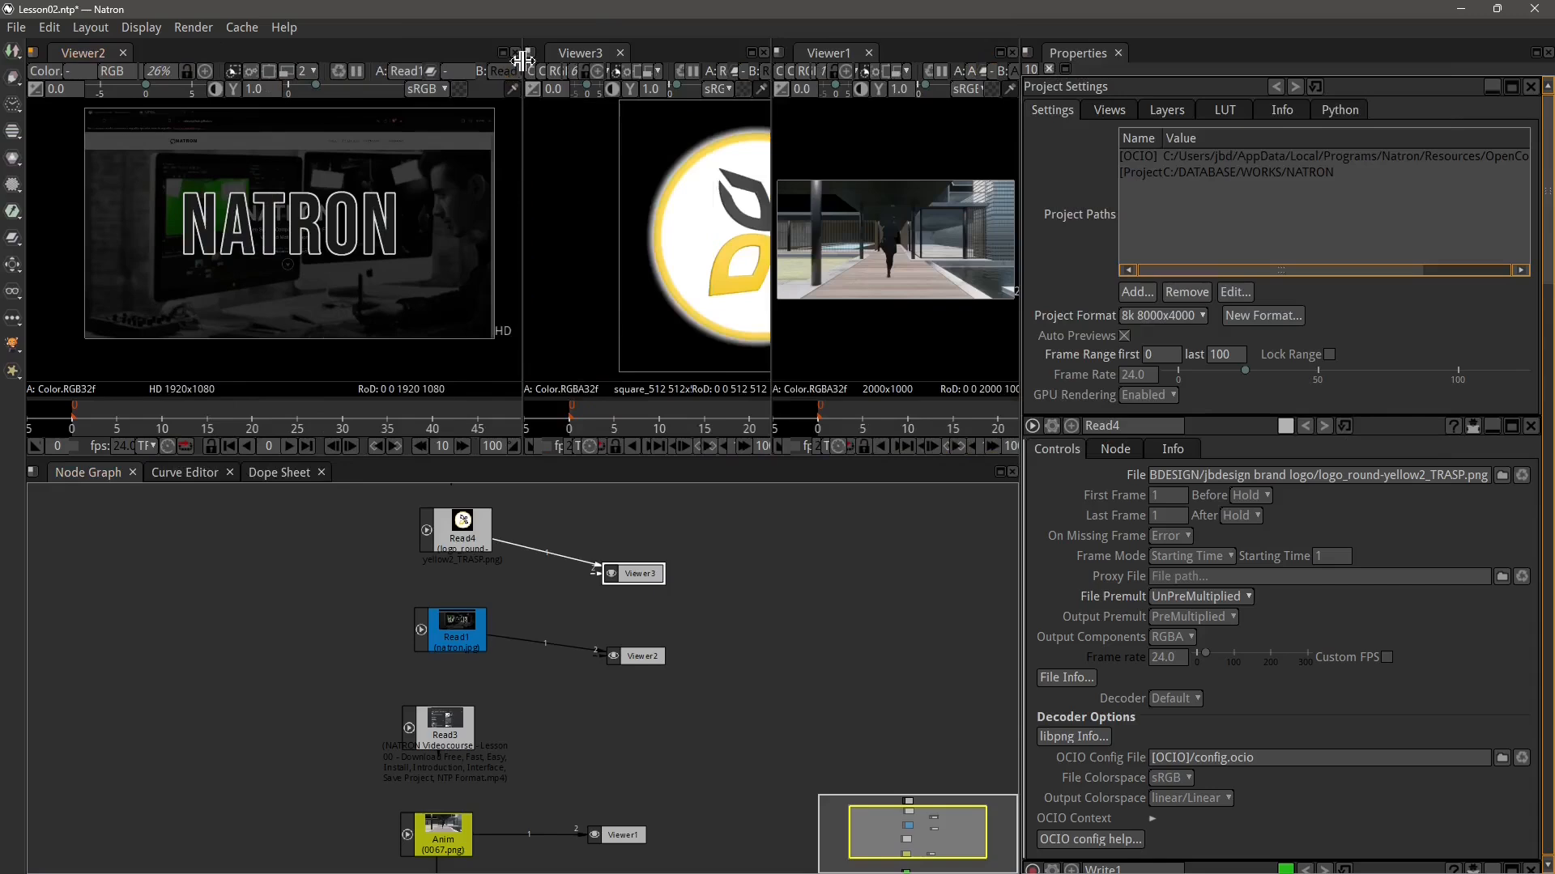
left_click_drag(520, 114, 326, 156)
scroll(222, 259, "down", 1)
left_click_drag(235, 261, 179, 281)
scroll(186, 271, "down", 1)
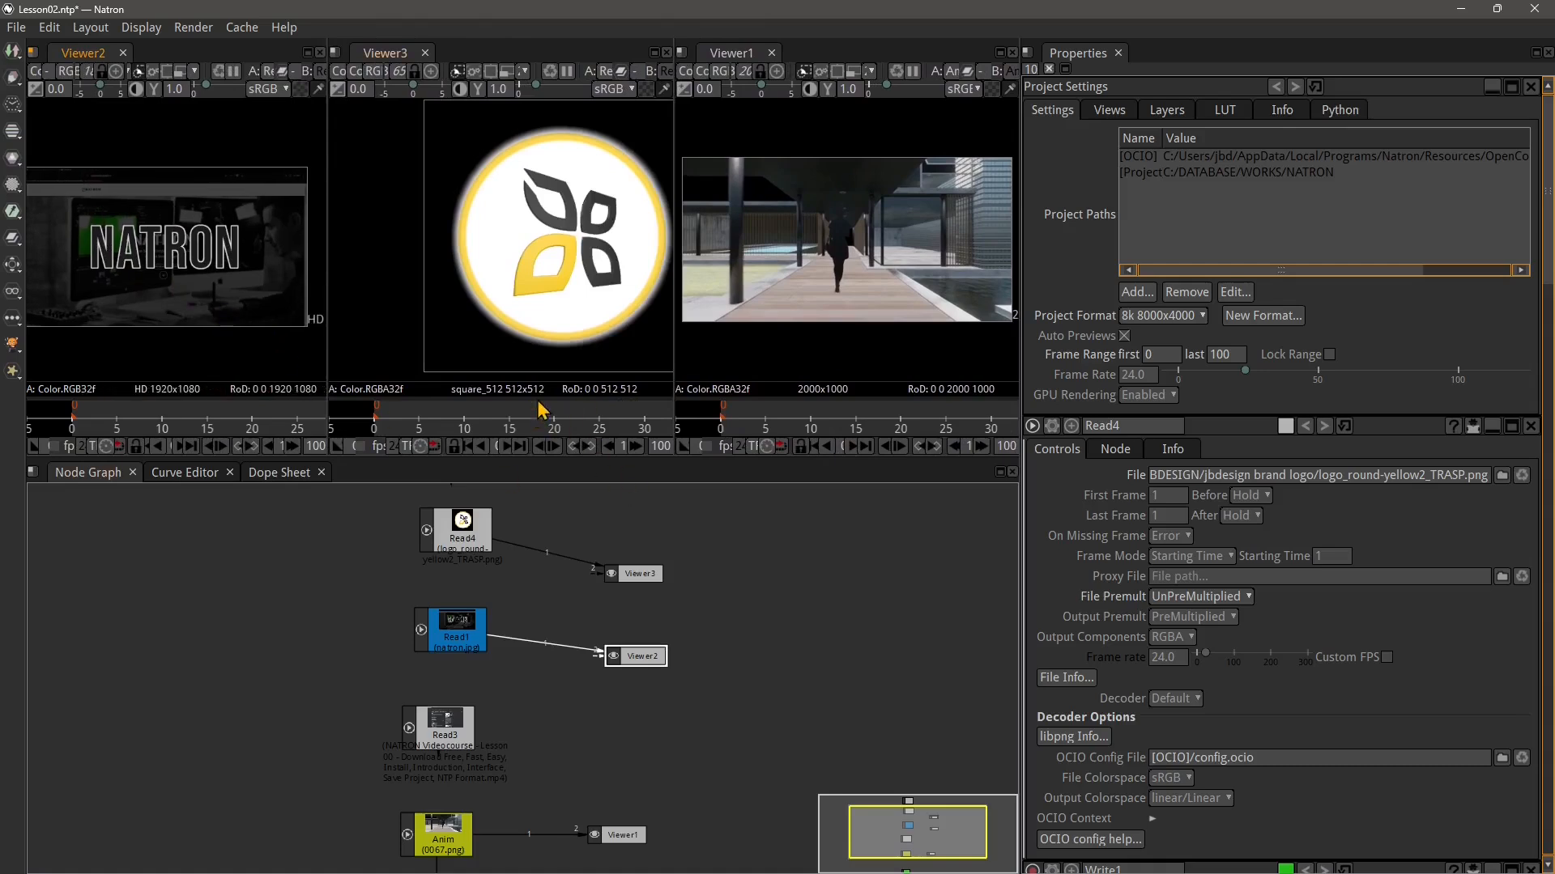
left_click_drag(527, 460, 527, 601)
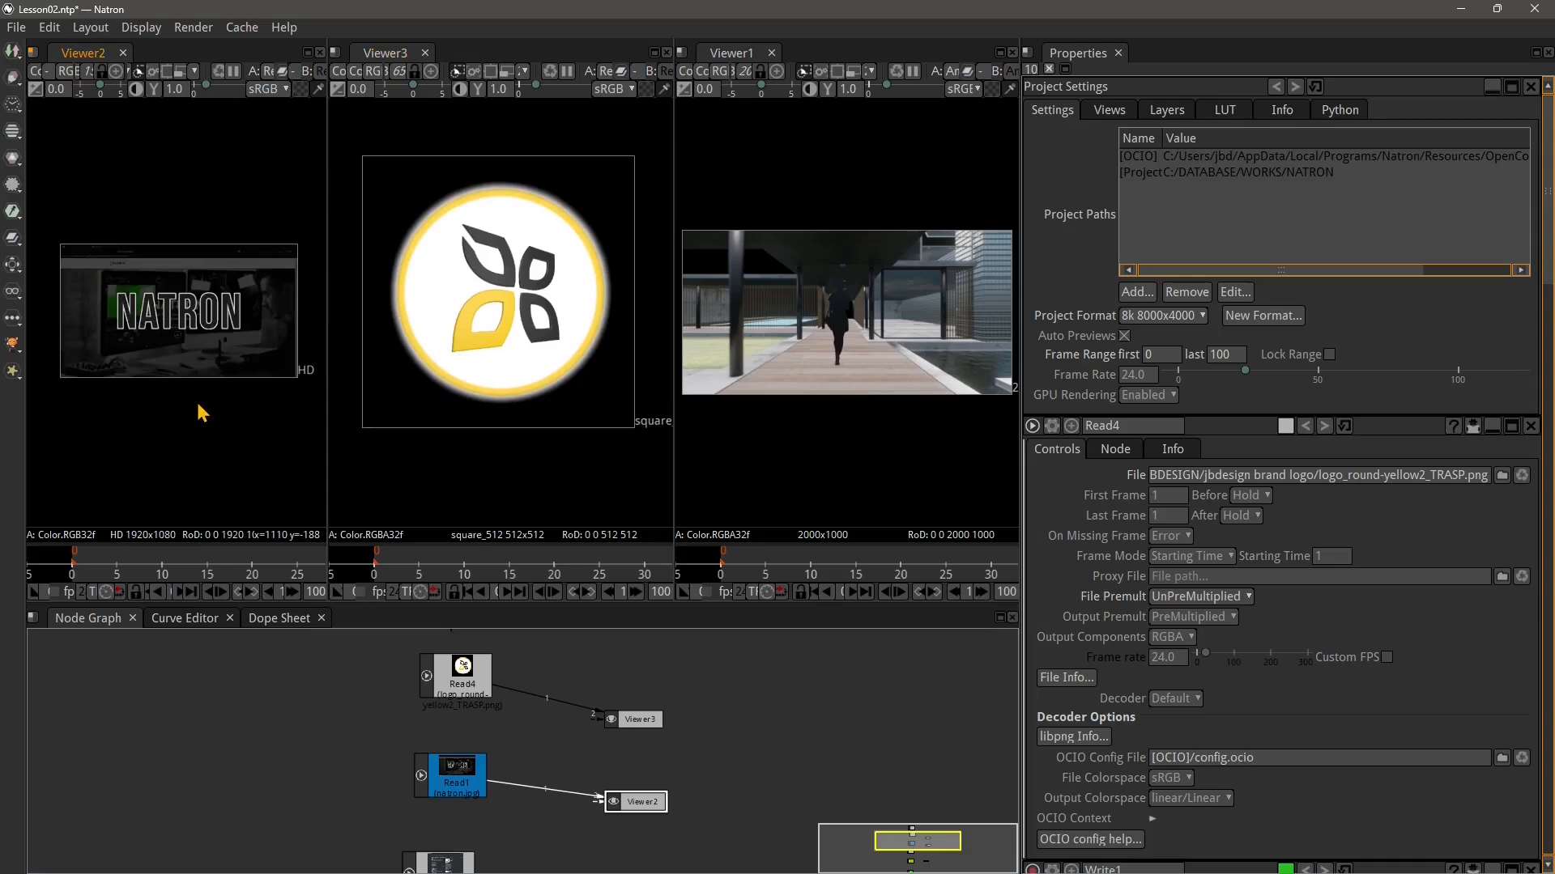
scroll(209, 402, "down", 1)
scroll(821, 392, "down", 2)
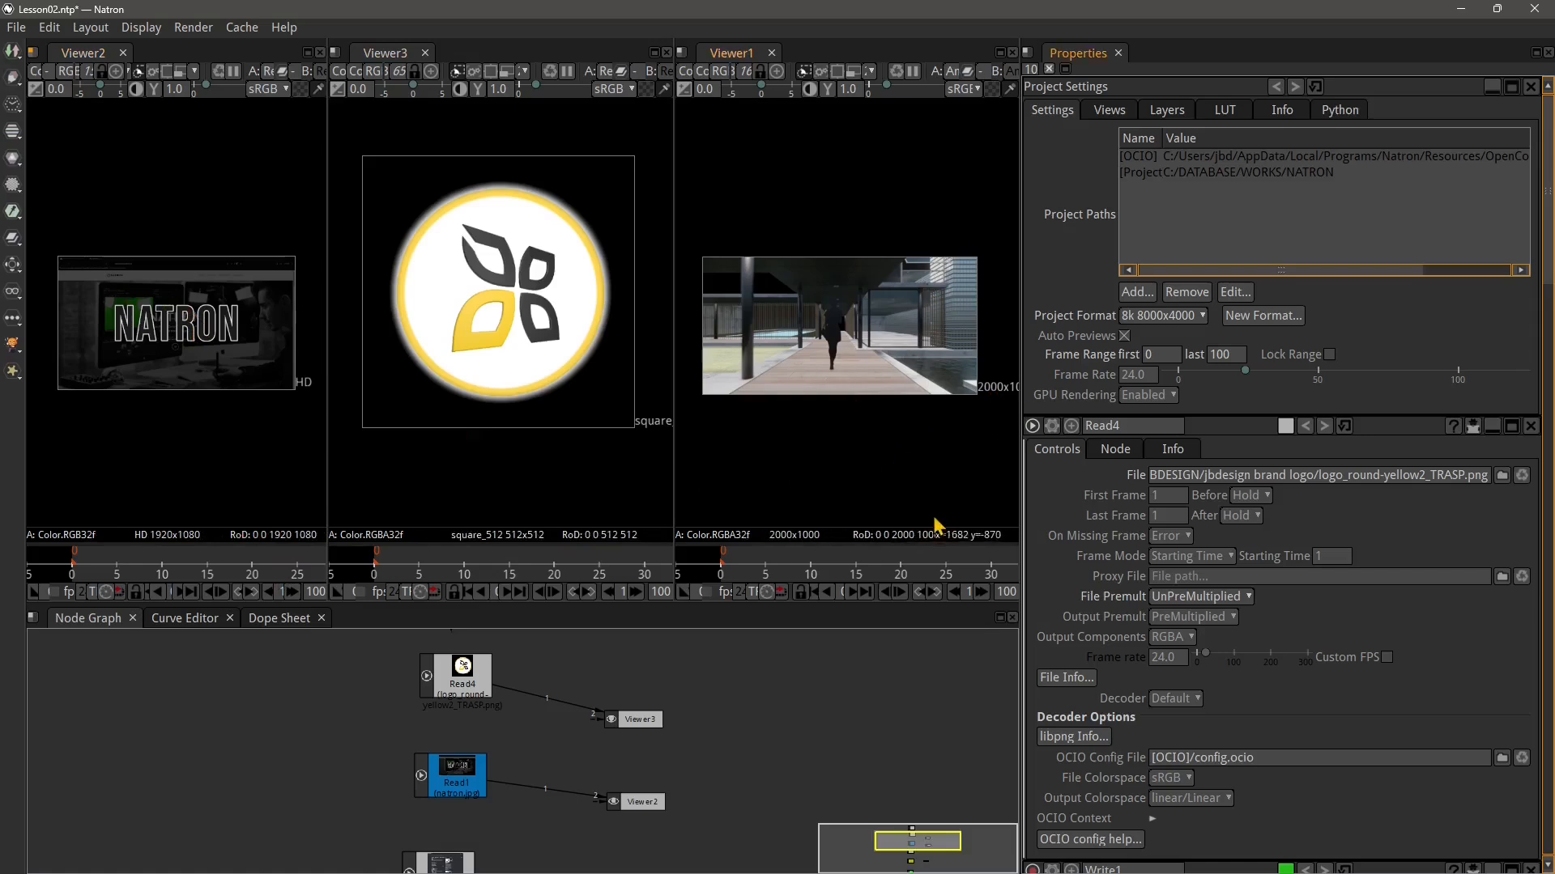
scroll(544, 451, "down", 2)
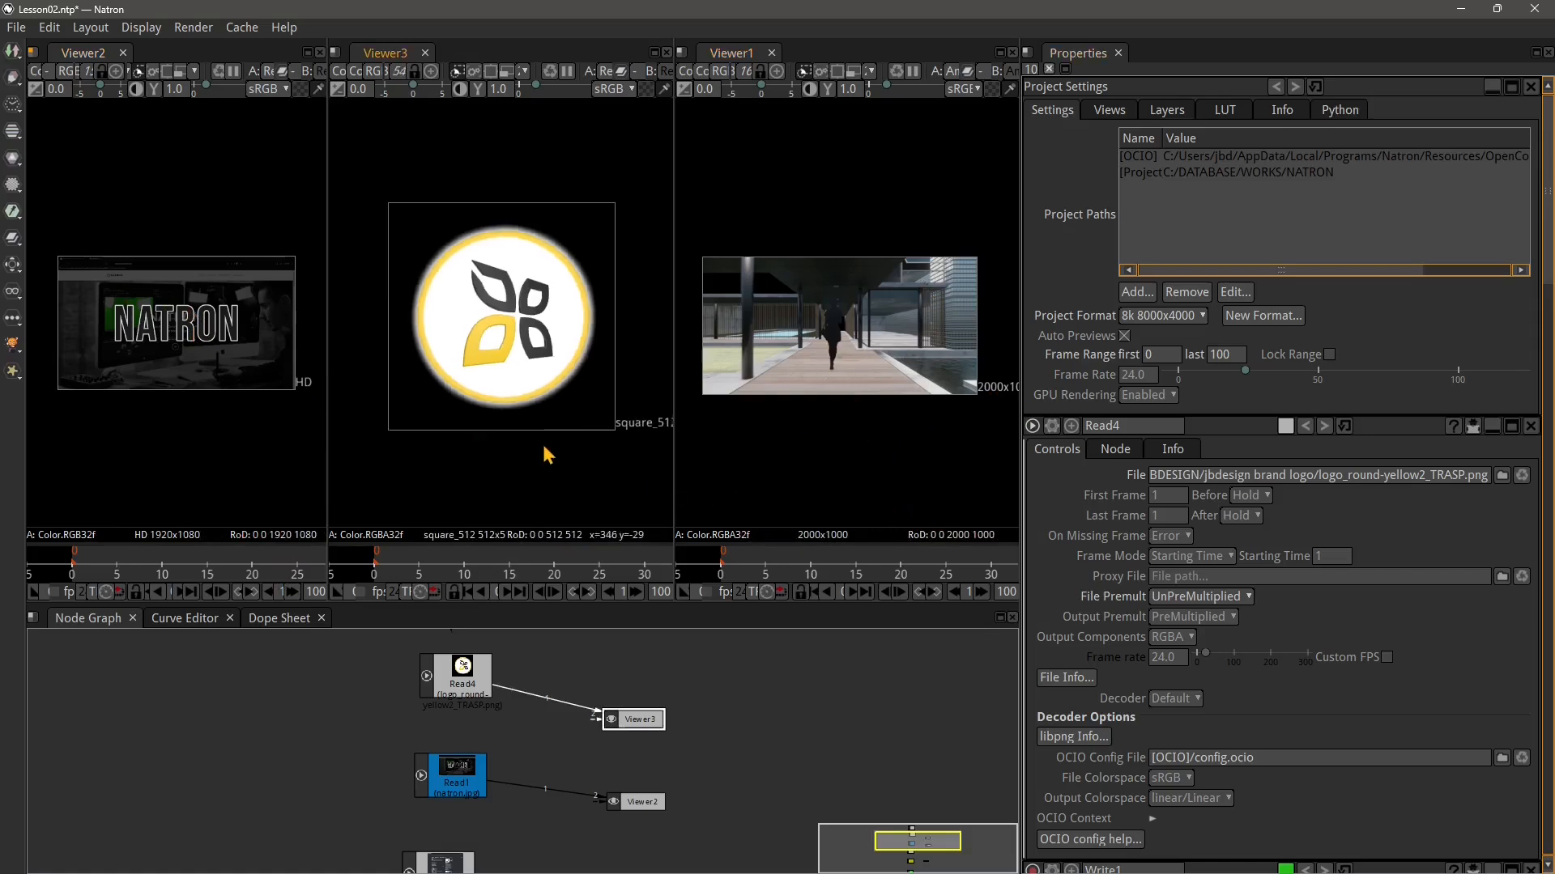
Widen the viewer area by moving the divider between the viewers and the Properties panel
left_click_drag(544, 452, 538, 434)
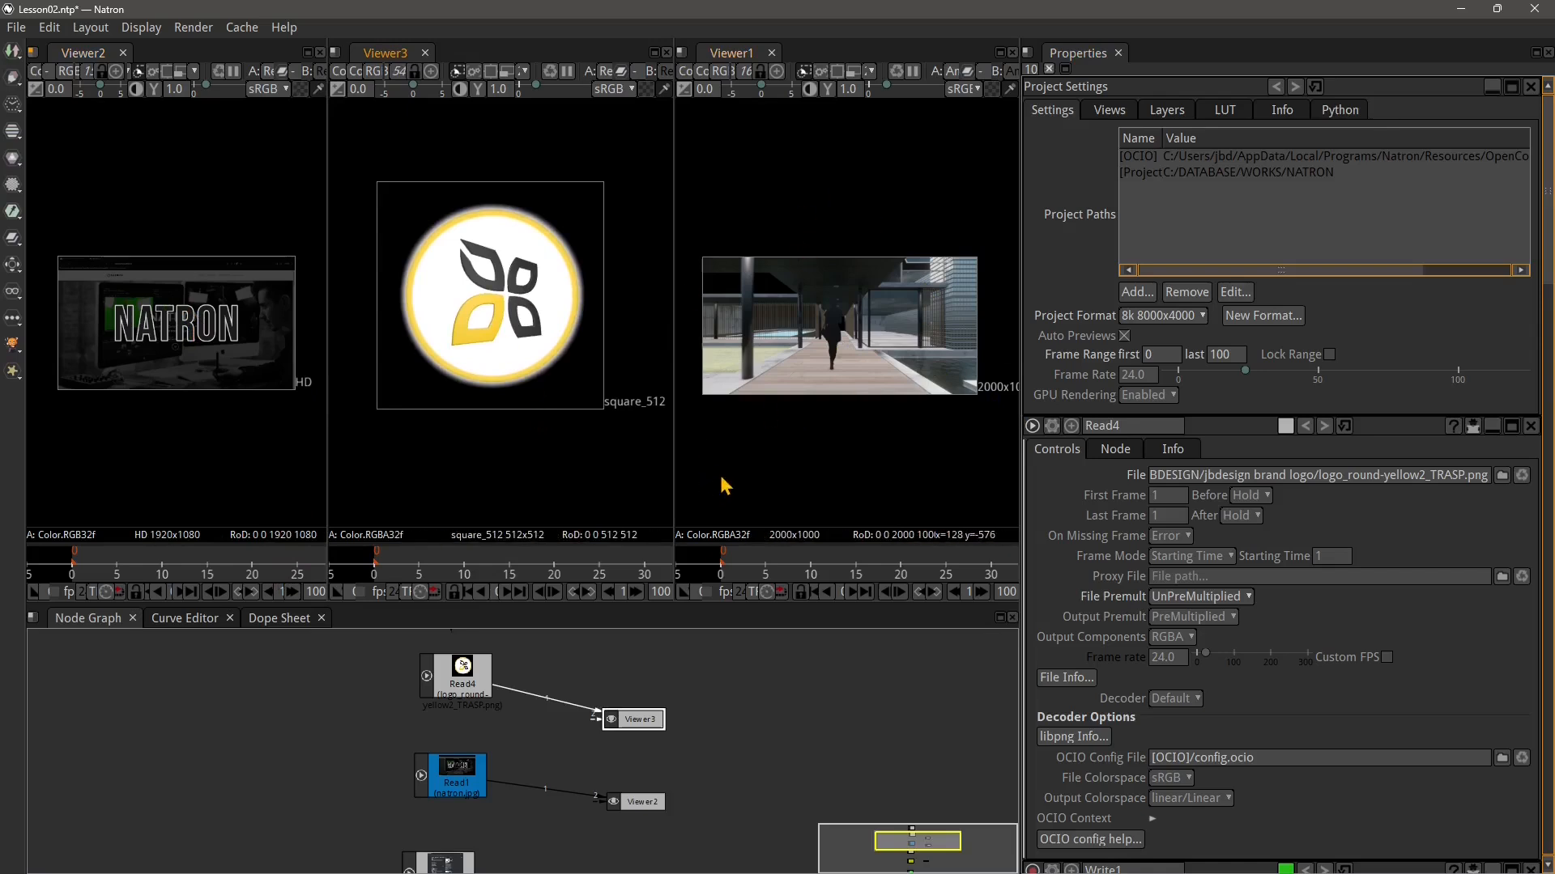
scroll(707, 690, "down", 1)
left_click_drag(692, 799, 683, 795)
left_click_drag(676, 686, 663, 648)
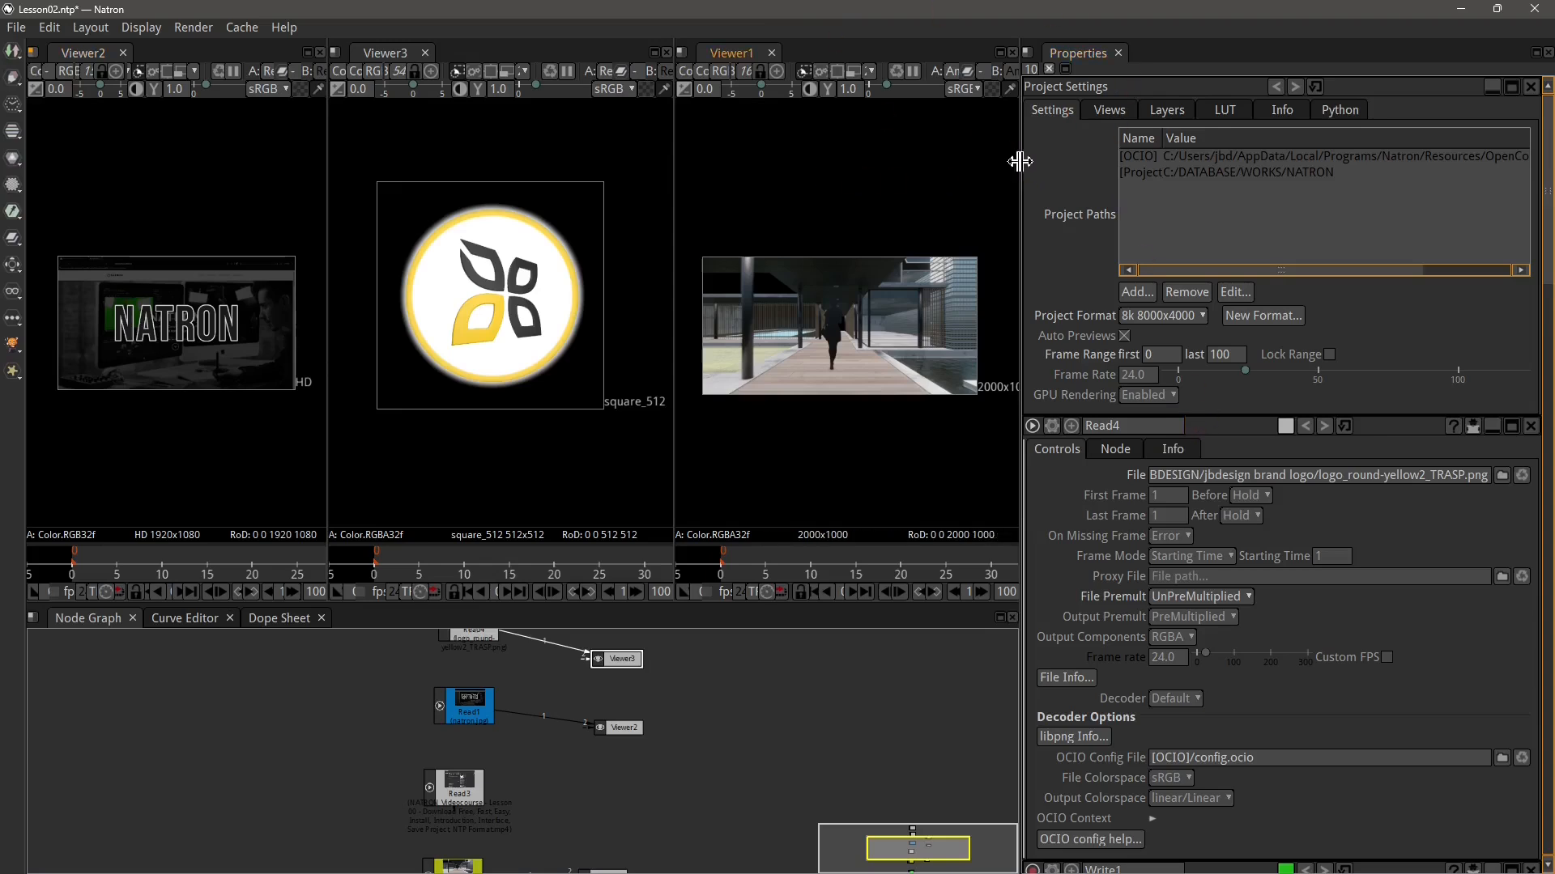
left_click_drag(1019, 162, 1097, 175)
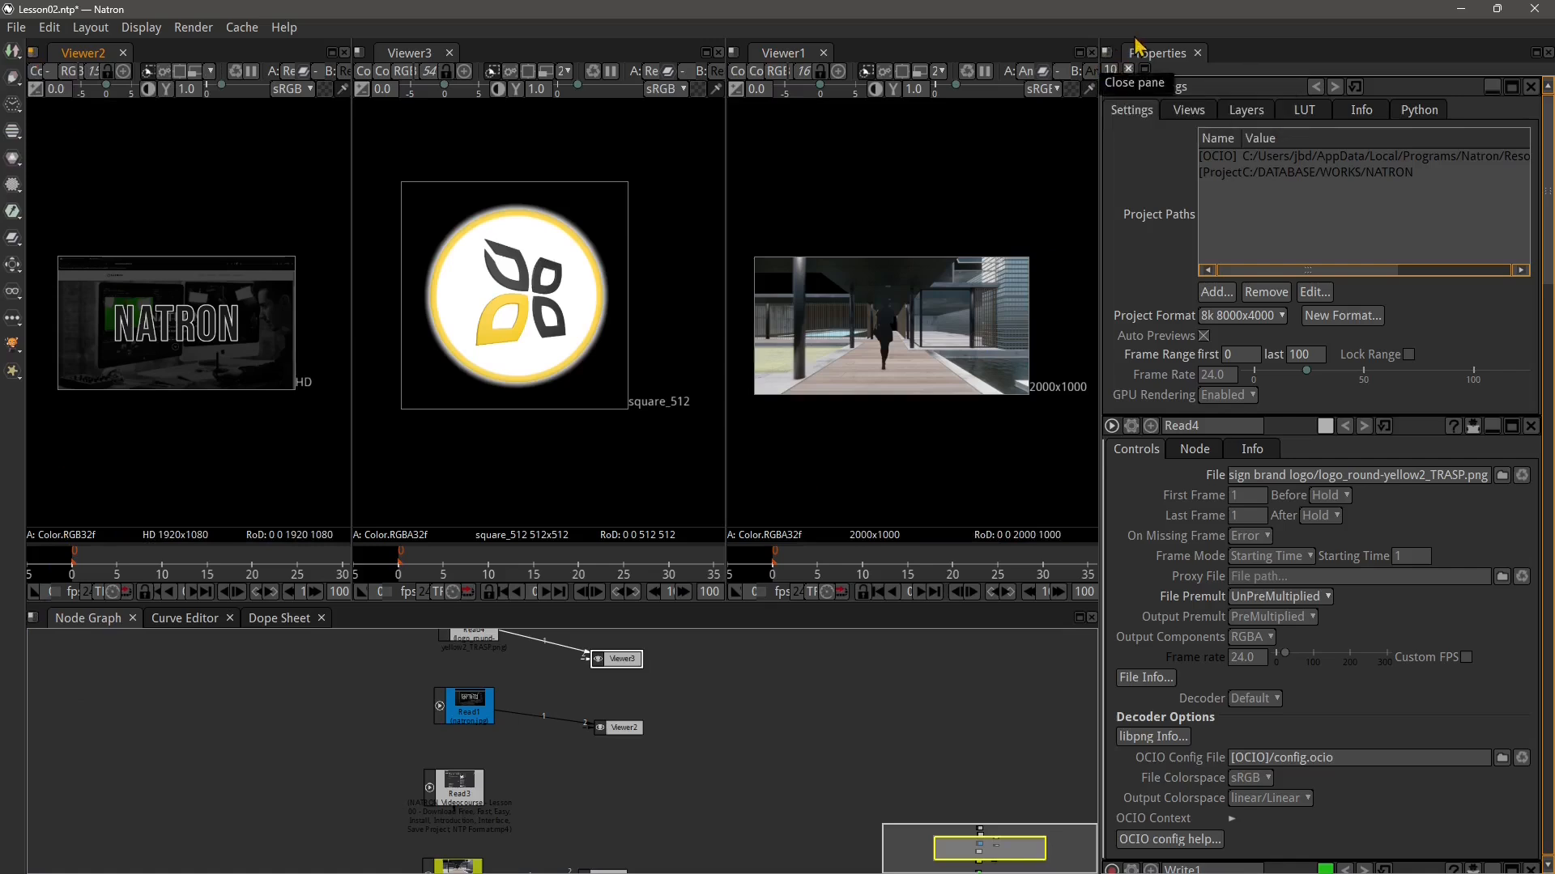
left_click(34, 54)
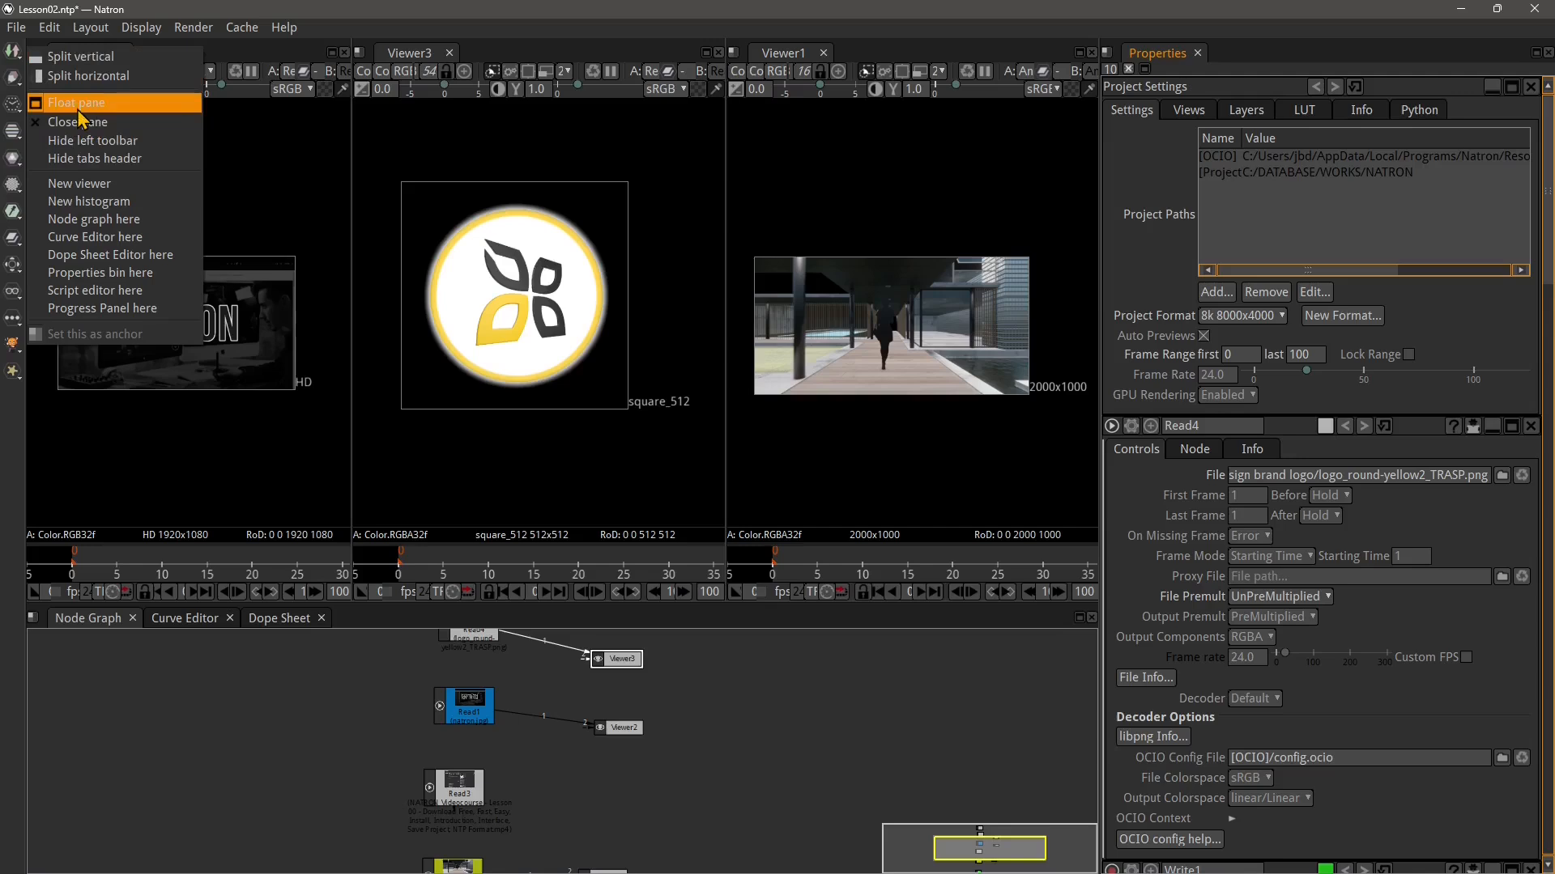
left_click(33, 620)
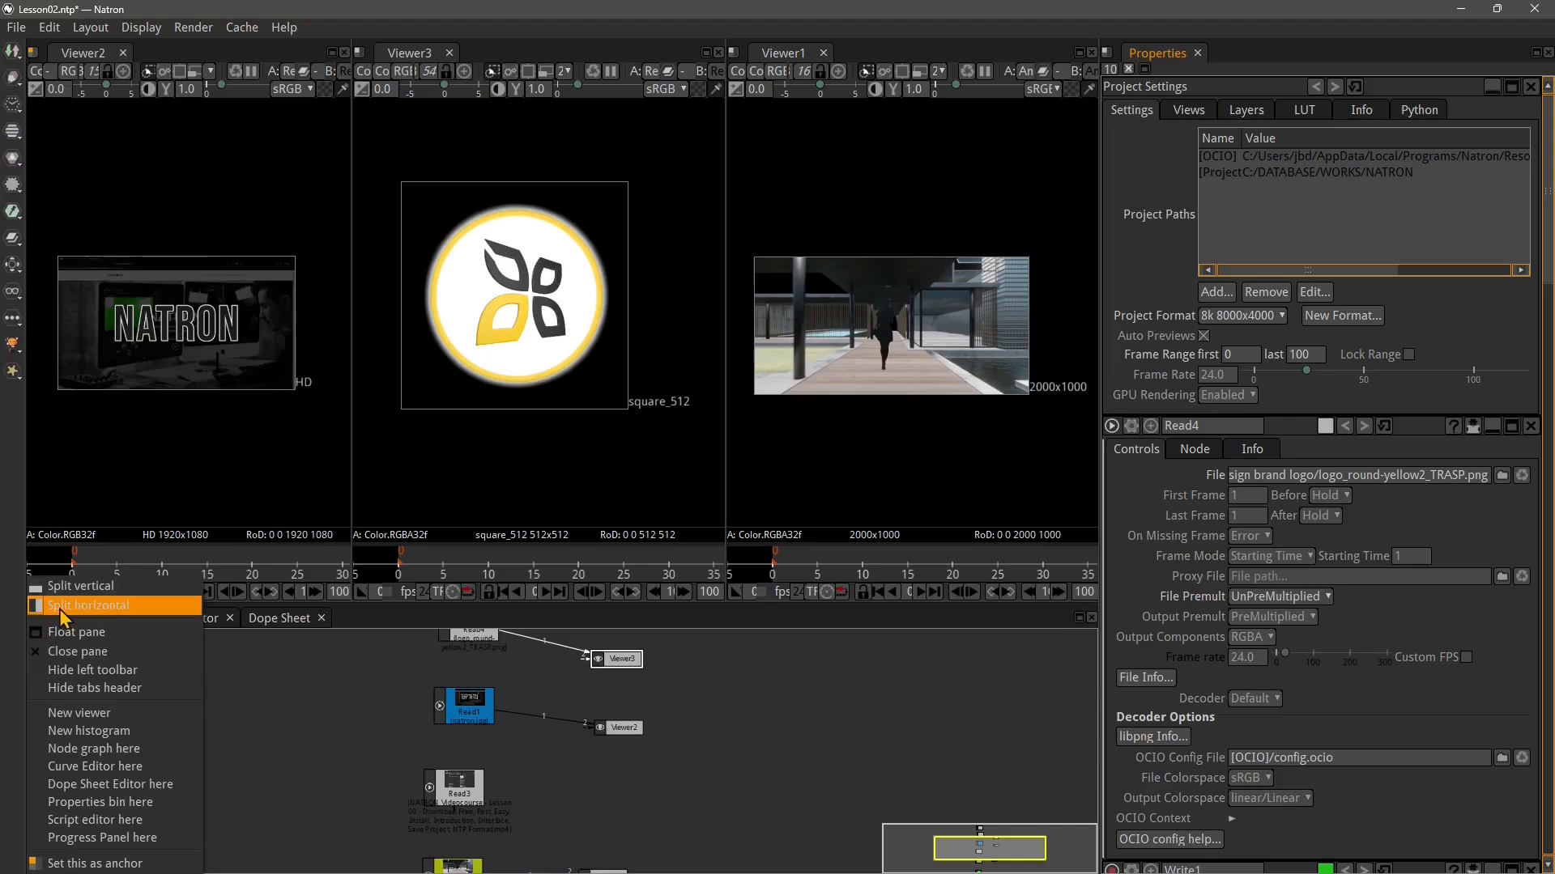
left_click(64, 607)
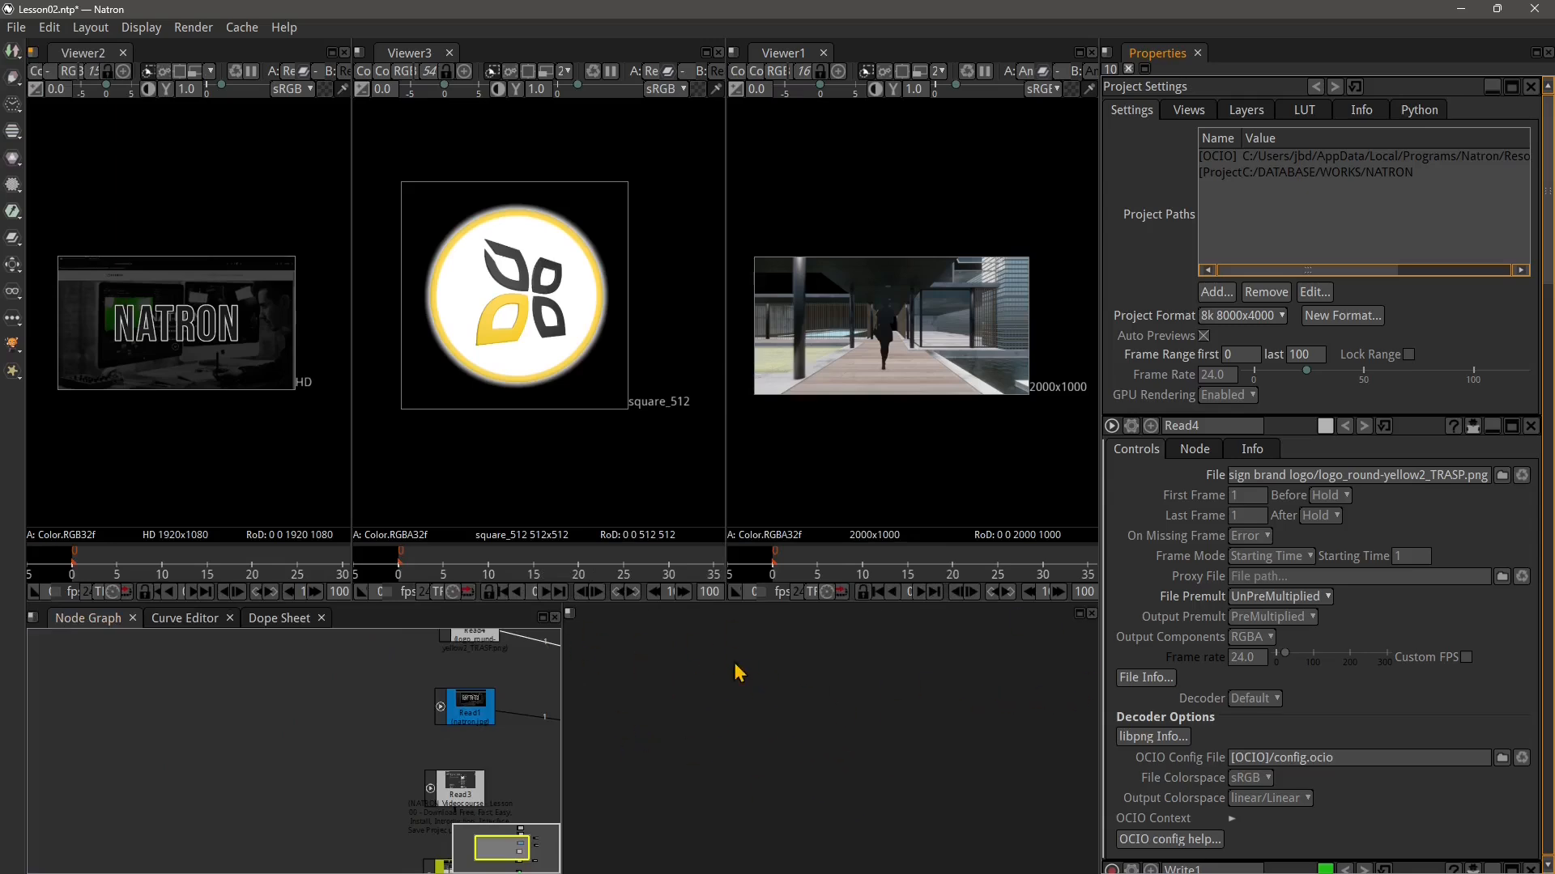
left_click(570, 614)
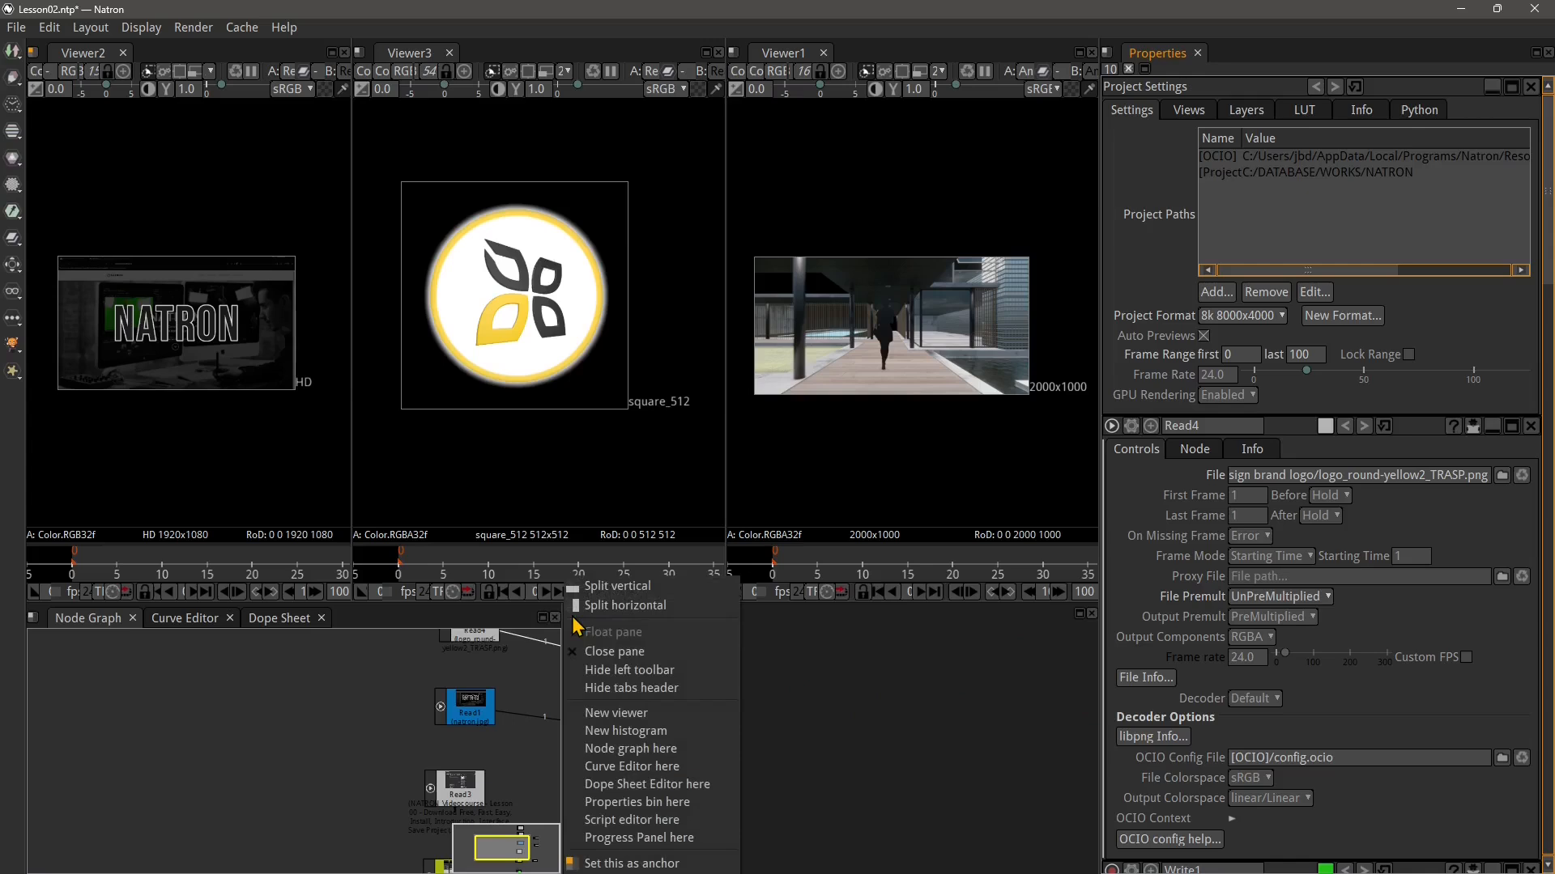
left_click(621, 657)
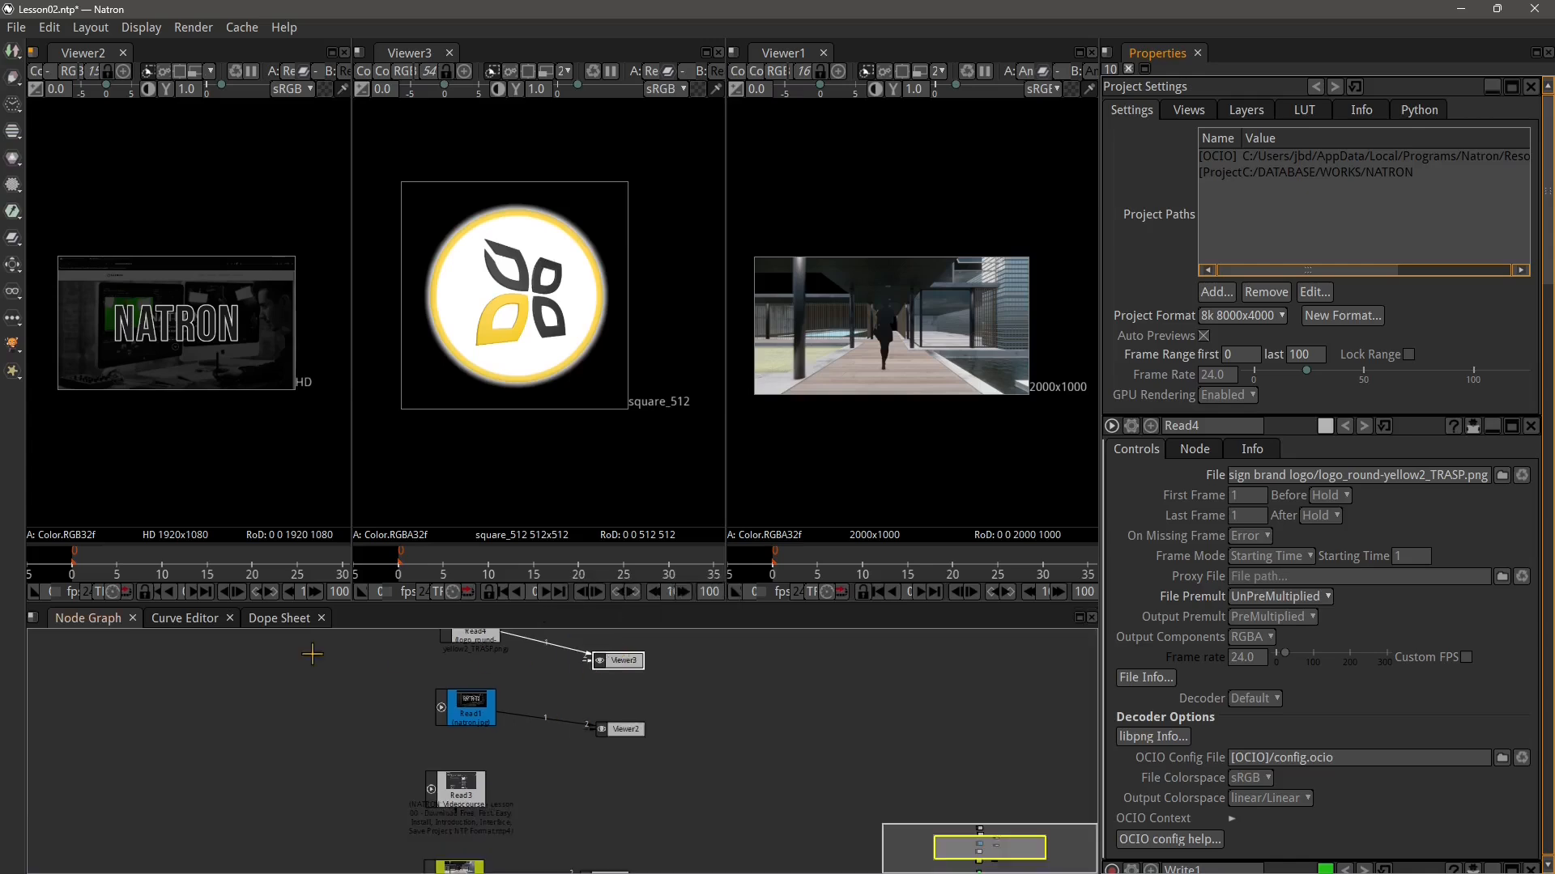
Float the Node Graph pane as a separate window
left_click(32, 618)
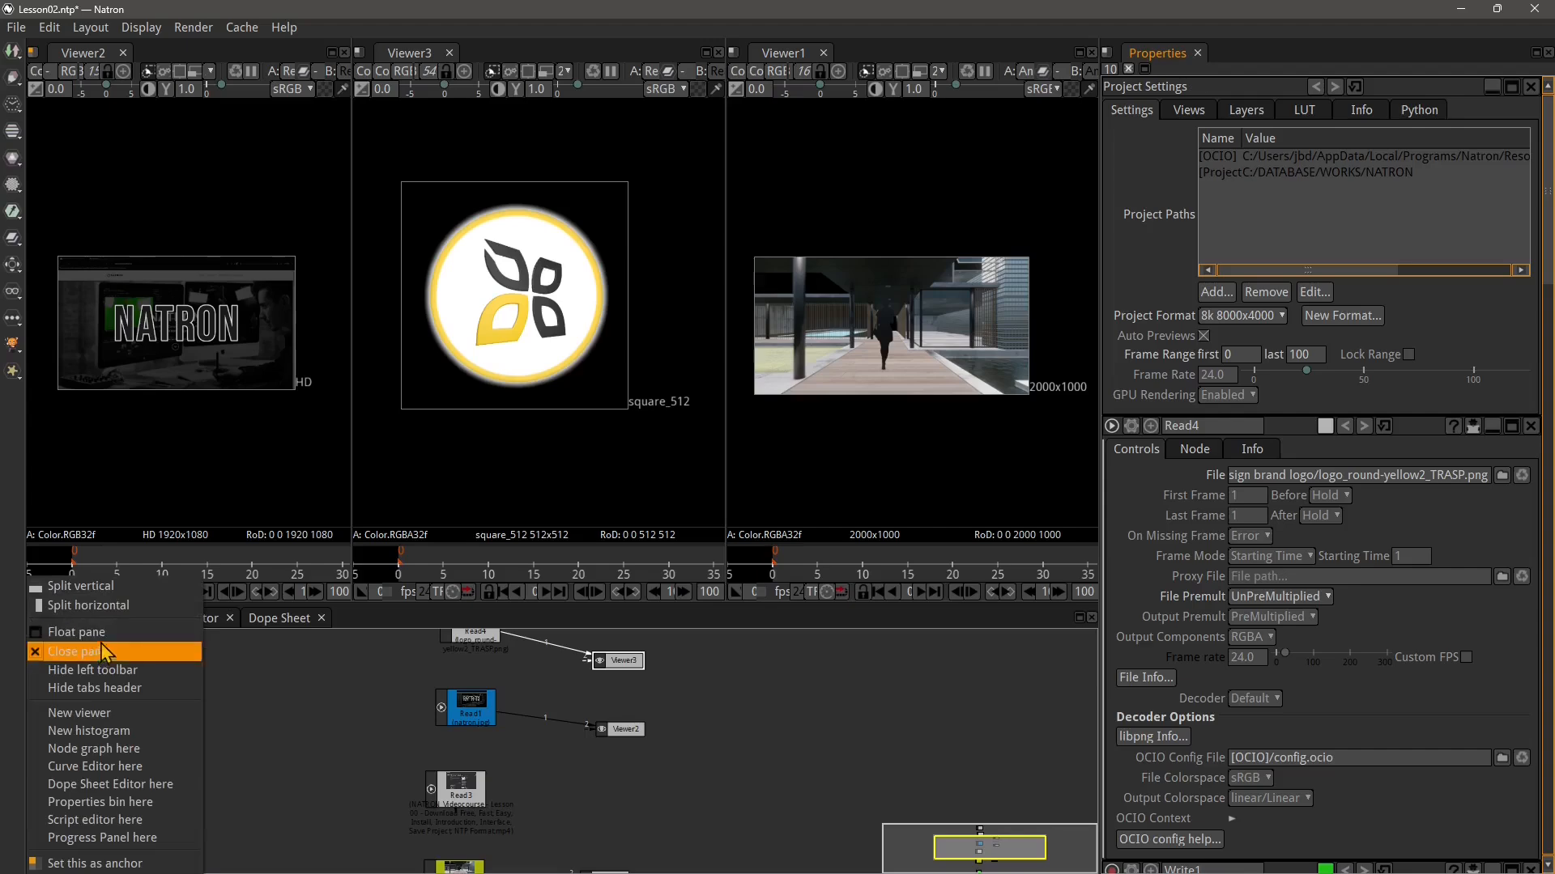
left_click(73, 631)
left_click_drag(585, 280, 446, 290)
scroll(483, 487, "down", 4)
scroll(510, 471, "up", 1)
left_click_drag(558, 500, 600, 466)
scroll(632, 538, "down", 2)
scroll(622, 444, "up", 1)
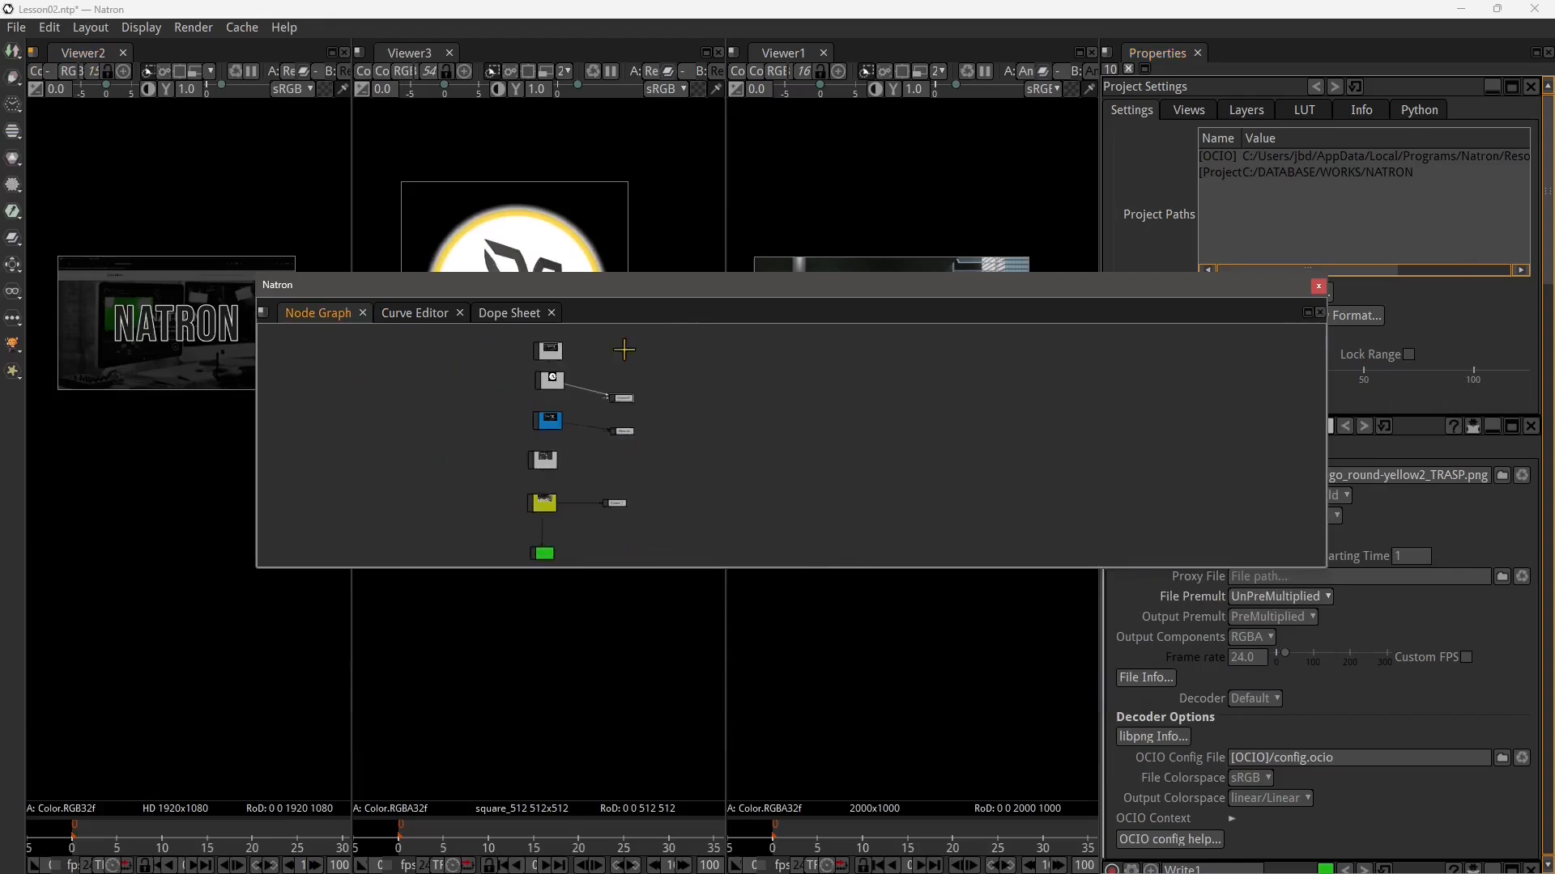
left_click_drag(611, 285, 580, 311)
Dock the Node Graph tab at the far right of the main window and close the floating window
left_click_drag(284, 326, 1539, 809)
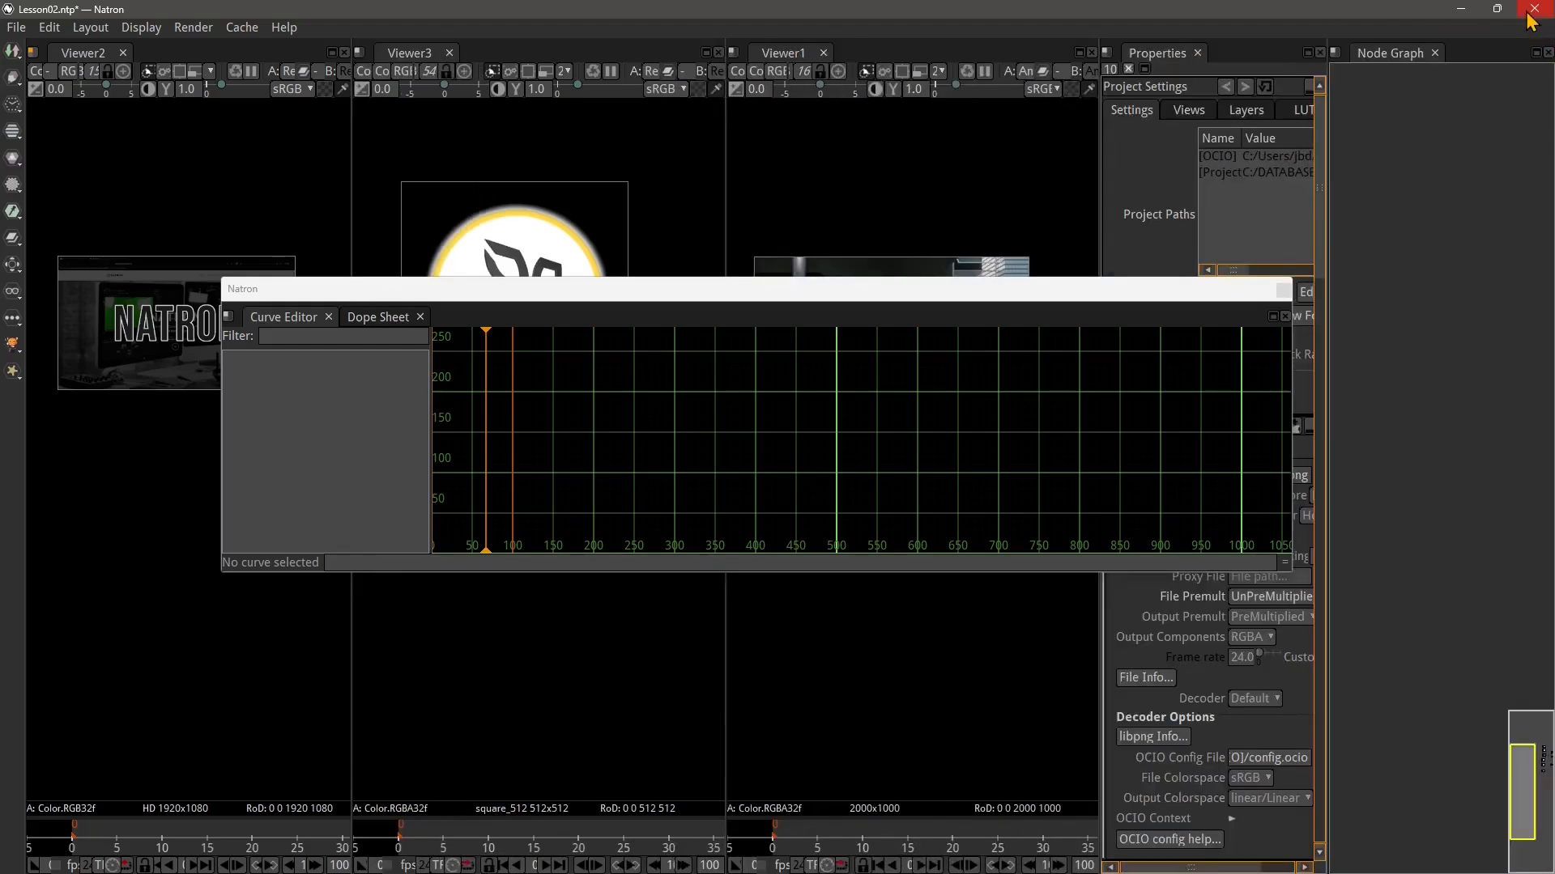
left_click(1283, 289)
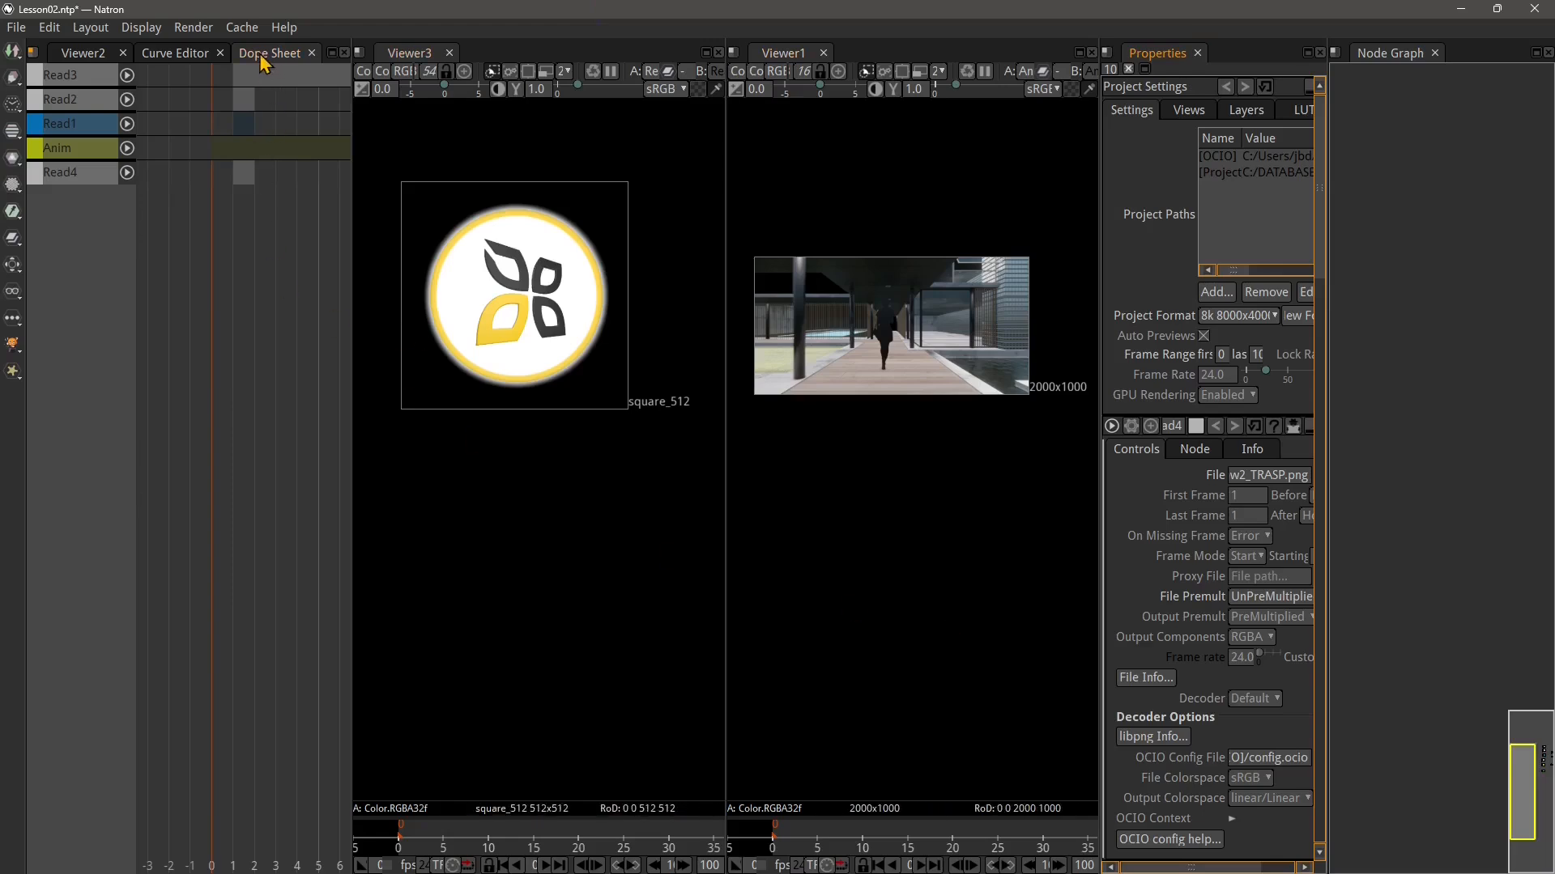
Export the current layout as customlayout
left_click(212, 55)
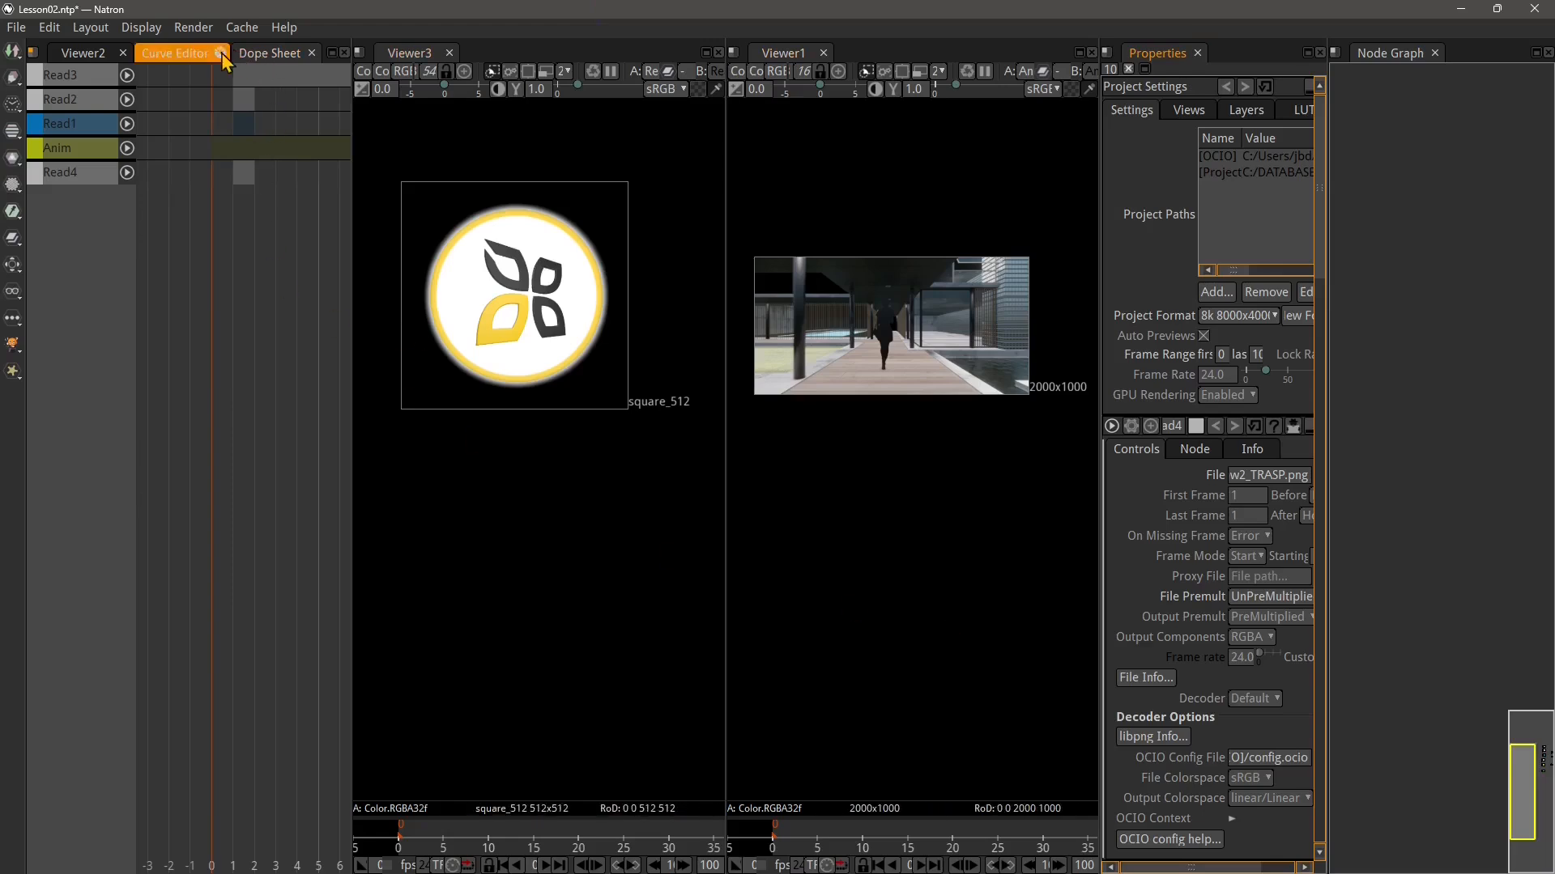
left_click(86, 31)
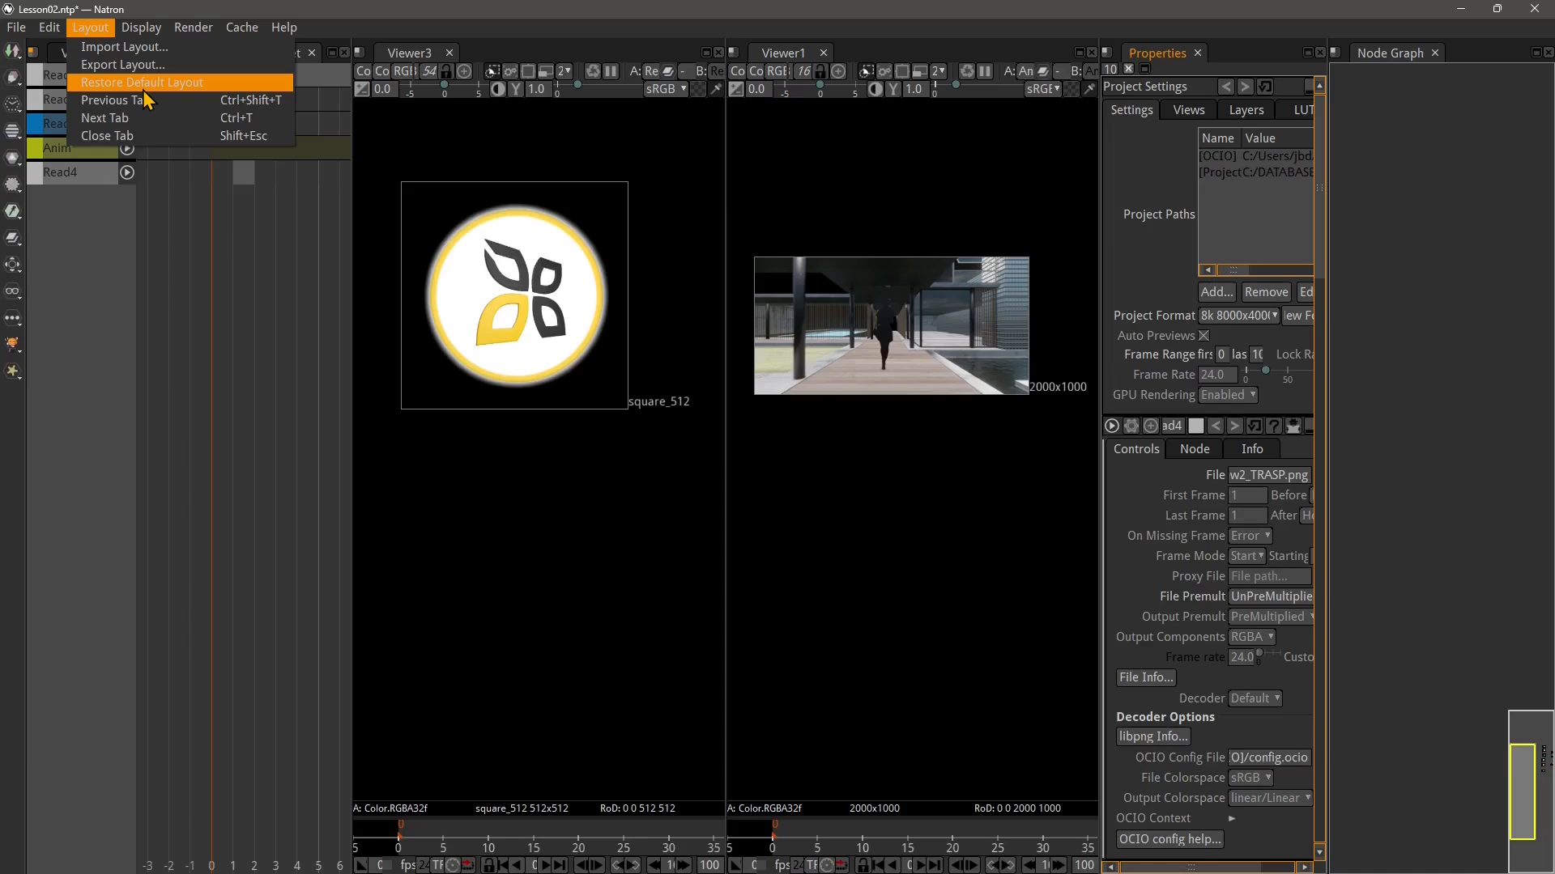
left_click(113, 65)
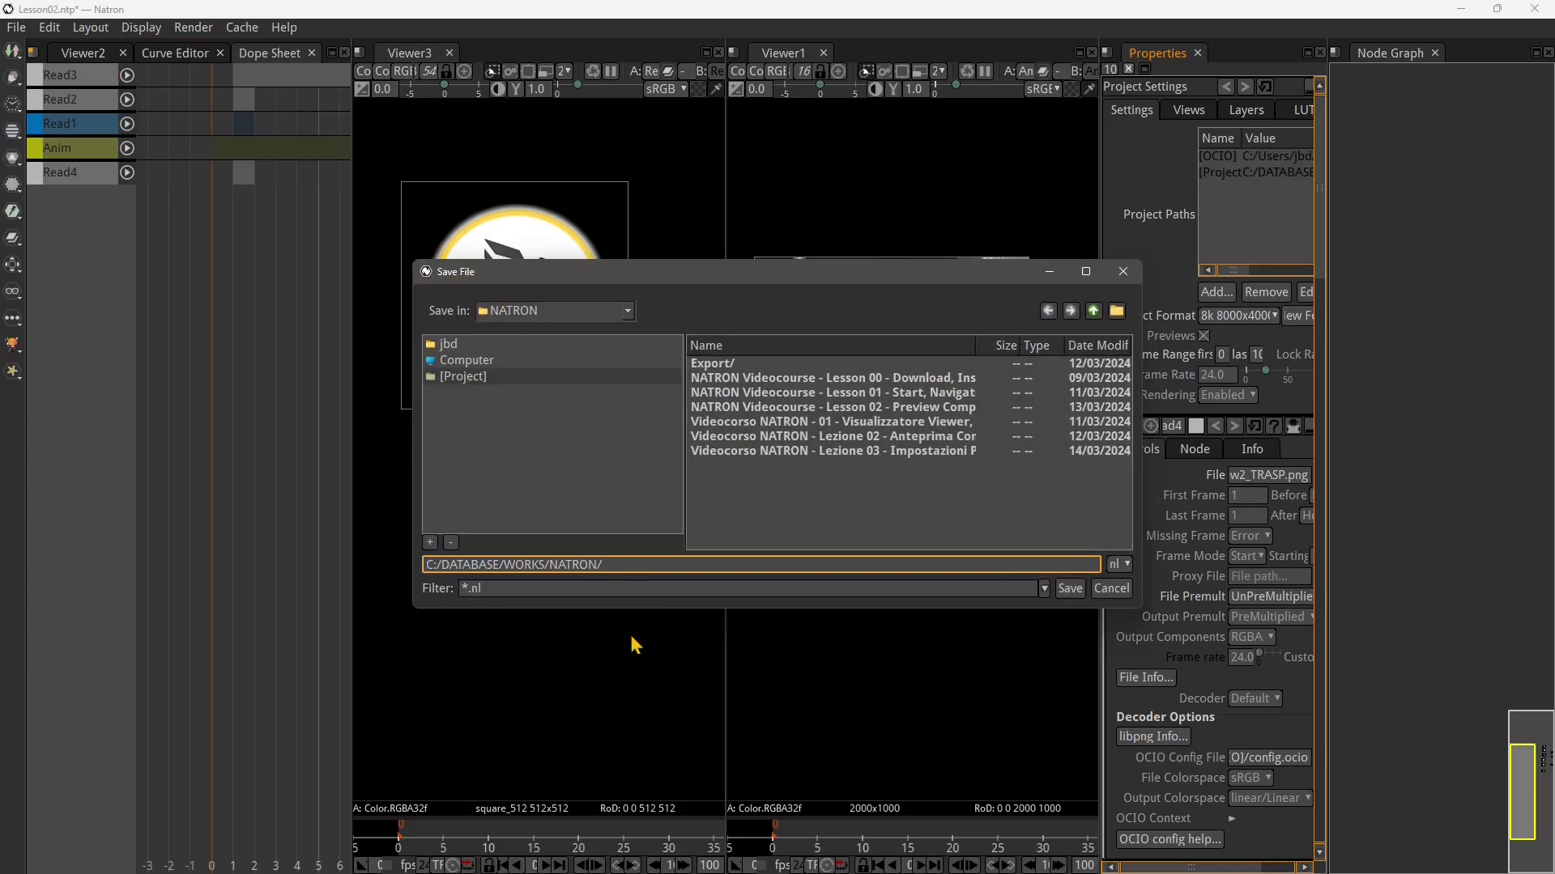
type("customlayout")
left_click(1070, 588)
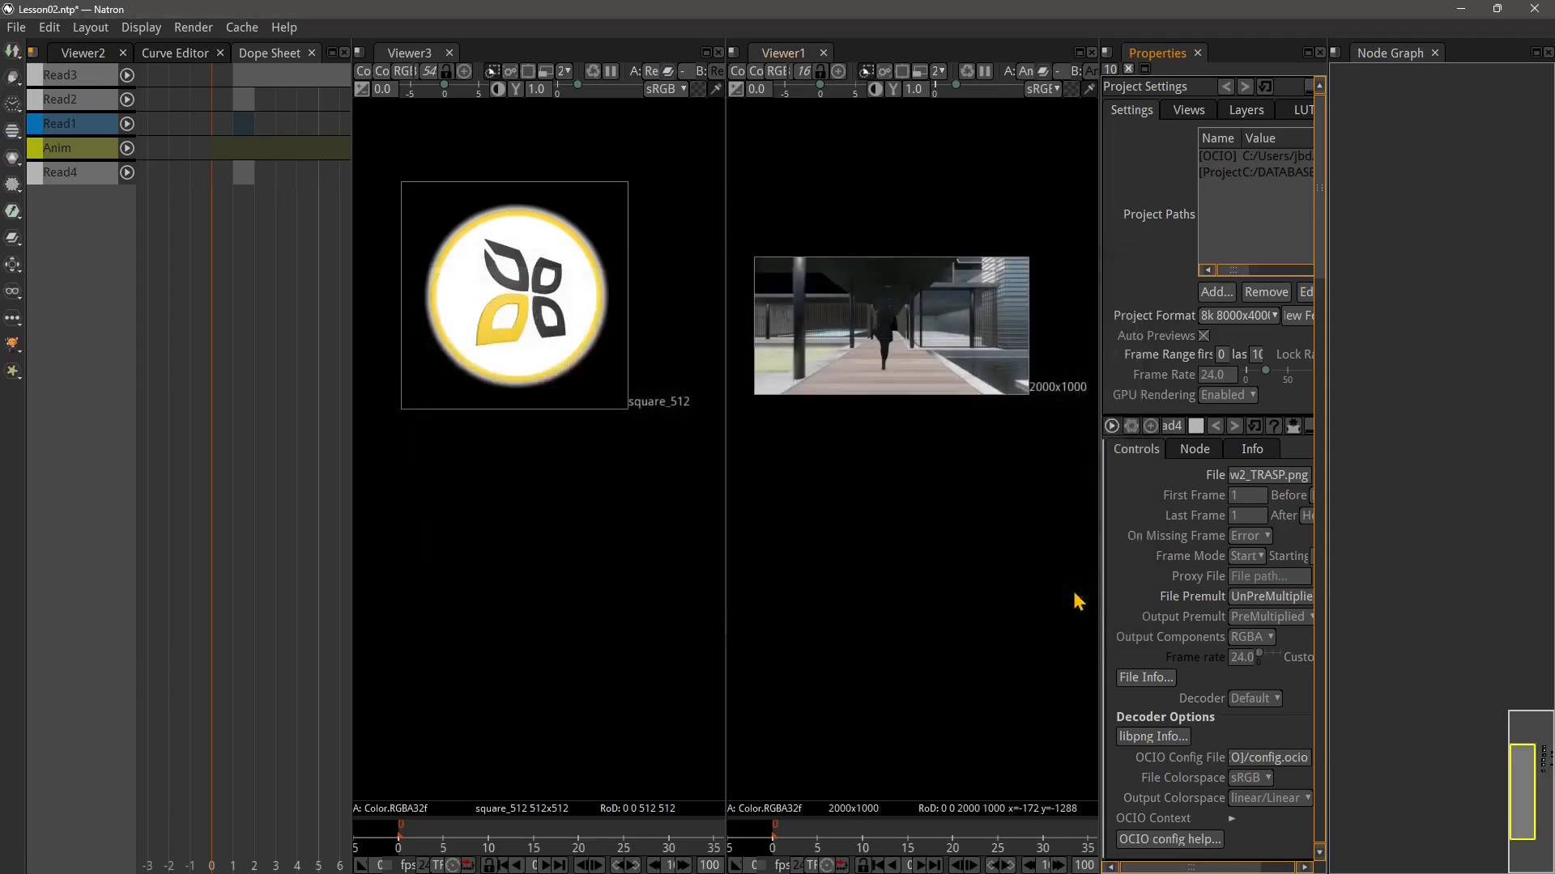
Restore the default layout
left_click(99, 29)
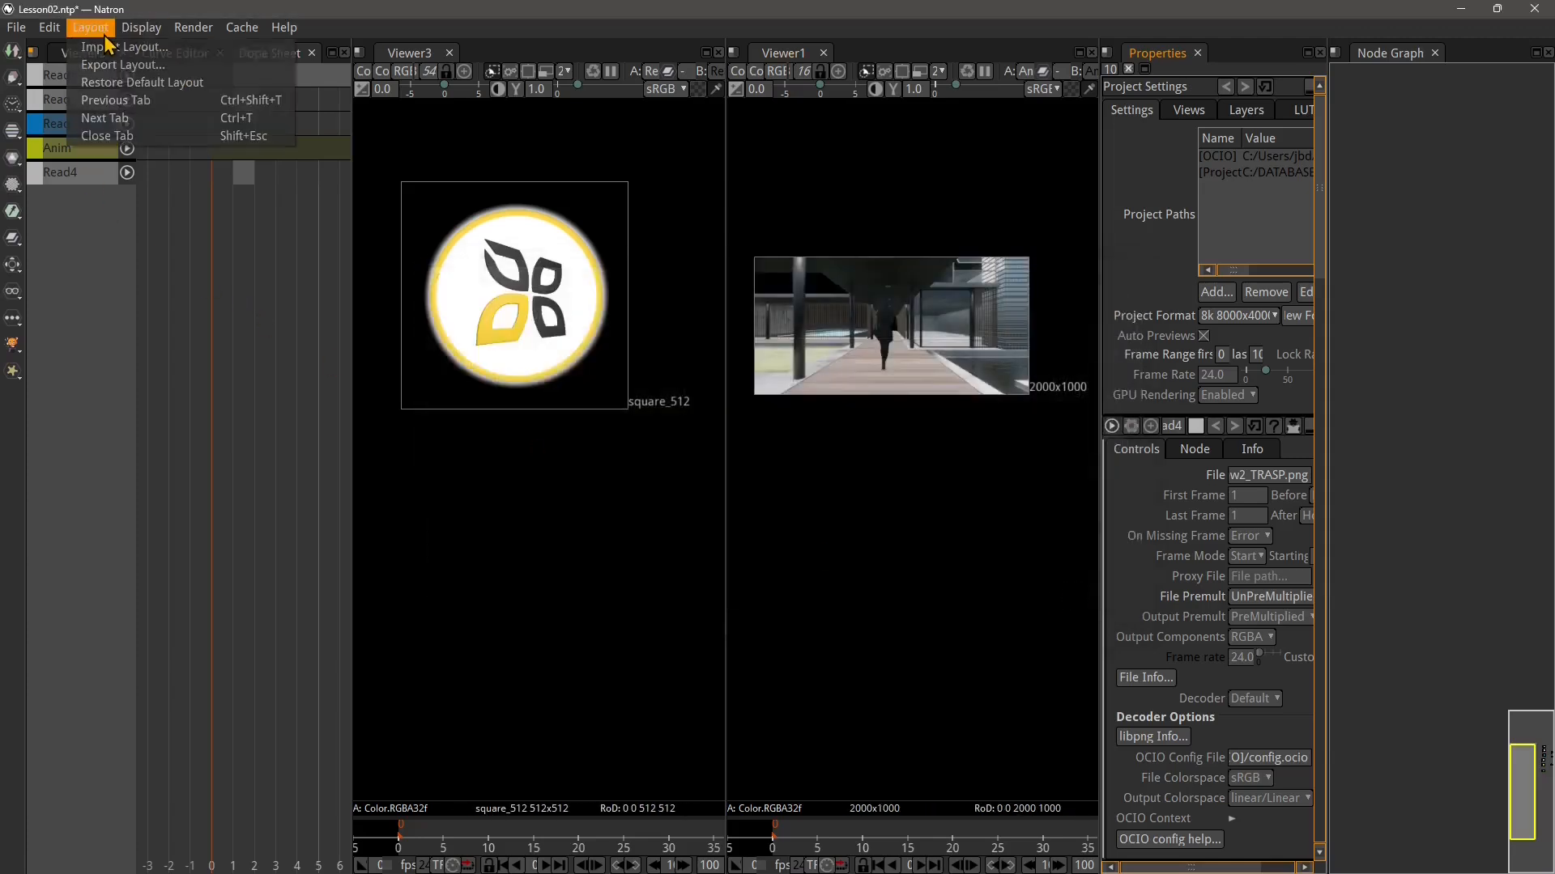
left_click(105, 85)
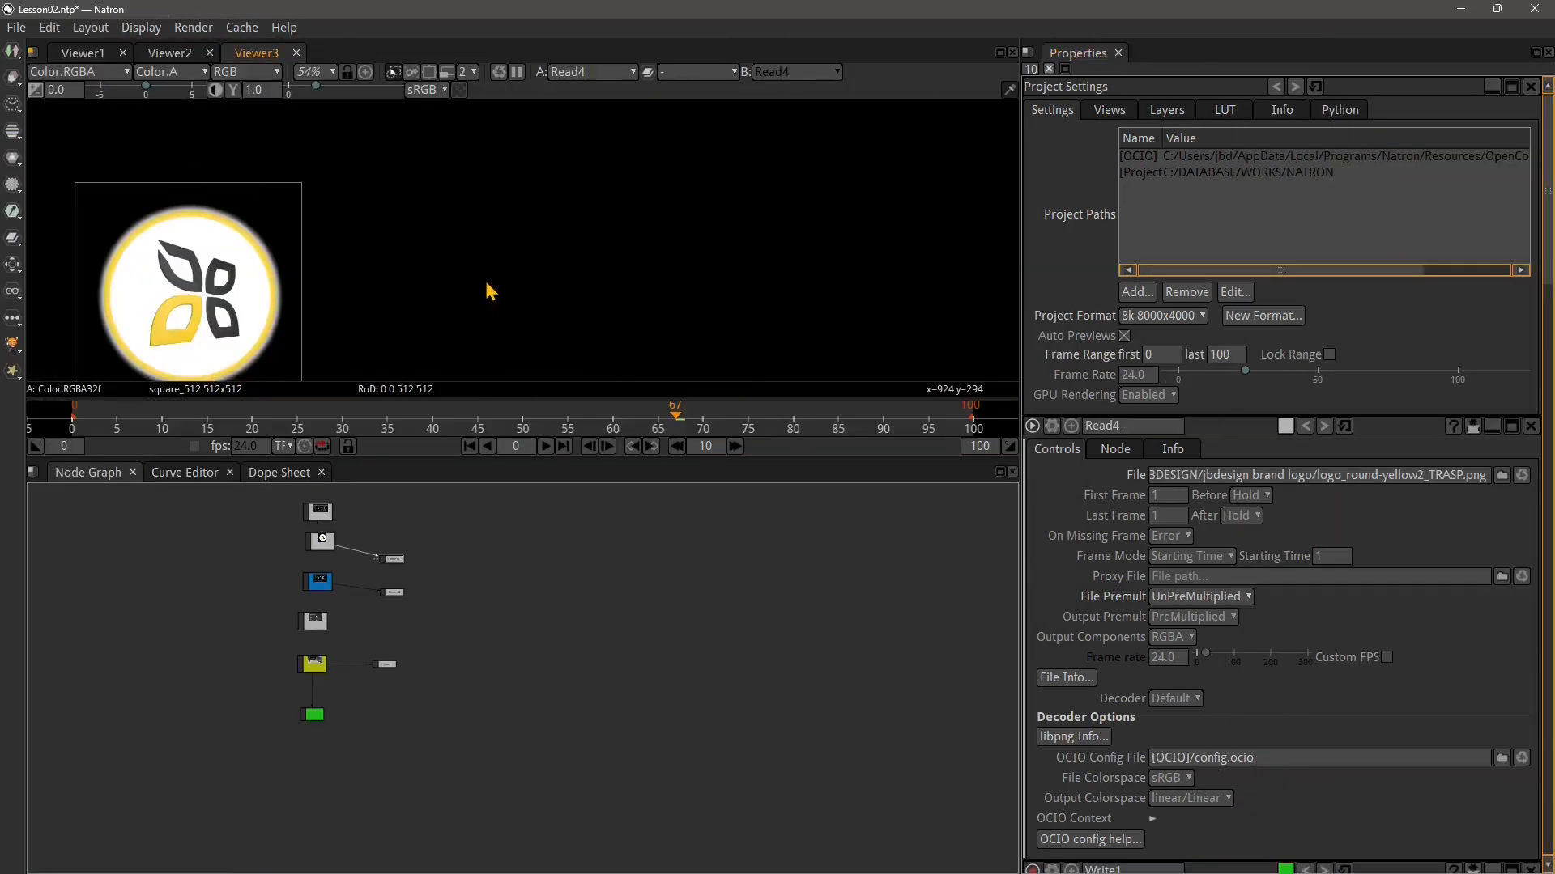
scroll(484, 278, "down", 1)
left_click_drag(435, 288, 678, 246)
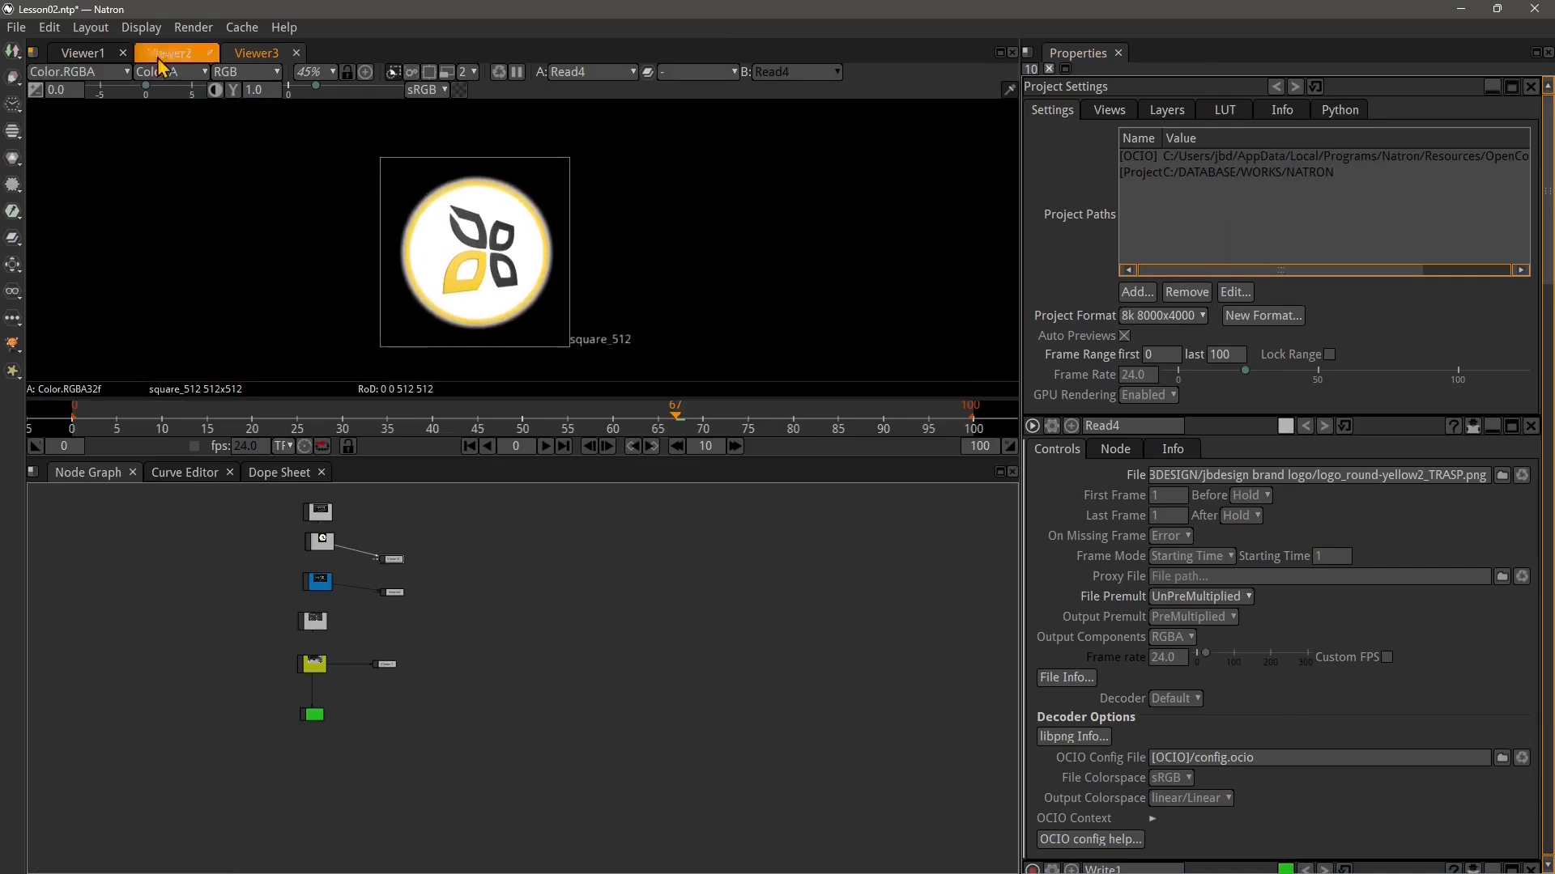
Import the customlayout.nl layout file
left_click(103, 38)
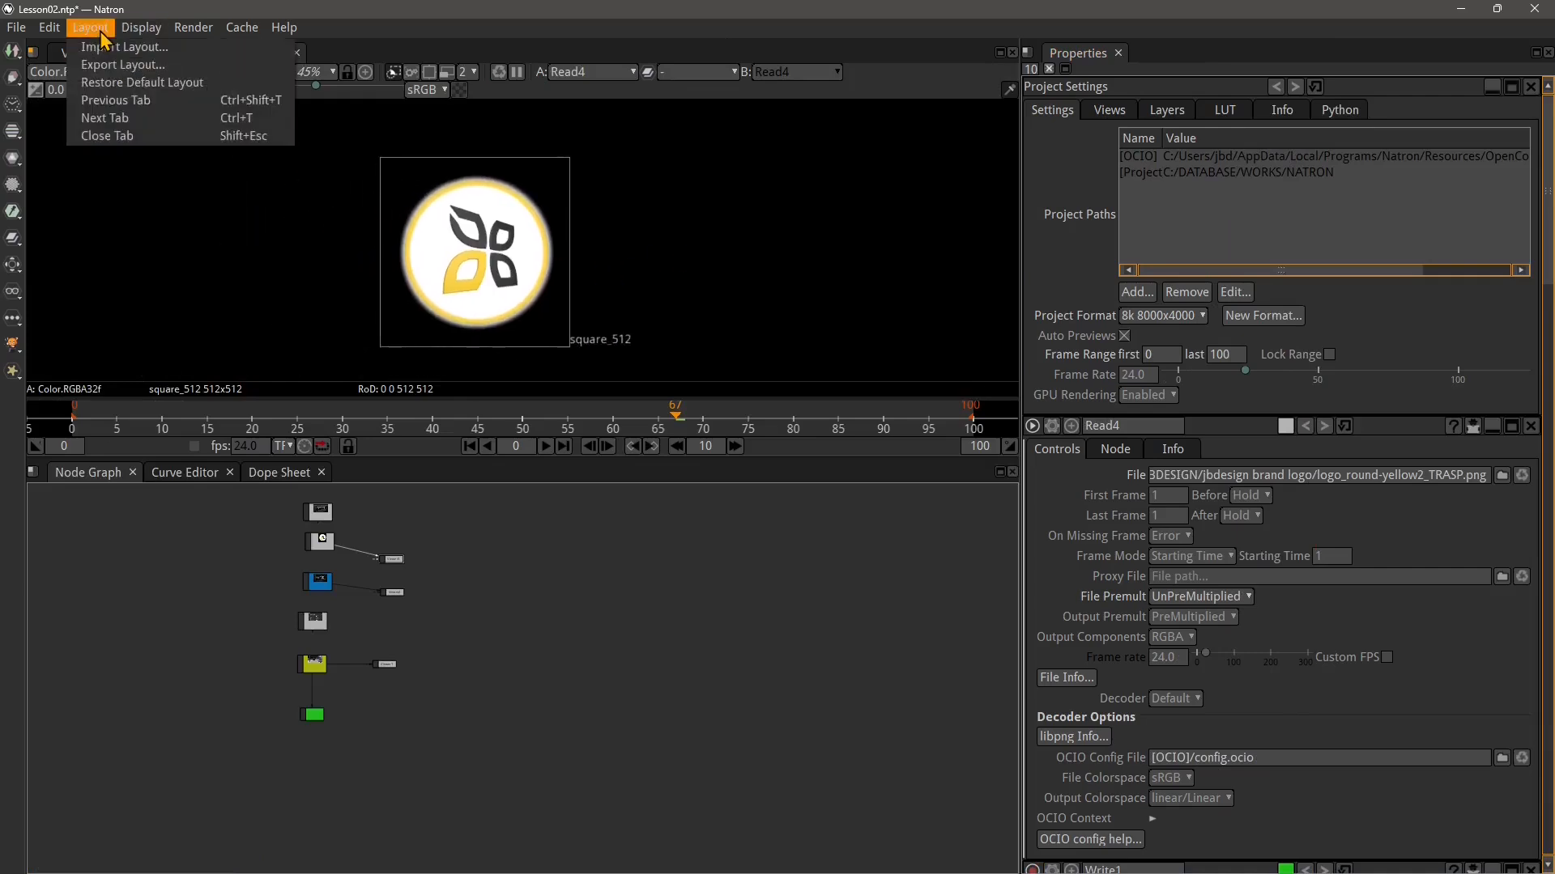
left_click(118, 49)
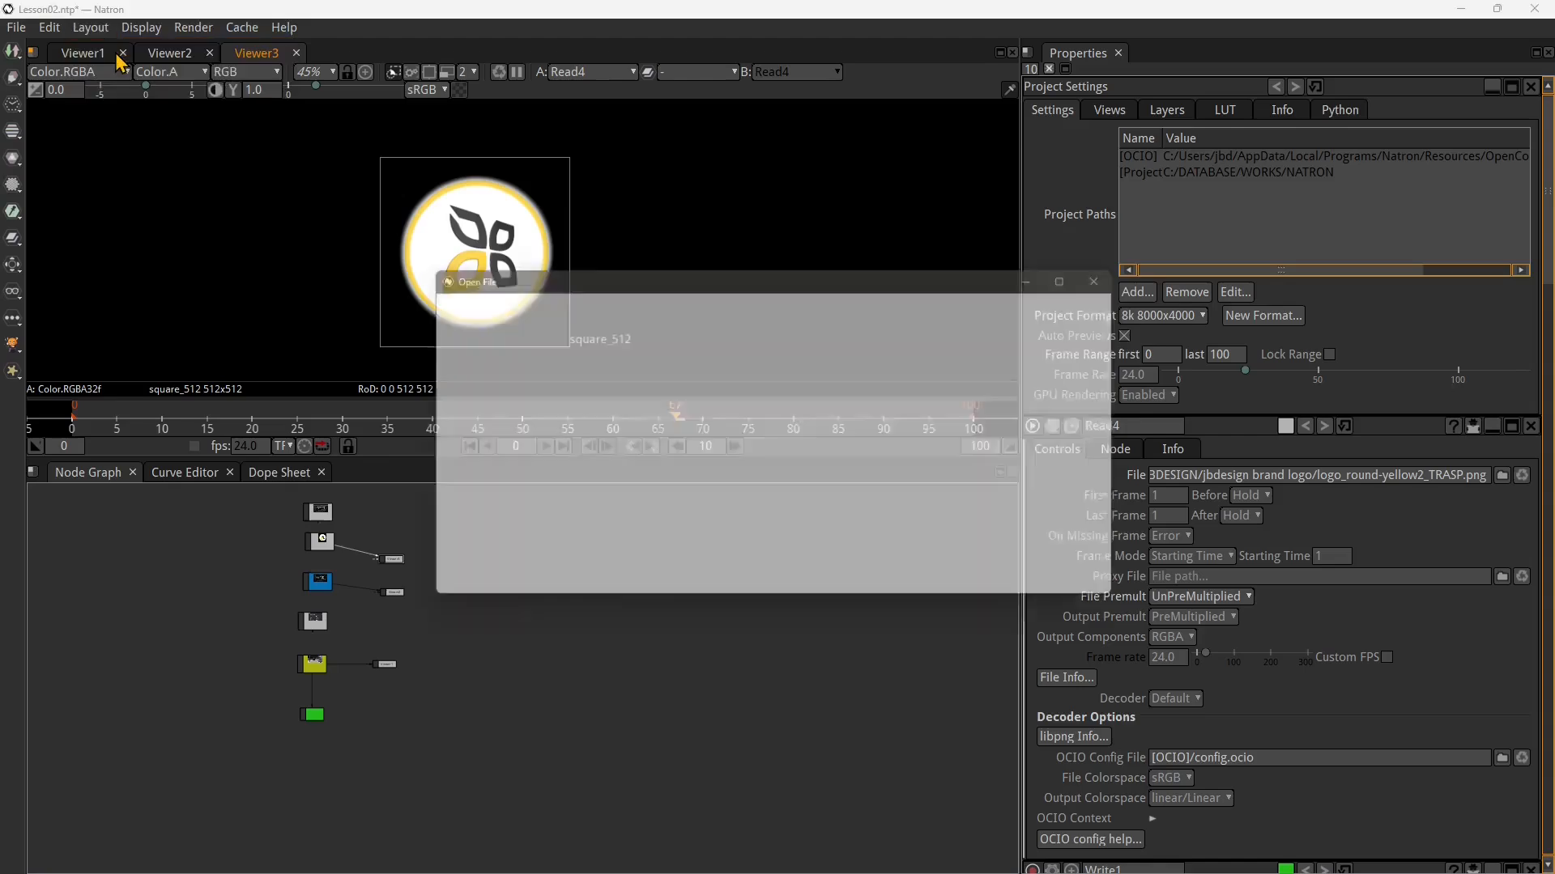
left_click(764, 467)
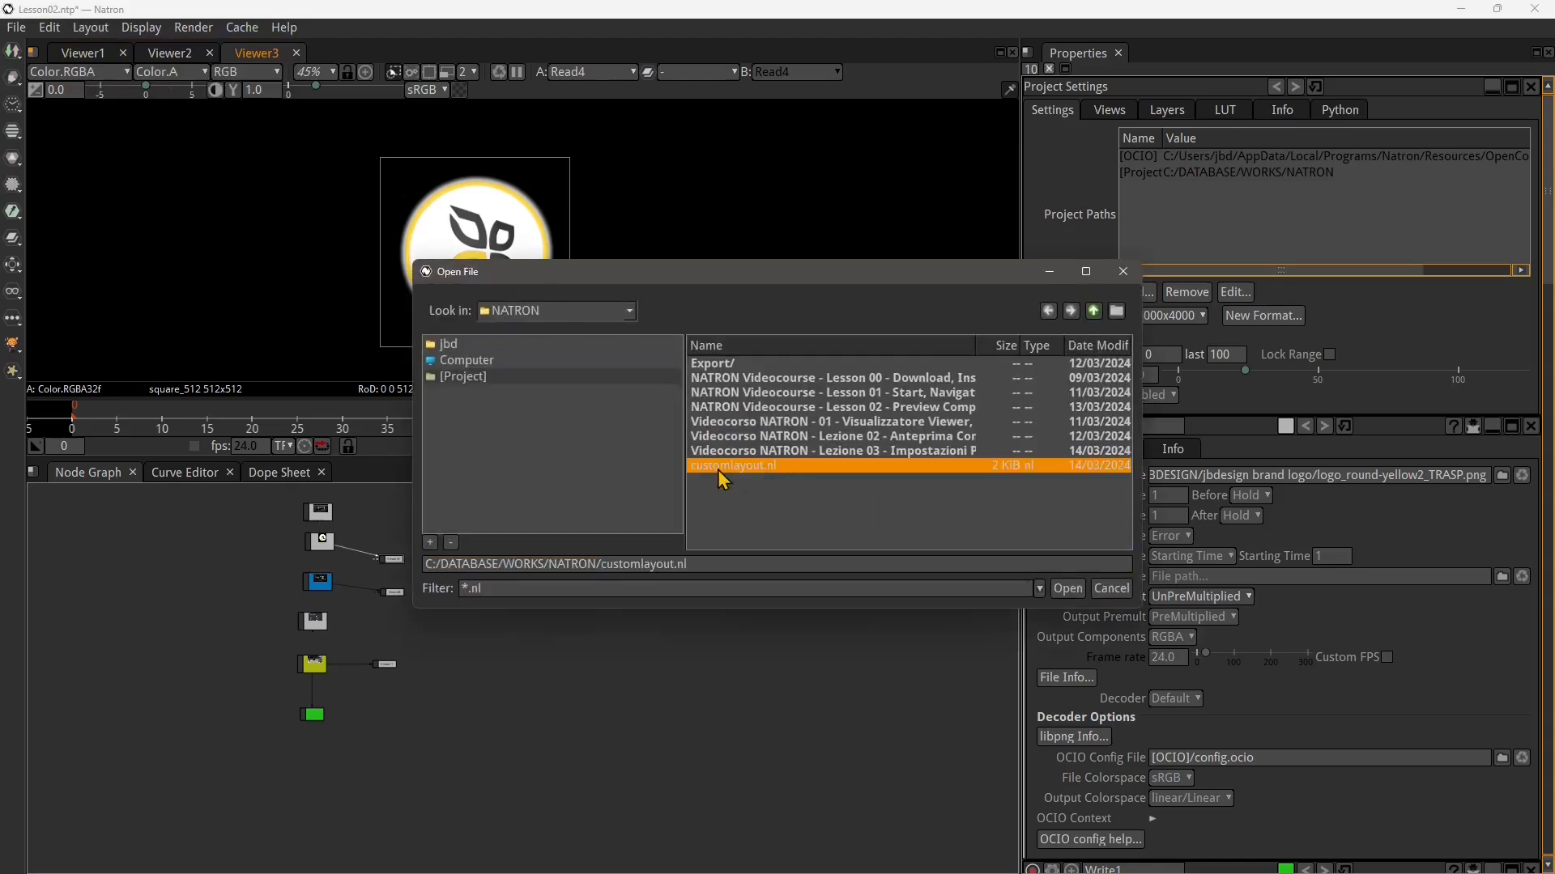
left_click(1067, 588)
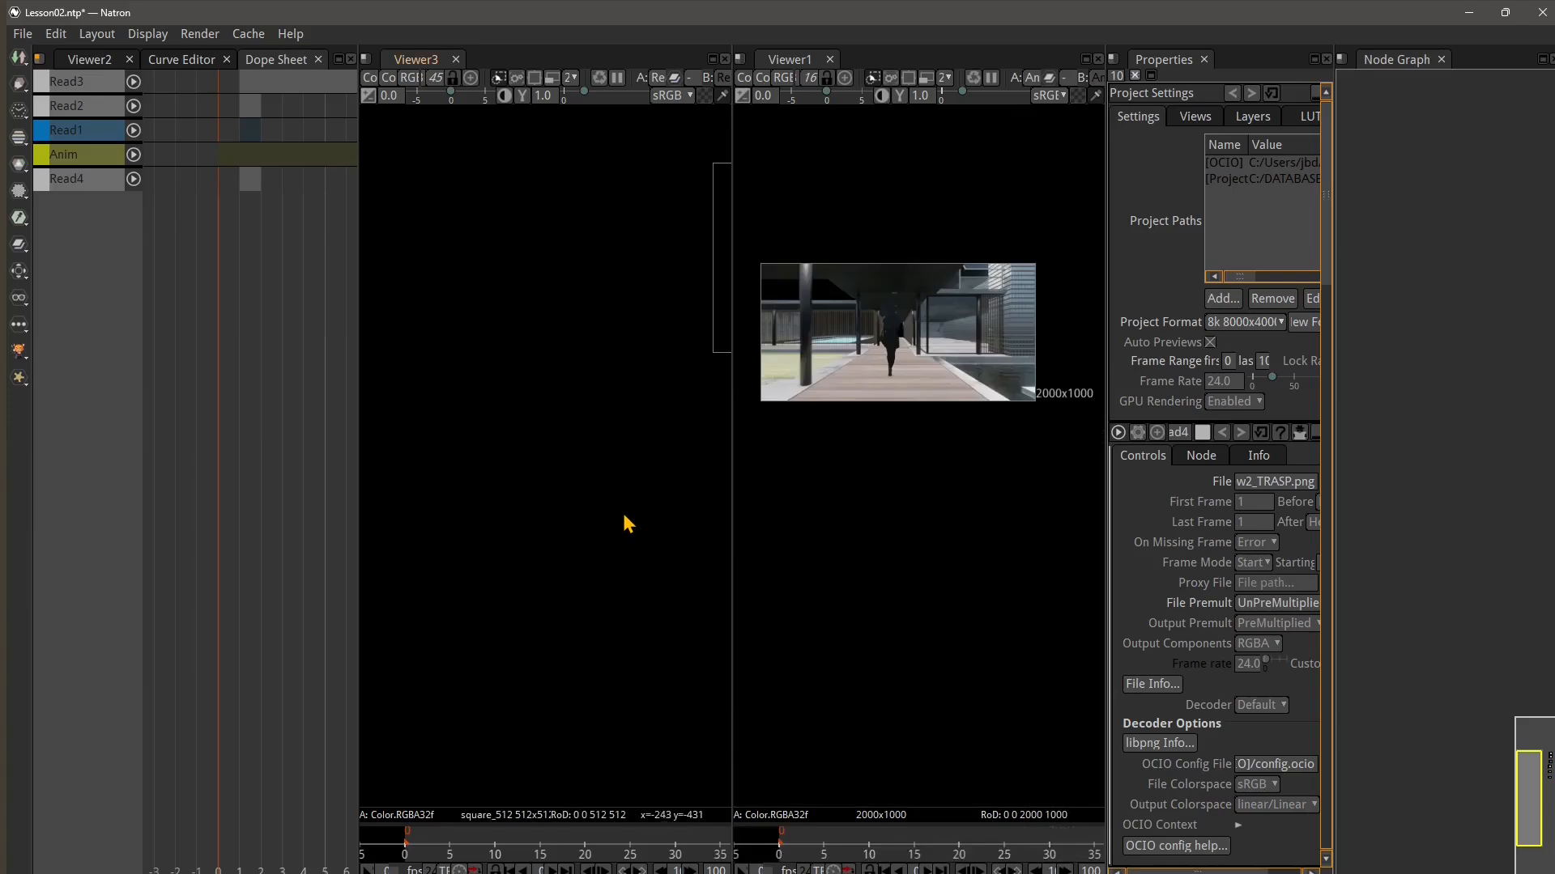
Cycle through the tabs of the left pane with Next Tab
left_click(114, 36)
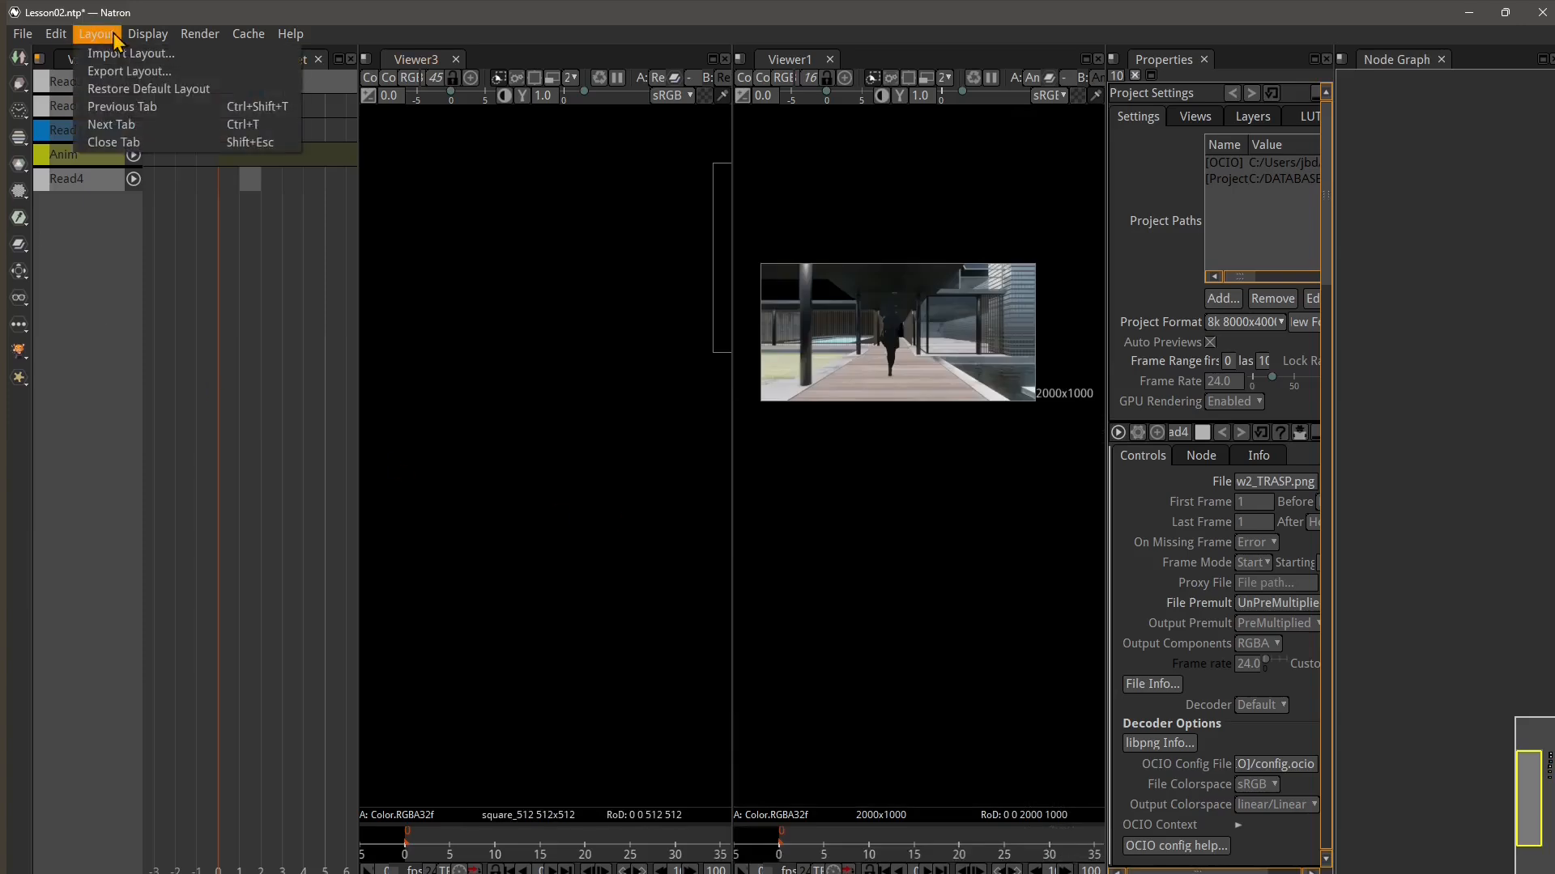
left_click(110, 125)
left_click(97, 34)
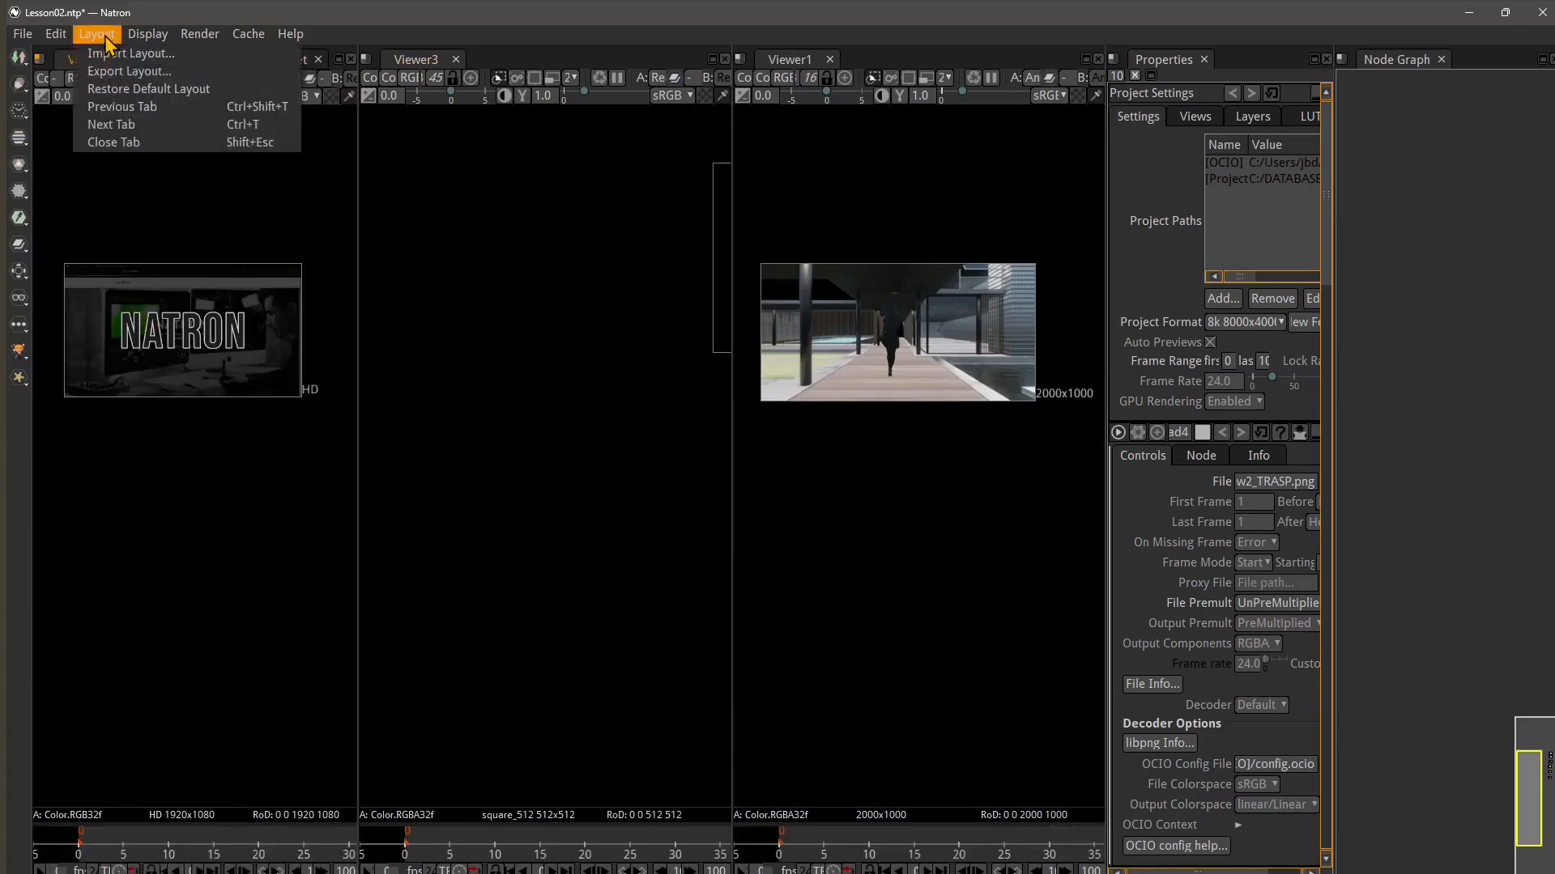
left_click(110, 125)
left_click(97, 34)
left_click(109, 124)
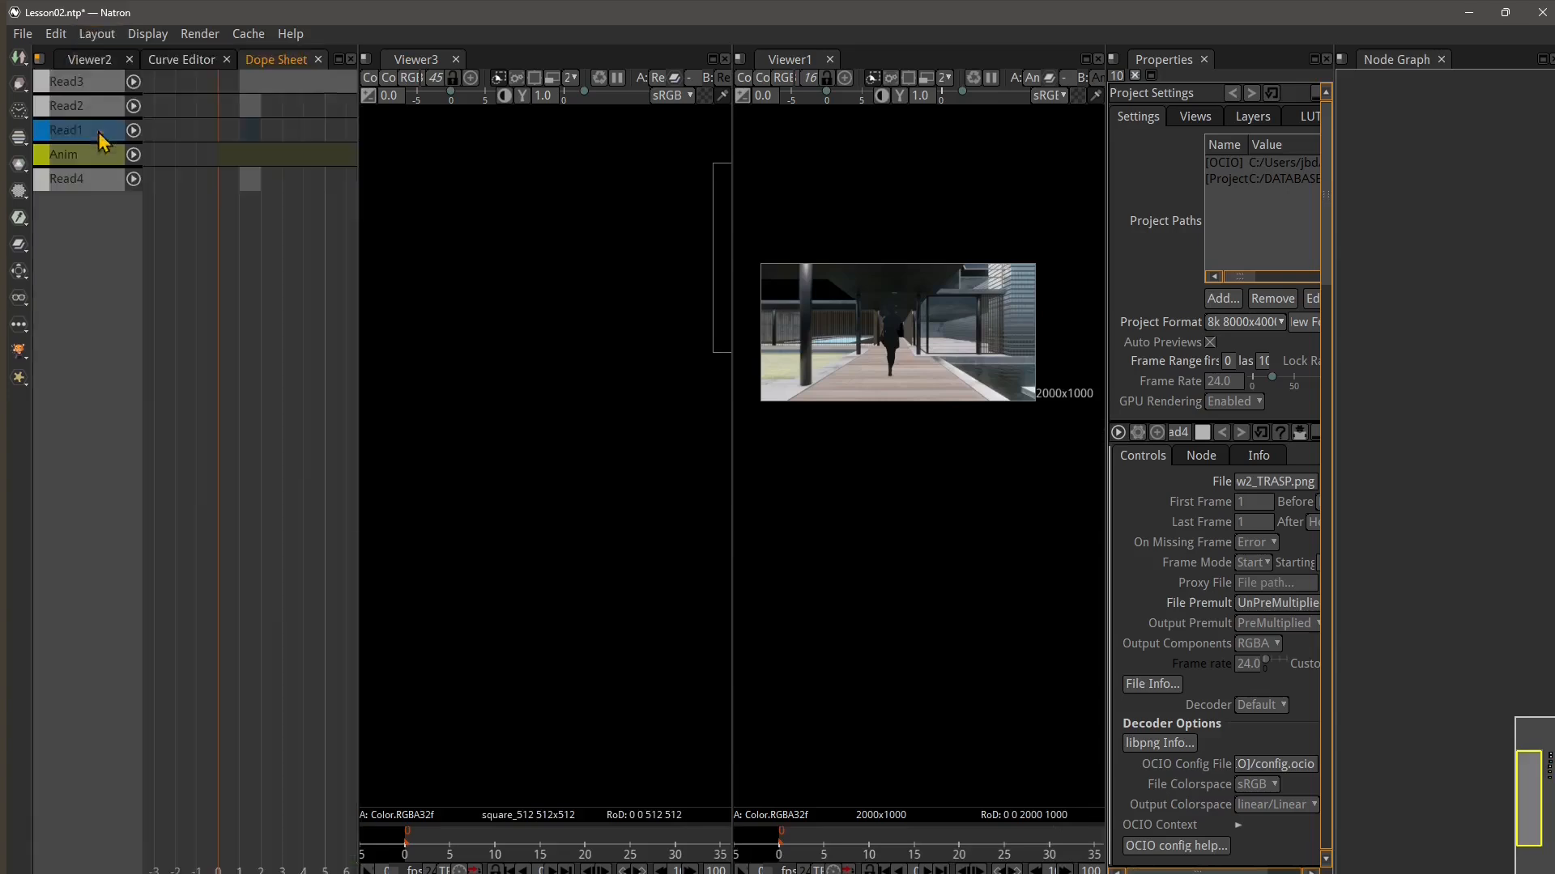
Close the Dope Sheet and Curve Editor tabs in the left pane
left_click(98, 36)
left_click(113, 141)
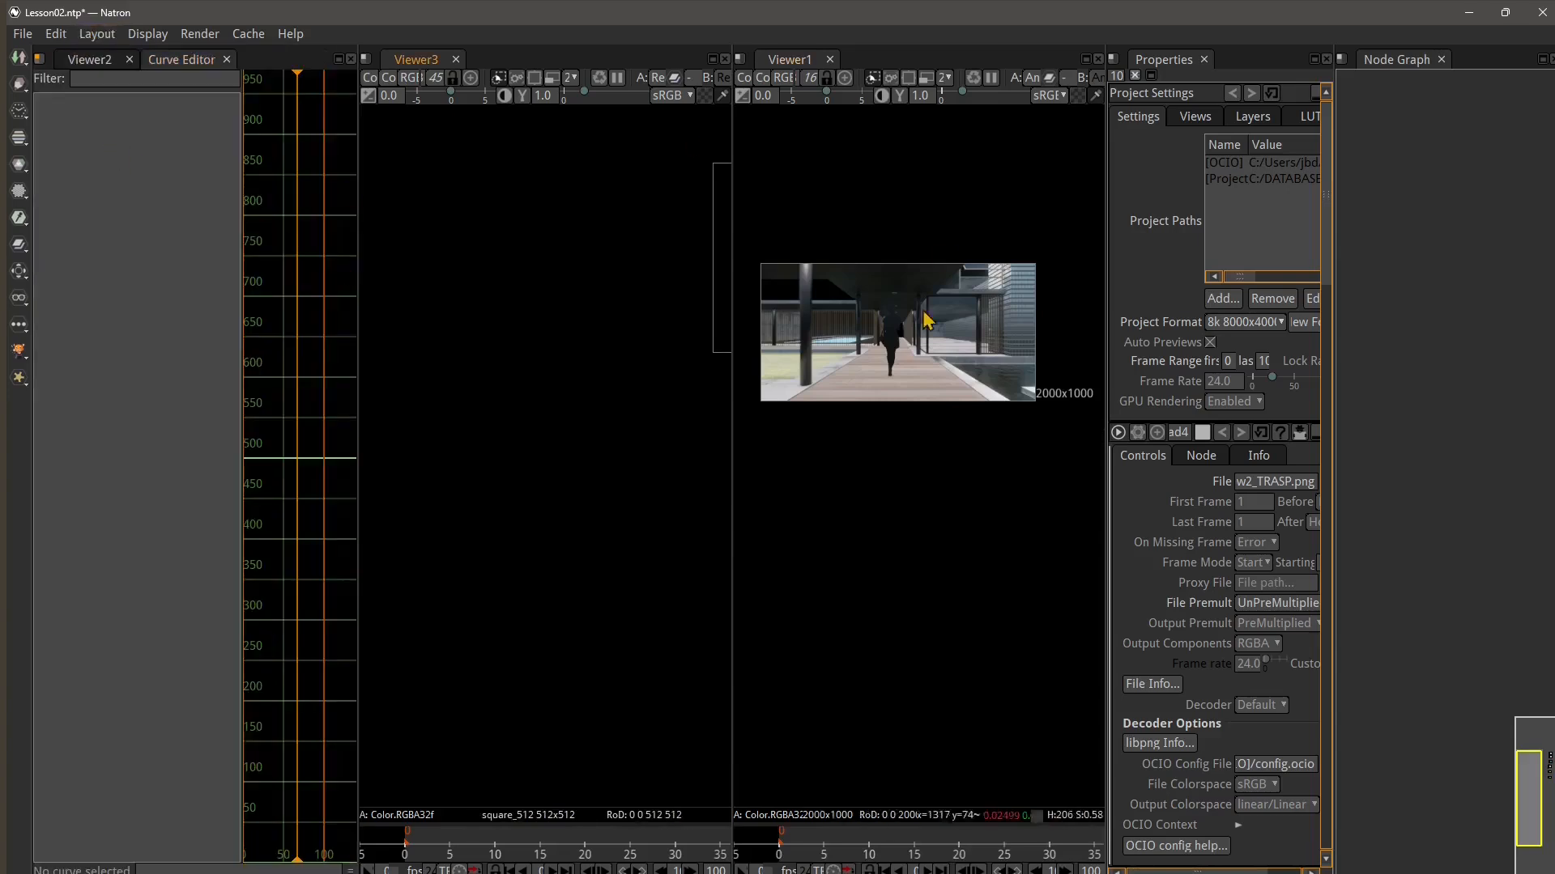
left_click(96, 34)
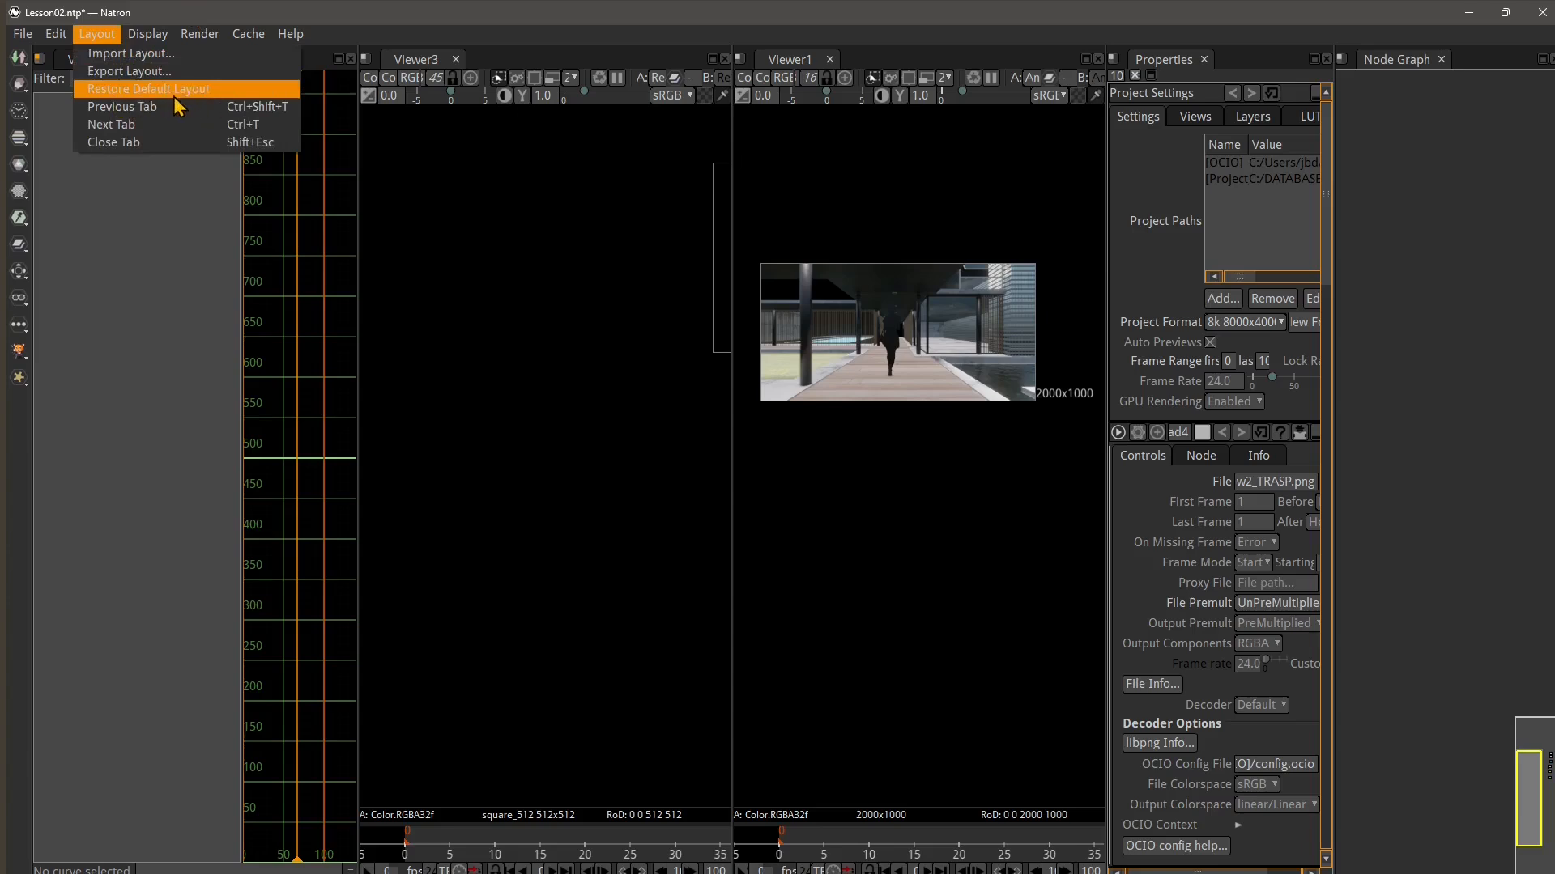
left_click(130, 142)
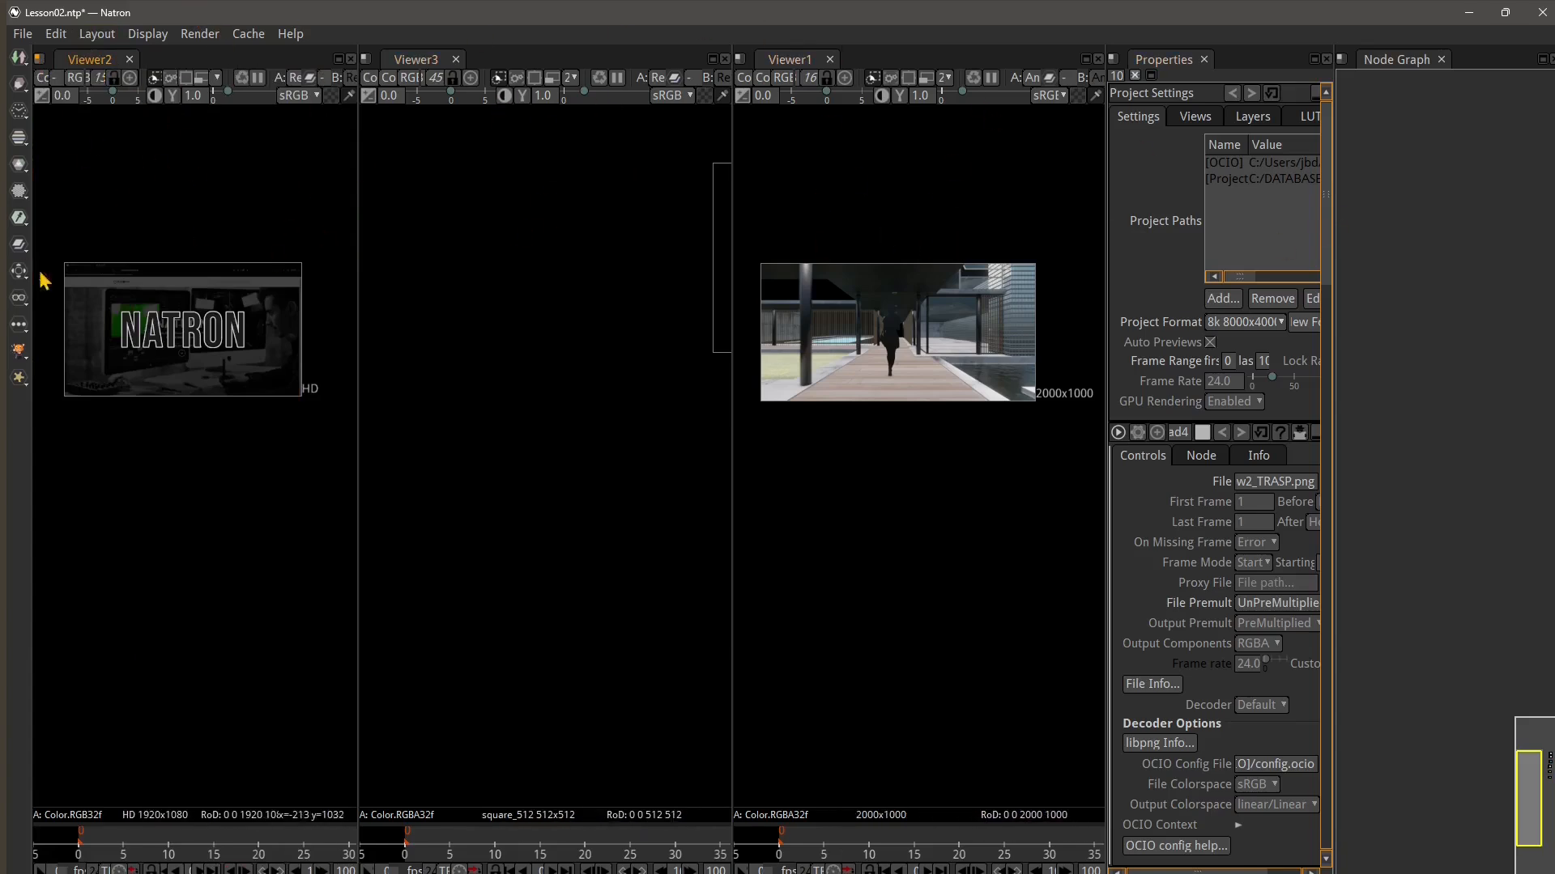
Restore the default layout again
left_click(96, 34)
left_click(148, 88)
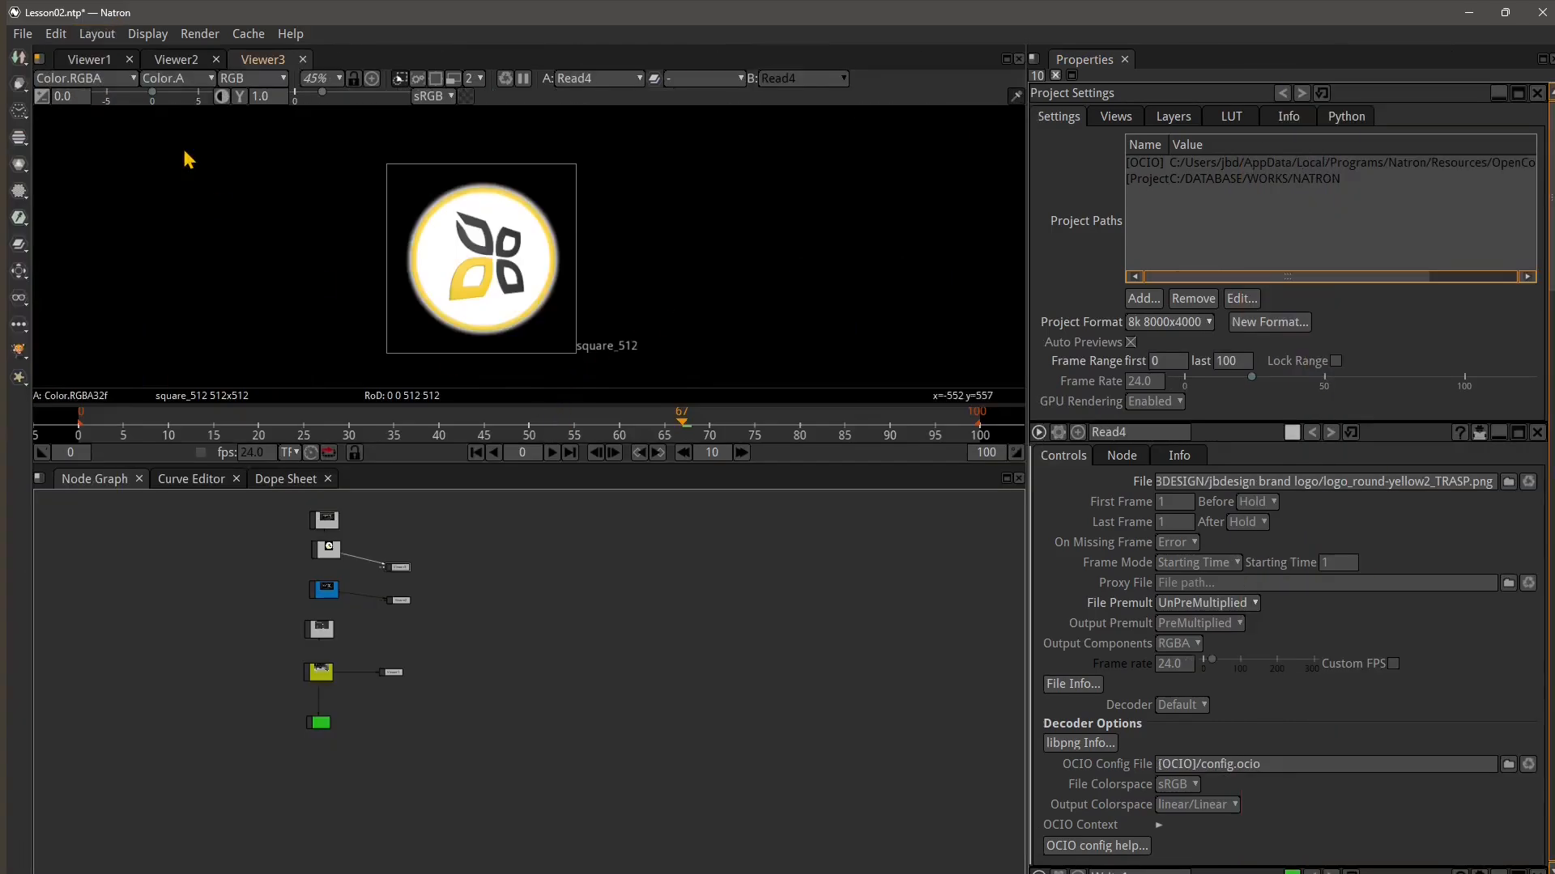
scroll(298, 619, "up", 2)
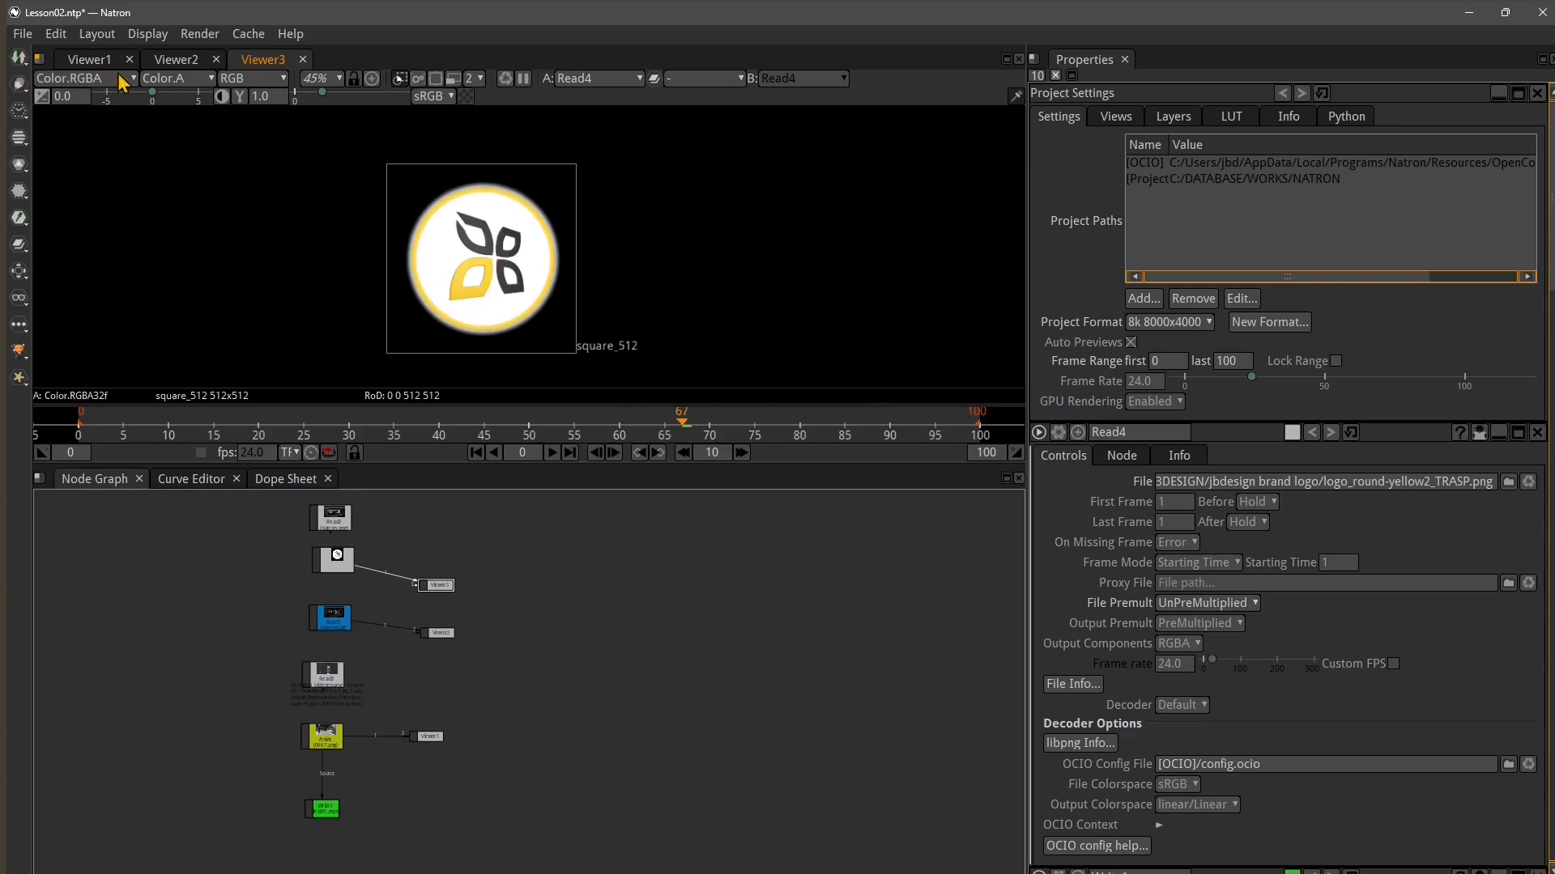
Close the Viewer2 and Viewer3 tabs and split the Viewer1 pane vertically
left_click(217, 60)
left_click(217, 60)
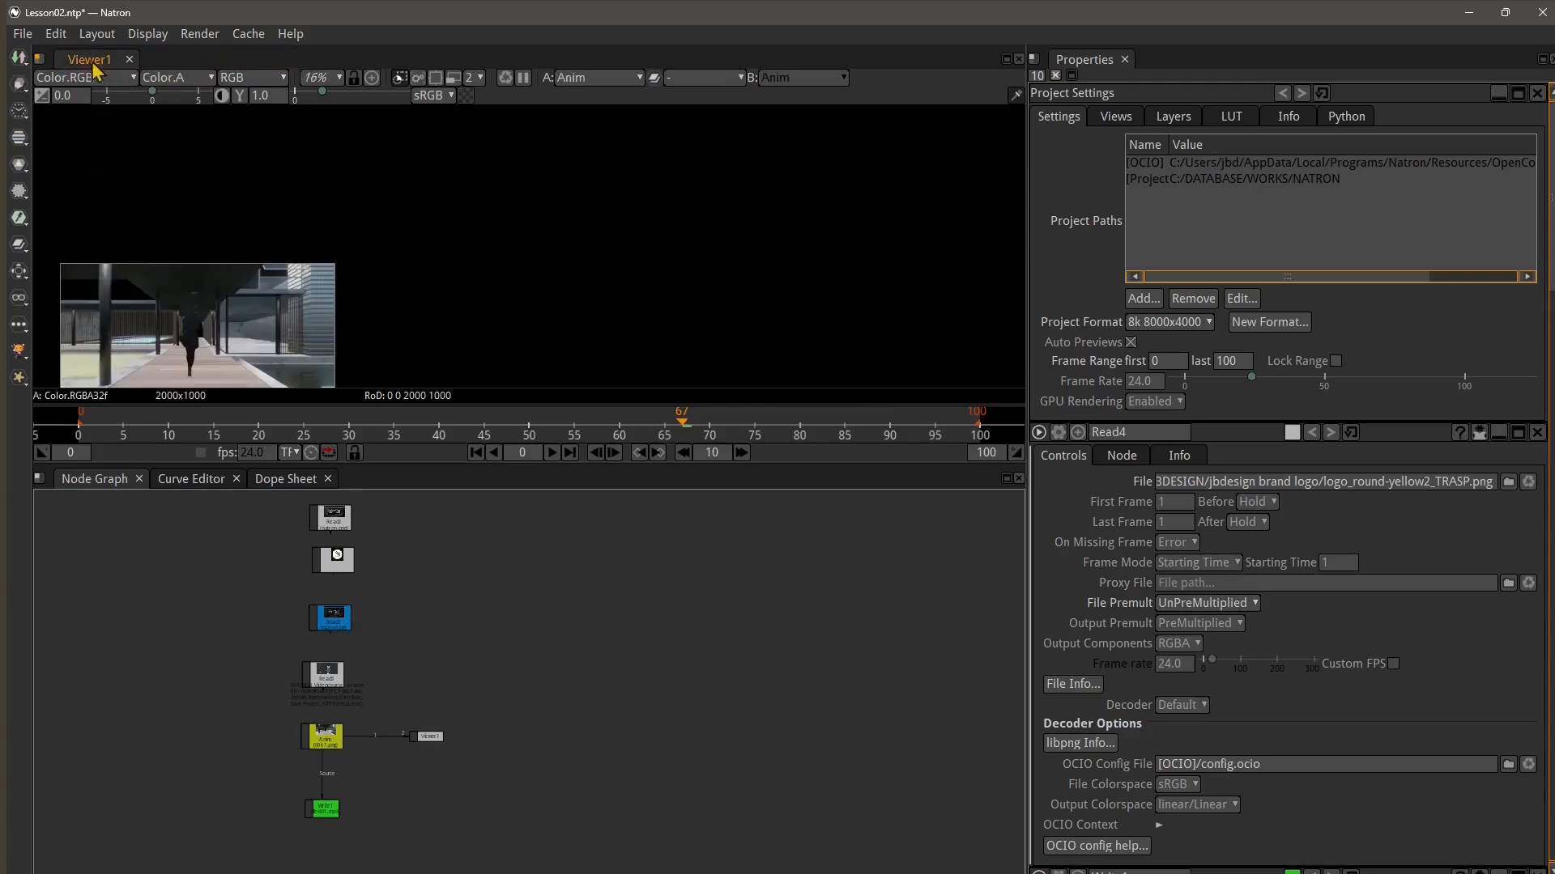
left_click(38, 59)
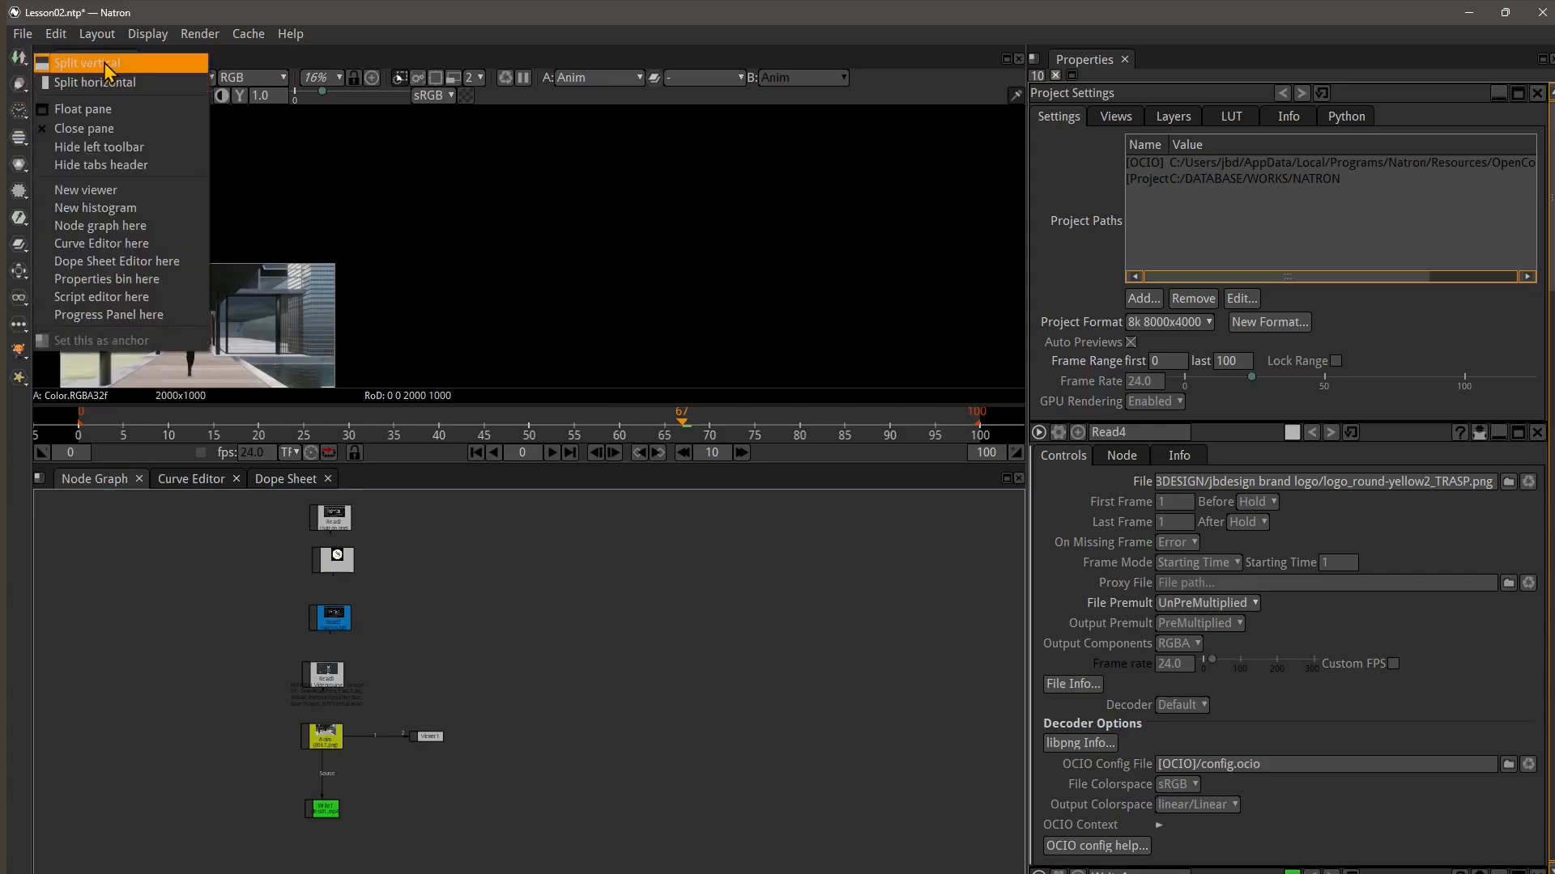
left_click(109, 88)
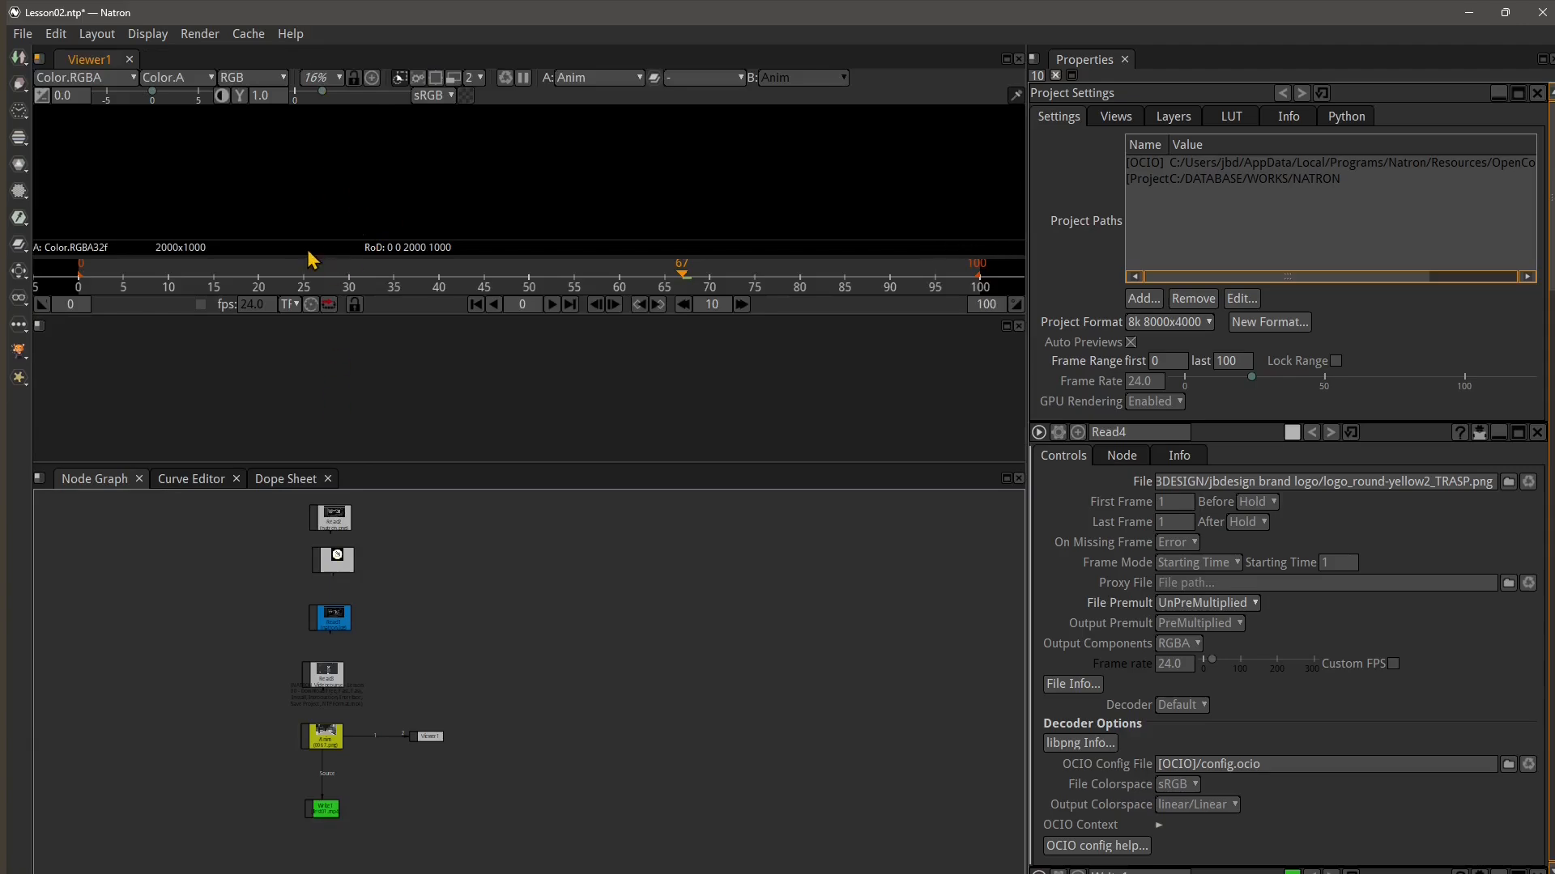
Close the upper viewer pane, then restore the default layout
left_click(41, 61)
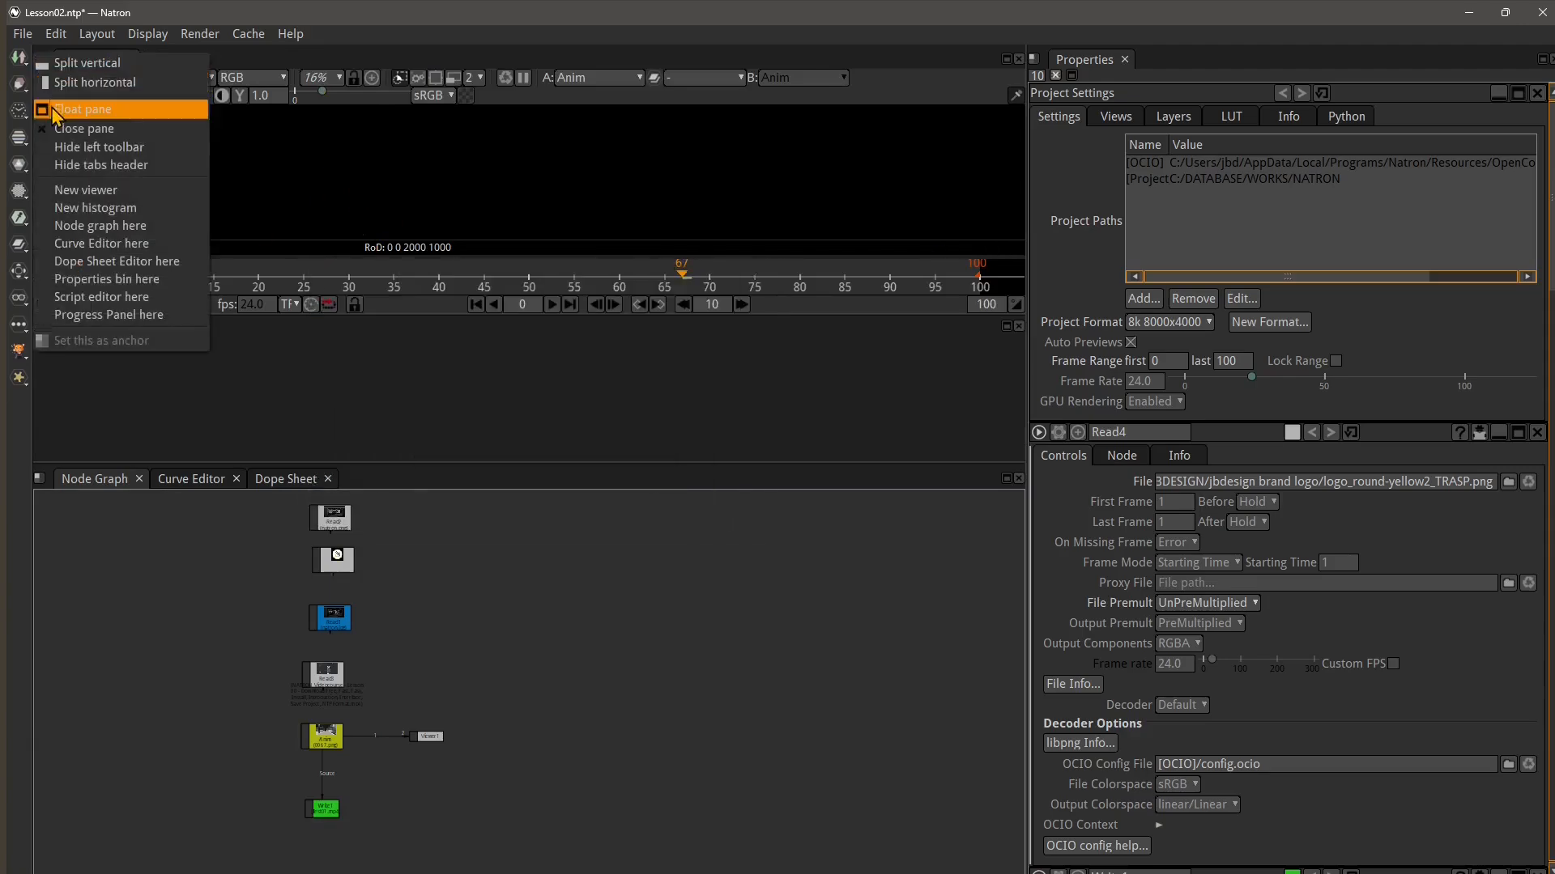
left_click(63, 136)
left_click(39, 54)
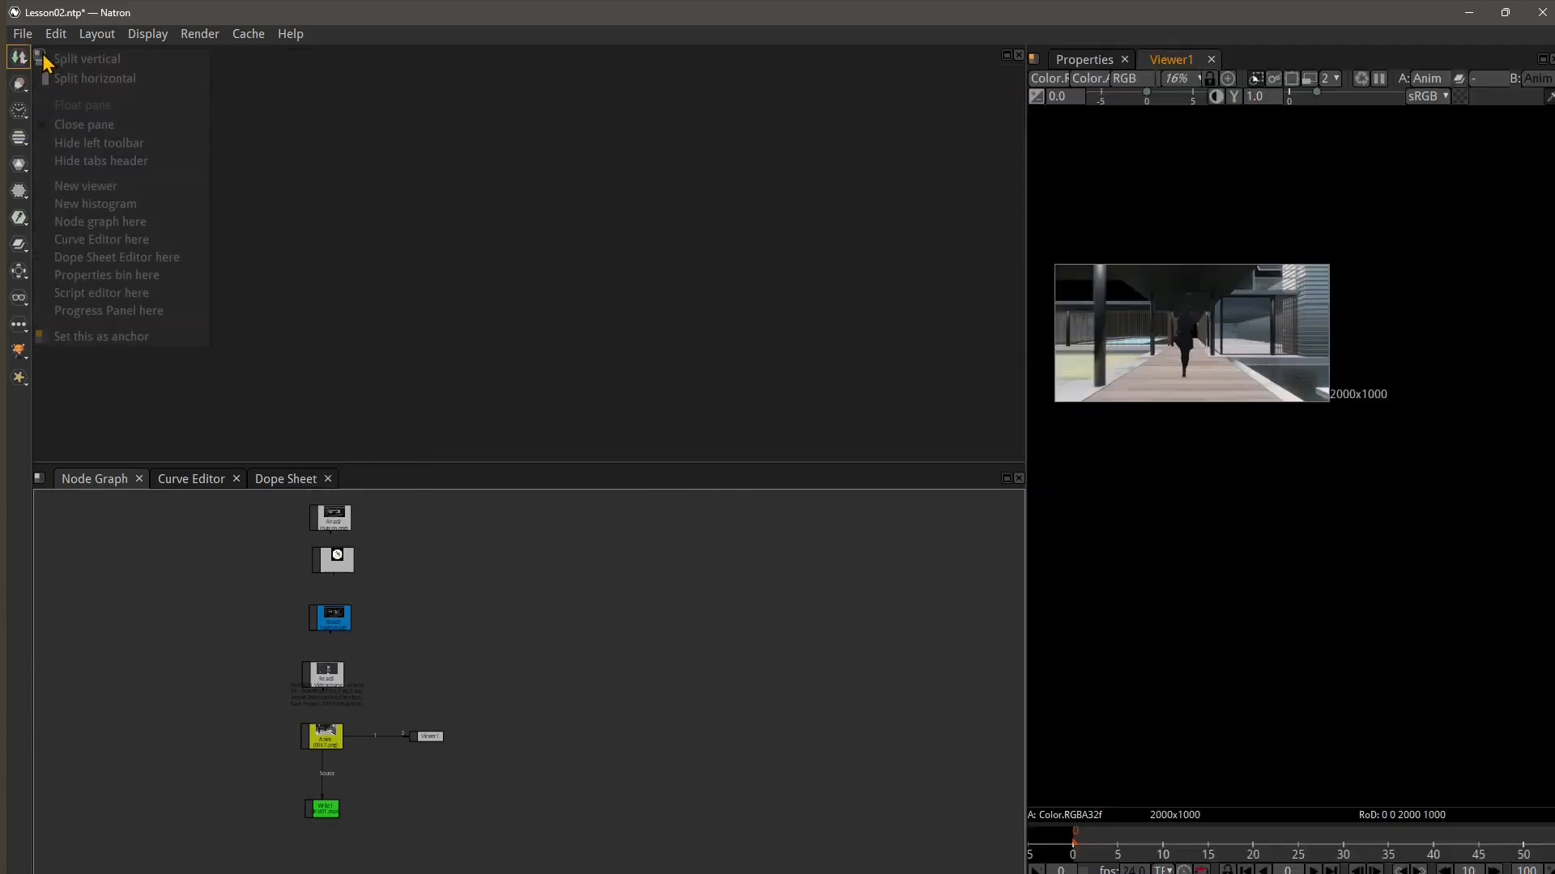
left_click(97, 34)
left_click(124, 89)
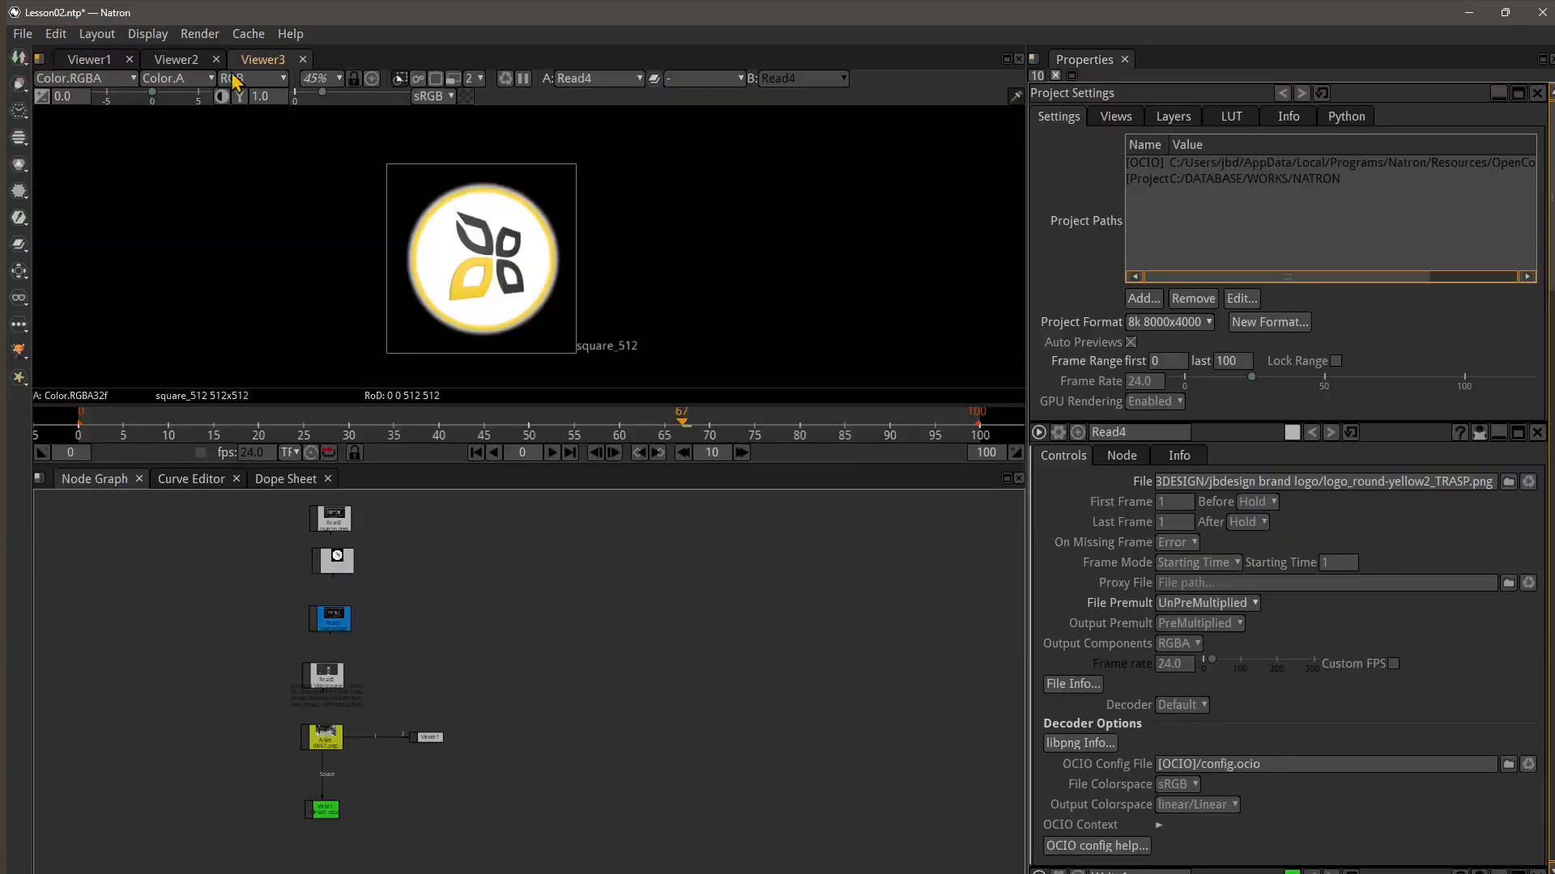
left_click(39, 60)
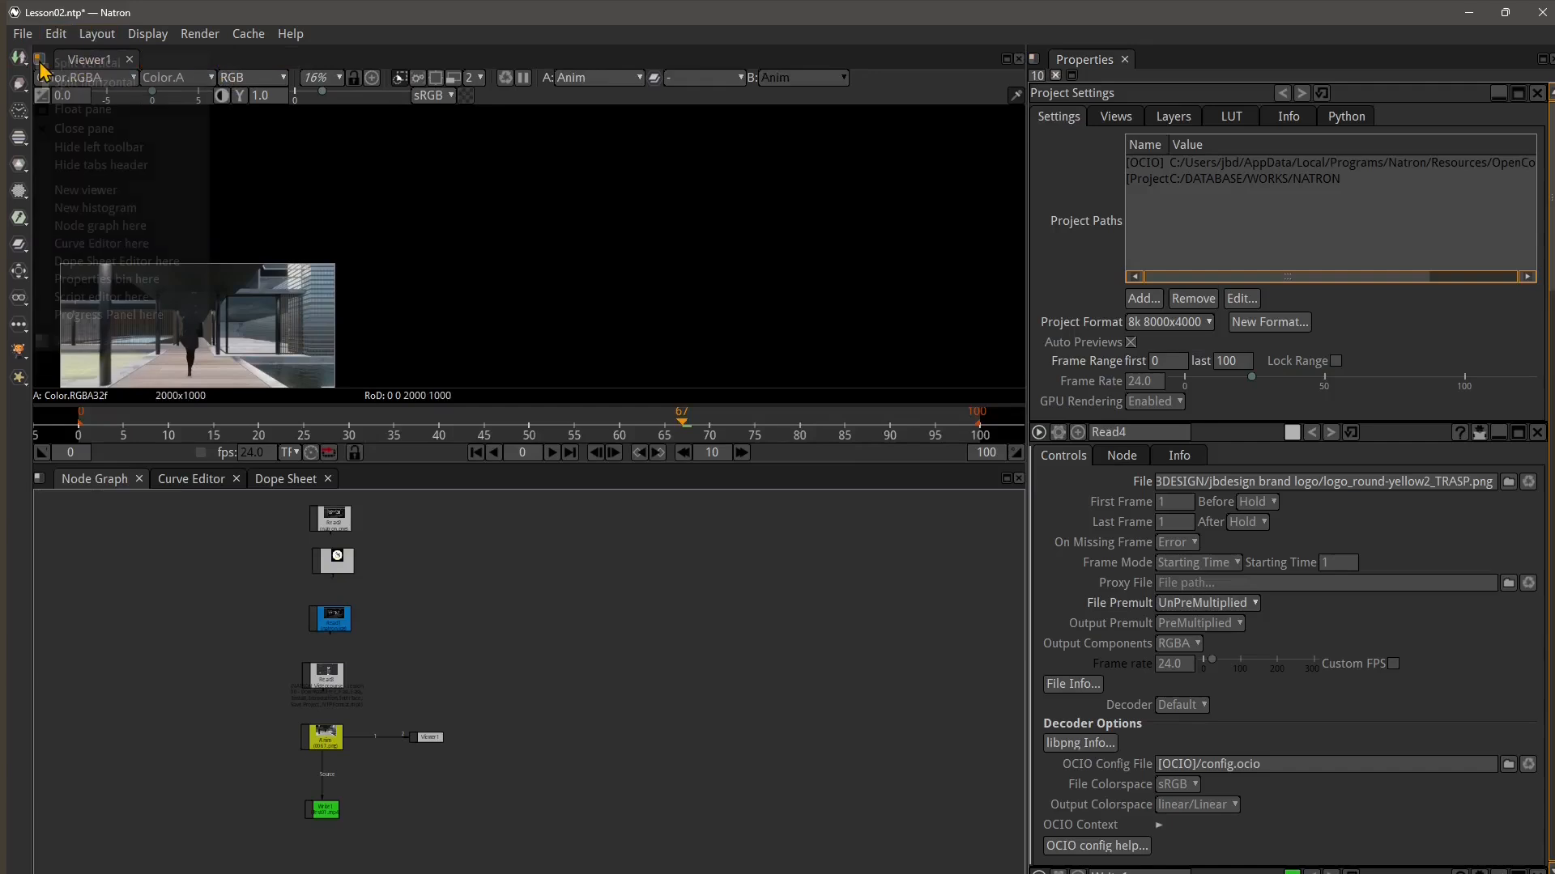
left_click(101, 194)
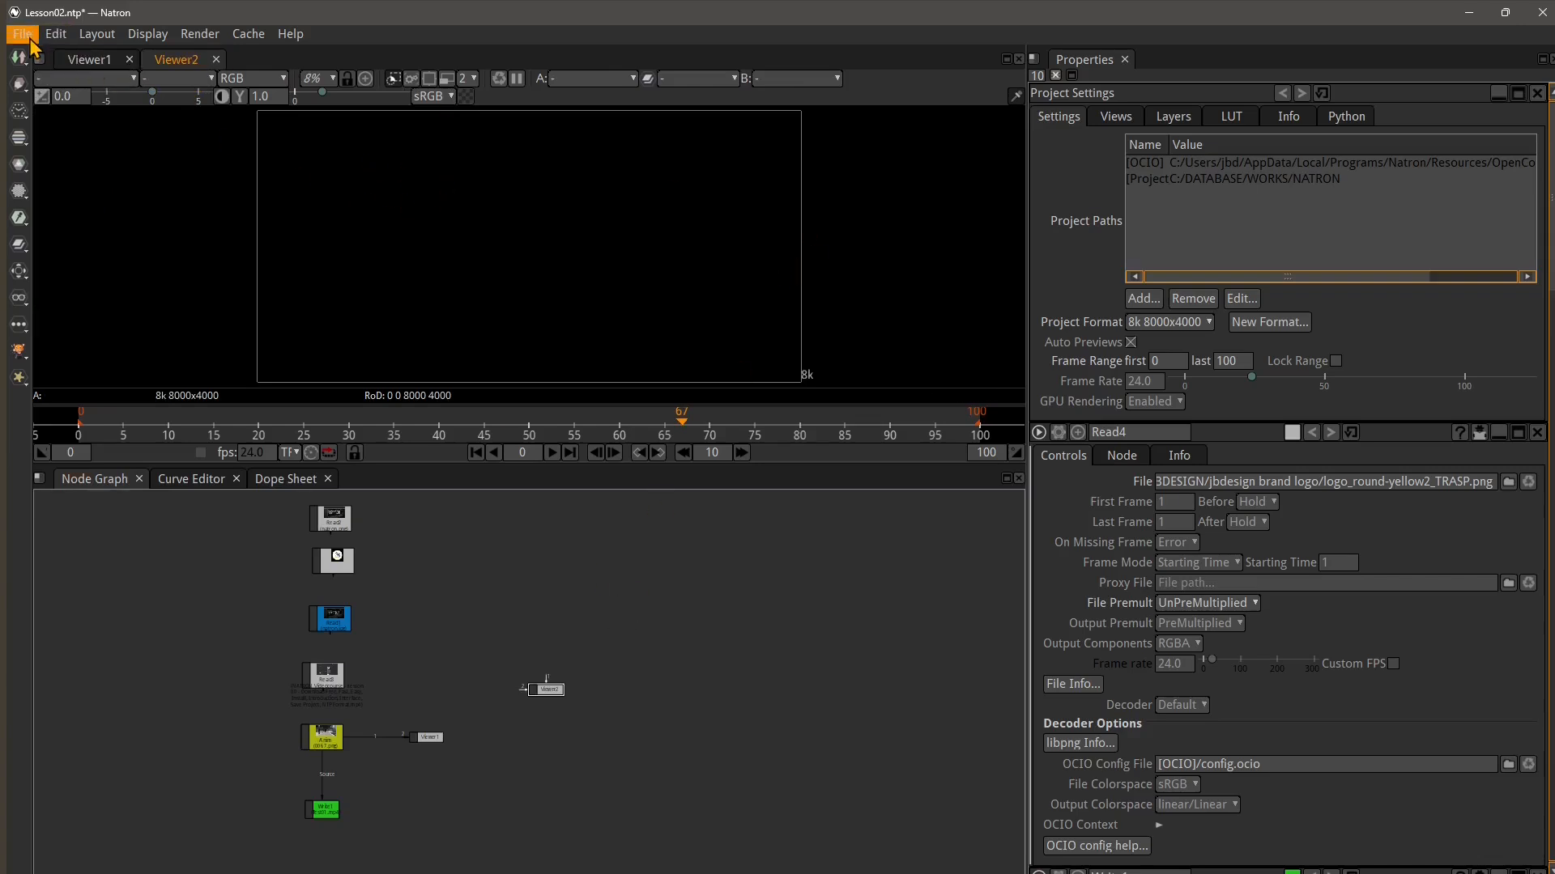
left_click(215, 59)
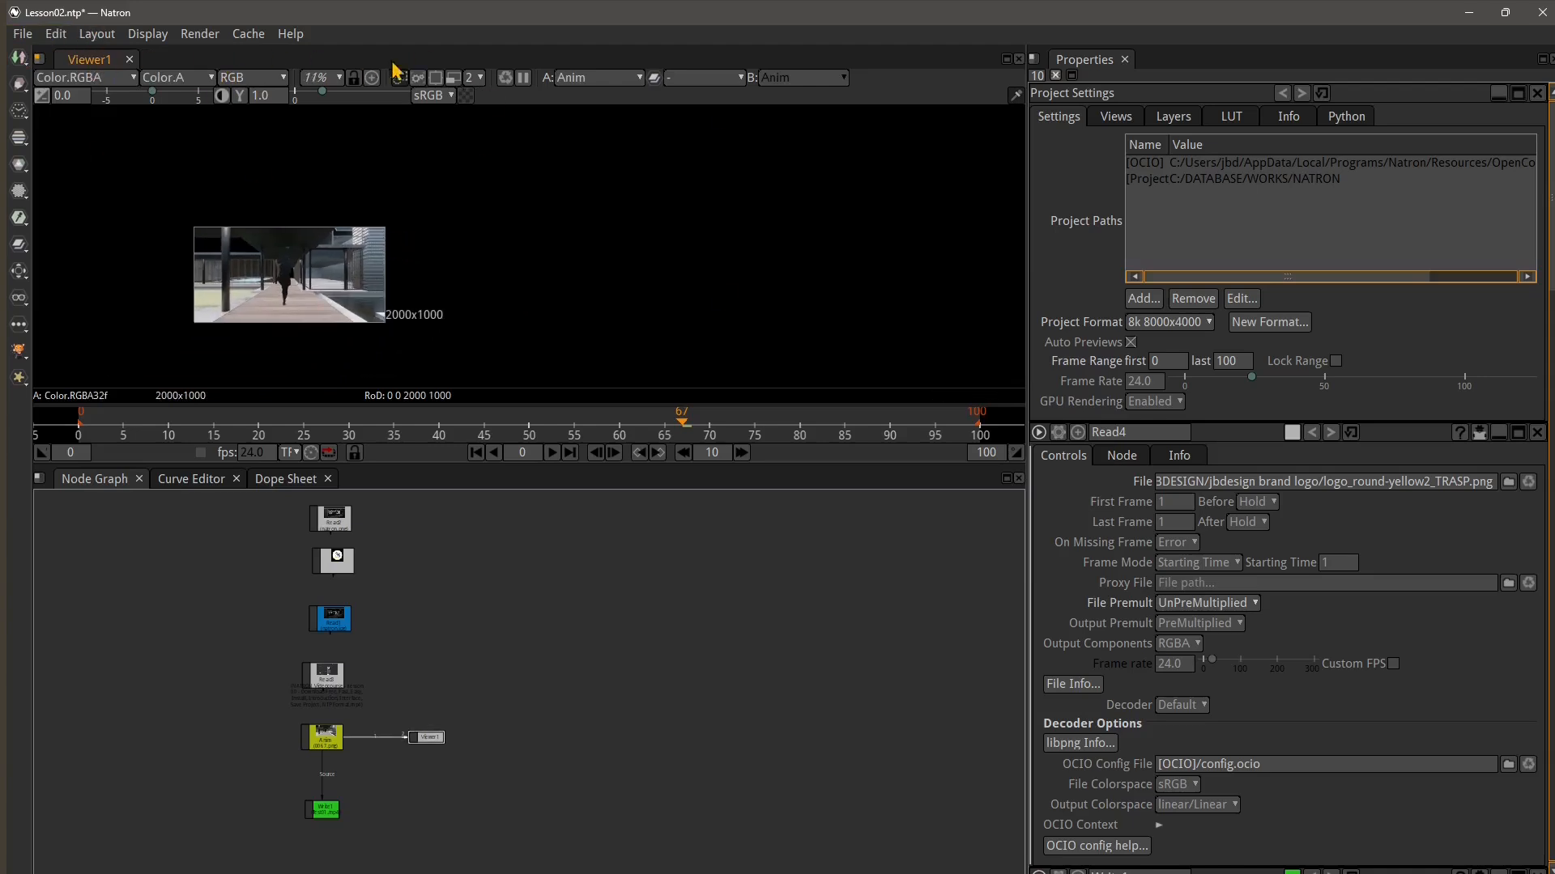
Create a new viewer in the viewer pane
scroll(412, 786, "up", 4)
scroll(509, 689, "down", 4)
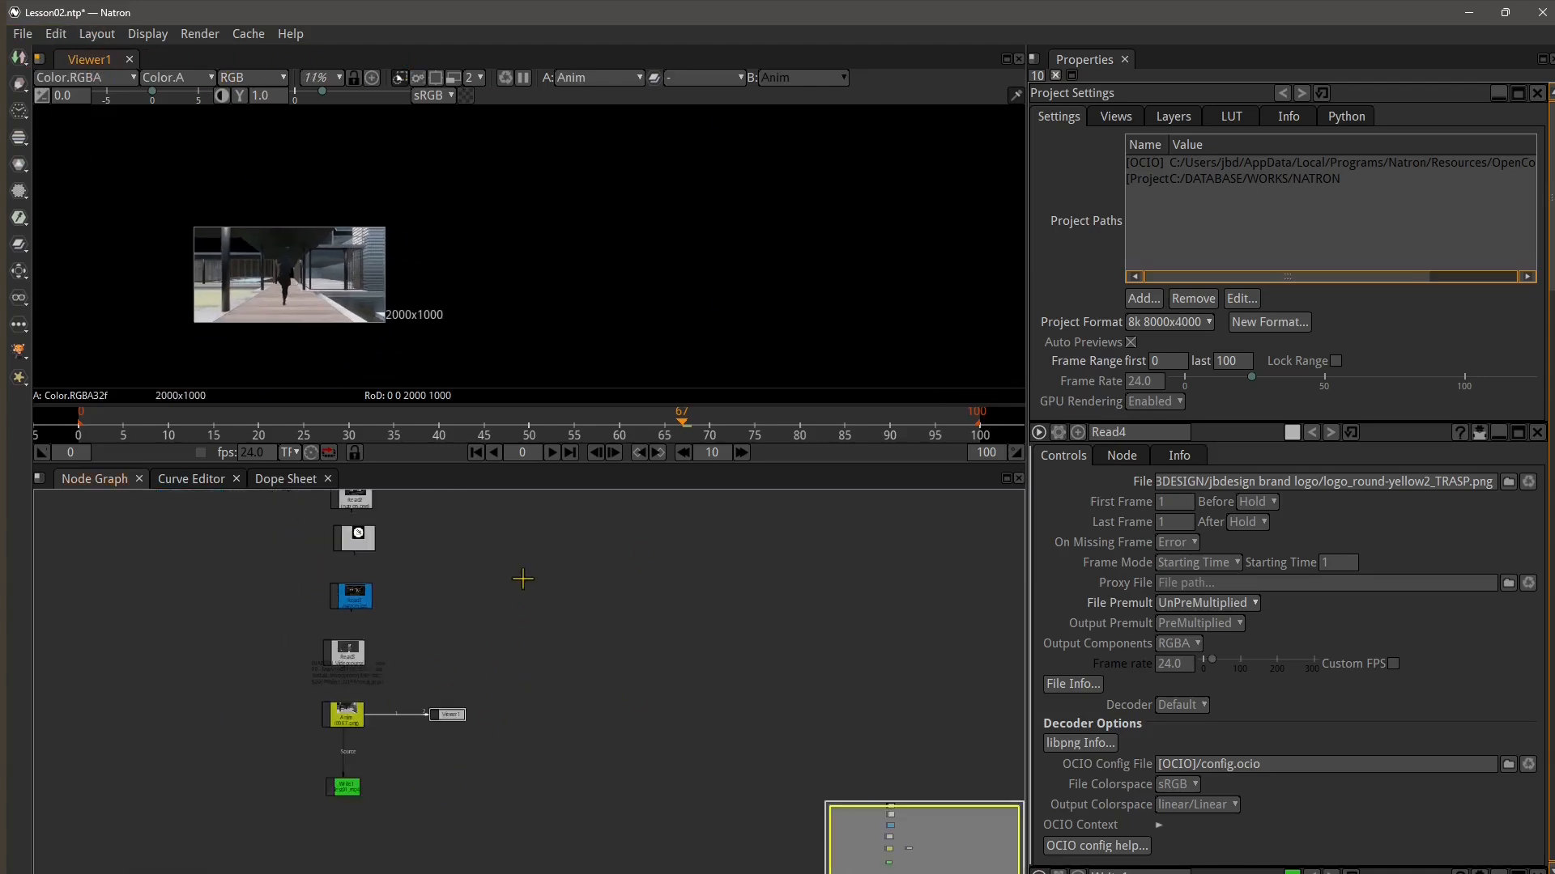
left_click(39, 60)
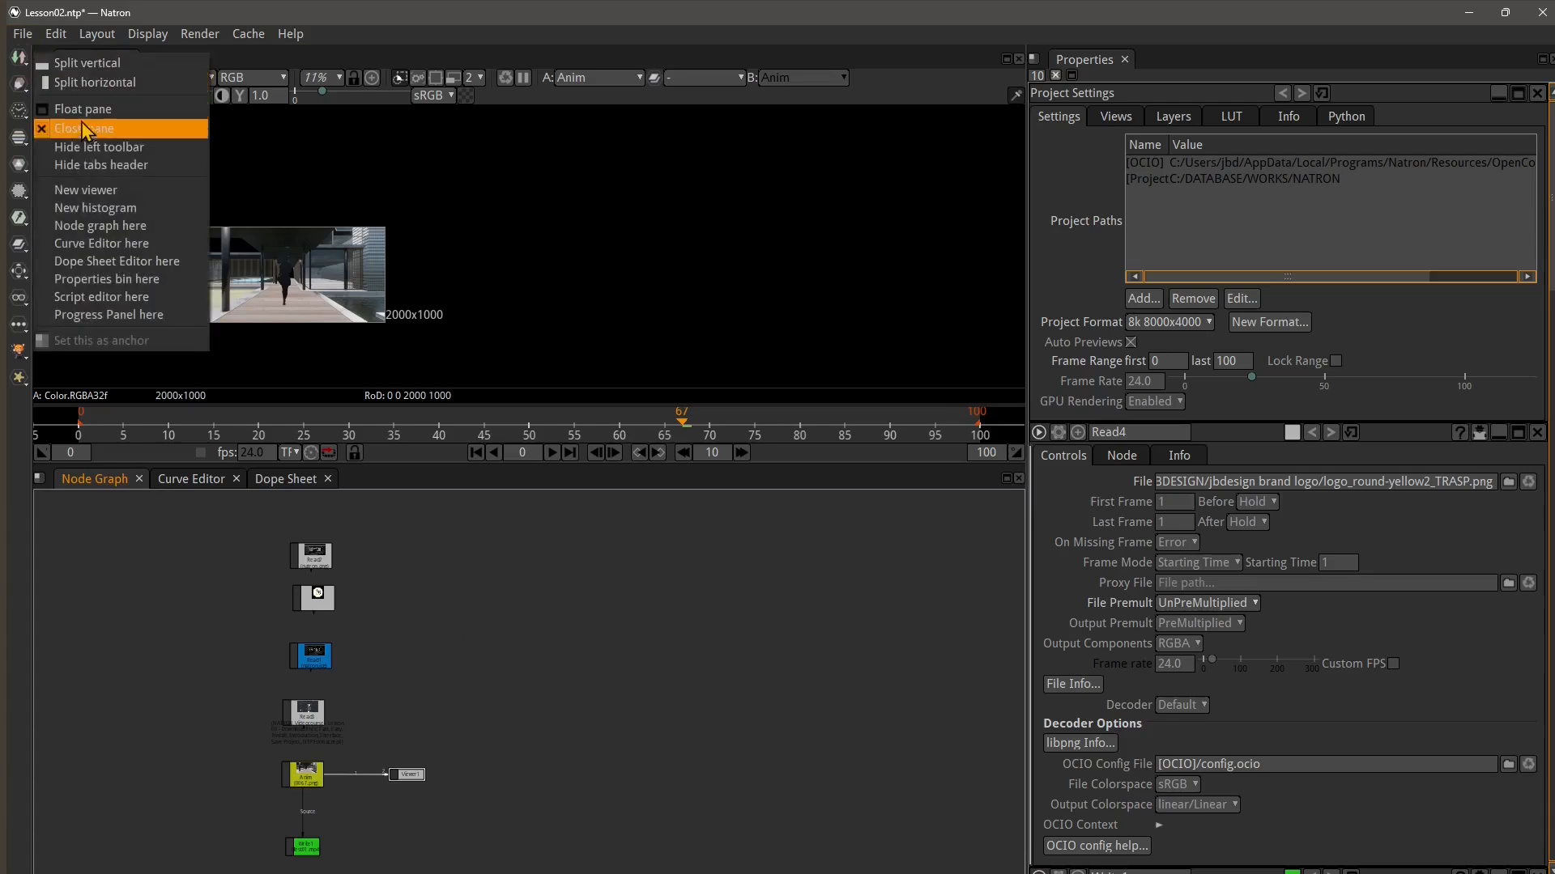
left_click(95, 195)
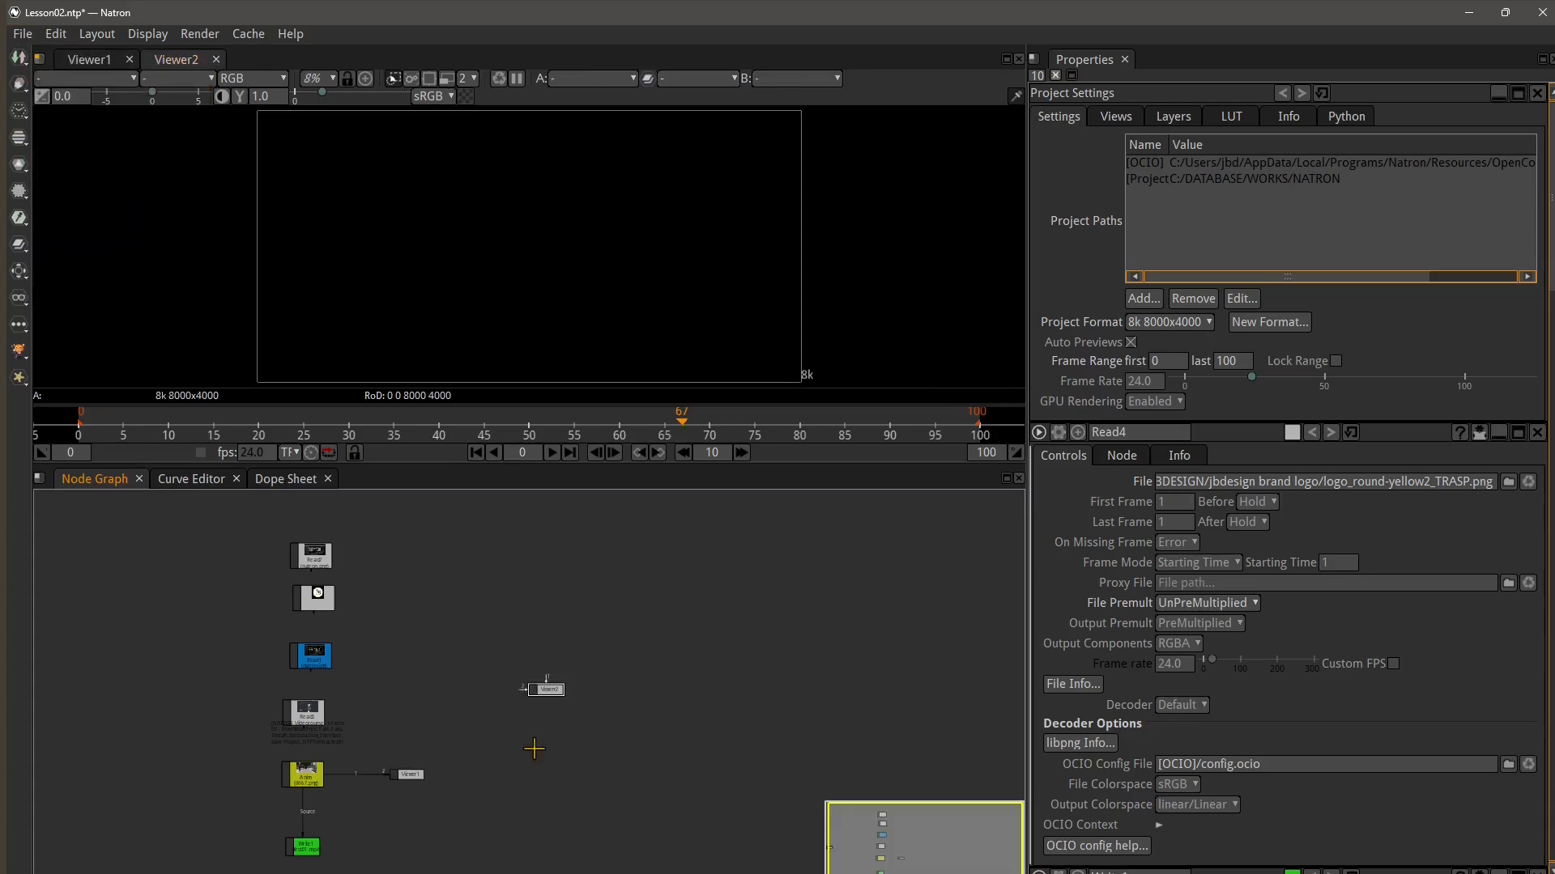
Move the Viewer2 node beside Read3 in the node graph and connect Read3 to Viewer2
scroll(549, 708, "up", 2)
left_click_drag(559, 681, 369, 711)
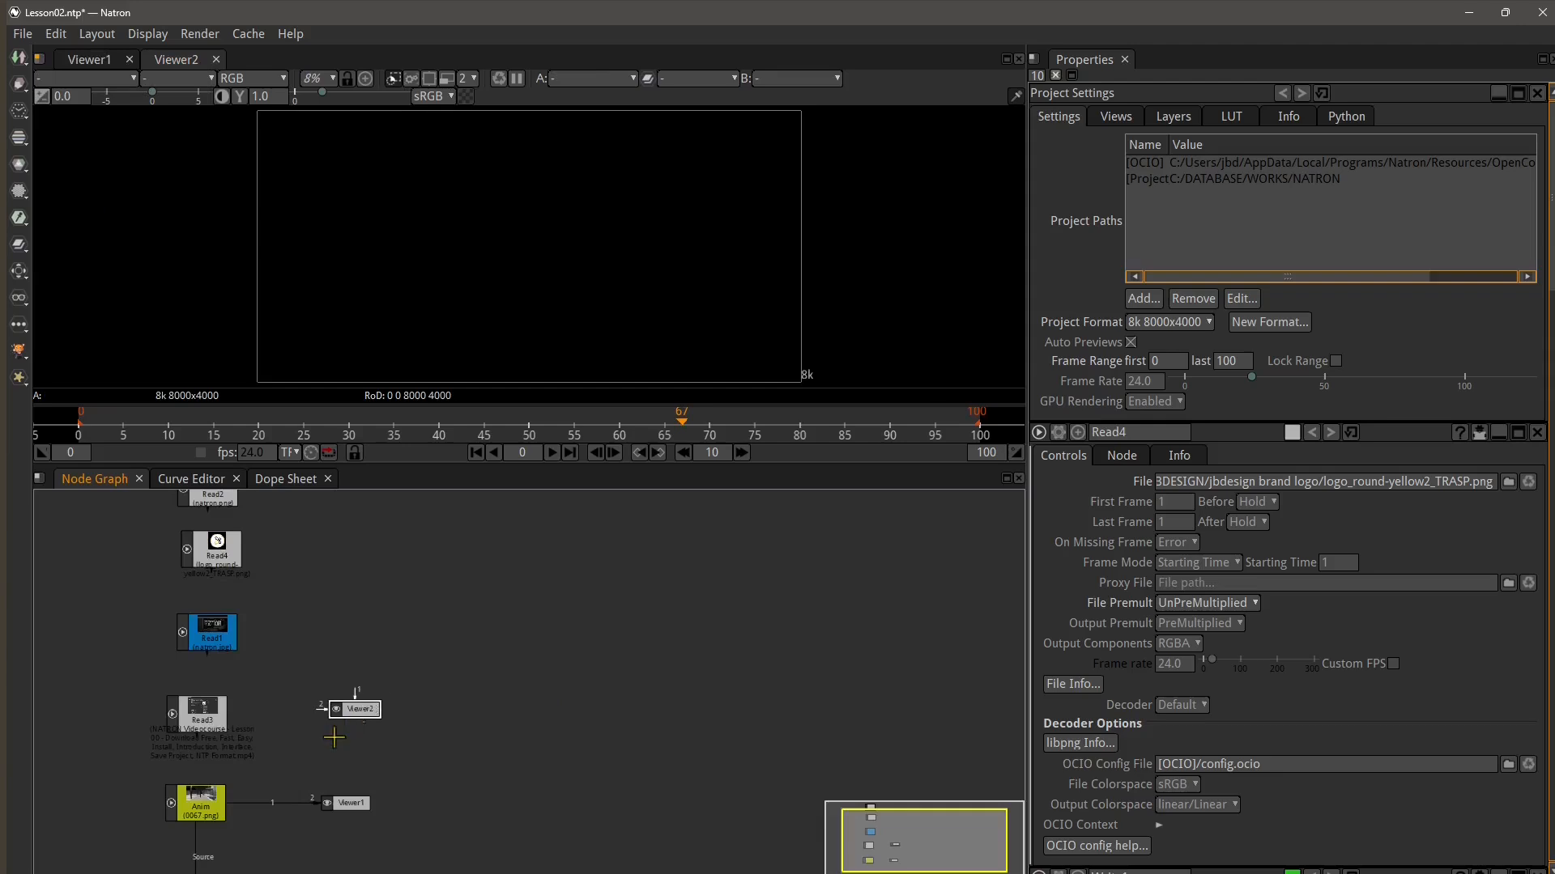
scroll(293, 750, "up", 2)
left_click_drag(293, 750, 317, 703)
left_click_drag(183, 685, 374, 645)
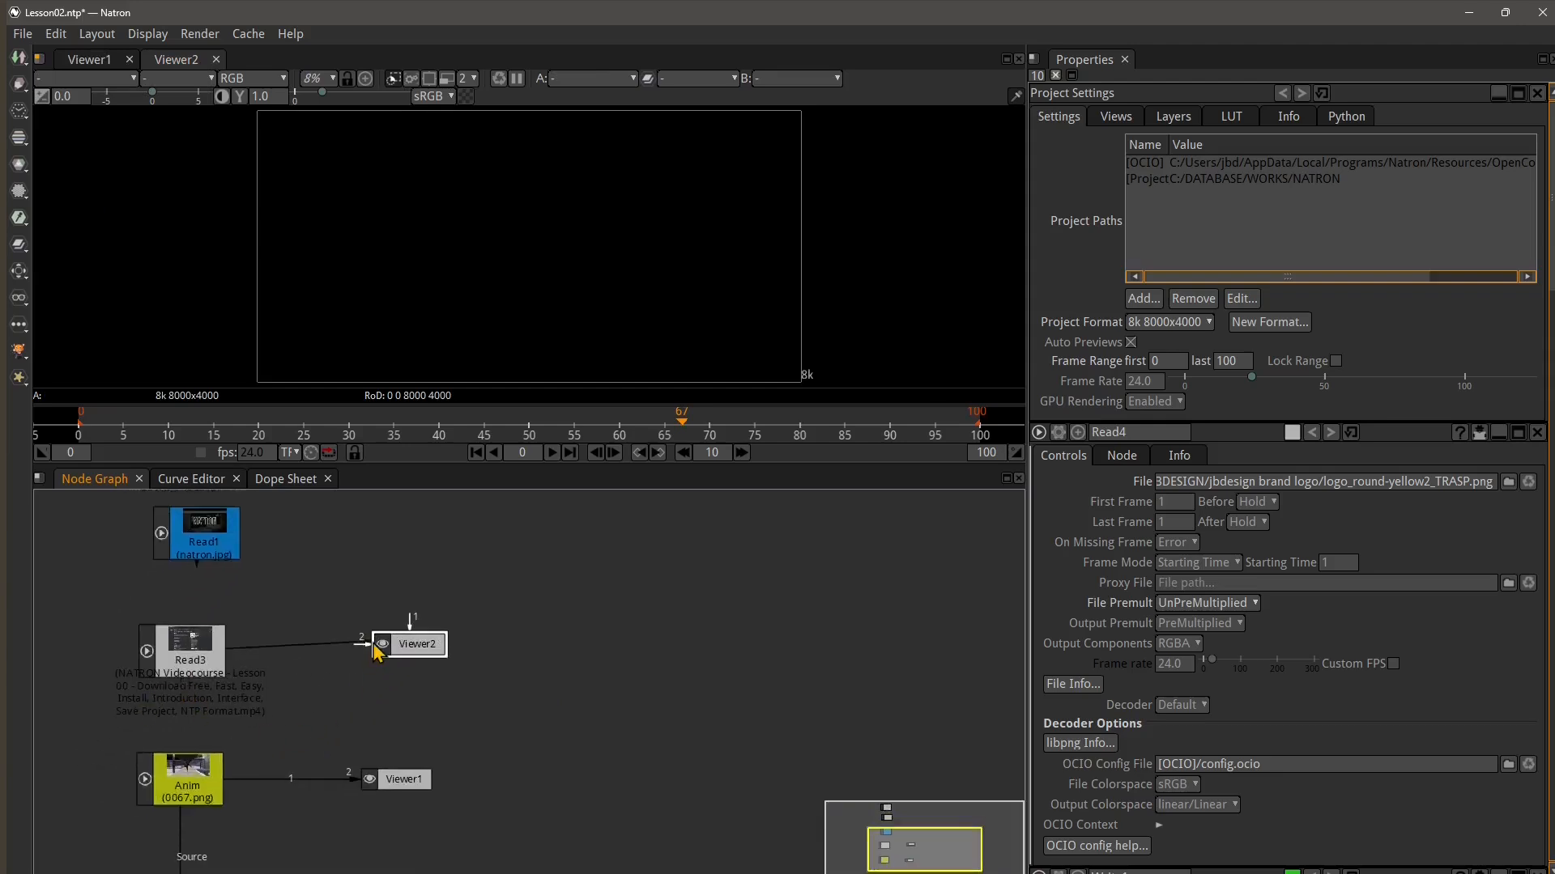
Open a new histogram in the viewer pane
left_click(91, 60)
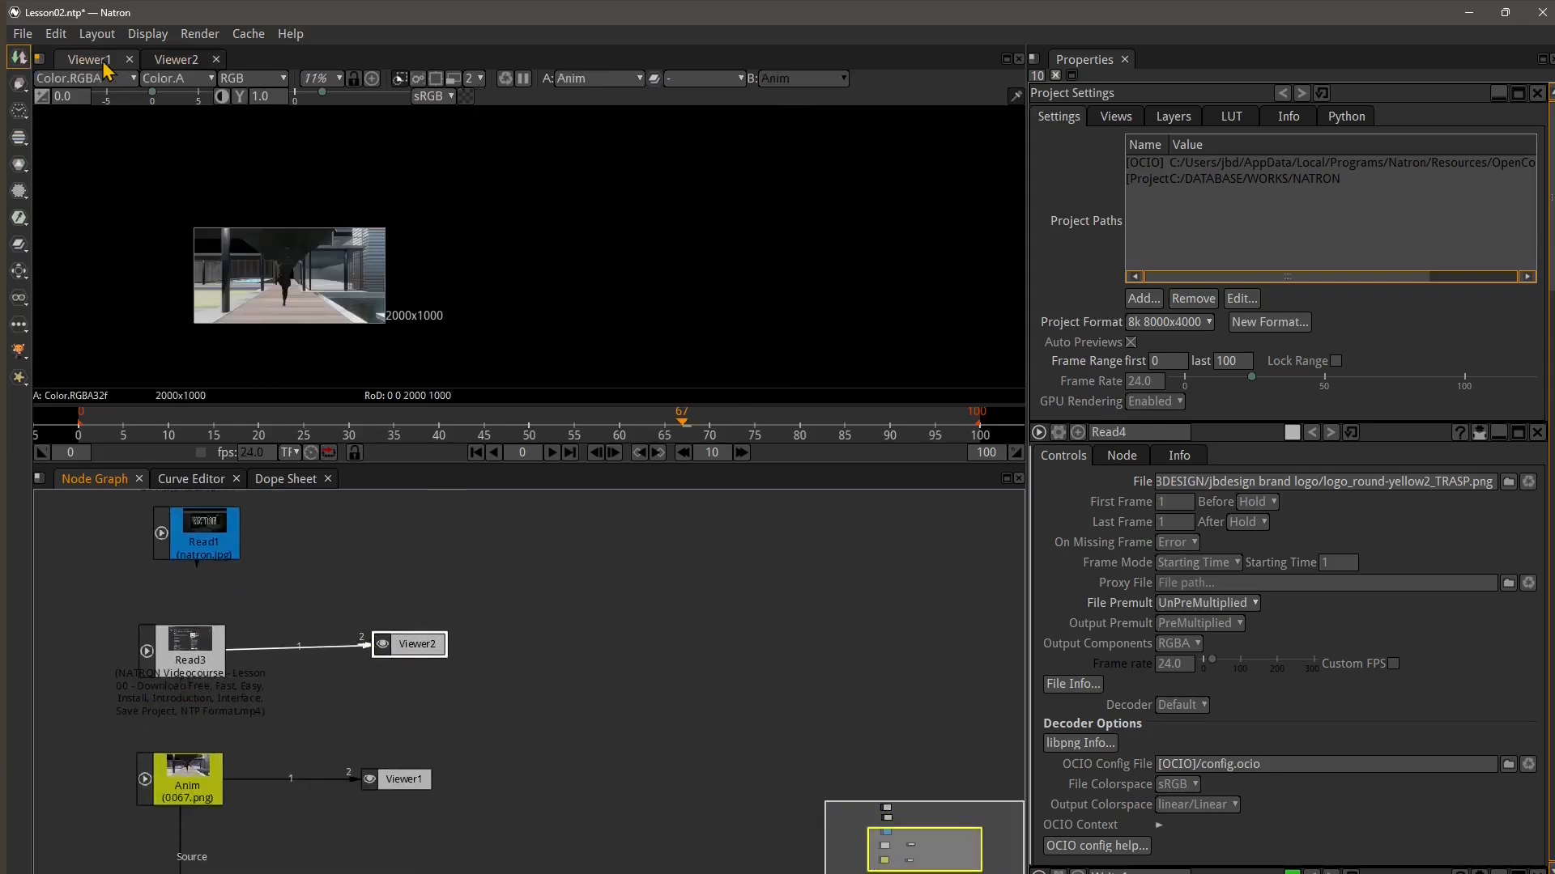
left_click(38, 60)
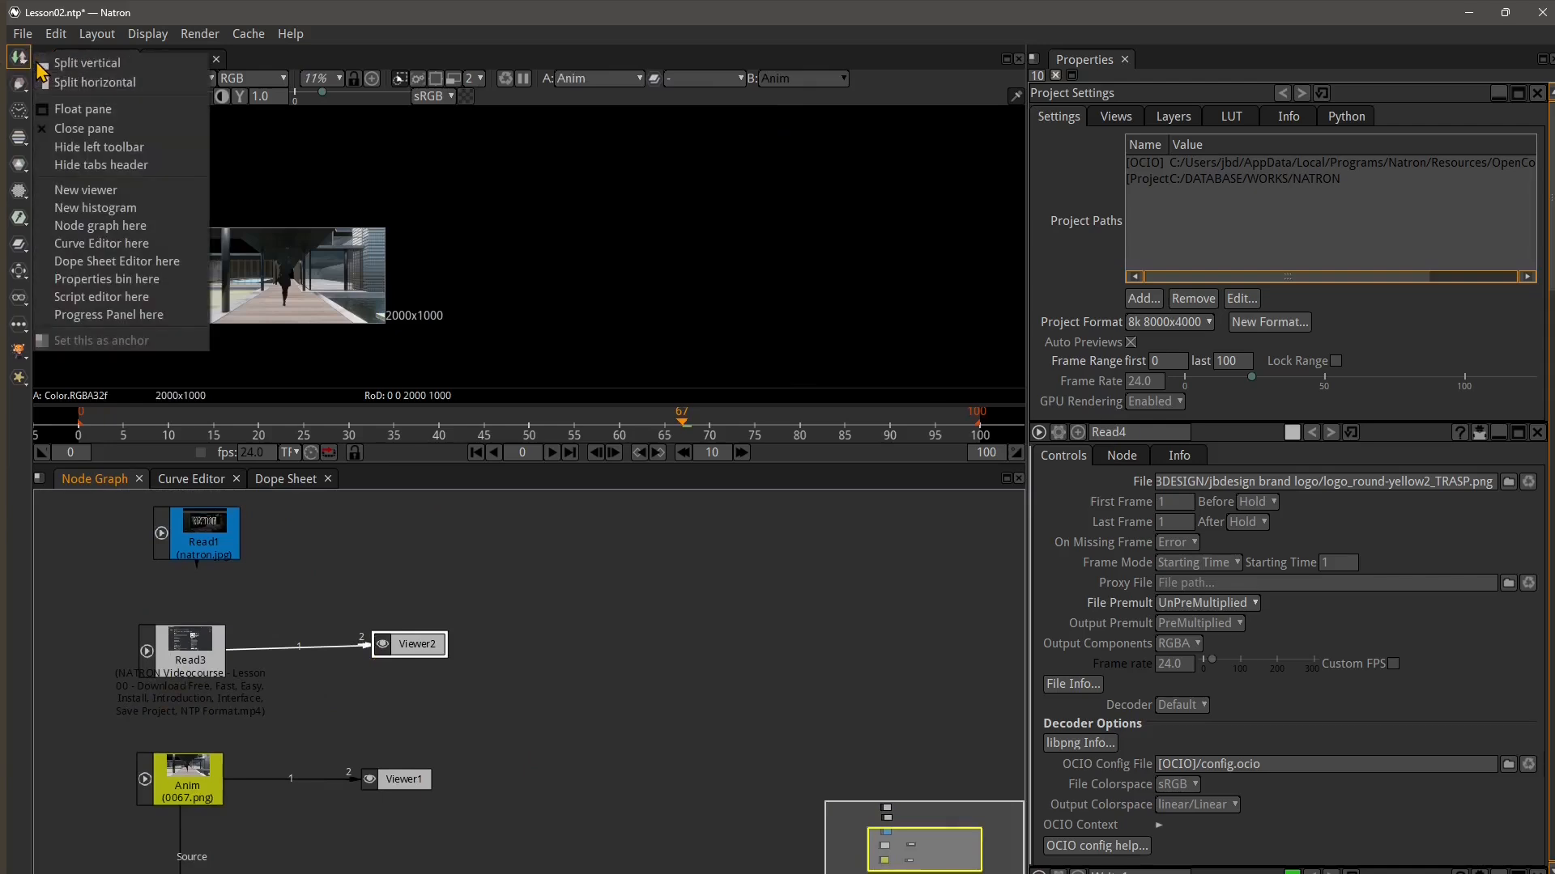
left_click(116, 212)
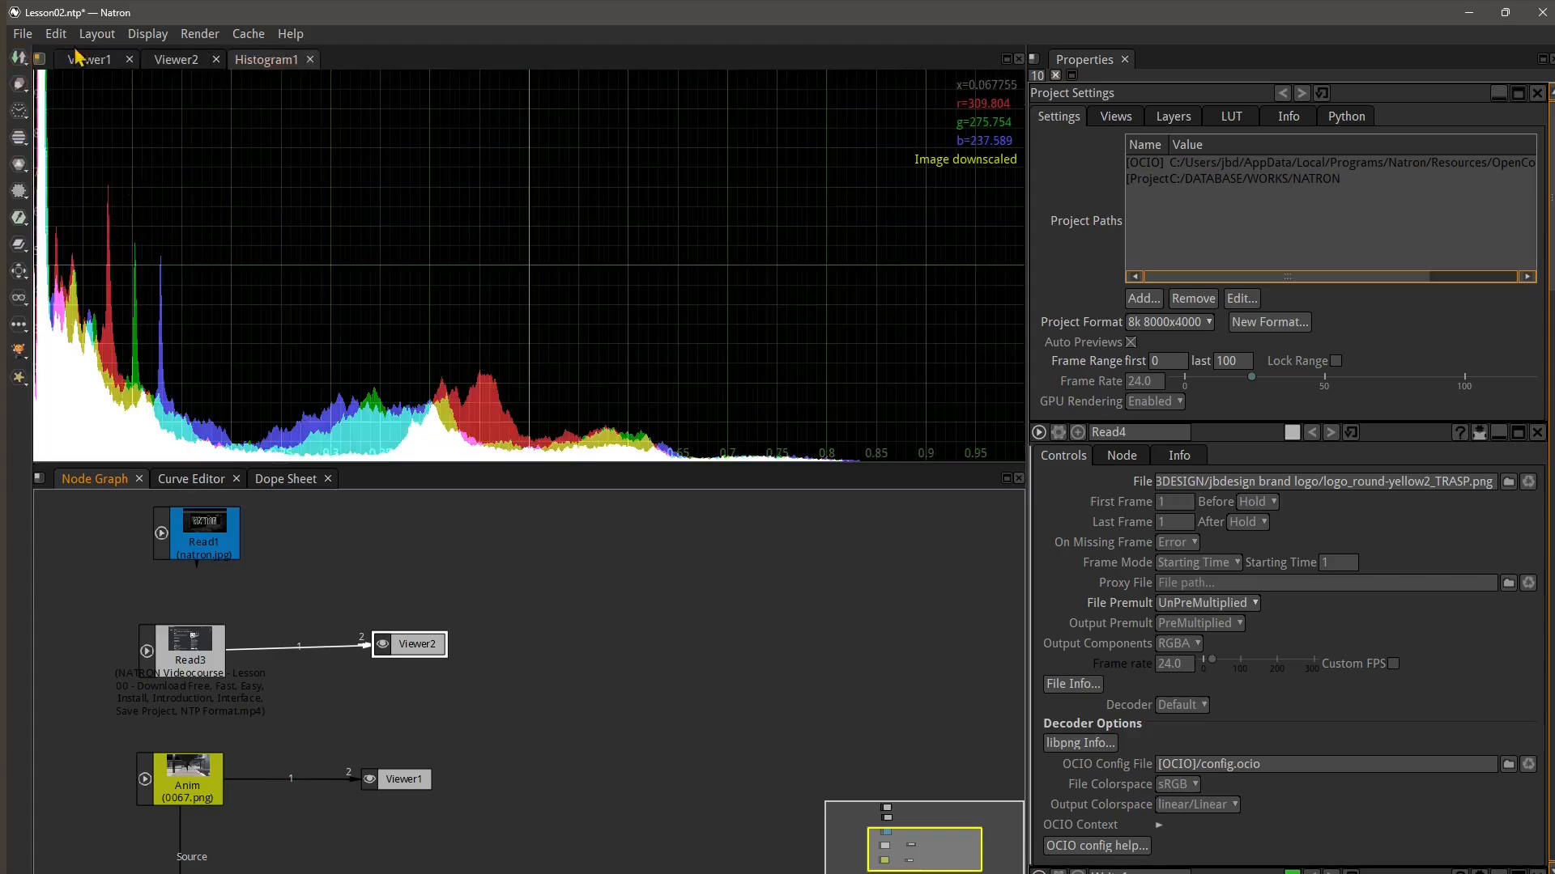
Place a Node Graph tab in the top viewer pane
left_click(55, 34)
mouse_move(34, 47)
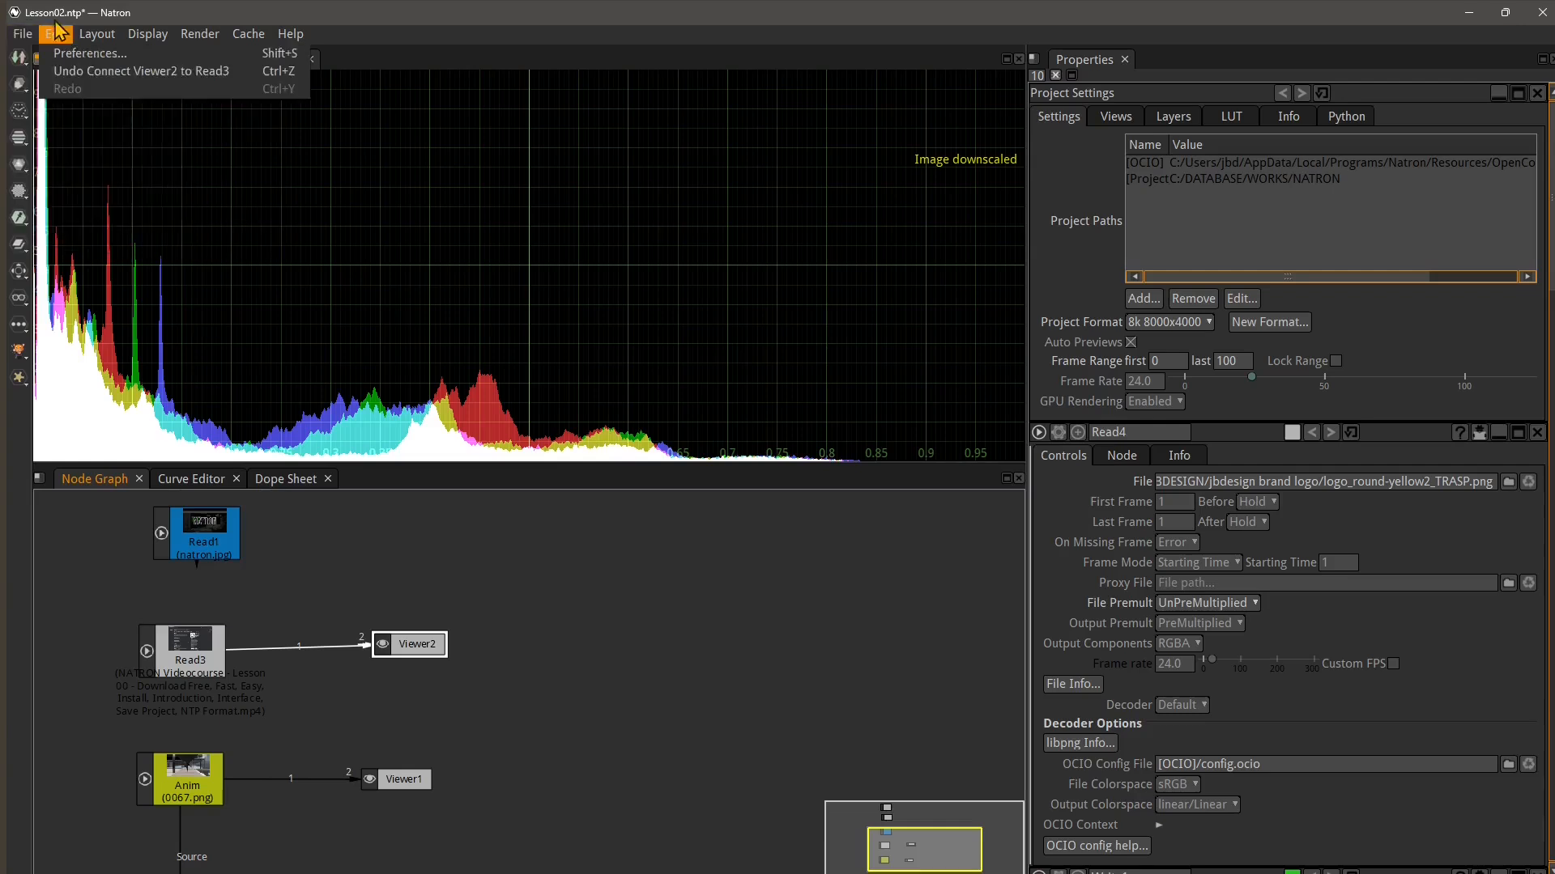
left_click(40, 63)
left_click(40, 63)
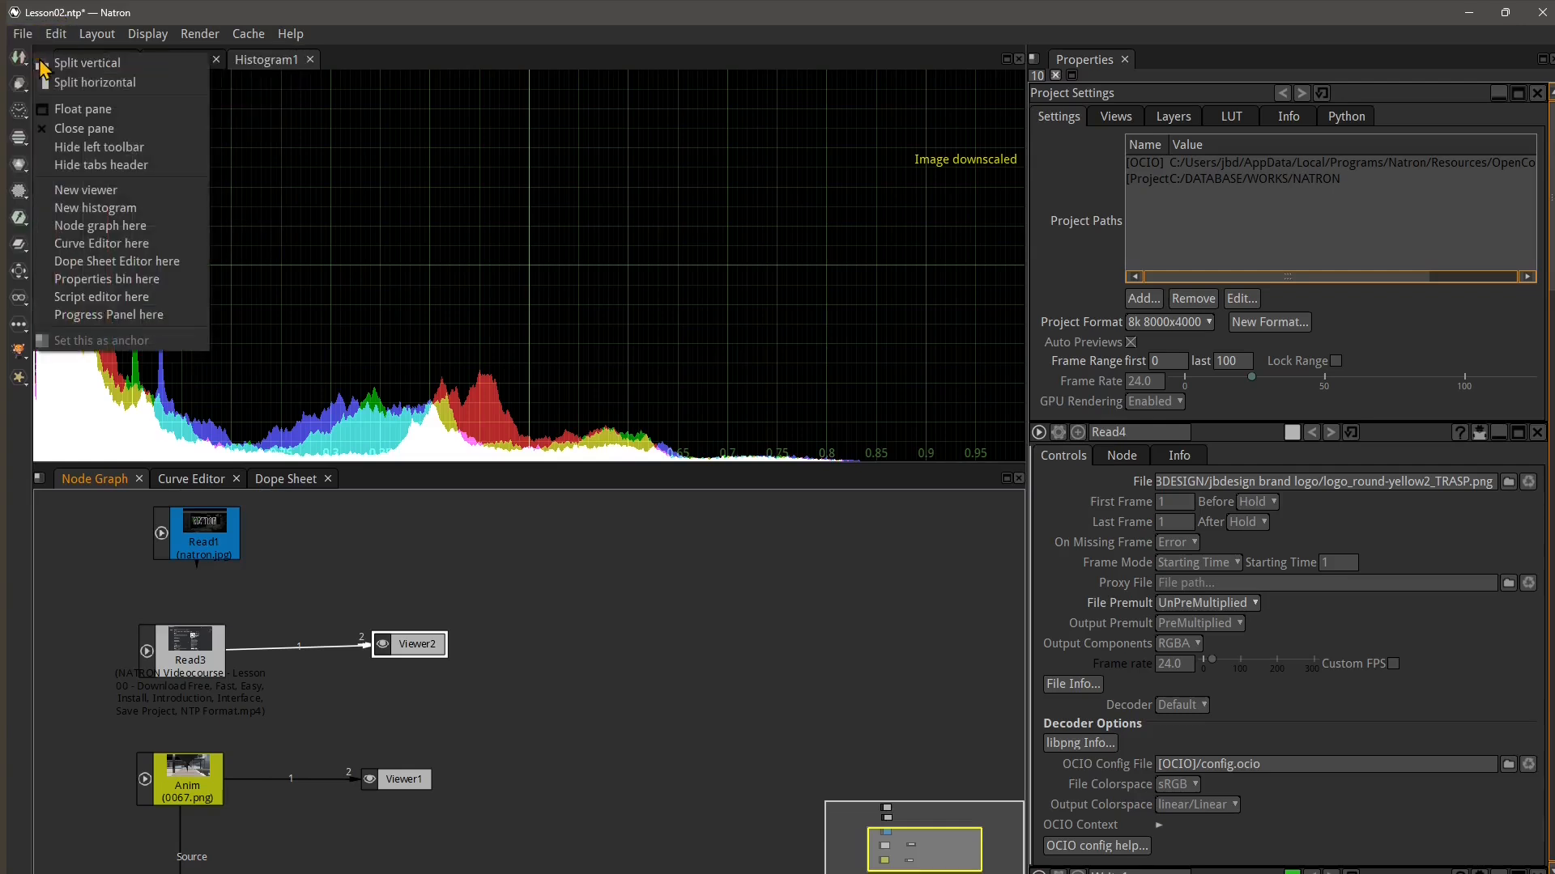
left_click(97, 229)
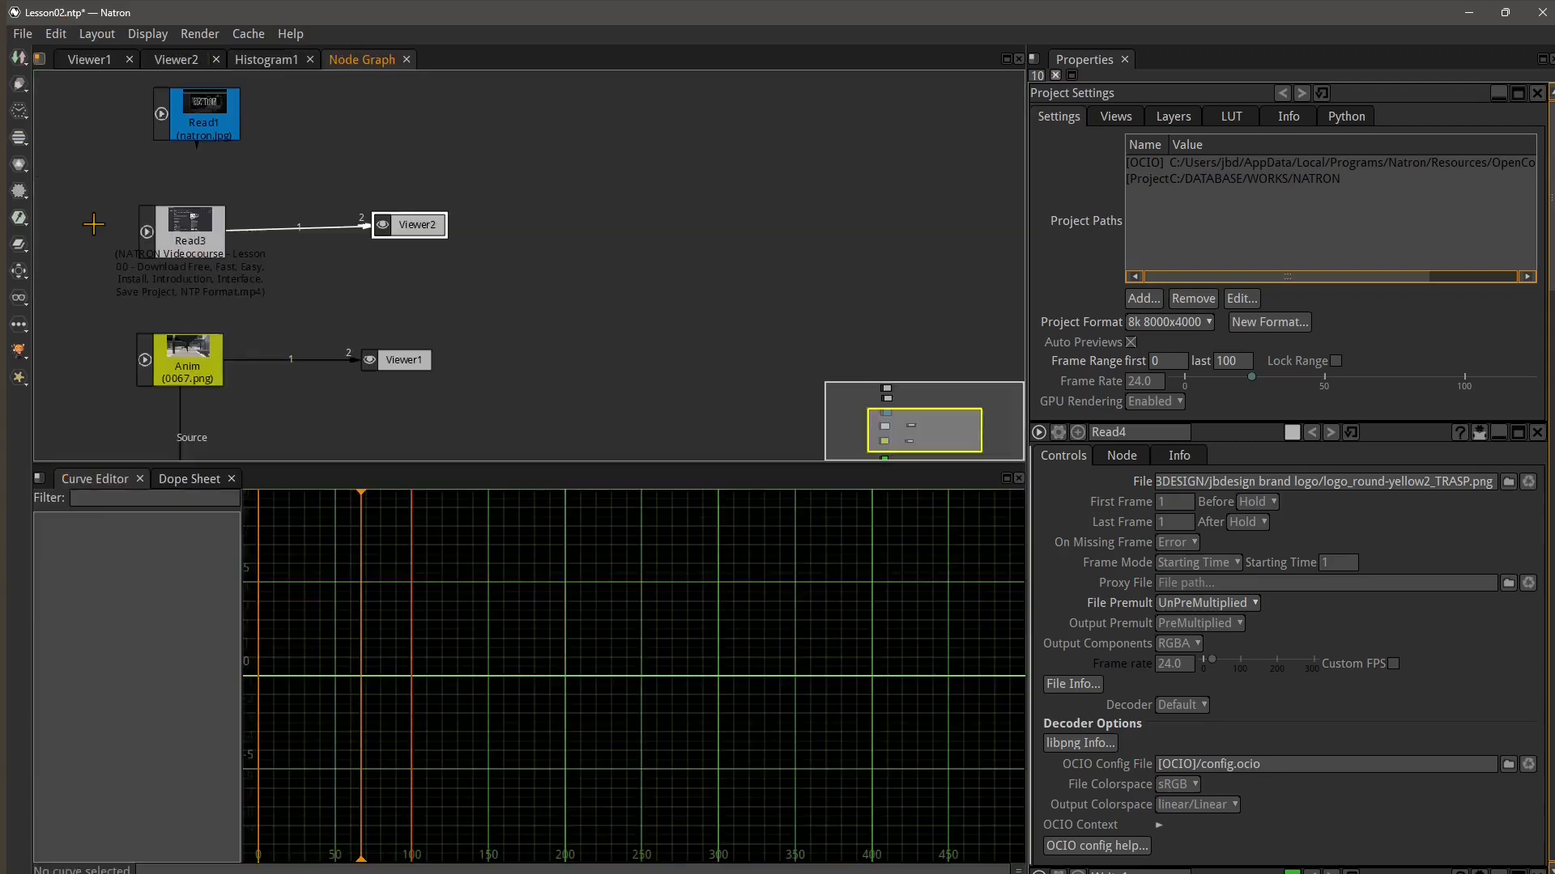
Move the Node Graph tab back into the lower pane, splitting it into two panes
scroll(422, 333, "down", 3)
scroll(337, 343, "up", 3)
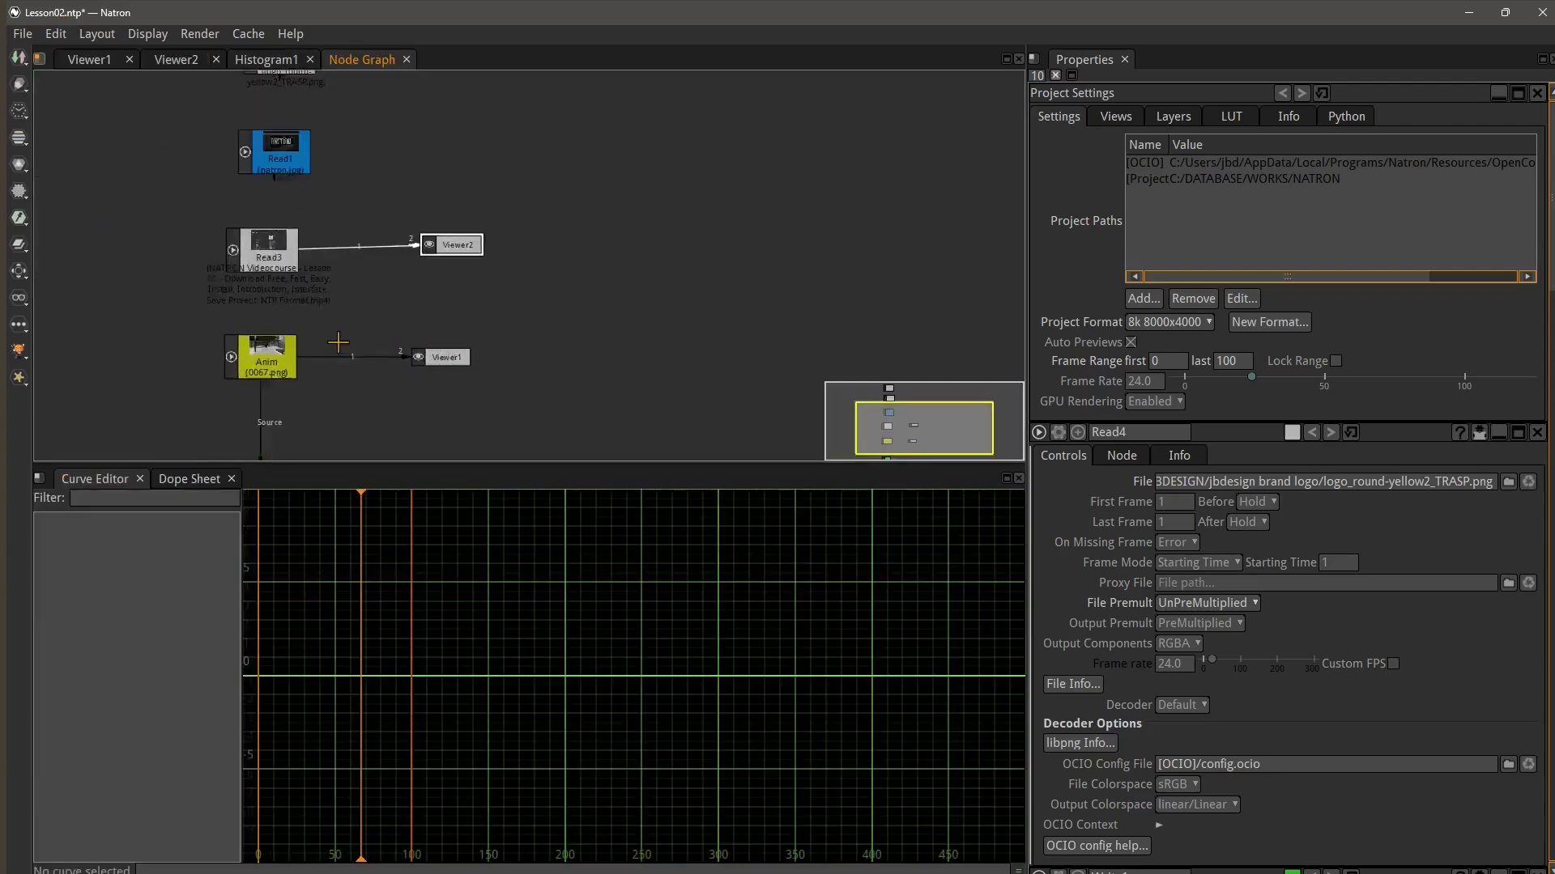
scroll(337, 344, "down", 2)
scroll(337, 344, "up", 3)
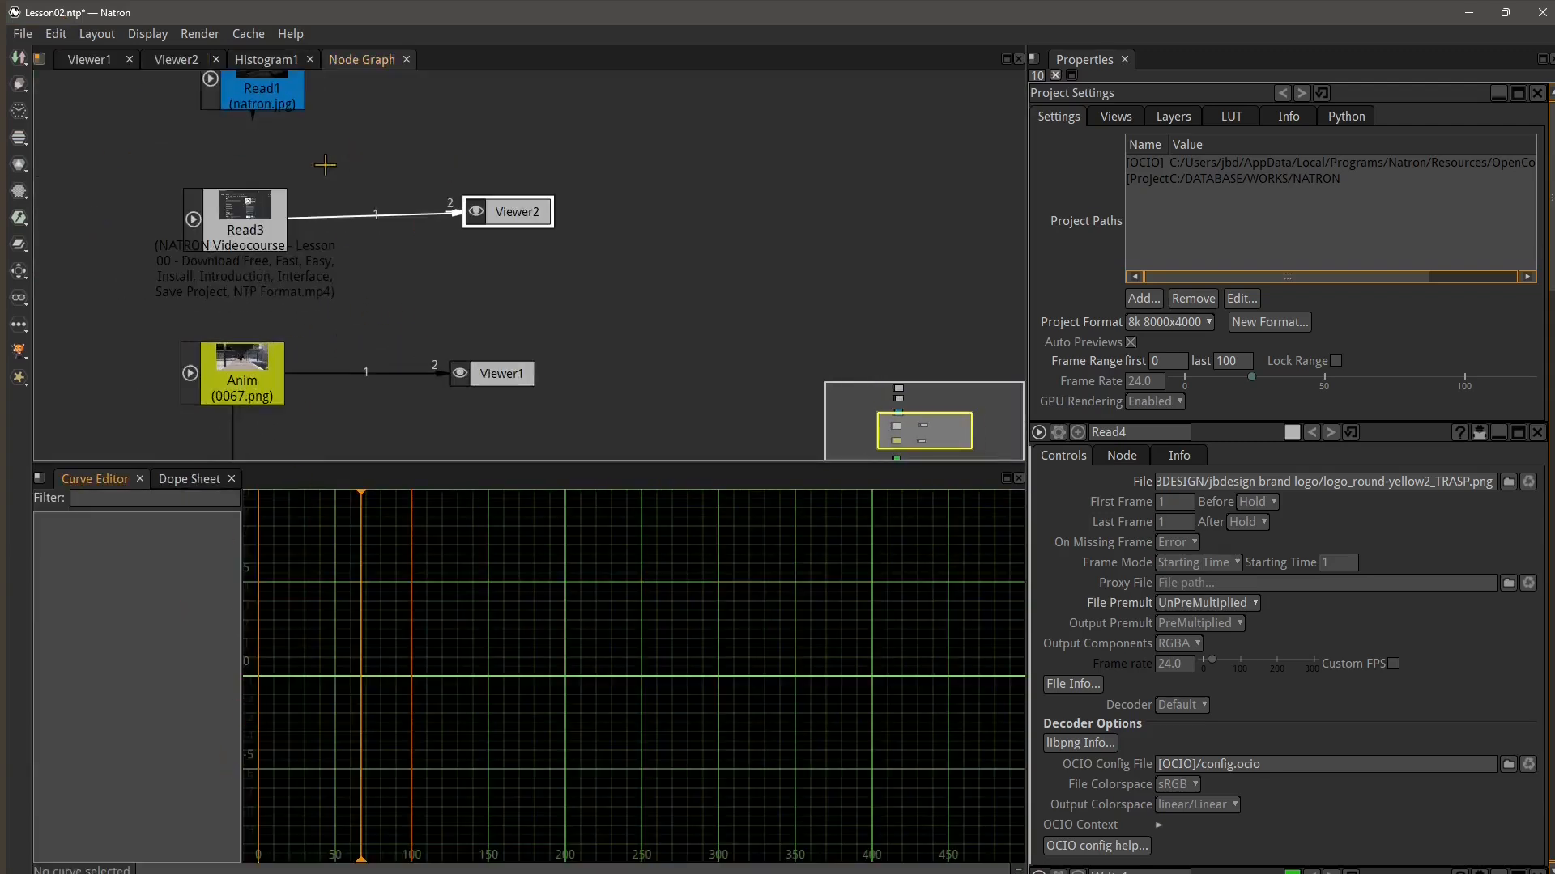
left_click_drag(349, 60, 77, 492)
left_click_drag(74, 486, 72, 486)
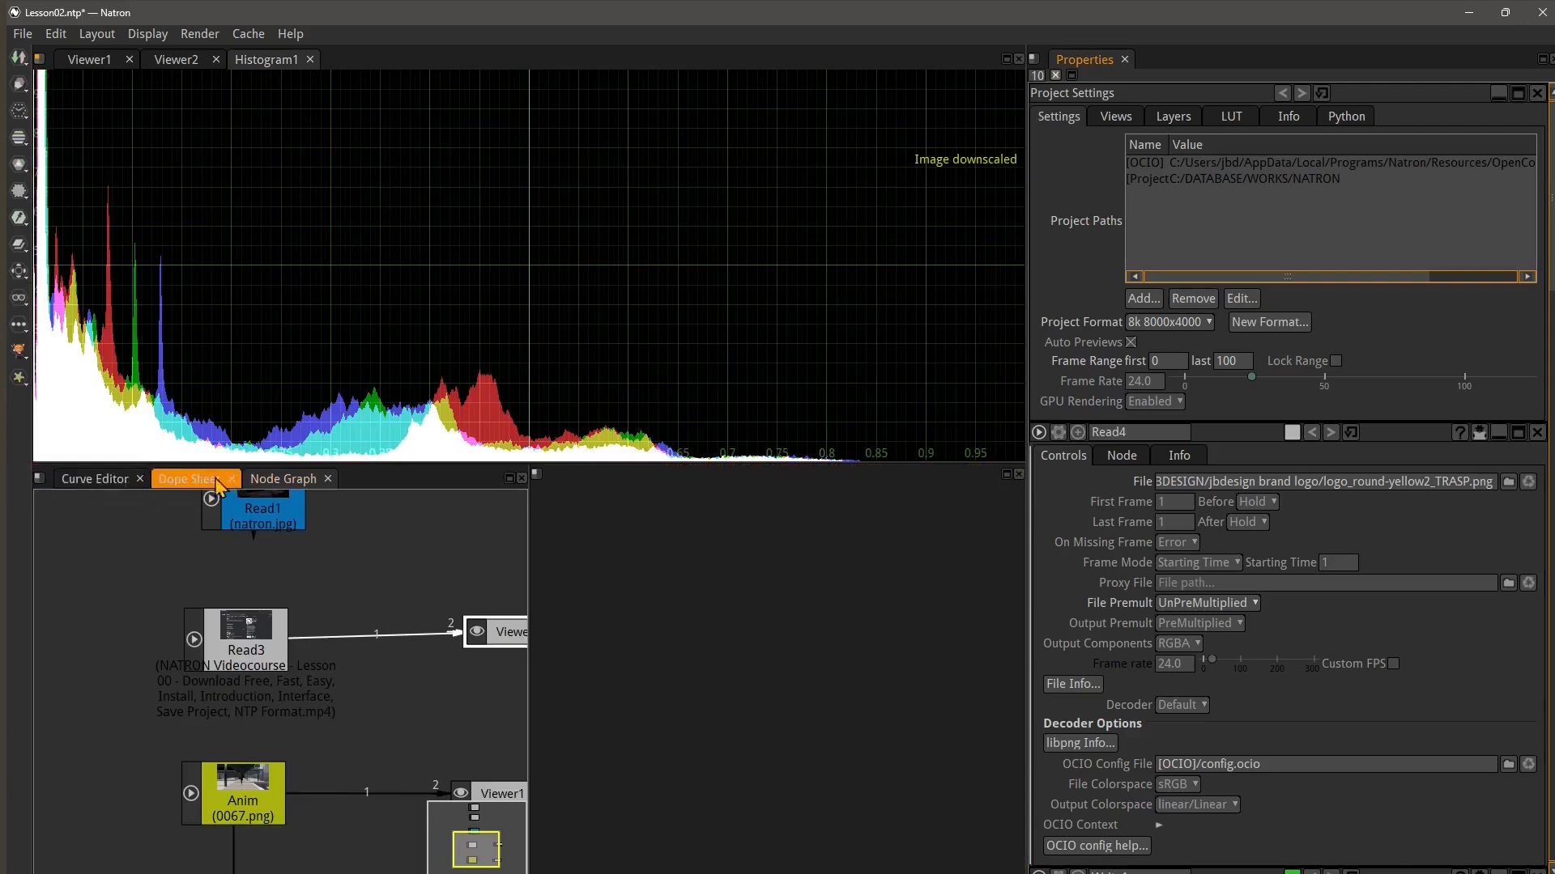
left_click_drag(215, 480, 476, 487)
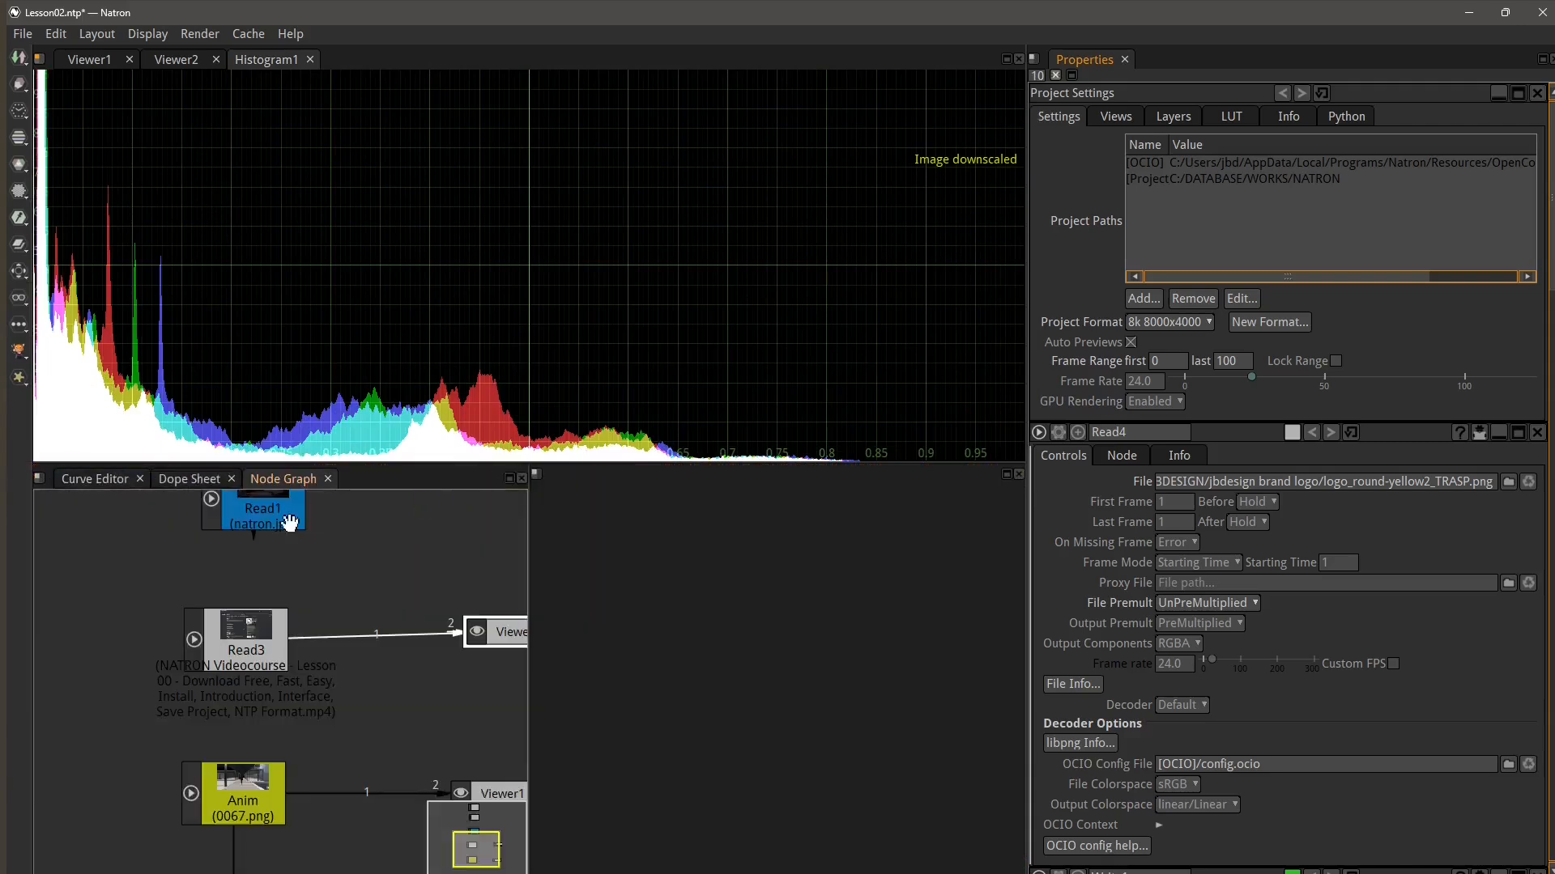
Move the Properties bin into the top pane and back into the right pane
left_click(55, 34)
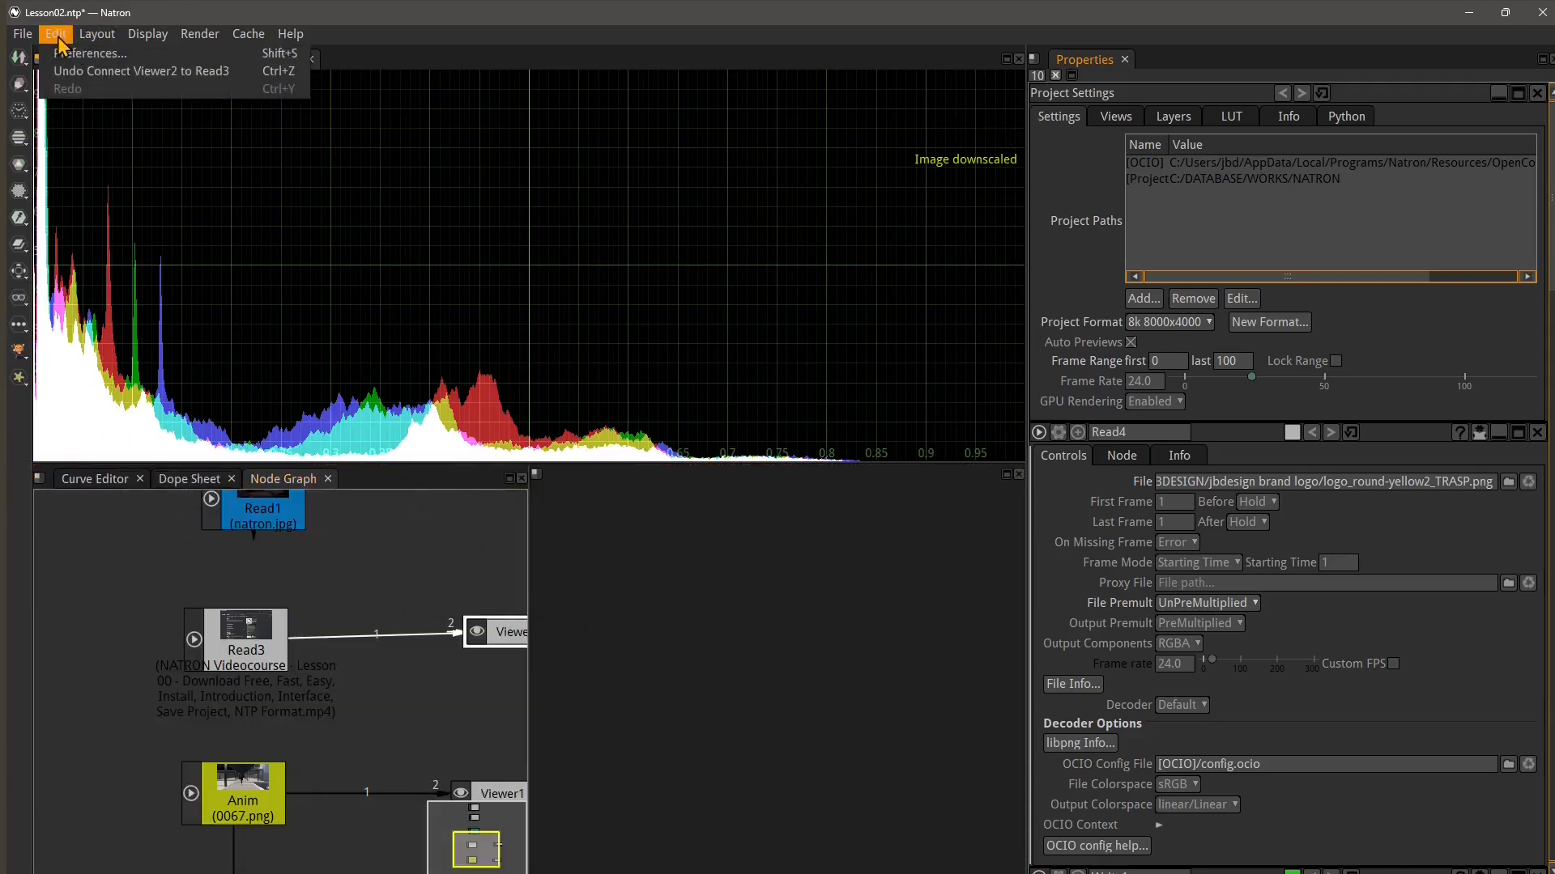
left_click(37, 58)
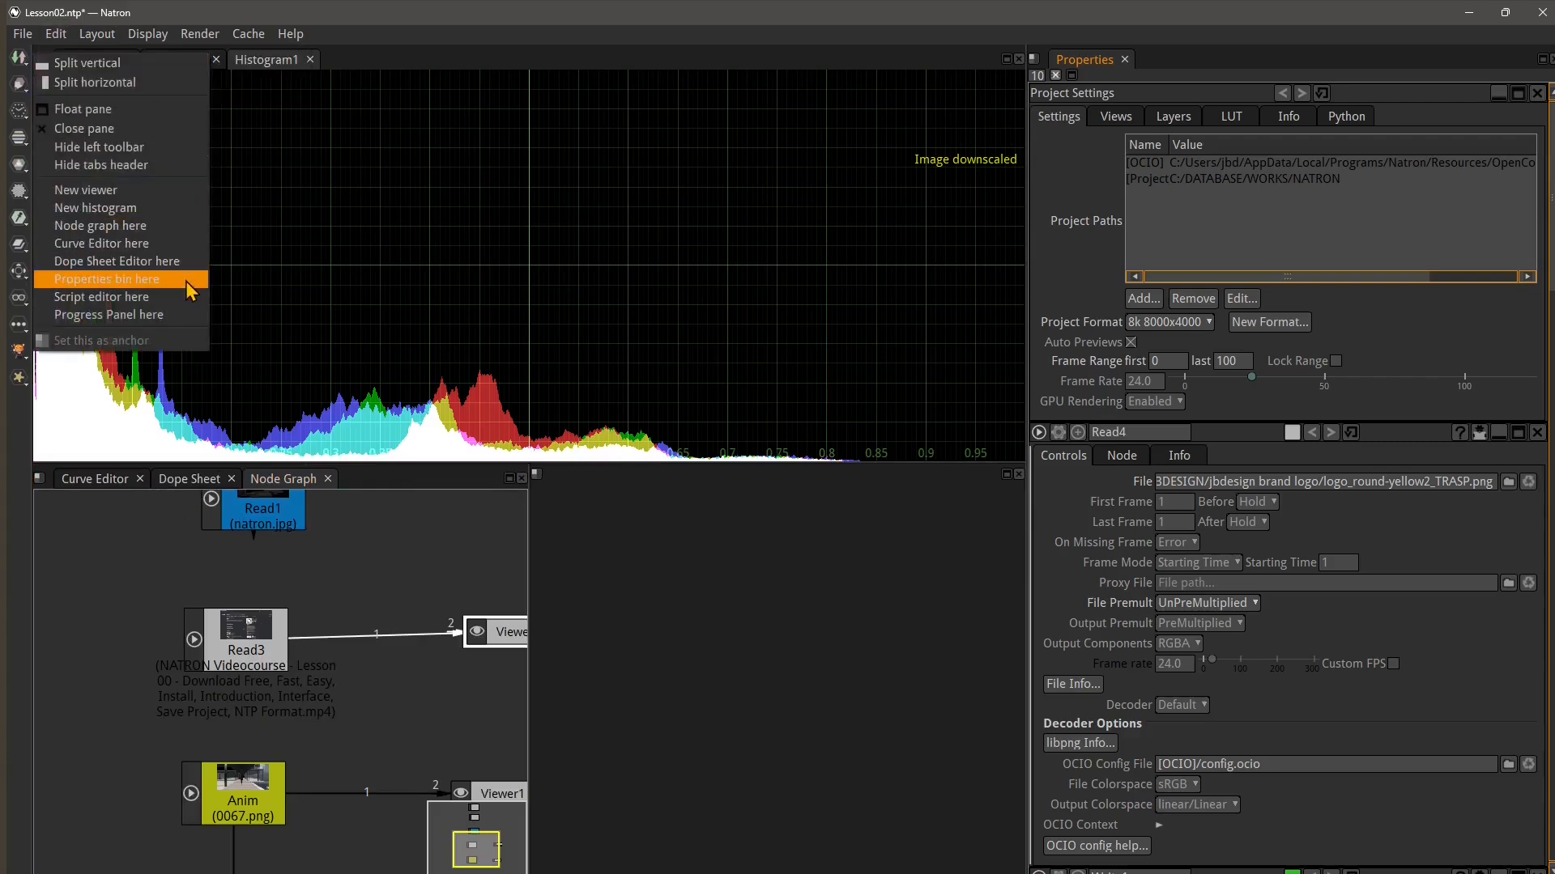
left_click(86, 281)
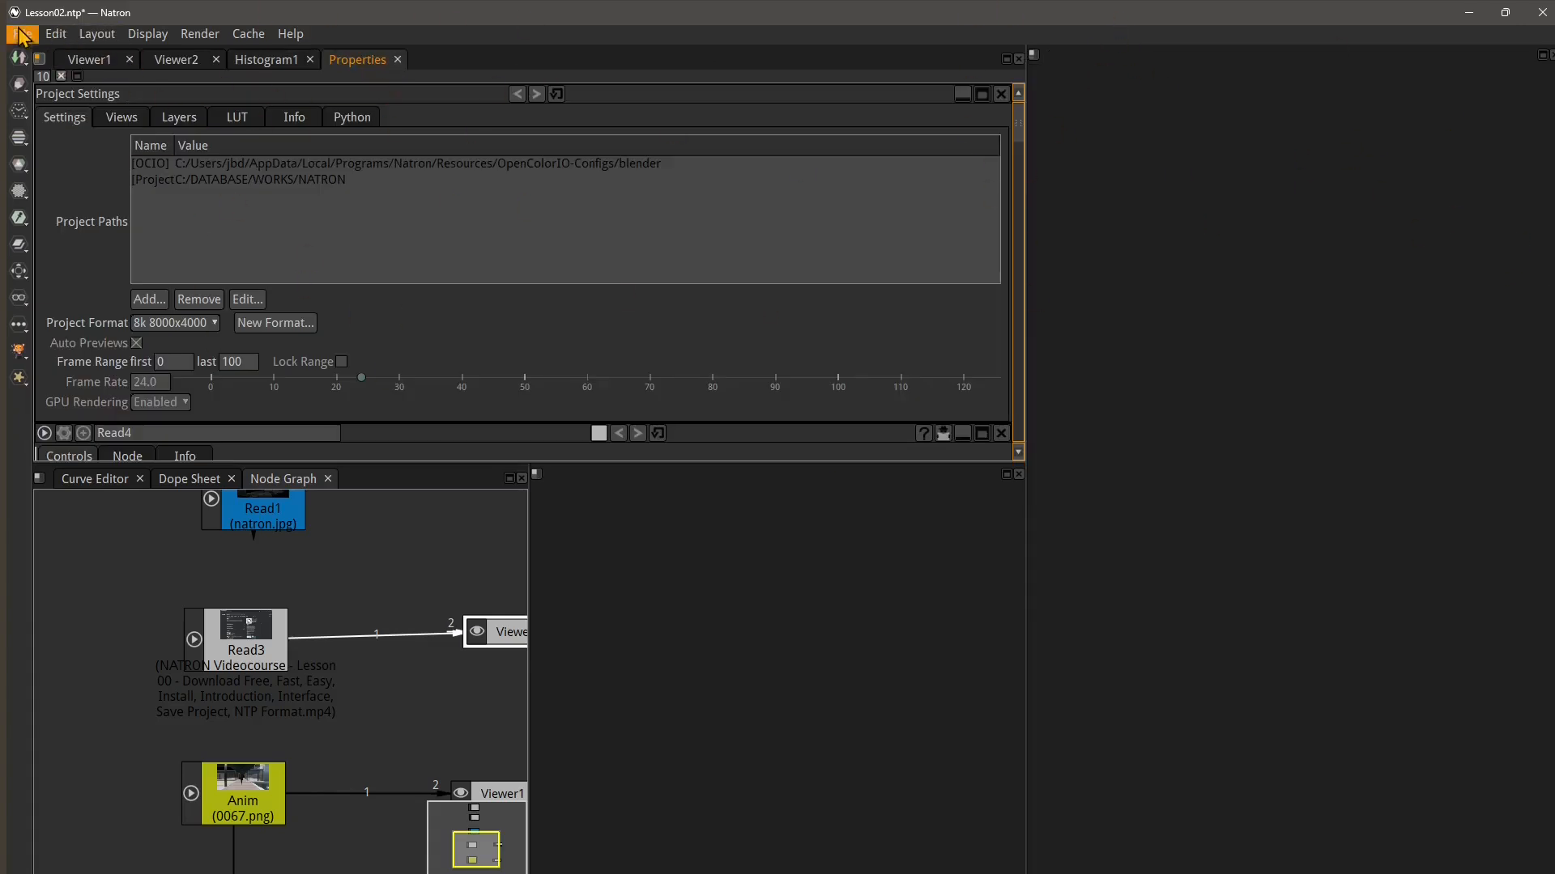
left_click(1033, 55)
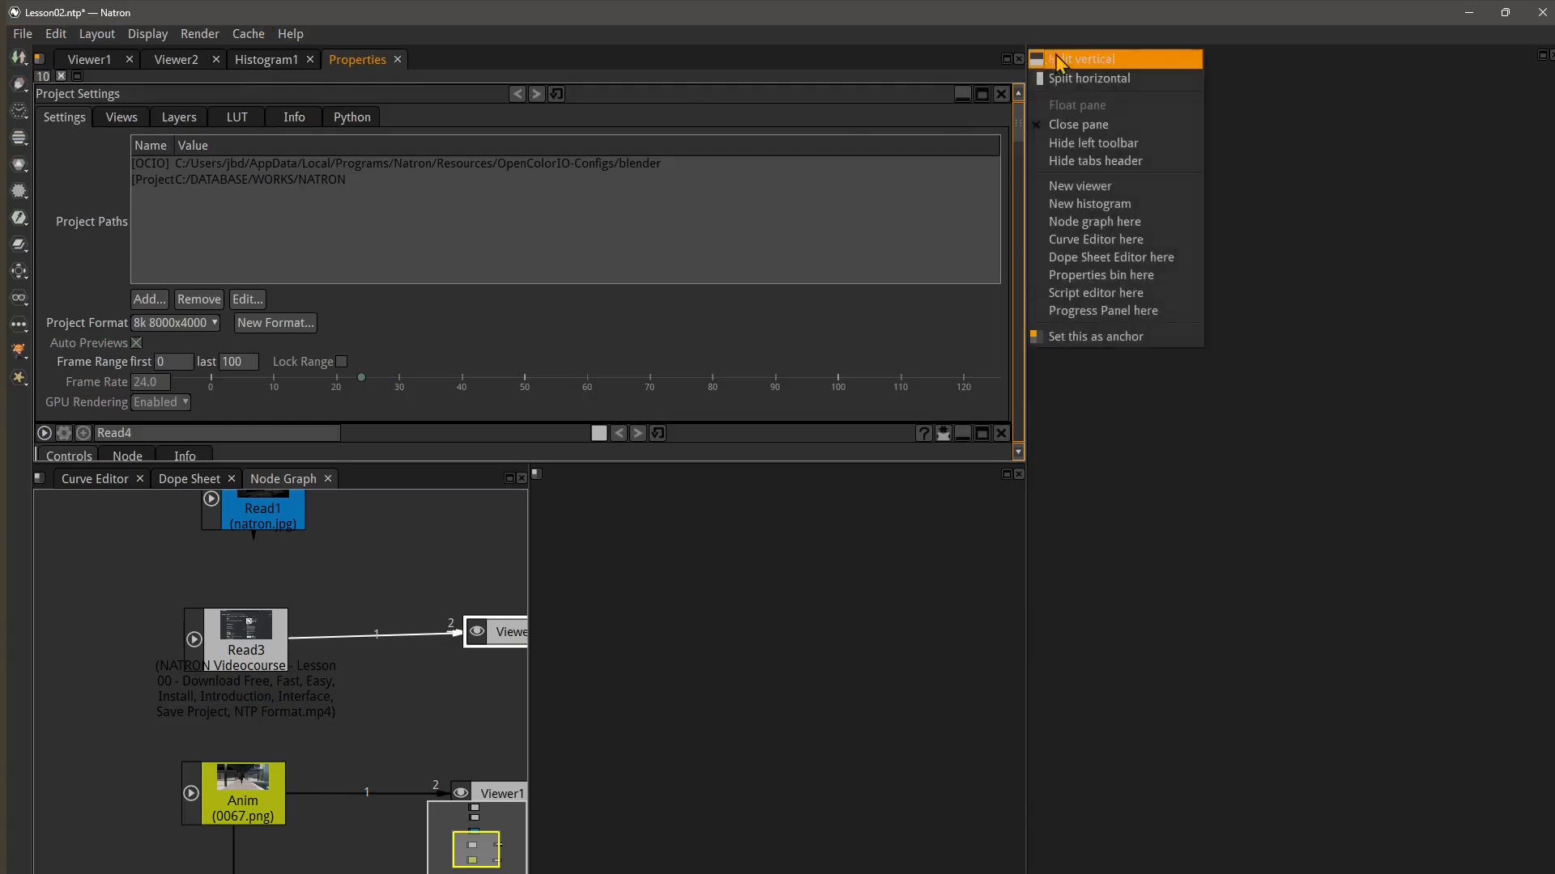
left_click(1095, 275)
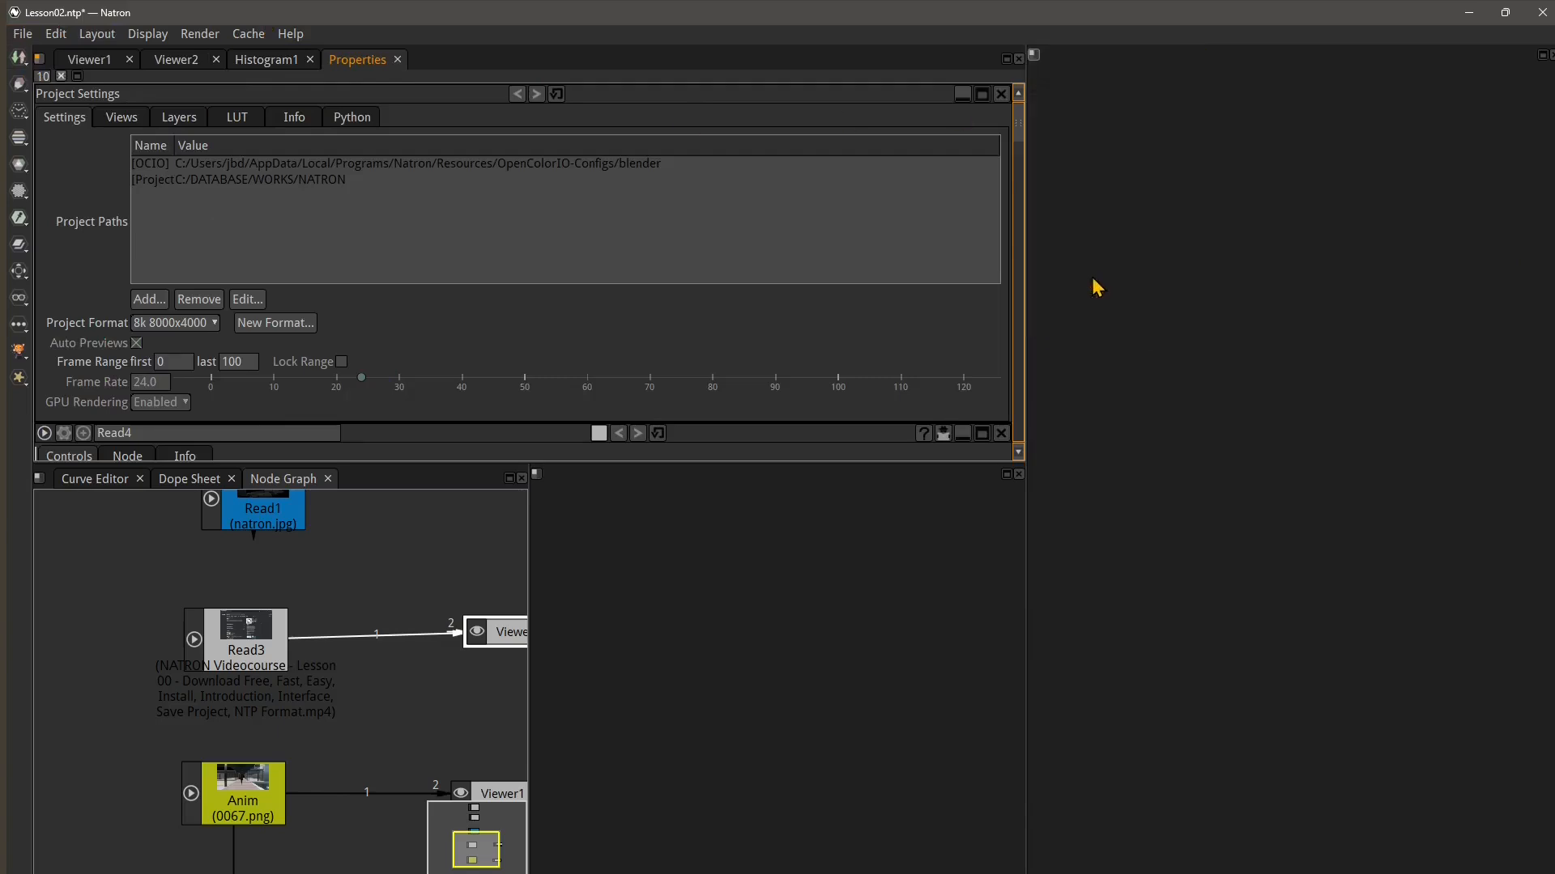
Move the Properties bin into the empty lower-right pane and back into the right pane
left_click(1036, 62)
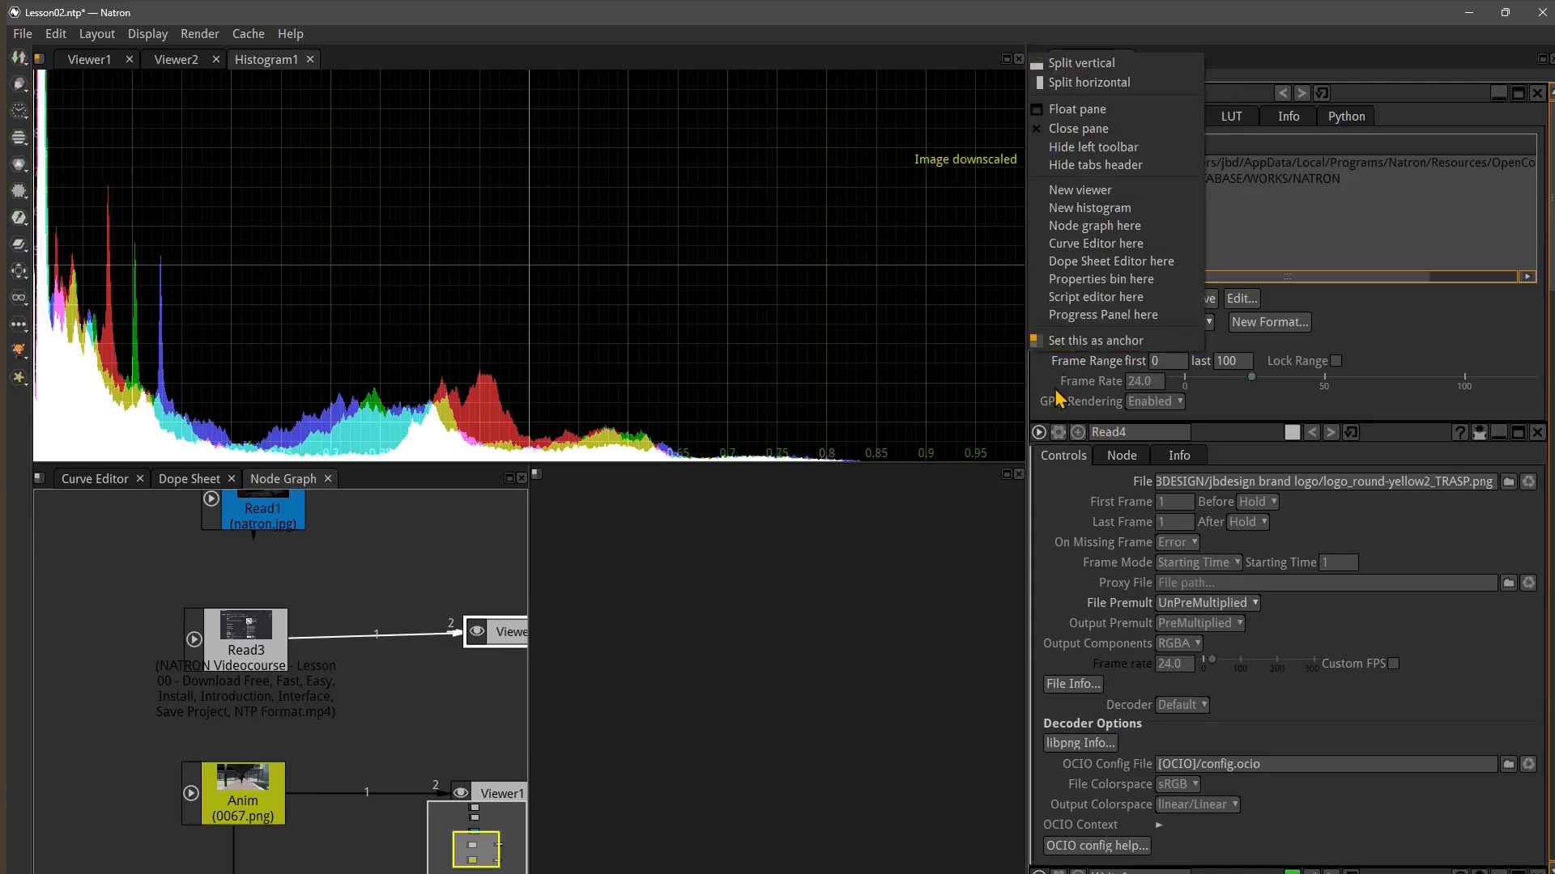
left_click(672, 579)
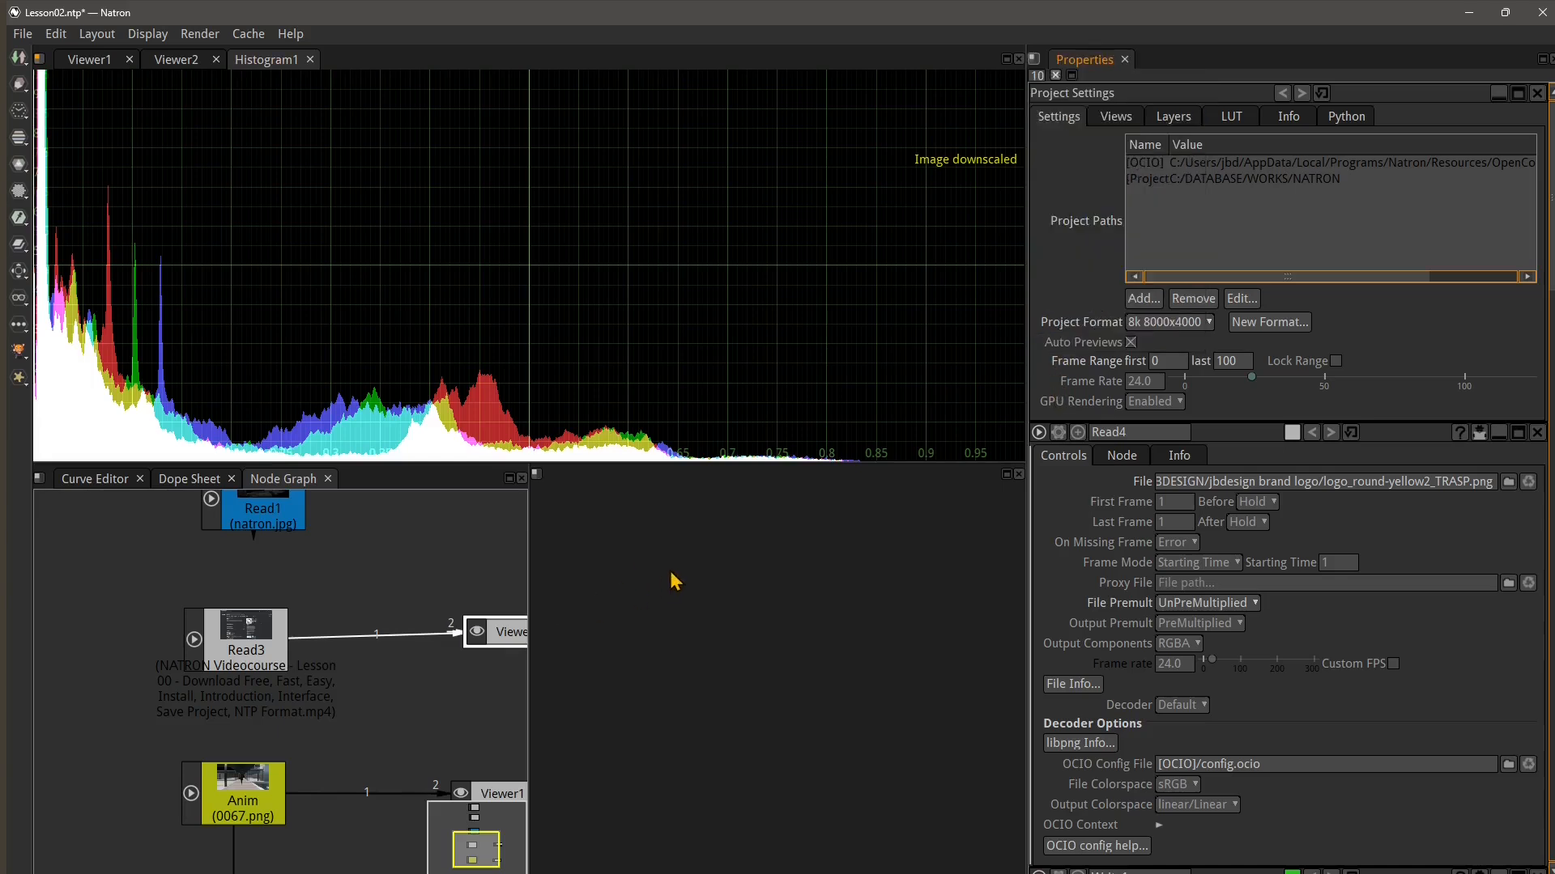
left_click(539, 478)
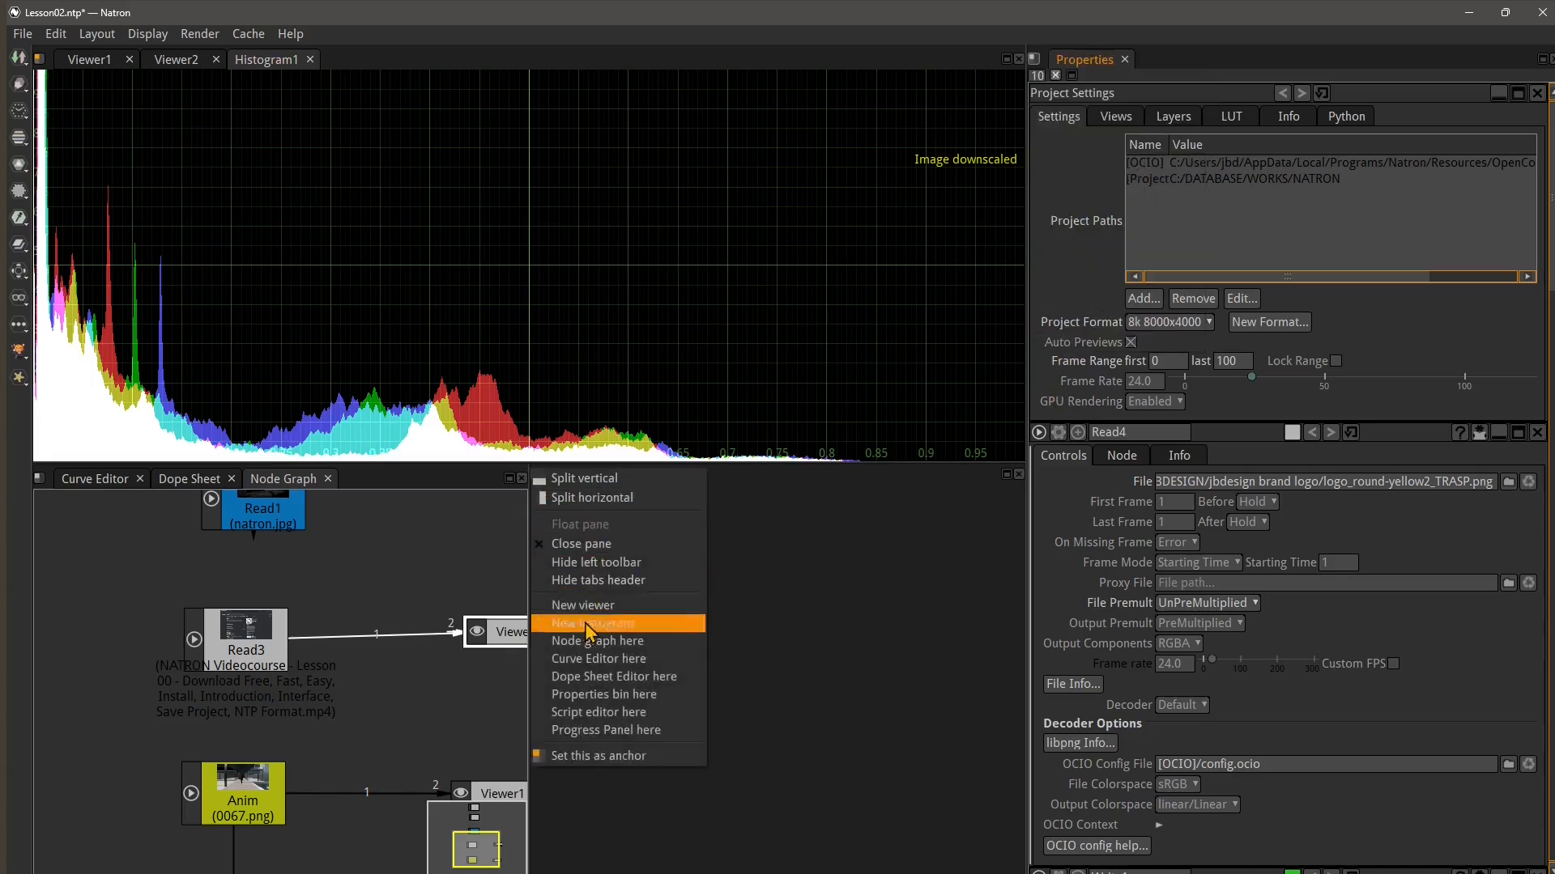
left_click(595, 701)
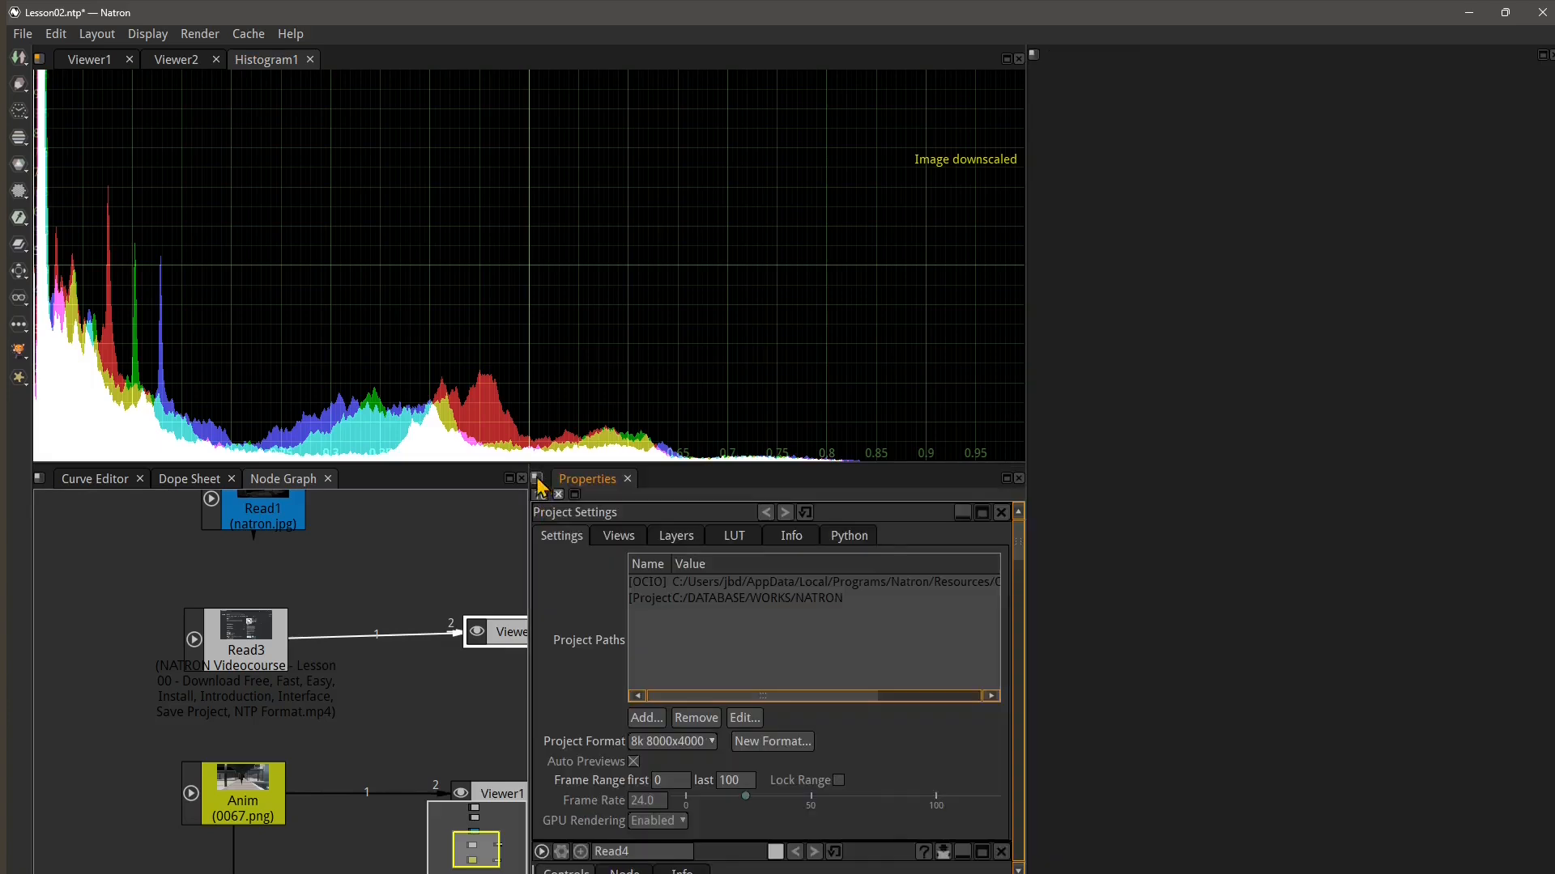
left_click(1033, 54)
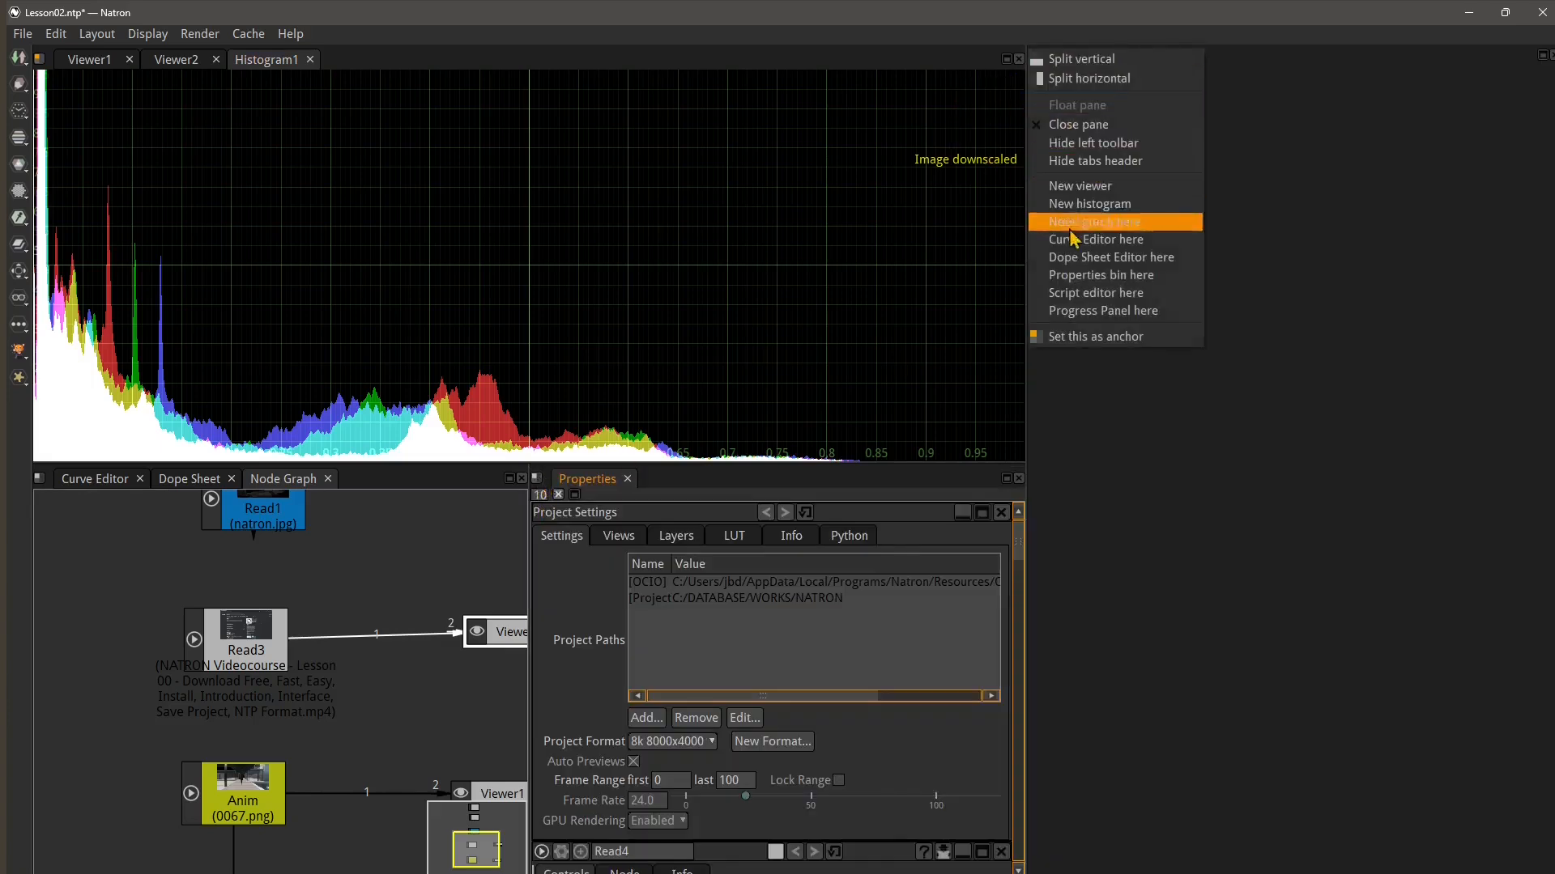
left_click(1081, 278)
Place the Progress Panel in the lower-right pane and set that pane as the anchor
left_click(536, 478)
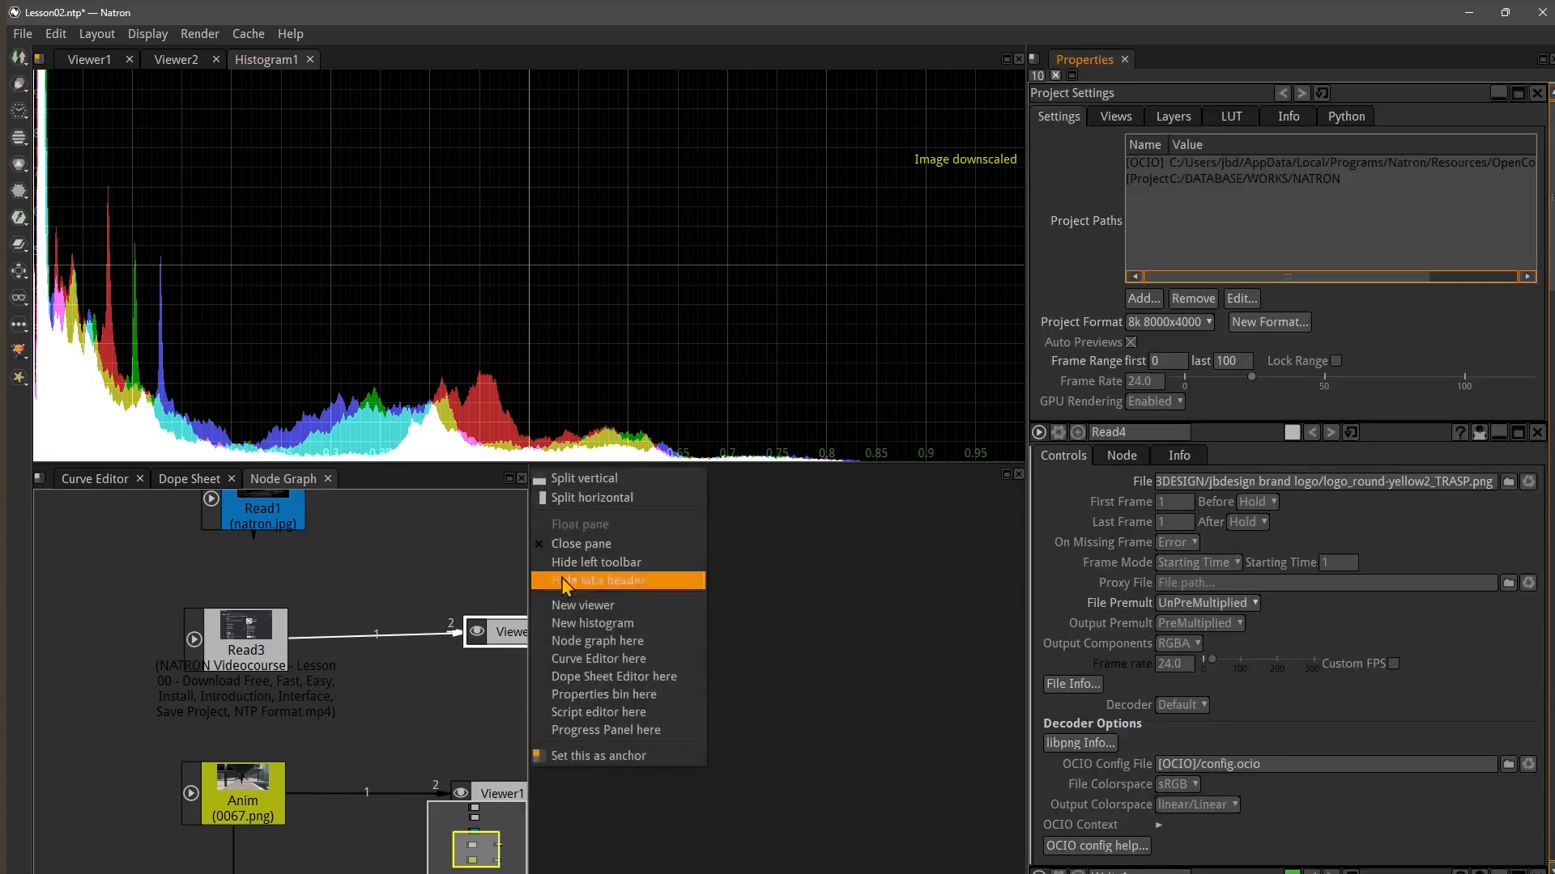
left_click(565, 739)
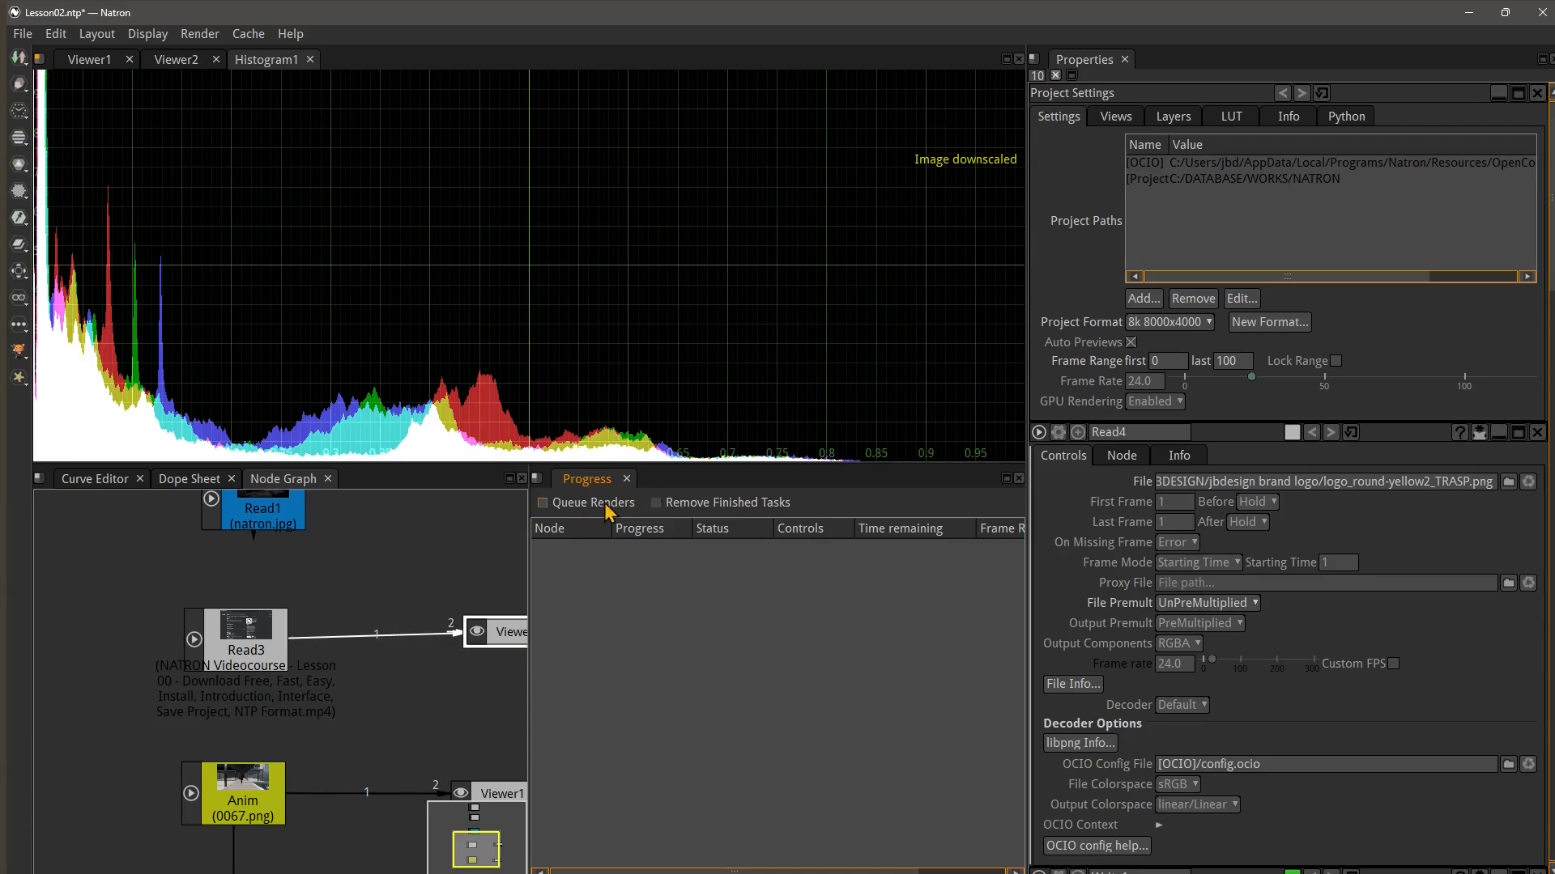
left_click(536, 480)
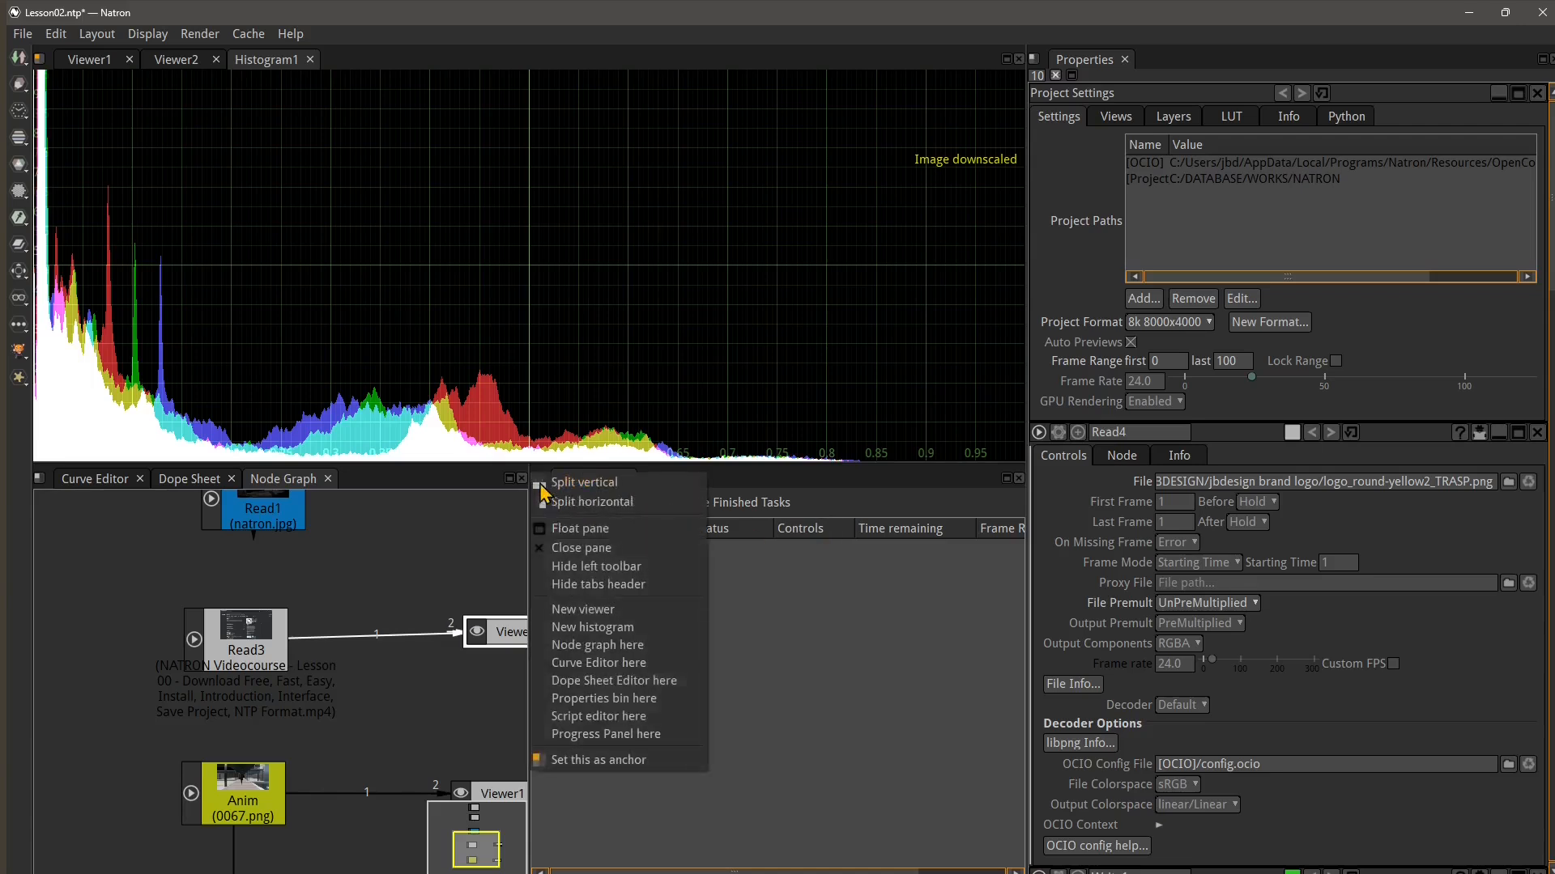
left_click(607, 765)
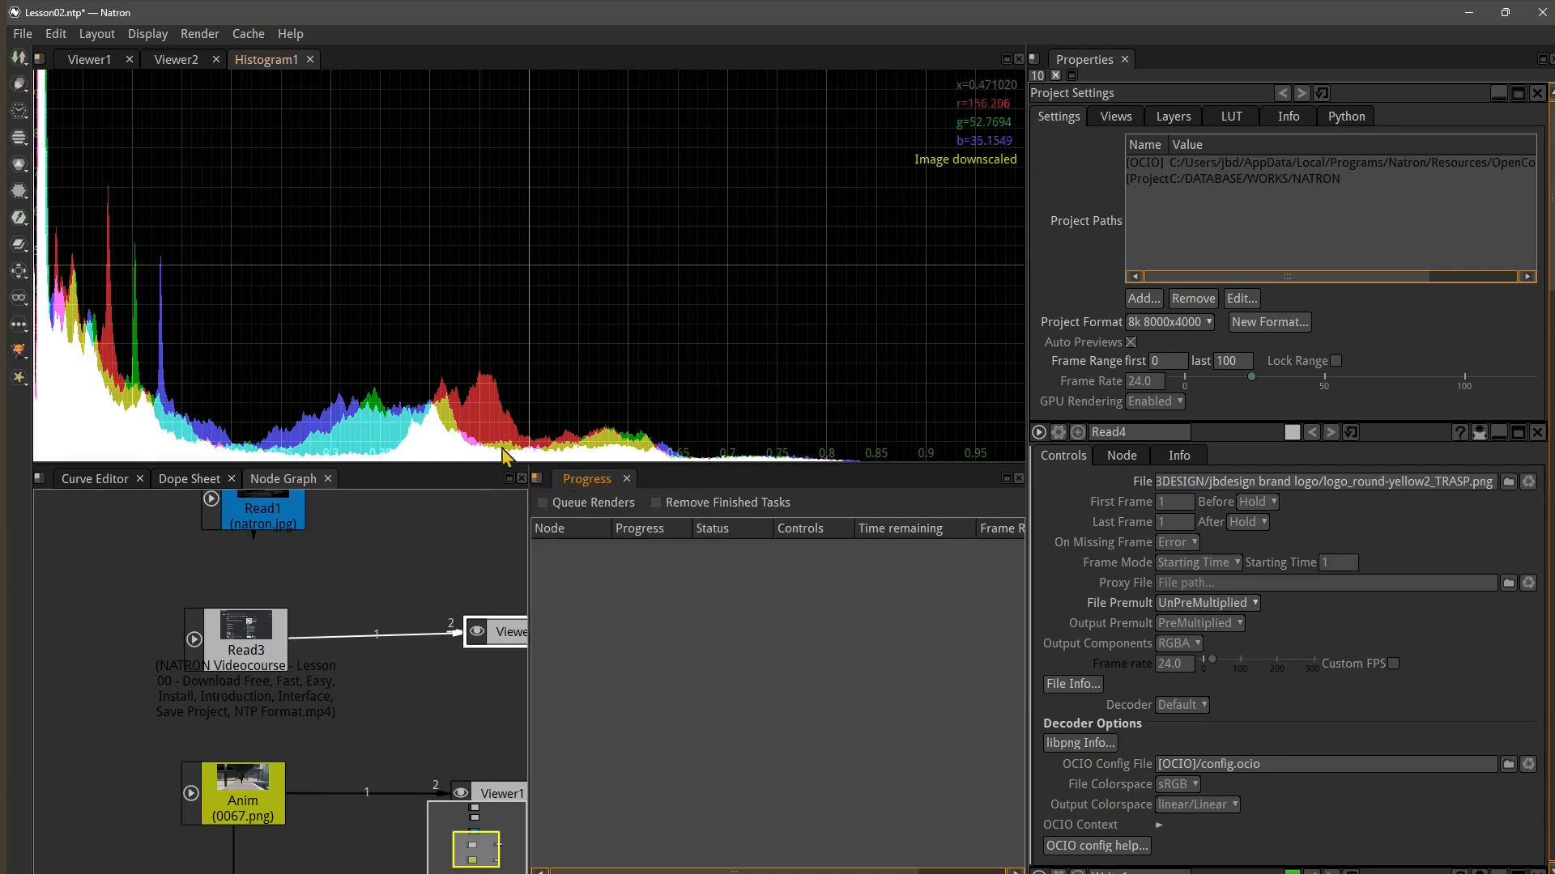
Widen the Node Graph pane by moving its divider with the Progress pane
left_click_drag(528, 505, 694, 519)
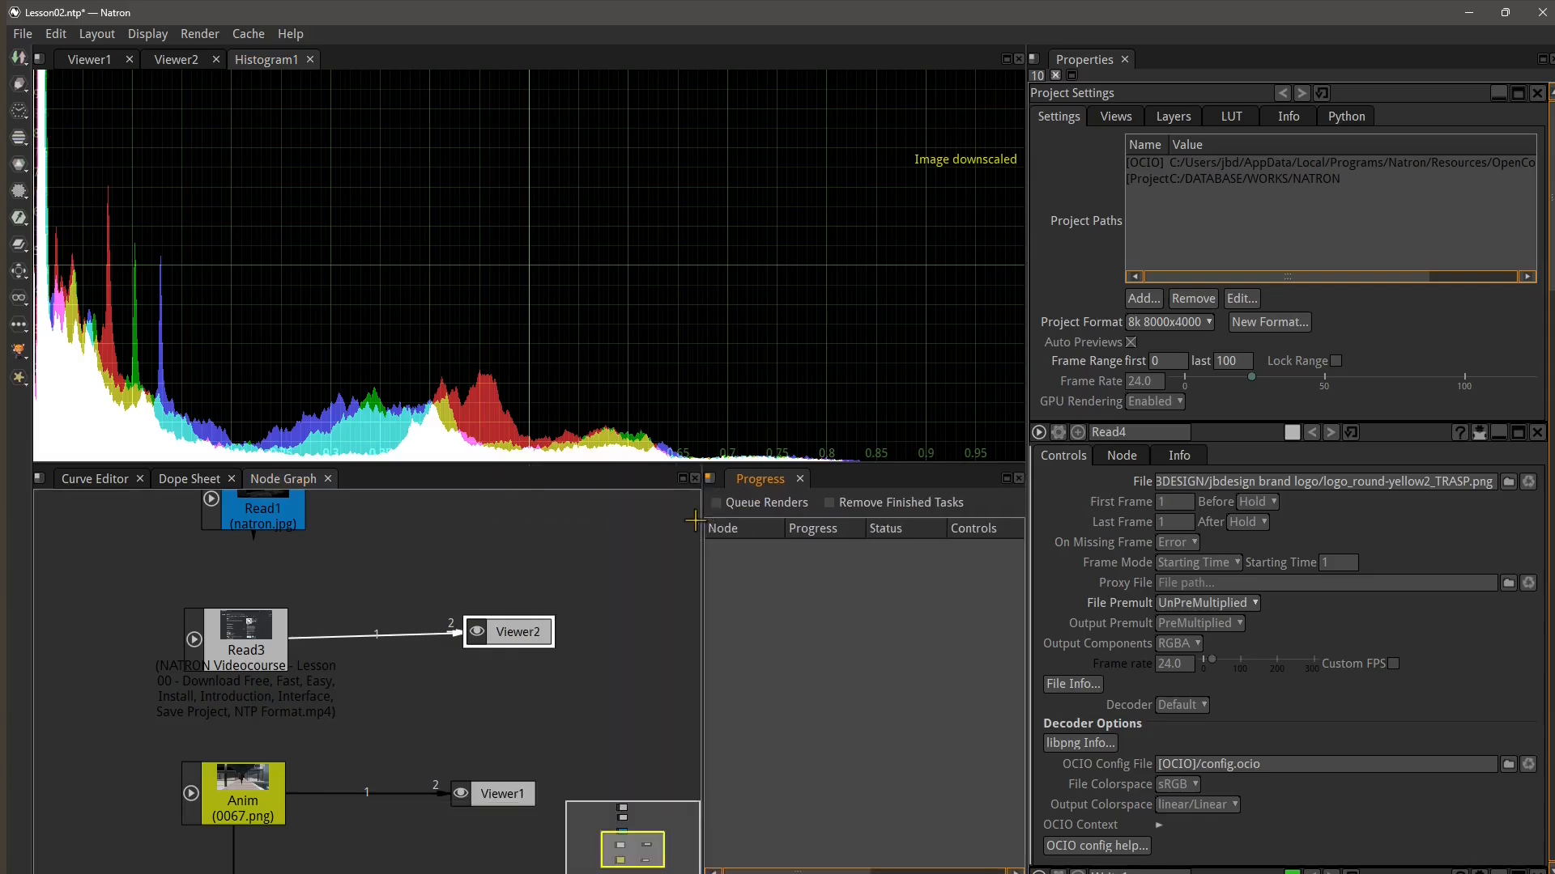
scroll(682, 651, "down", 8)
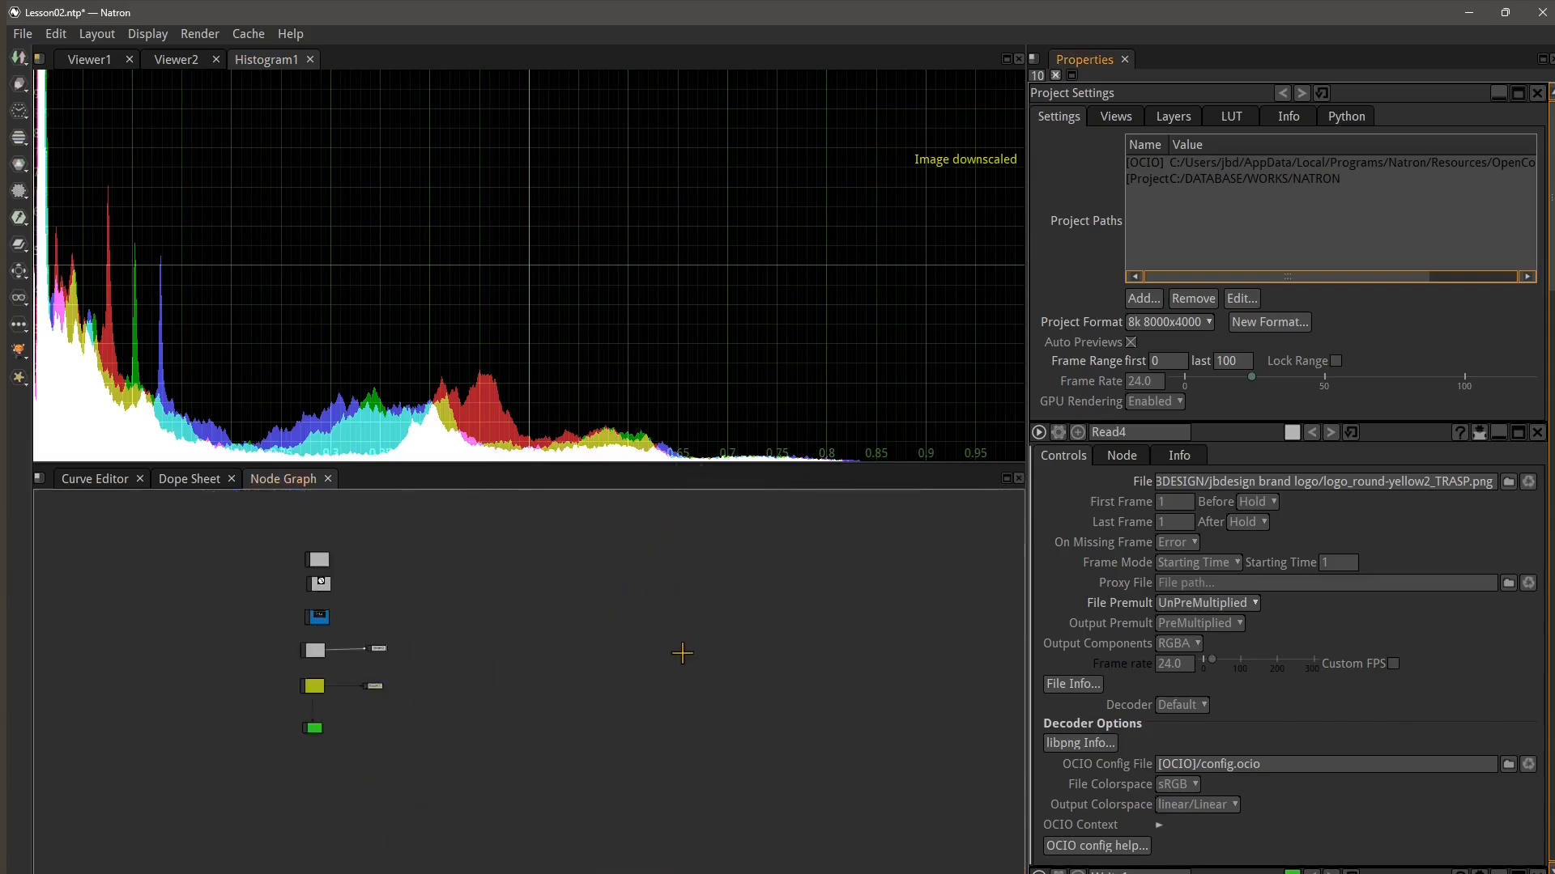
scroll(615, 664, "up", 3)
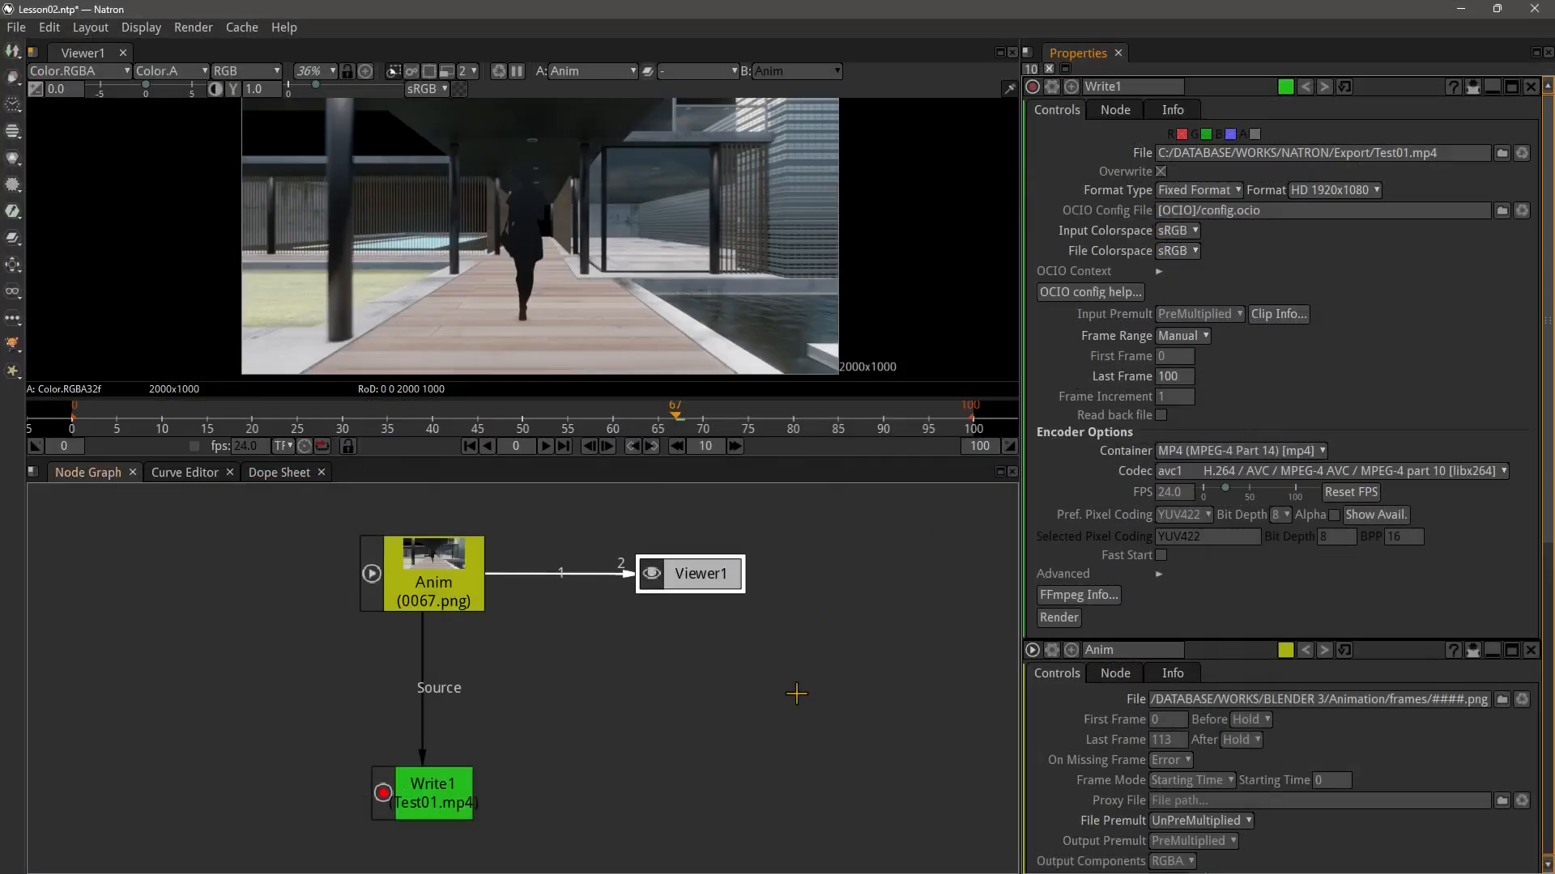
Delete the Anim node from the node graph
left_click_drag(702, 678, 659, 676)
scroll(712, 644, "down", 2)
scroll(538, 631, "up", 1)
left_click(531, 619)
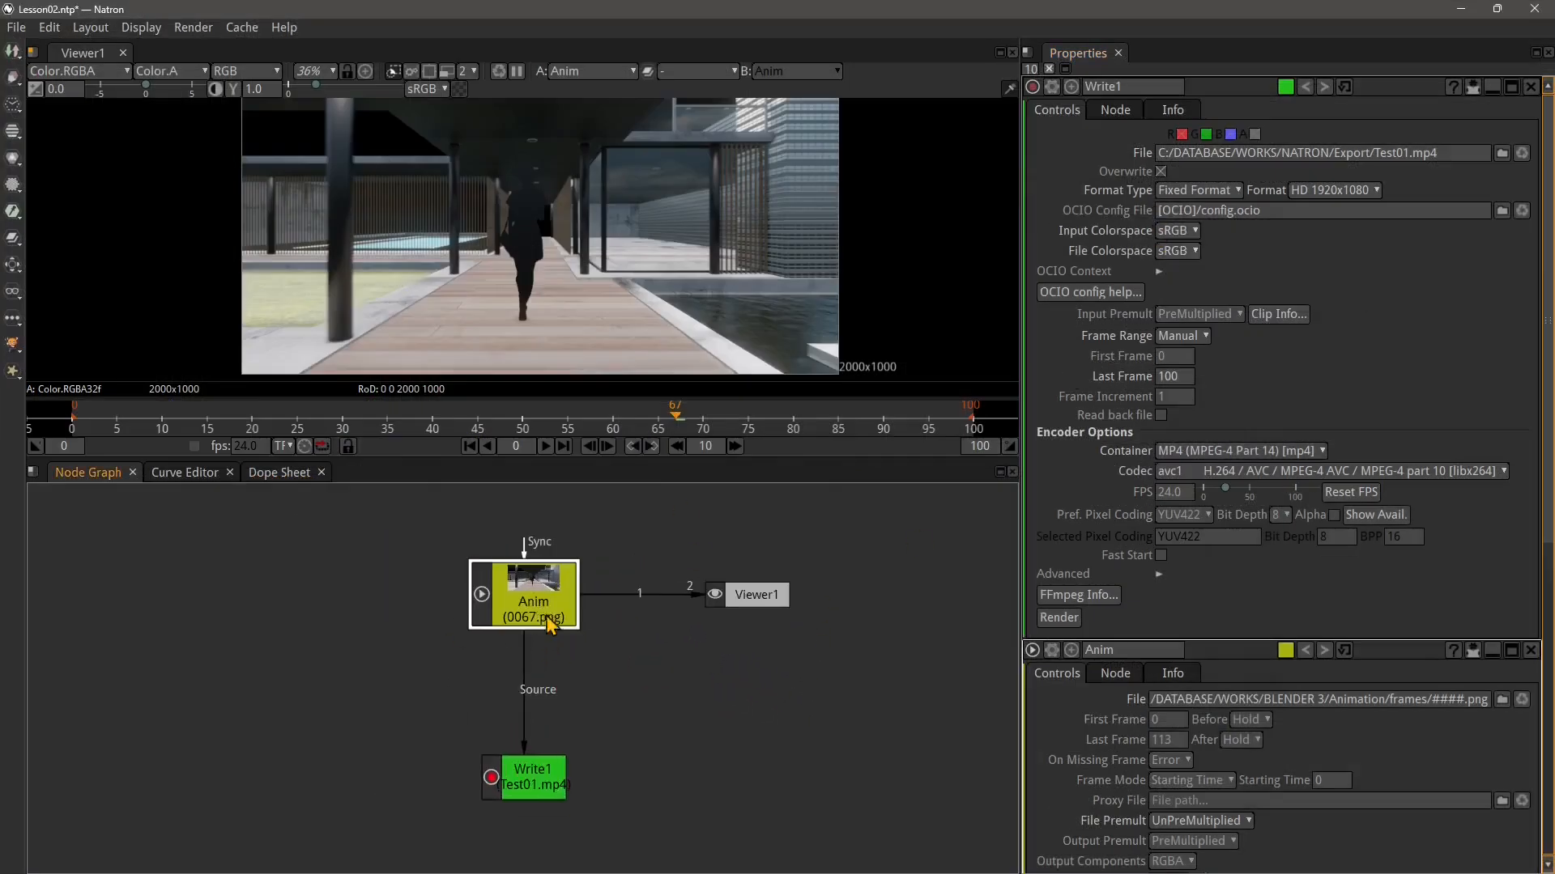
key("Delete")
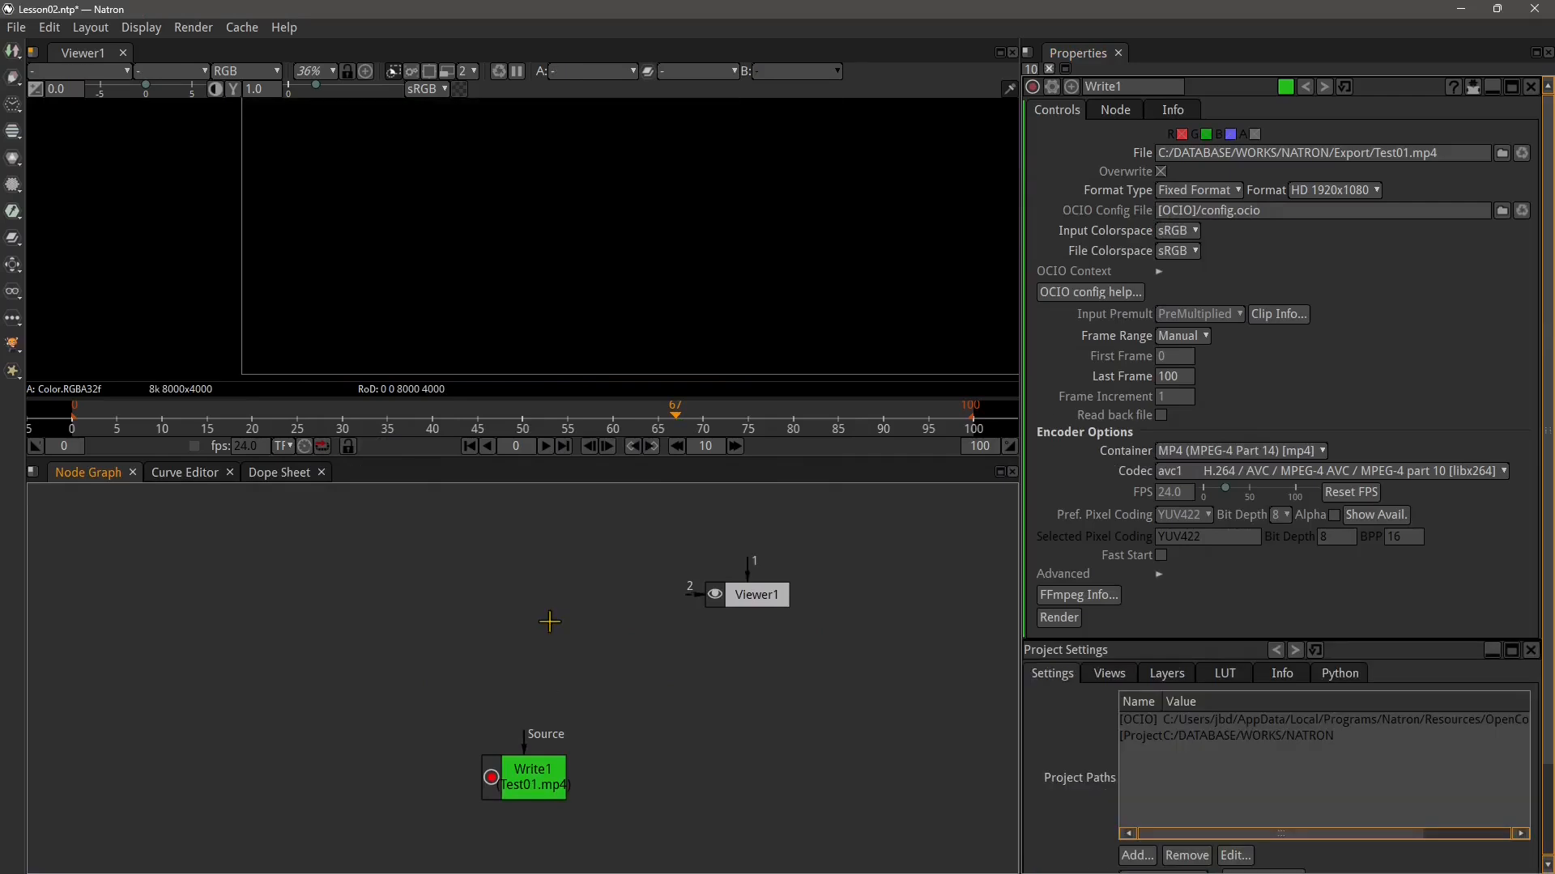
Set the project format to HD 1920x1080 in the Project Settings
scroll(549, 621, "down", 1)
scroll(618, 305, "down", 4)
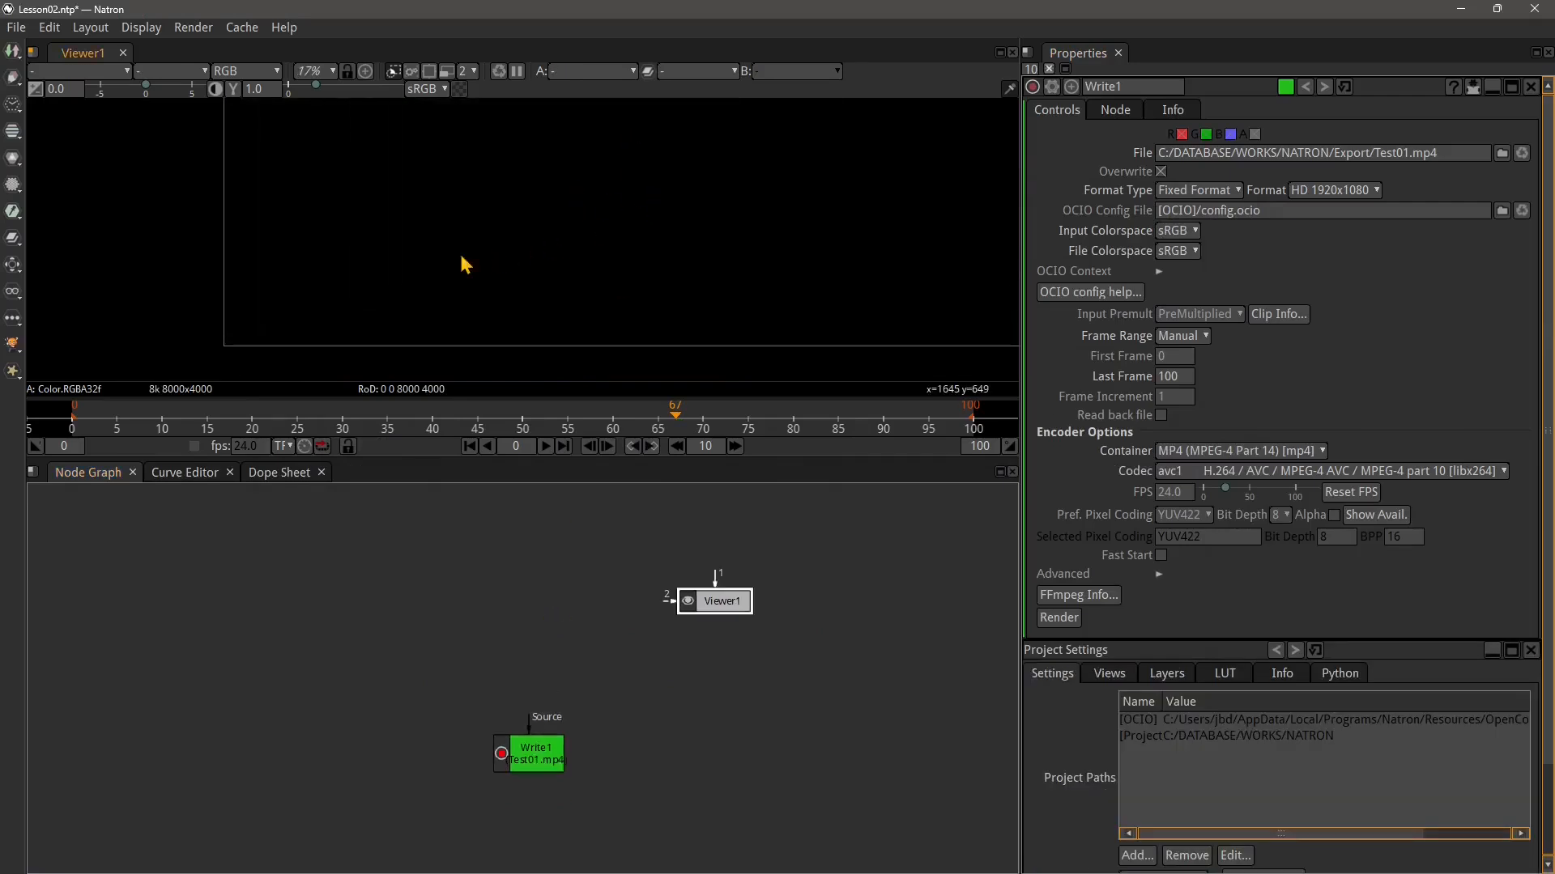
scroll(438, 323, "down", 5)
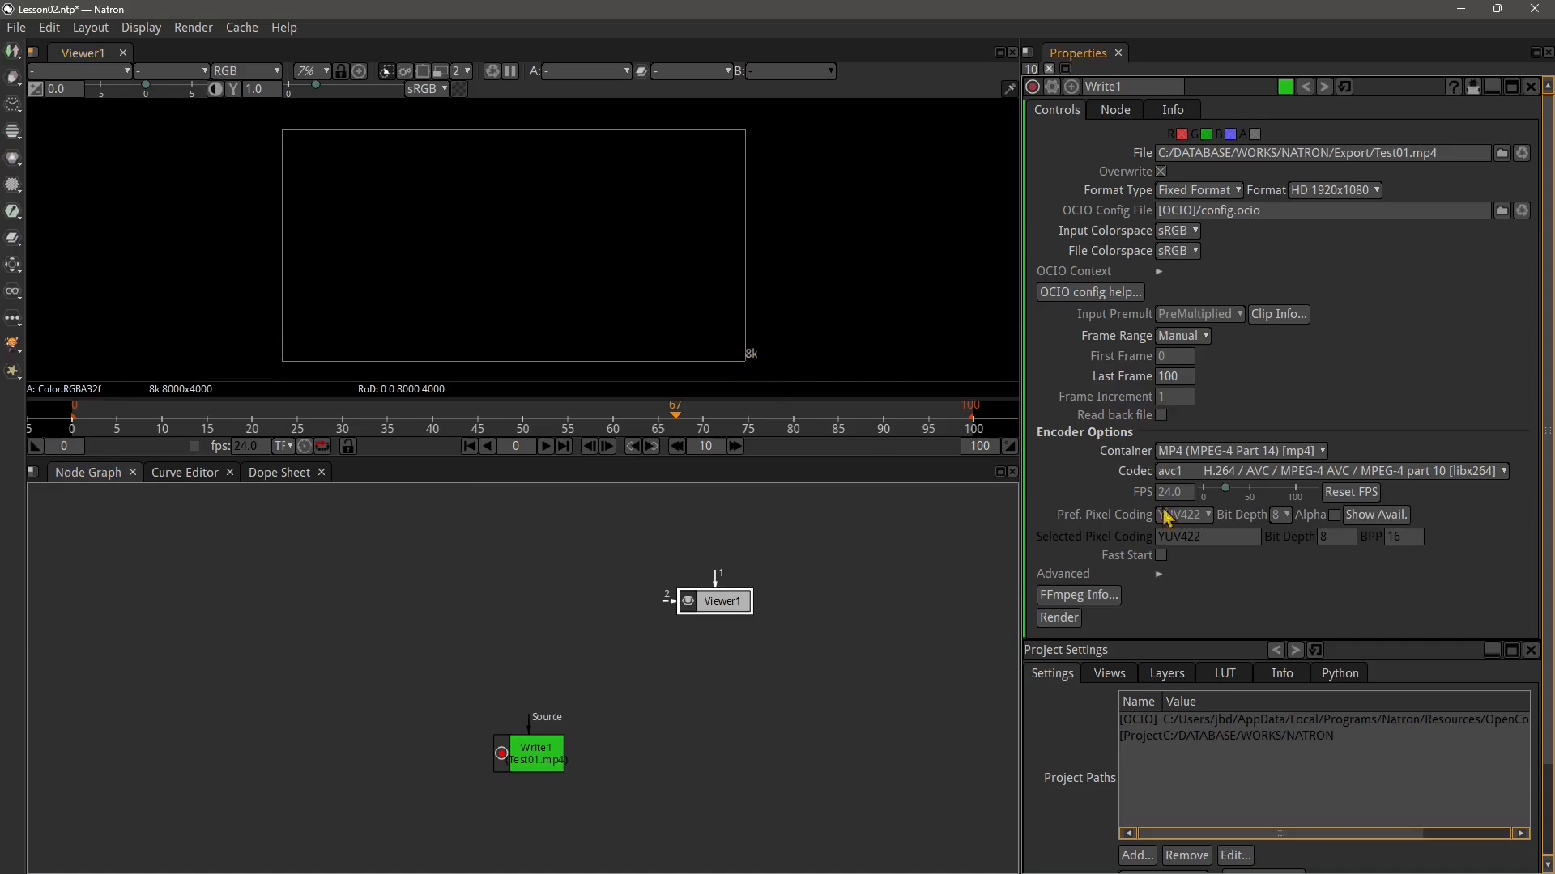
scroll(1235, 791, "down", 2)
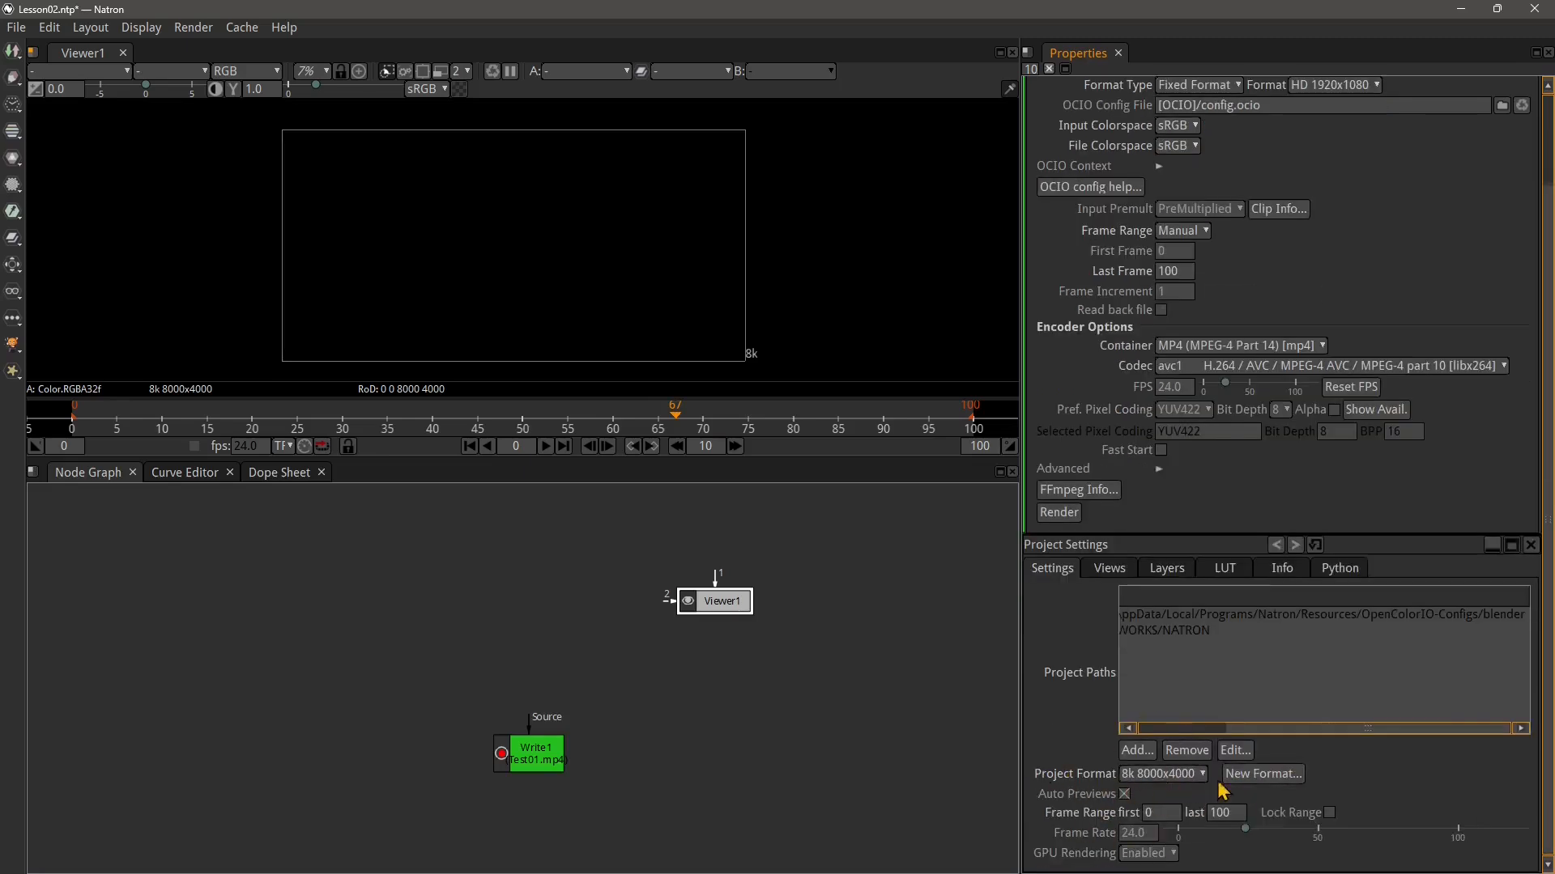
left_click(1146, 777)
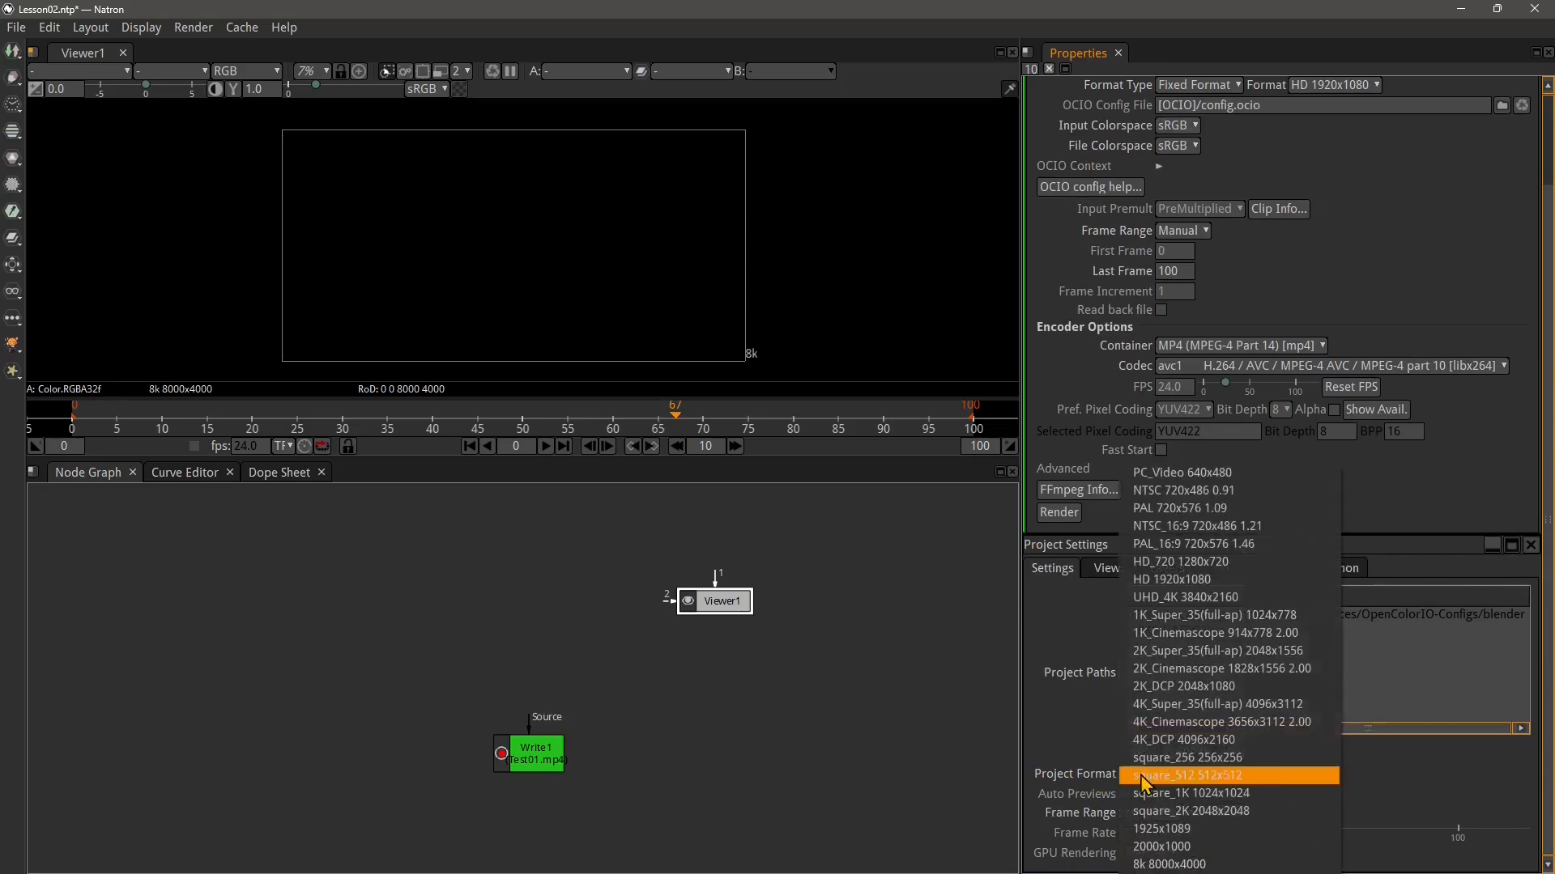
left_click(1190, 582)
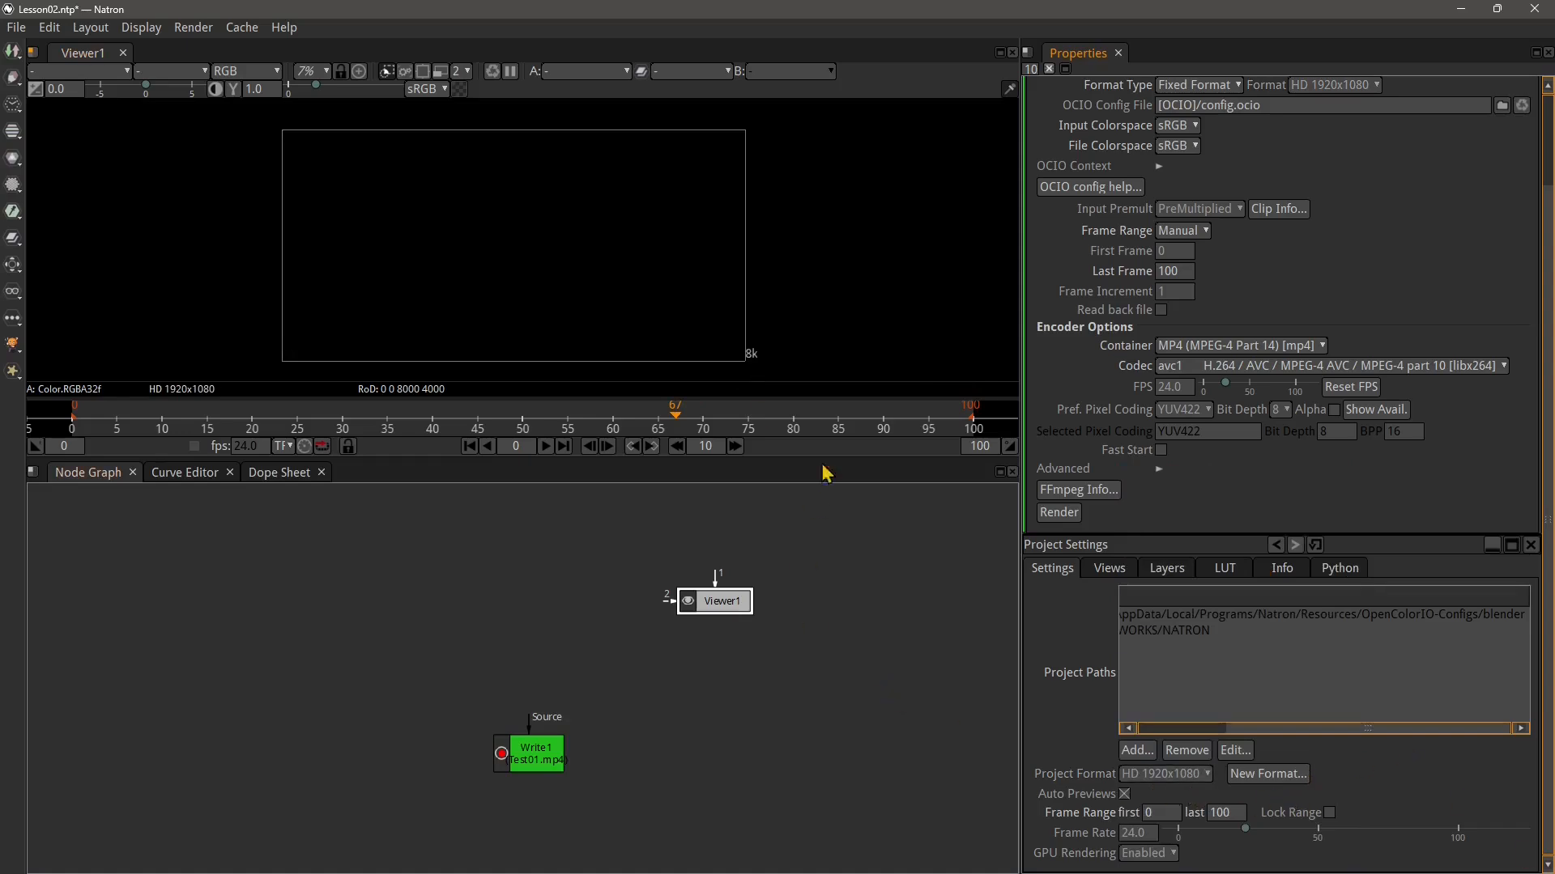
Set the project frame range's last frame to 50
left_click(753, 356)
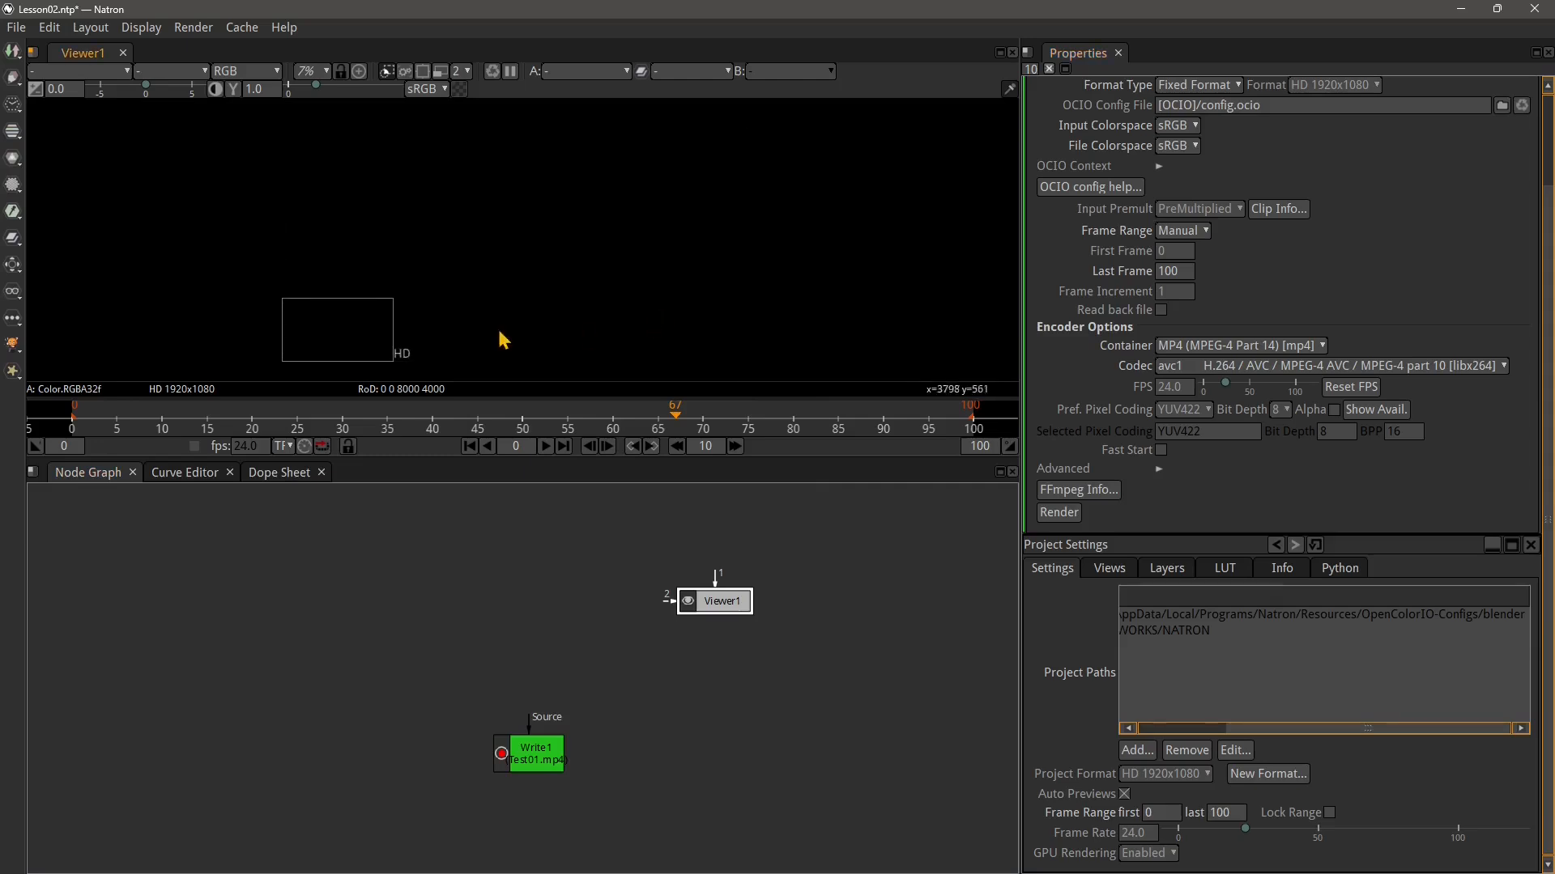
left_click_drag(322, 312, 487, 289)
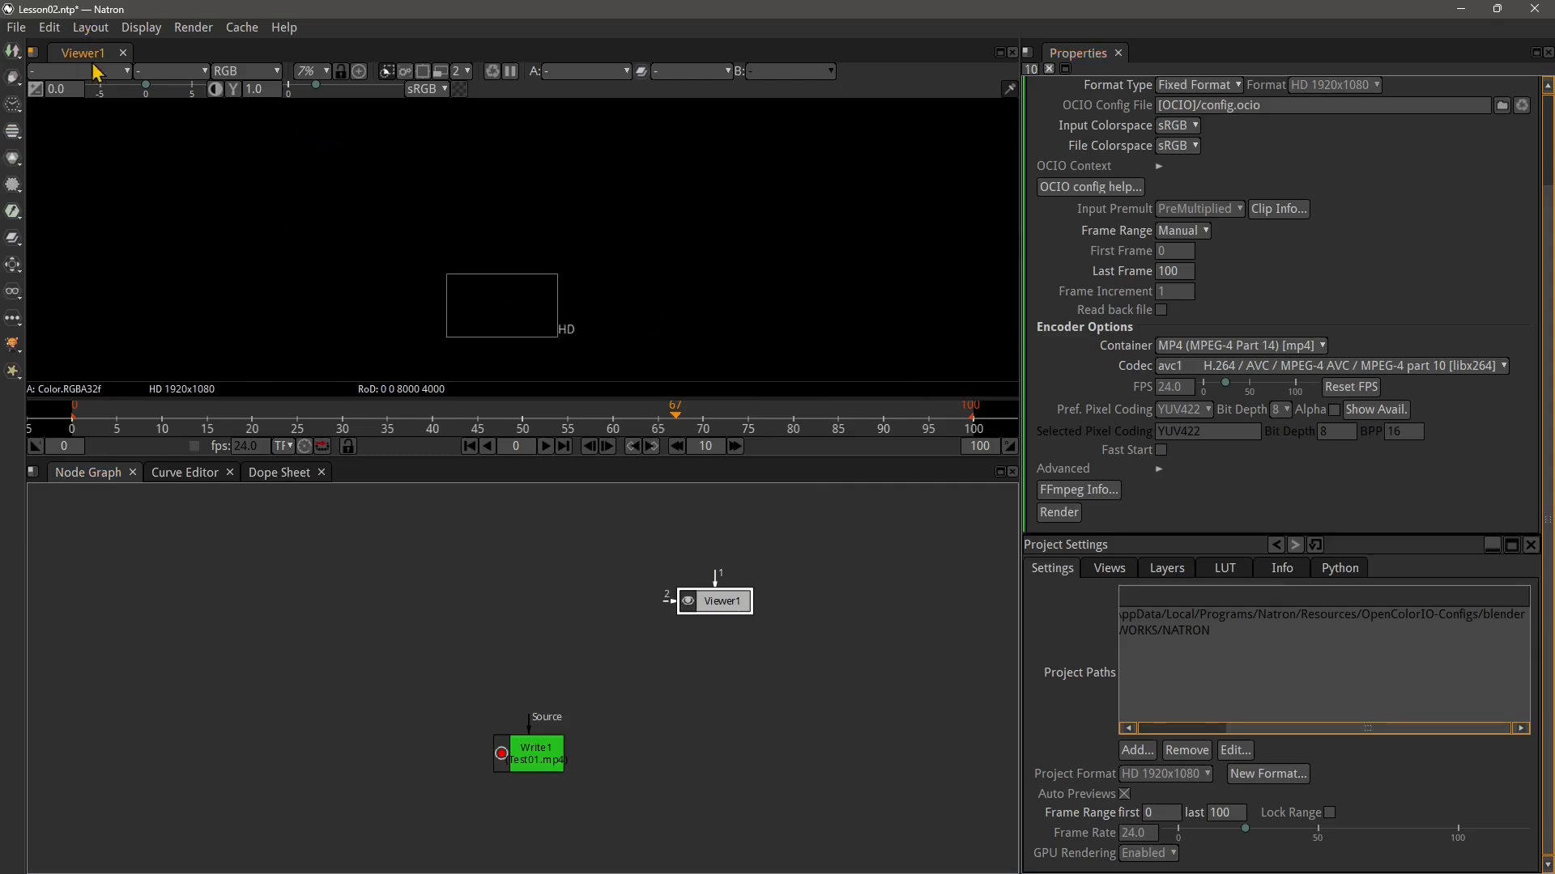
scroll(521, 302, "up", 6)
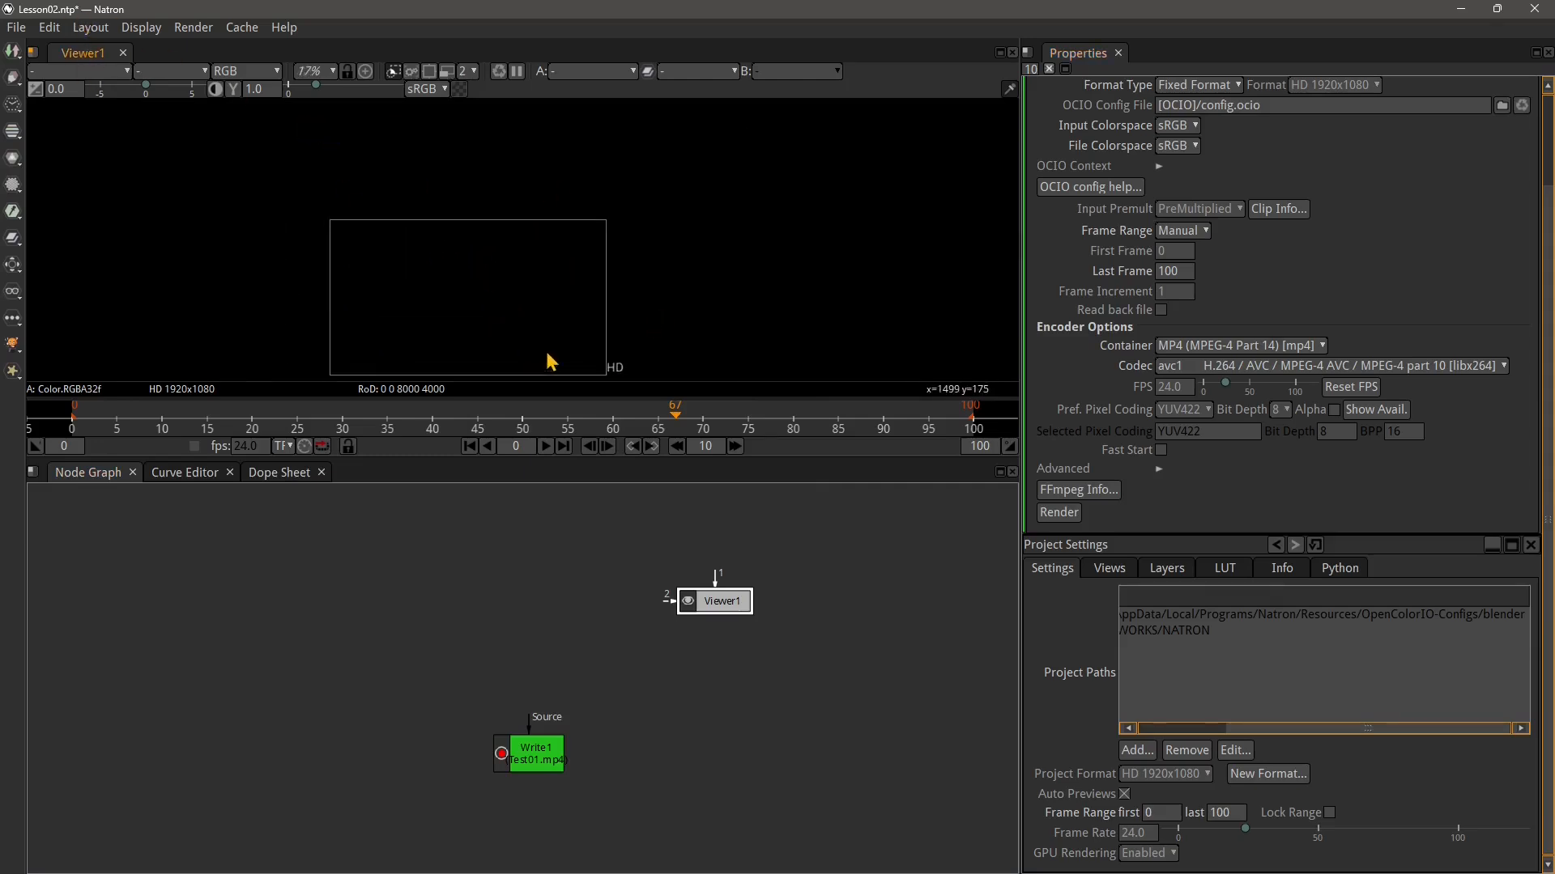
scroll(583, 323, "up", 2)
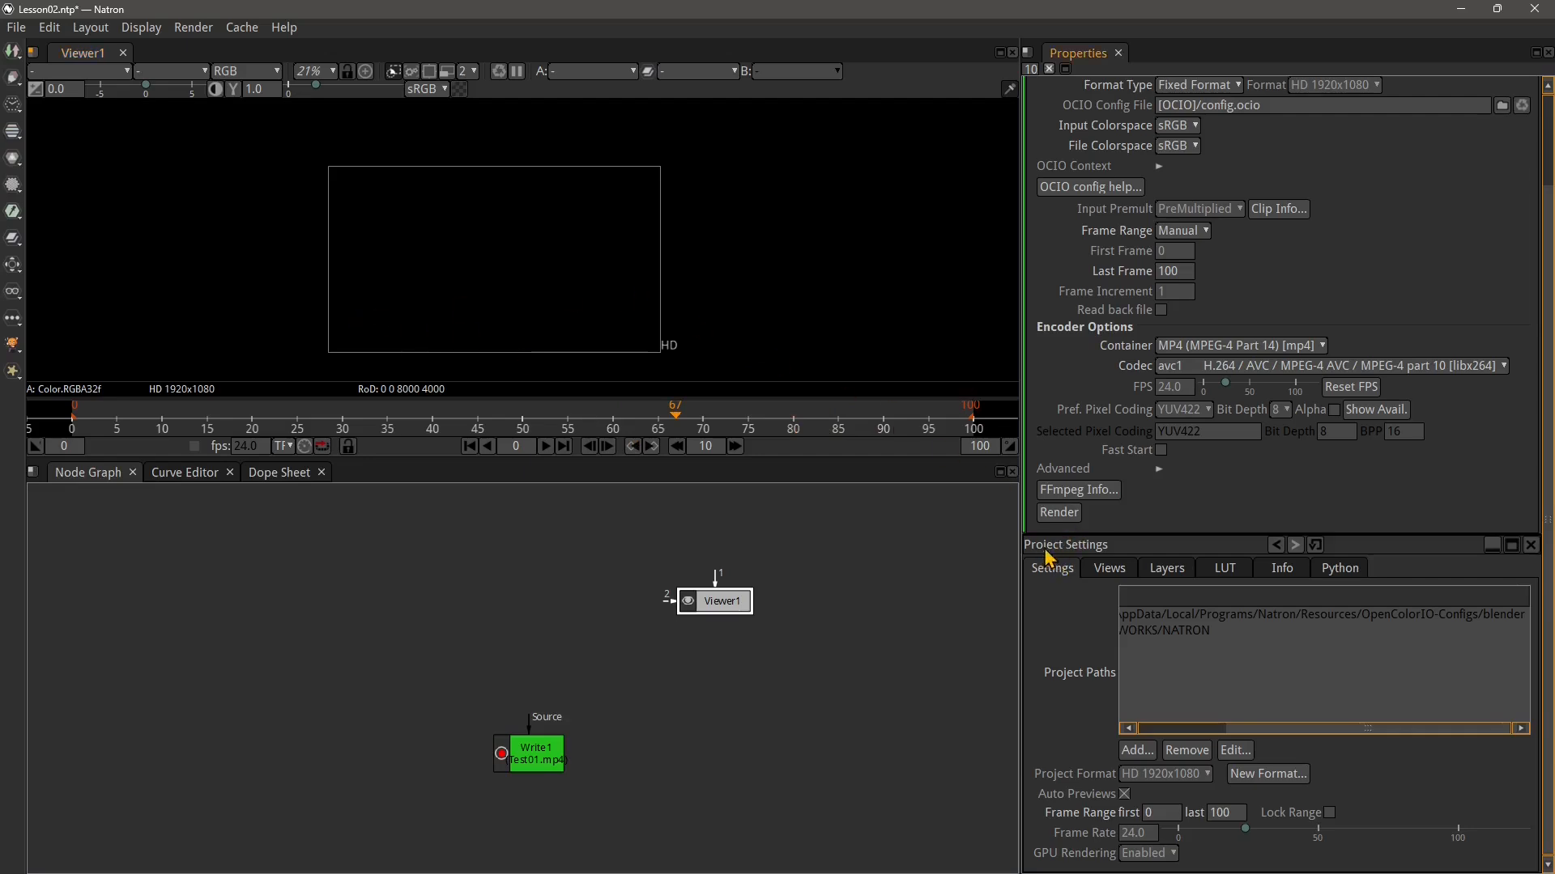
left_click_drag(722, 608, 726, 616)
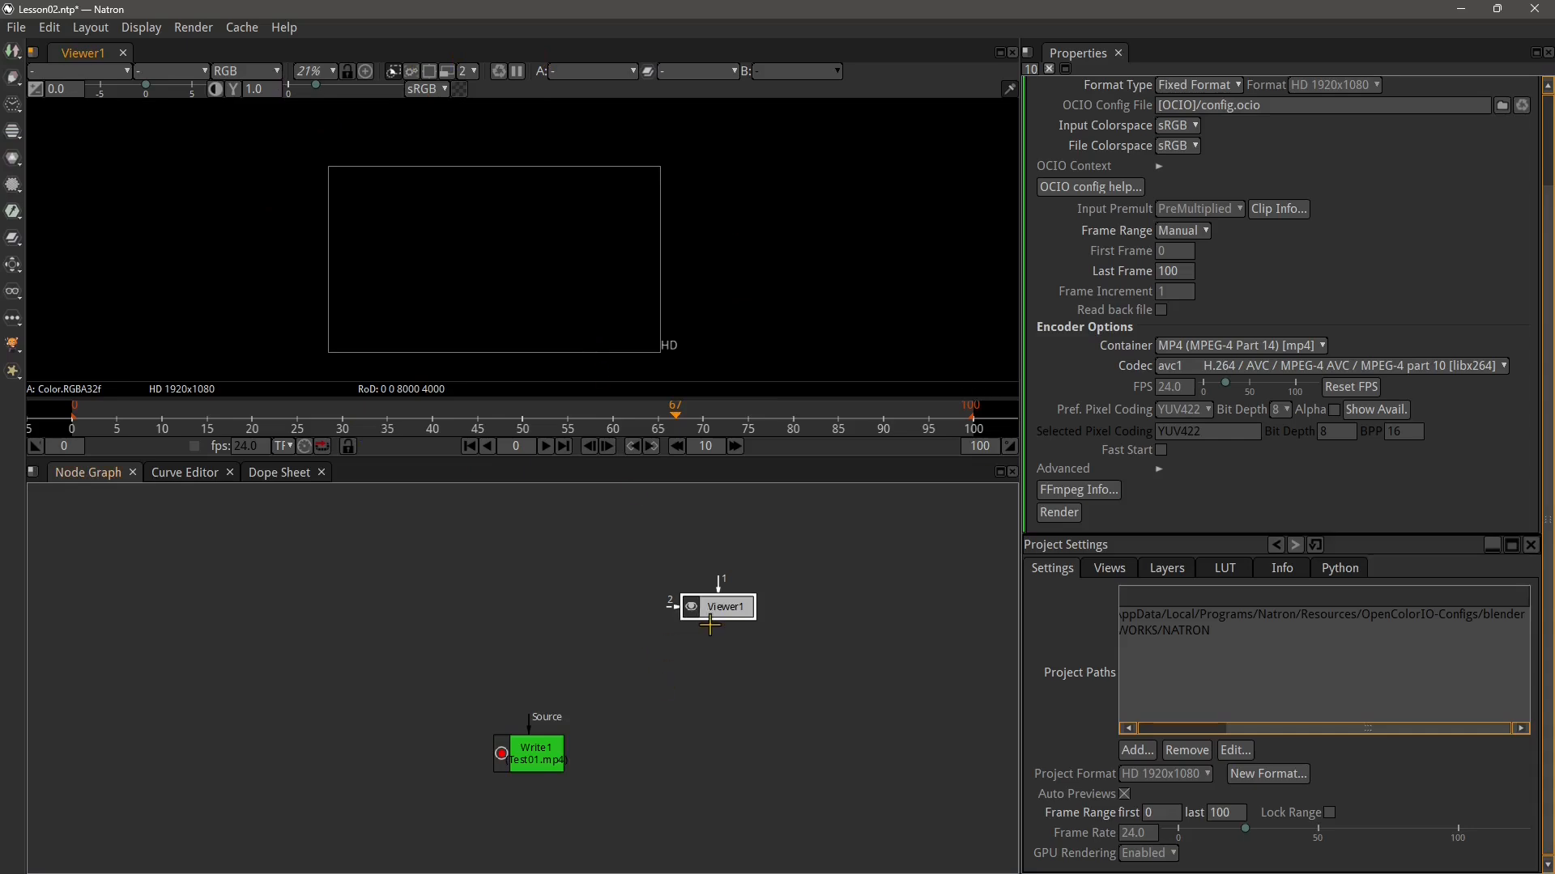
left_click(542, 766)
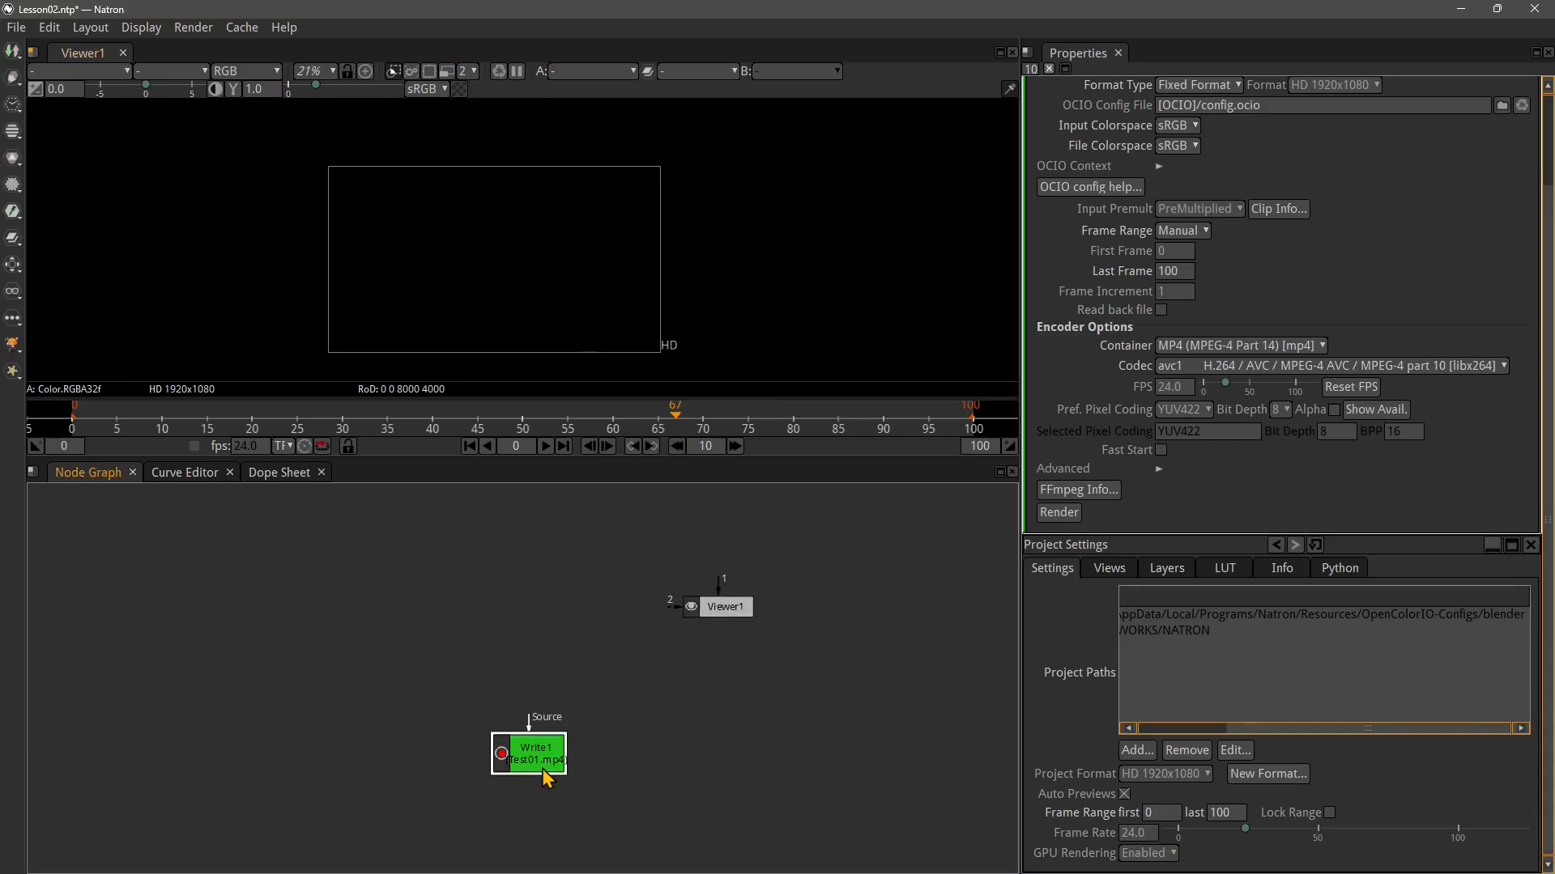
left_click(724, 616)
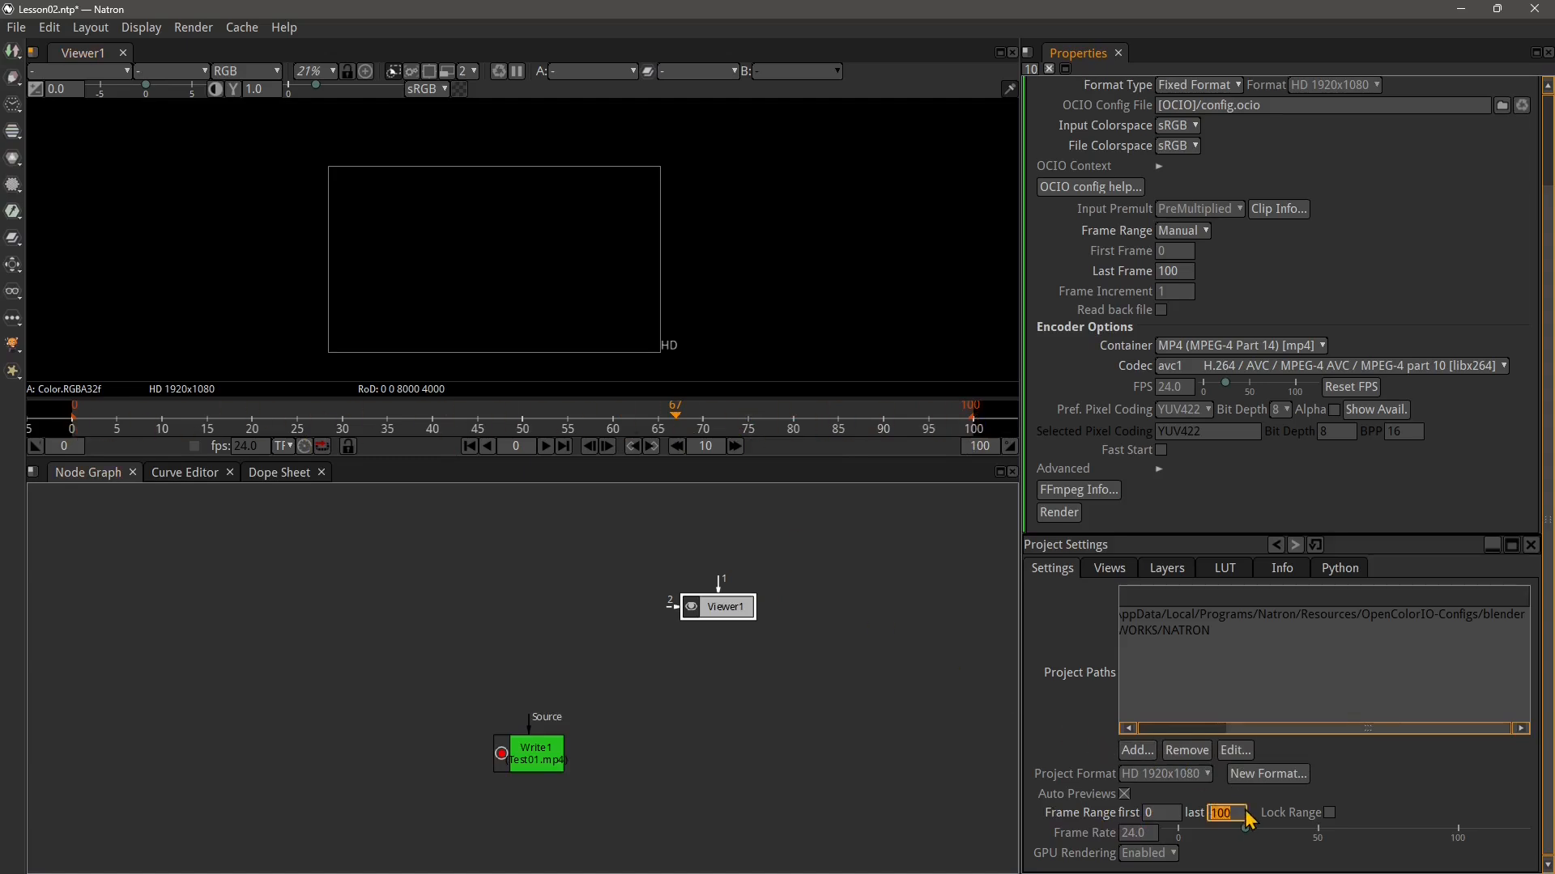
left_click(1243, 812)
left_click_drag(1241, 810, 1195, 818)
type("50")
key("Return")
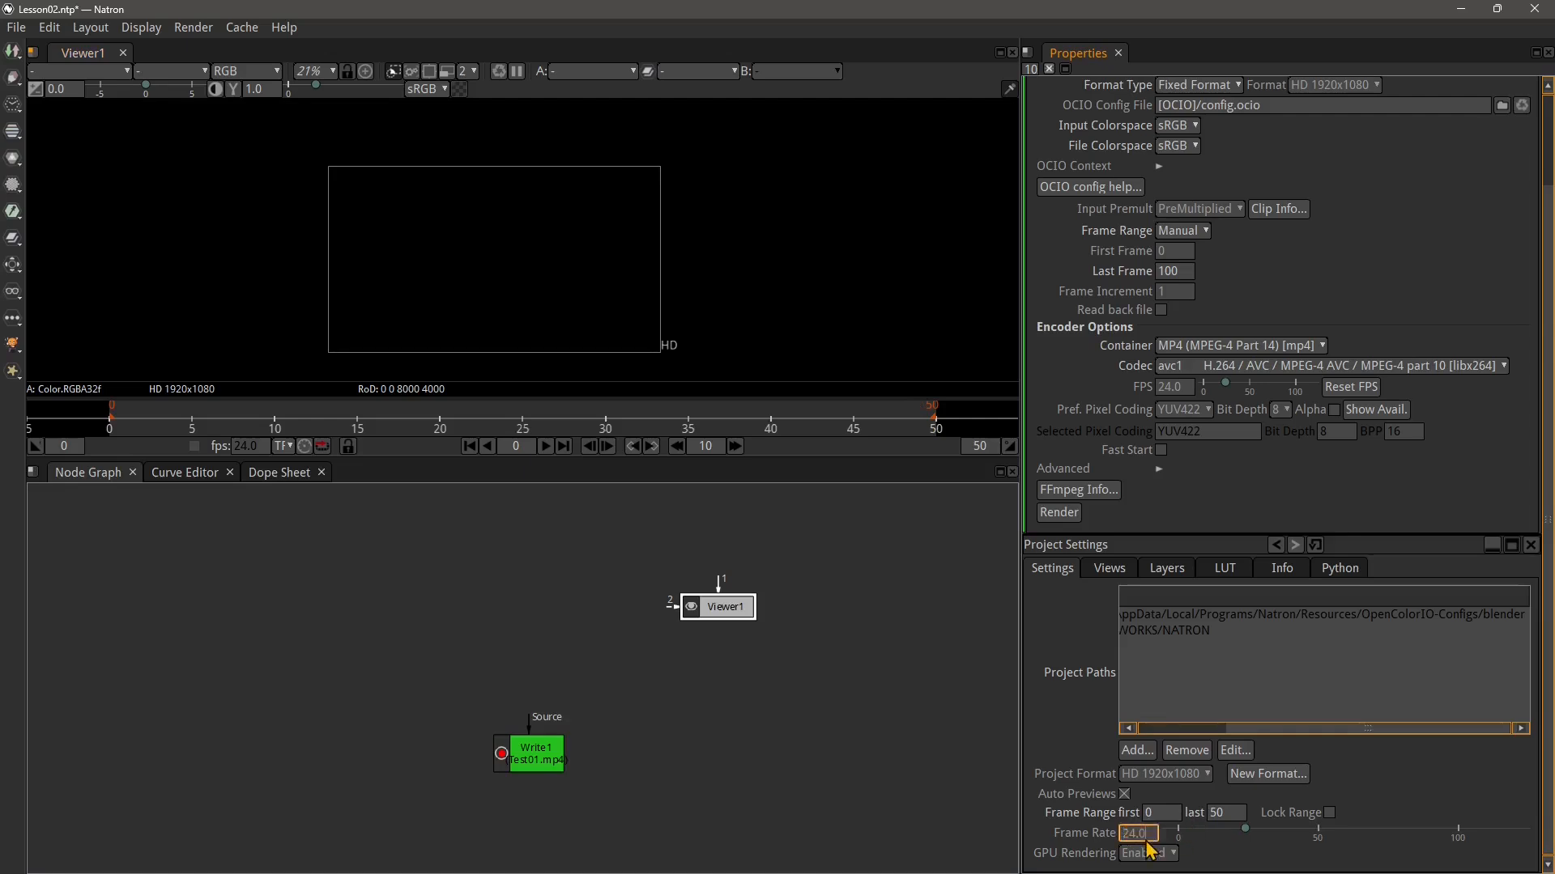
Set the project frame rate to 25
left_click_drag(1159, 841, 1098, 842)
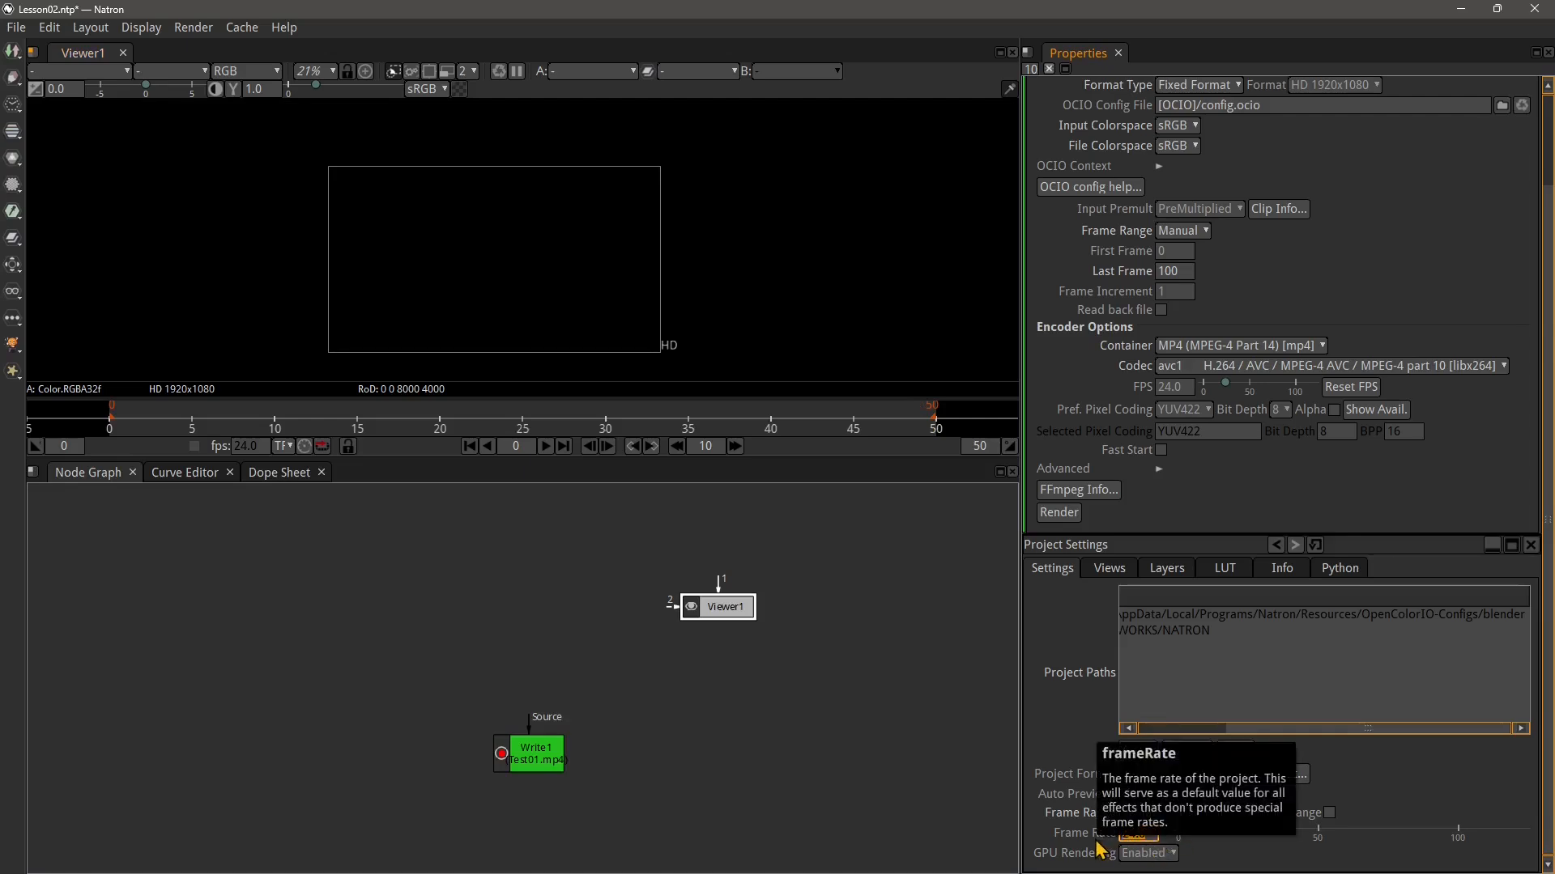
type("25")
key("Return")
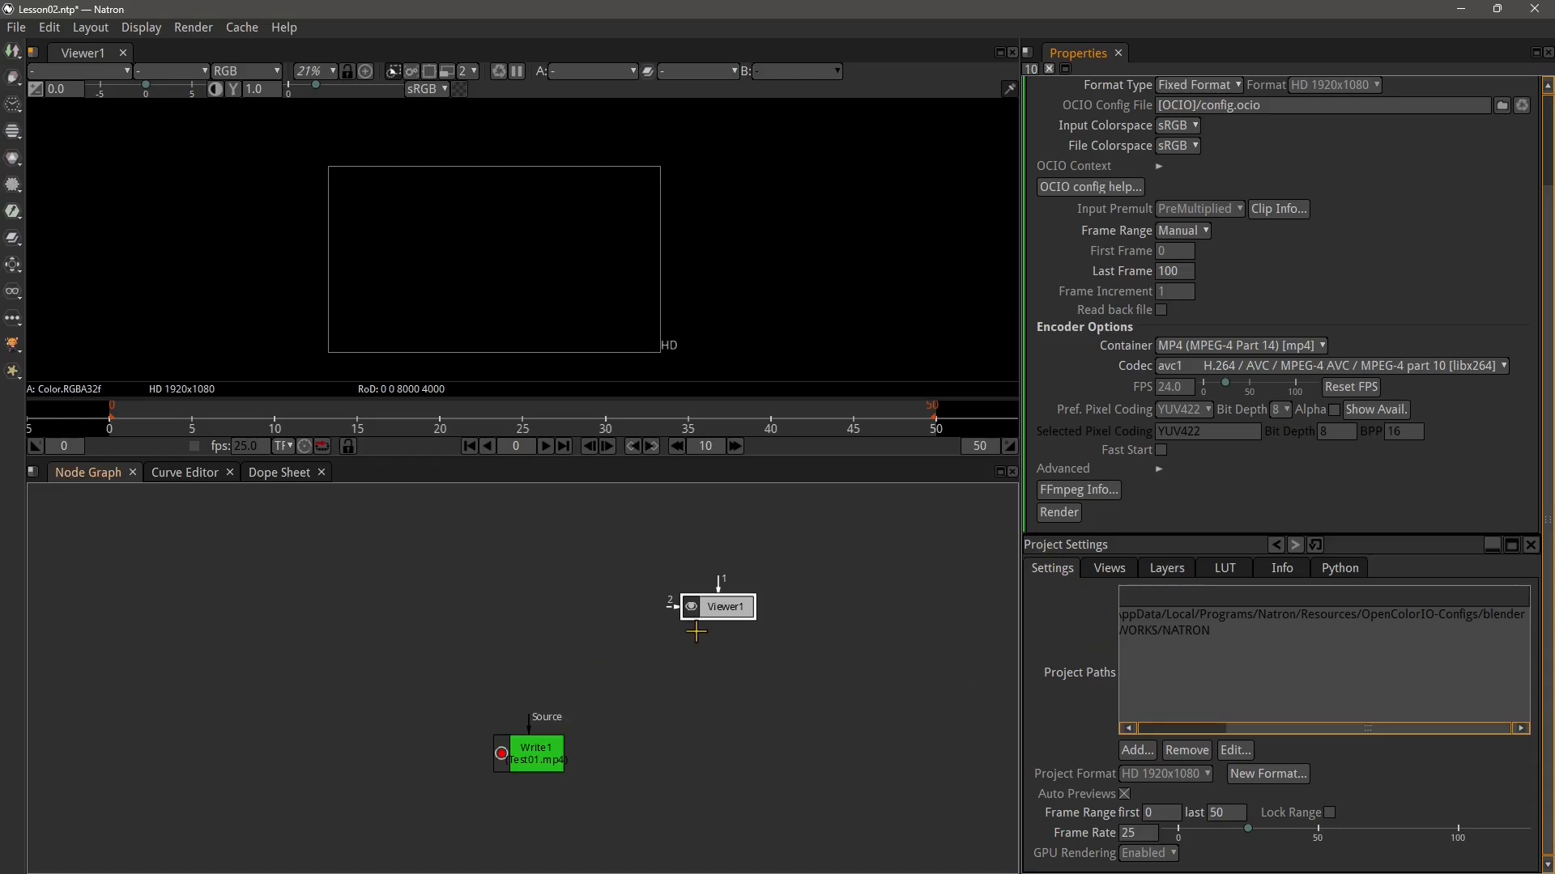
Open the Write1 node's properties and set its fixed output format to HD_720 1280x720
left_click_drag(707, 610, 709, 617)
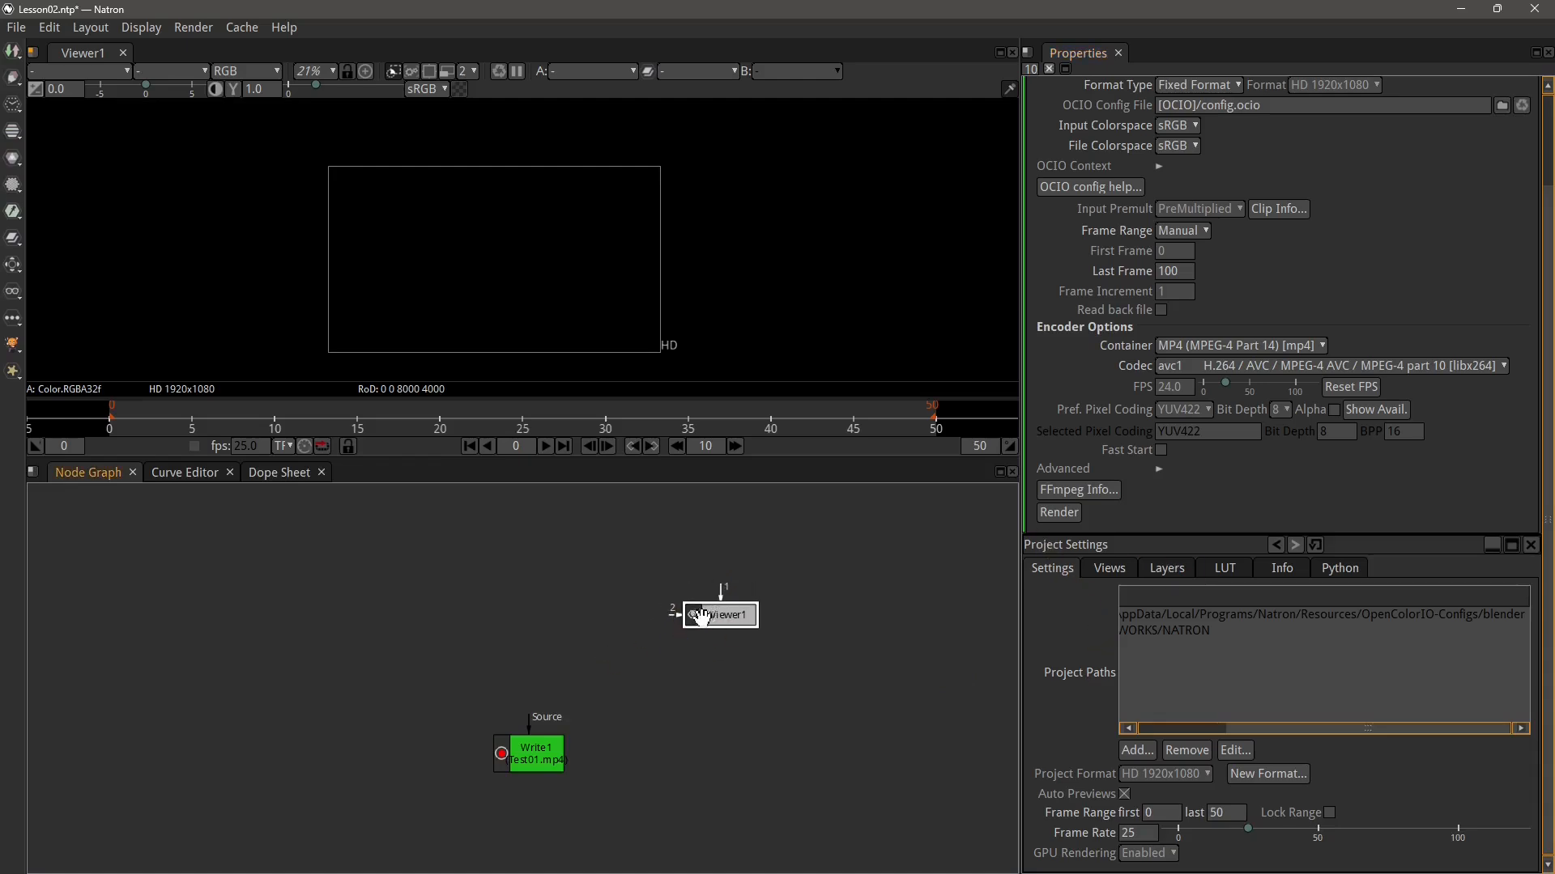
key("s")
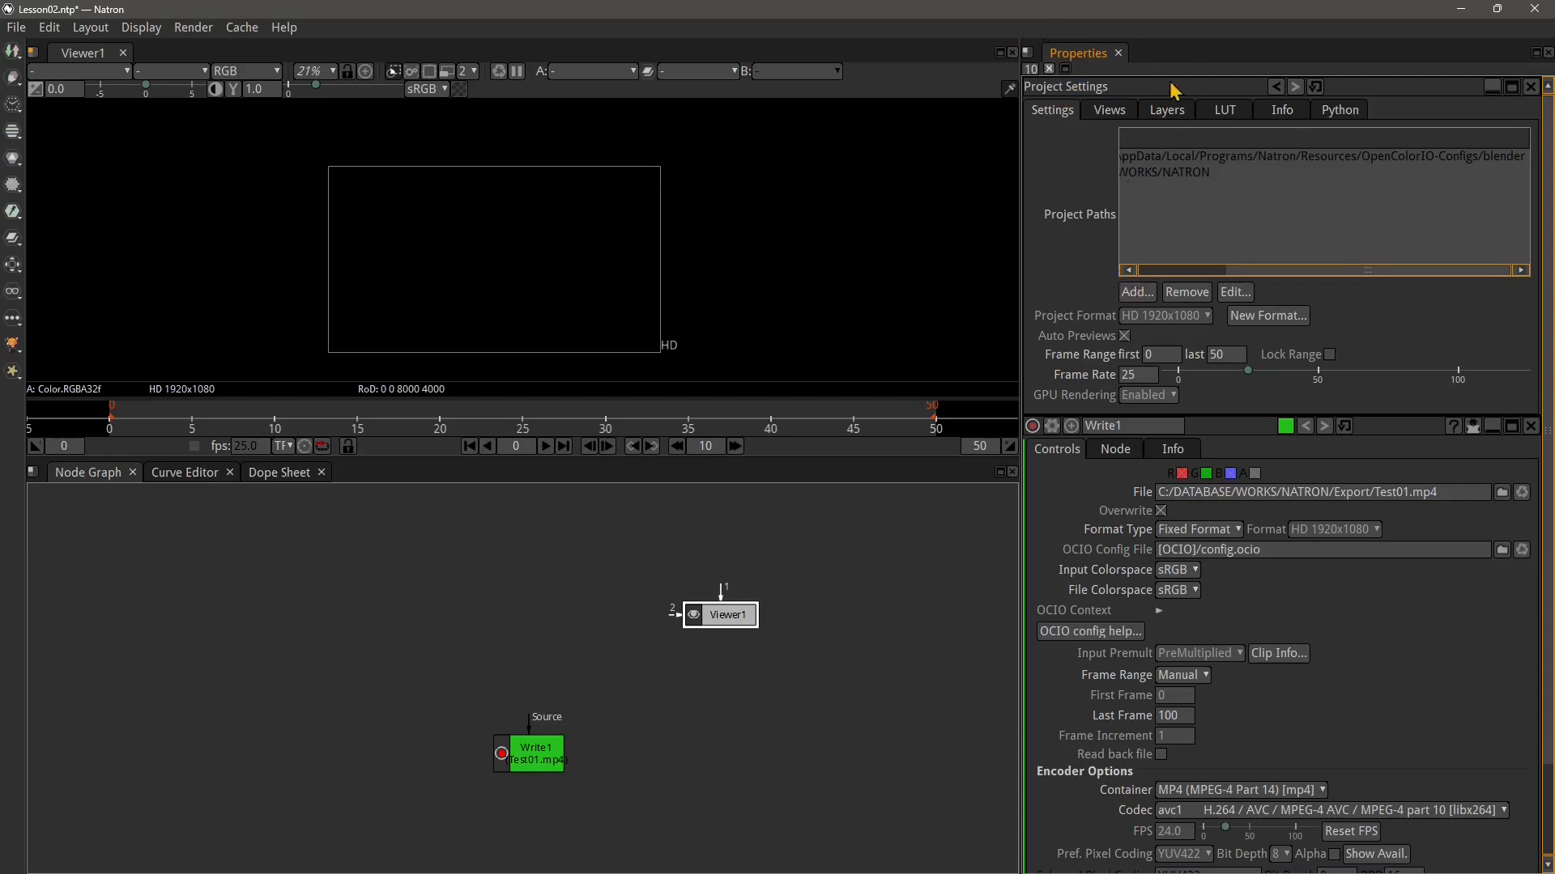
left_click(542, 770)
double_click(550, 774)
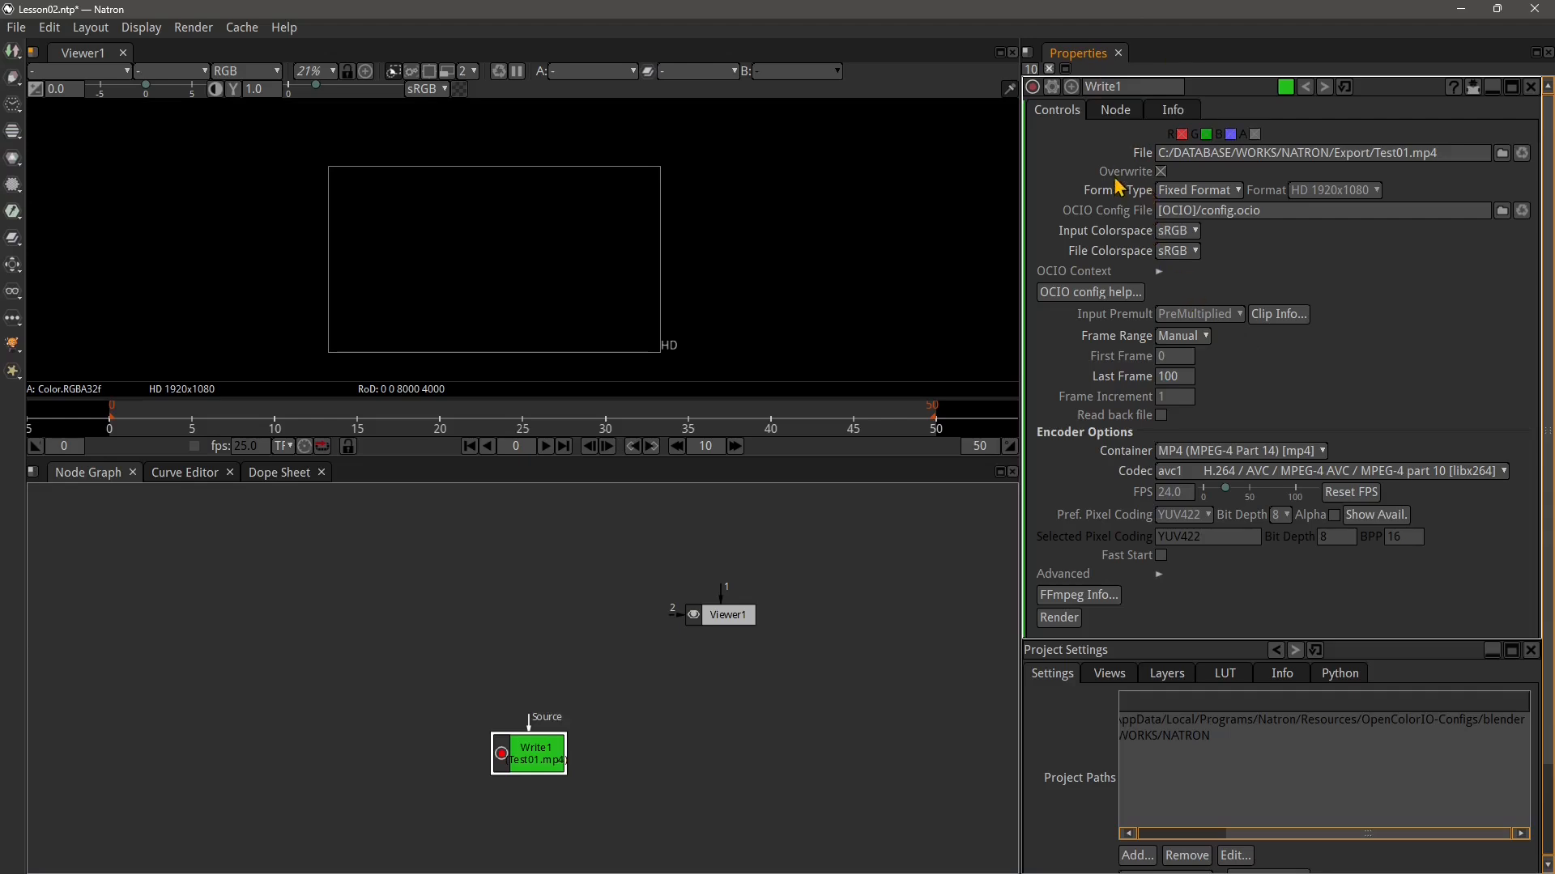
left_click(1197, 189)
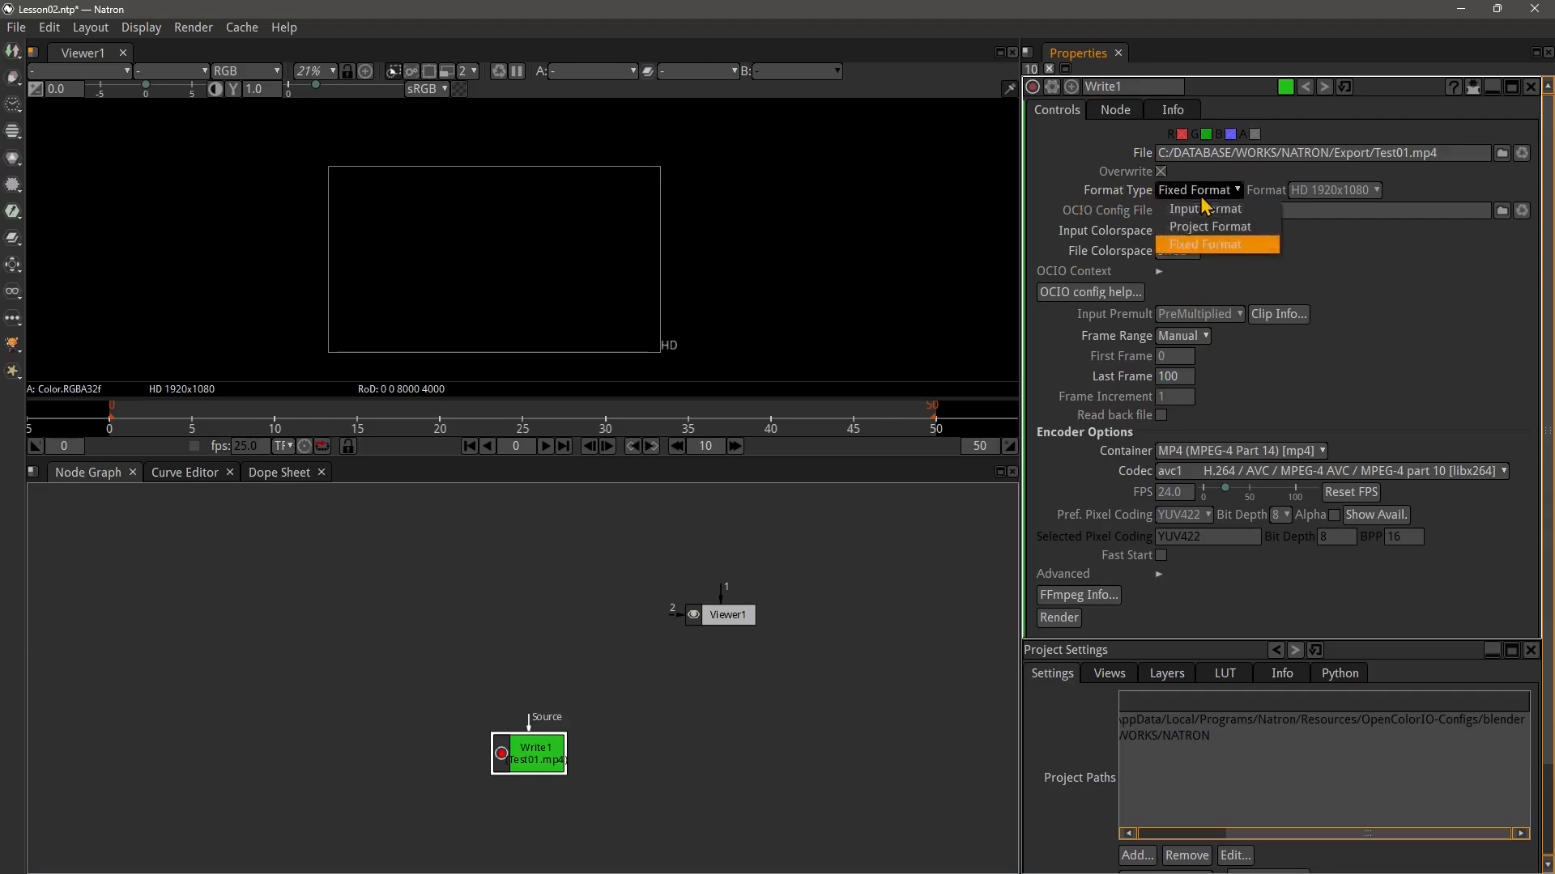
left_click(1210, 226)
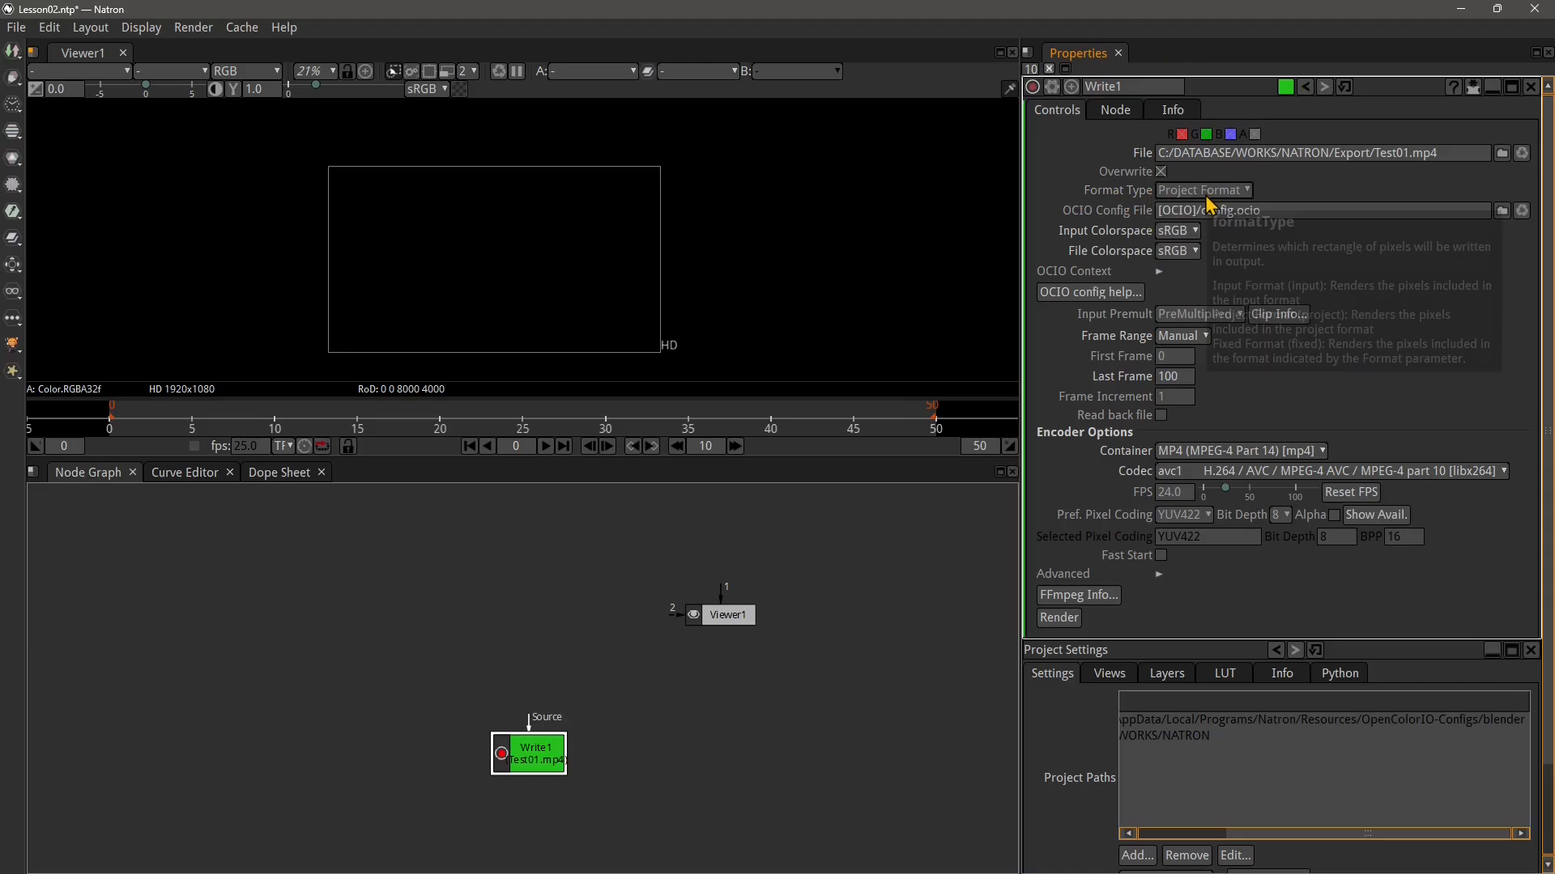
left_click(1206, 192)
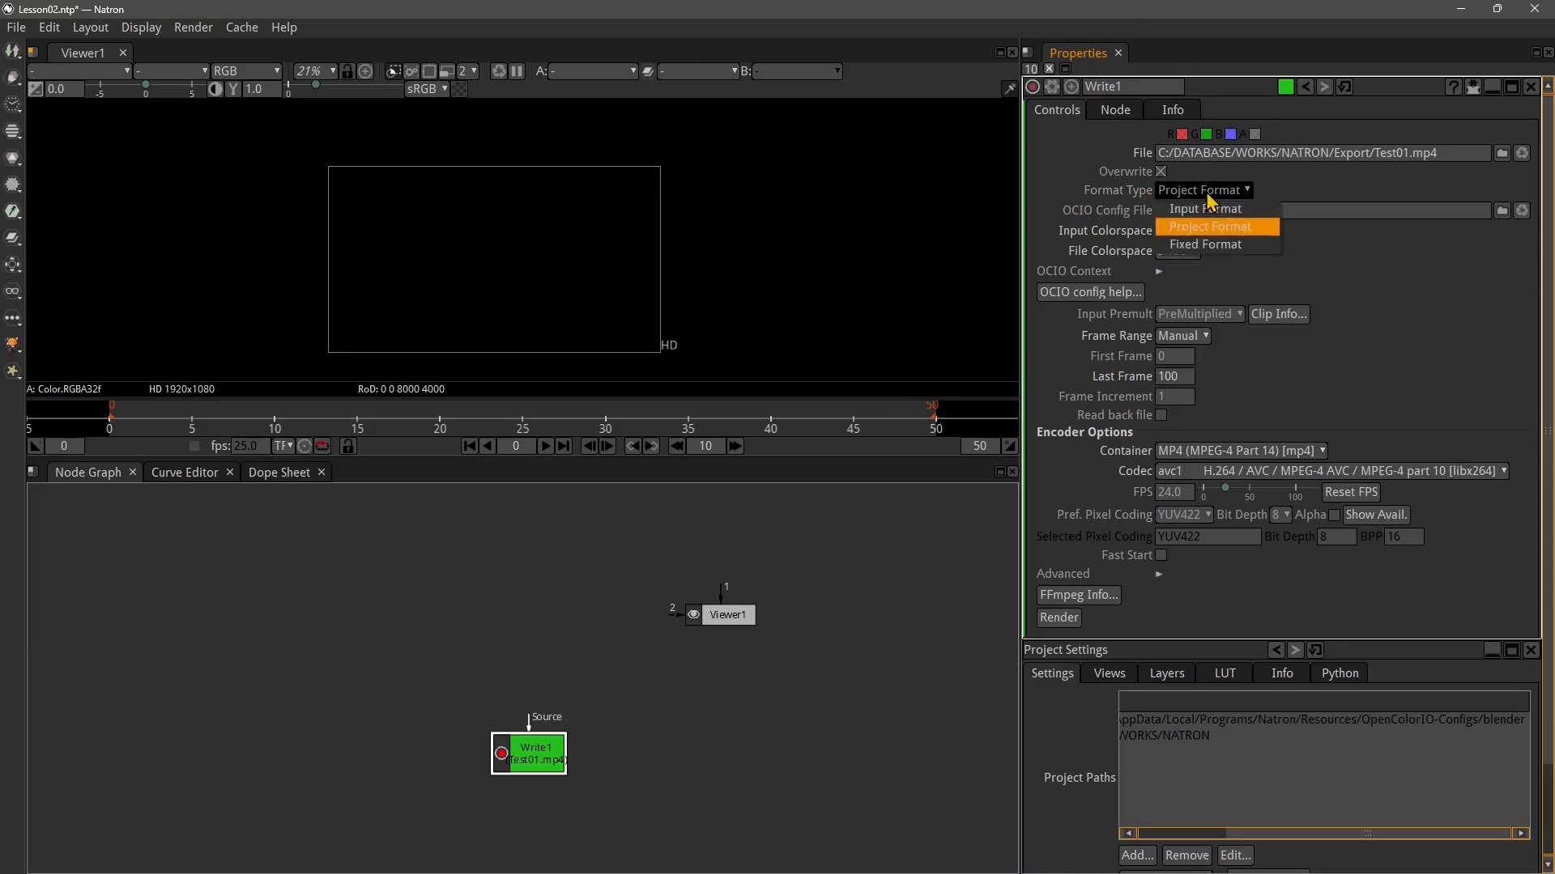
left_click(1208, 240)
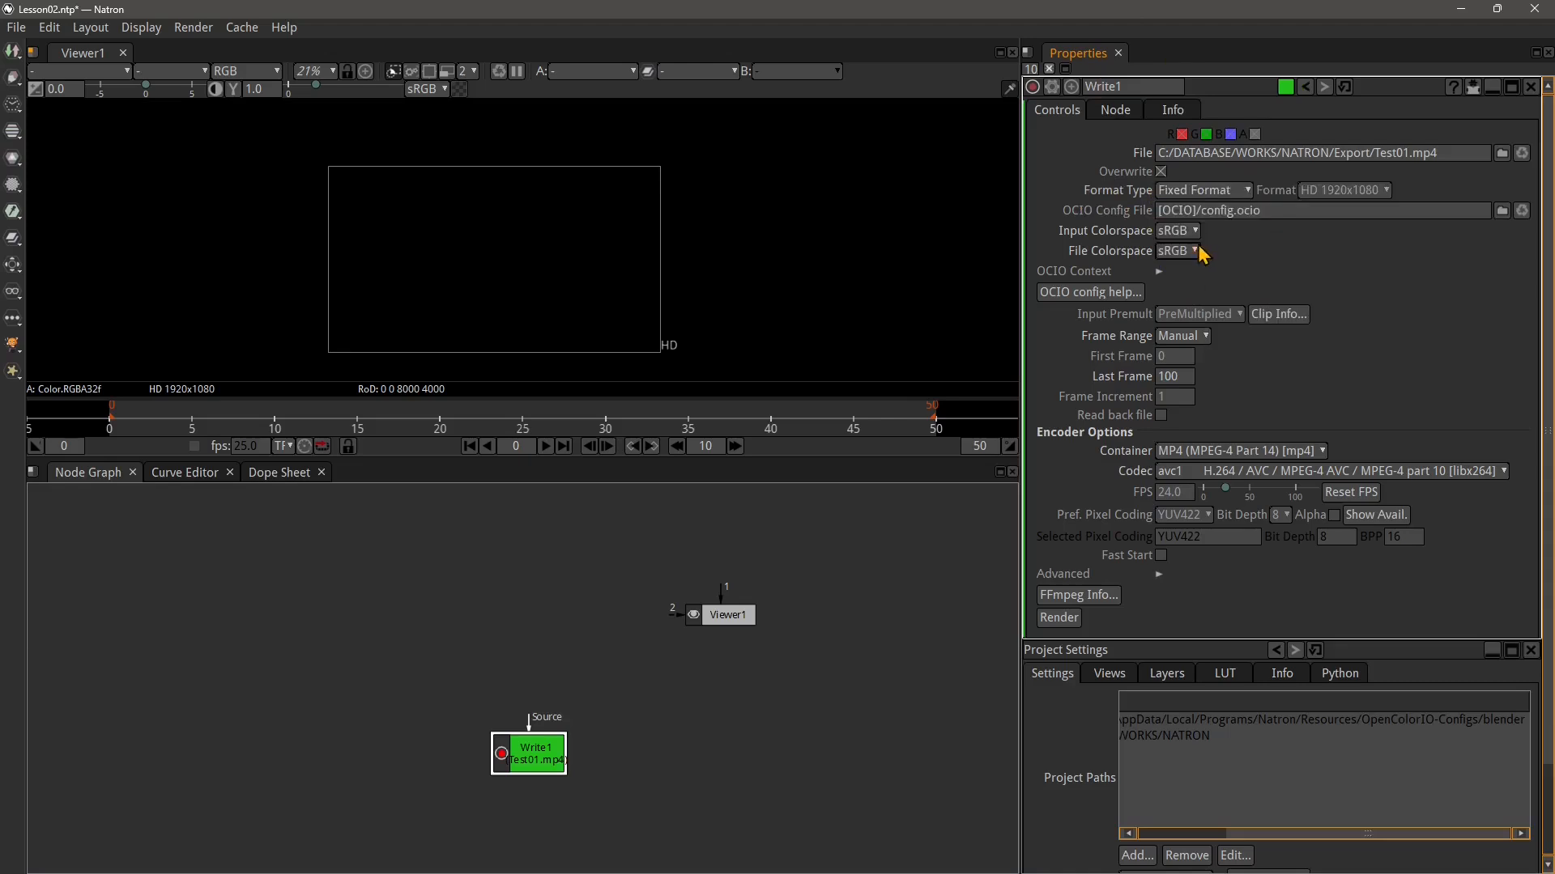
left_click(1329, 191)
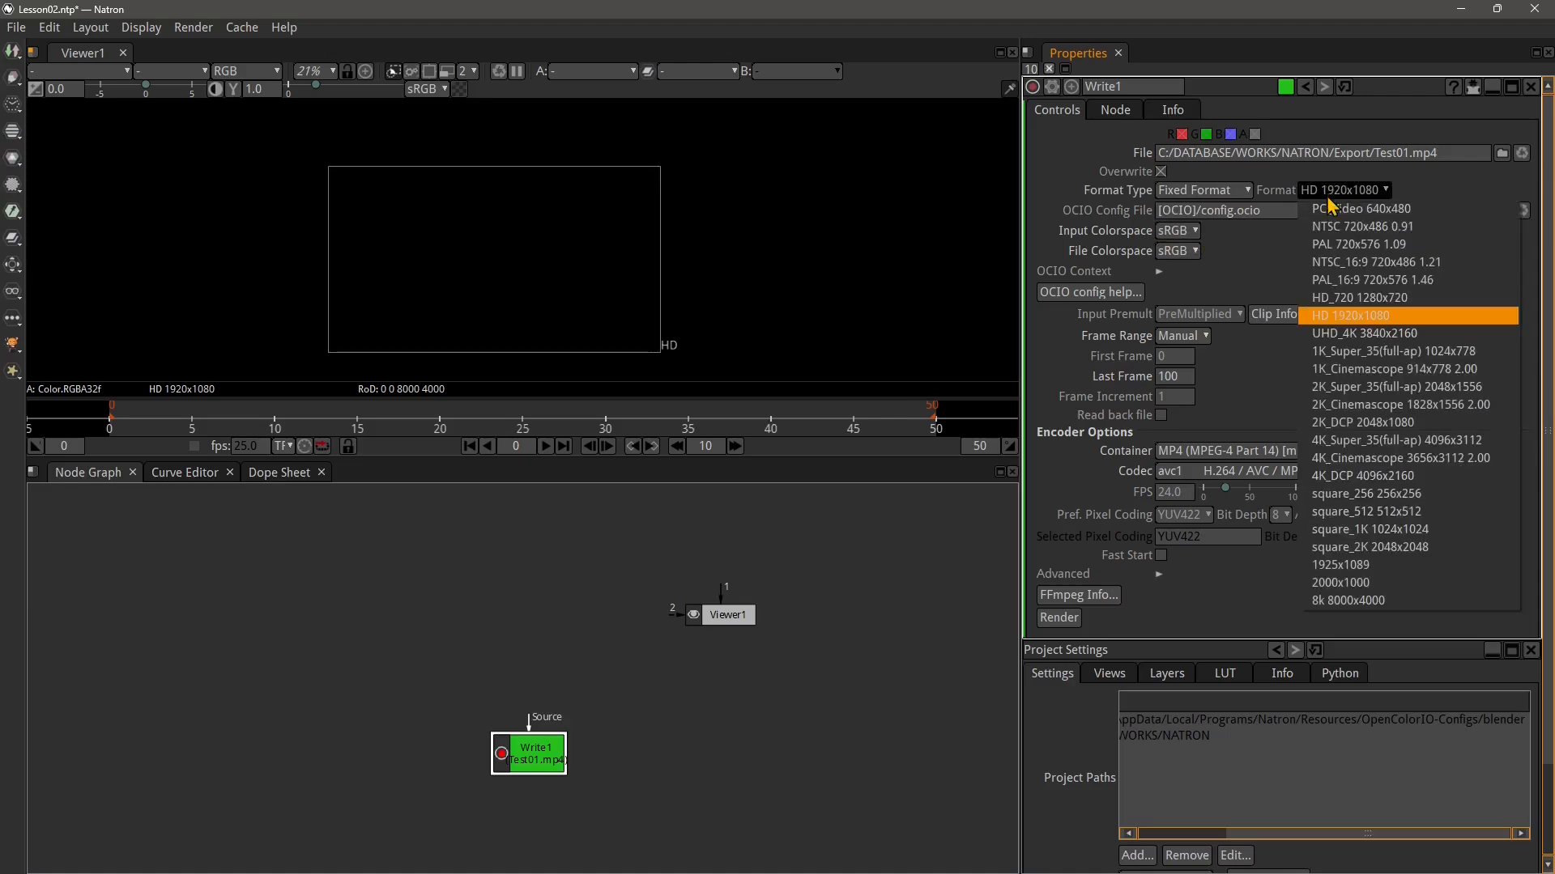
left_click(1354, 300)
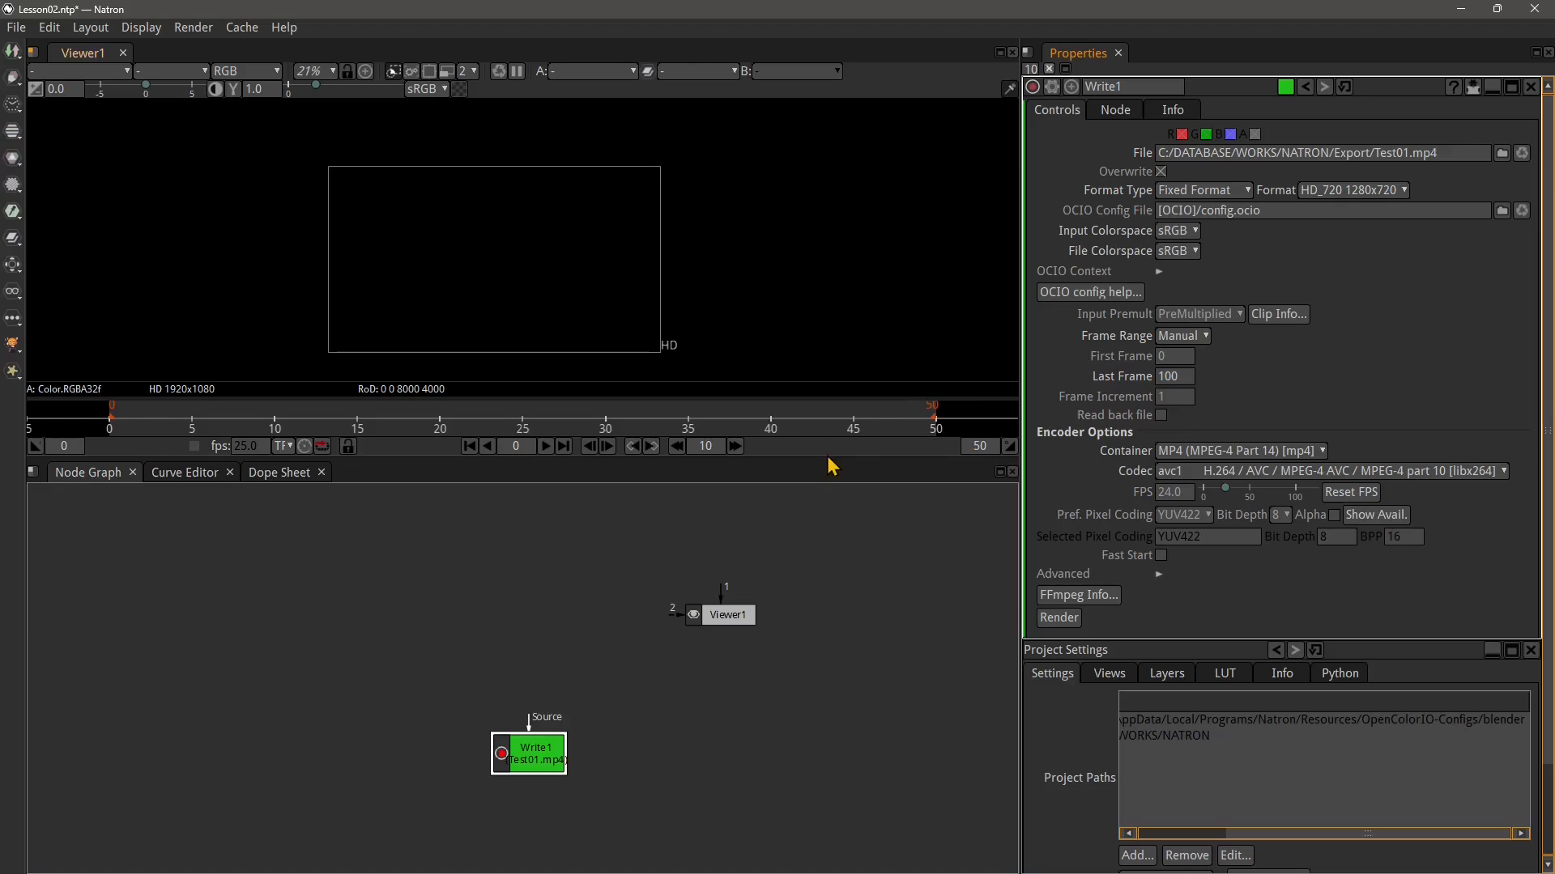
Enlarge the viewer pane by lowering its divider with the Node Graph
left_click_drag(822, 459, 822, 557)
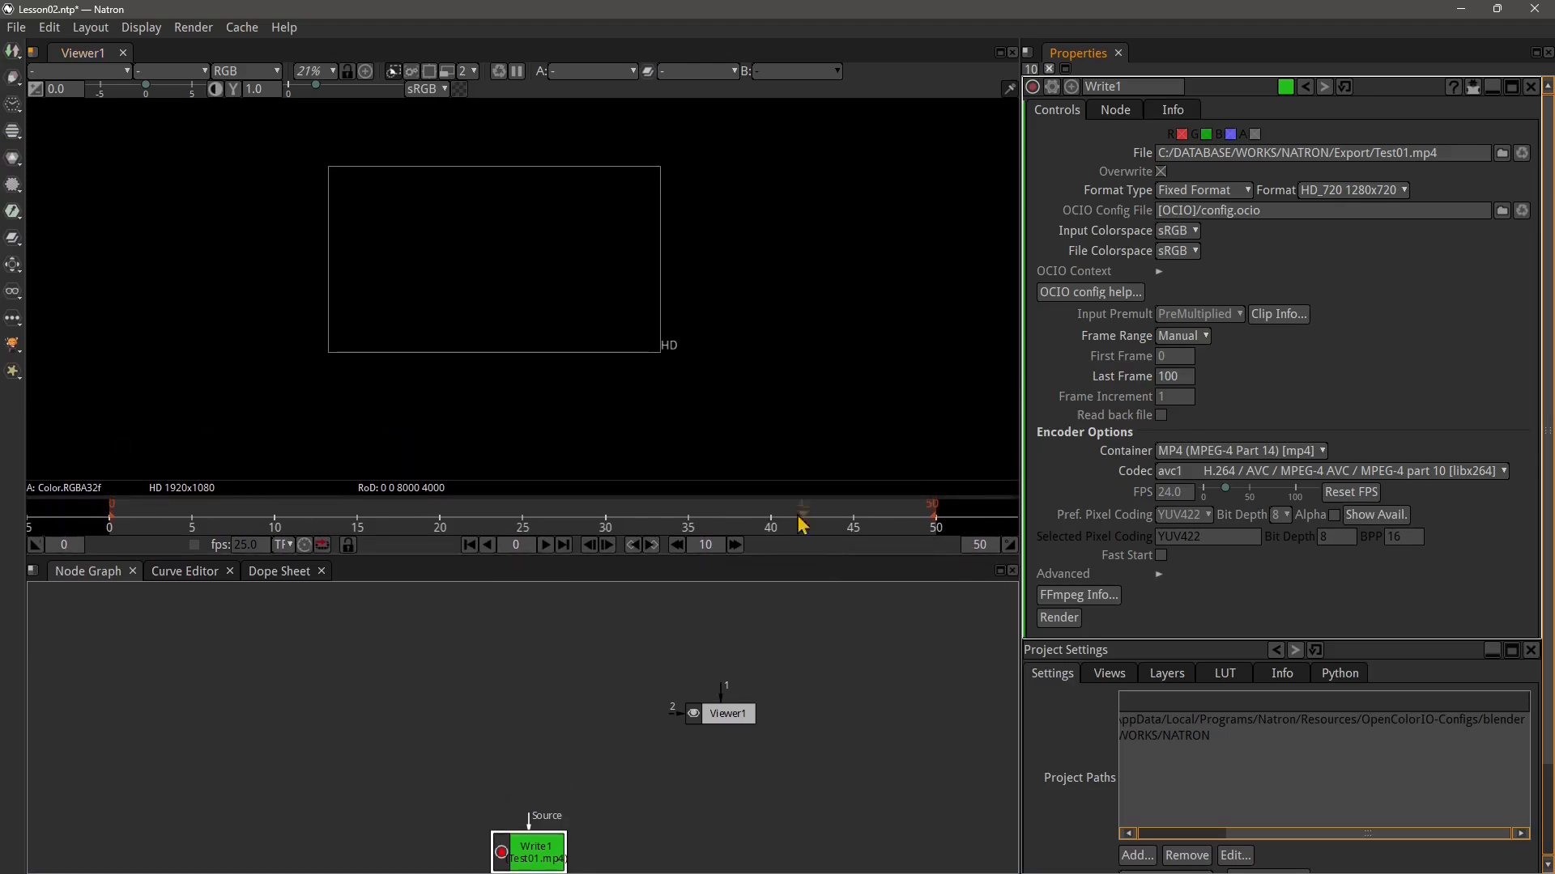
scroll(468, 353, "up", 5)
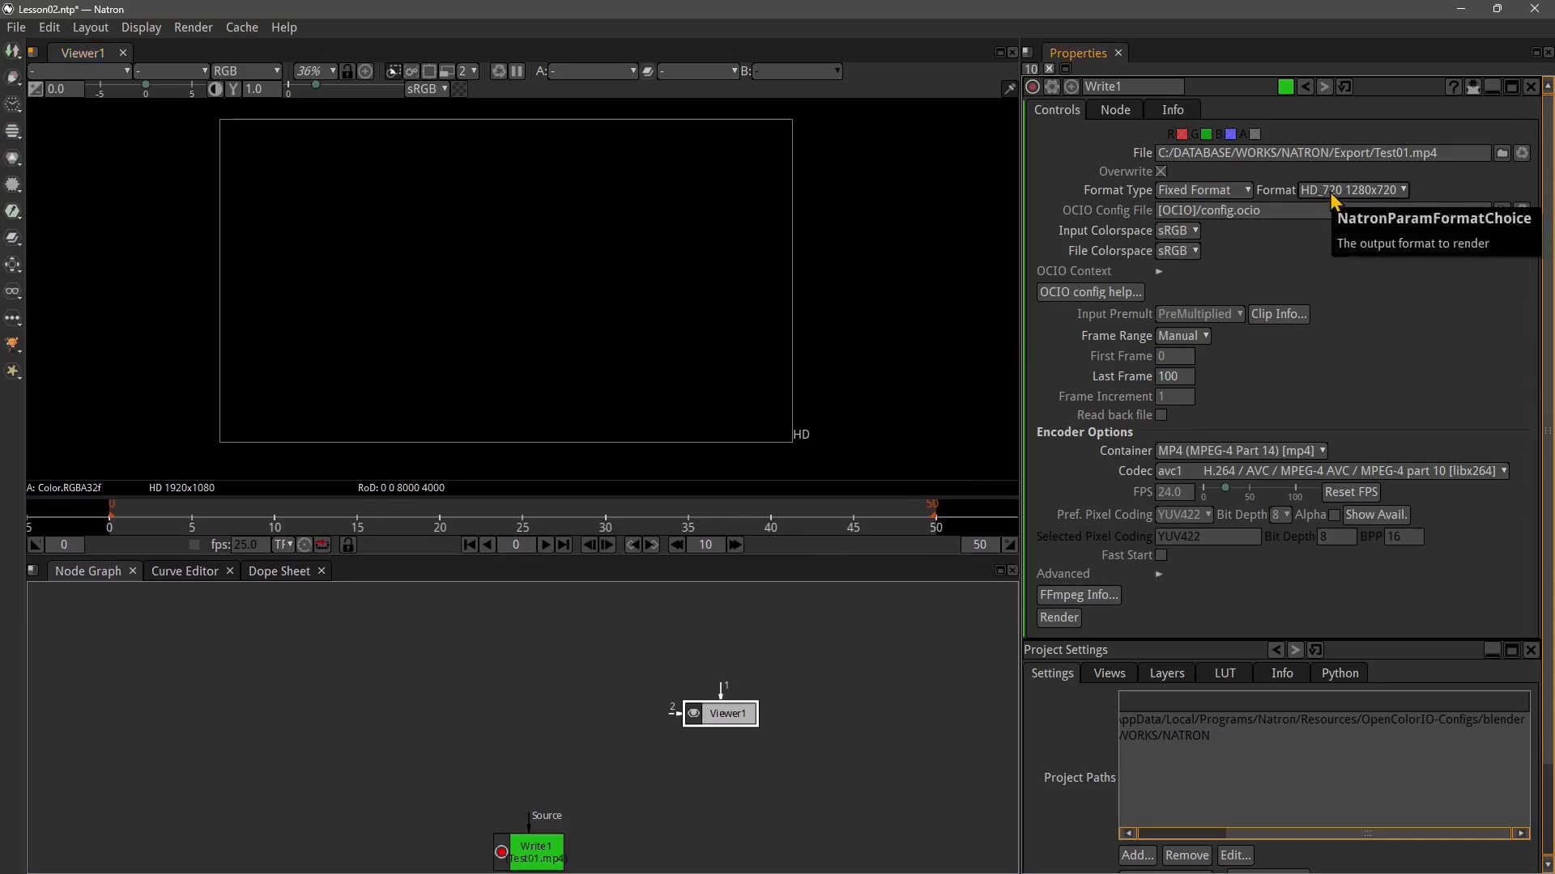
left_click_drag(690, 693, 610, 623)
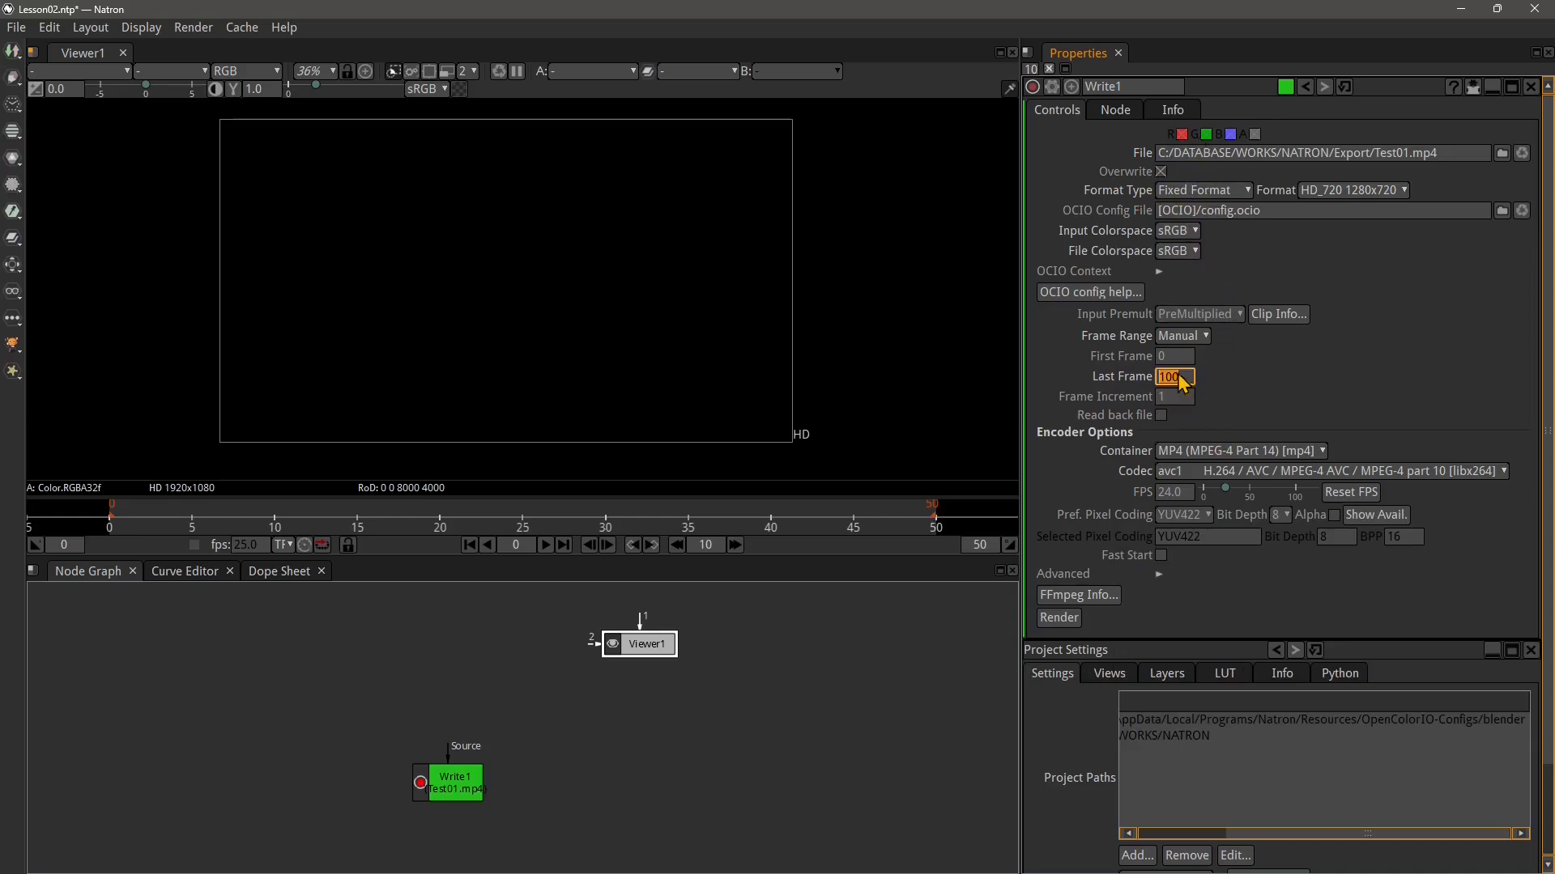
Set the Write1 node's last frame to 50
left_click(1178, 407)
key("Return")
left_click(1166, 379)
left_click_drag(1185, 379, 1128, 387)
type("50")
key("Return")
Switch the Write1 frame range to Project frame range and reset its FPS
left_click(1192, 336)
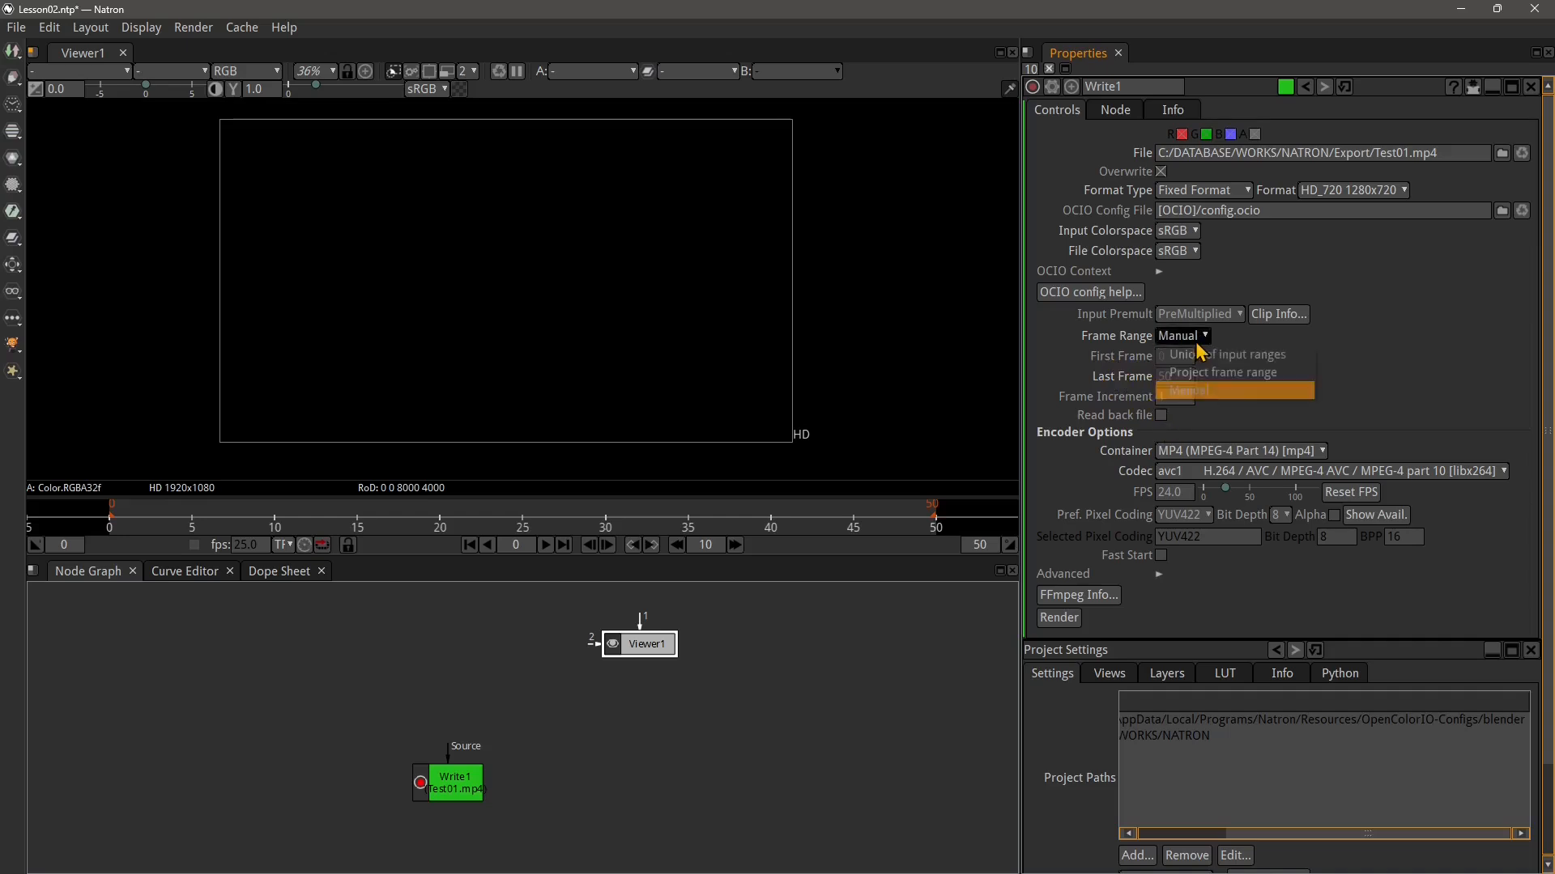
left_click(1192, 372)
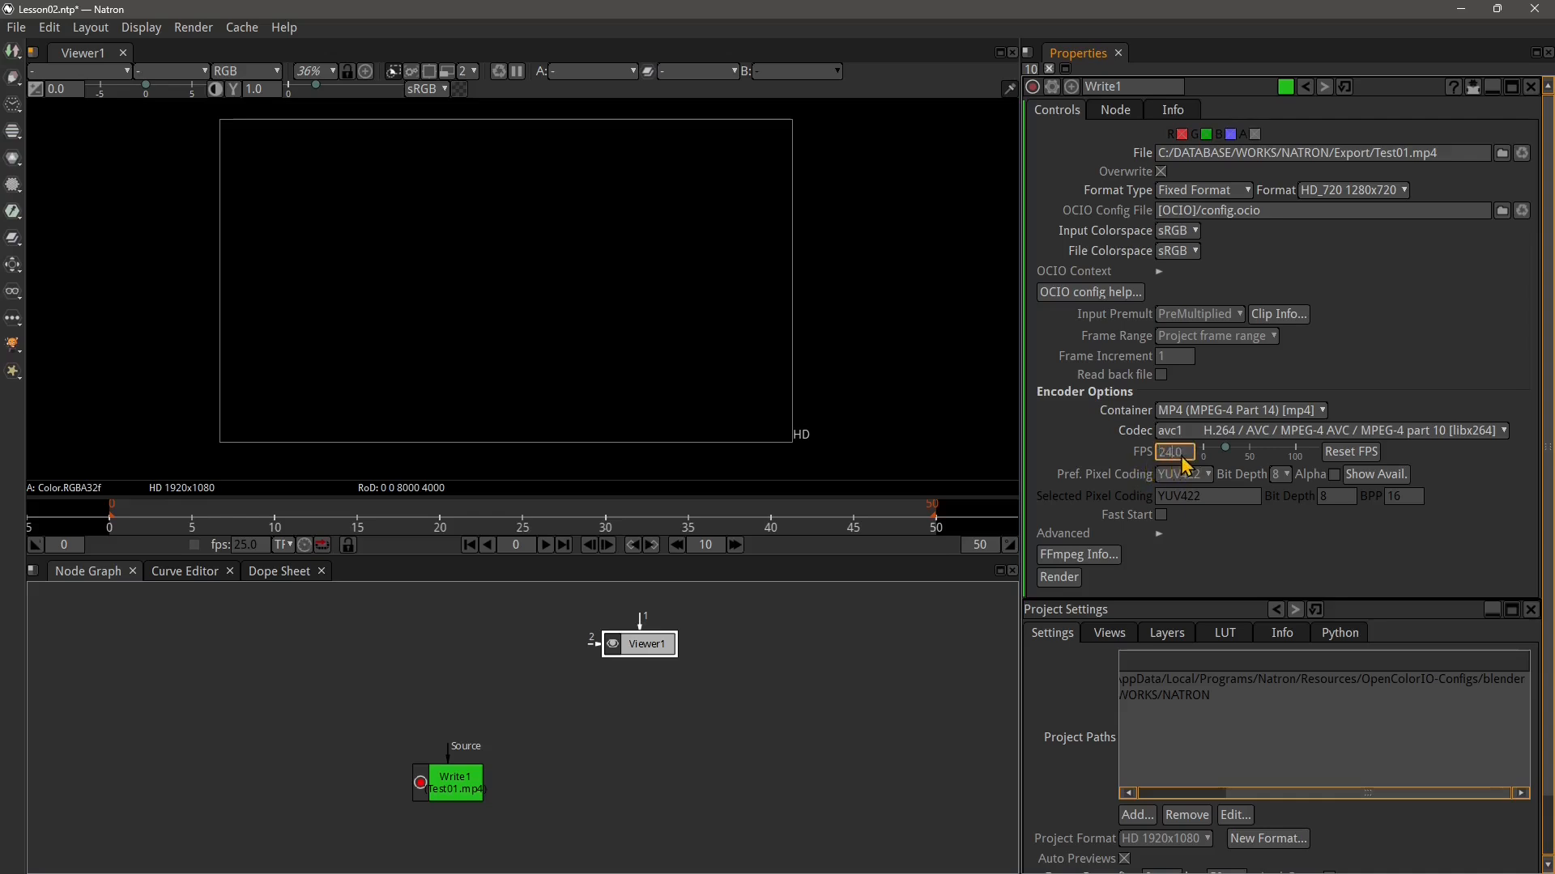
left_click(1354, 453)
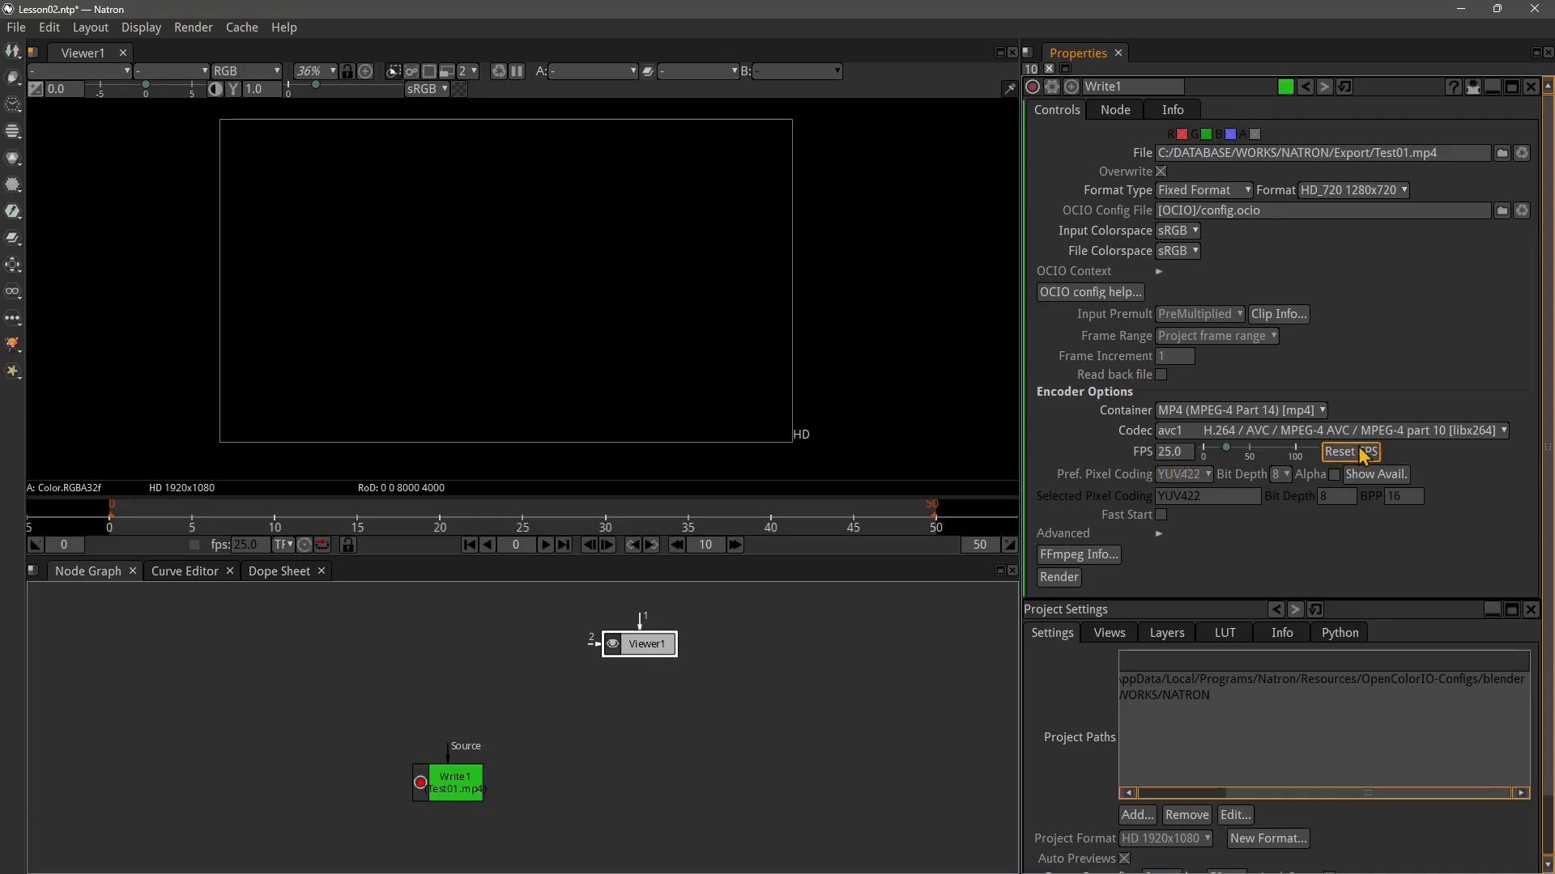
left_click(1172, 454)
left_click(1332, 475)
left_click(1333, 475)
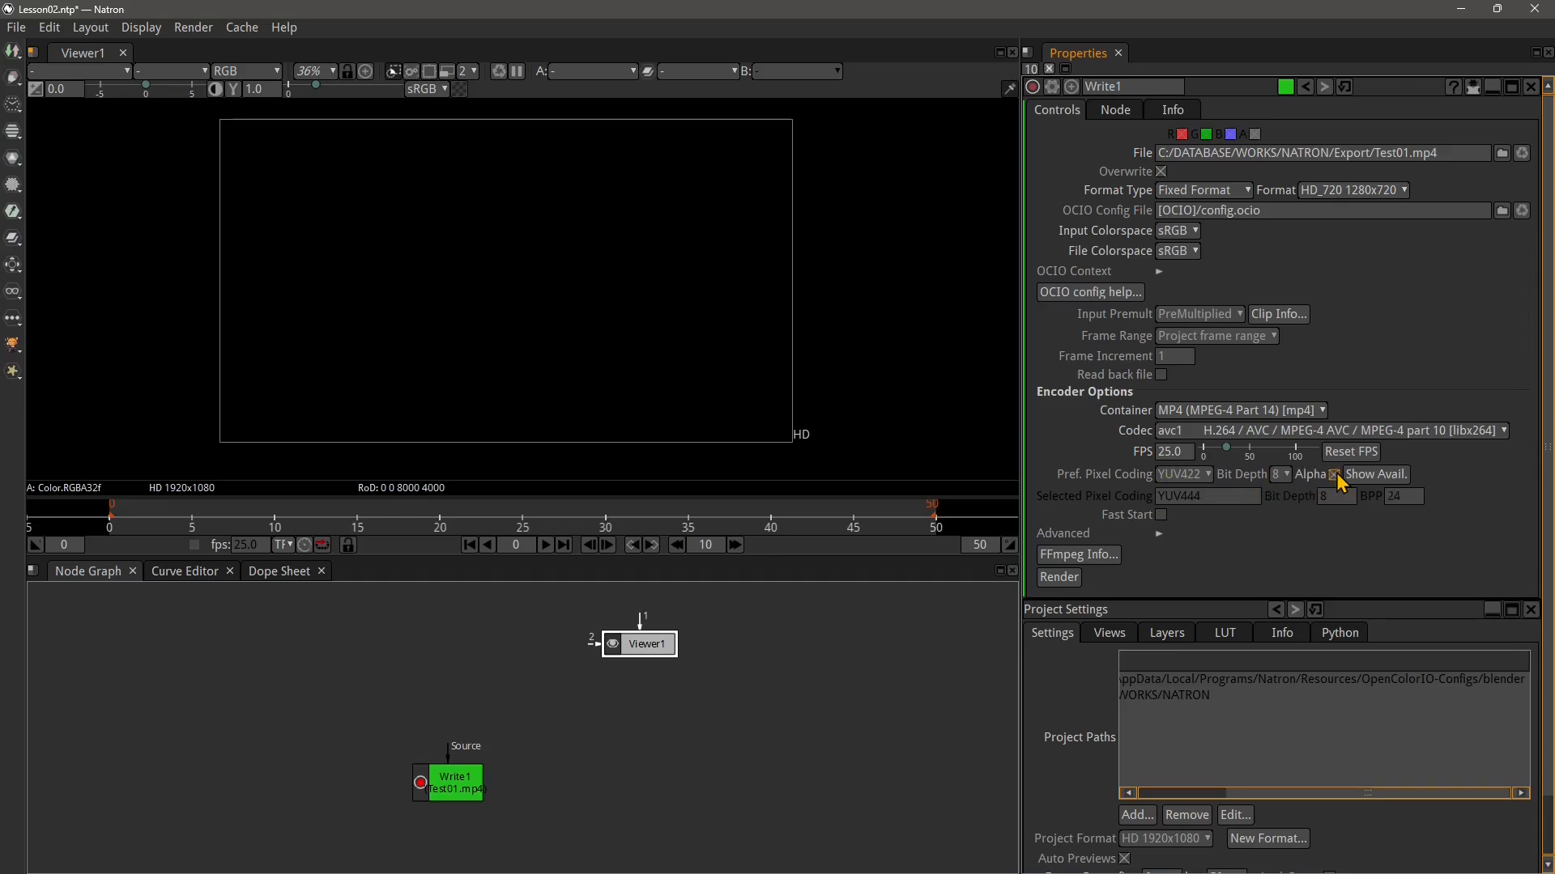
left_click(1335, 475)
Rearrange the Write1 and Viewer1 nodes in the Node Graph and bring Project Settings to the top of the Properties panel
left_click_drag(607, 714, 687, 739)
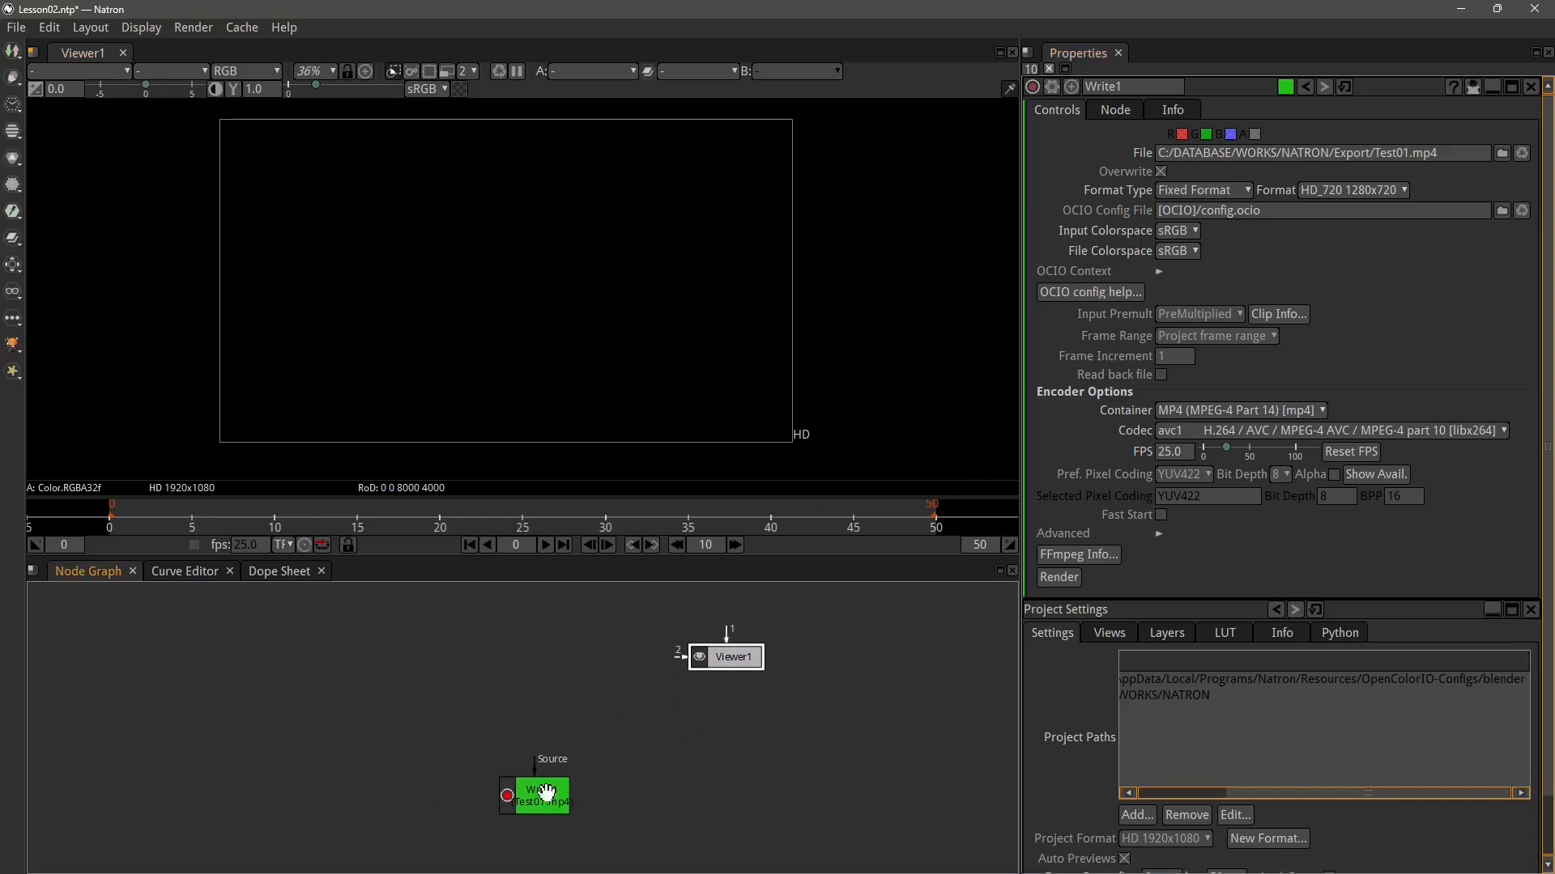
left_click_drag(540, 799, 507, 790)
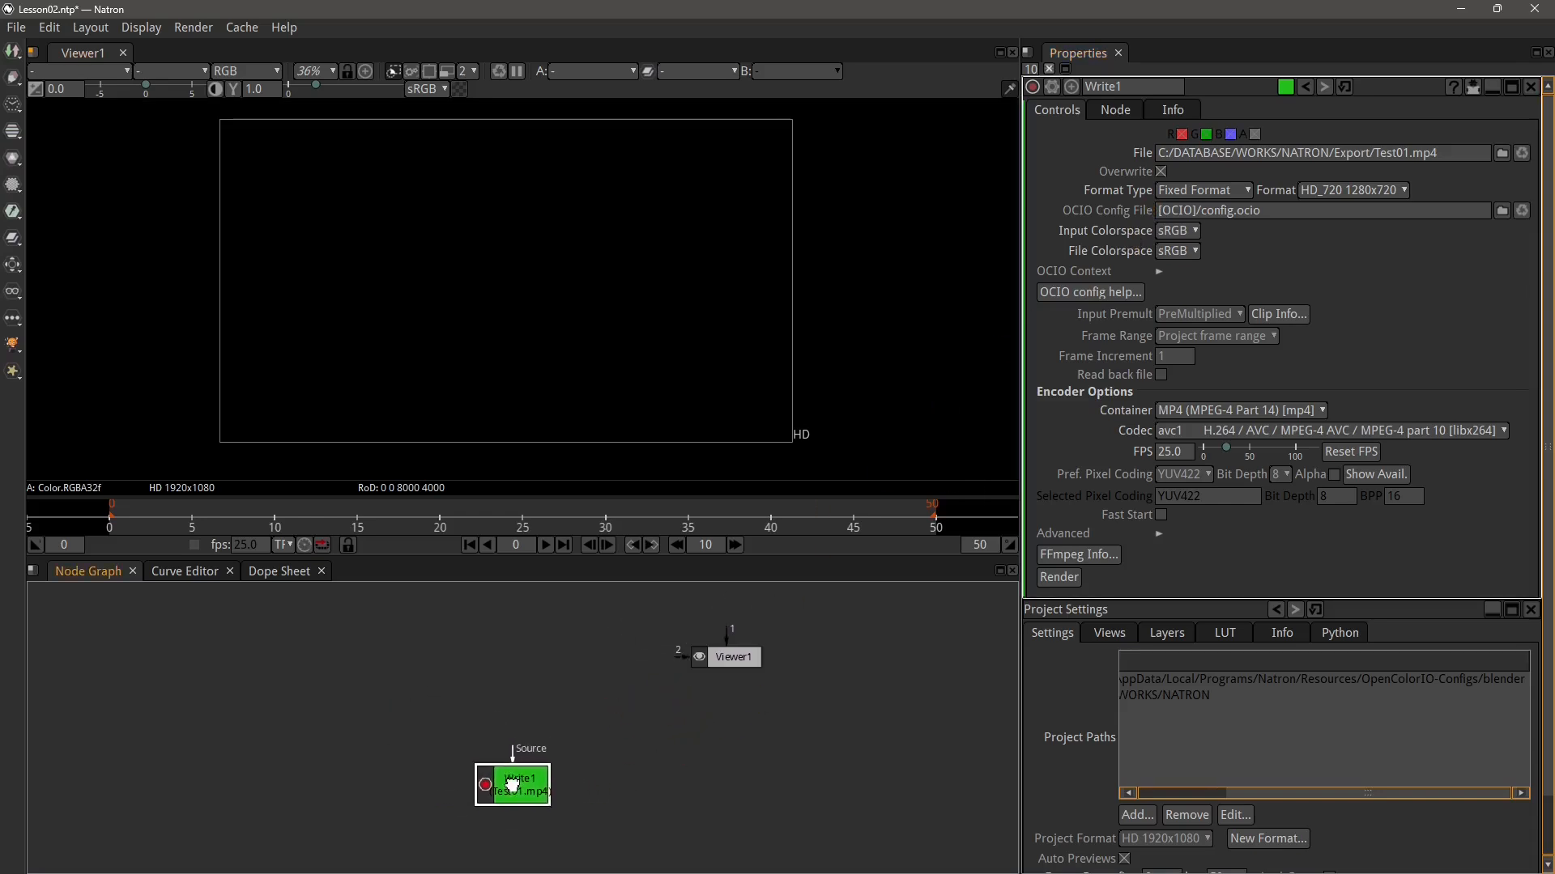
mouse_move(738, 654)
left_mouse_down()
mouse_move(707, 672)
mouse_move(729, 641)
left_mouse_up()
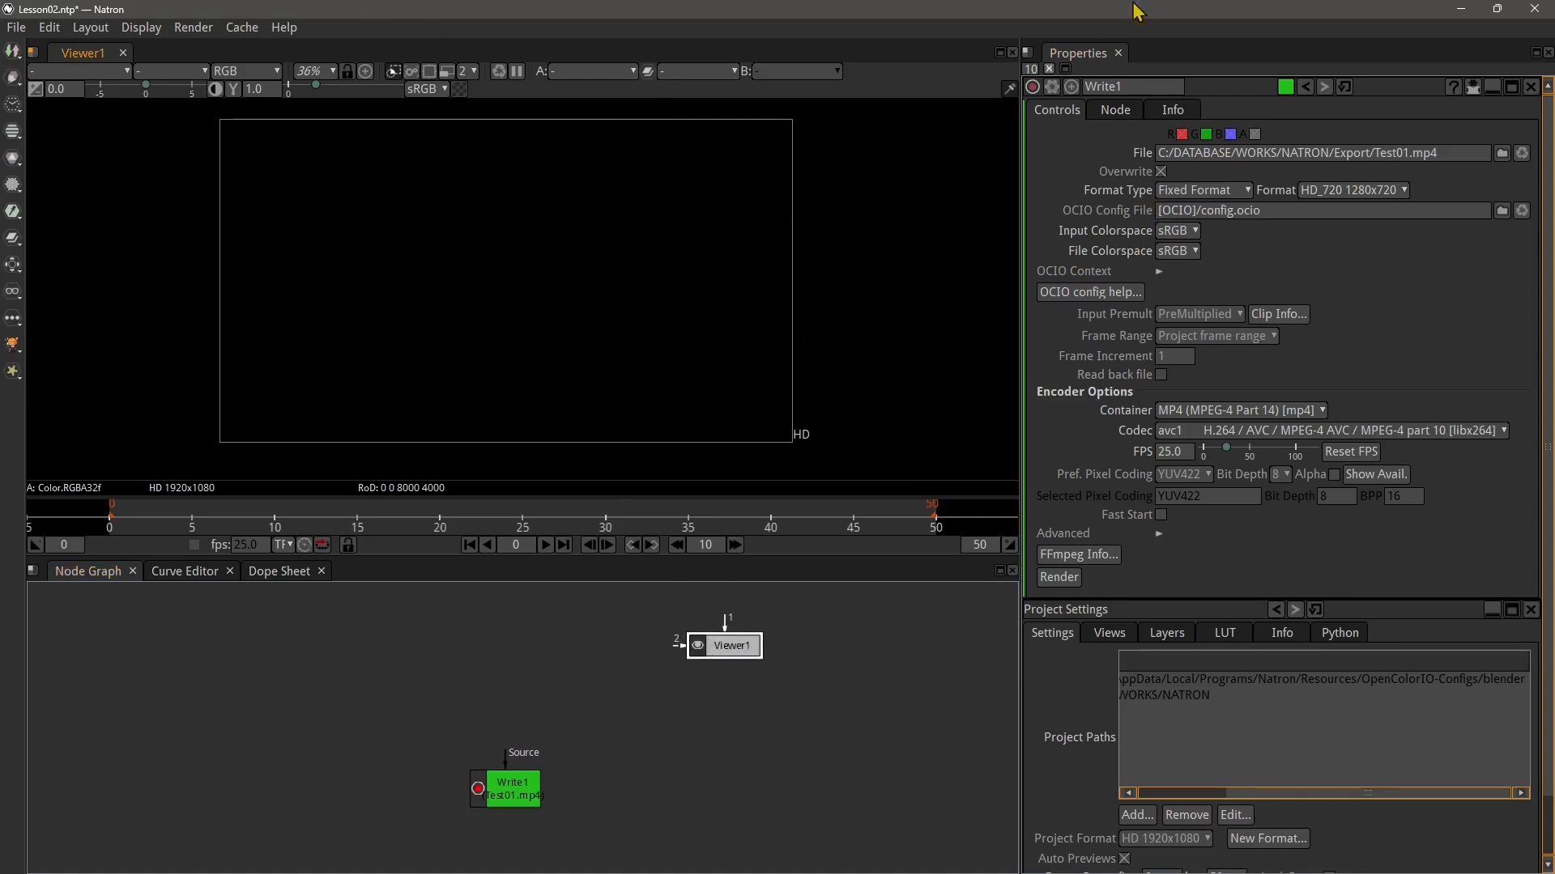
left_click(1093, 609)
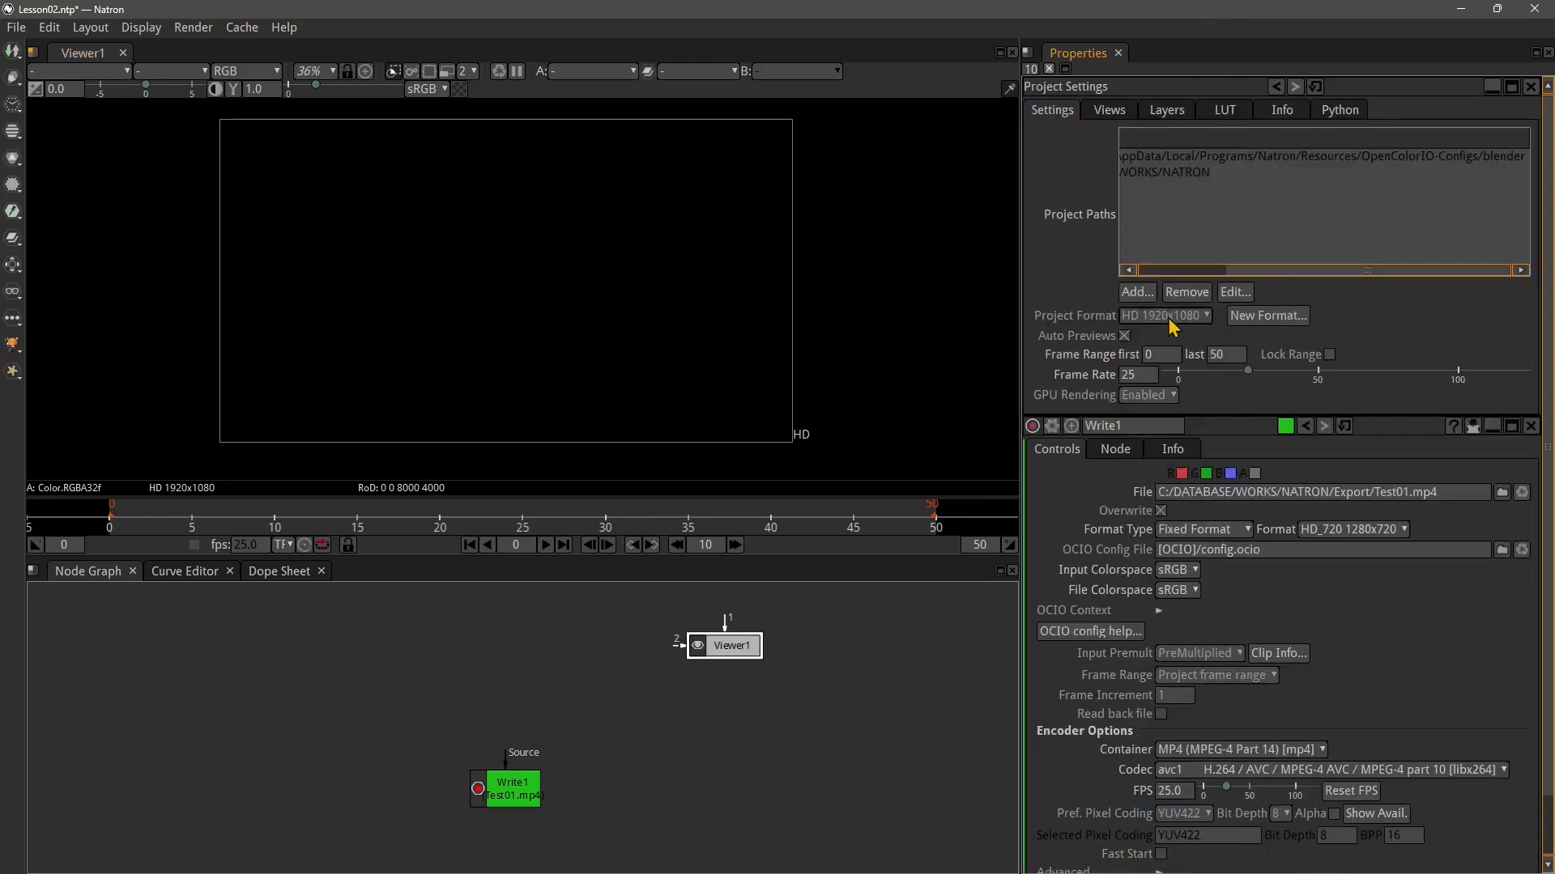
left_click(527, 783)
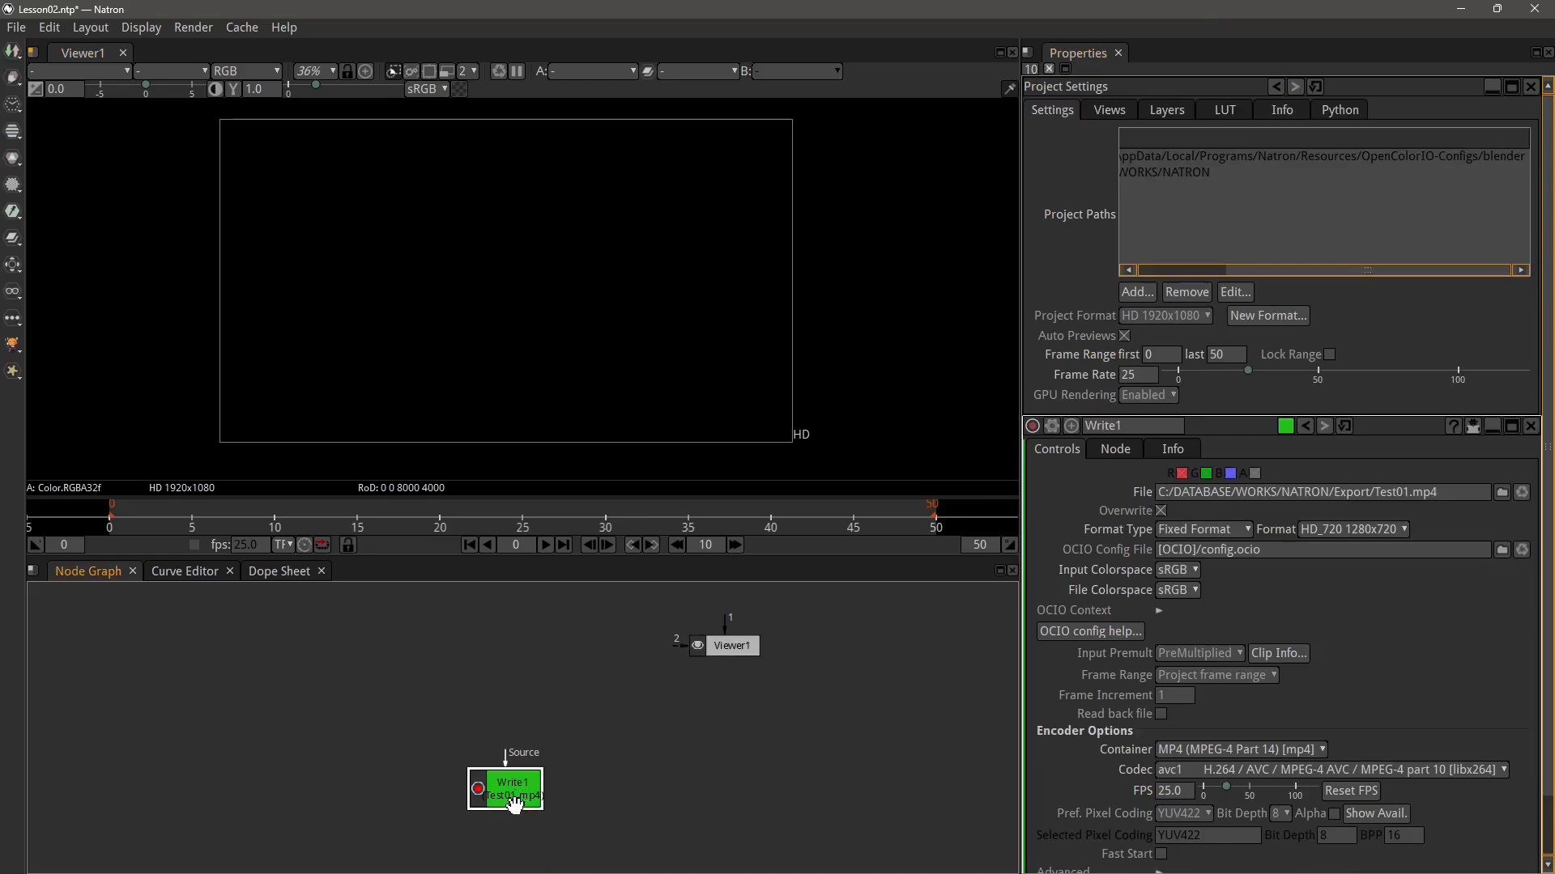
key("w")
left_click(1097, 587)
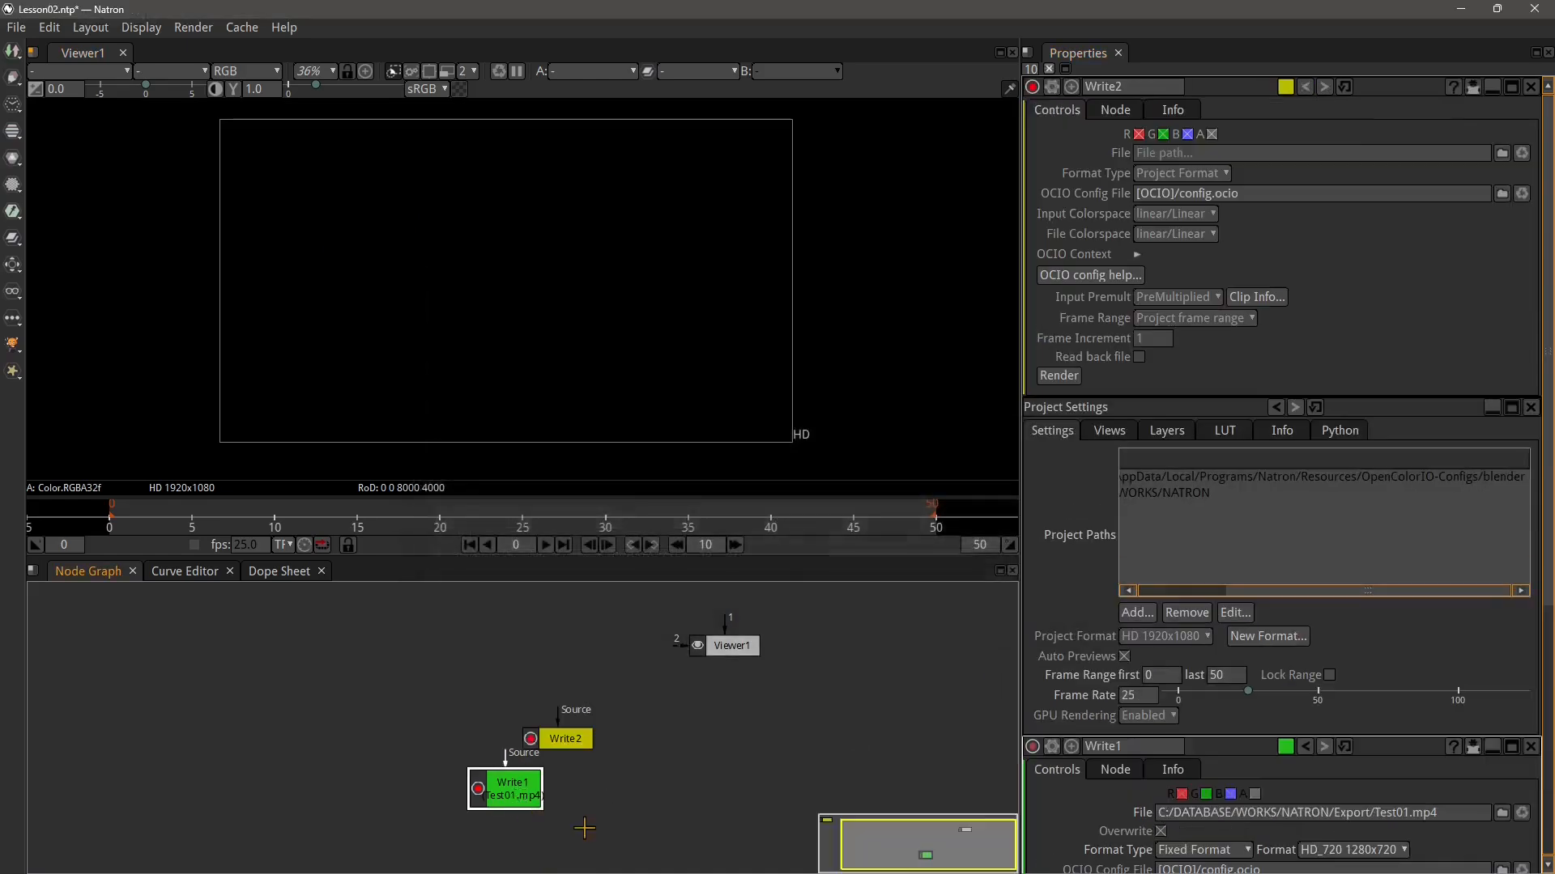
scroll(1200, 618, "down", 1)
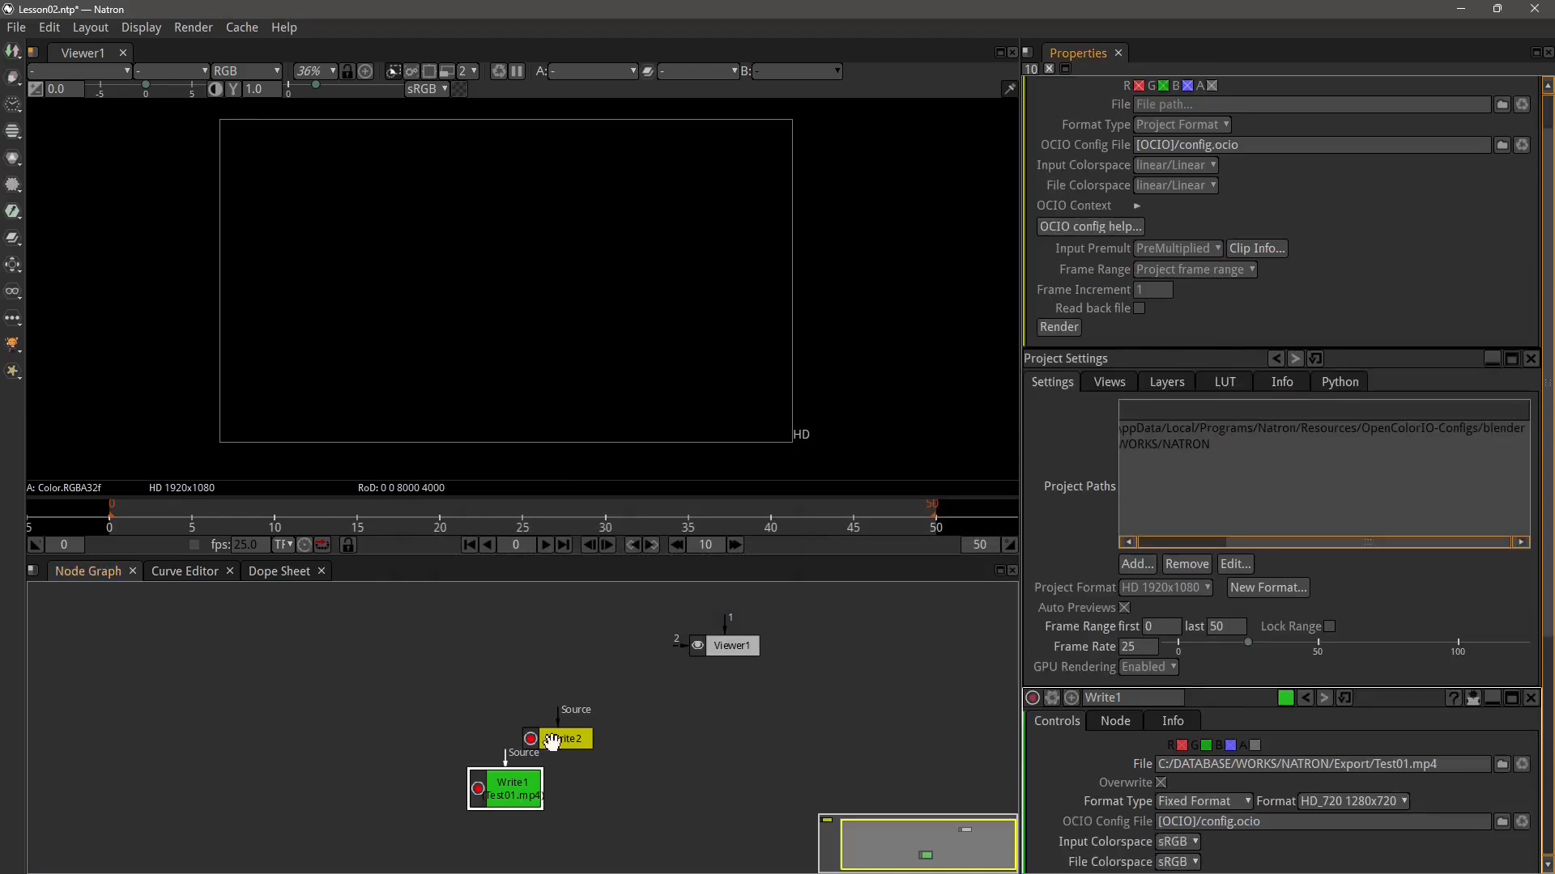
left_click_drag(553, 743, 611, 737)
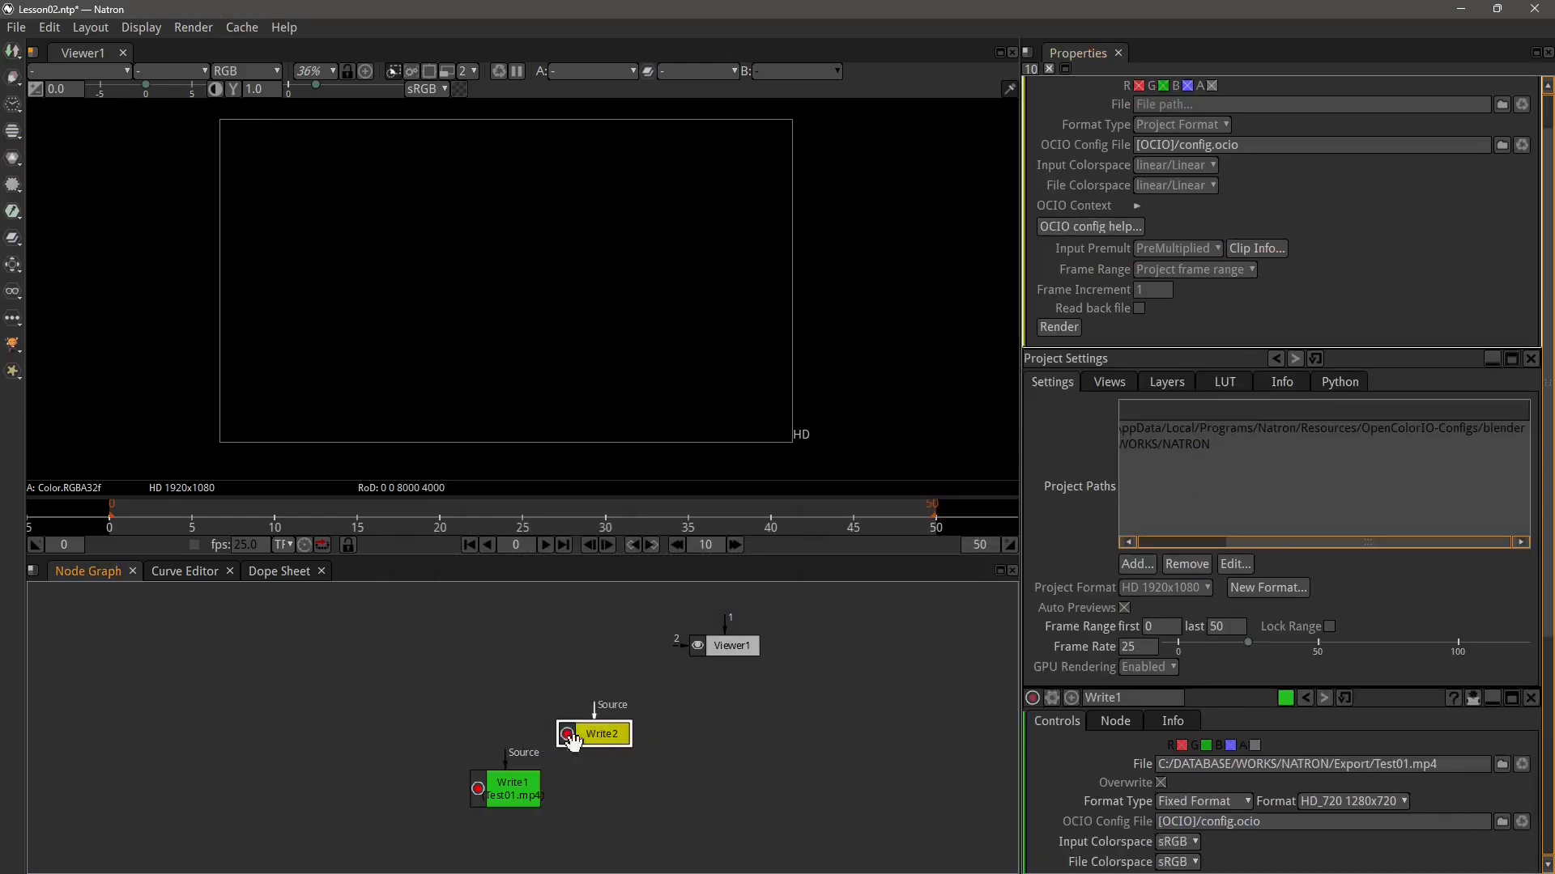
key("Delete")
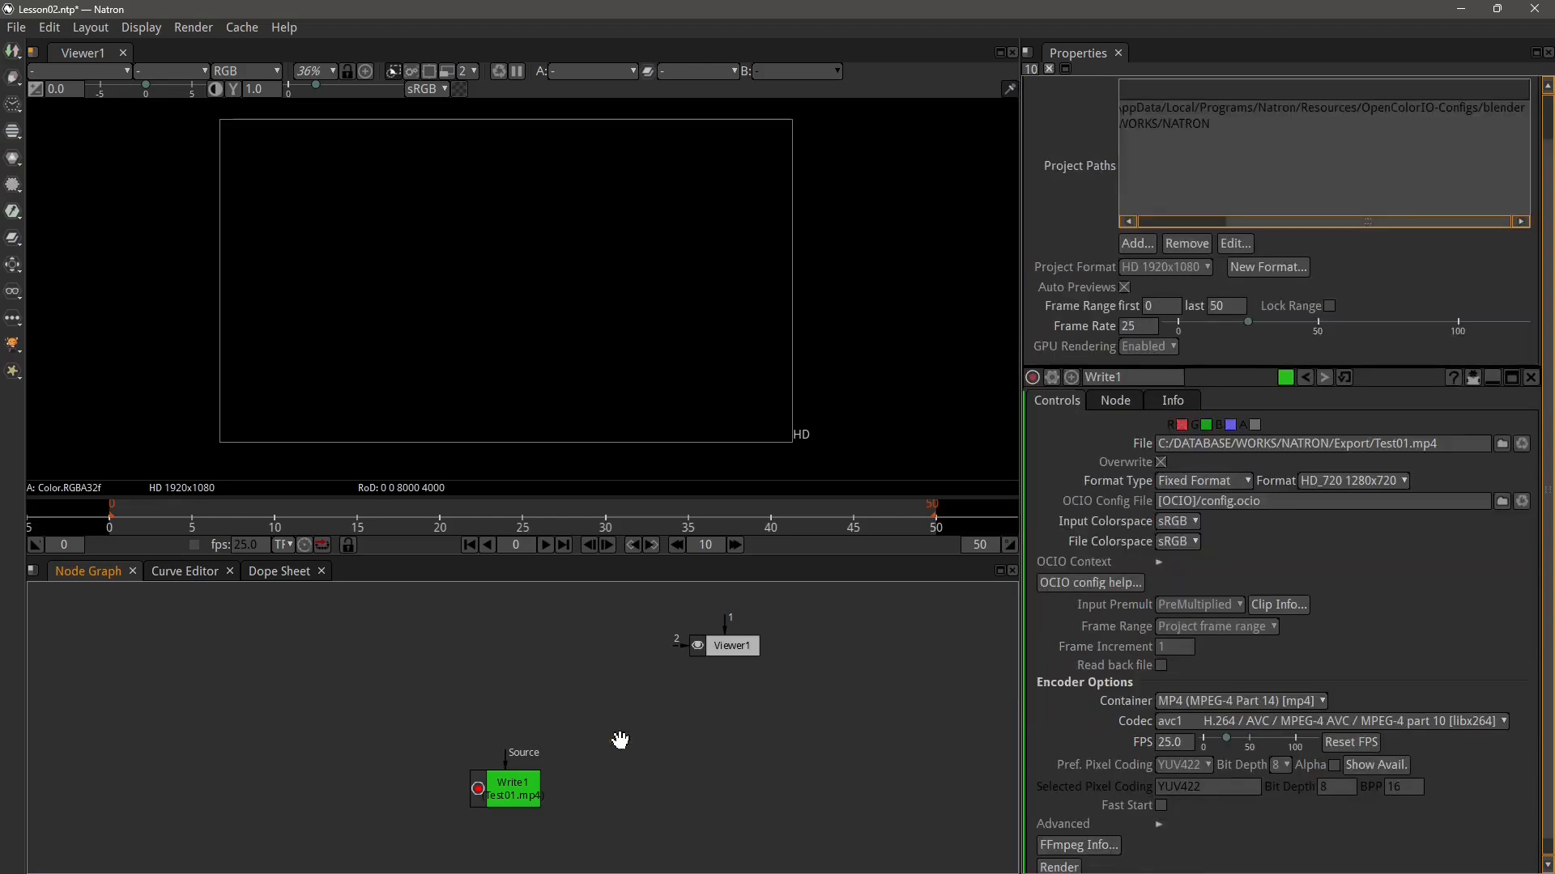
Start a new project and save it as Lesson03 in the C:/DATABASE/WORKS/NATRON folder
left_click(18, 32)
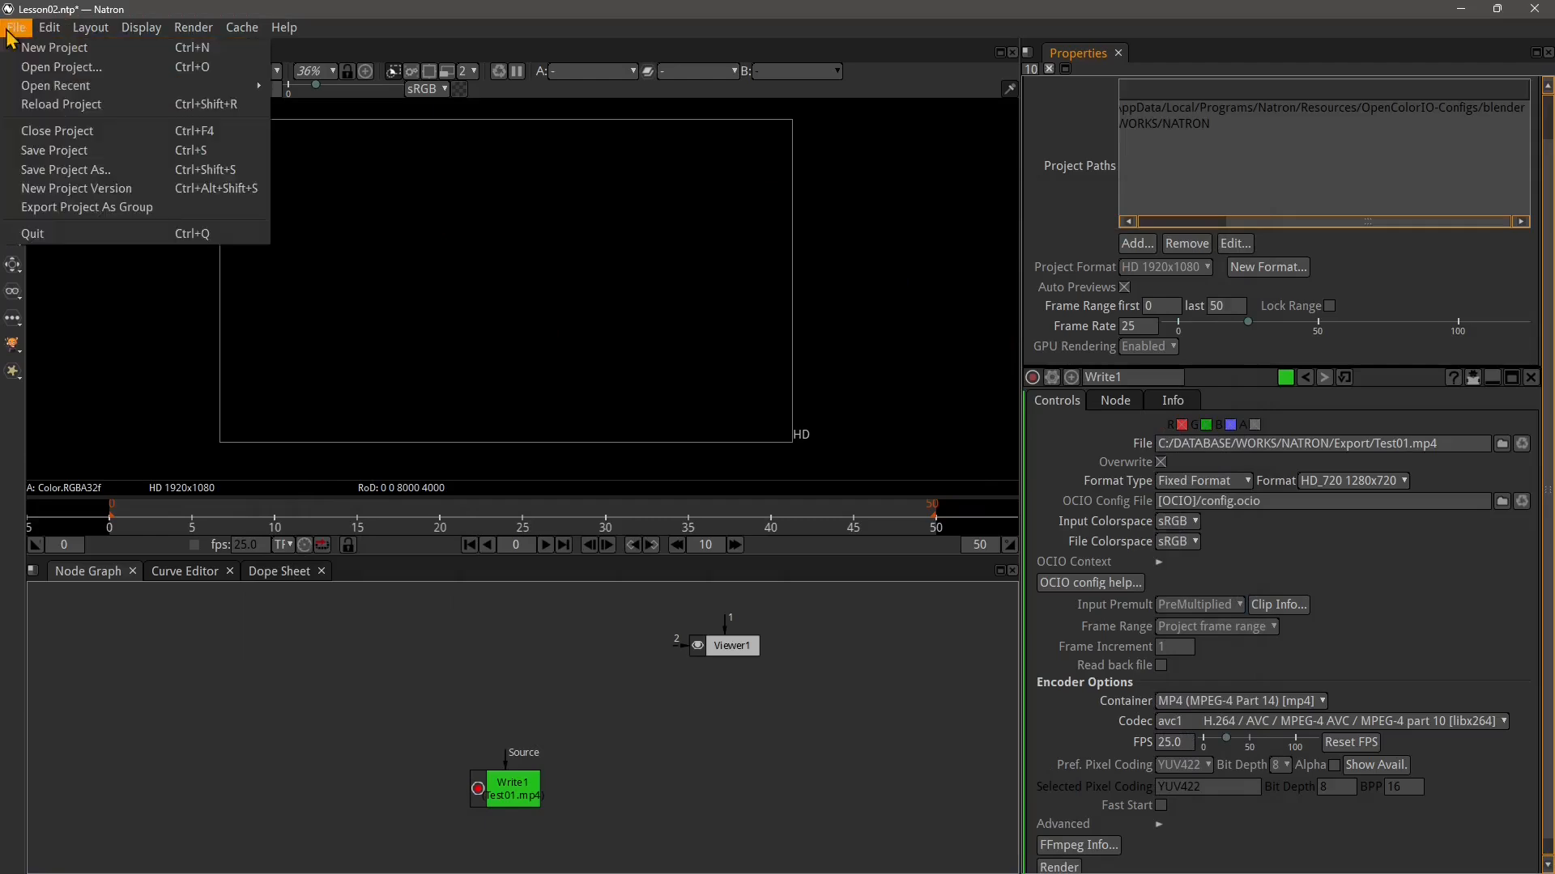
left_click(33, 47)
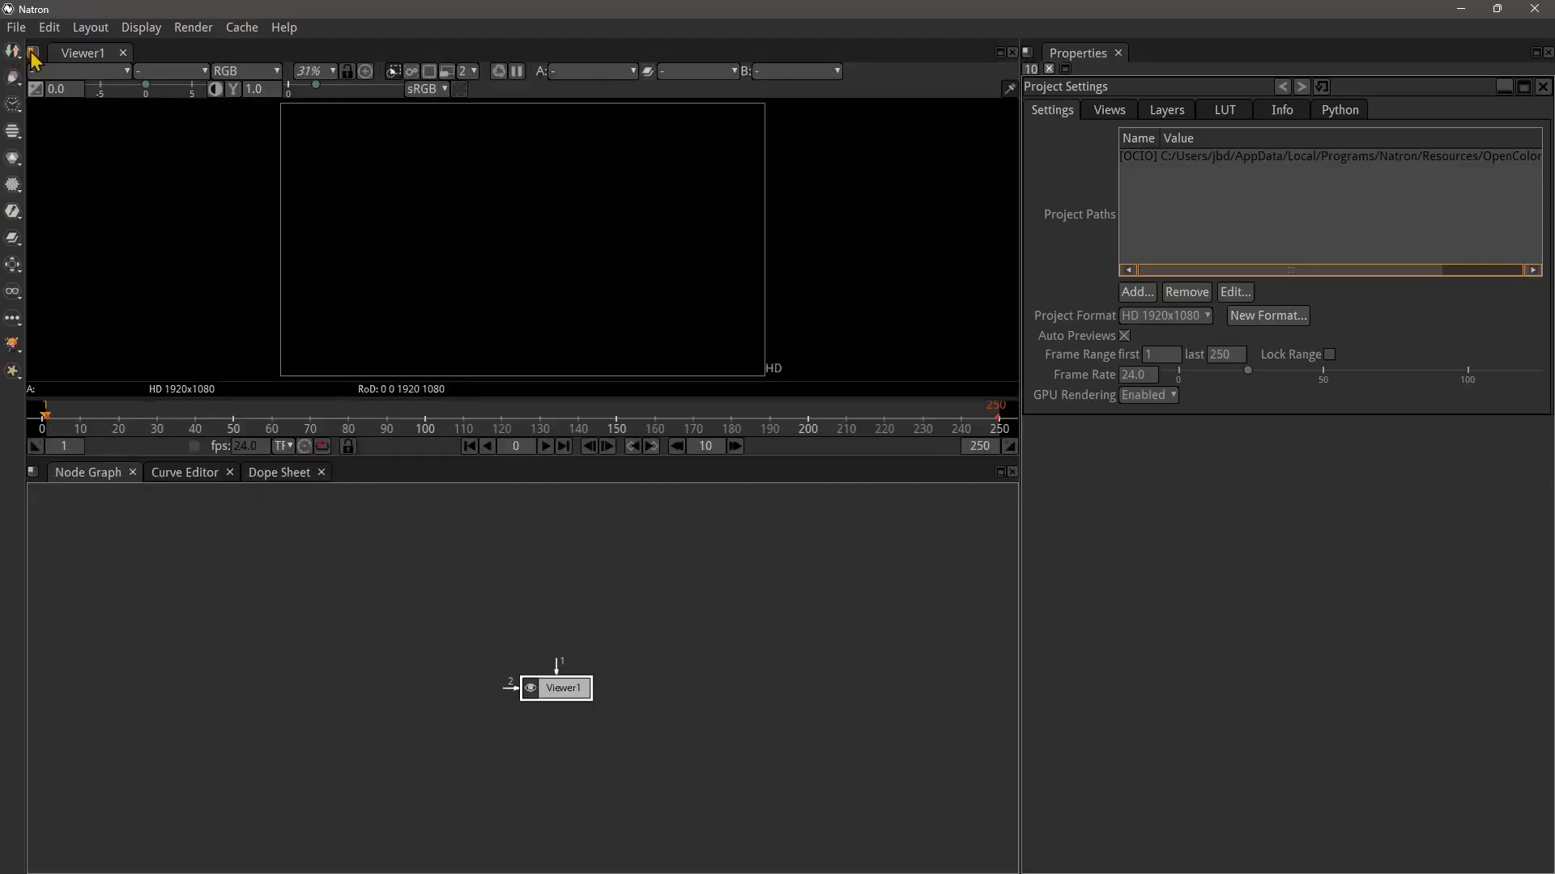
left_click(16, 27)
mouse_move(63, 89)
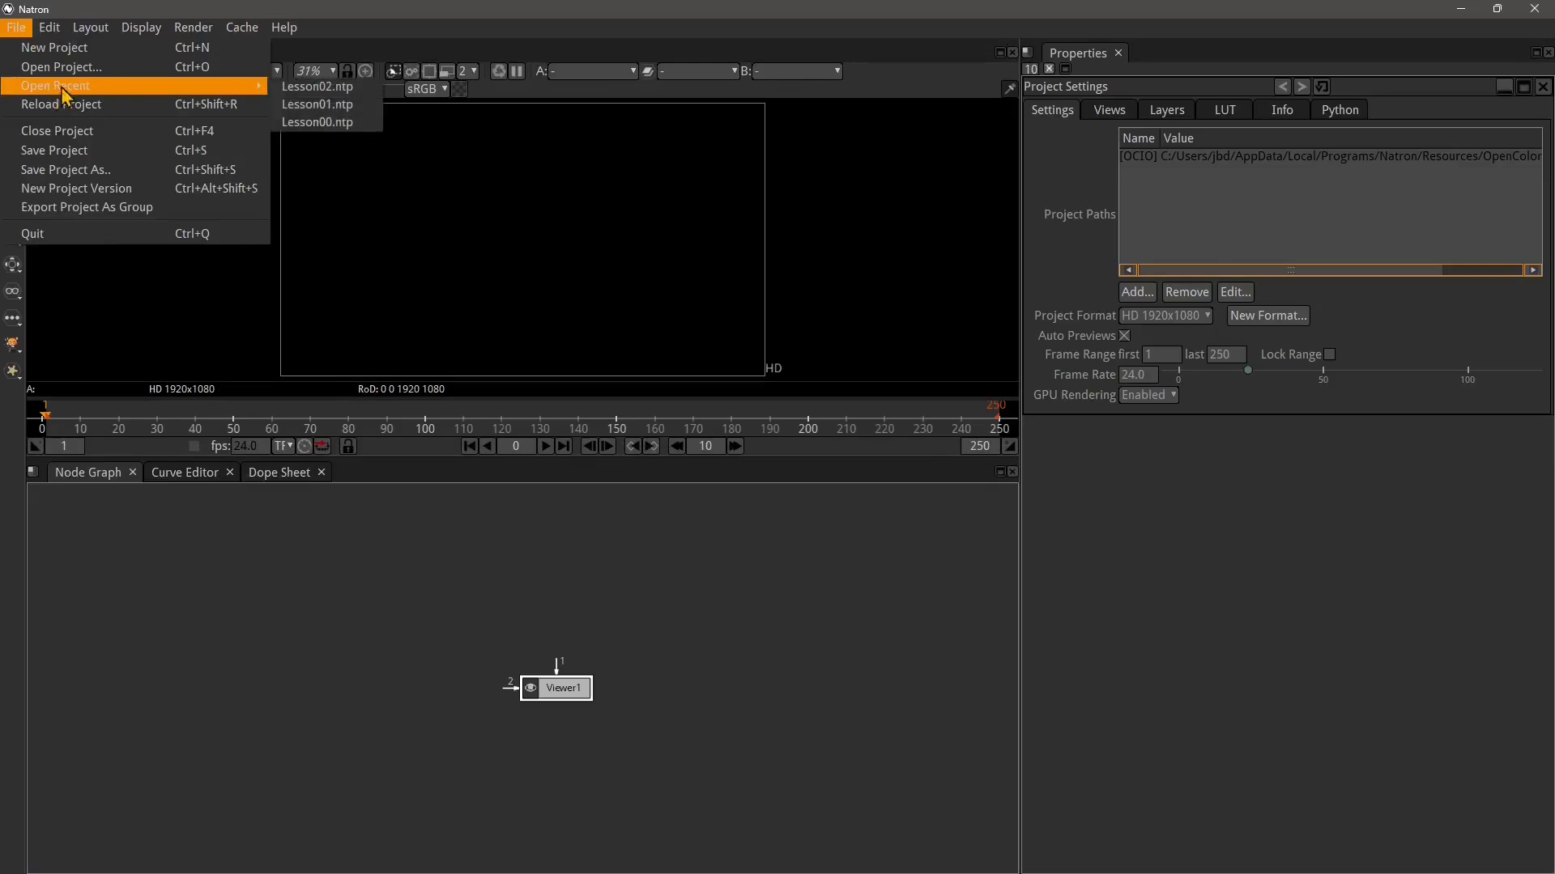
left_click(91, 170)
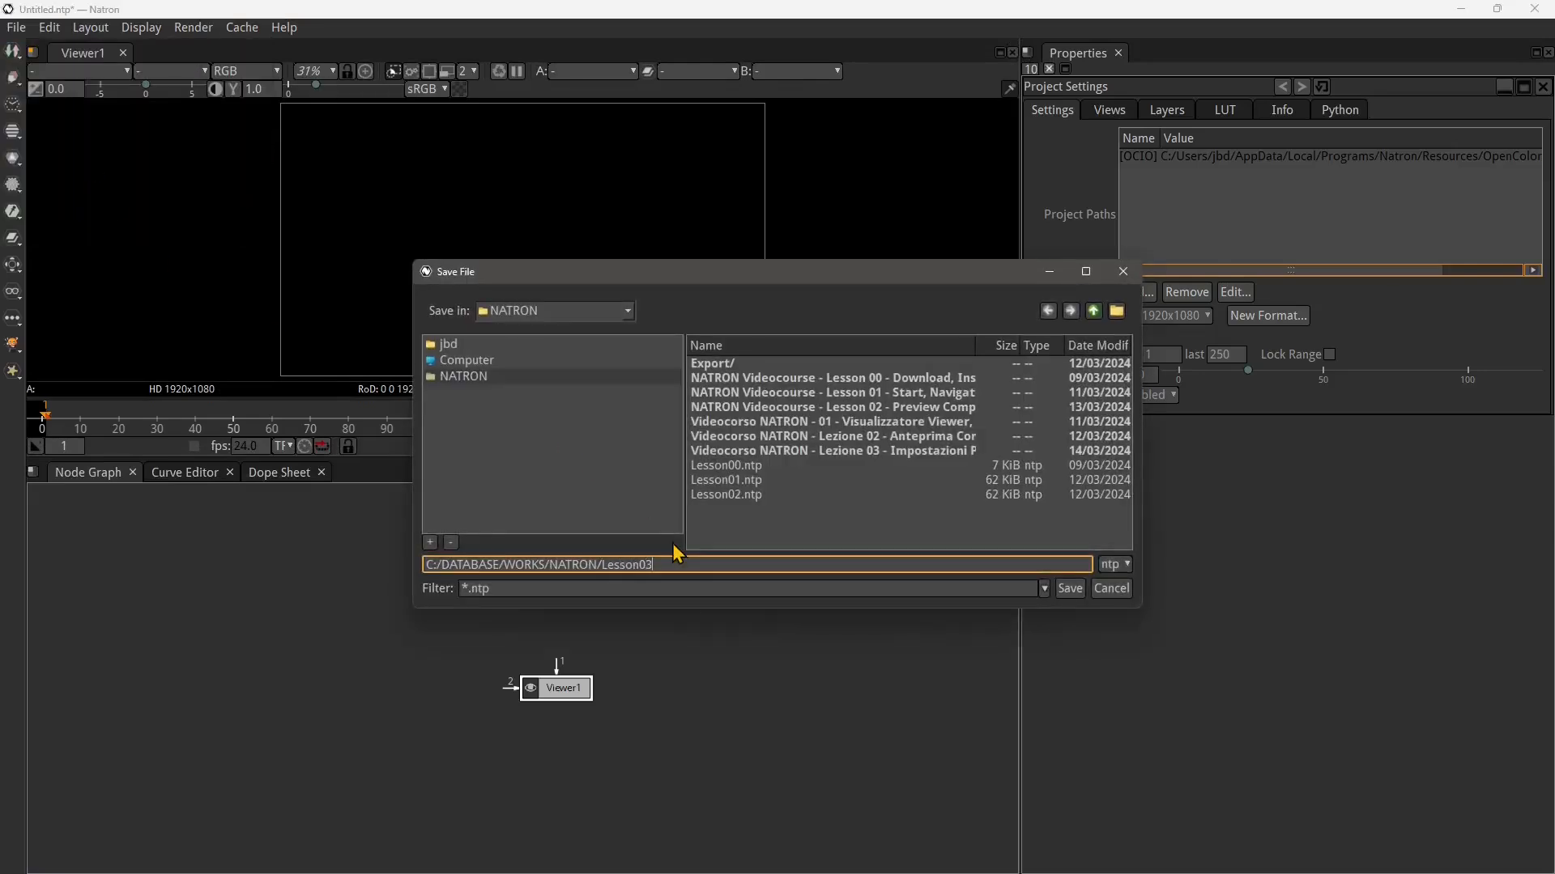
key("Return")
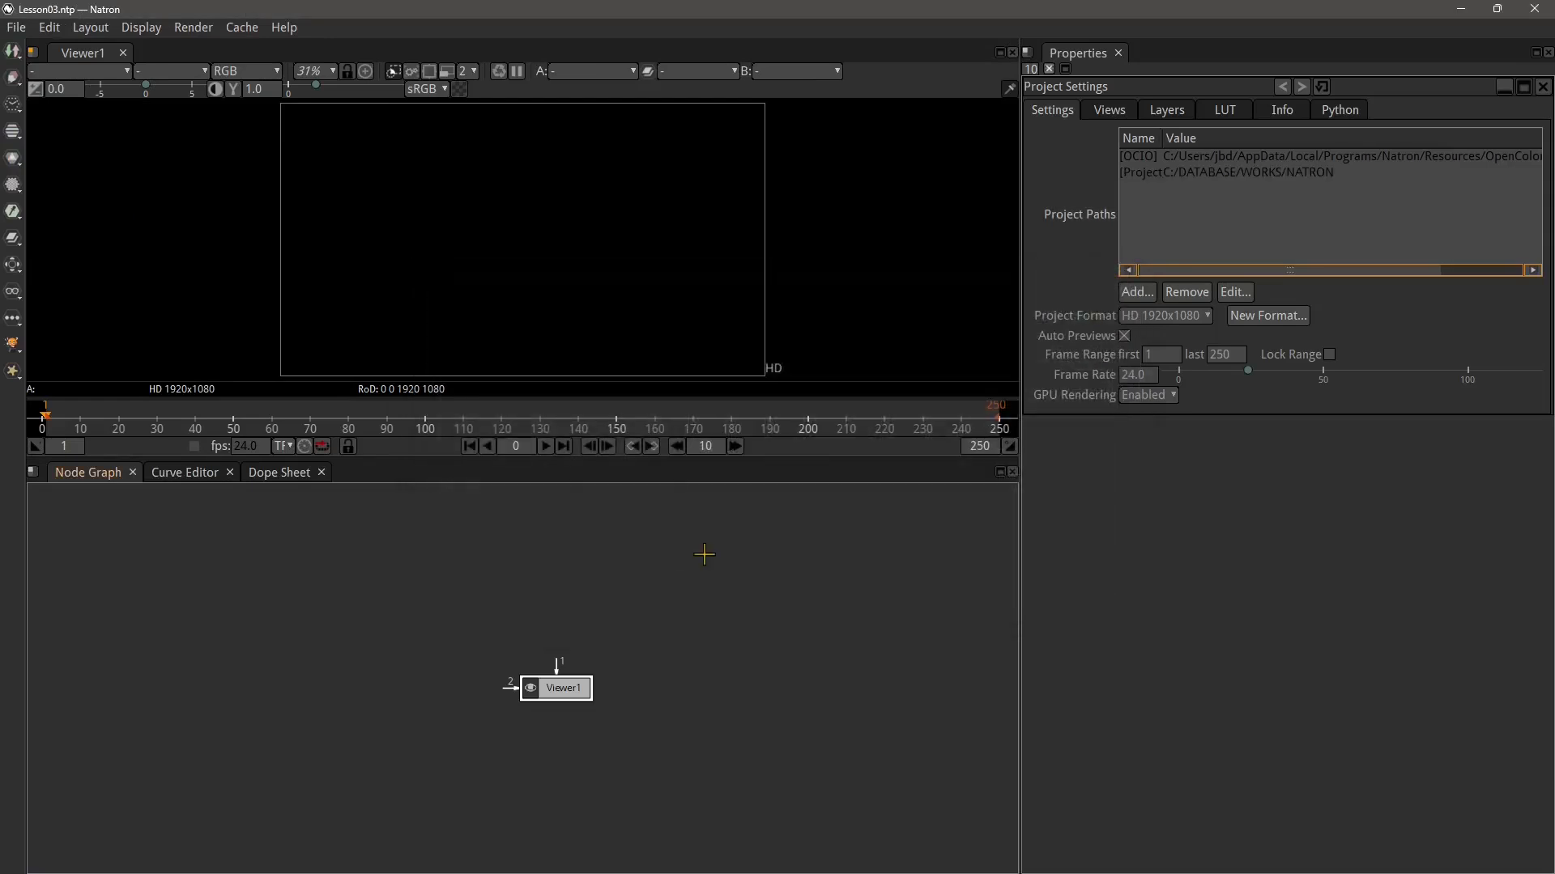
Try the project formats 2K_Super_35(full-ap) and 2K_DCP before returning to HD 1920x1080
scroll(557, 727, "up", 6)
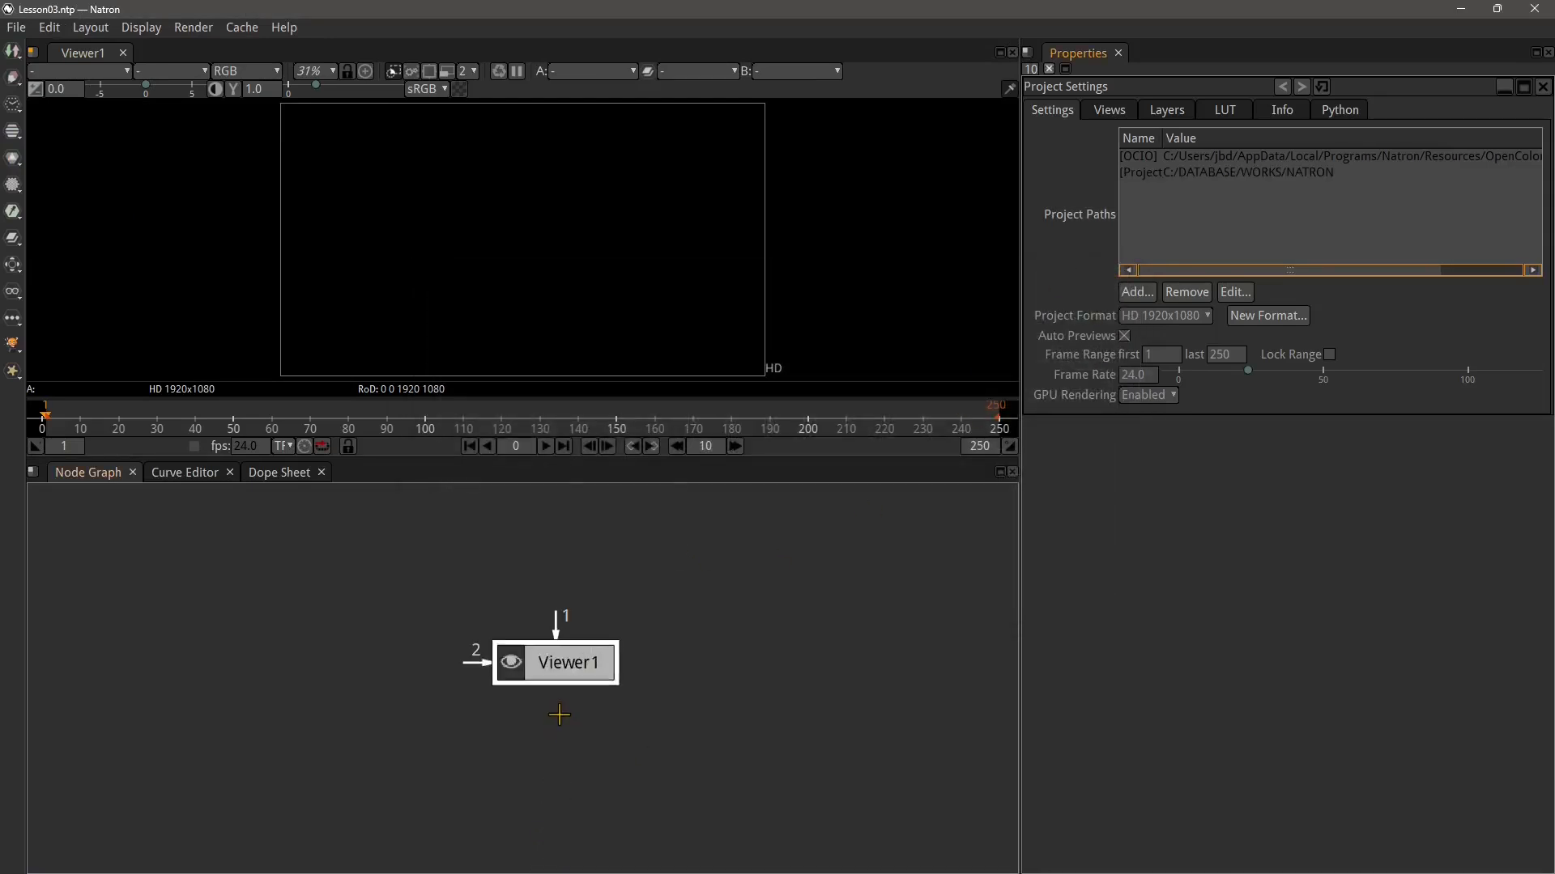
scroll(519, 674, "down", 3)
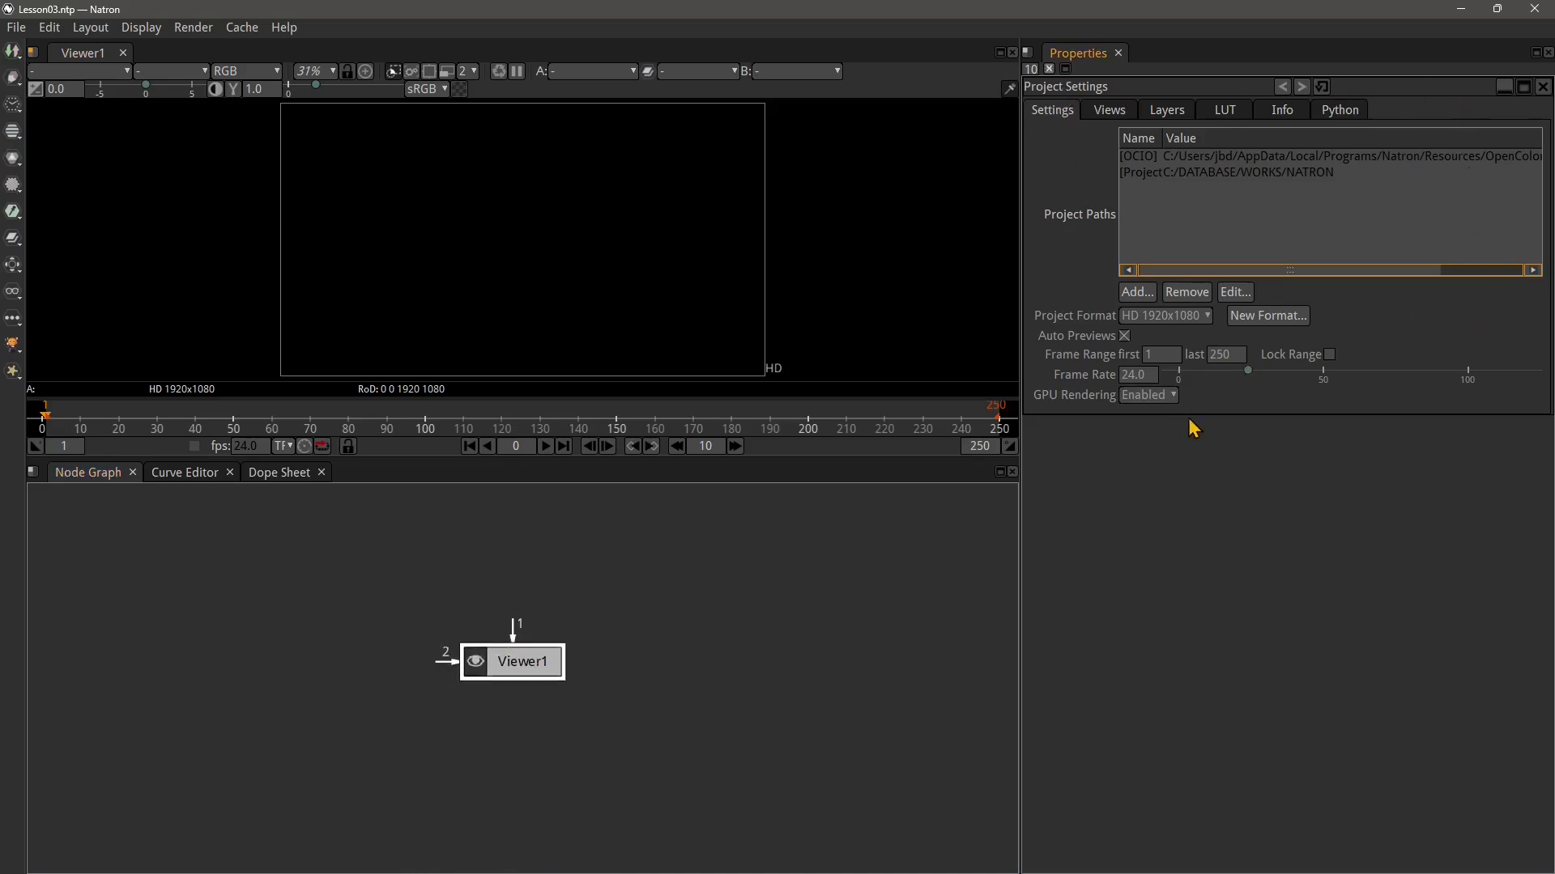
left_click(1166, 315)
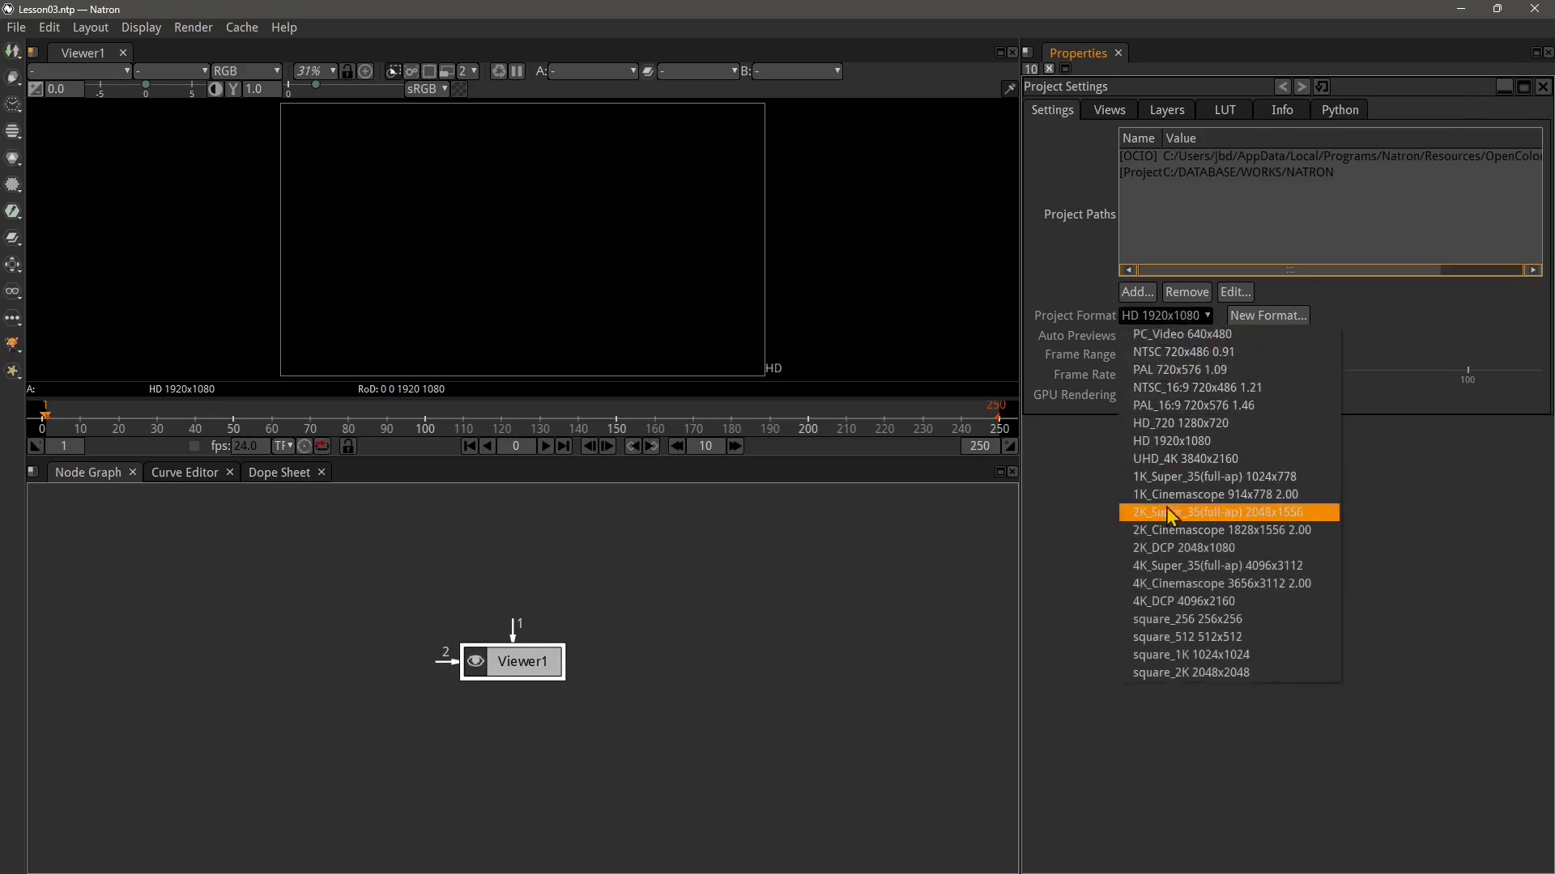
left_click(1170, 514)
left_click(1150, 315)
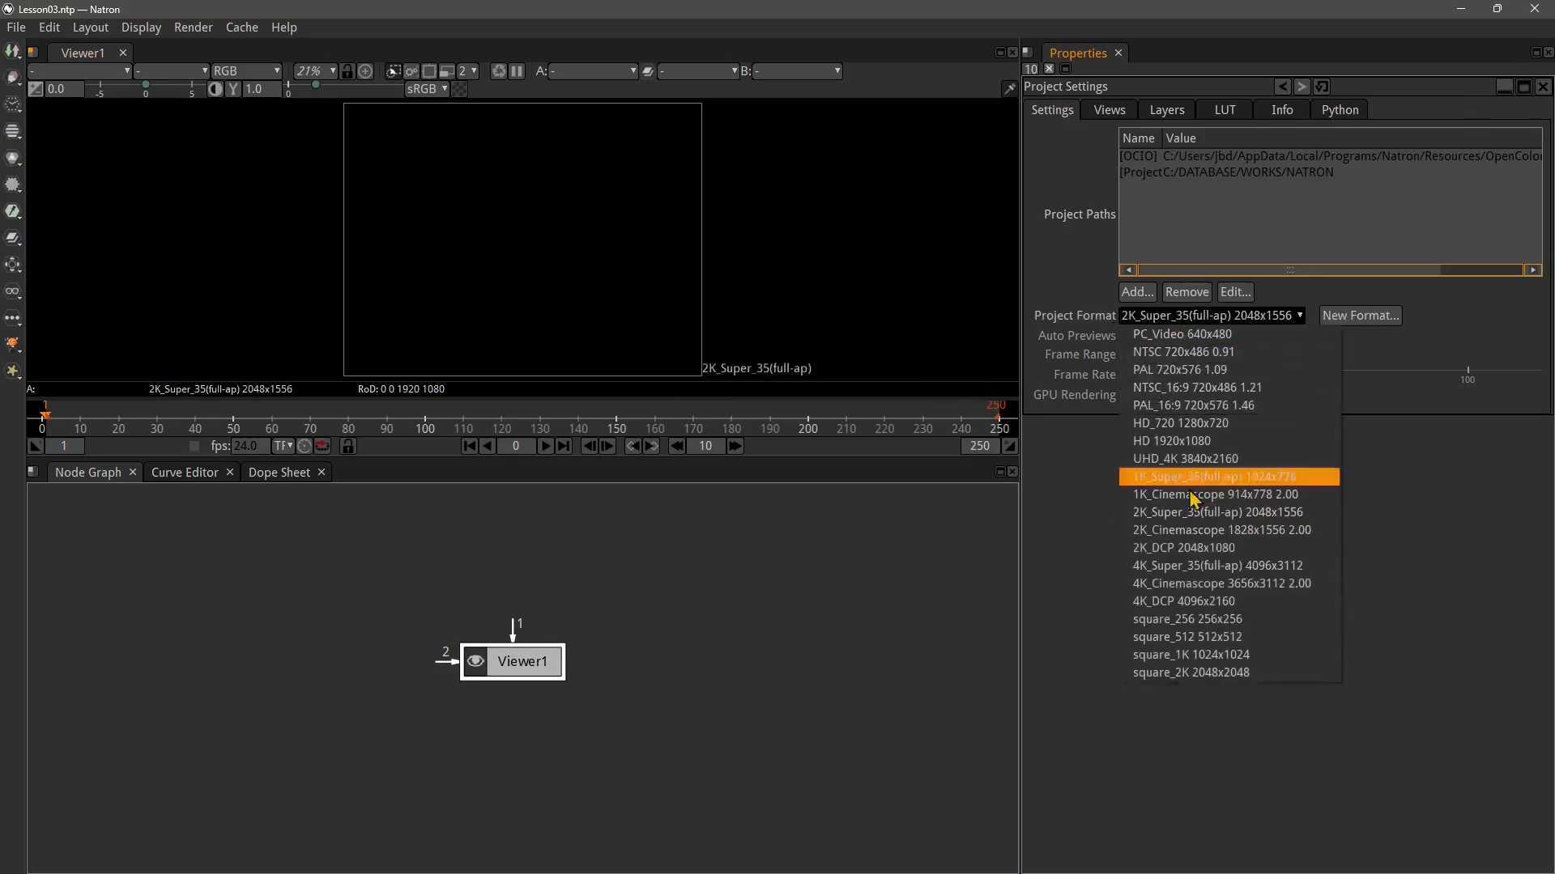
left_click(1193, 548)
left_click(1166, 316)
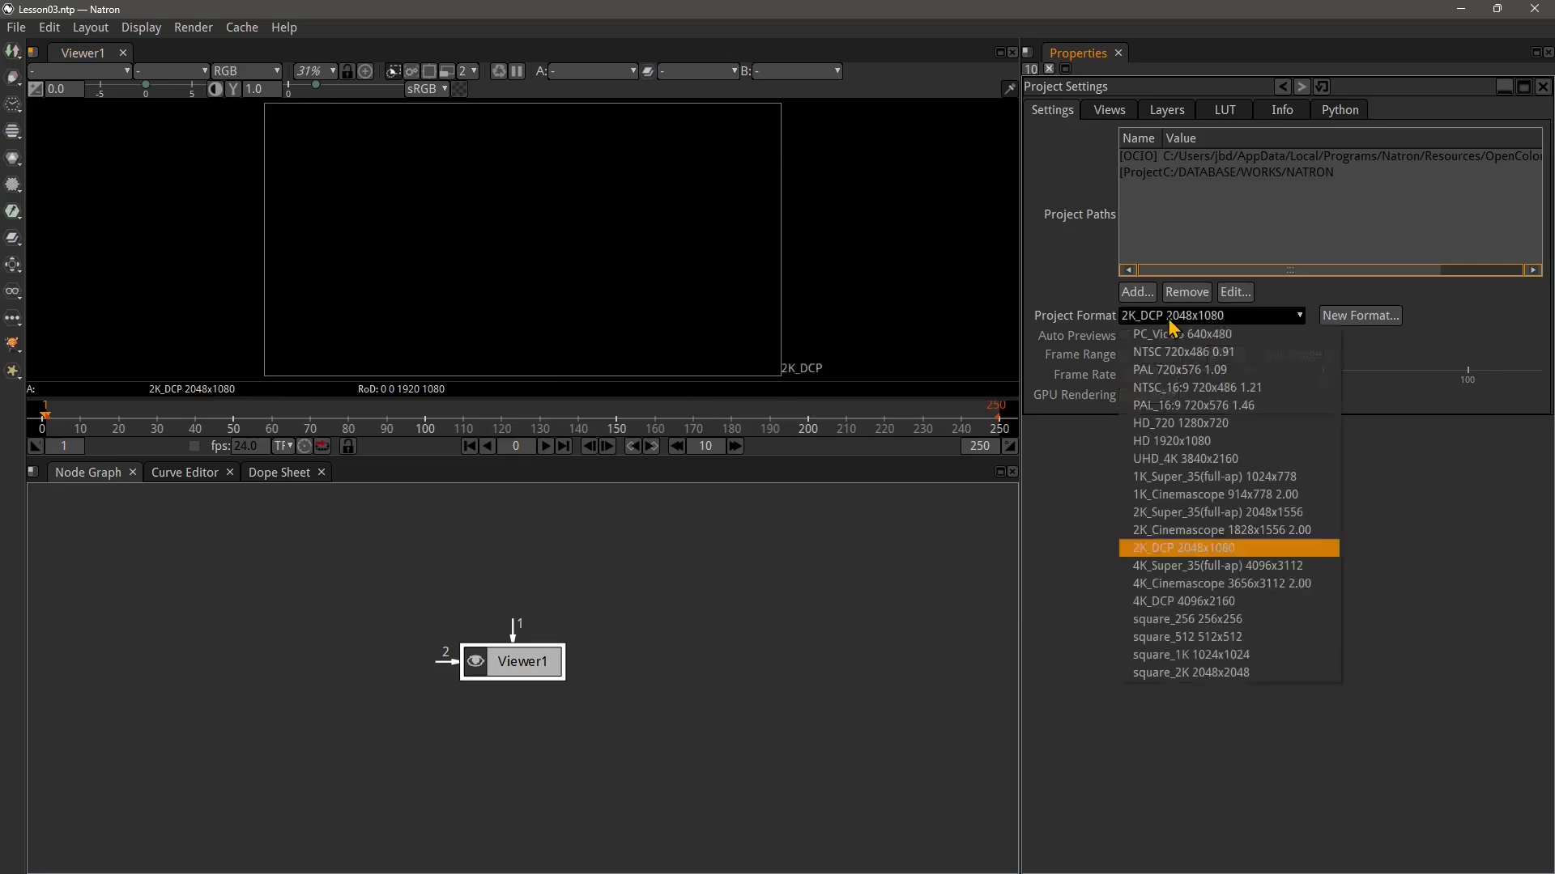
left_click(1175, 435)
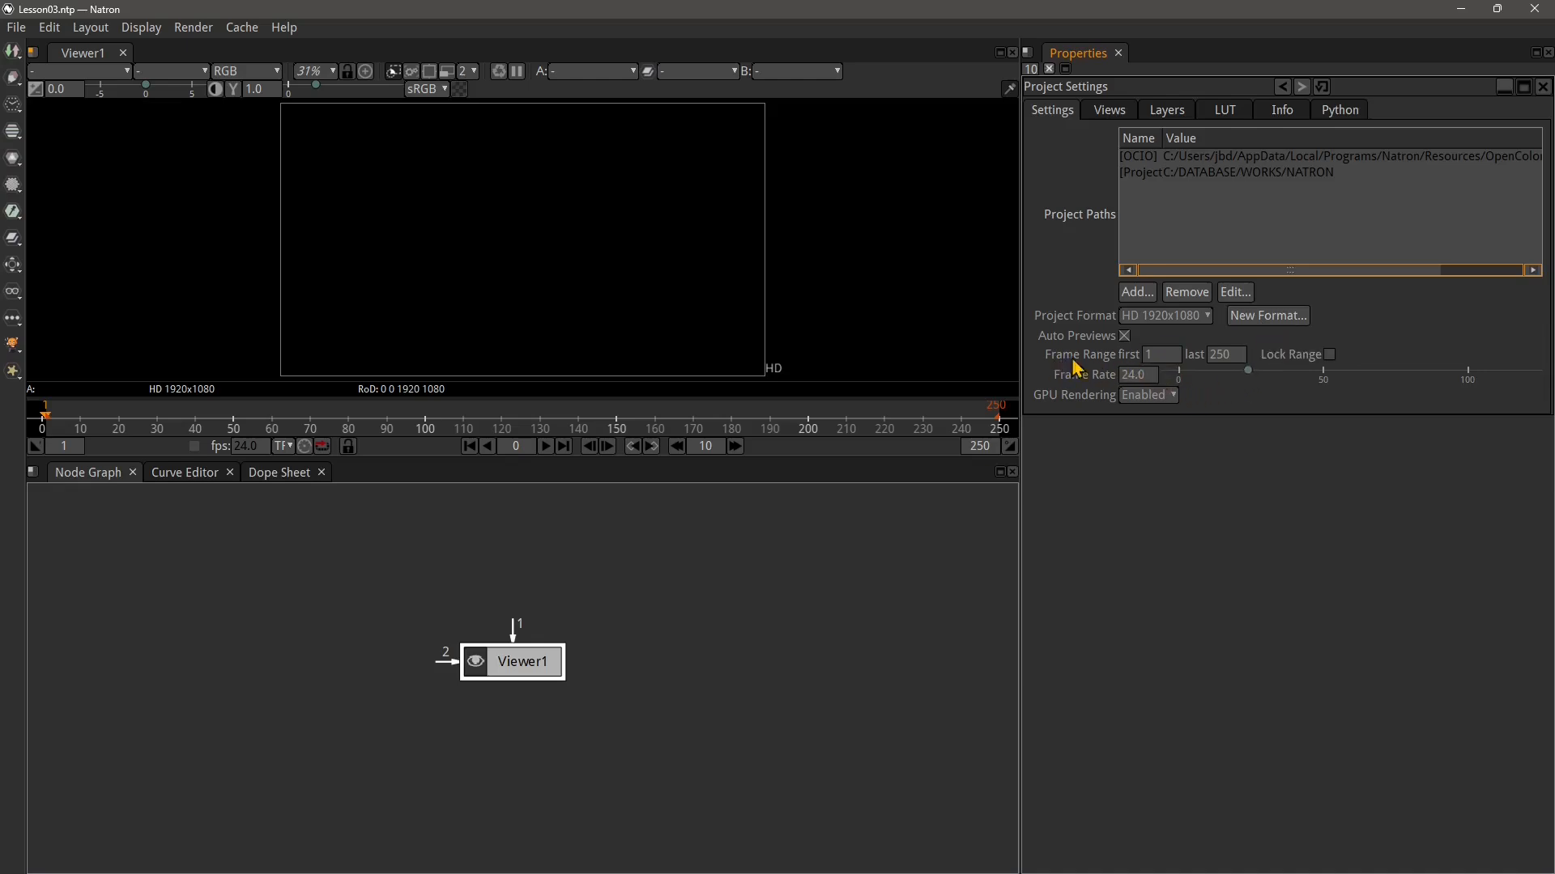
Set the project frame range's last frame to 200
double_click(1221, 356)
key("Return")
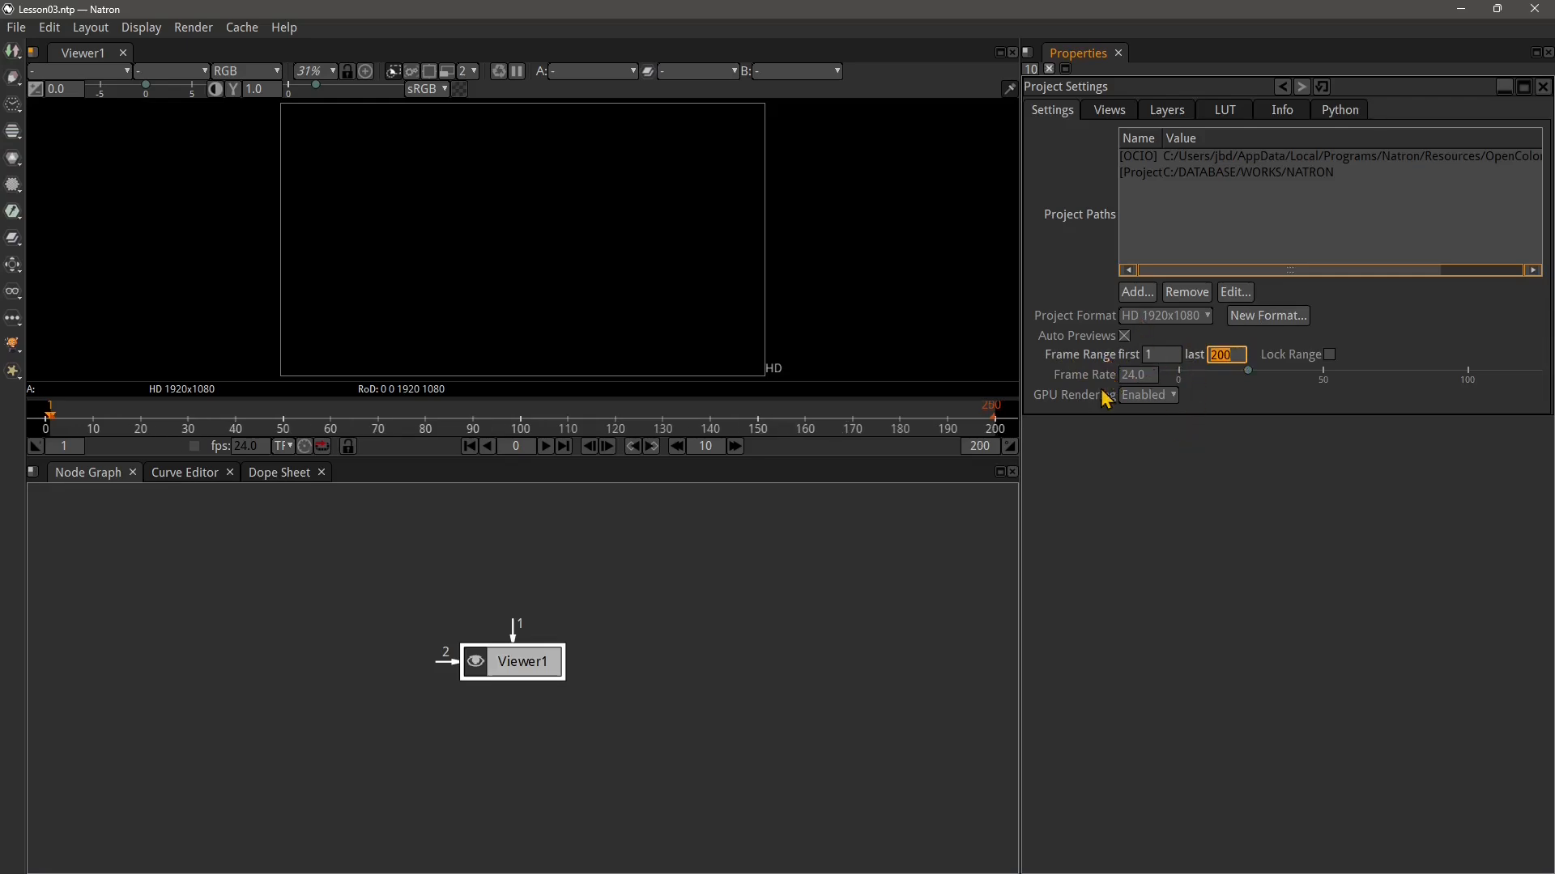
Move Viewer1 aside and add a Read node loading the Videocorso NATRON - Lezione 00 - Introduzione video file
left_click(755, 622)
left_click_drag(534, 688, 740, 674)
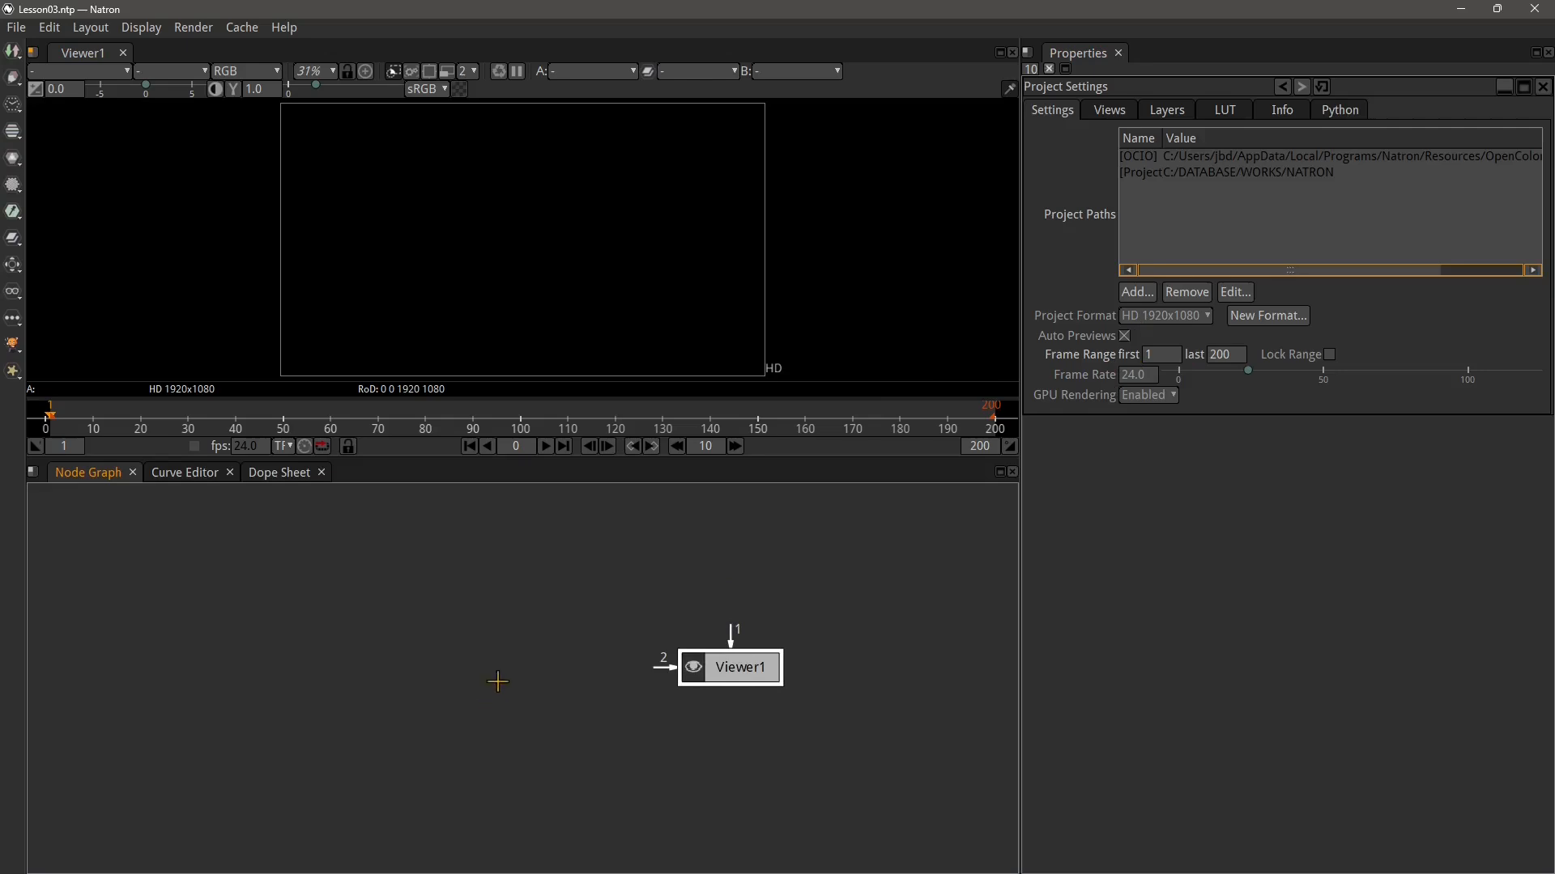
key("r")
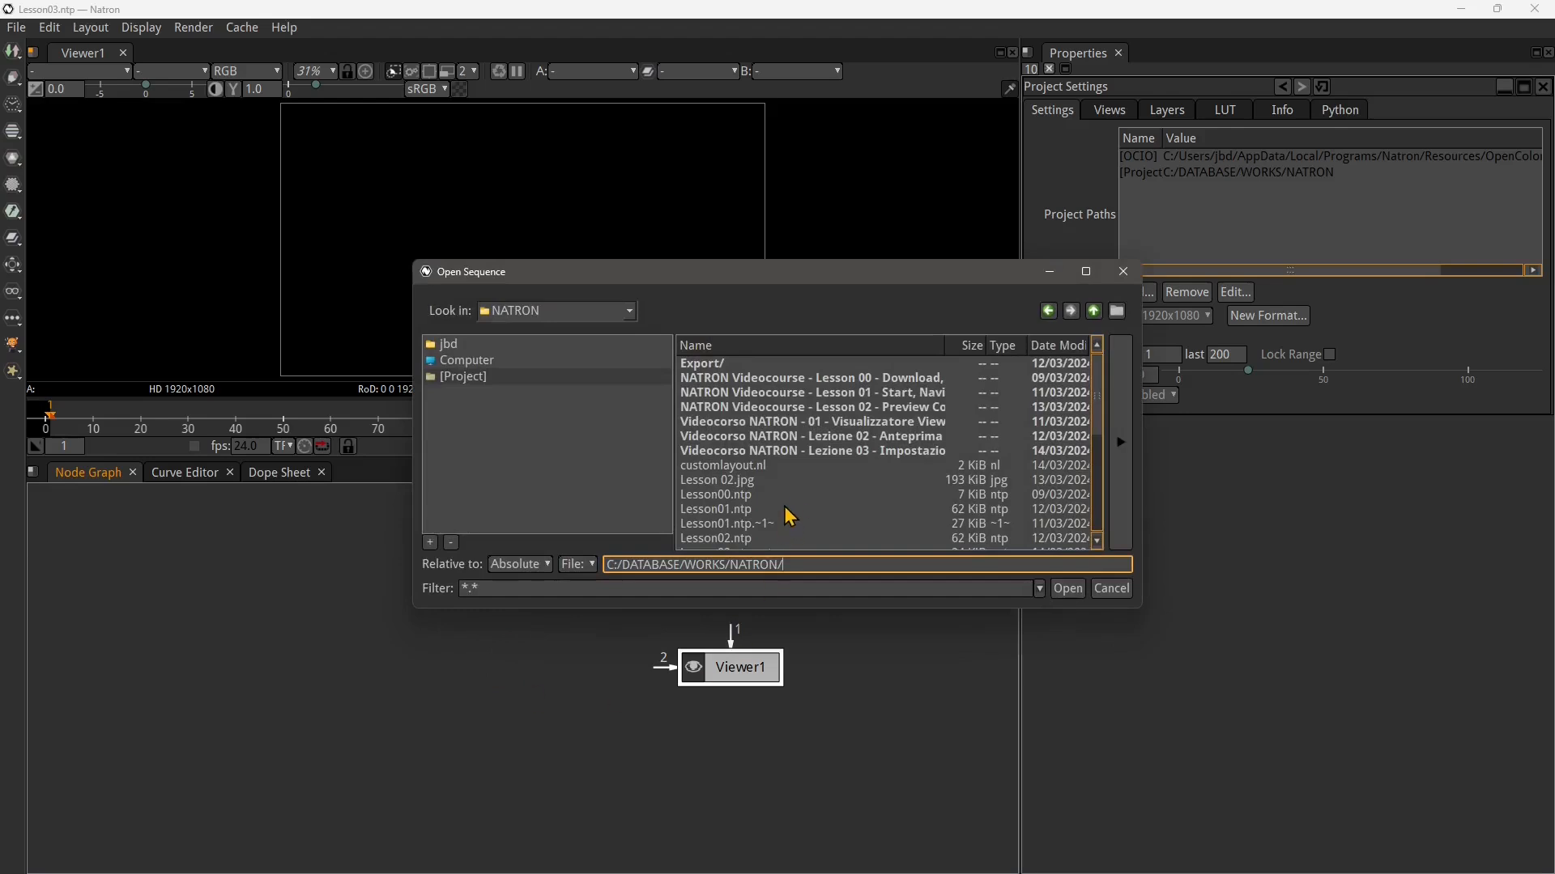
scroll(791, 509, "down", 1)
scroll(791, 509, "down", 1)
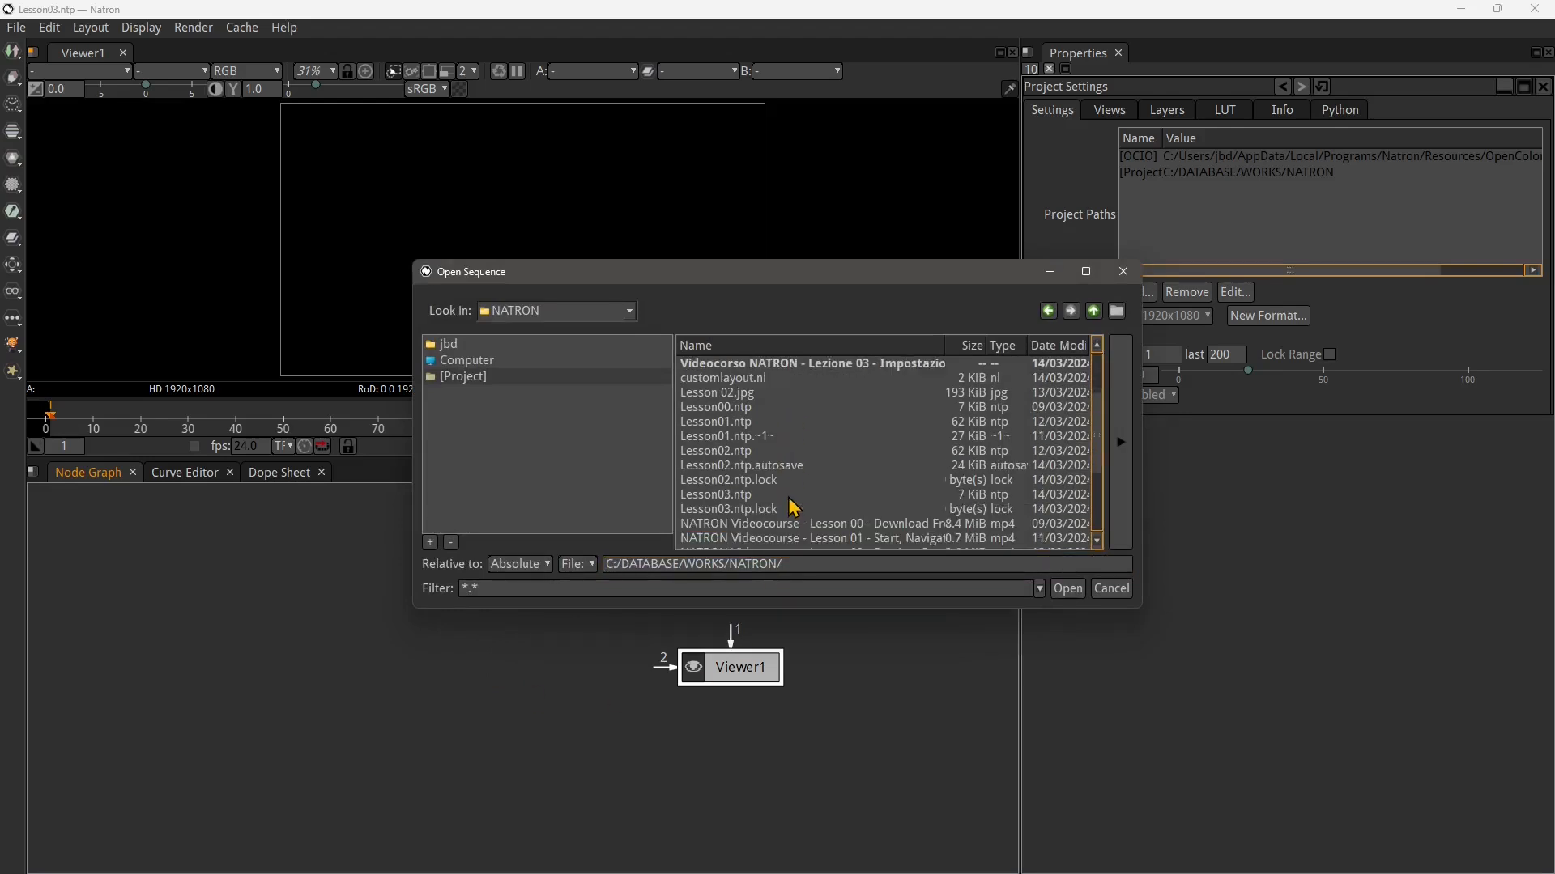
scroll(793, 507, "down", 3)
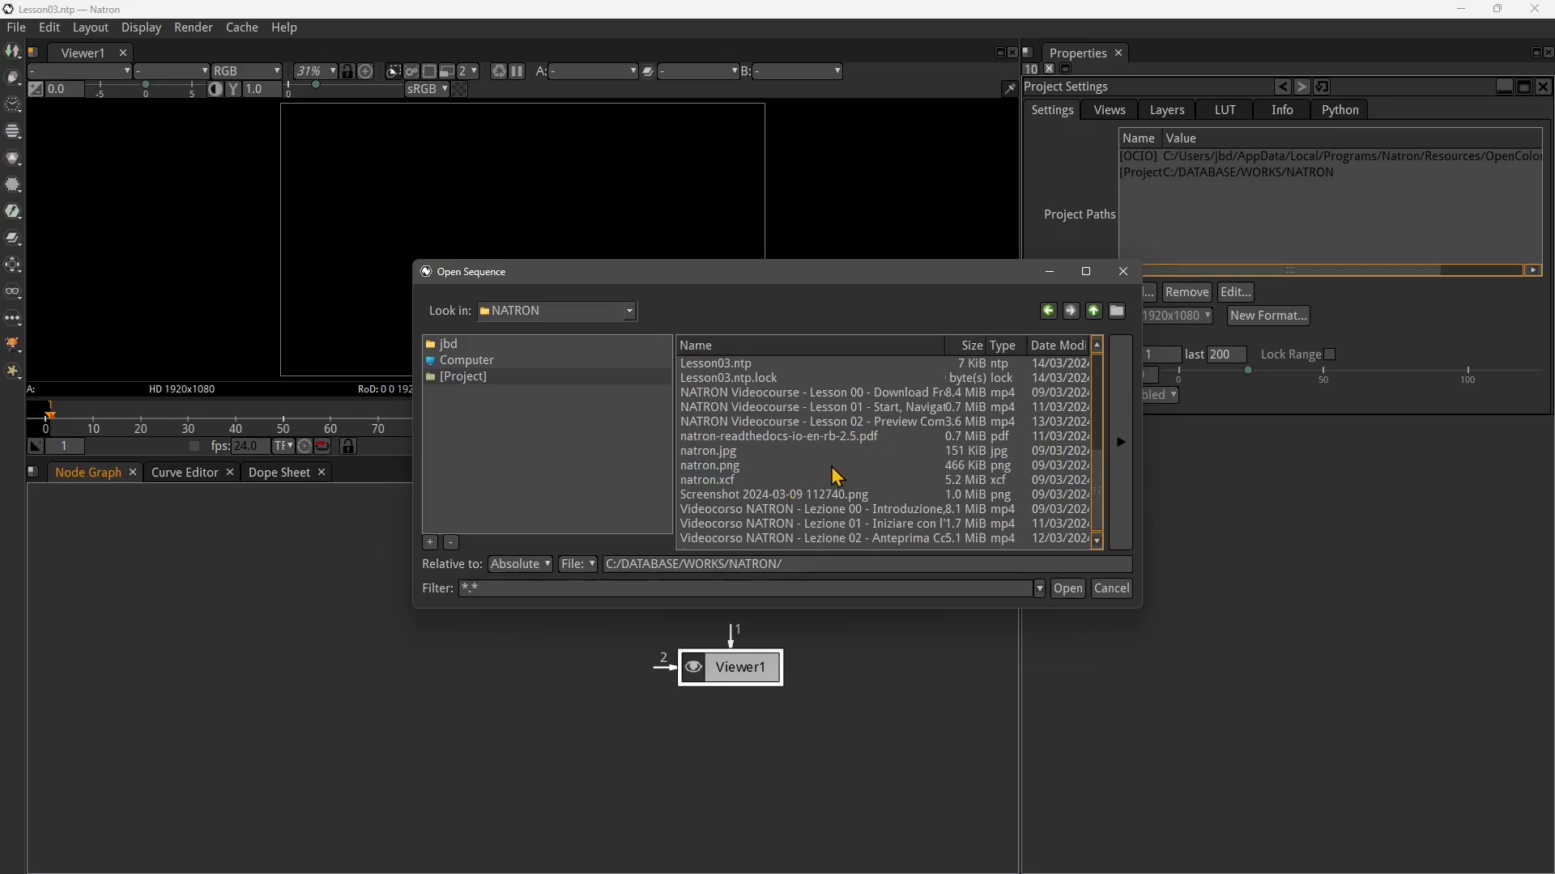
scroll(836, 476, "up", 1)
scroll(836, 476, "down", 1)
left_click(842, 514)
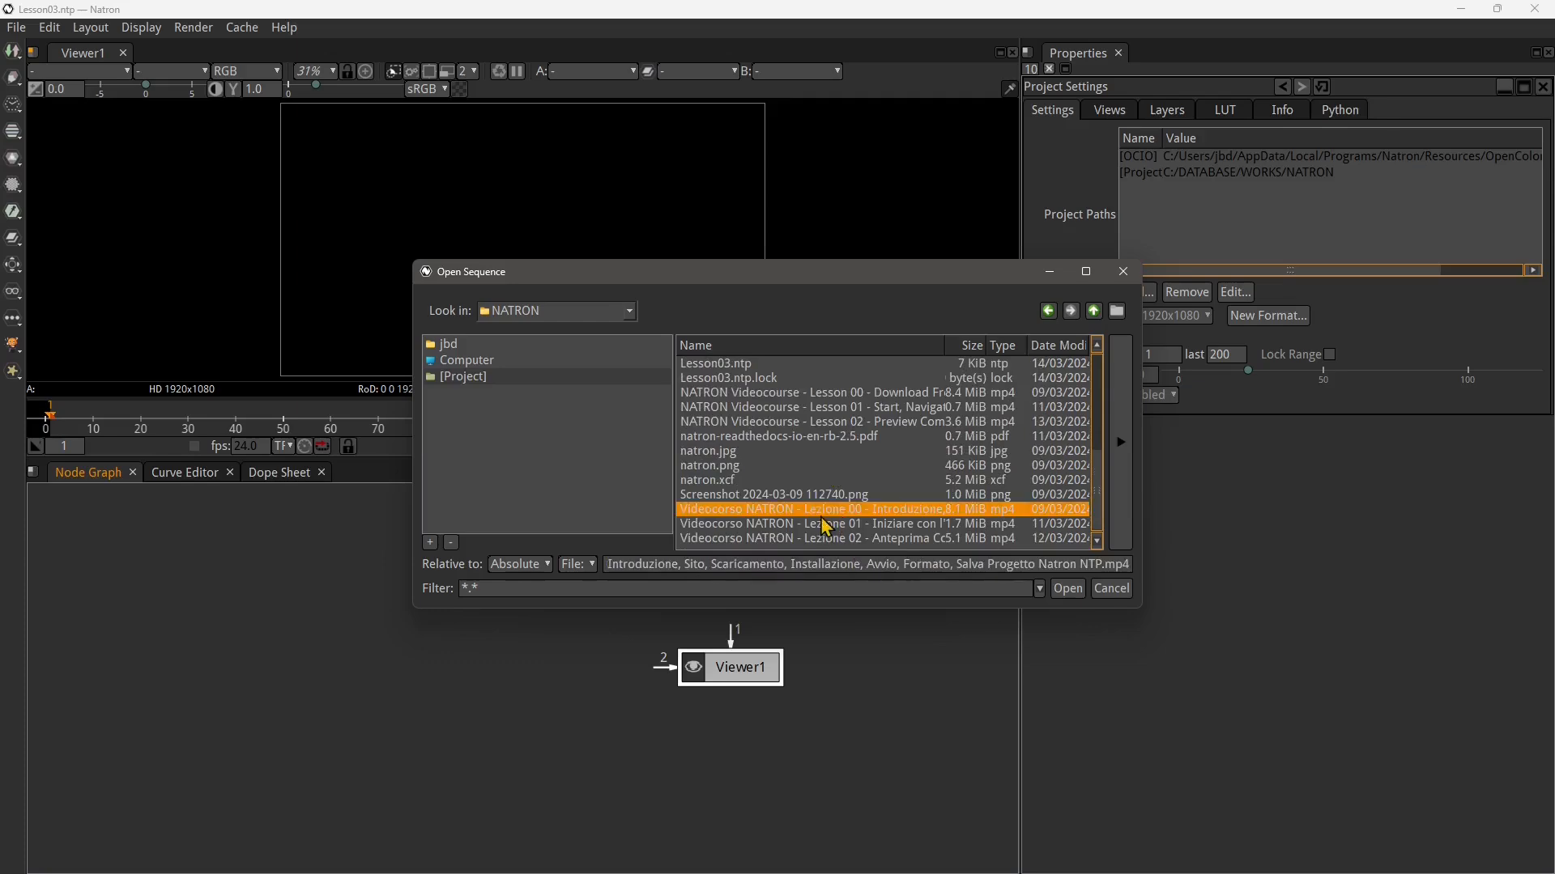
left_click(1067, 589)
Move the Read1 node to the left and open its Last Frame value for editing
left_click_drag(730, 591, 377, 595)
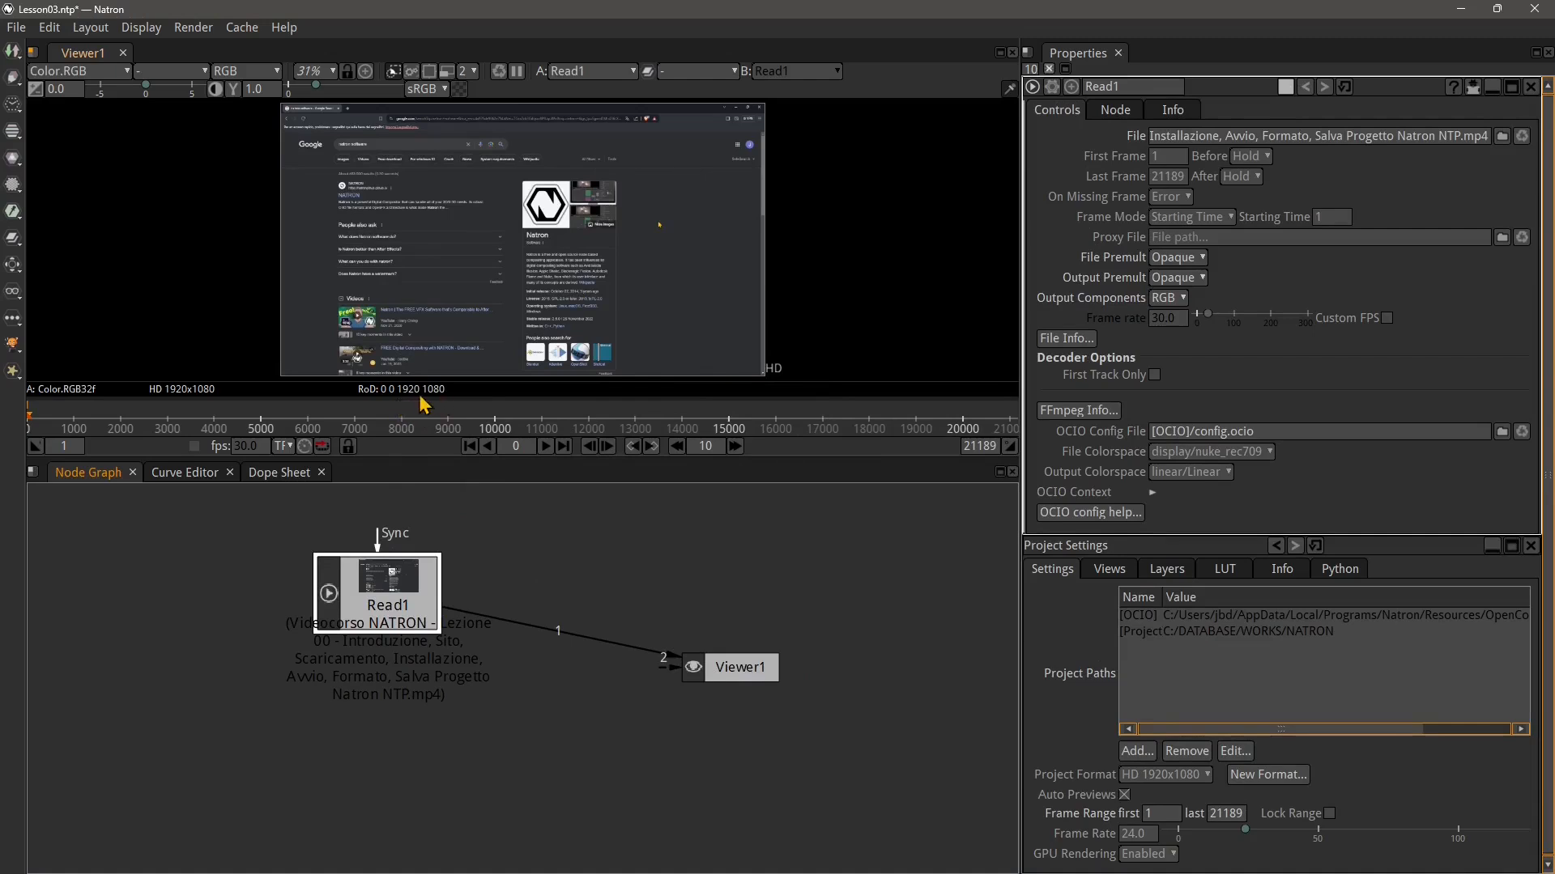
mouse_move(421, 403)
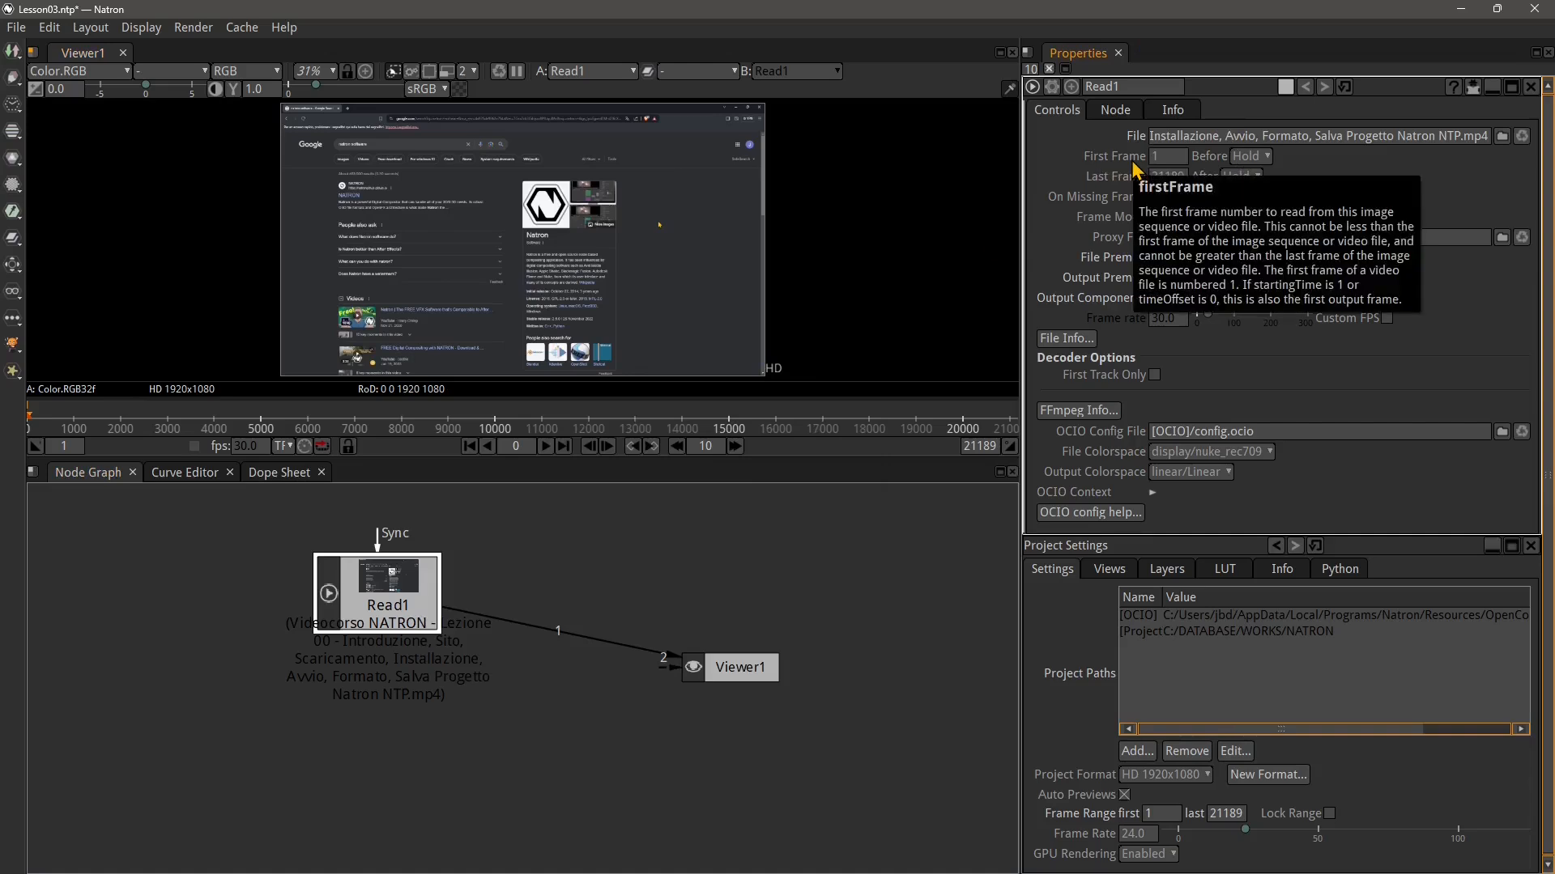
double_click(1167, 176)
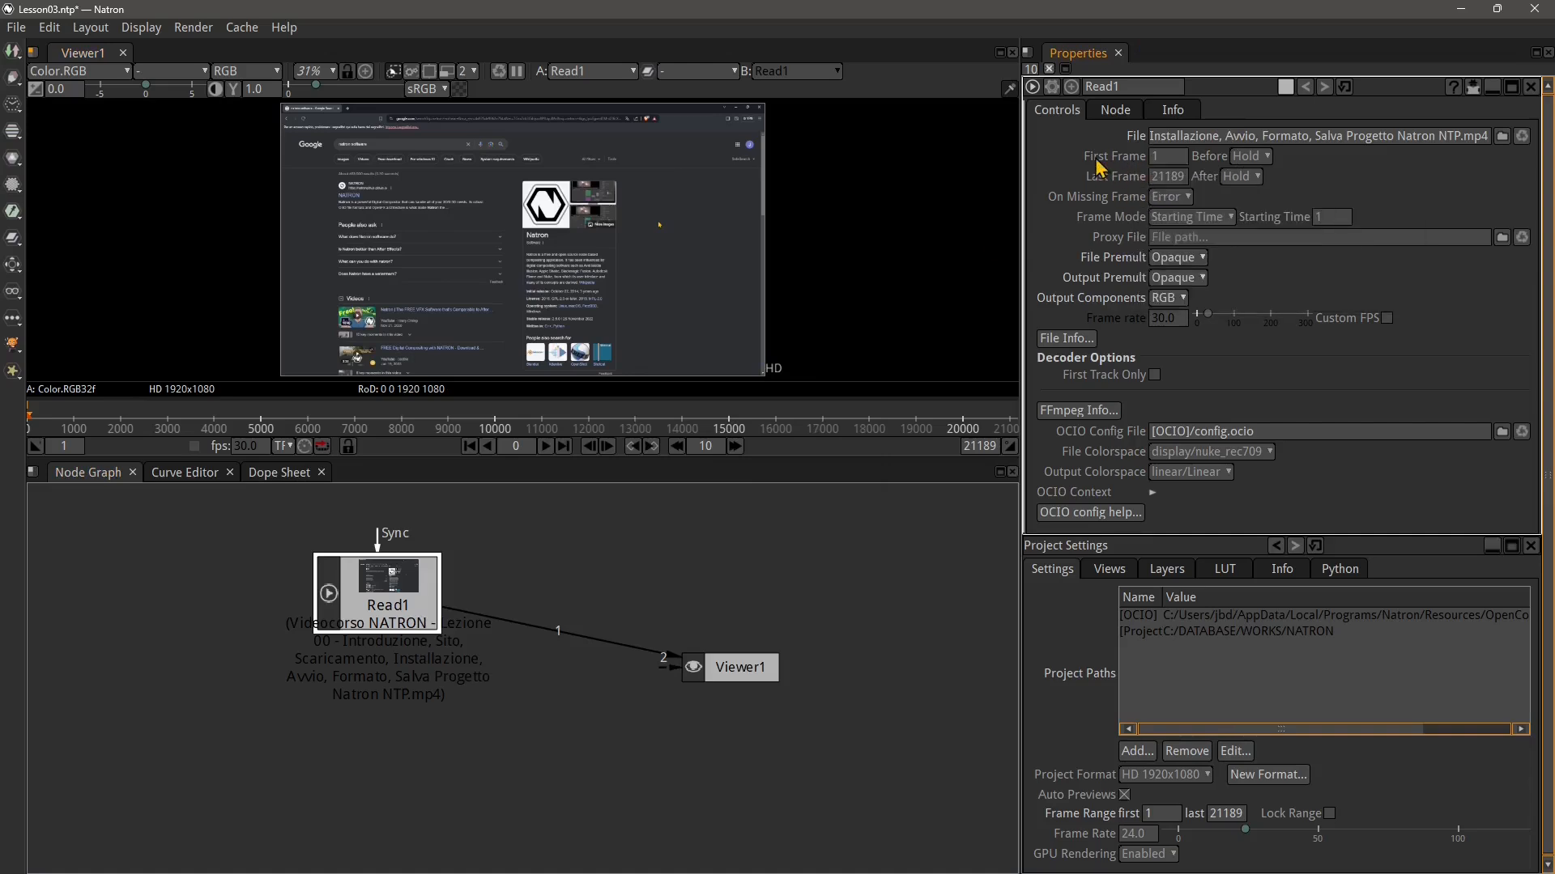
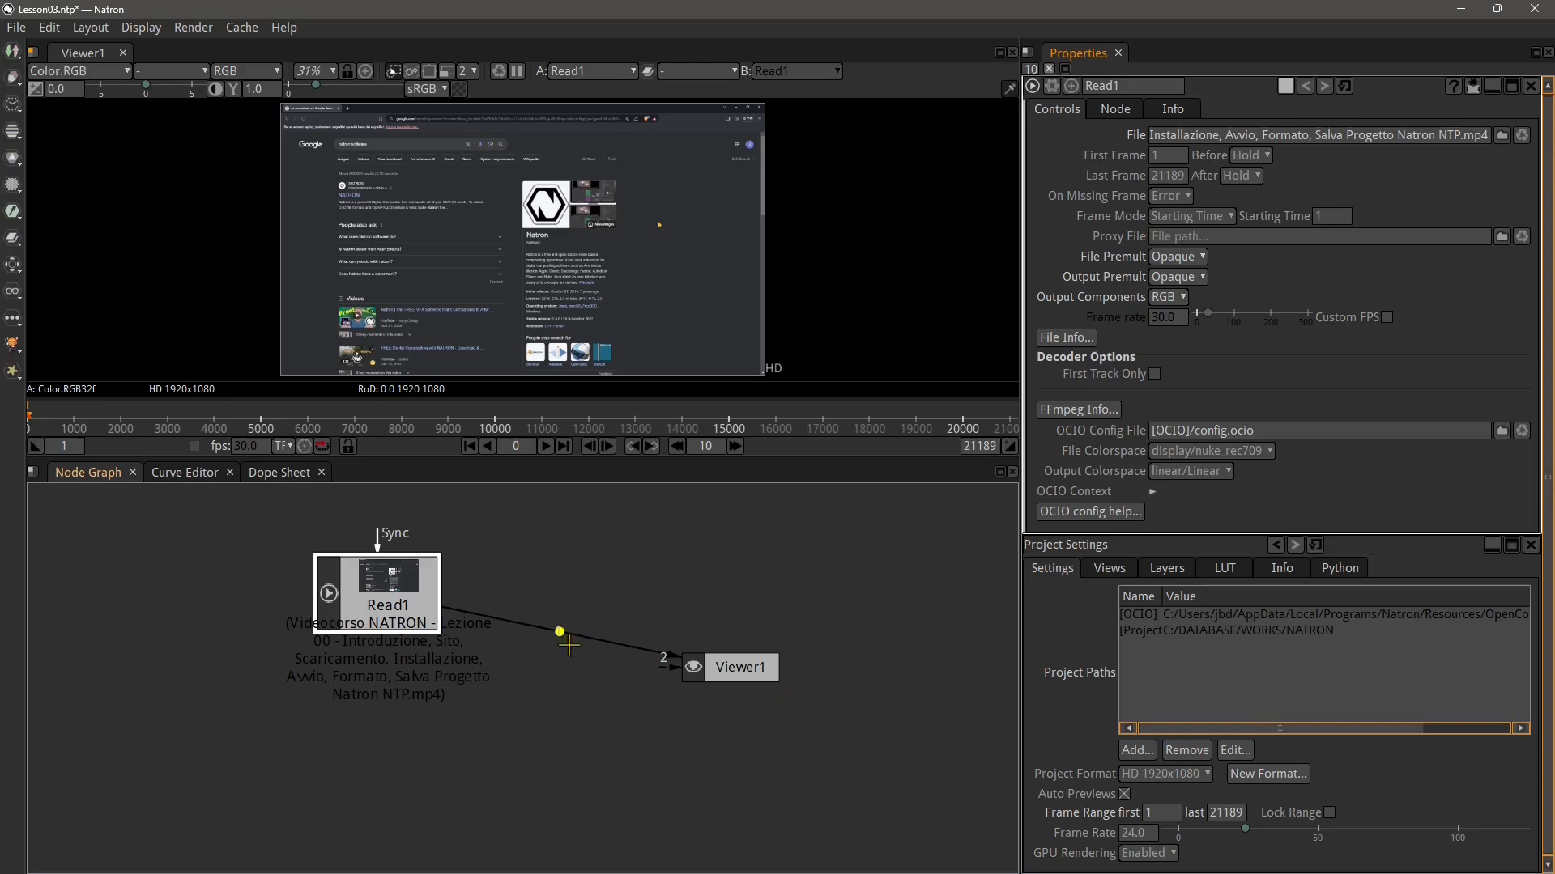
Undo the last two actions to remove the video Read node
key("ctrl+z")
key("ctrl+z")
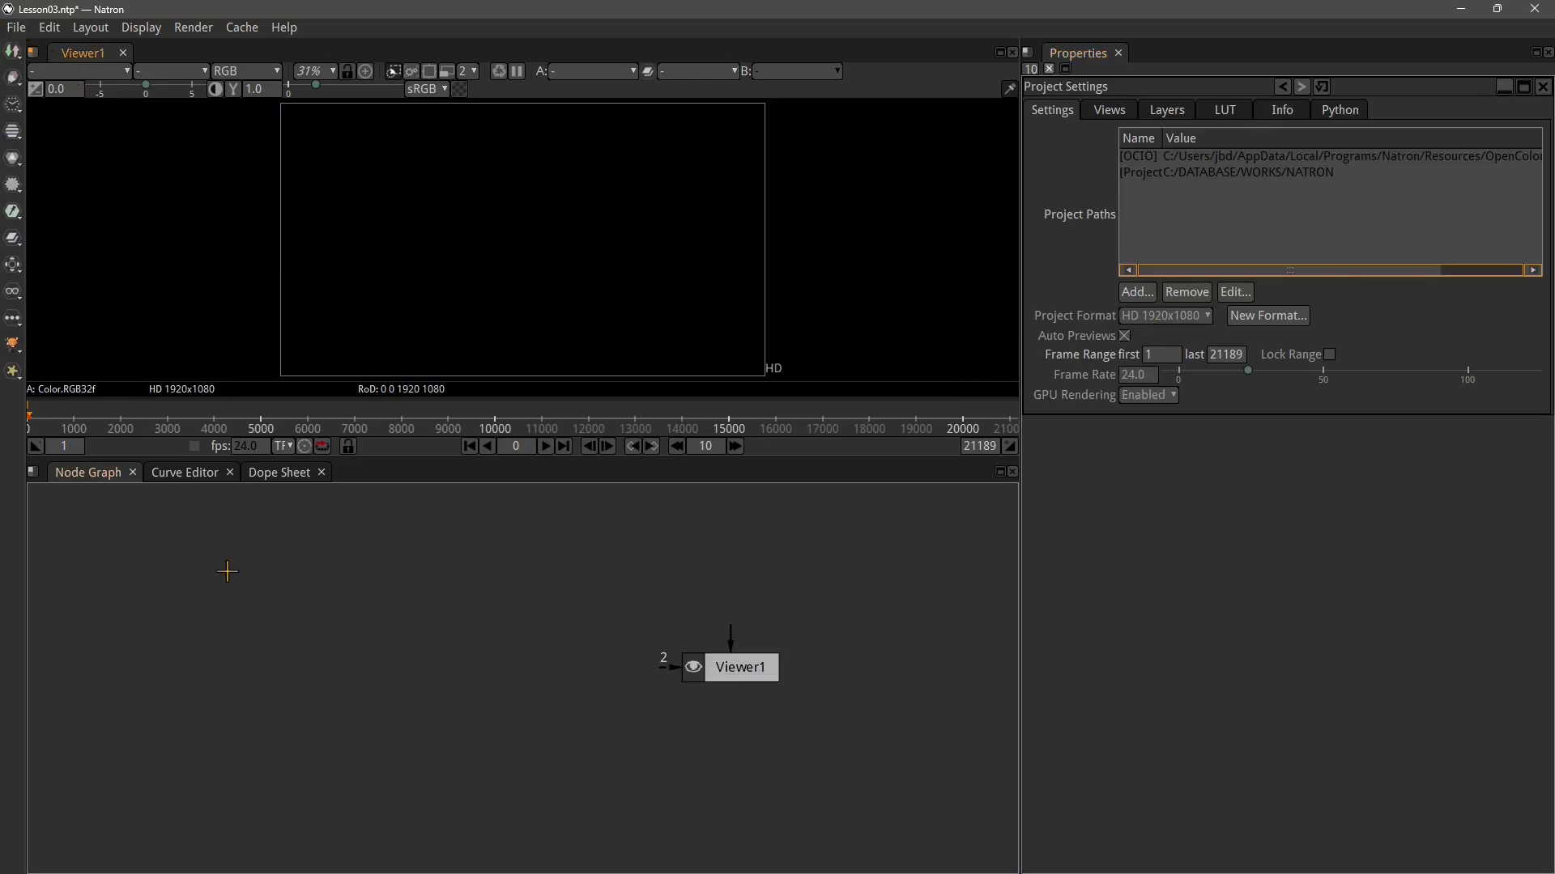
Add a Read node loading 0000.png from the BLENDER 3 Animation frames folder
left_click(13, 50)
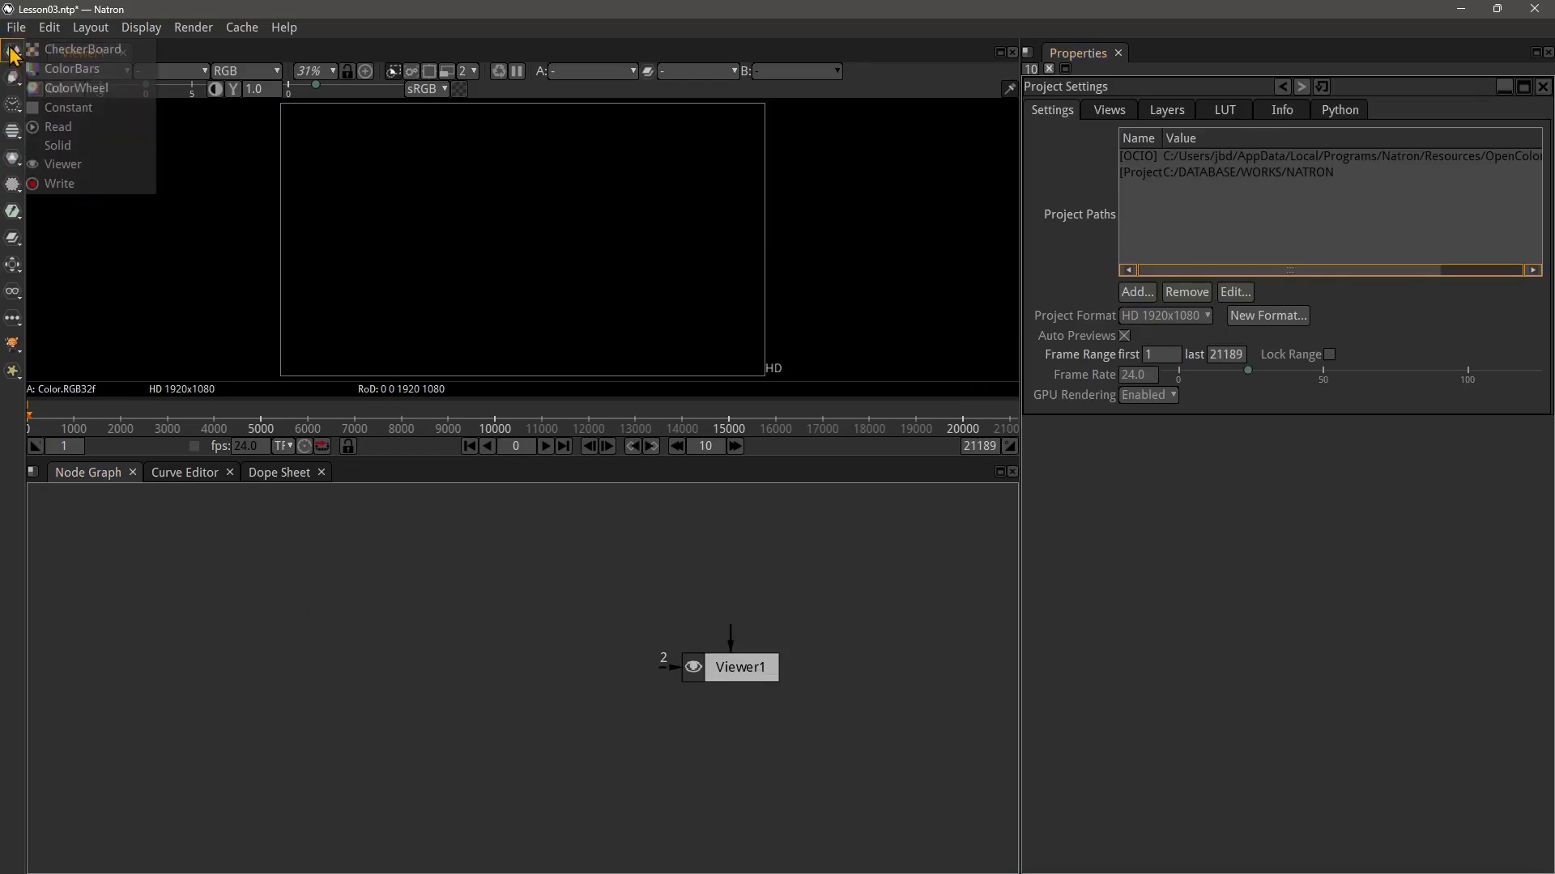
left_click(58, 127)
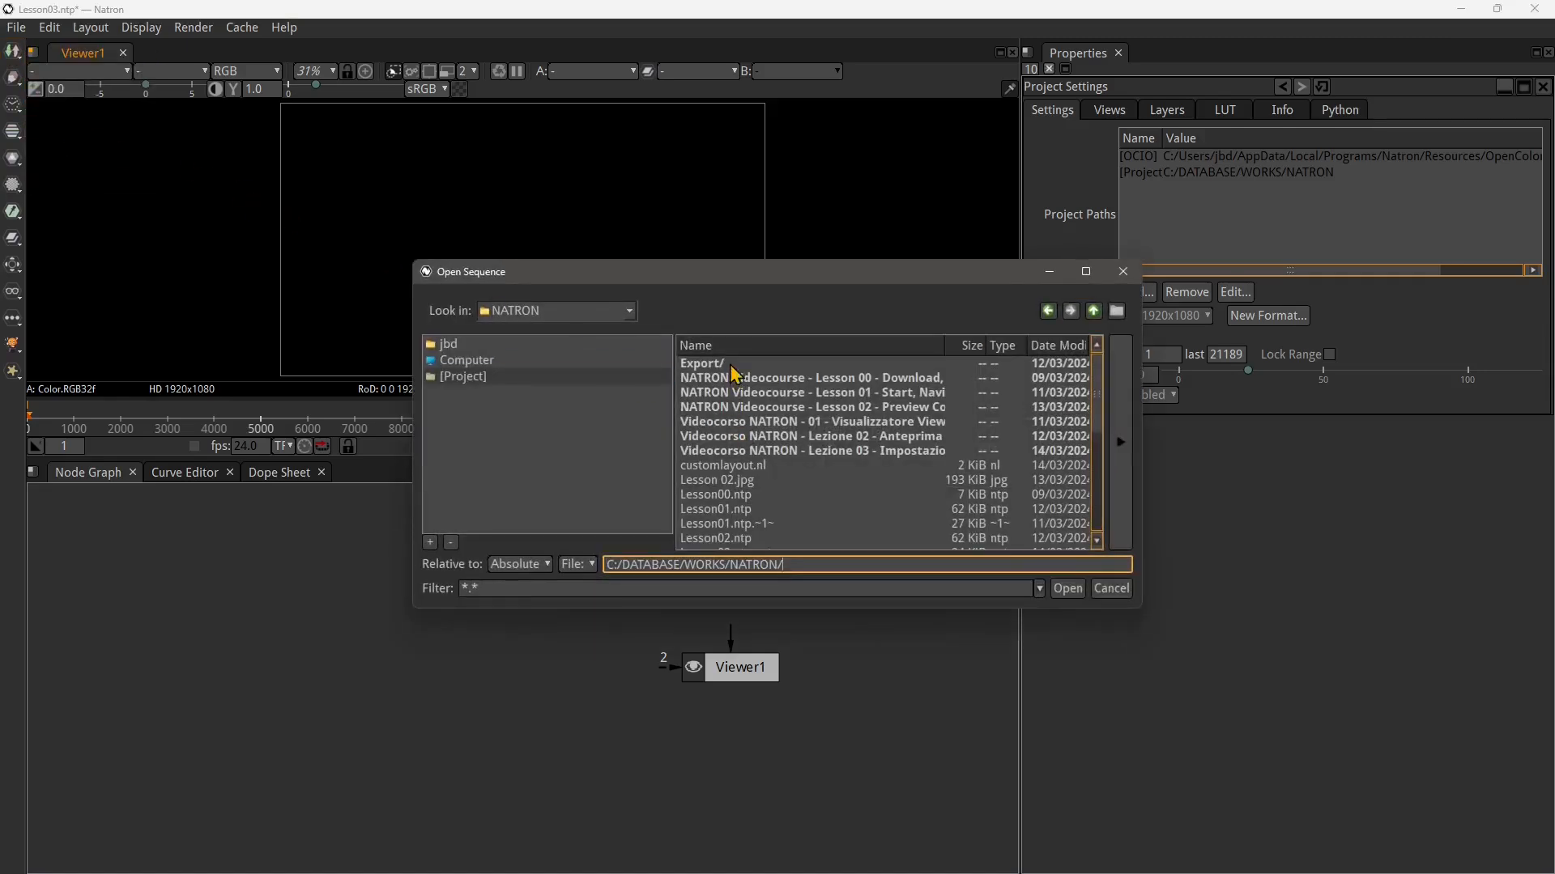
left_click(630, 311)
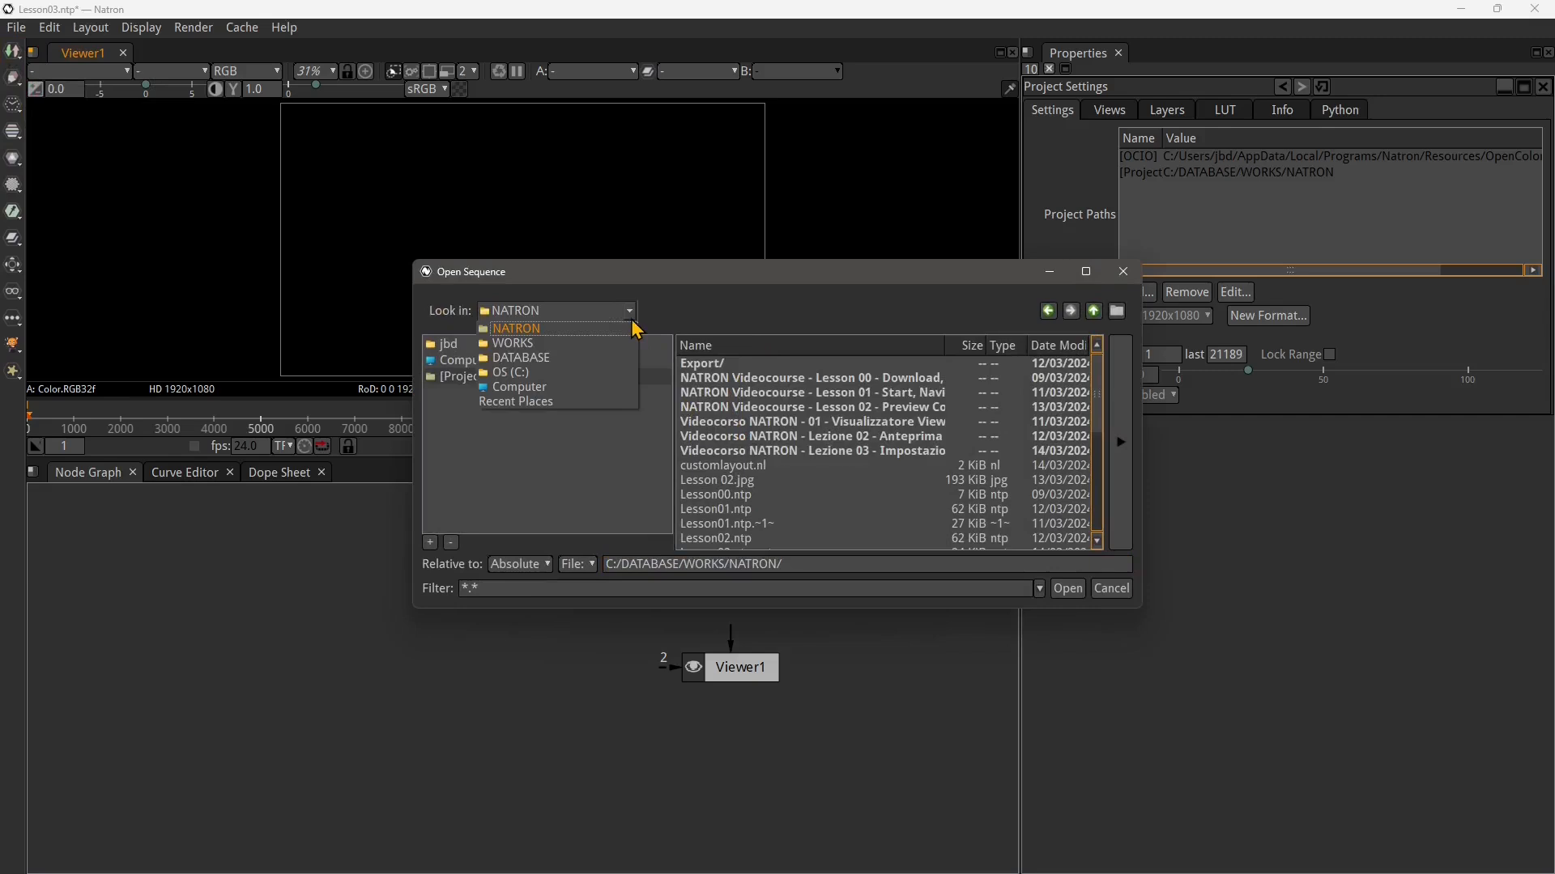
left_click(615, 344)
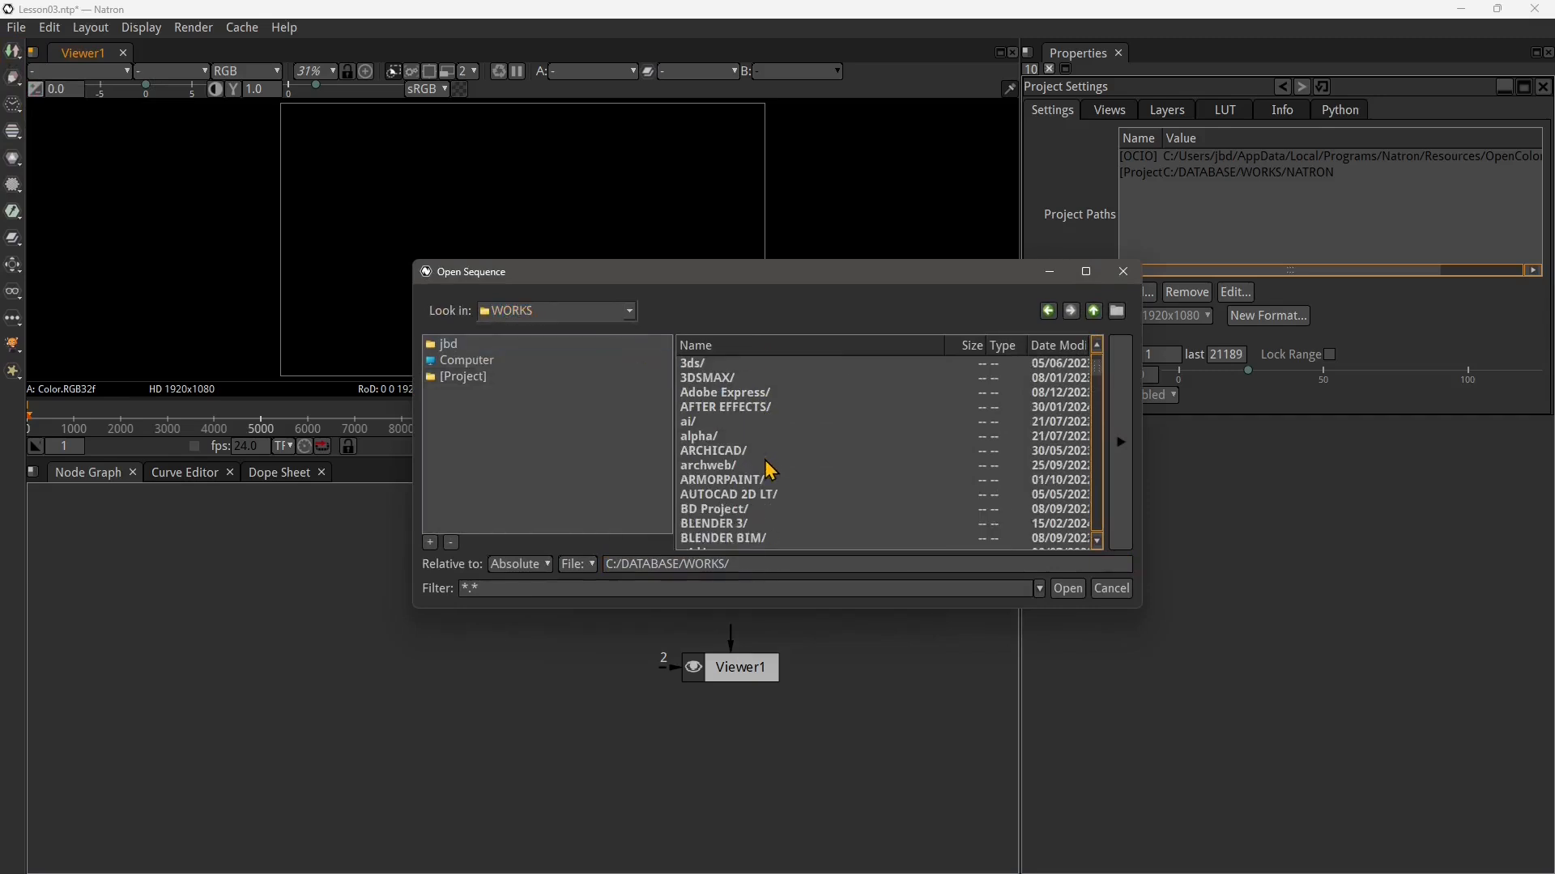
scroll(767, 469, "down", 2)
left_click(705, 442)
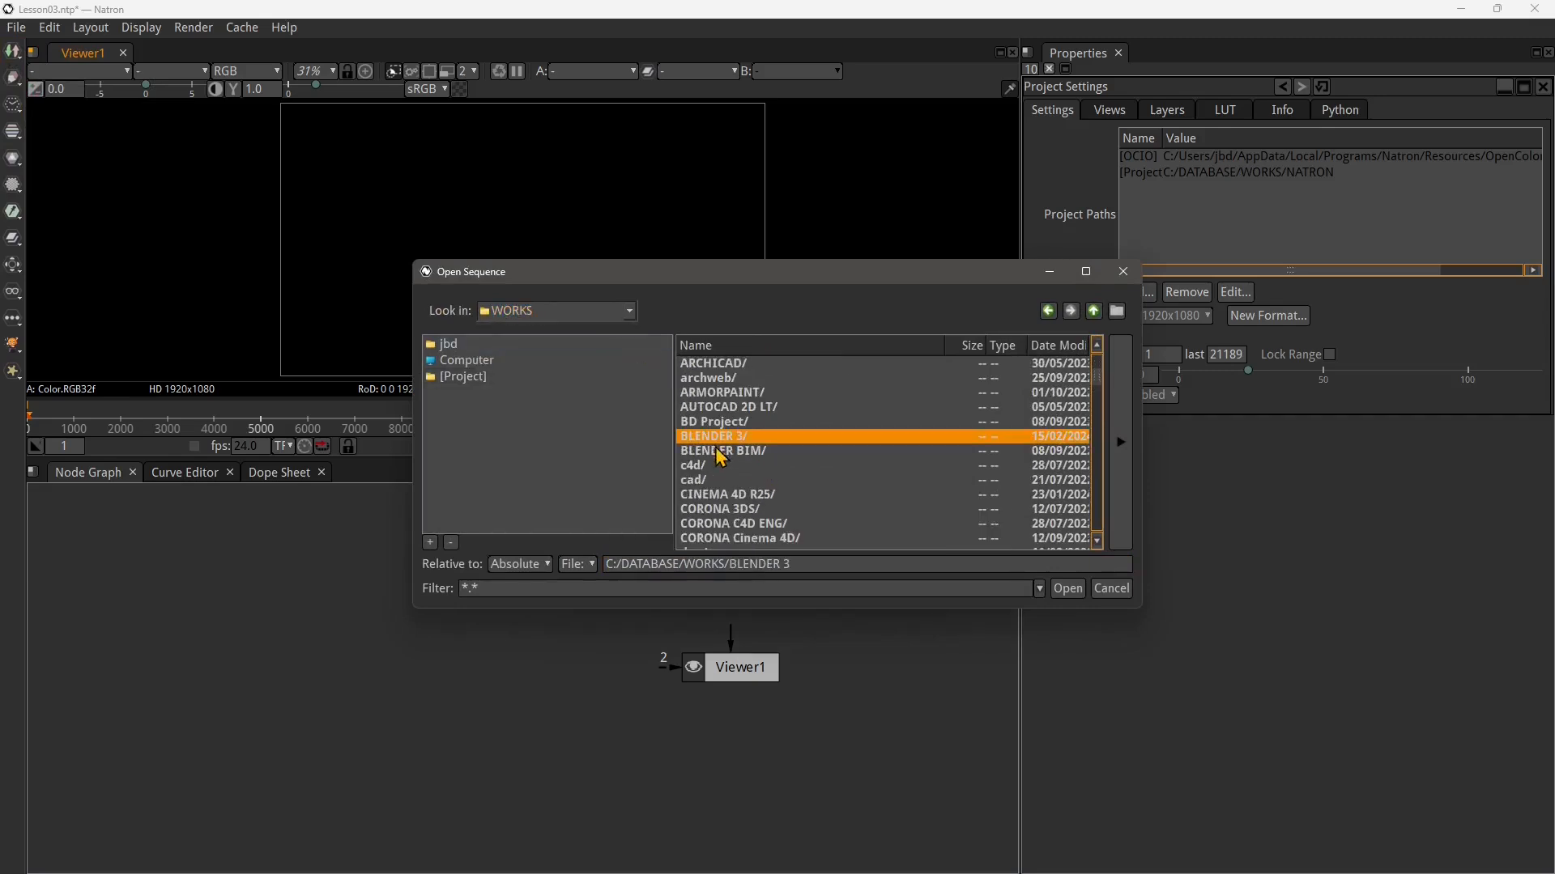
double_click(706, 439)
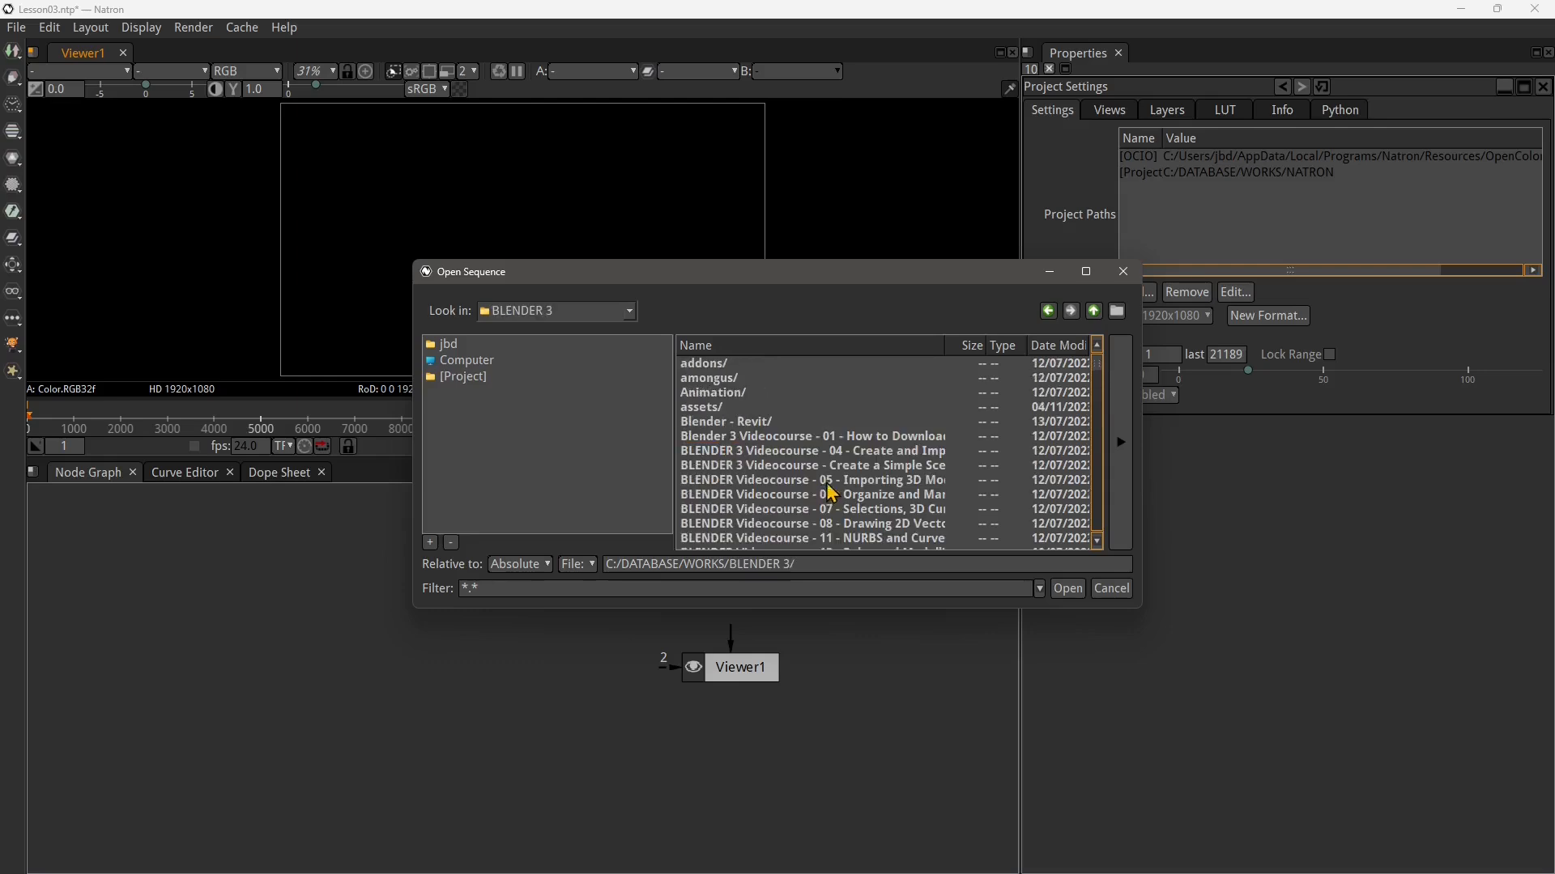
left_click(732, 396)
double_click(733, 397)
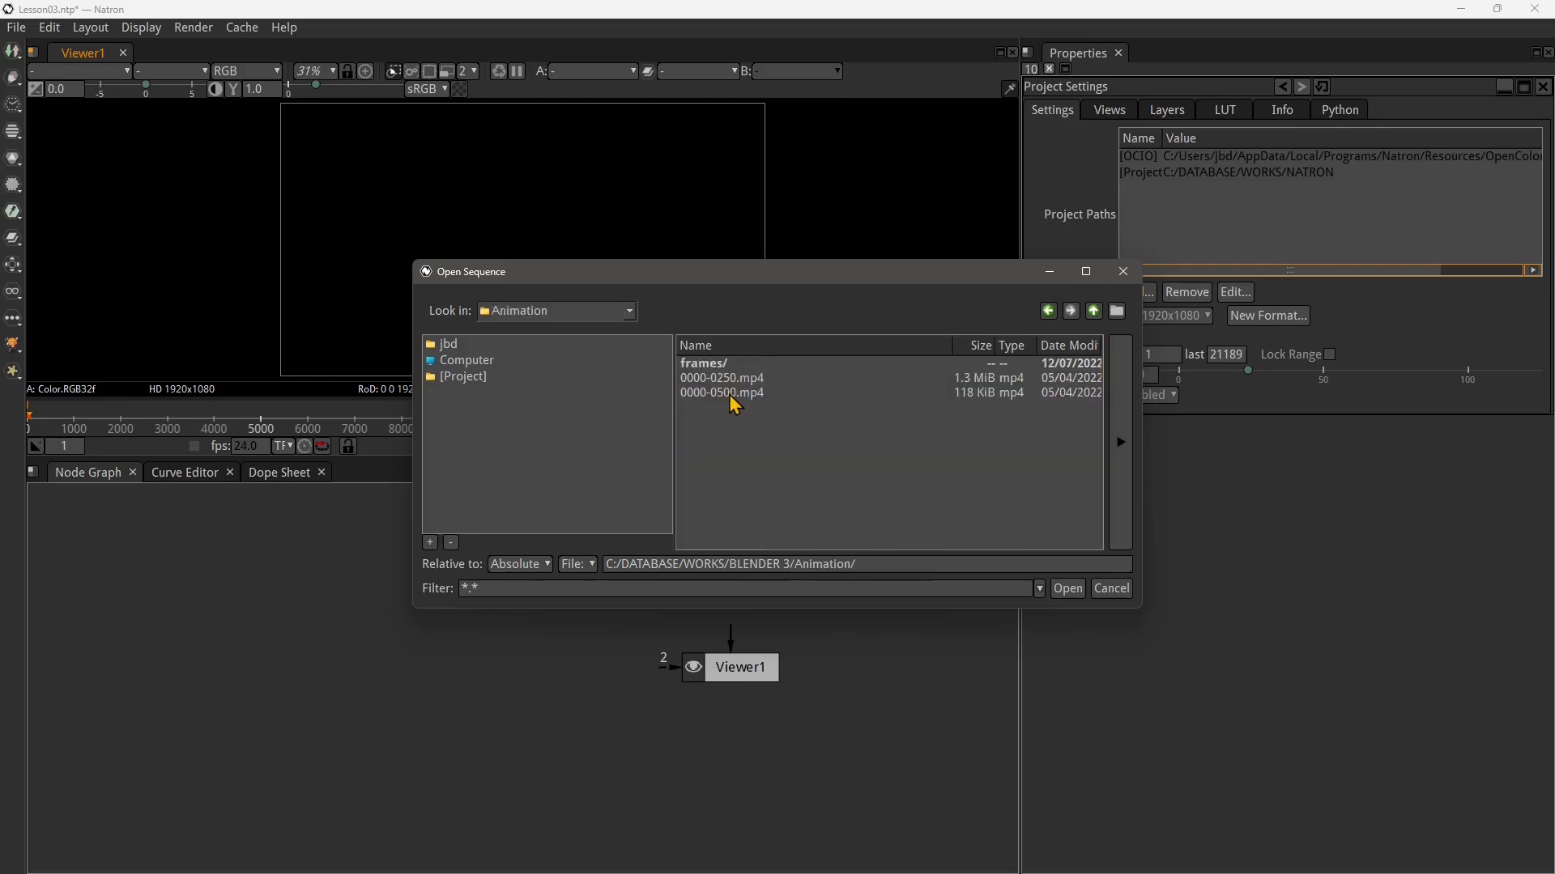
double_click(720, 365)
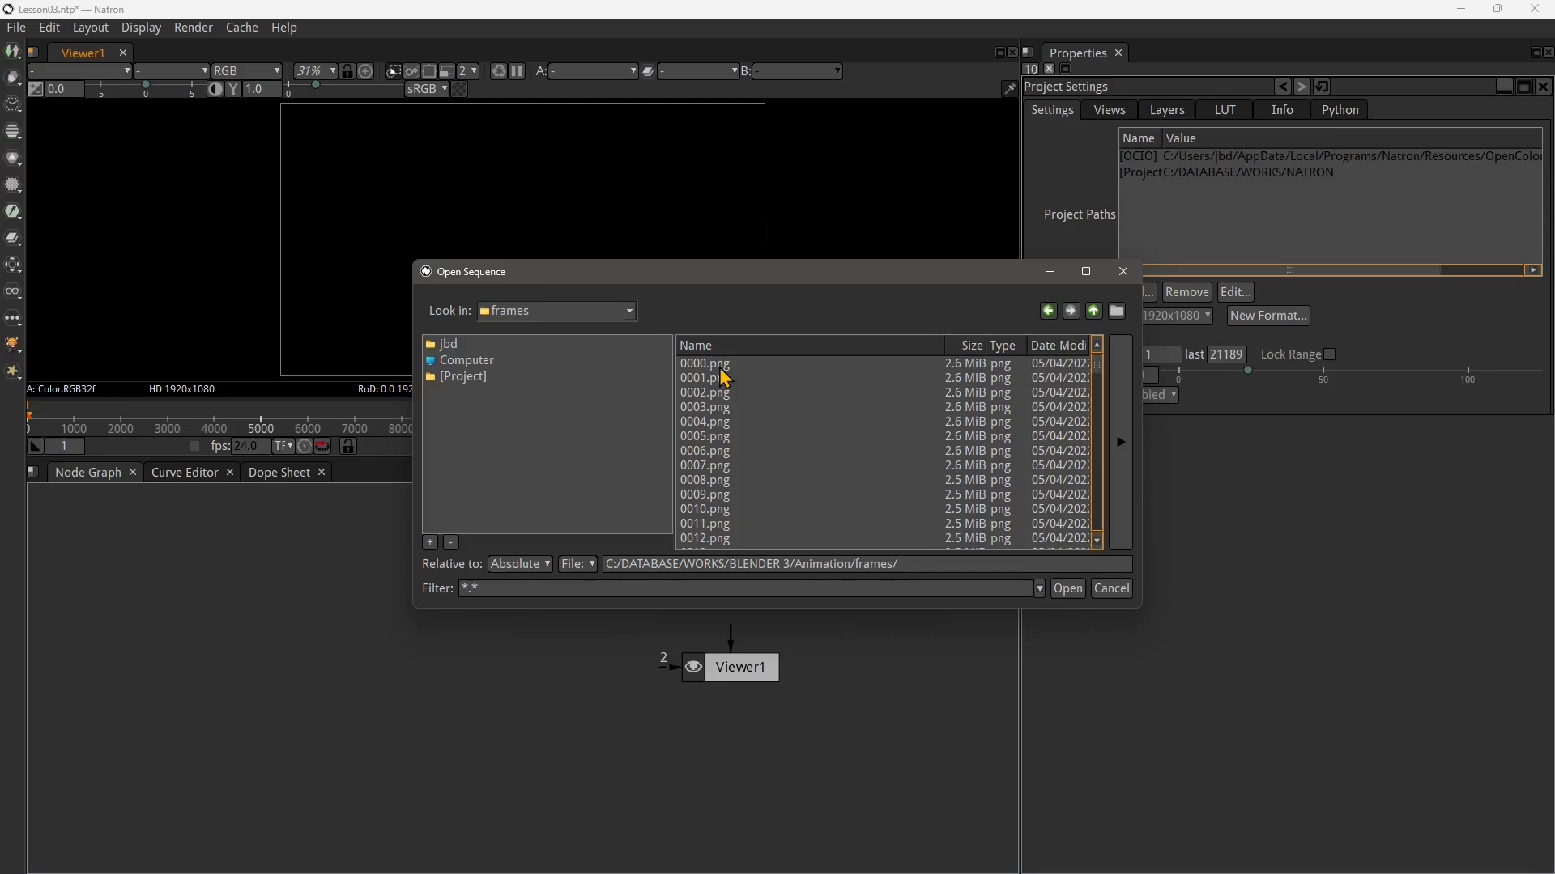
left_click(721, 367)
scroll(796, 504, "down", 20)
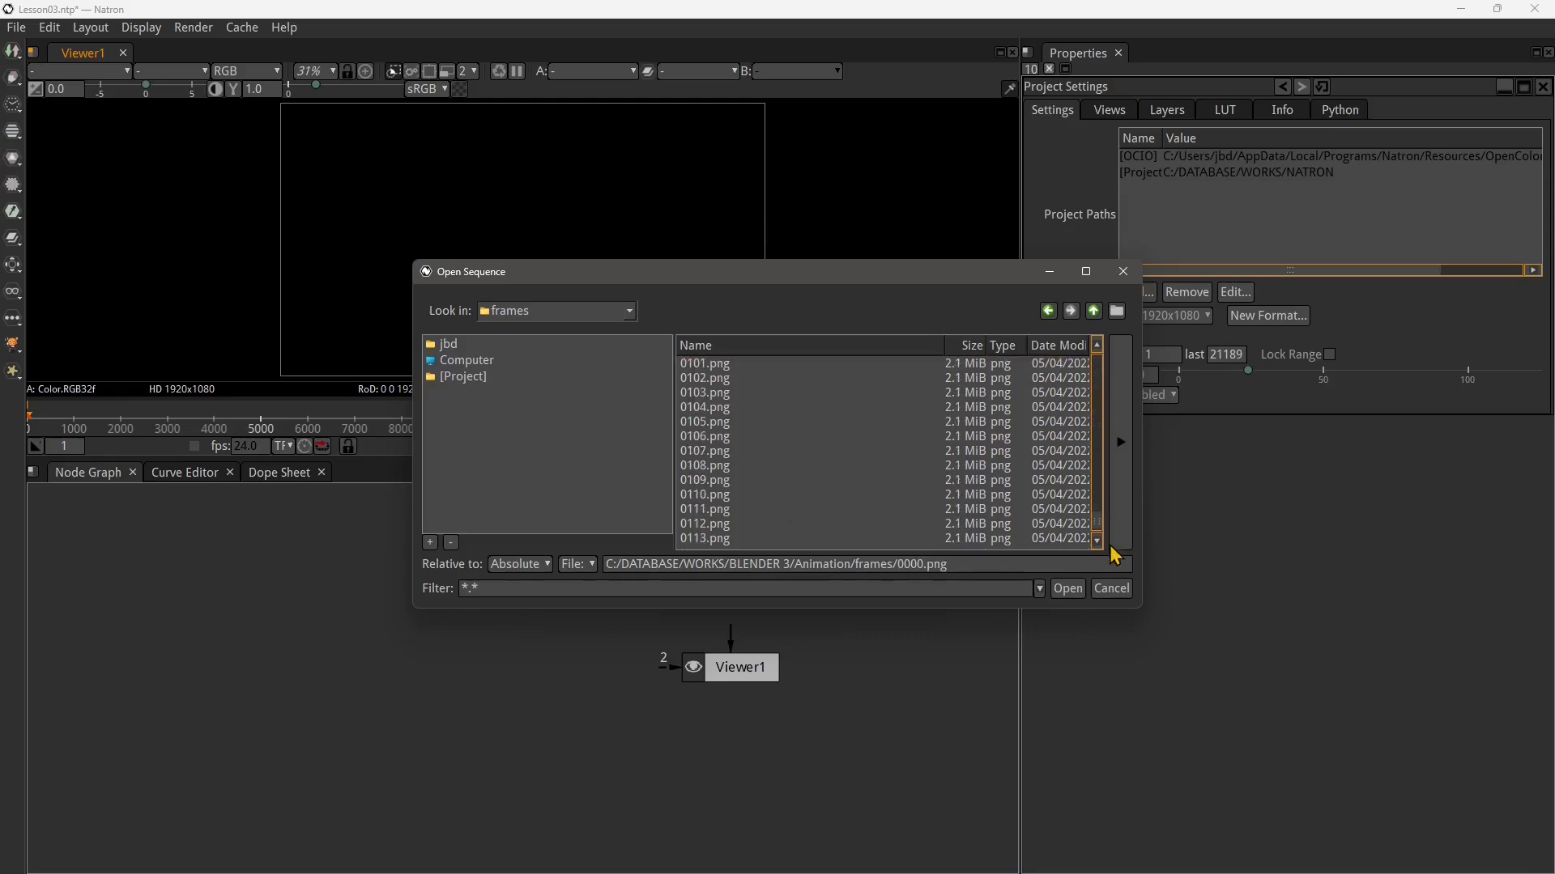
left_click(734, 539)
scroll(1104, 525, "up", 1)
left_click_drag(1102, 515, 1100, 504)
left_click_drag(796, 495, 752, 396)
left_click_drag(1103, 515, 1099, 360)
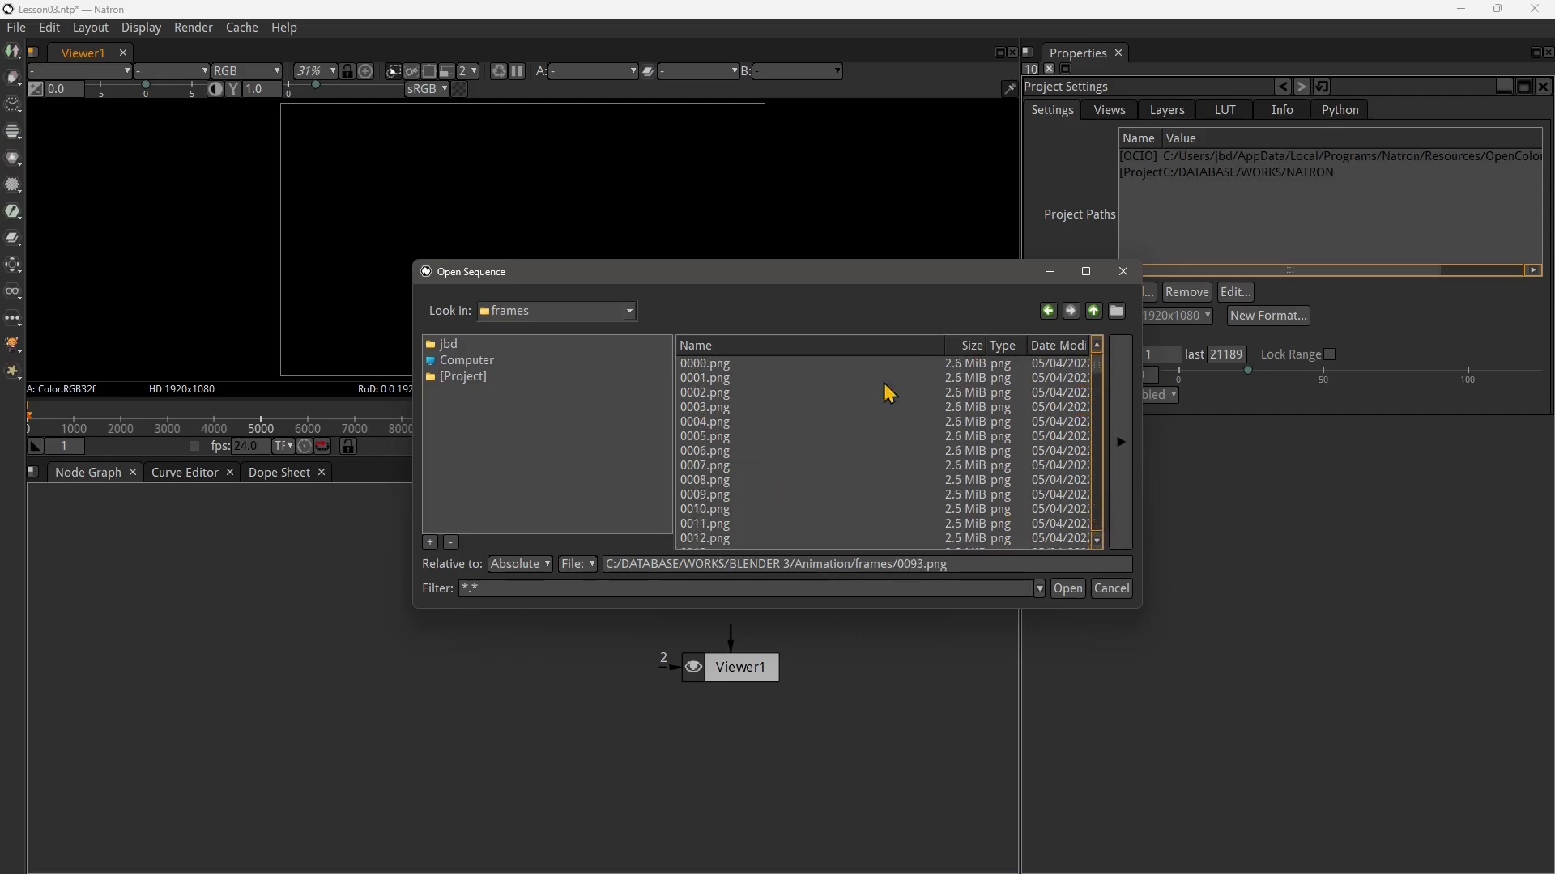
left_click(724, 363)
left_click(1067, 589)
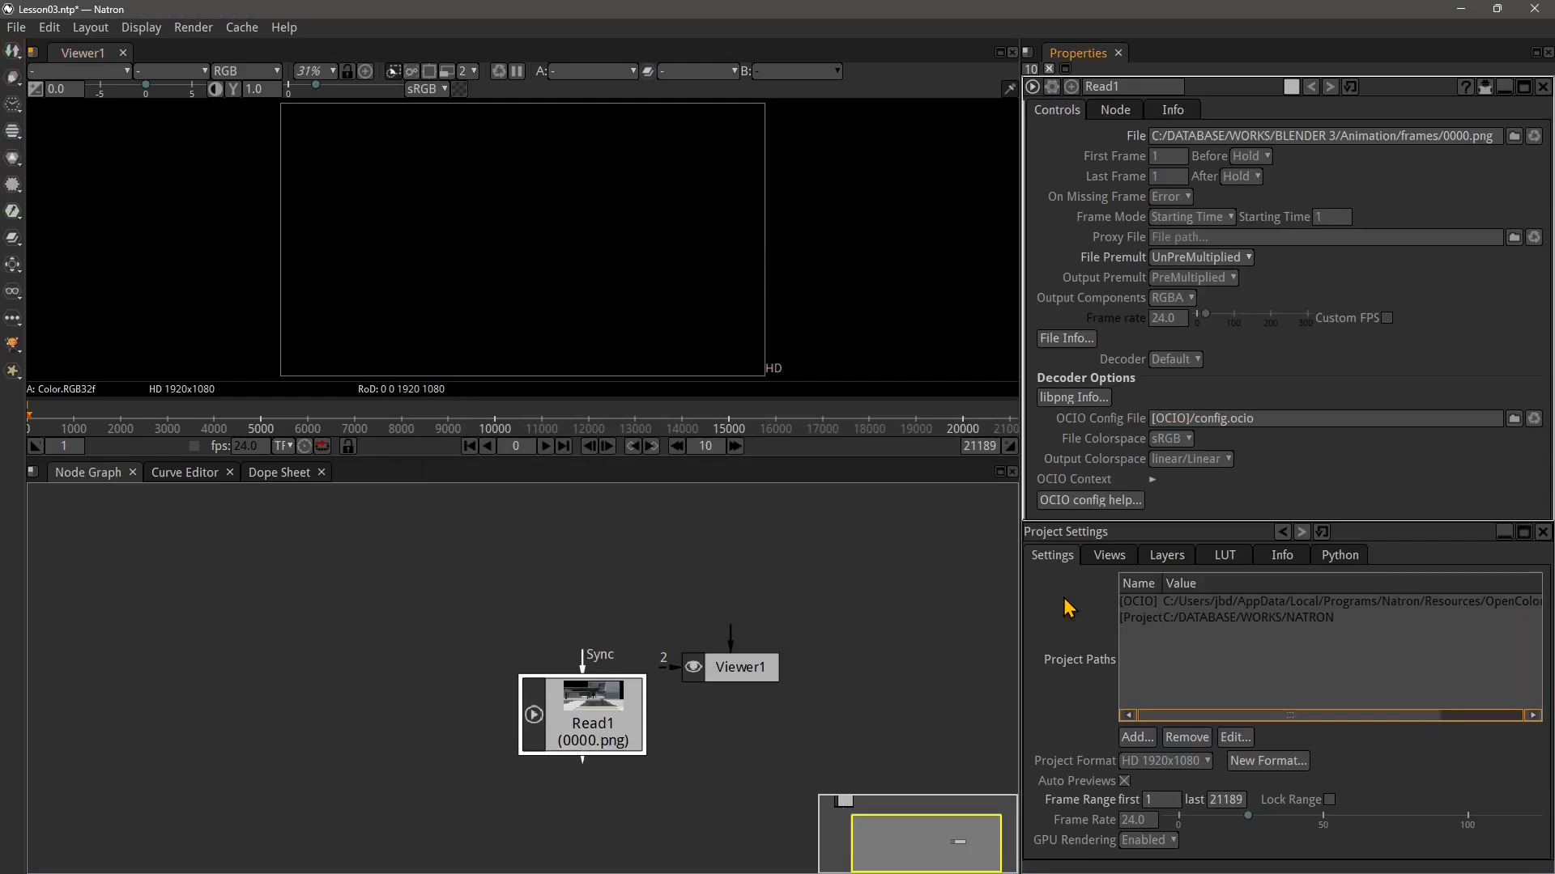
Move the Read1 node aside, check the project frame range fields, and delete Read1
left_click_drag(587, 716, 496, 671)
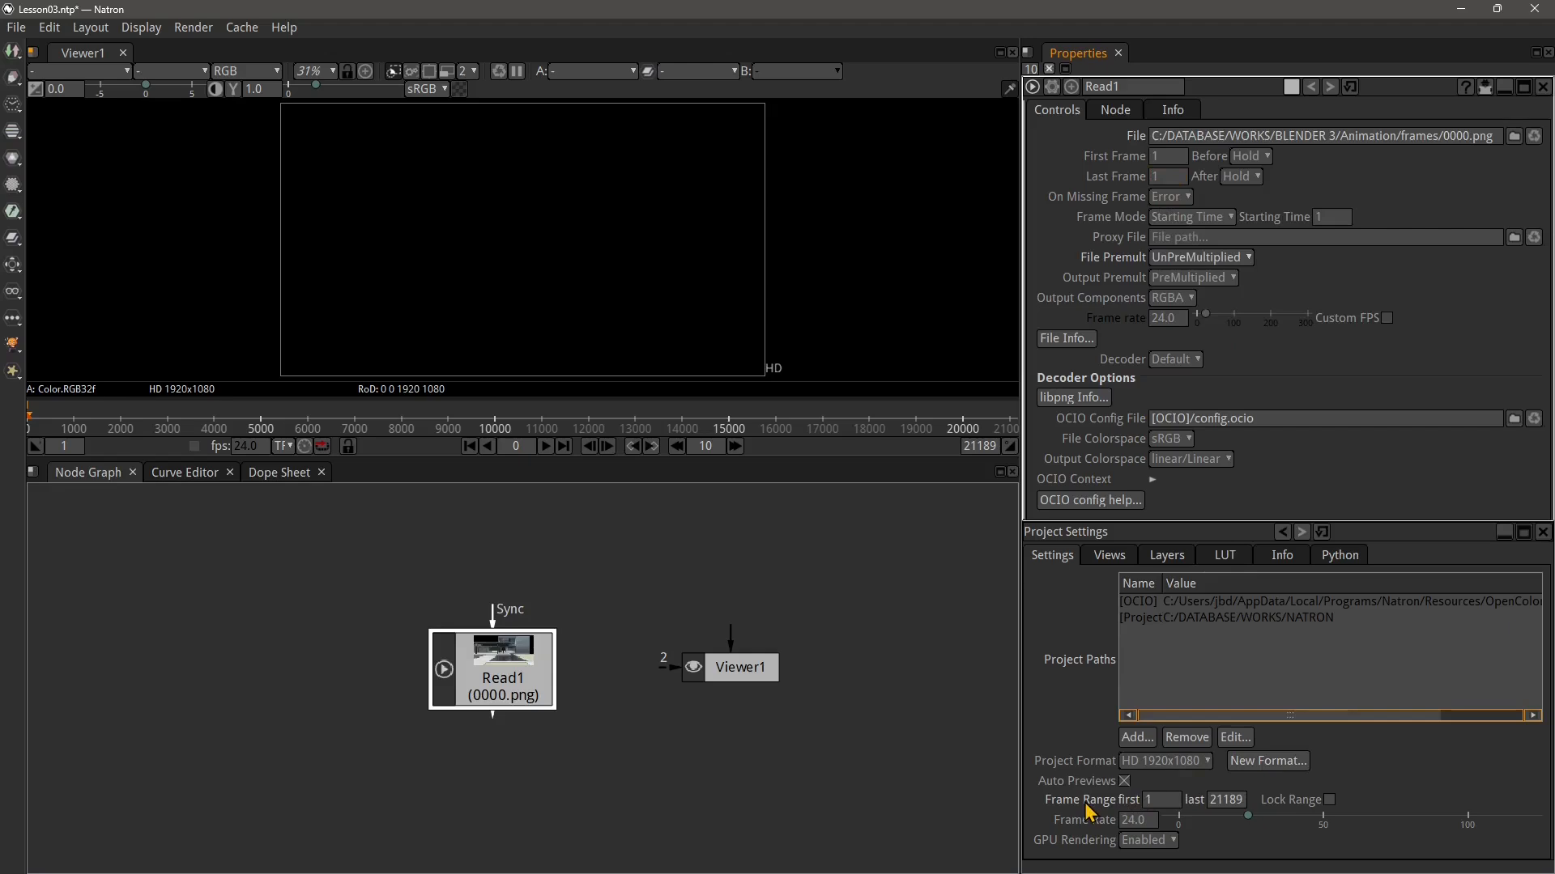
left_click(1224, 802)
left_click(1161, 802)
left_click(1071, 538)
key("Delete")
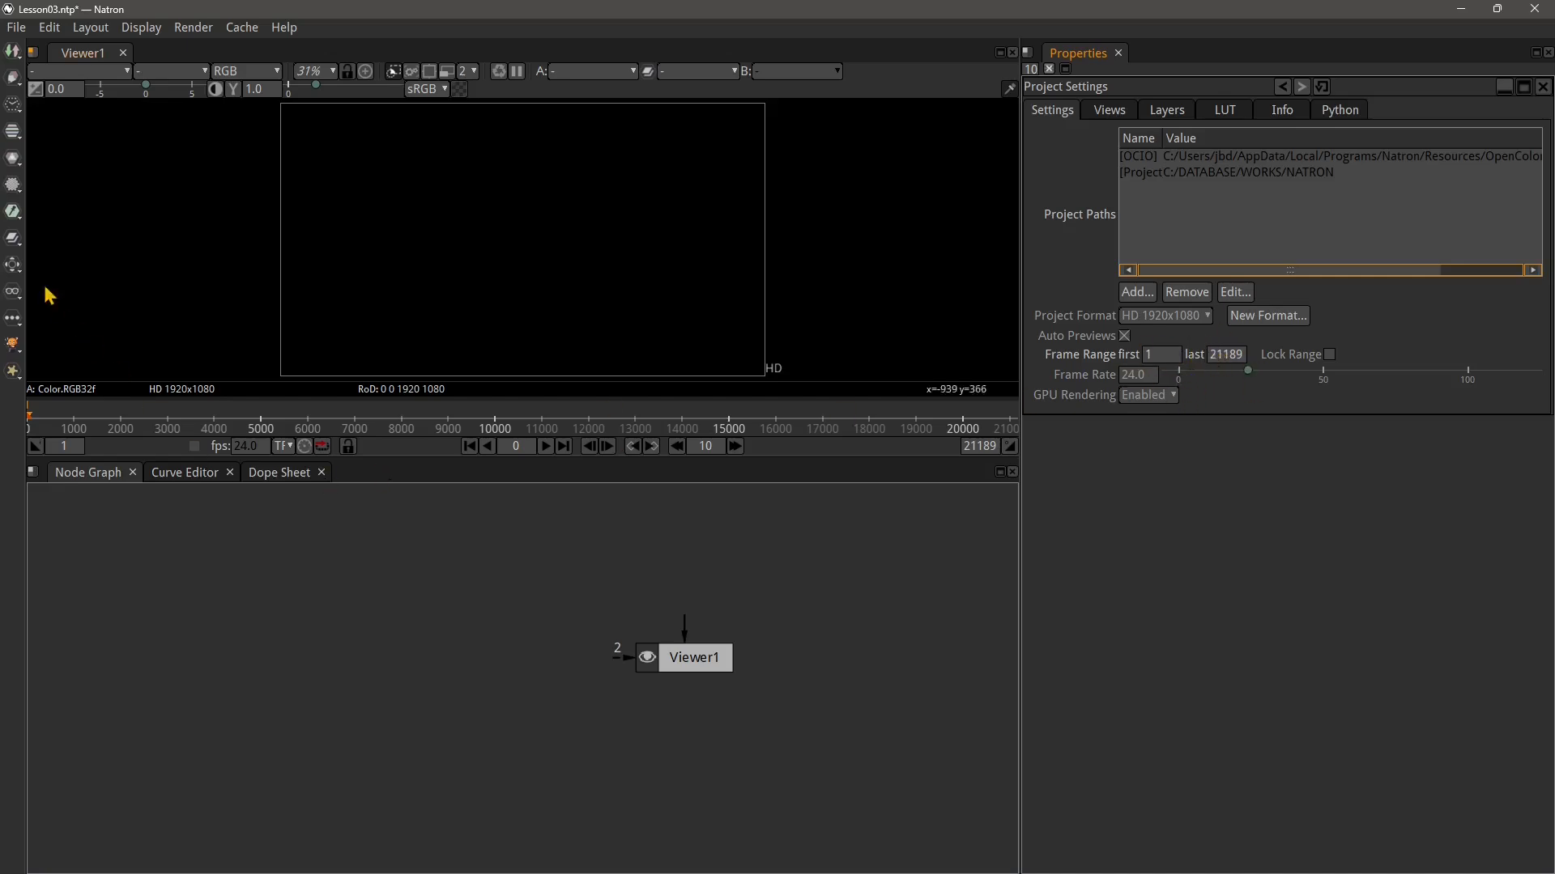
Start a new project
left_click(16, 27)
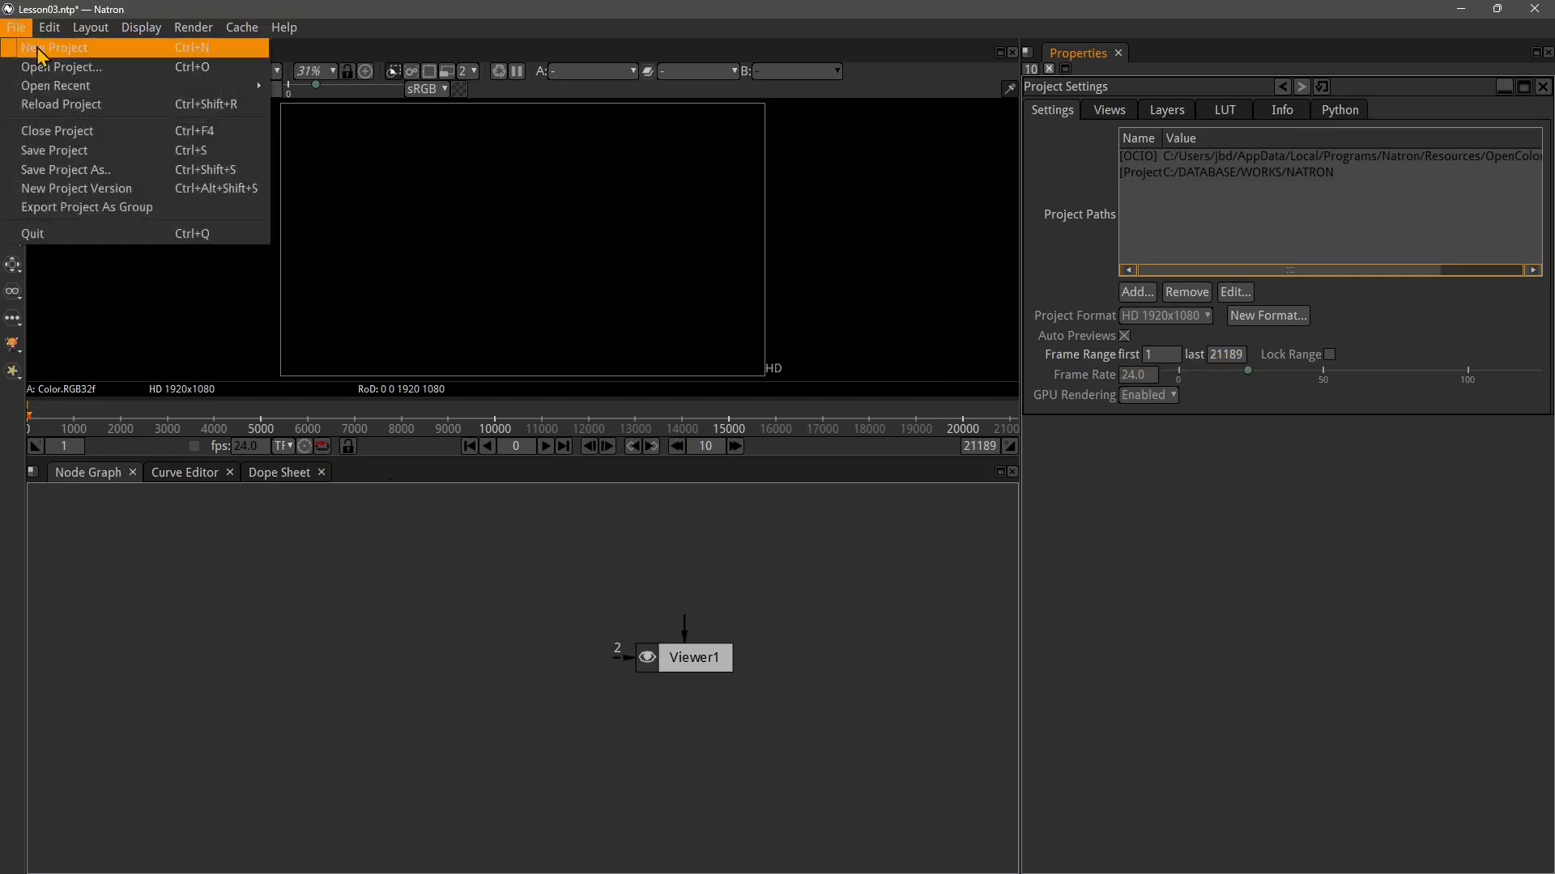
left_click(37, 51)
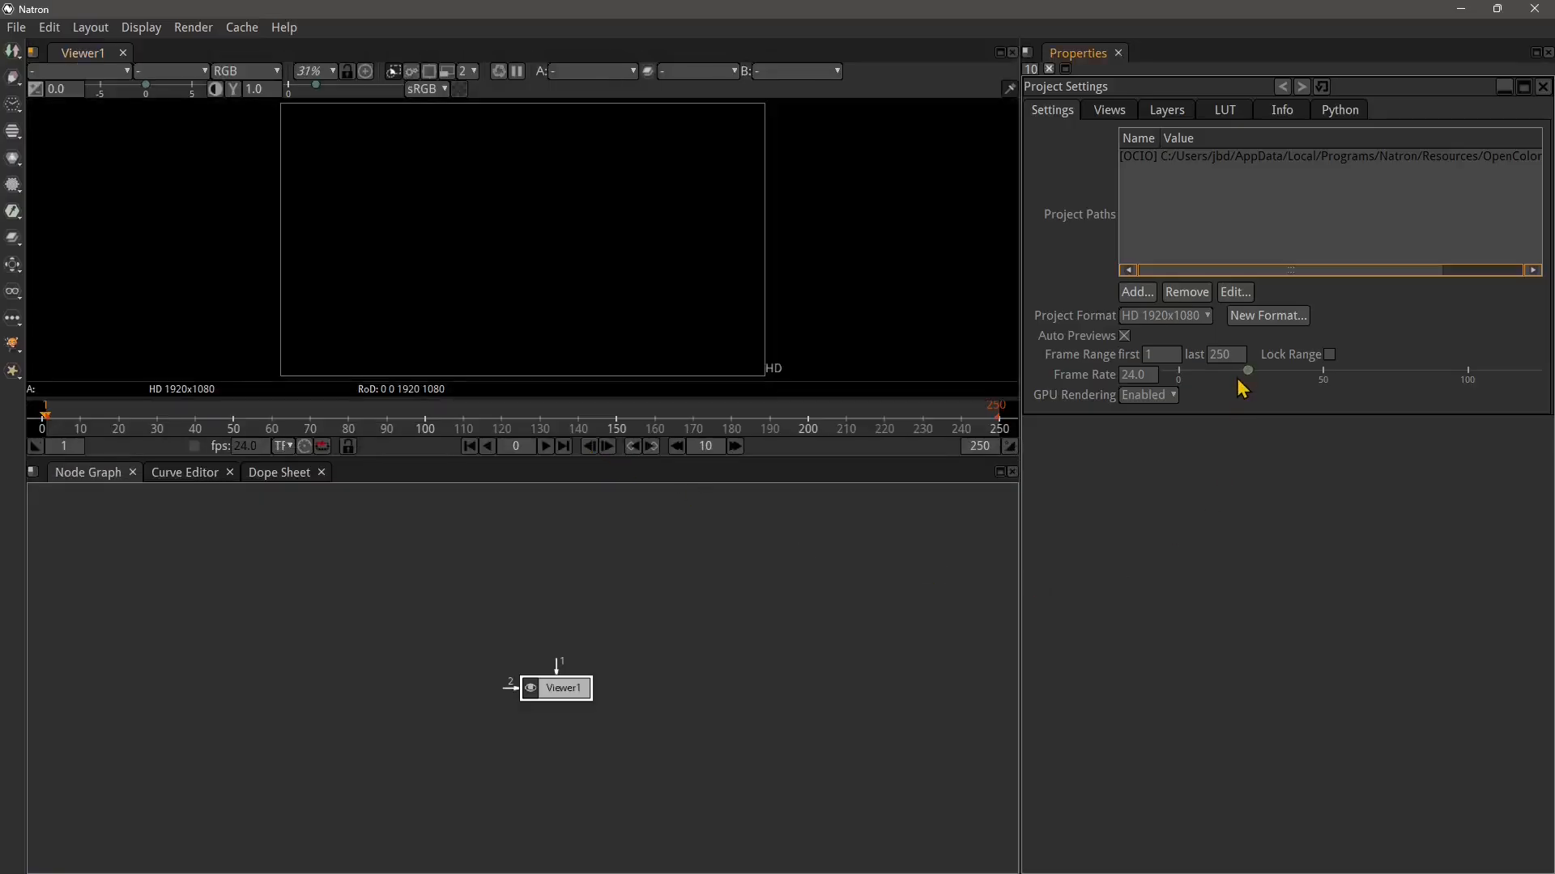
left_click(1209, 361)
key("Return")
In File Explorer, select all PNG frames in the BLENDER 3 Animation frames folder and drop them into the node graph as a Read node
left_click(279, 249)
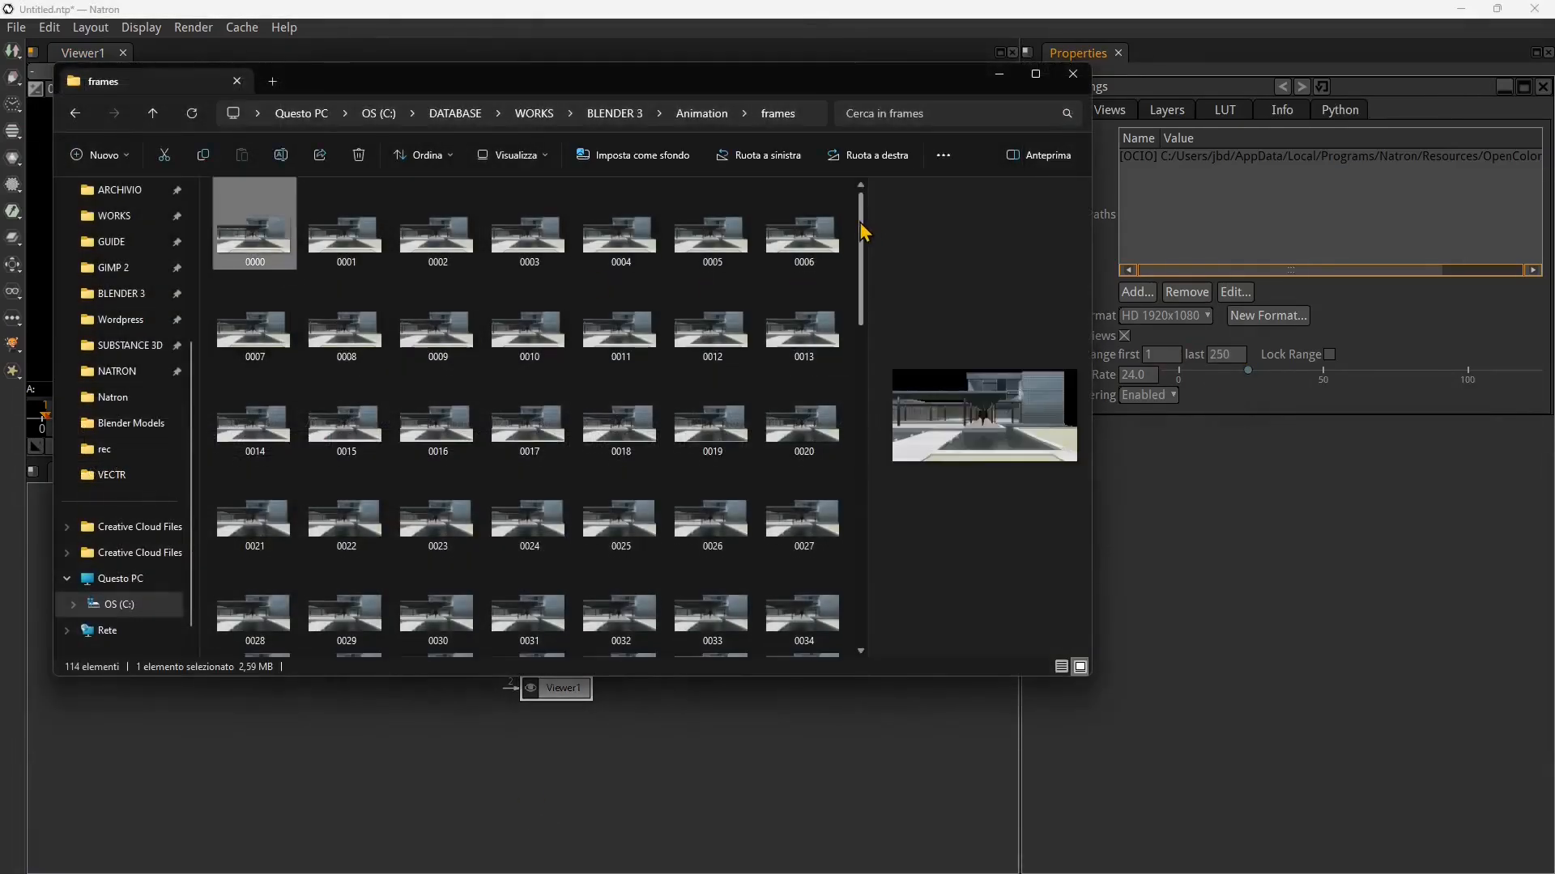
left_click_drag(864, 229, 864, 571)
key("ctrl+a")
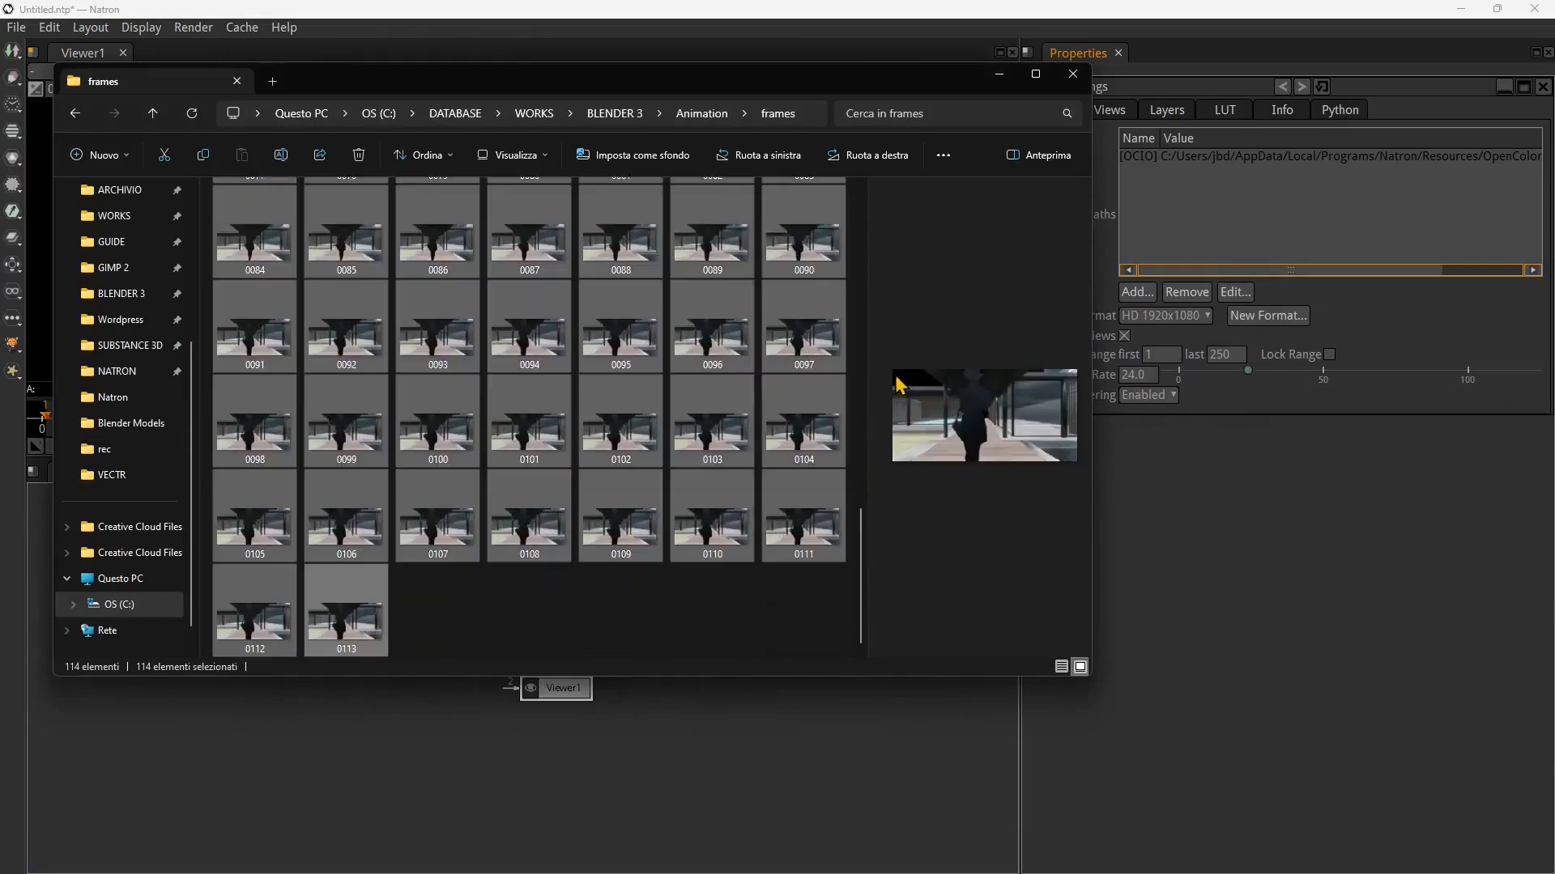
left_click_drag(369, 620, 406, 748)
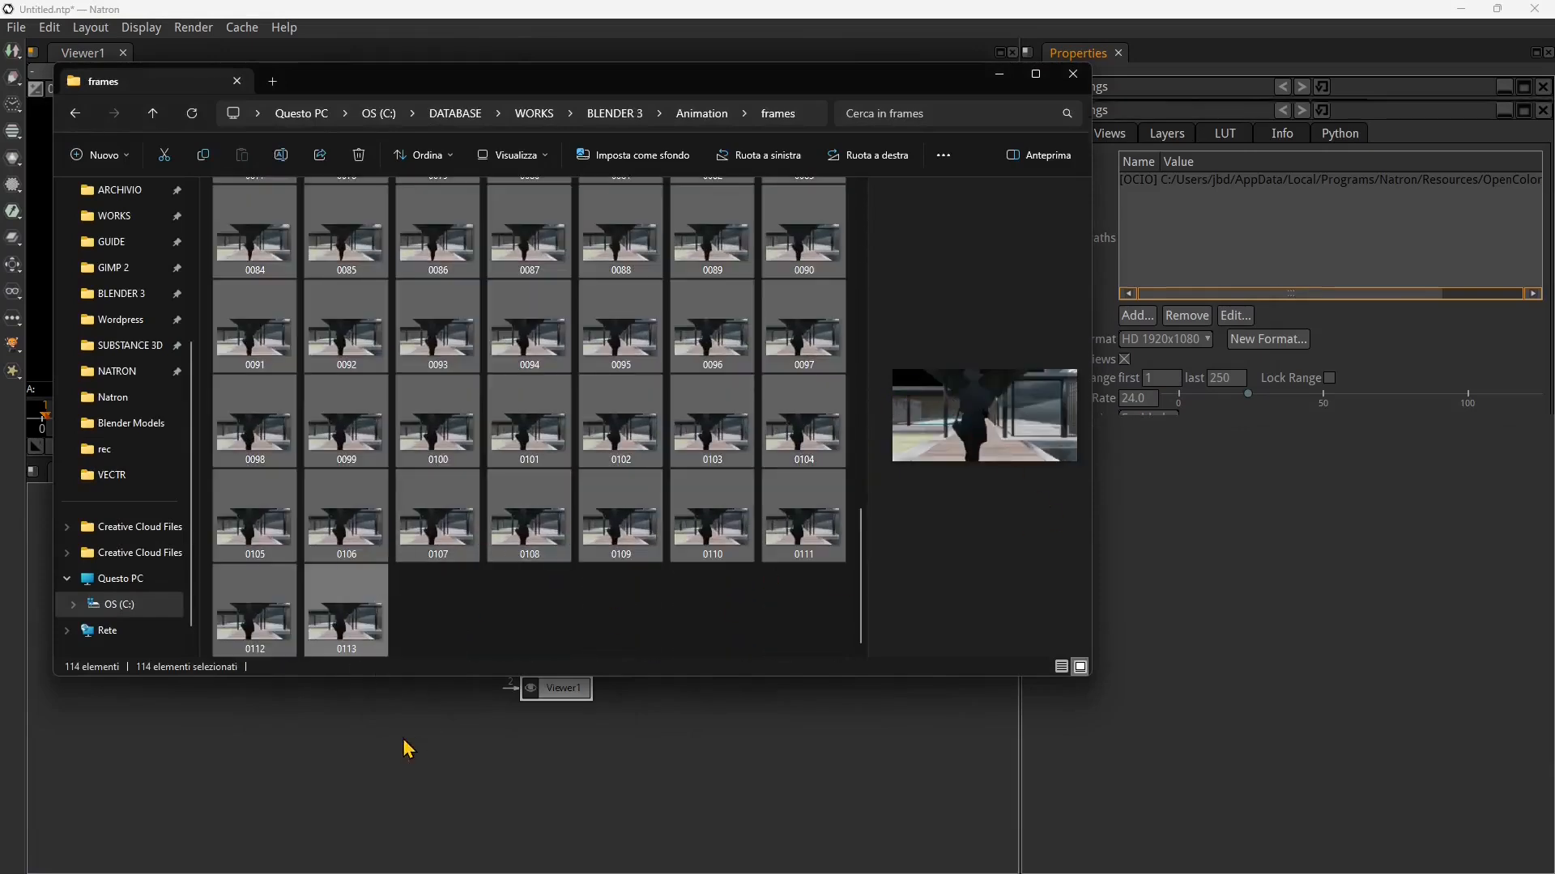
left_click(999, 74)
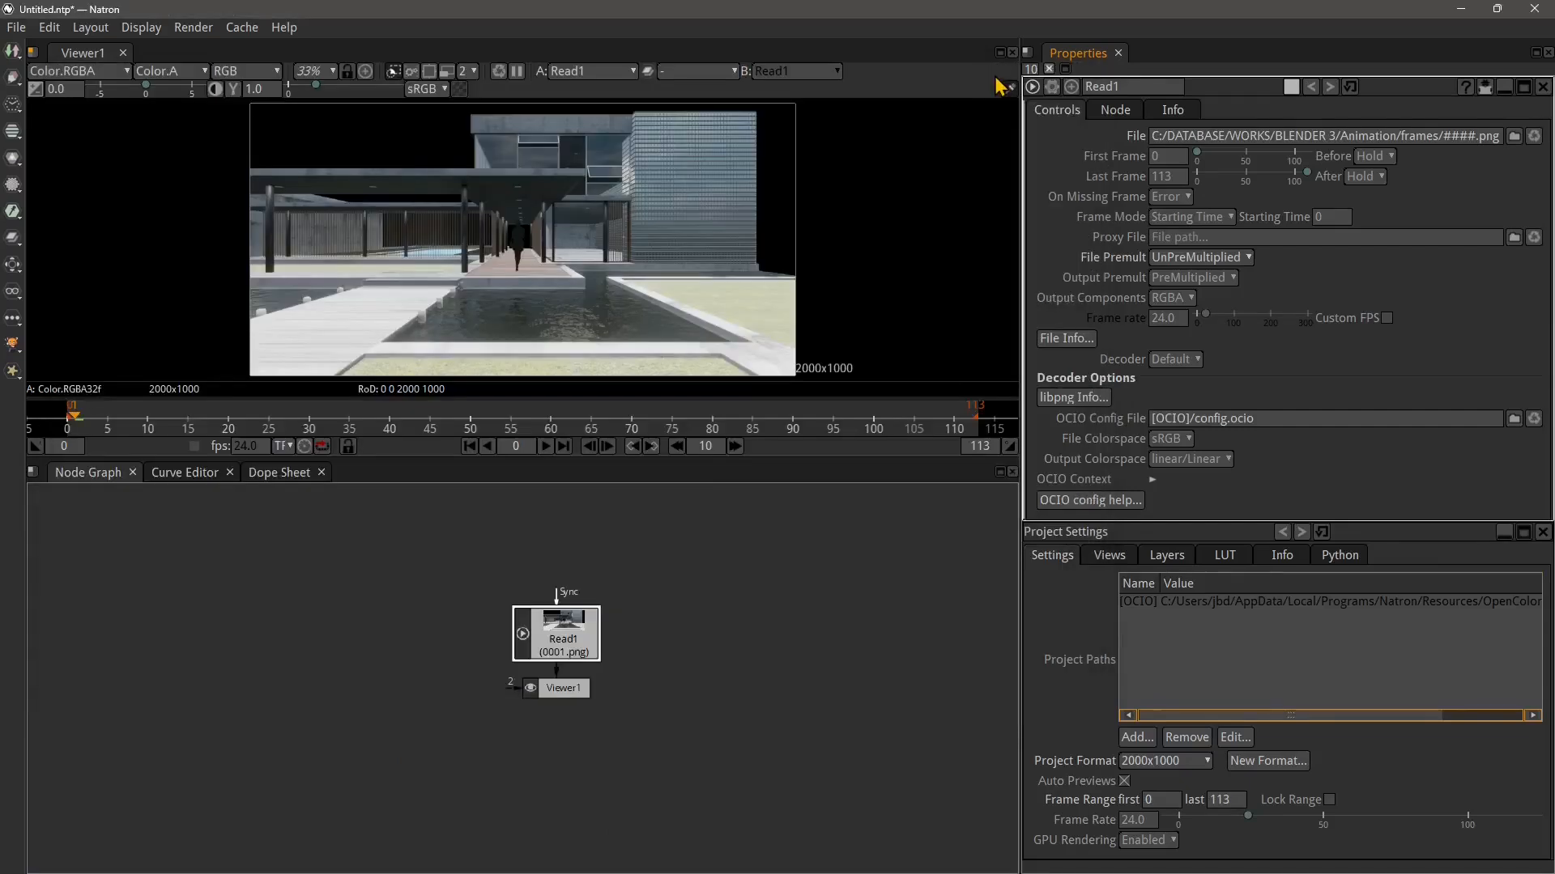
Move Read1 aside and create a new 2000x1000 project format copied from Viewer1
left_click_drag(557, 634, 425, 599)
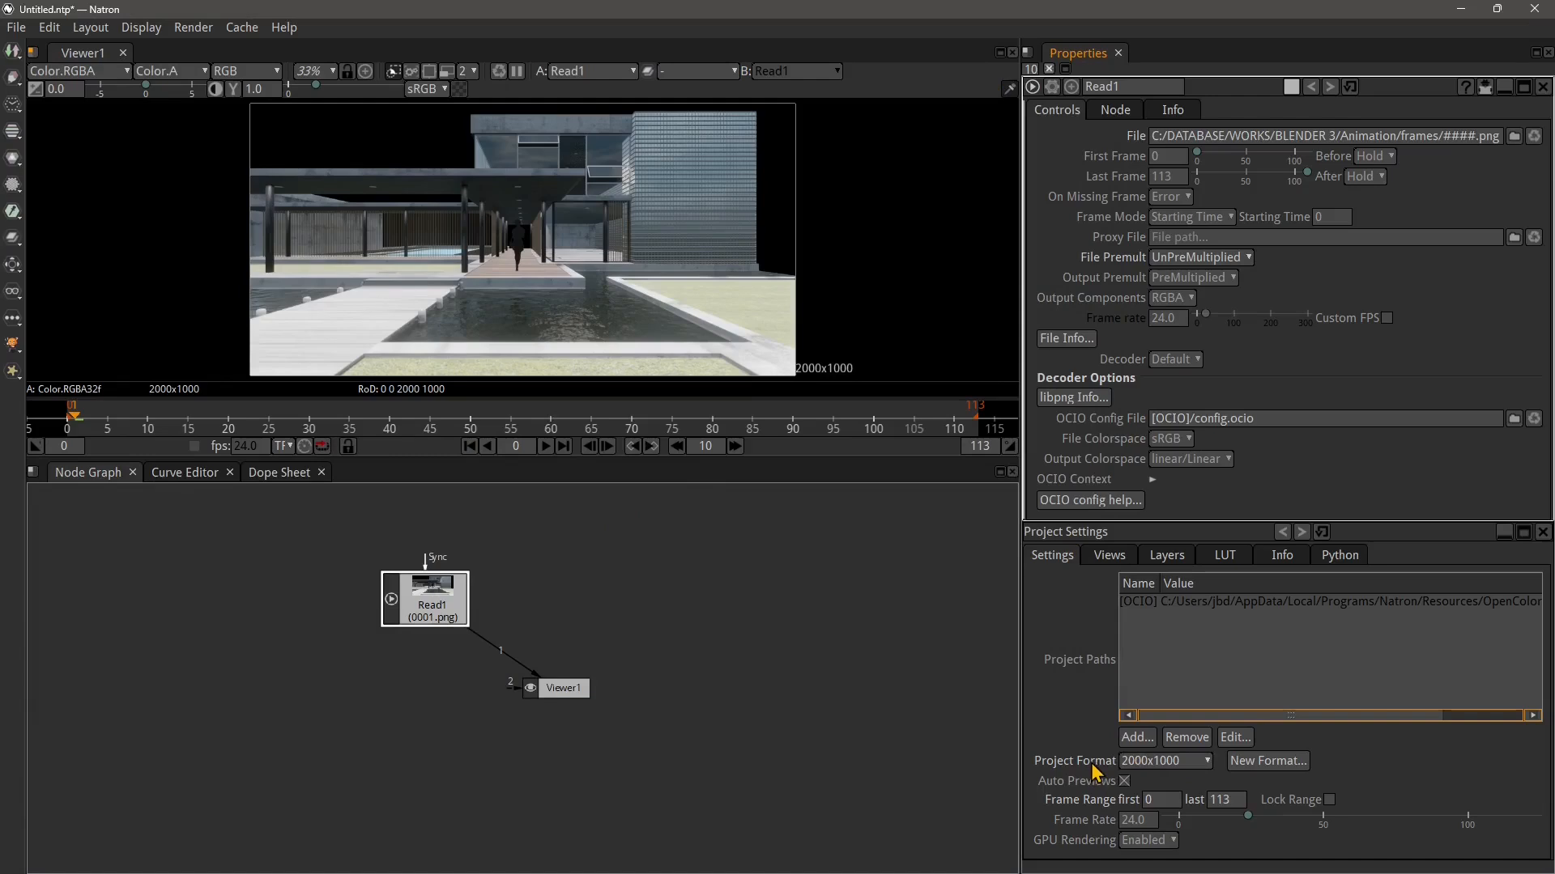
left_click(1247, 764)
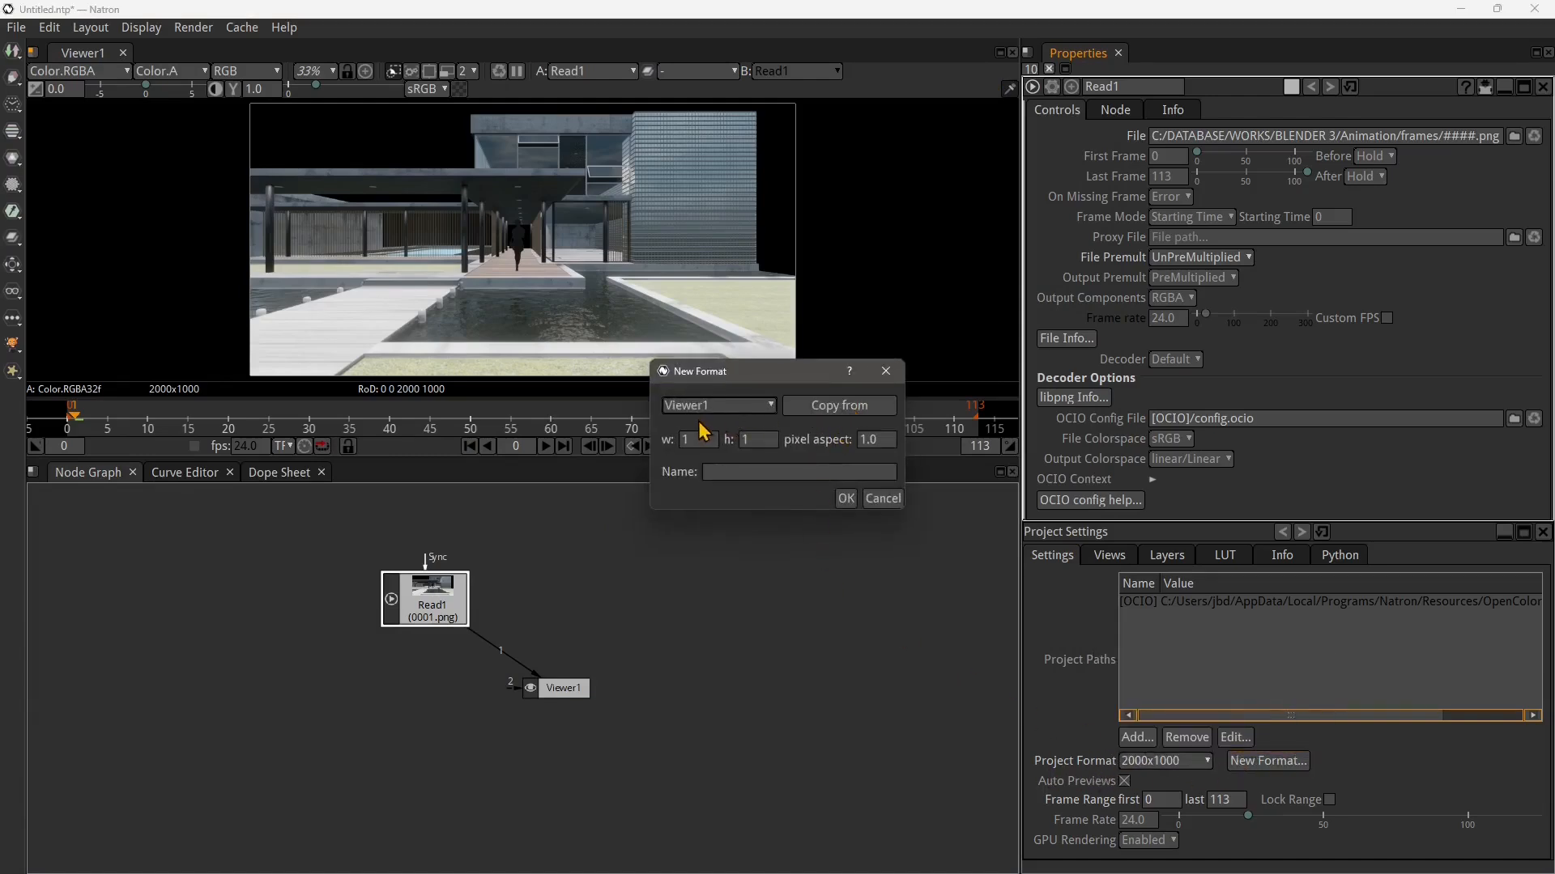
left_click(814, 422)
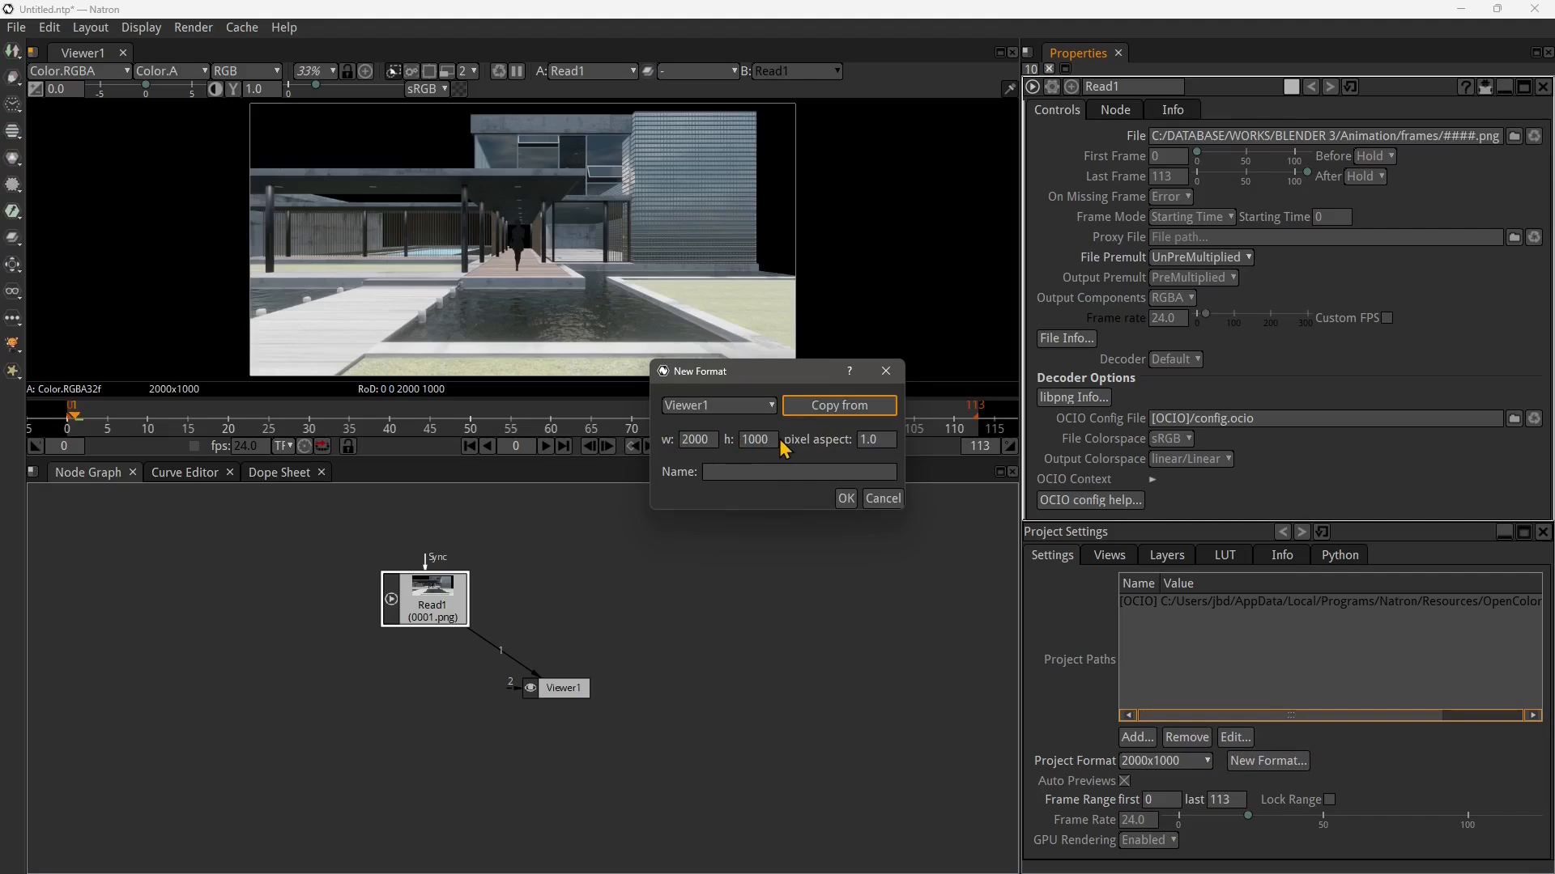
left_click(773, 476)
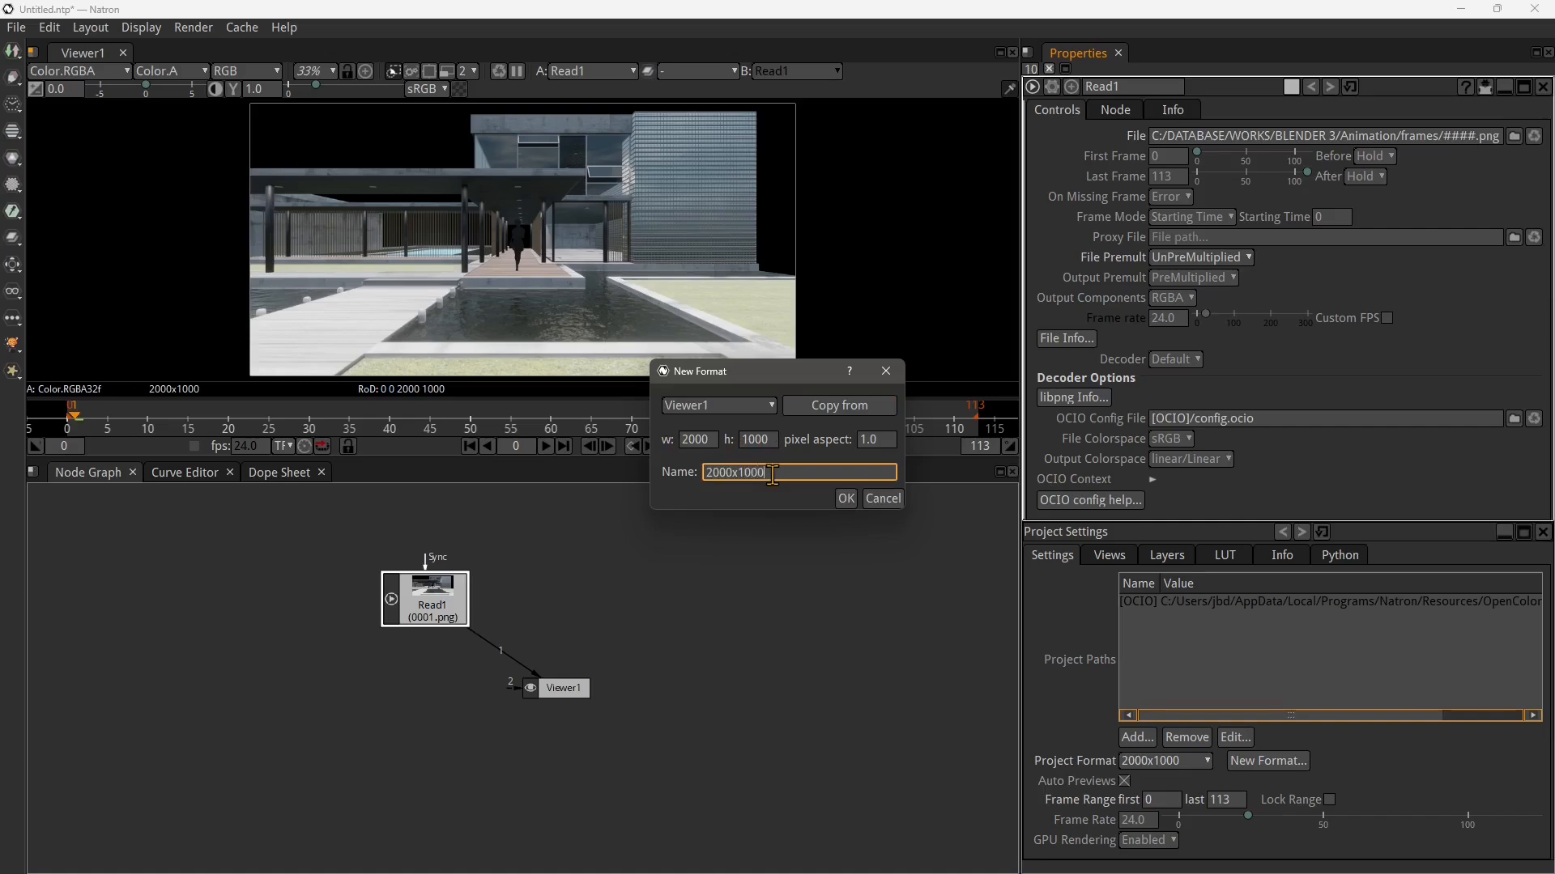
left_click(846, 498)
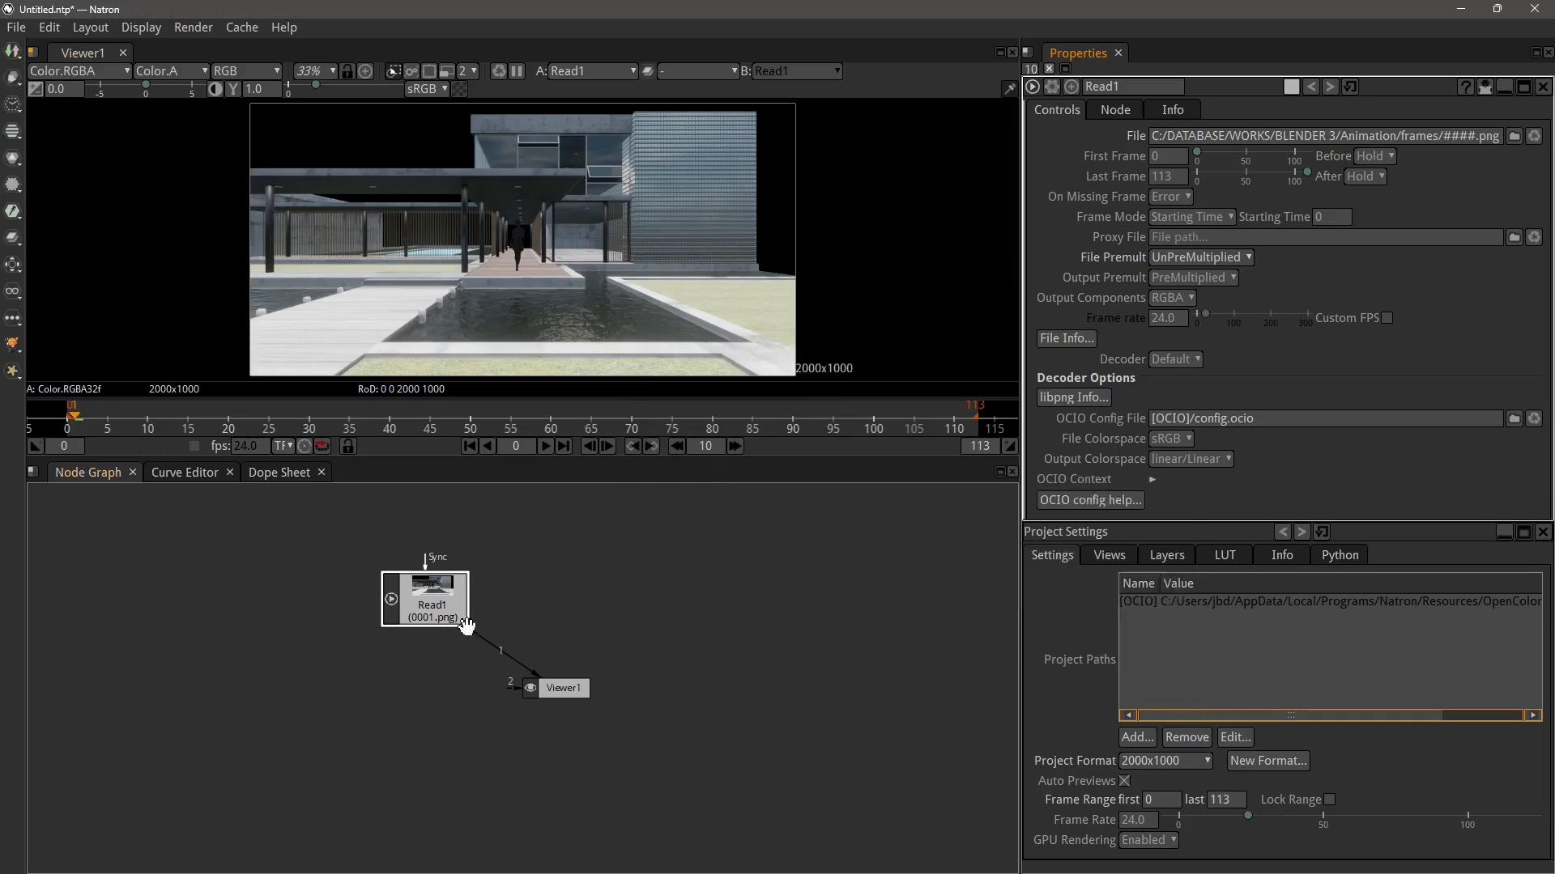
Add a Write node after Read1 saving Test02 as jpeg in the Export folder
left_click_drag(526, 690, 589, 679)
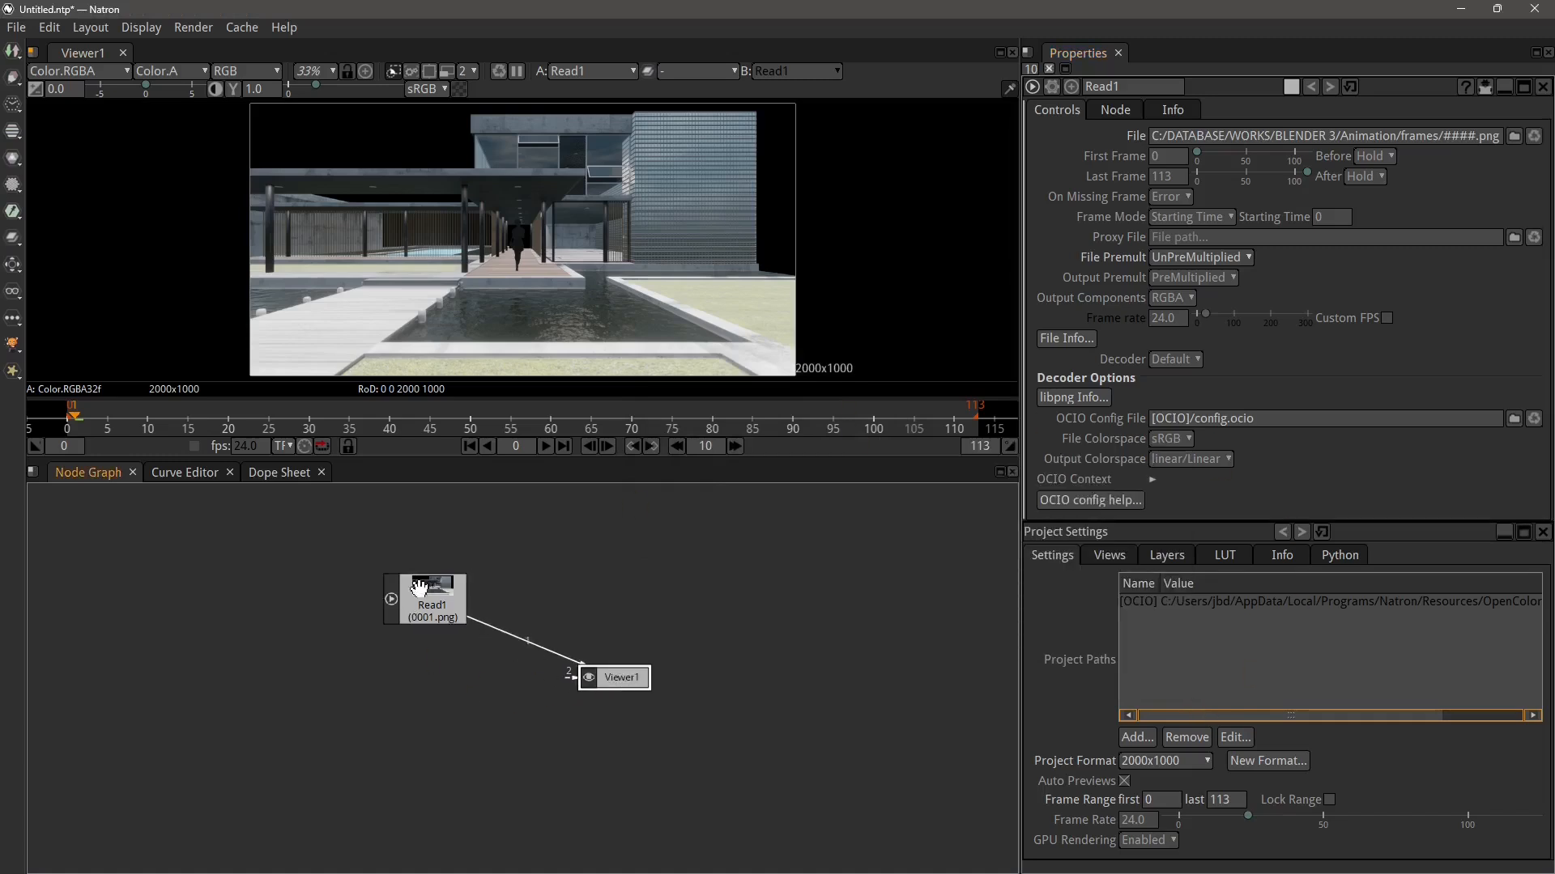
key("w")
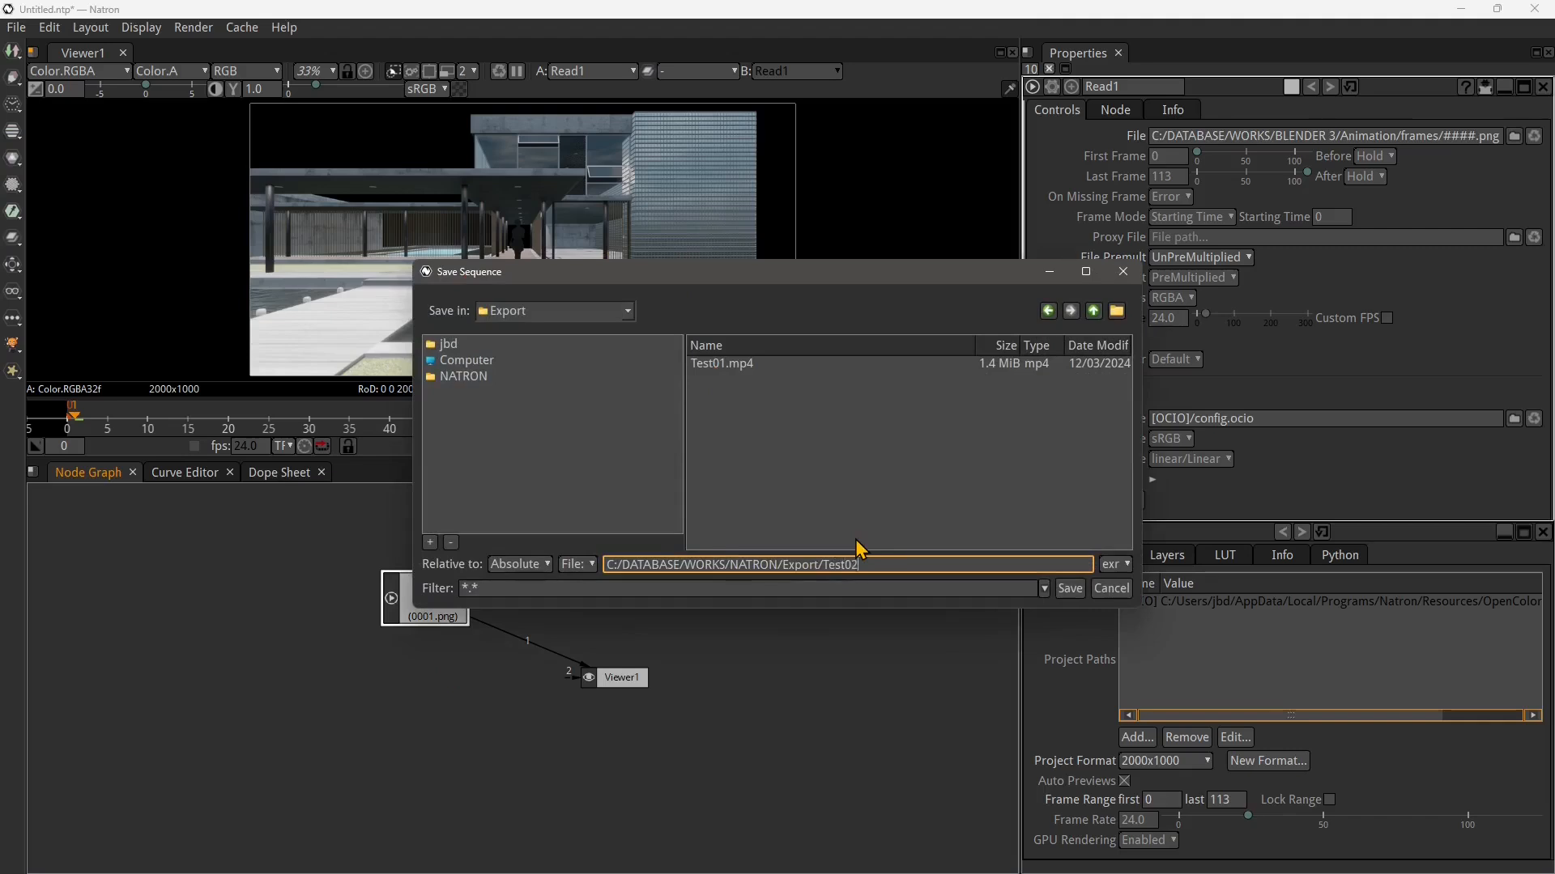
left_click(1115, 565)
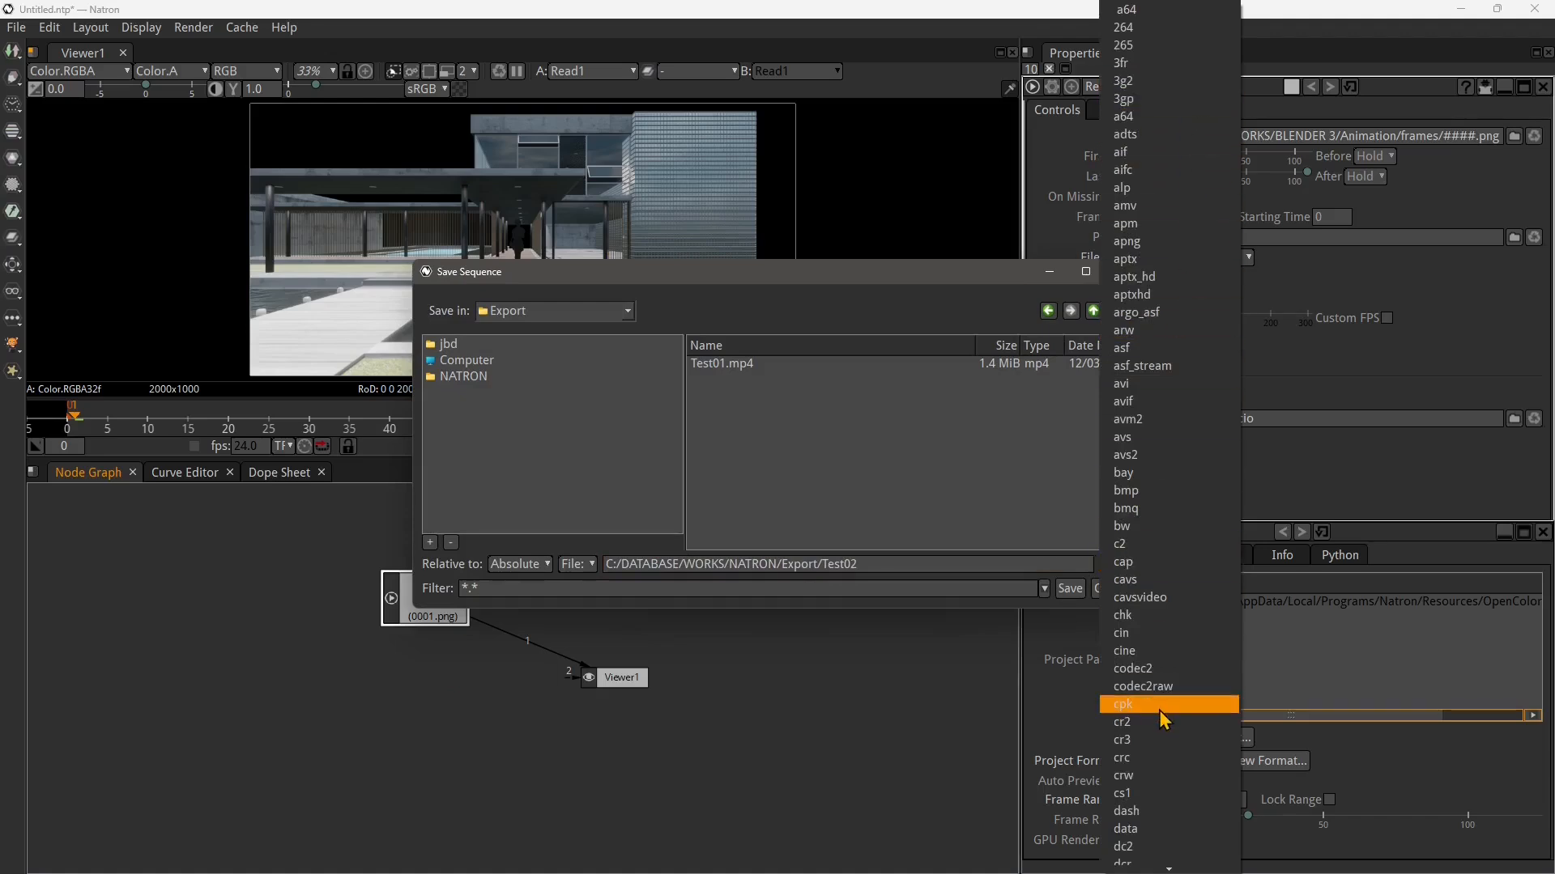
scroll(1166, 696, "down", 8)
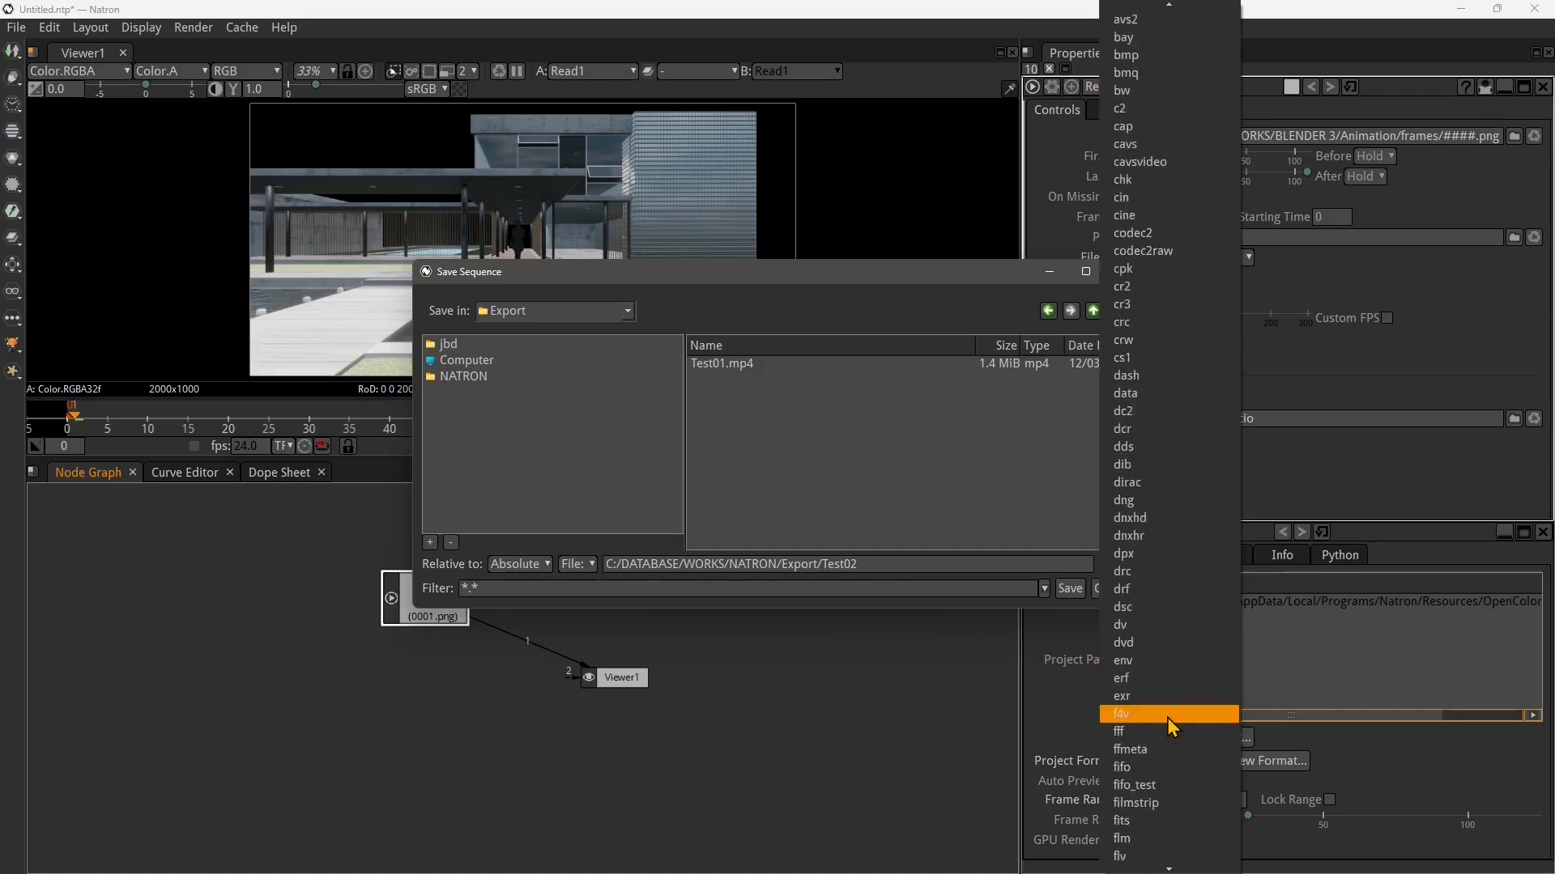
scroll(1171, 727, "down", 6)
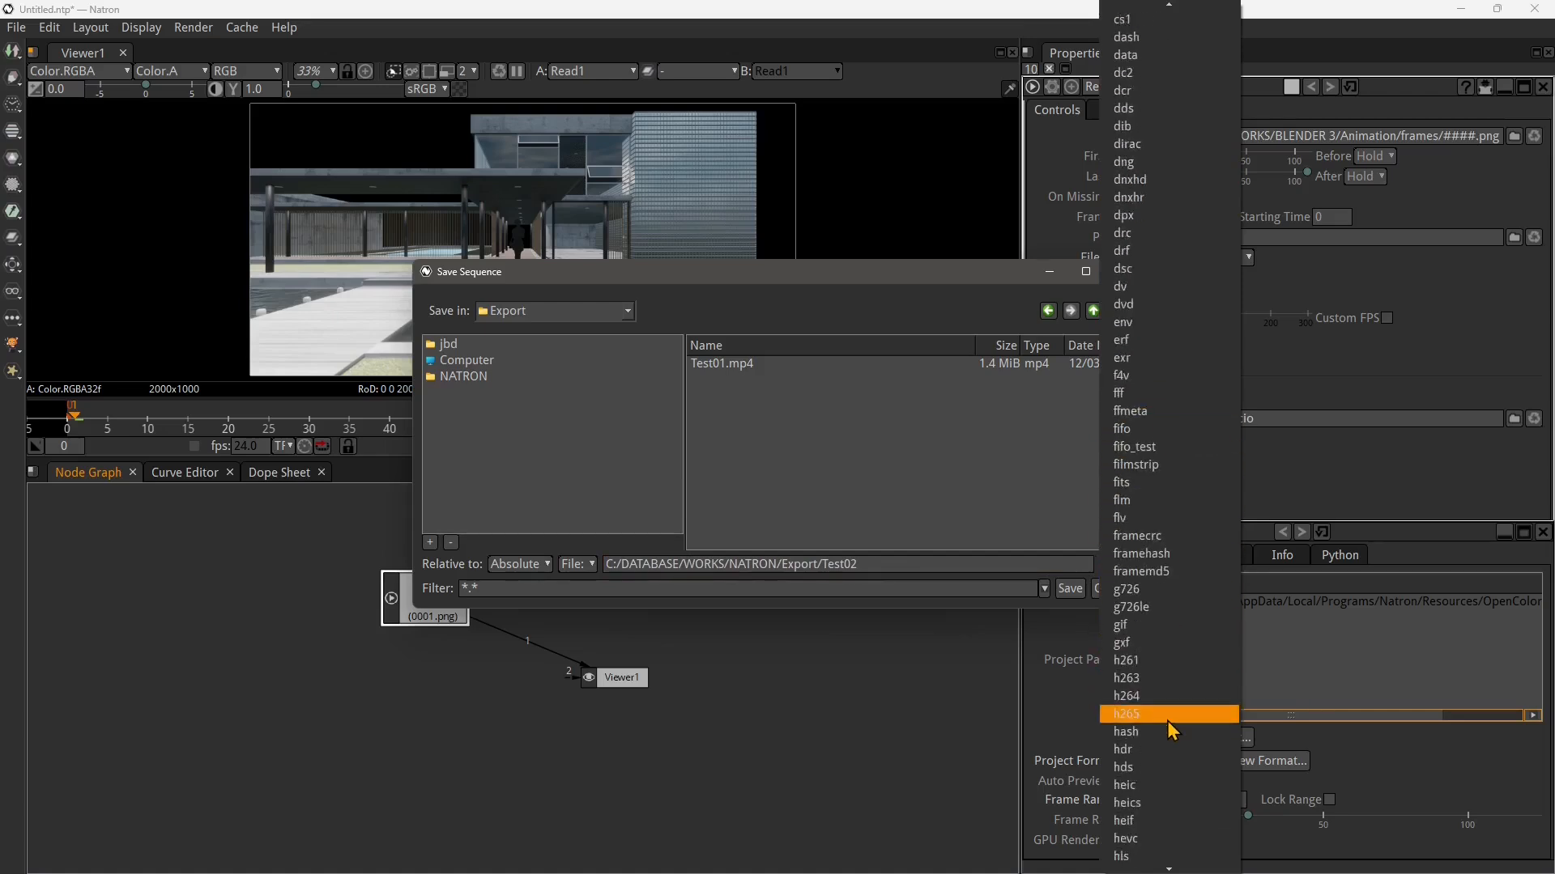
scroll(1171, 729, "down", 8)
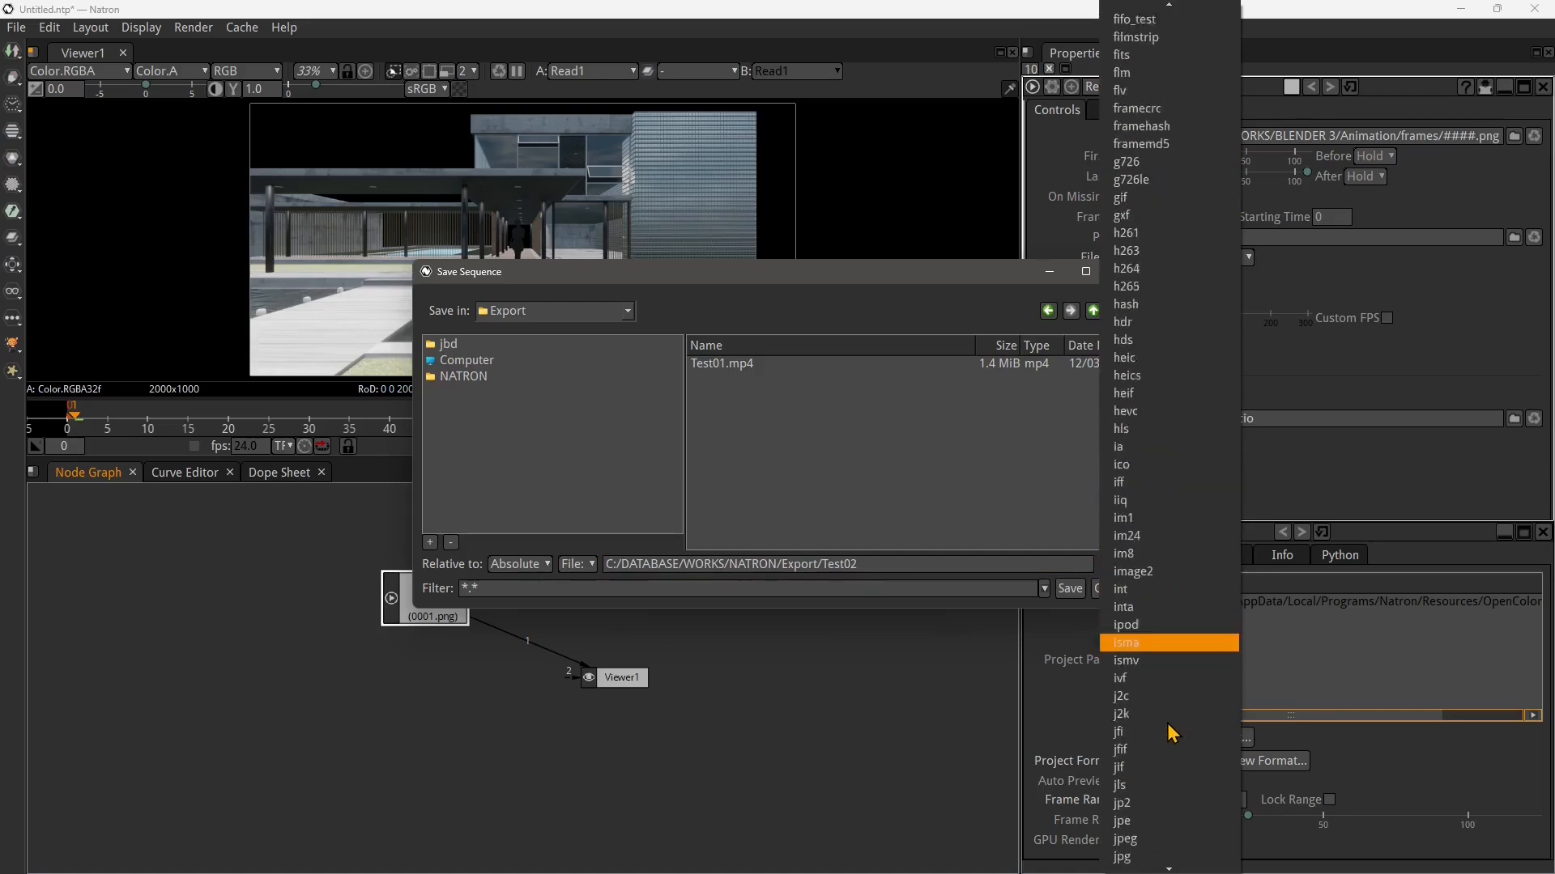
left_click(1147, 773)
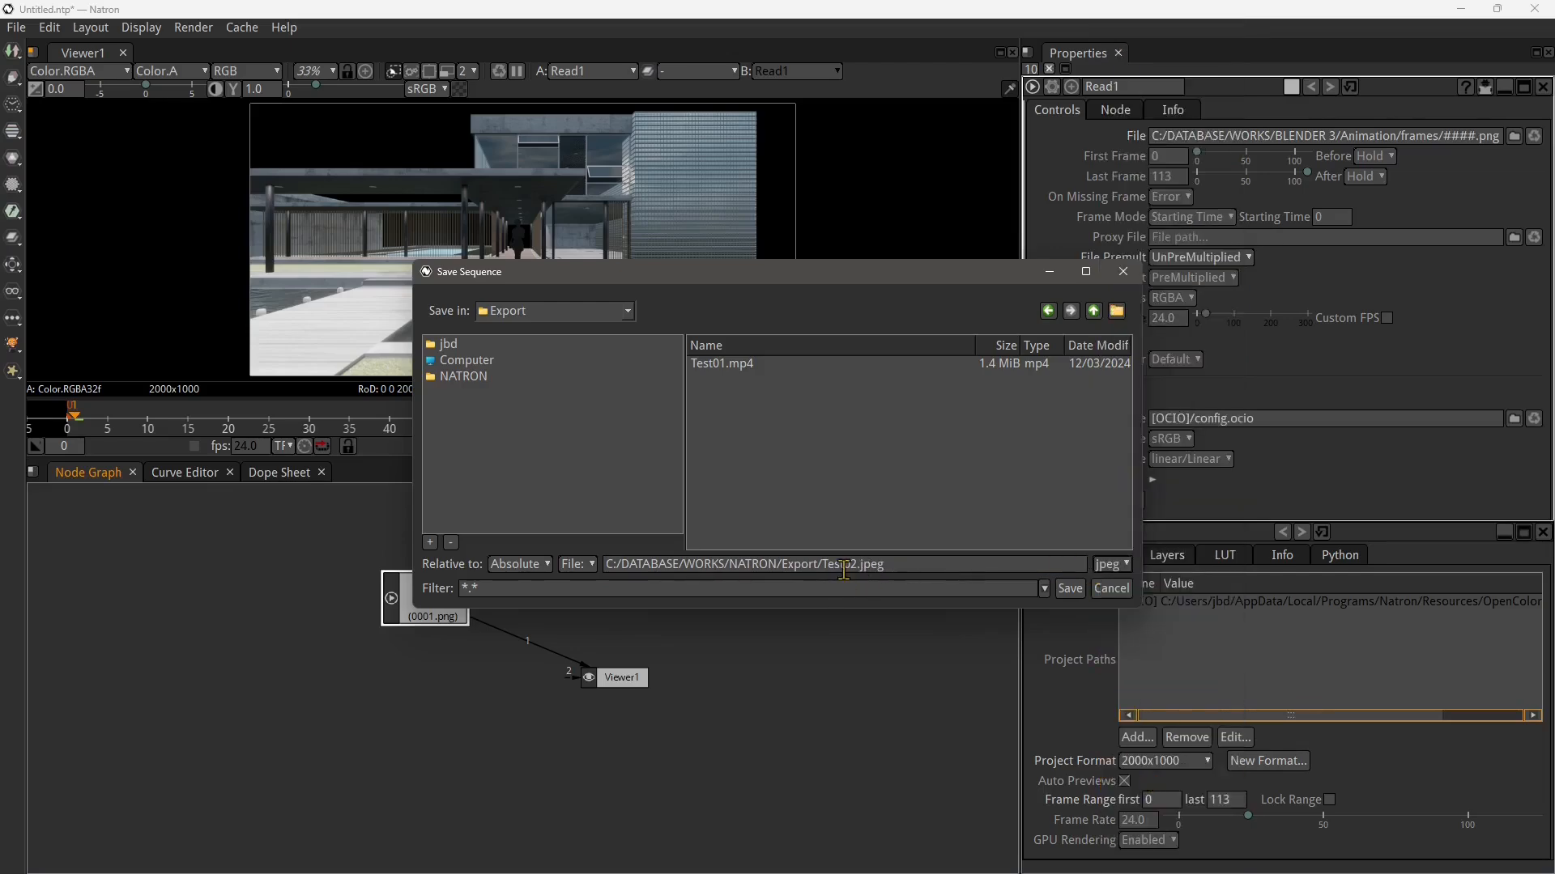
left_click(1069, 589)
Arrange the Read1, Write1 and Viewer1 nodes in the node graph and select Write1
left_click_drag(530, 678, 431, 755)
left_click(615, 680)
left_click_drag(615, 682, 640, 604)
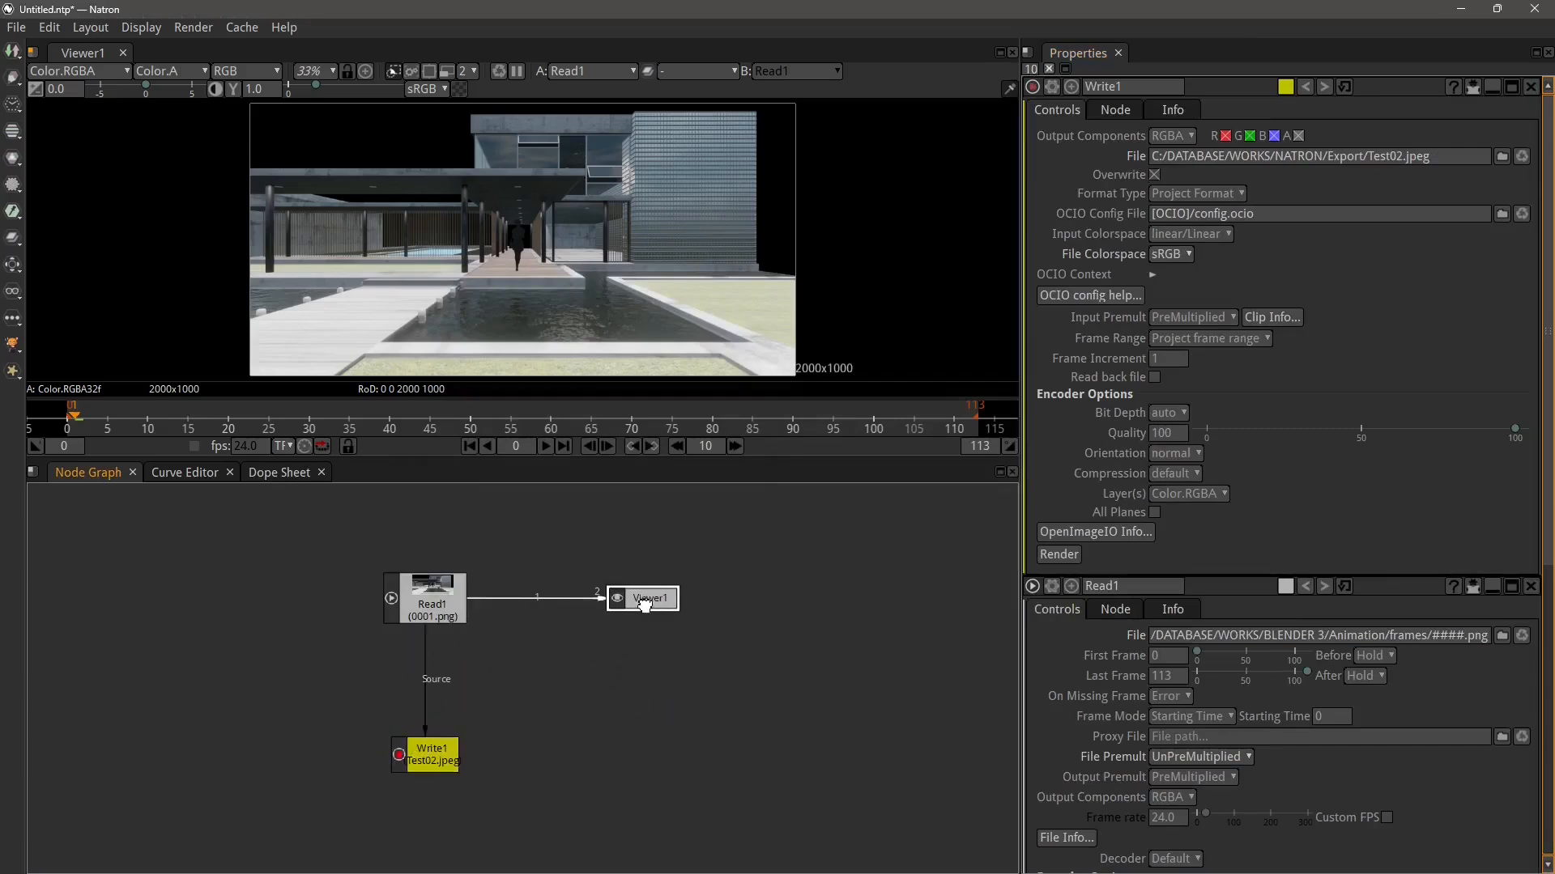
left_click_drag(449, 708, 498, 664)
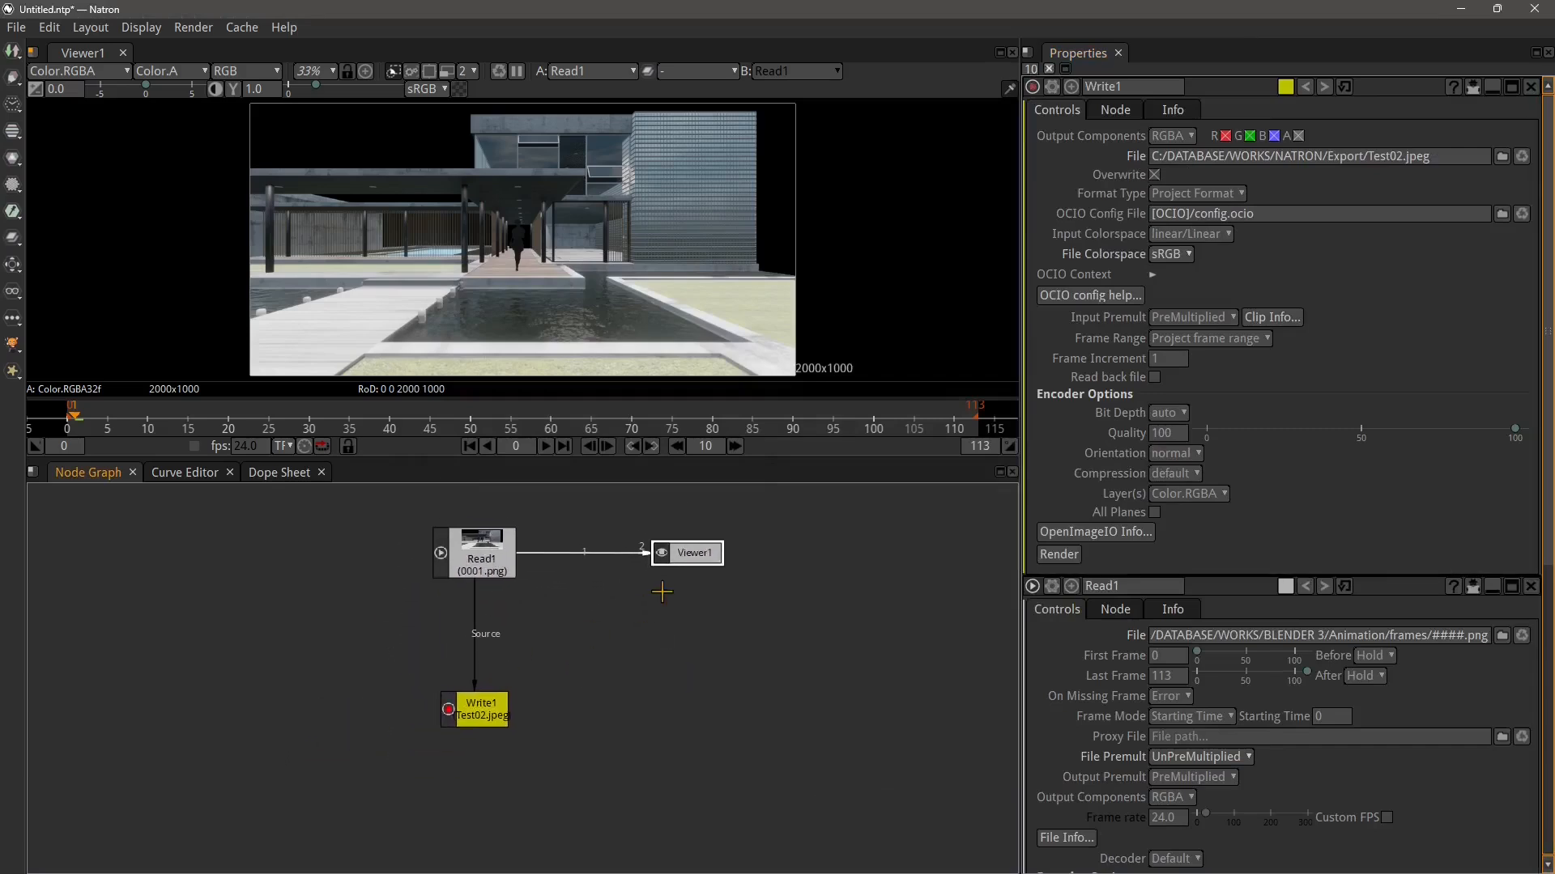
left_click(484, 720)
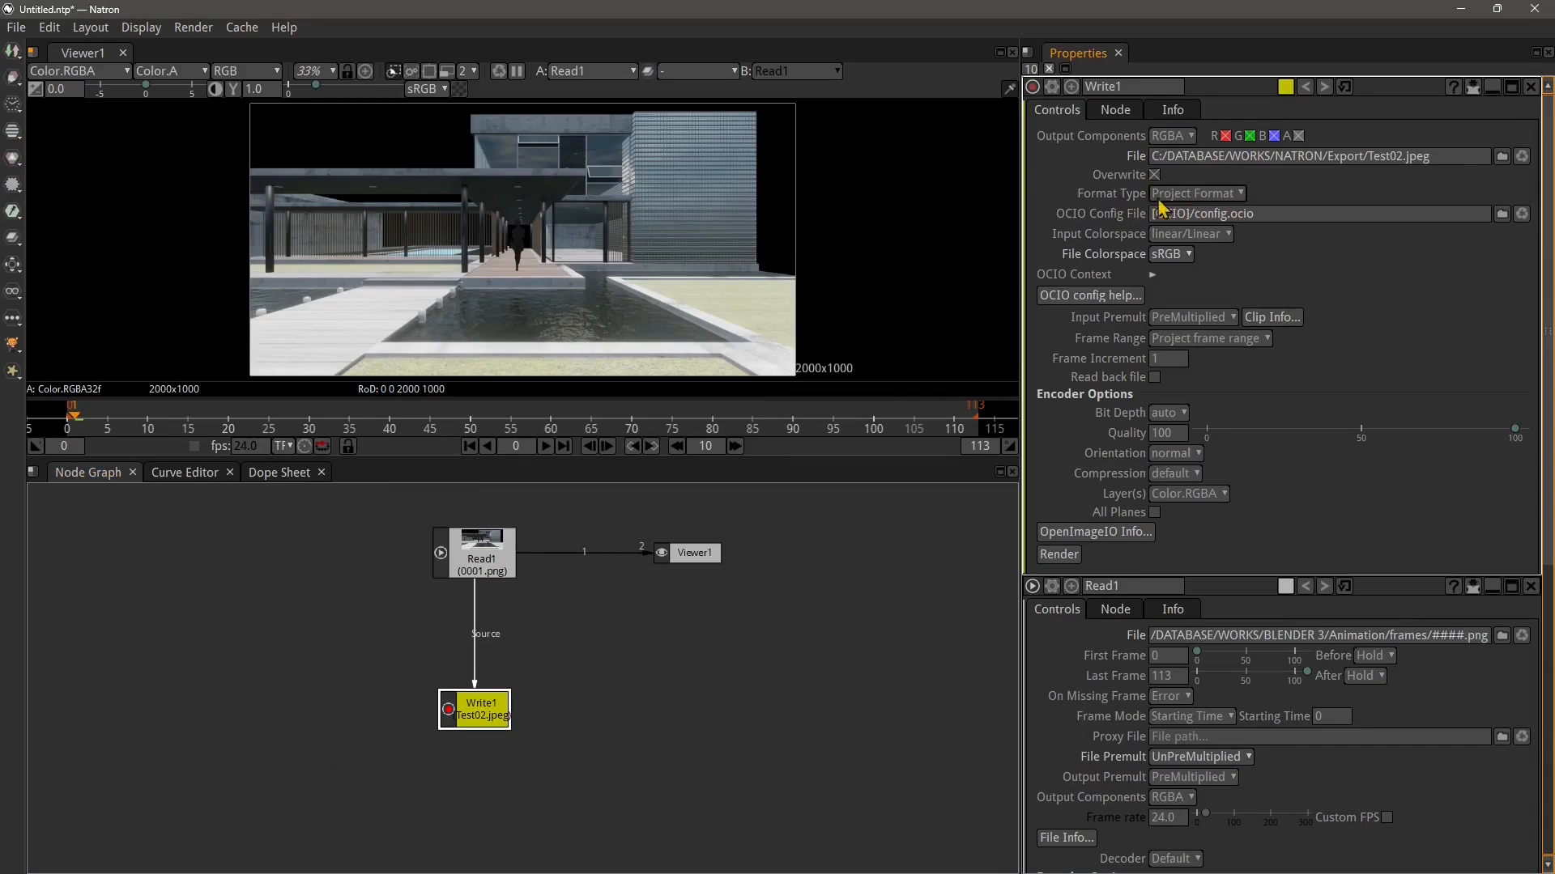
Set Write1's format type to Fixed Format with the HD_720 1280x720 format
left_click(1201, 195)
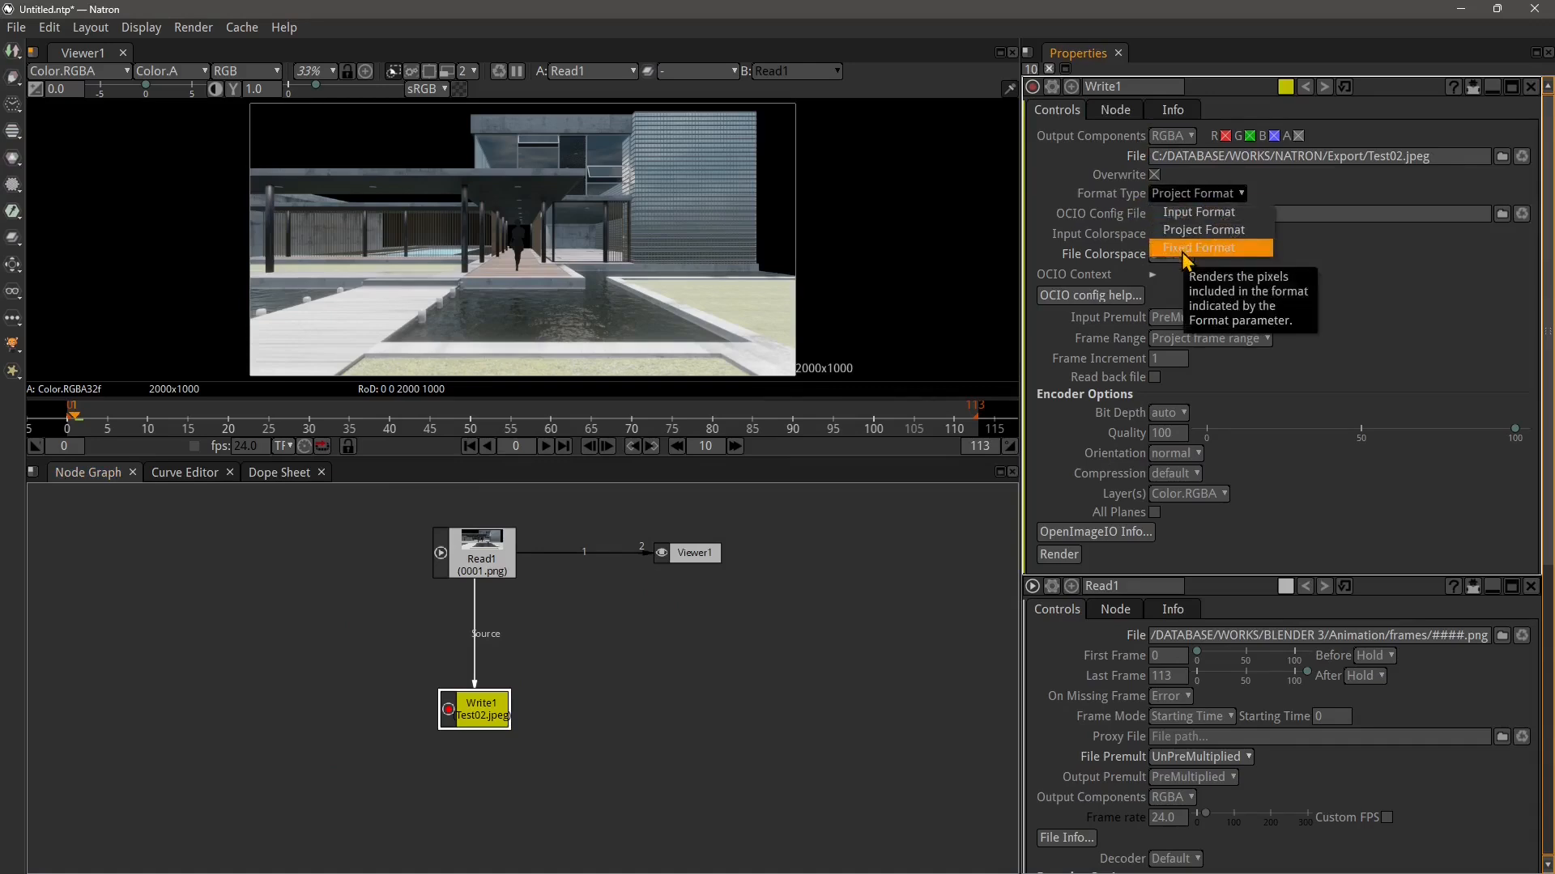
left_click(1202, 211)
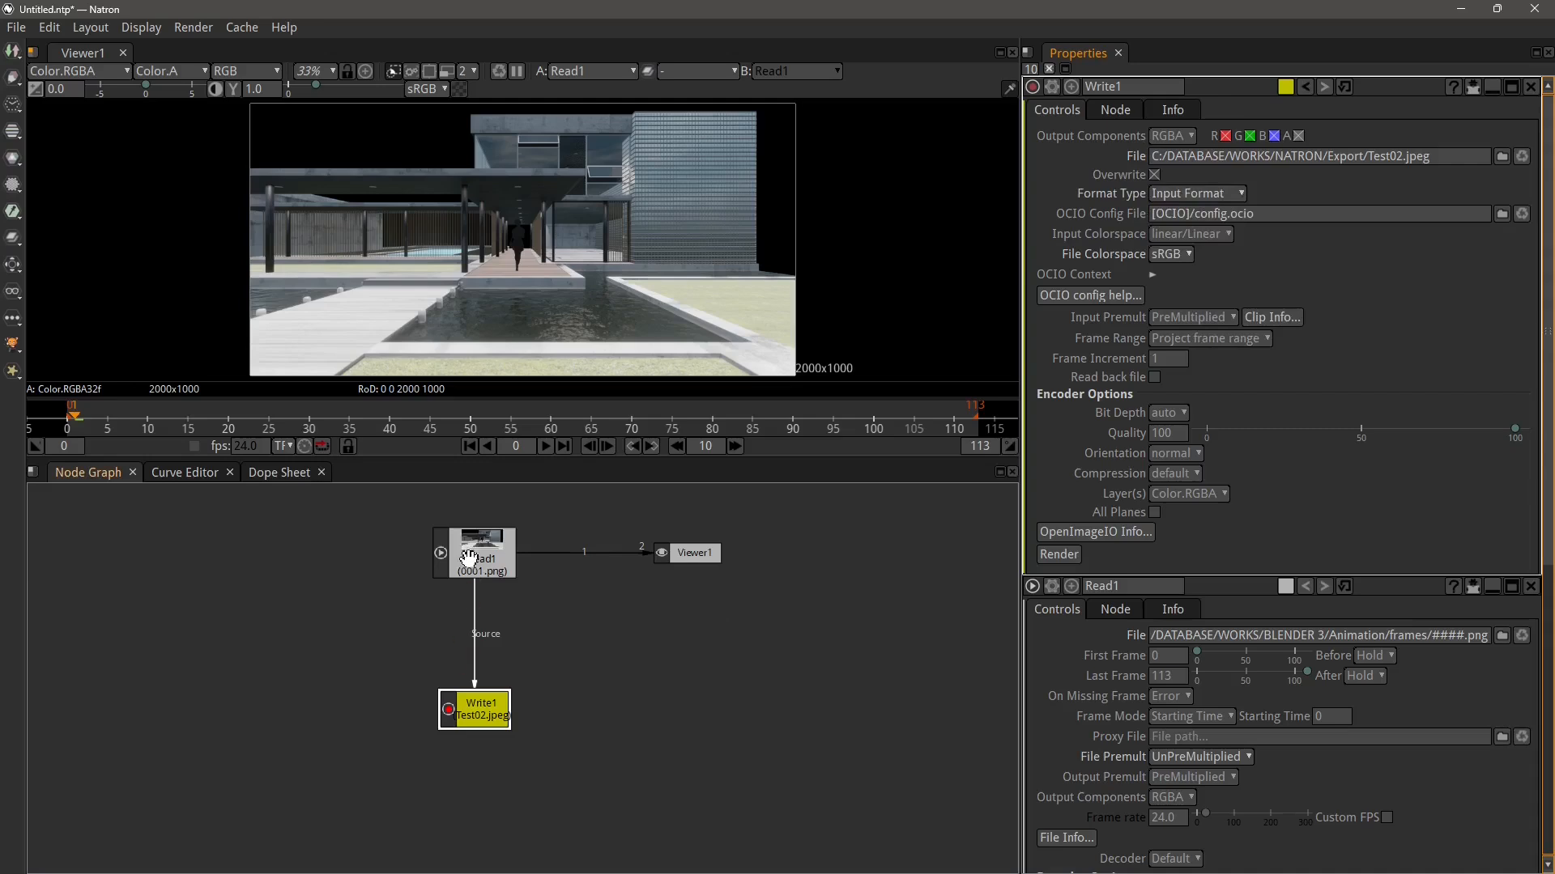
left_click(1207, 192)
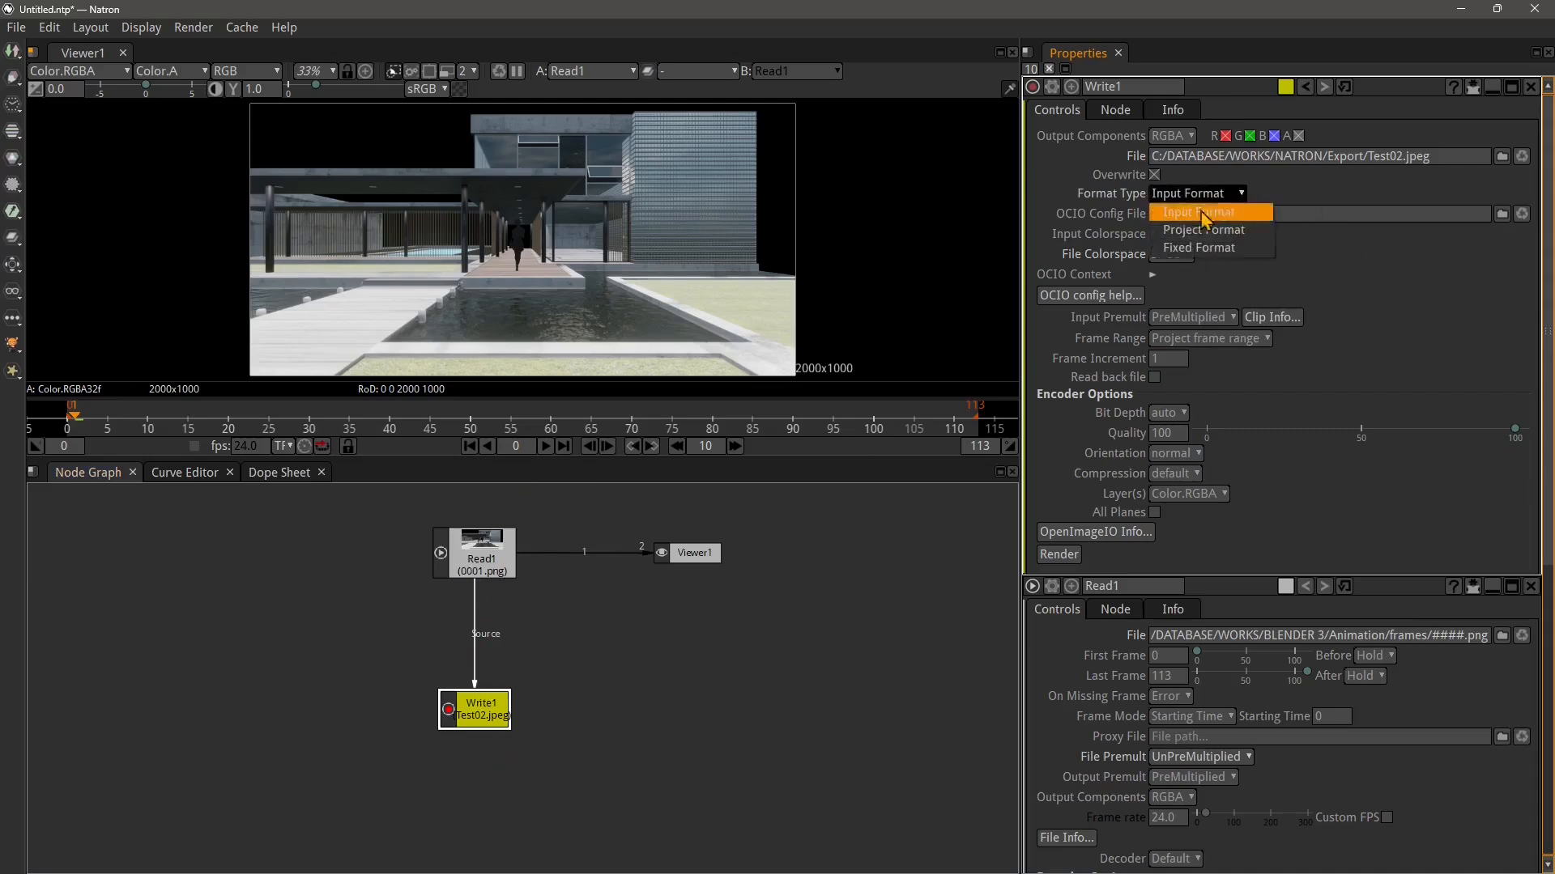
left_click(1187, 246)
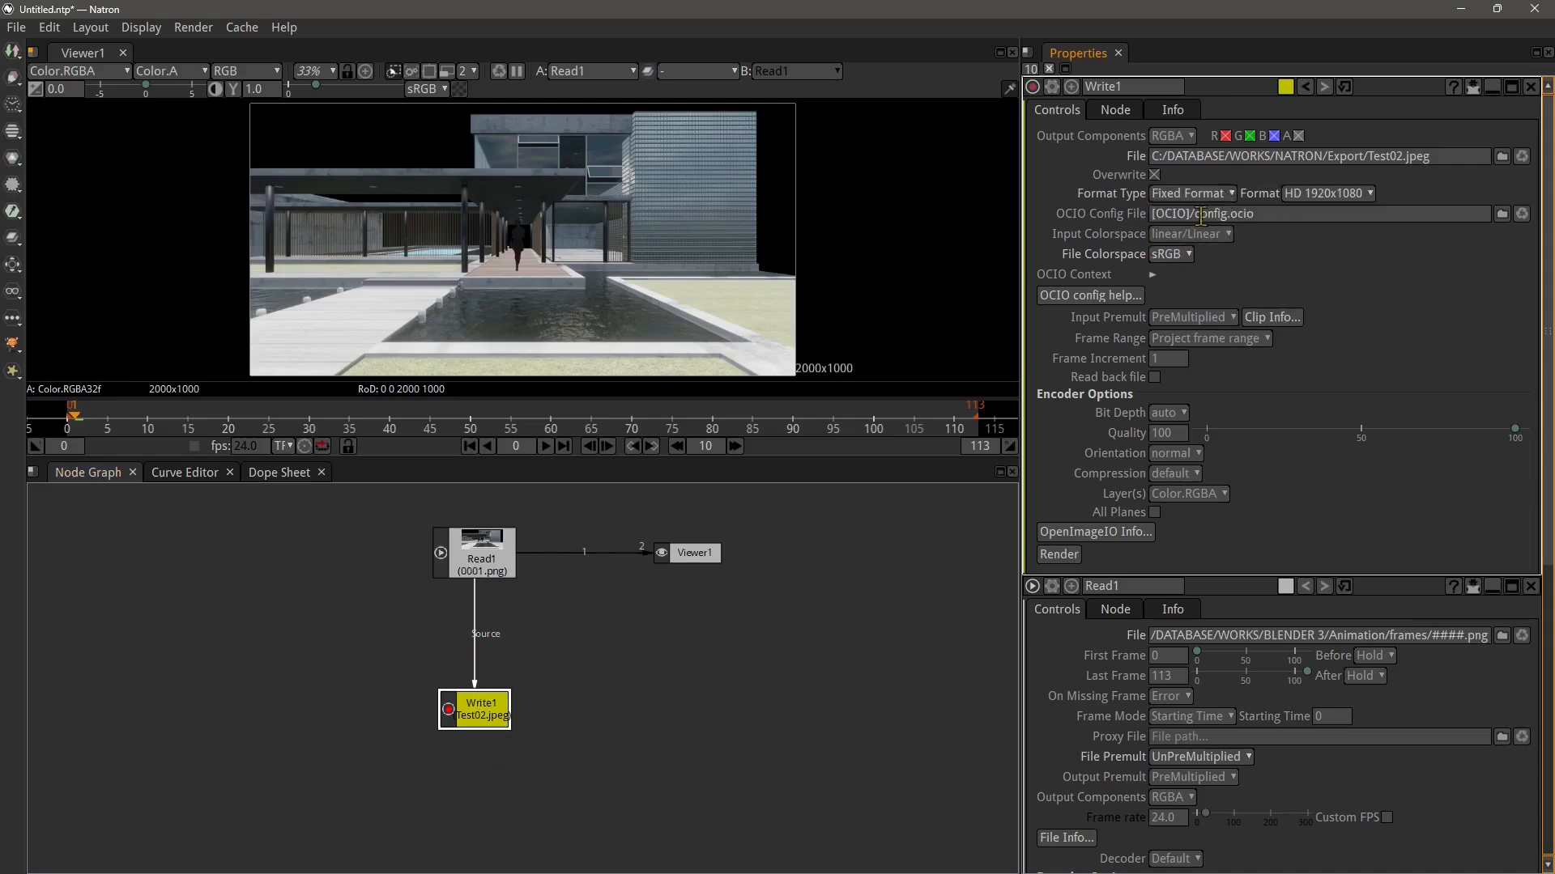
left_click(1305, 197)
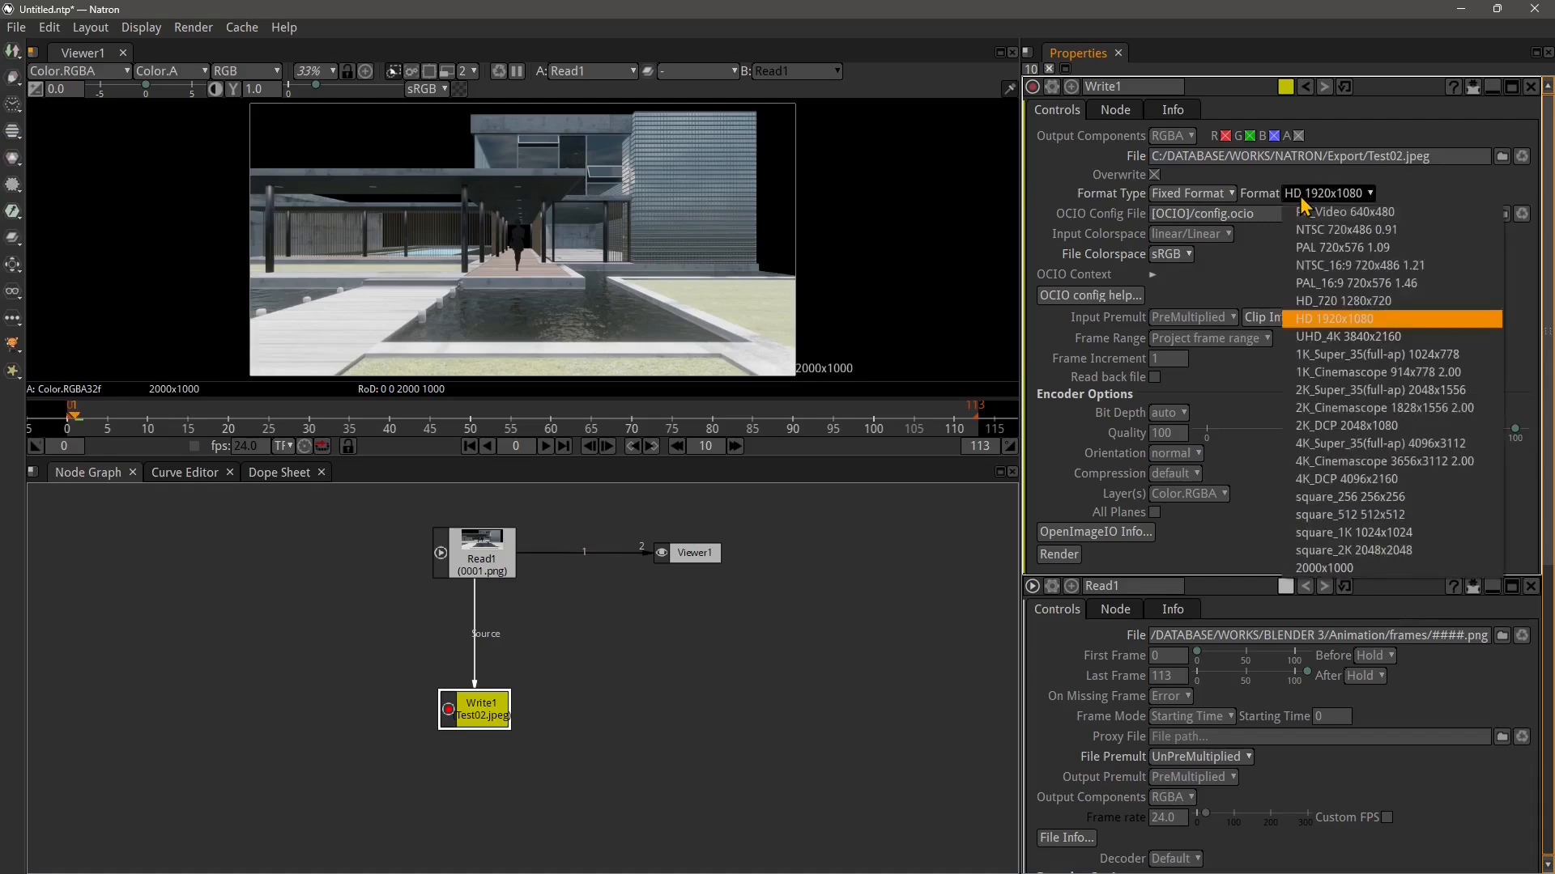
left_click(1336, 301)
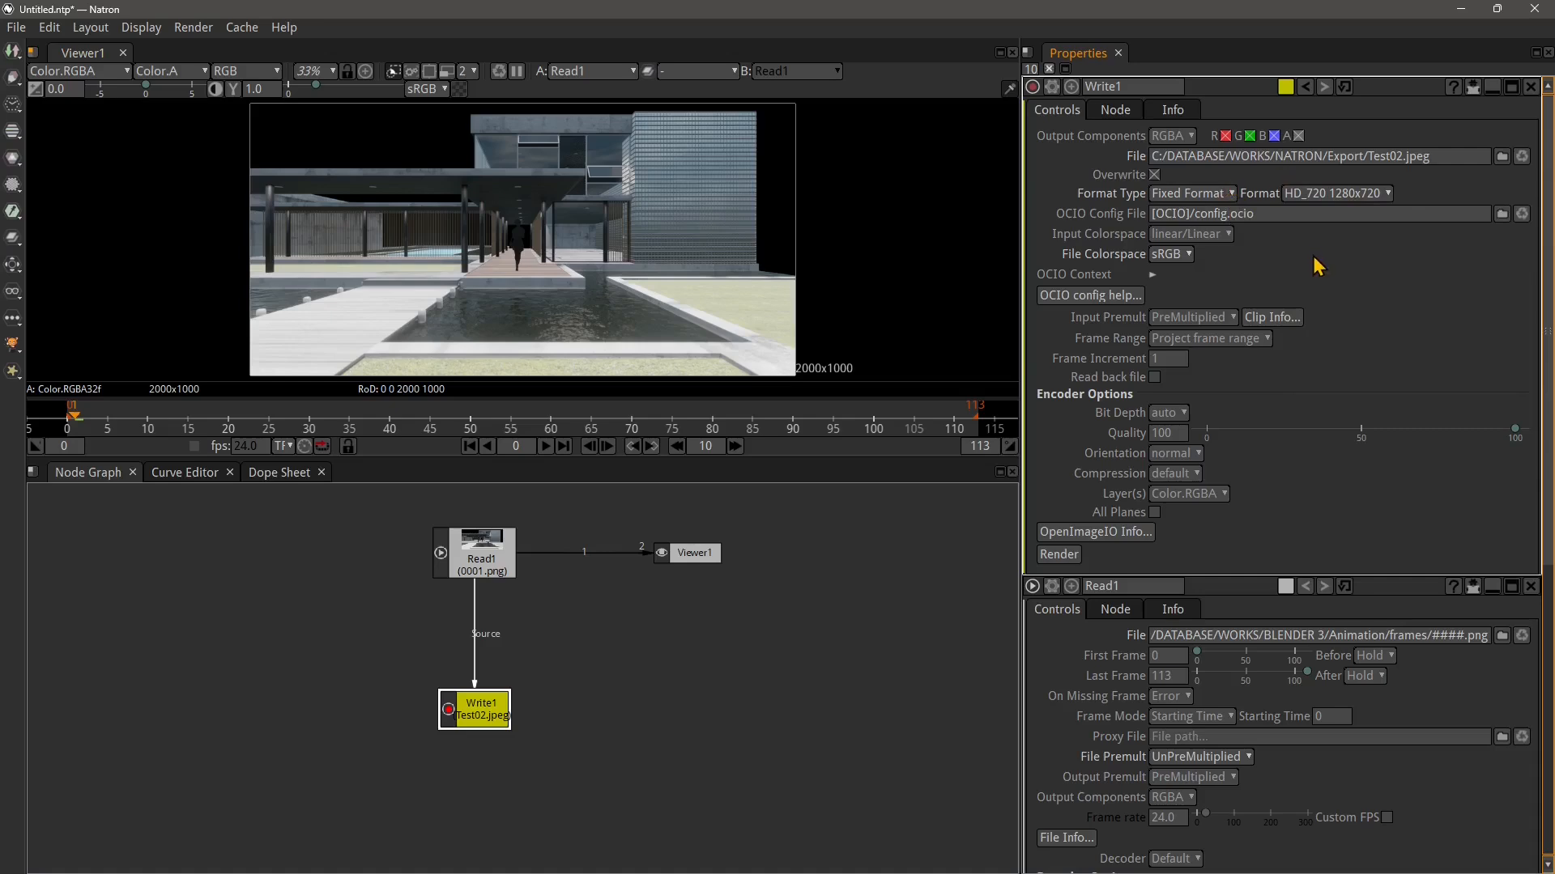
From Write1's file browser, create a new folder named frames inside the Export folder and open it
left_click(468, 571)
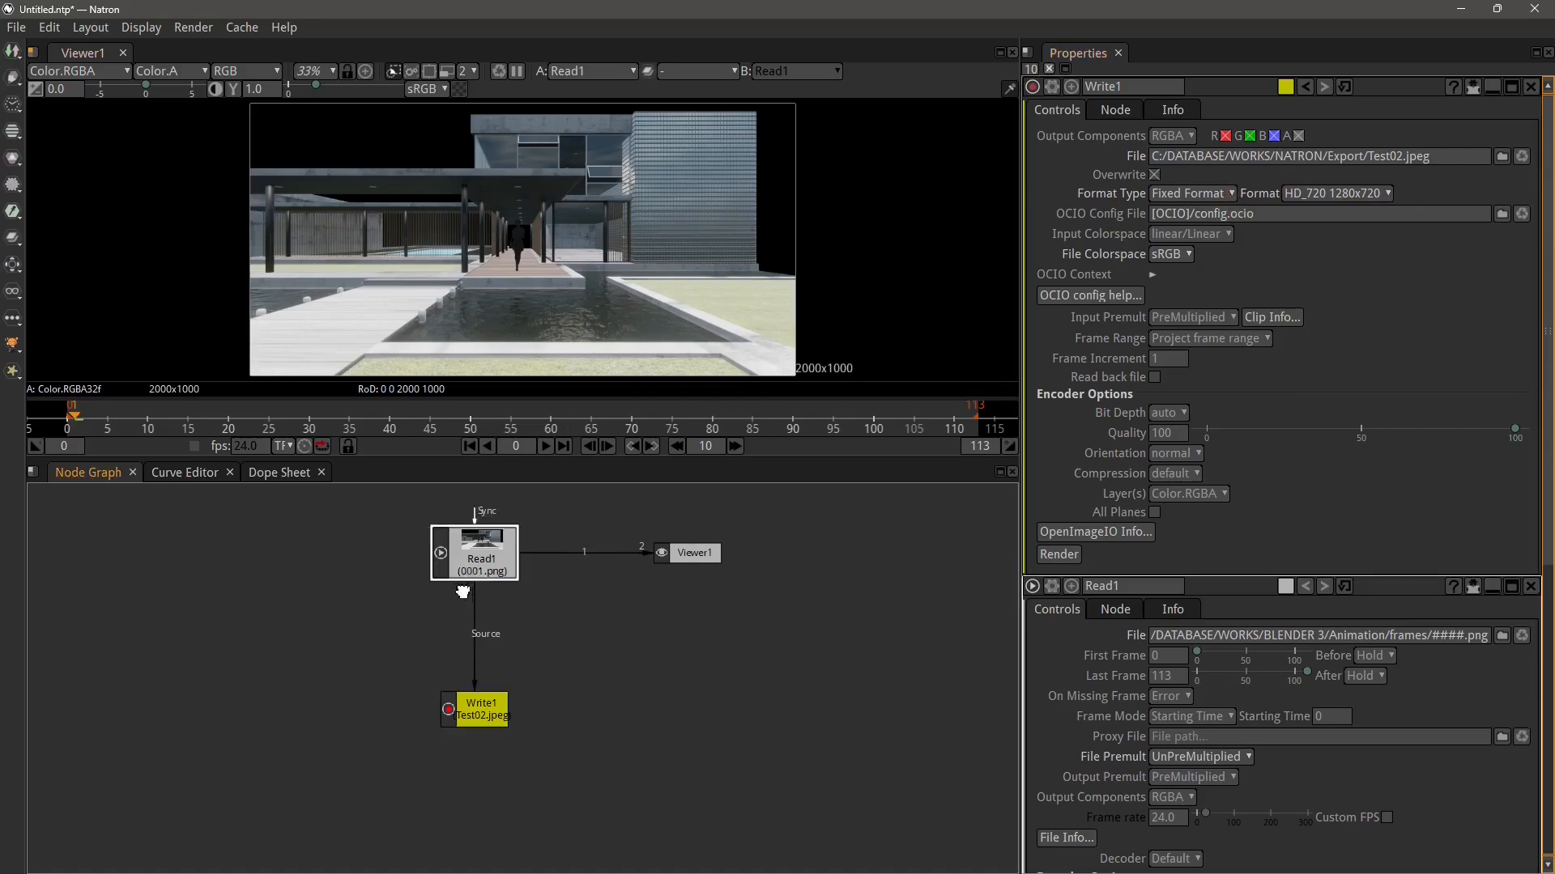
left_click(483, 712)
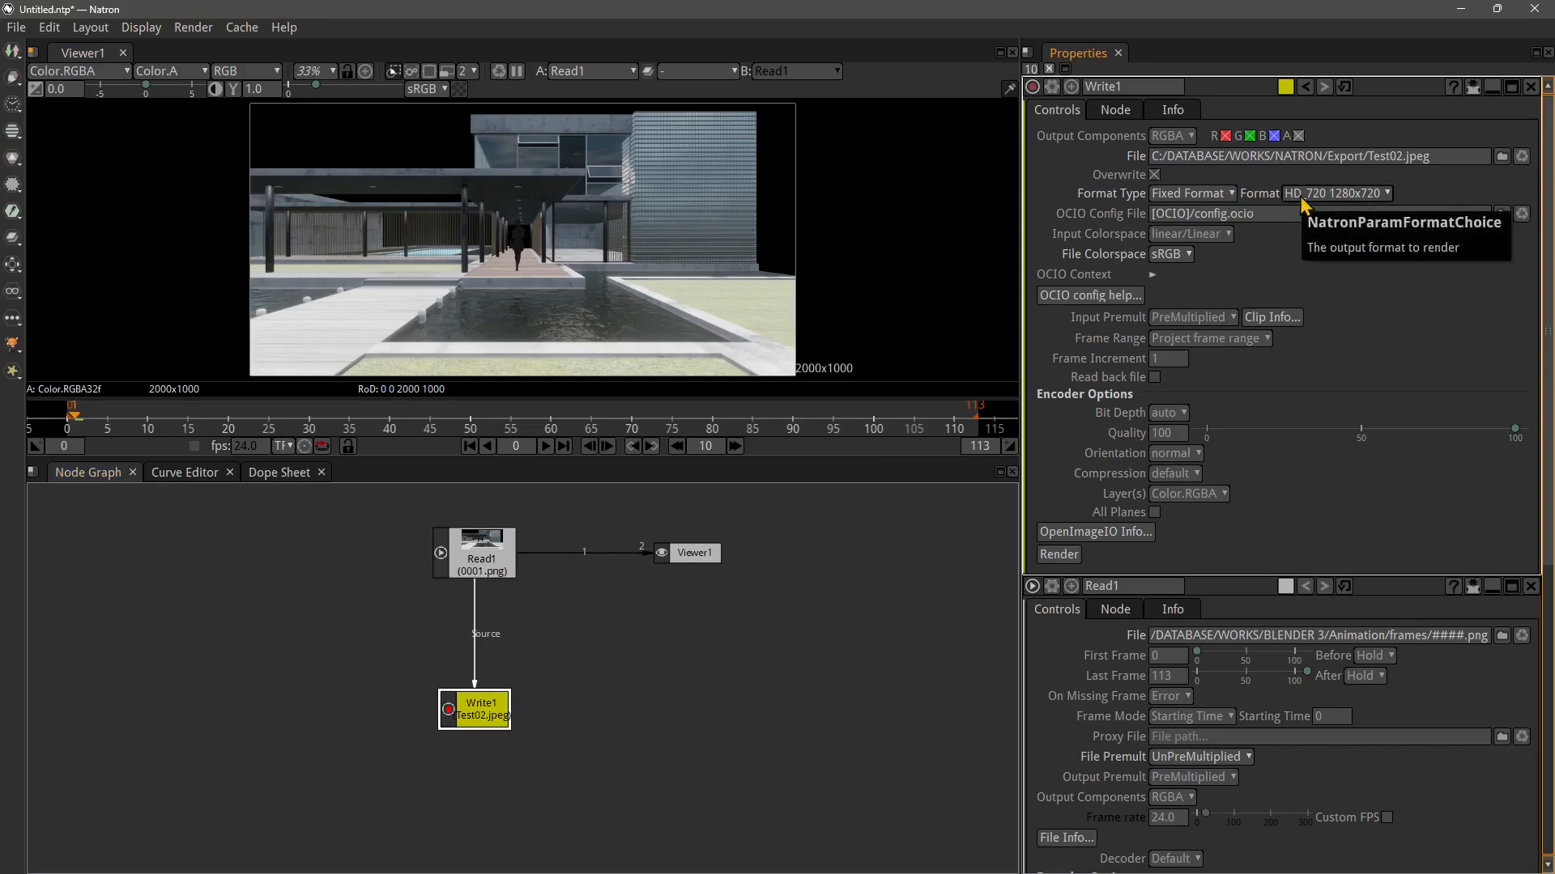
left_click(1502, 156)
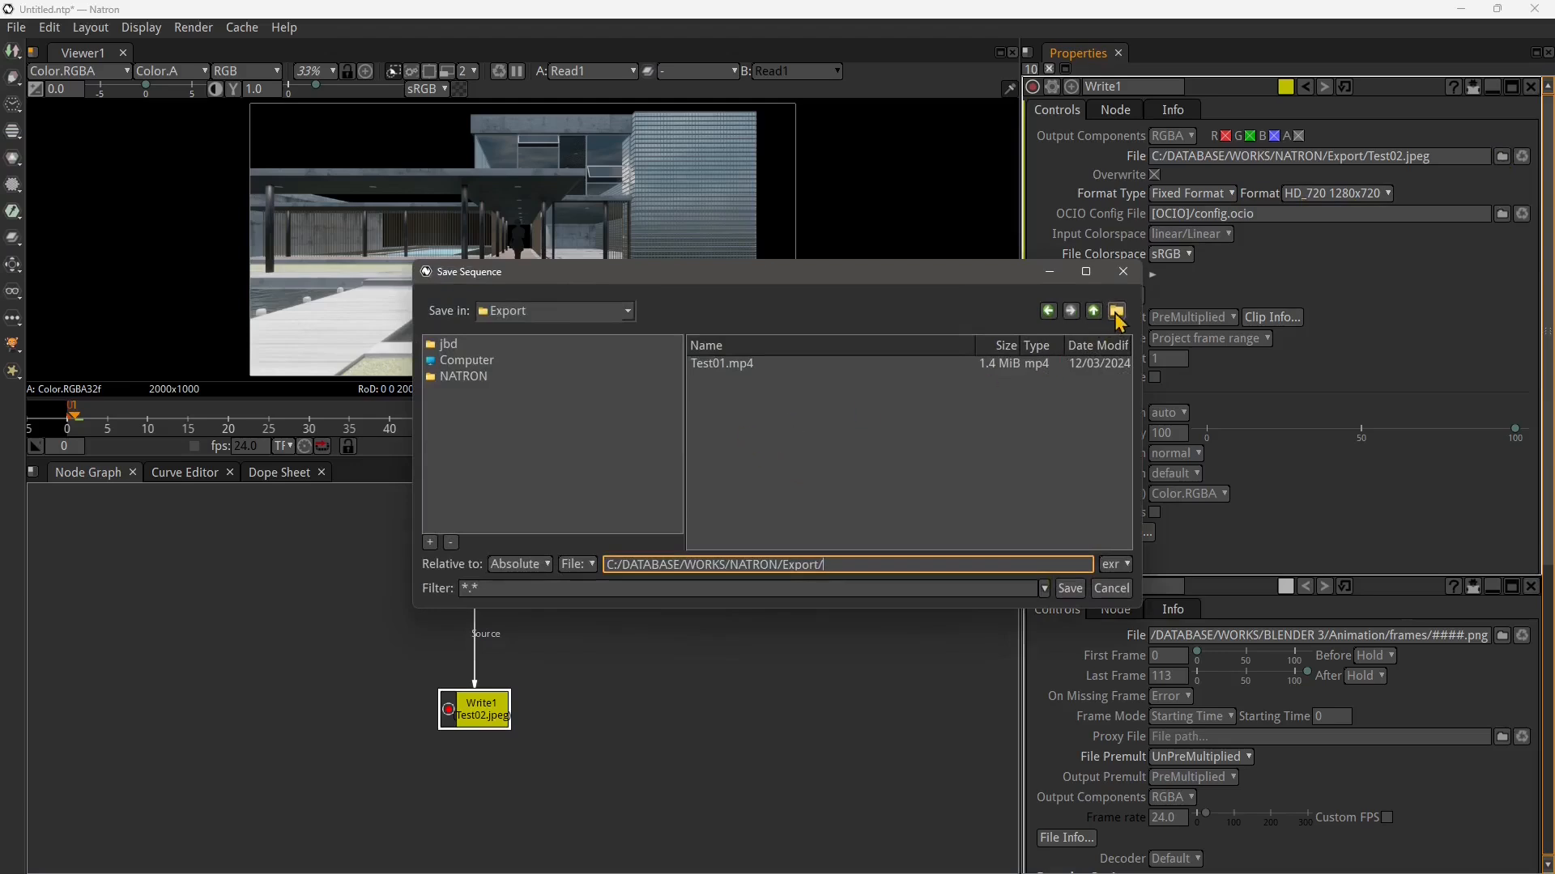
left_click(1113, 315)
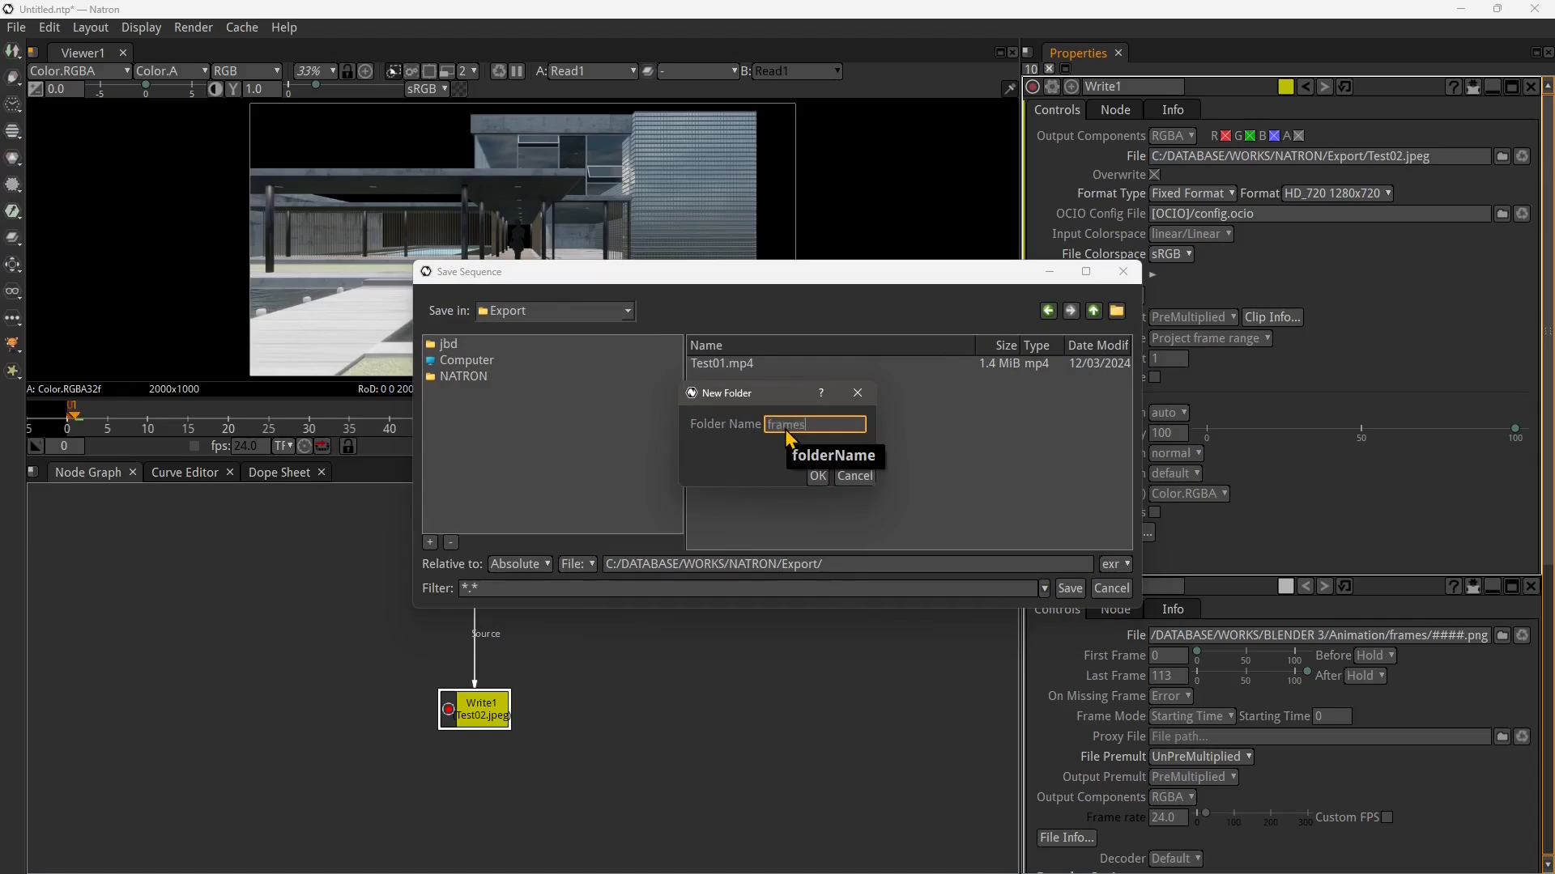
key("Return")
left_click(729, 370)
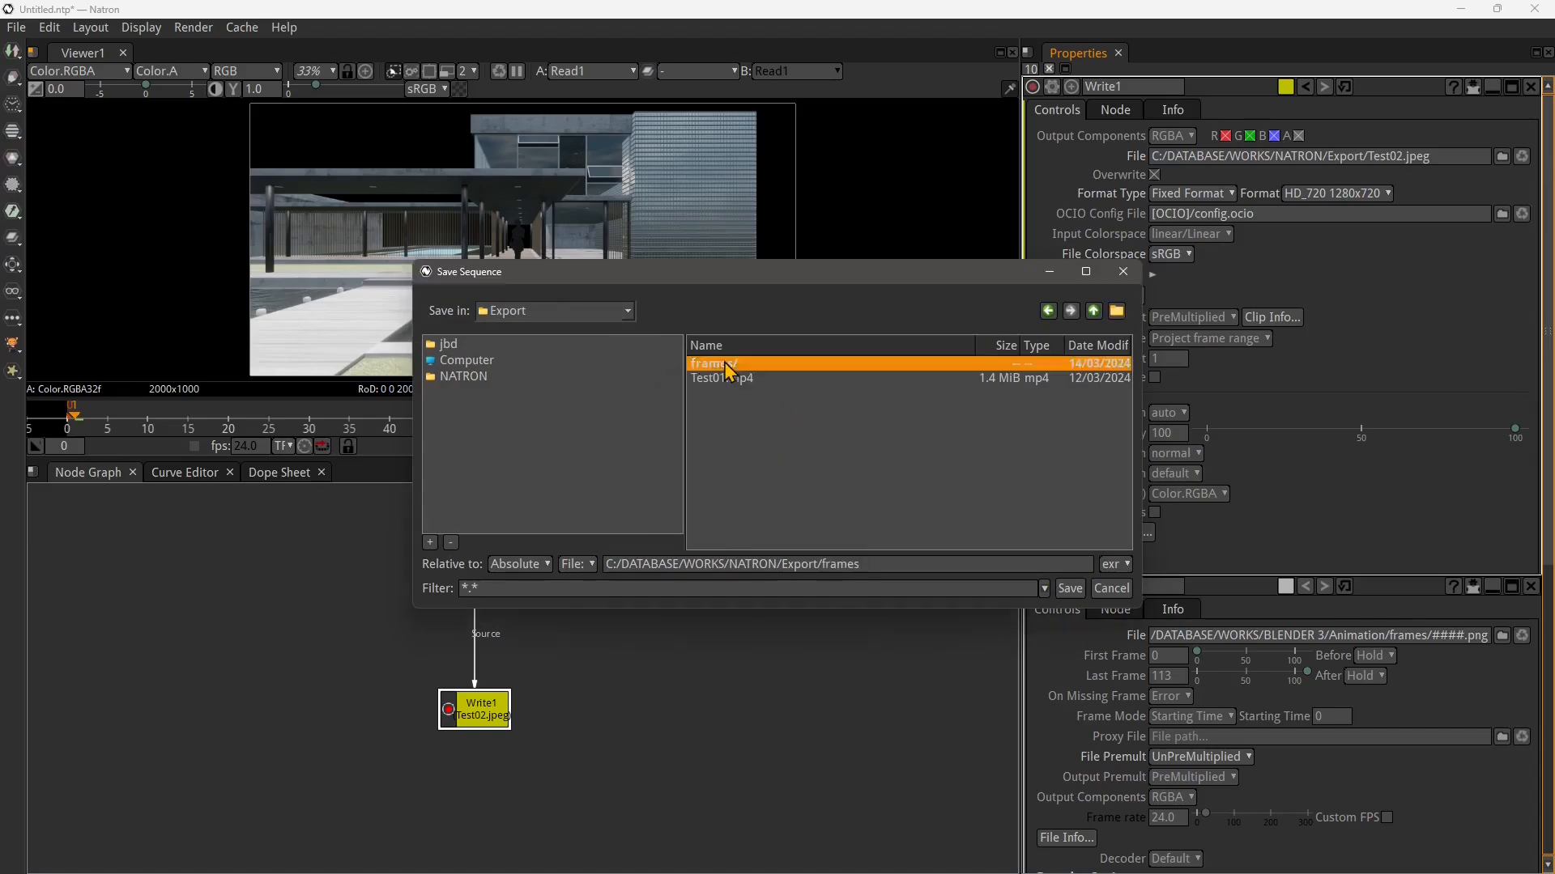
double_click(729, 370)
Set Write1's output file name to test02 with the png extension and save
left_click(884, 565)
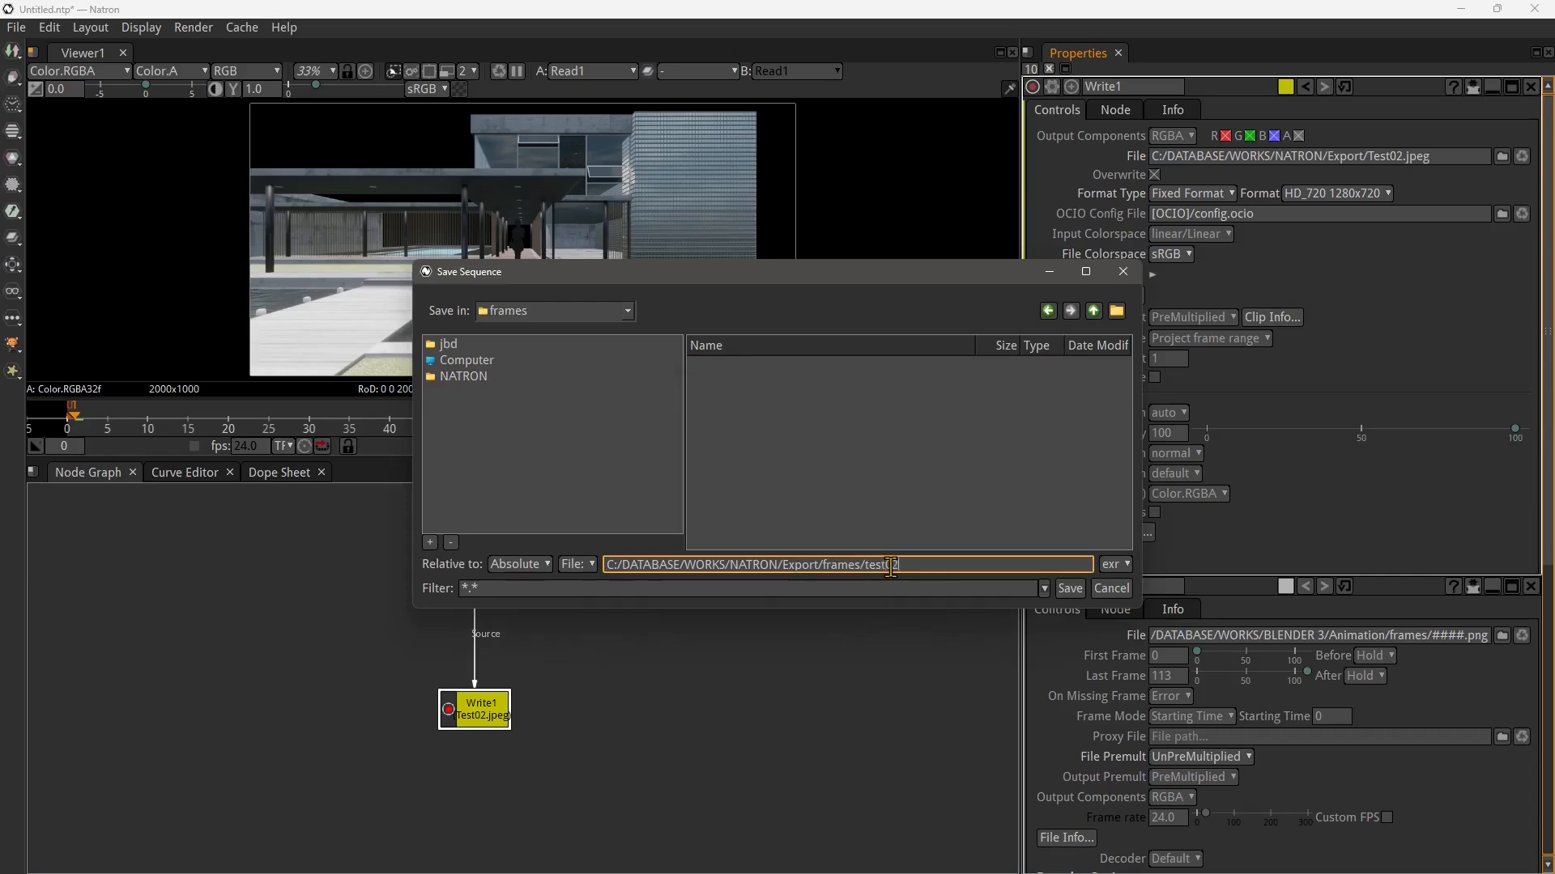
type("test02")
left_click(1121, 566)
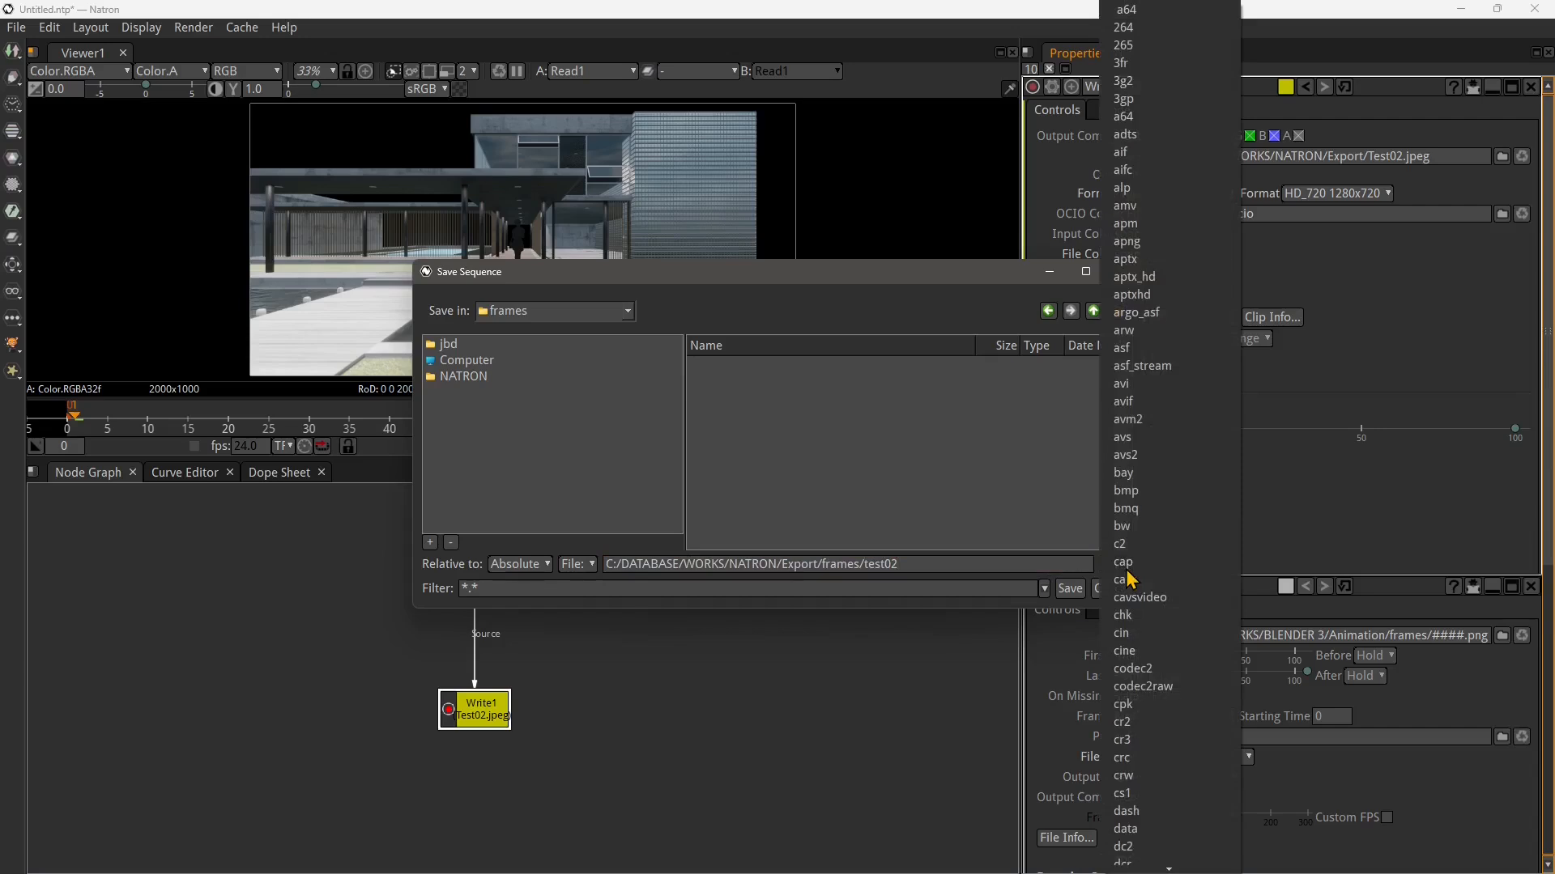
scroll(1174, 713, "down", 10)
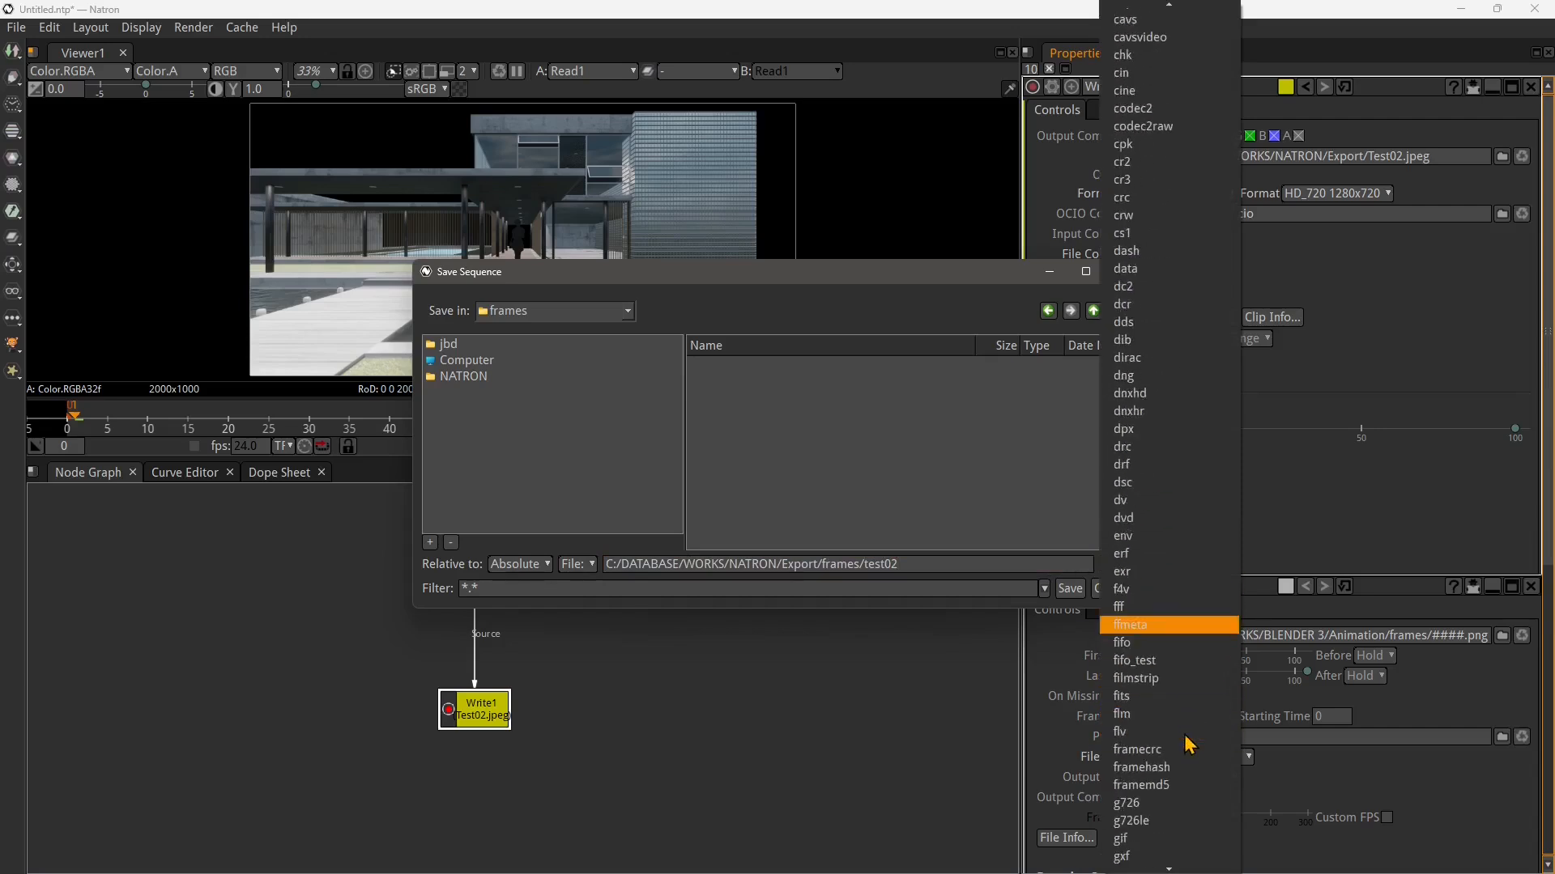
scroll(1174, 737, "down", 4)
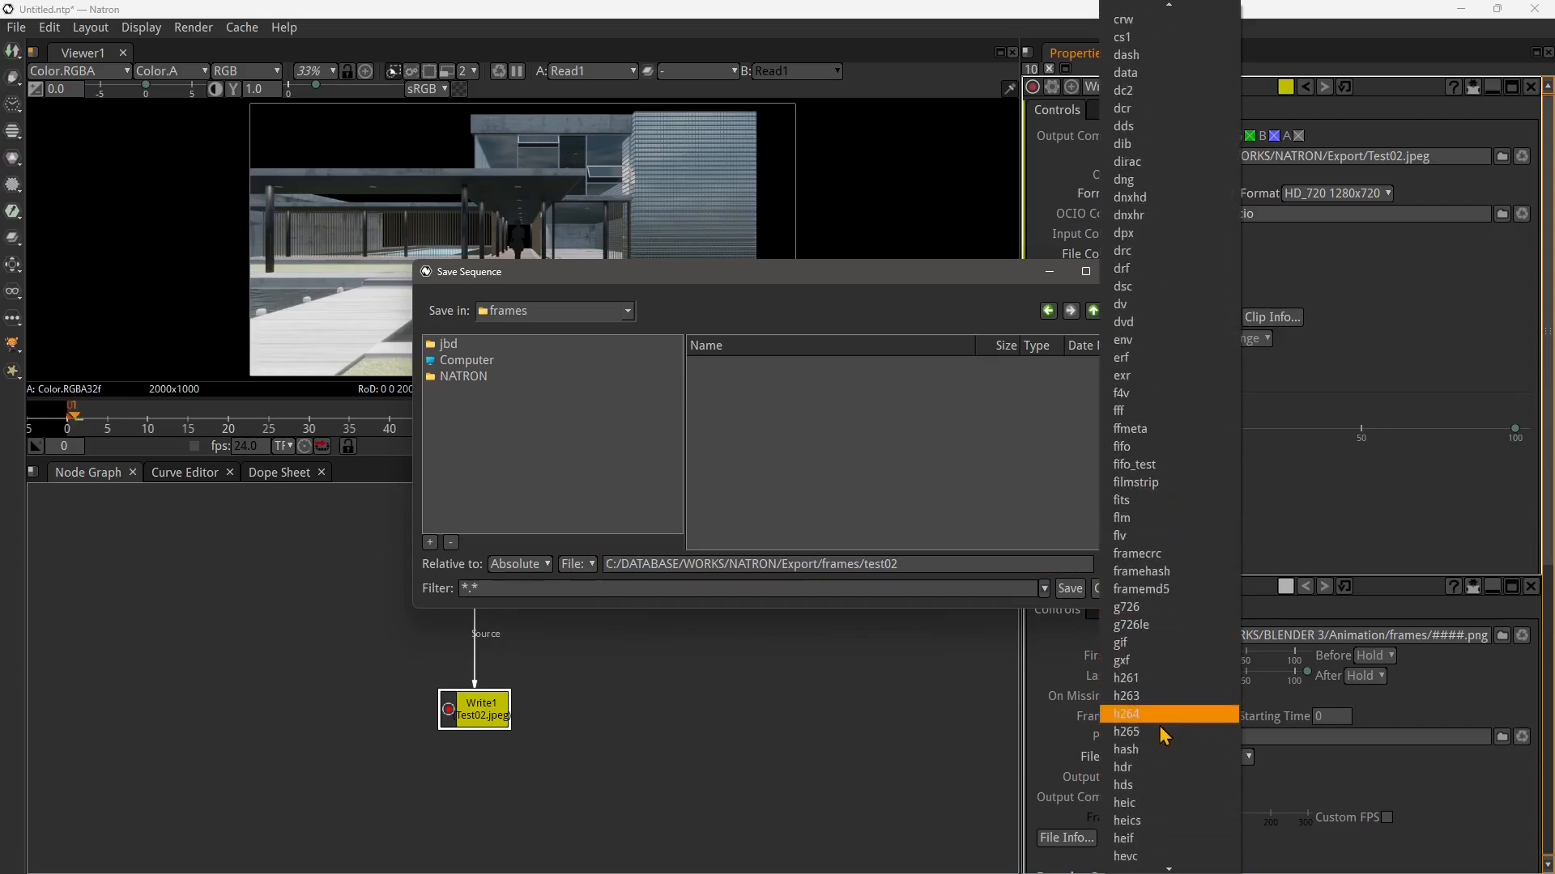
scroll(1166, 737, "down", 12)
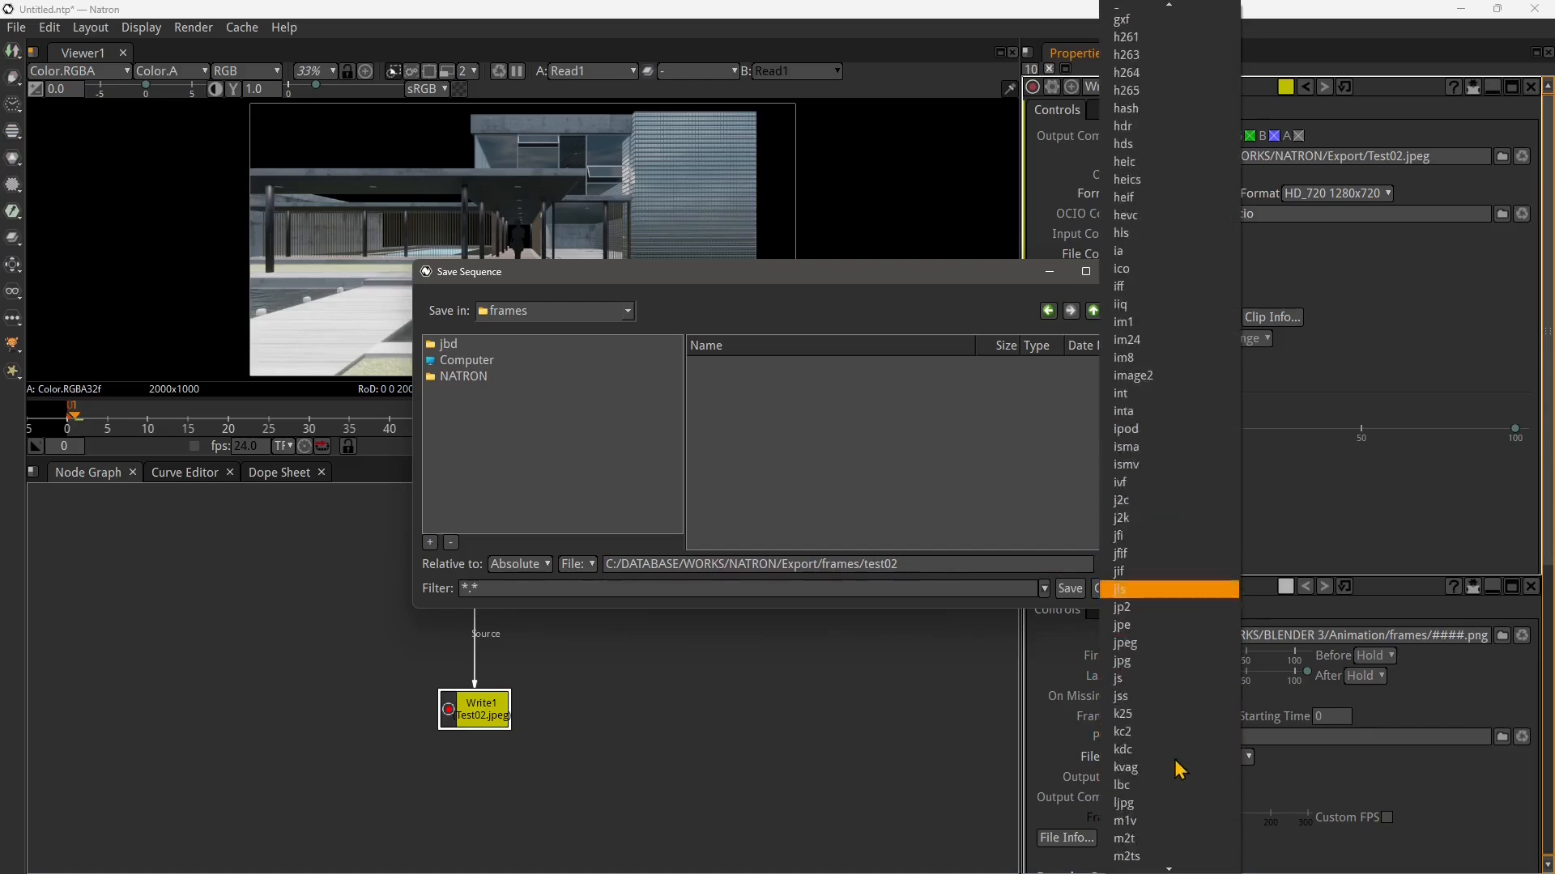
scroll(1180, 773, "down", 13)
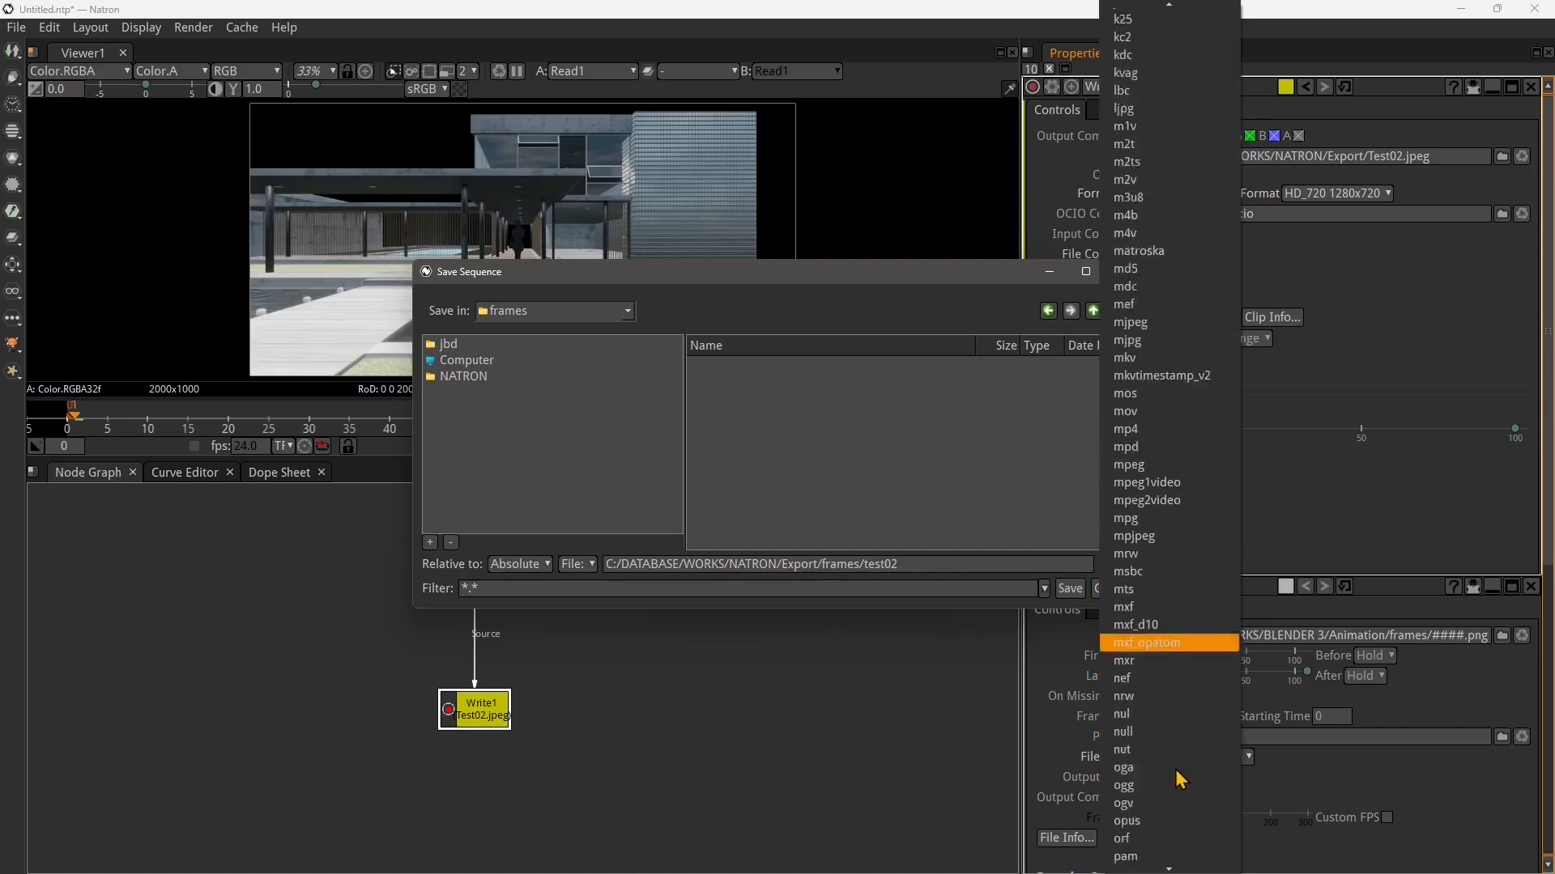
scroll(1180, 779, "down", 1)
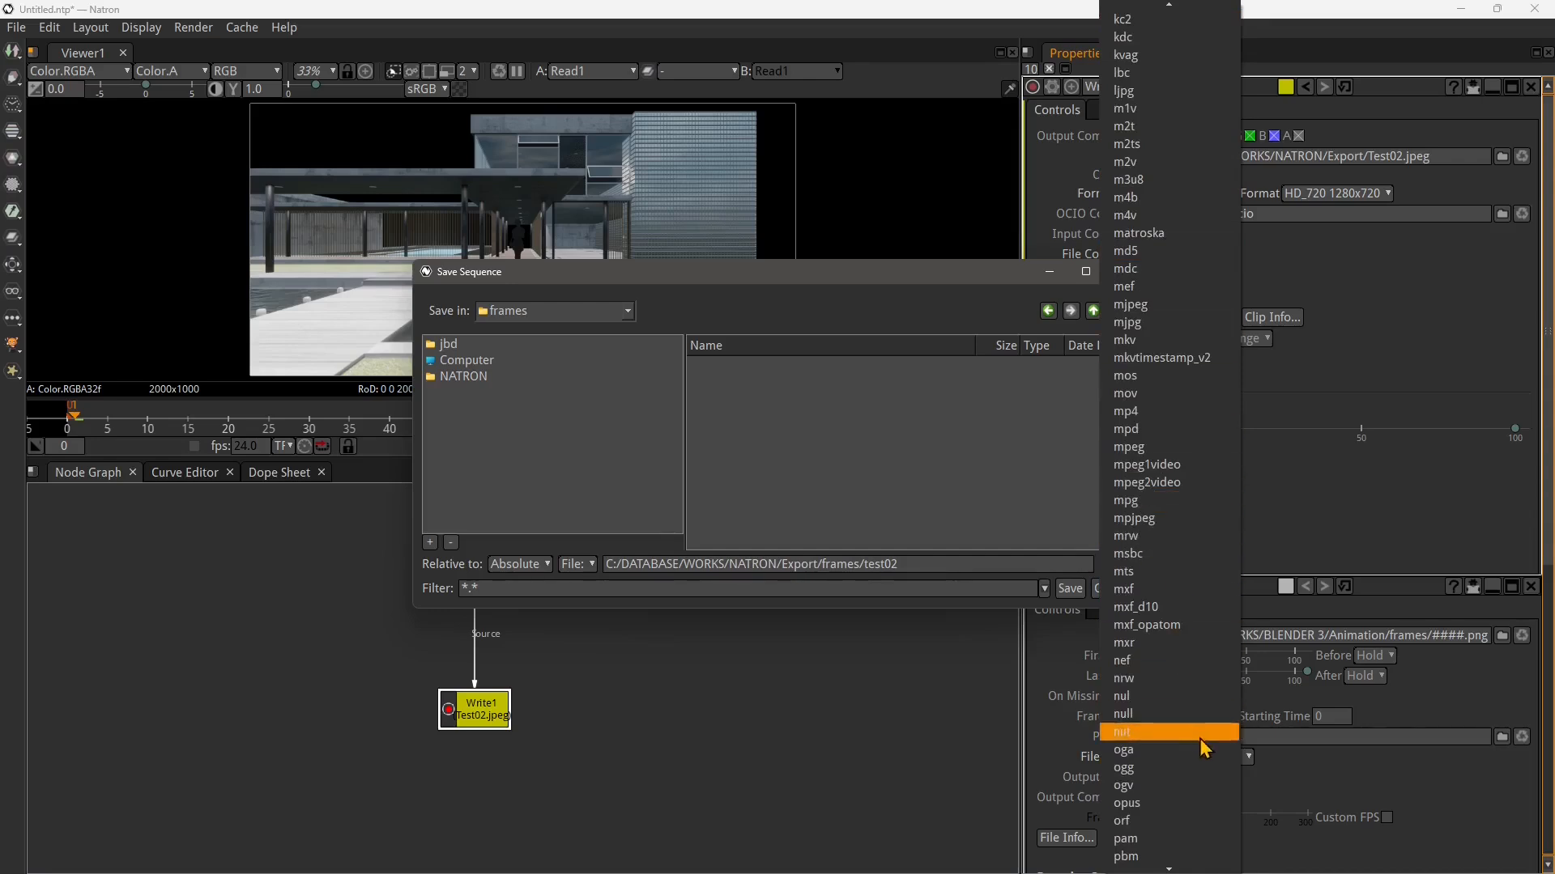
scroll(1148, 789, "down", 3)
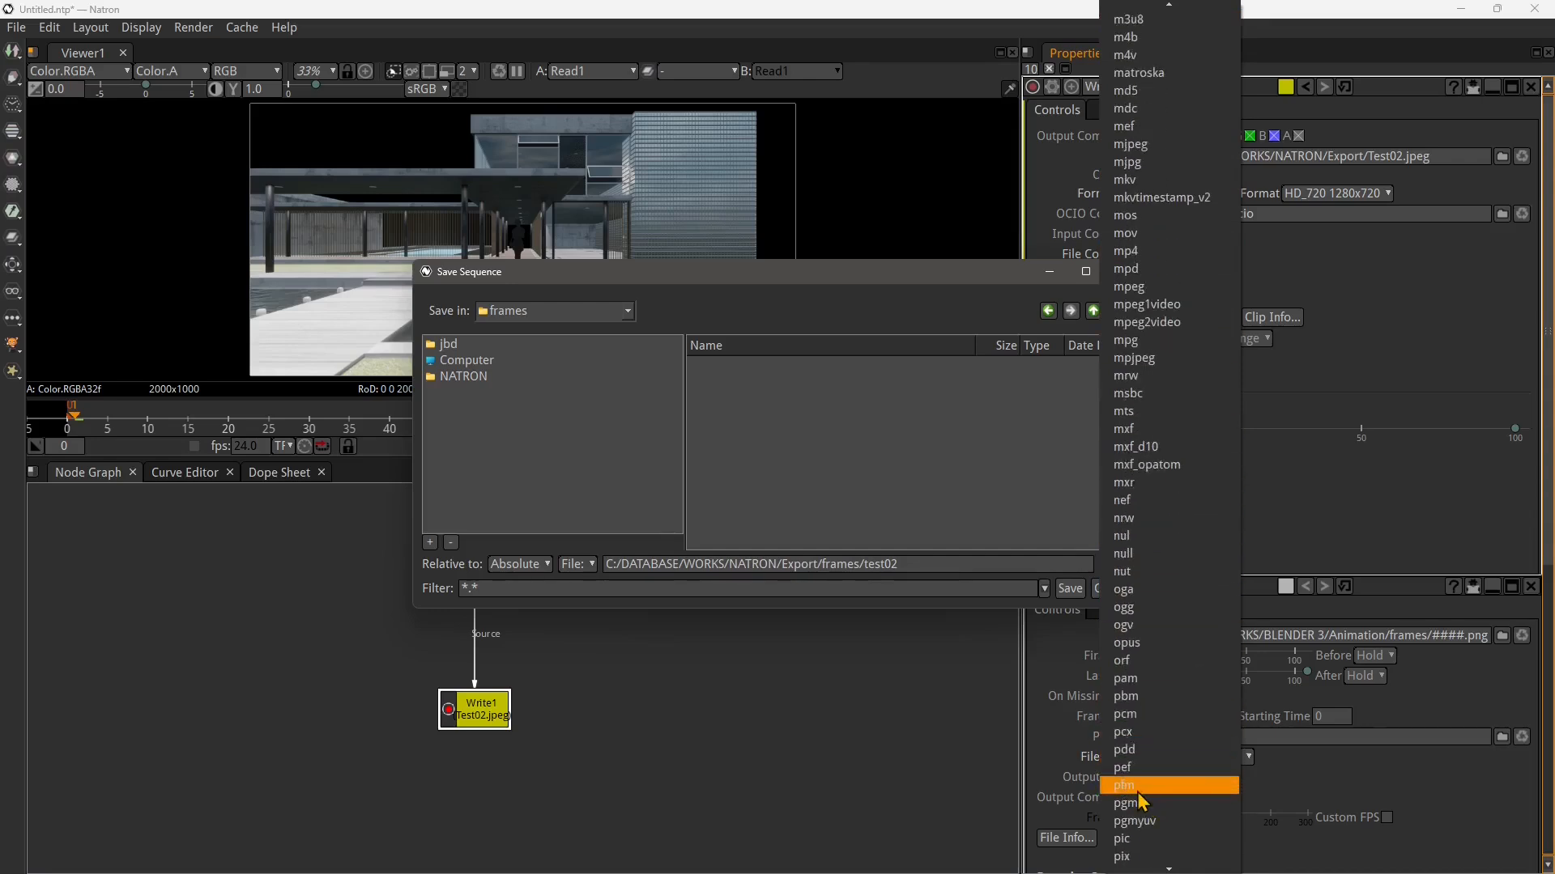
scroll(1145, 790, "down", 2)
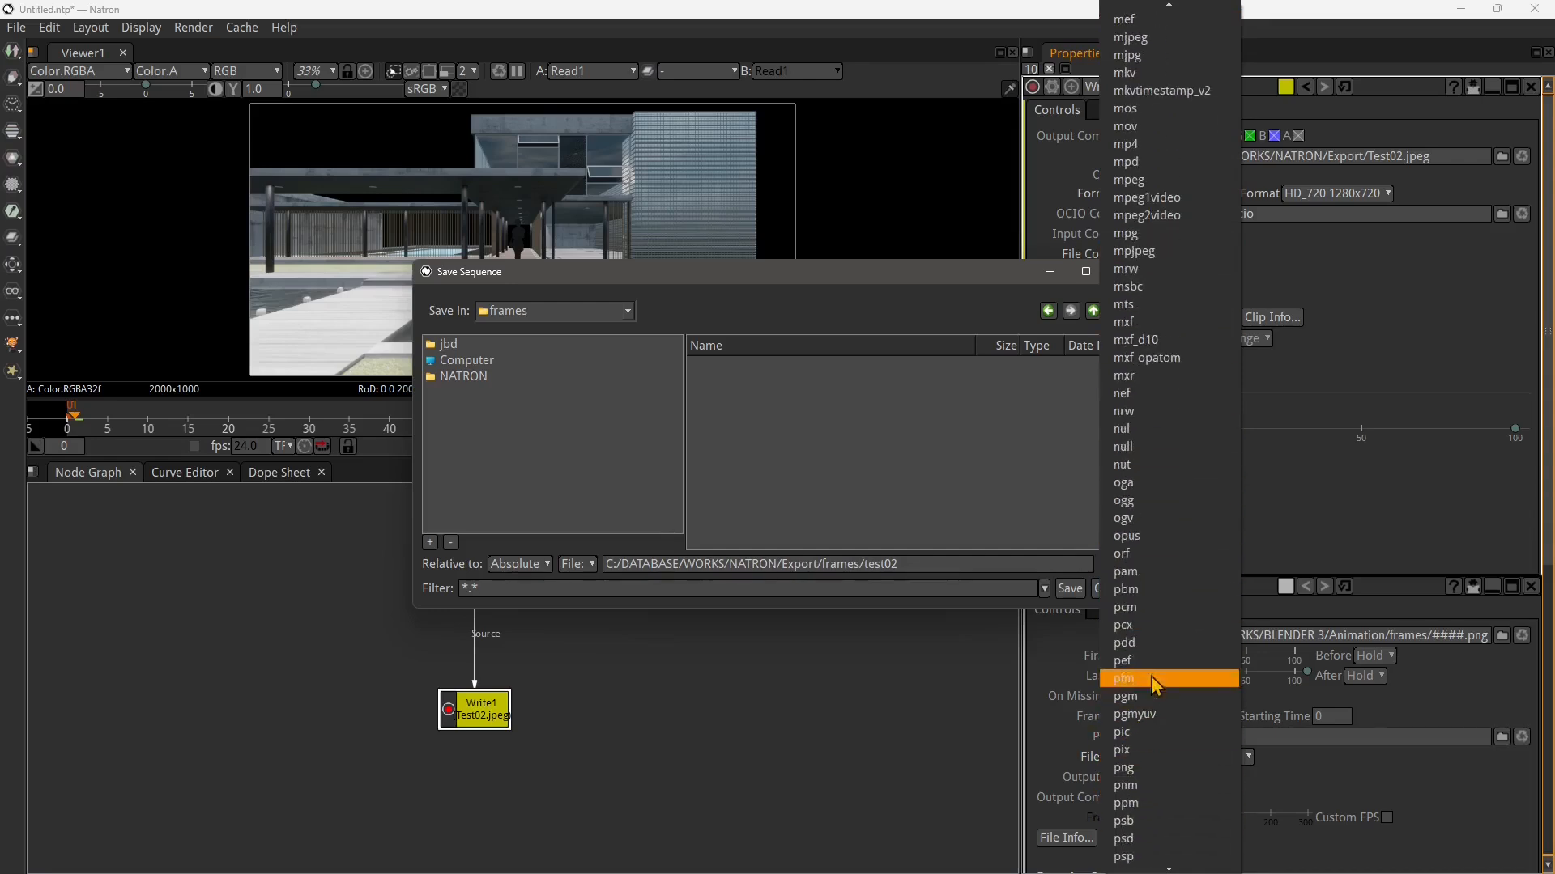
left_click(1143, 769)
left_click(1069, 589)
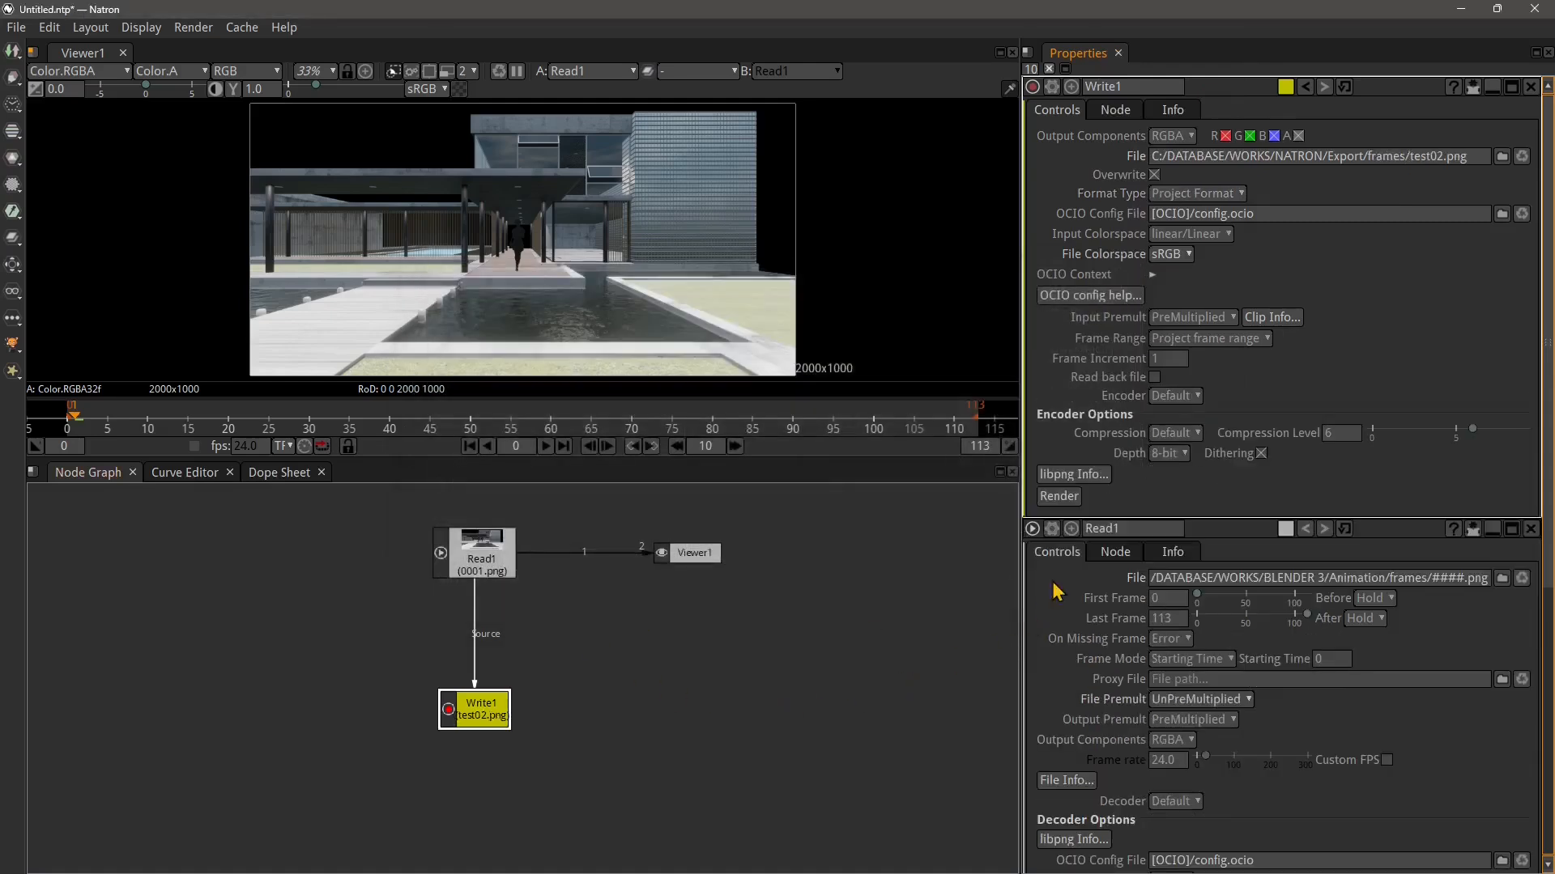
Render Write1 and confirm rendering despite the missing frame padding
left_click(1071, 501)
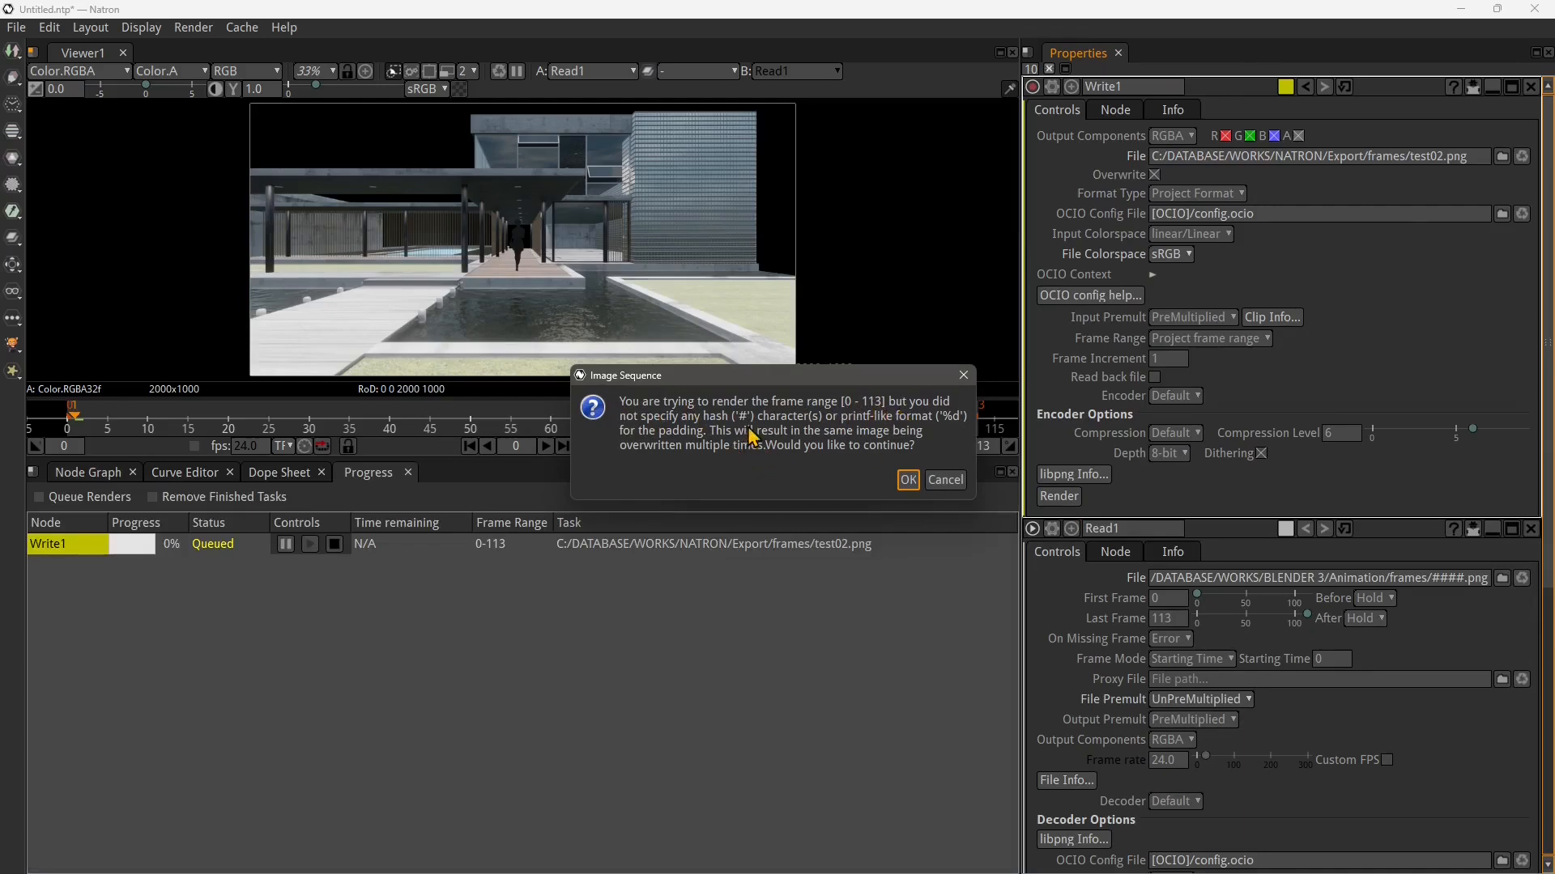
left_click(909, 479)
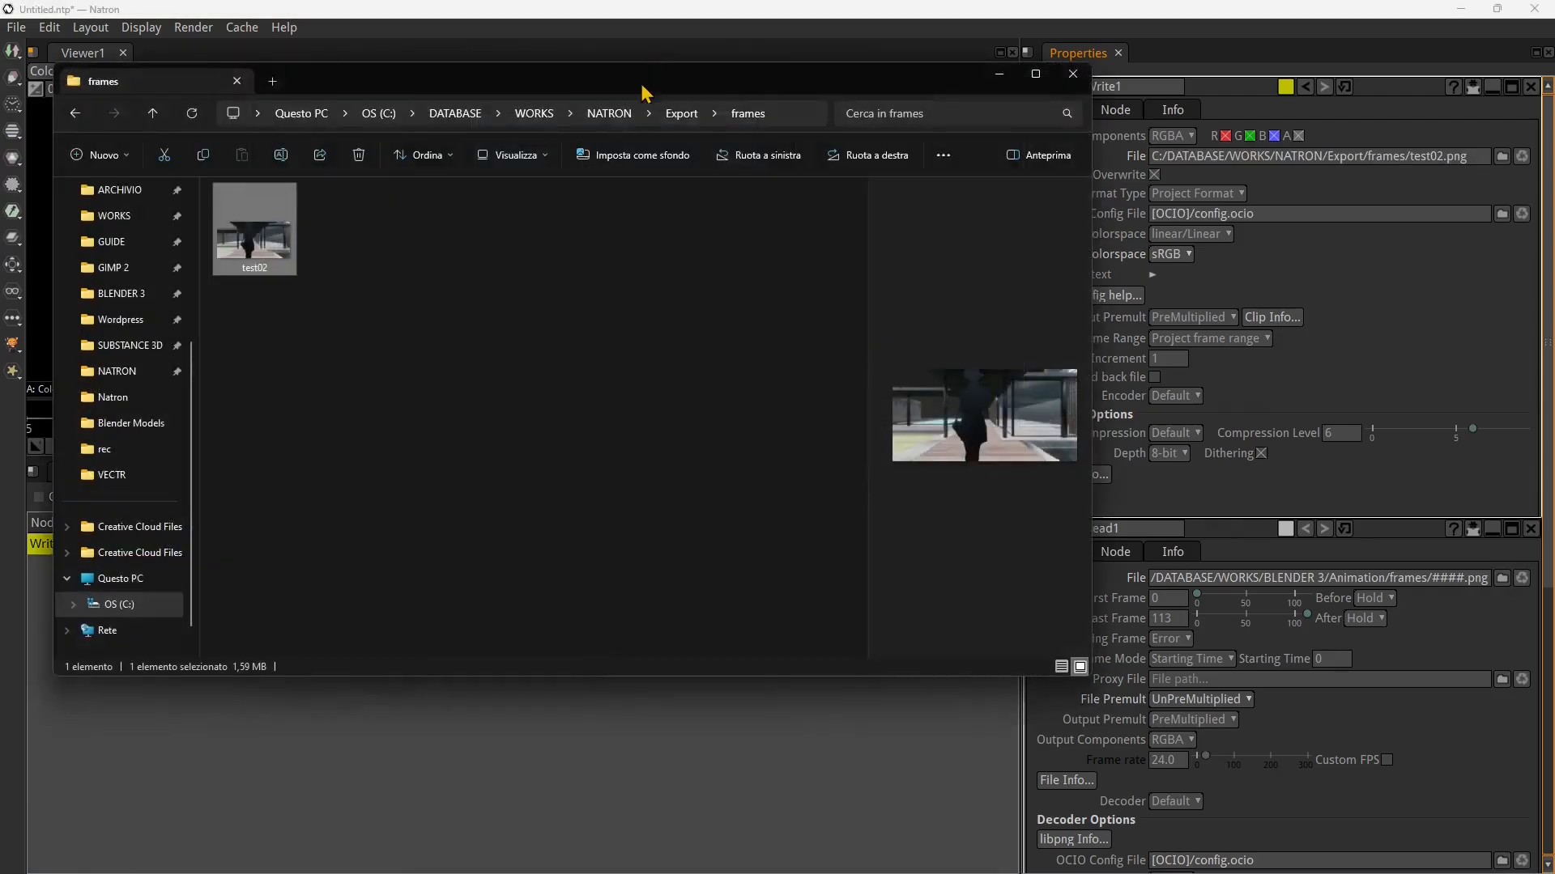
Examine the rendered test02 file in the frames folder and its file properties
left_click_drag(642, 89, 778, 166)
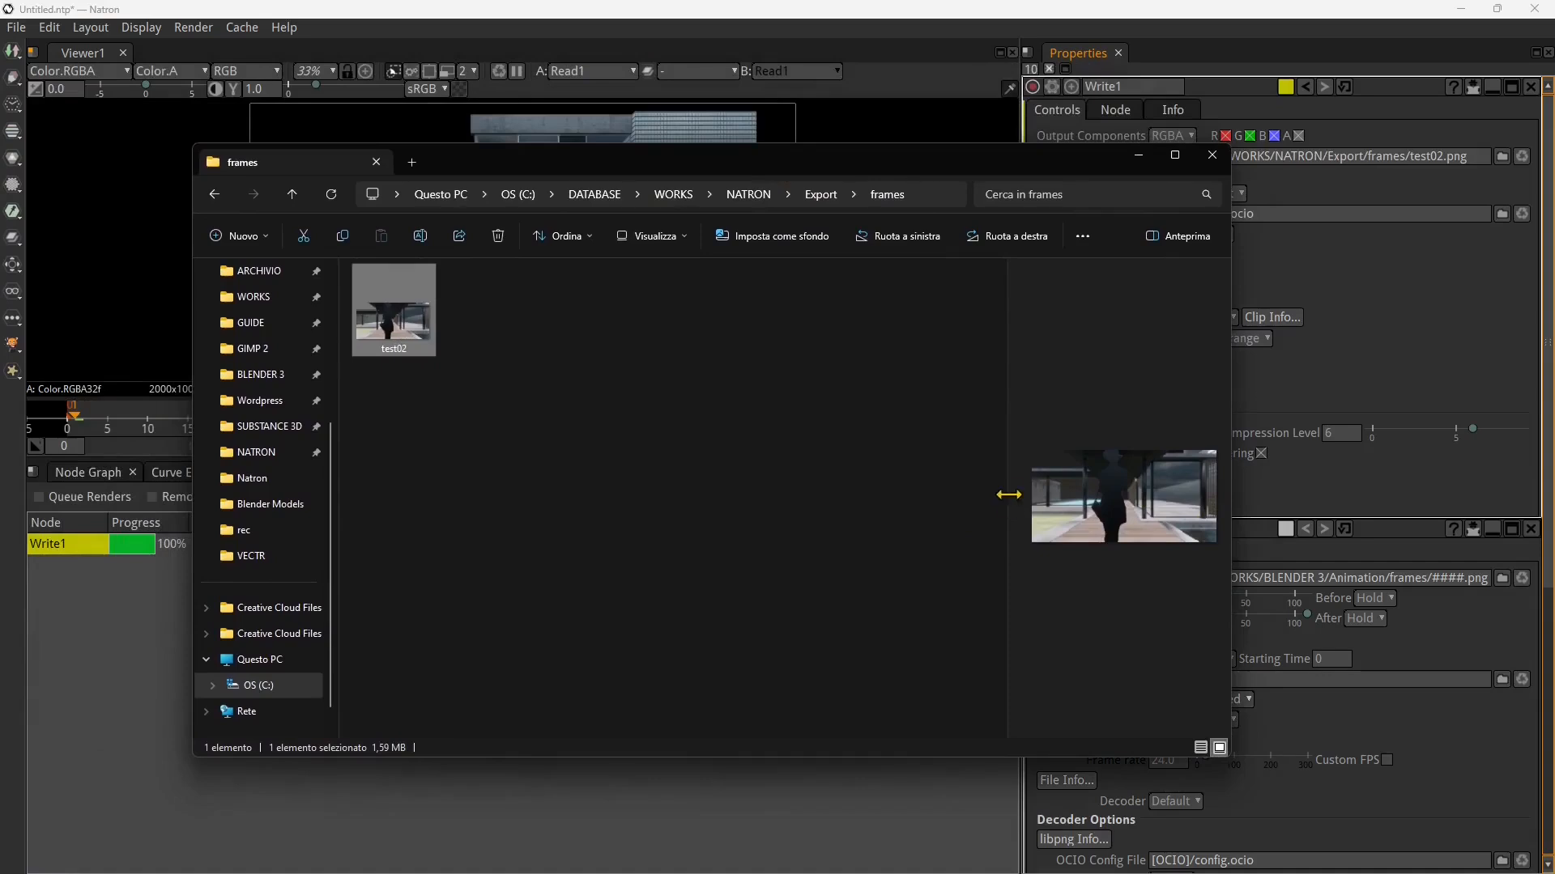
left_click_drag(1009, 495, 566, 513)
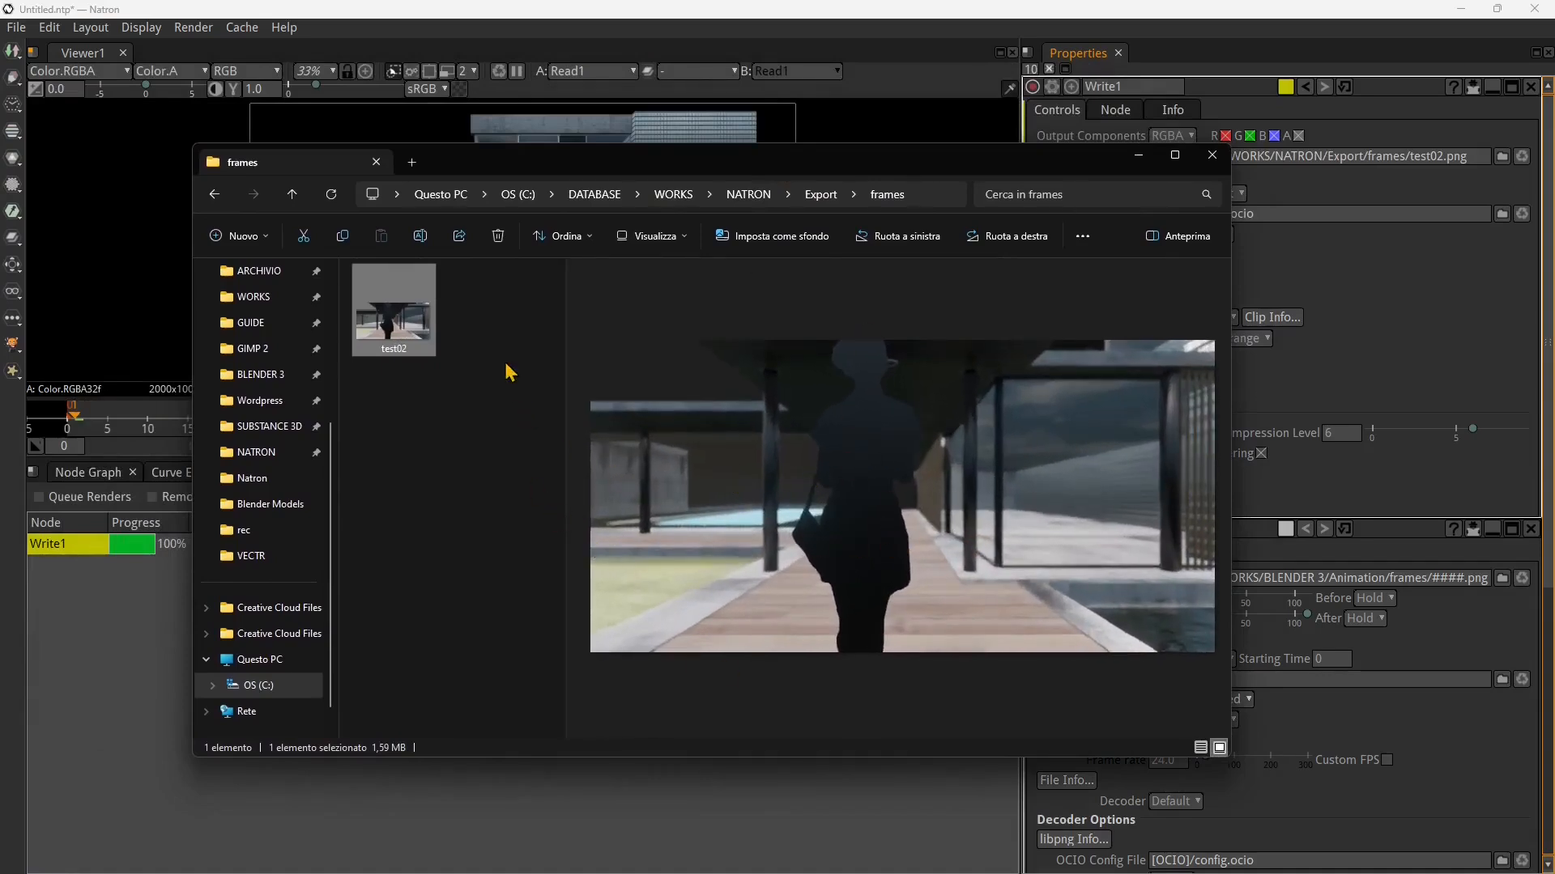
right_click(426, 330)
left_click(492, 609)
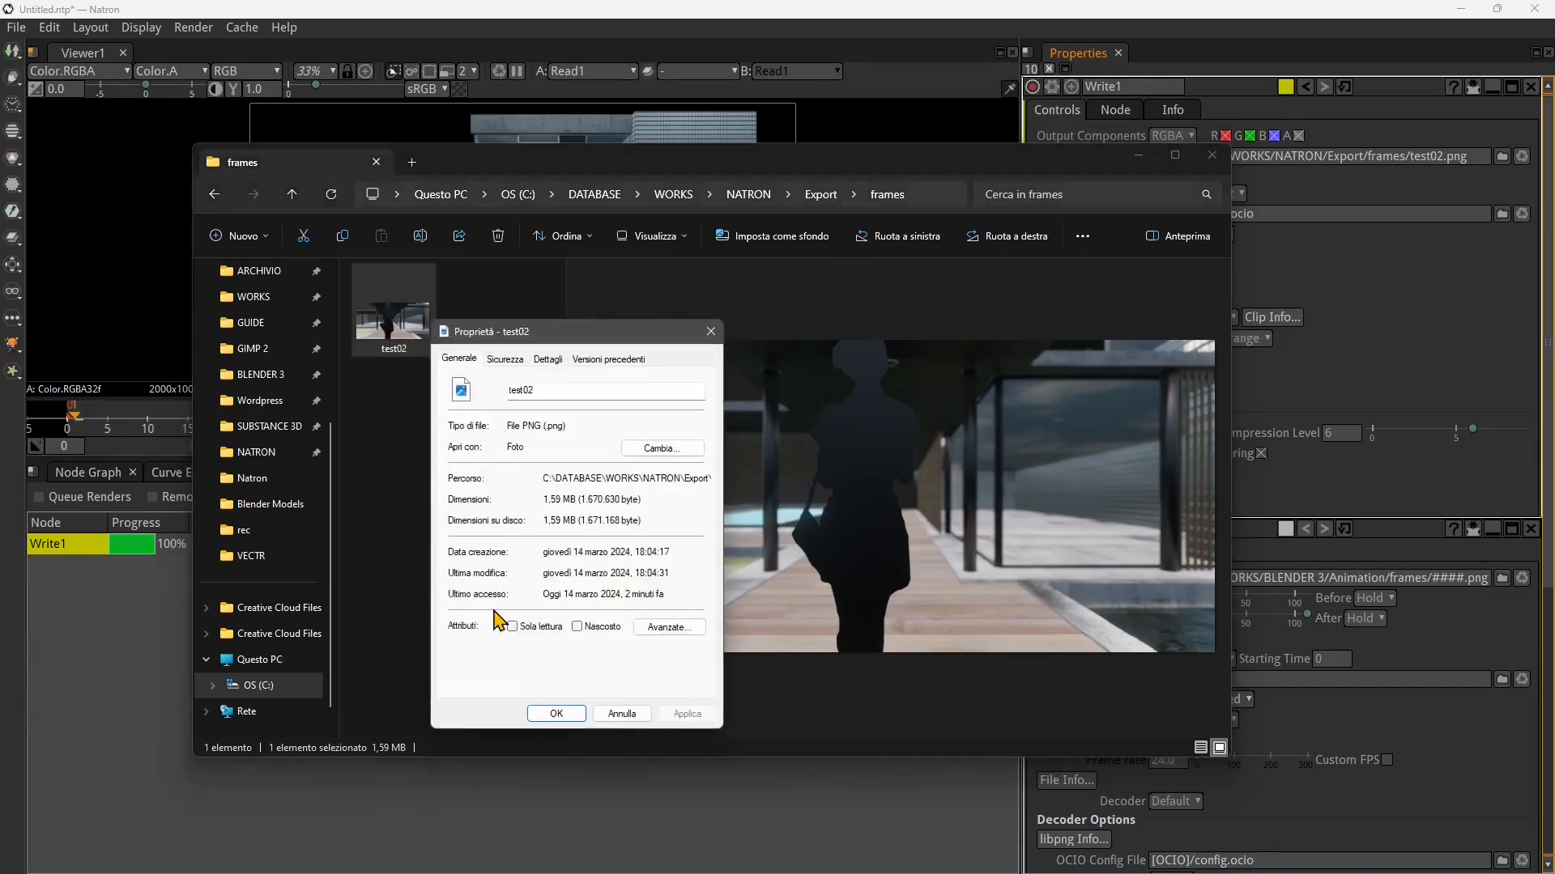
left_click(553, 363)
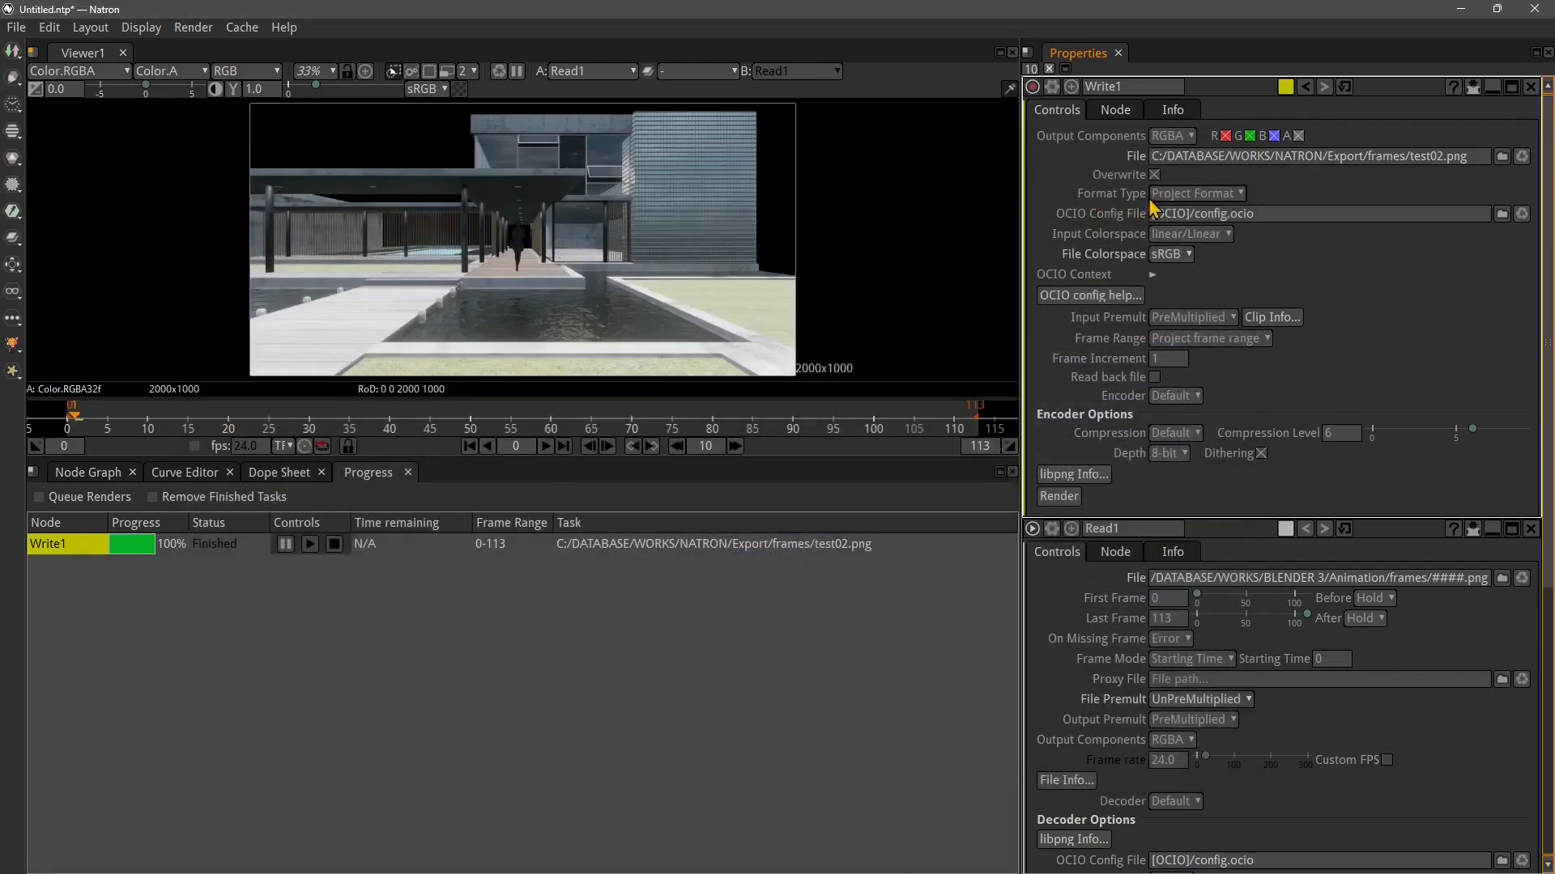
Set Write1's format type to Fixed Format with HD_720 1280x720 again
left_click(1210, 195)
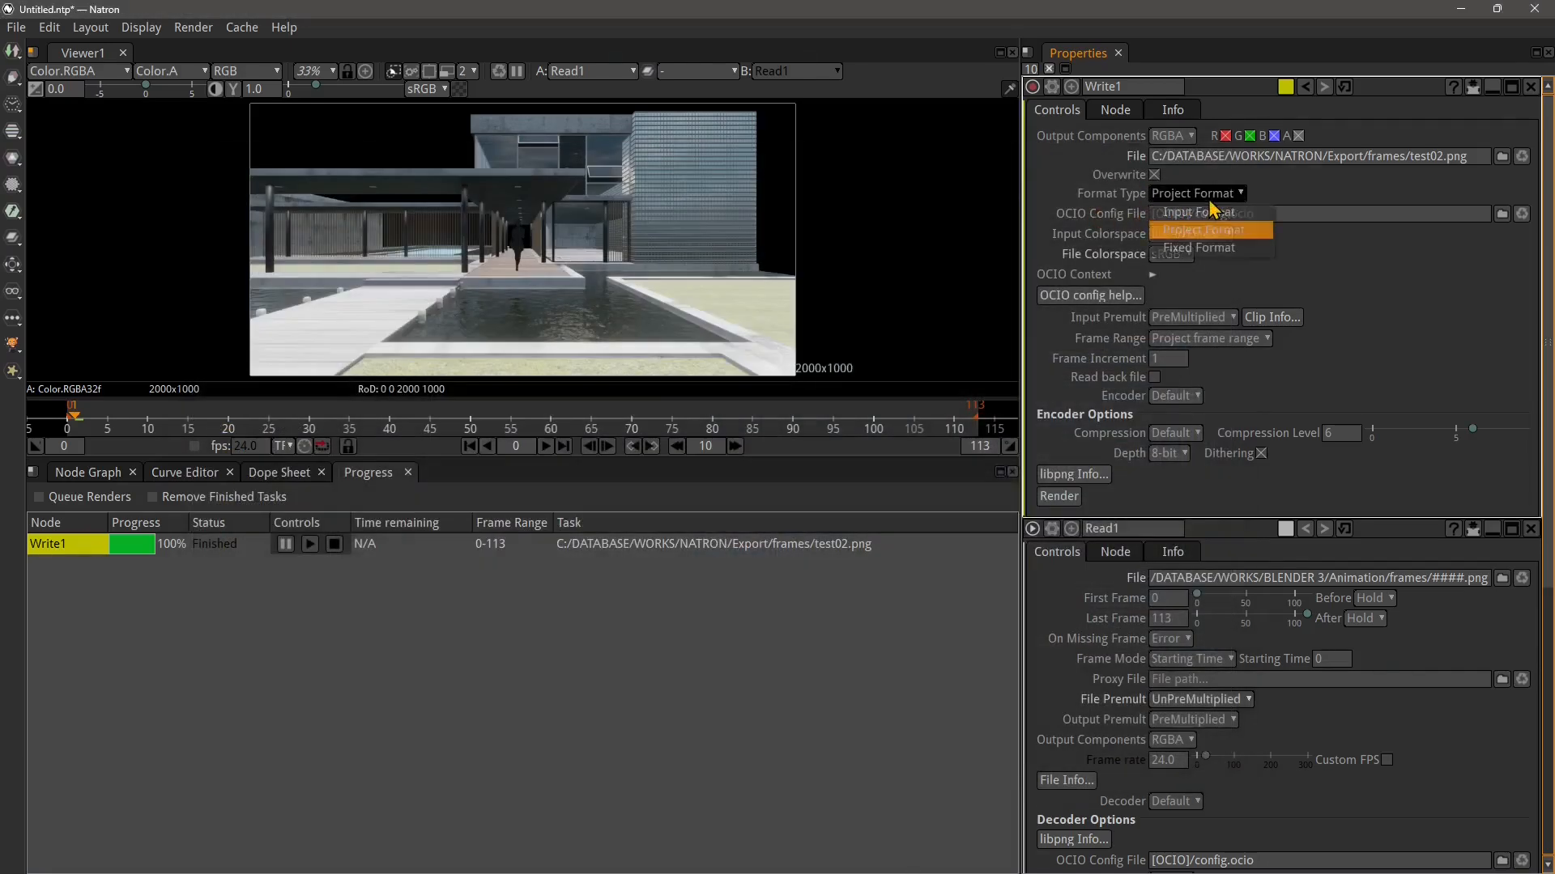
left_click(1208, 247)
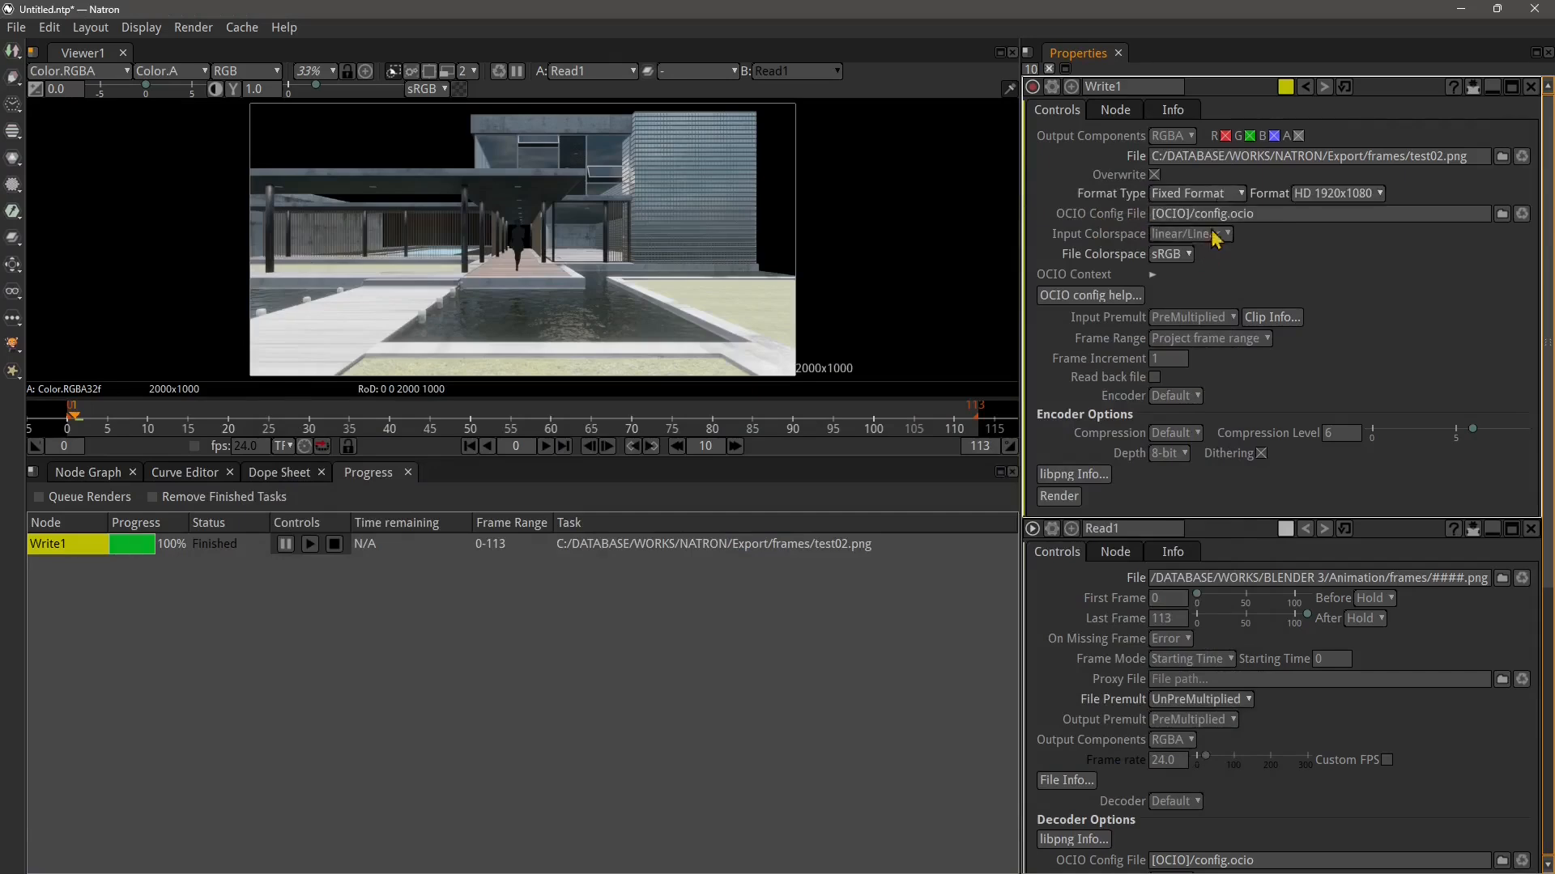
left_click(1336, 194)
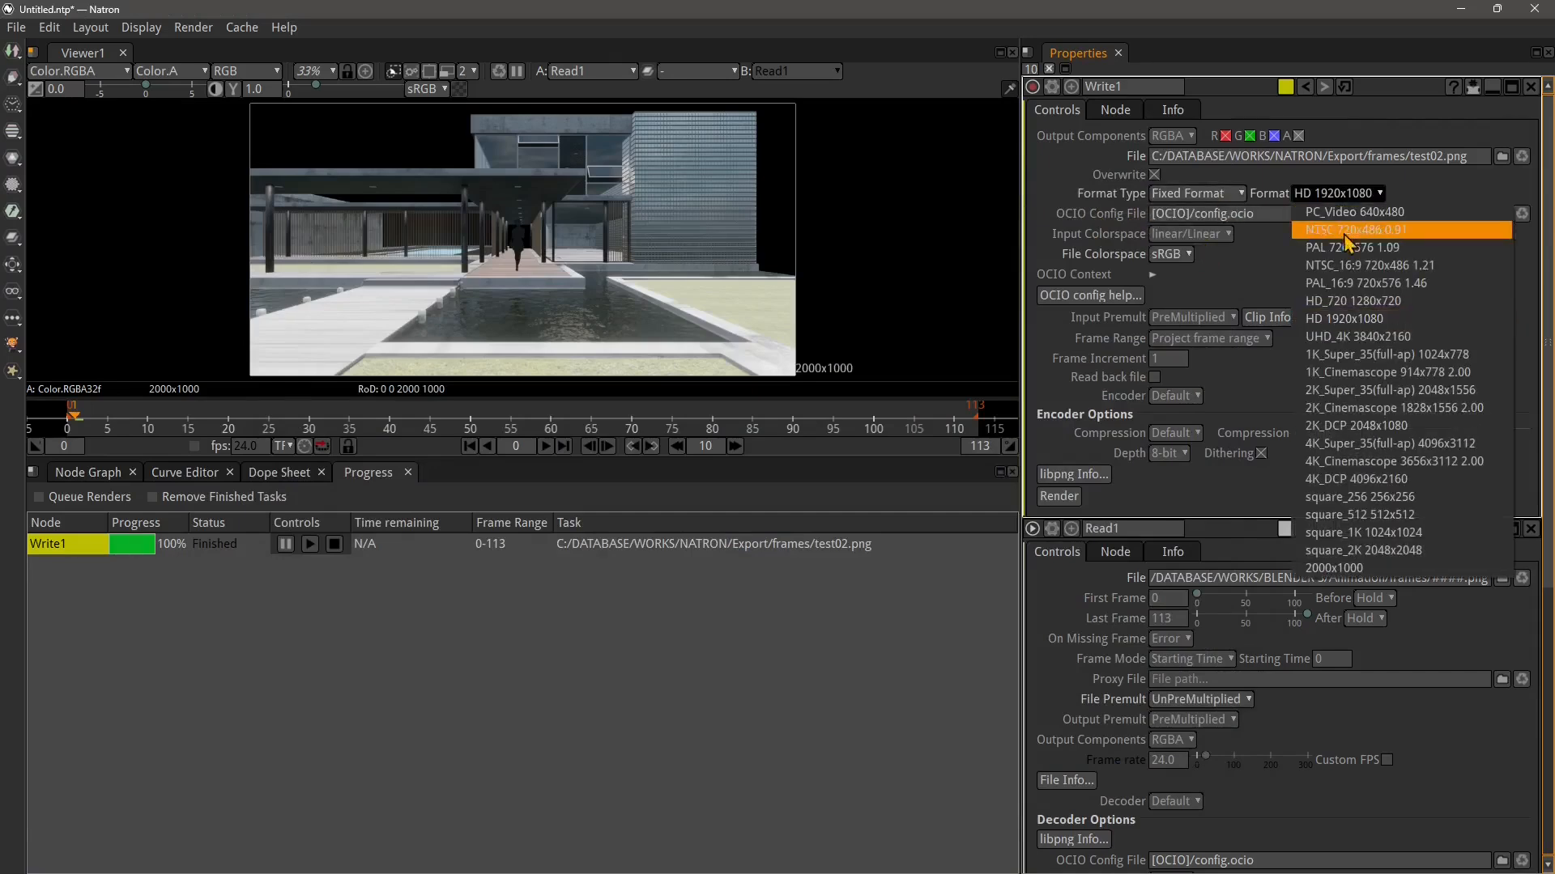
left_click(1374, 312)
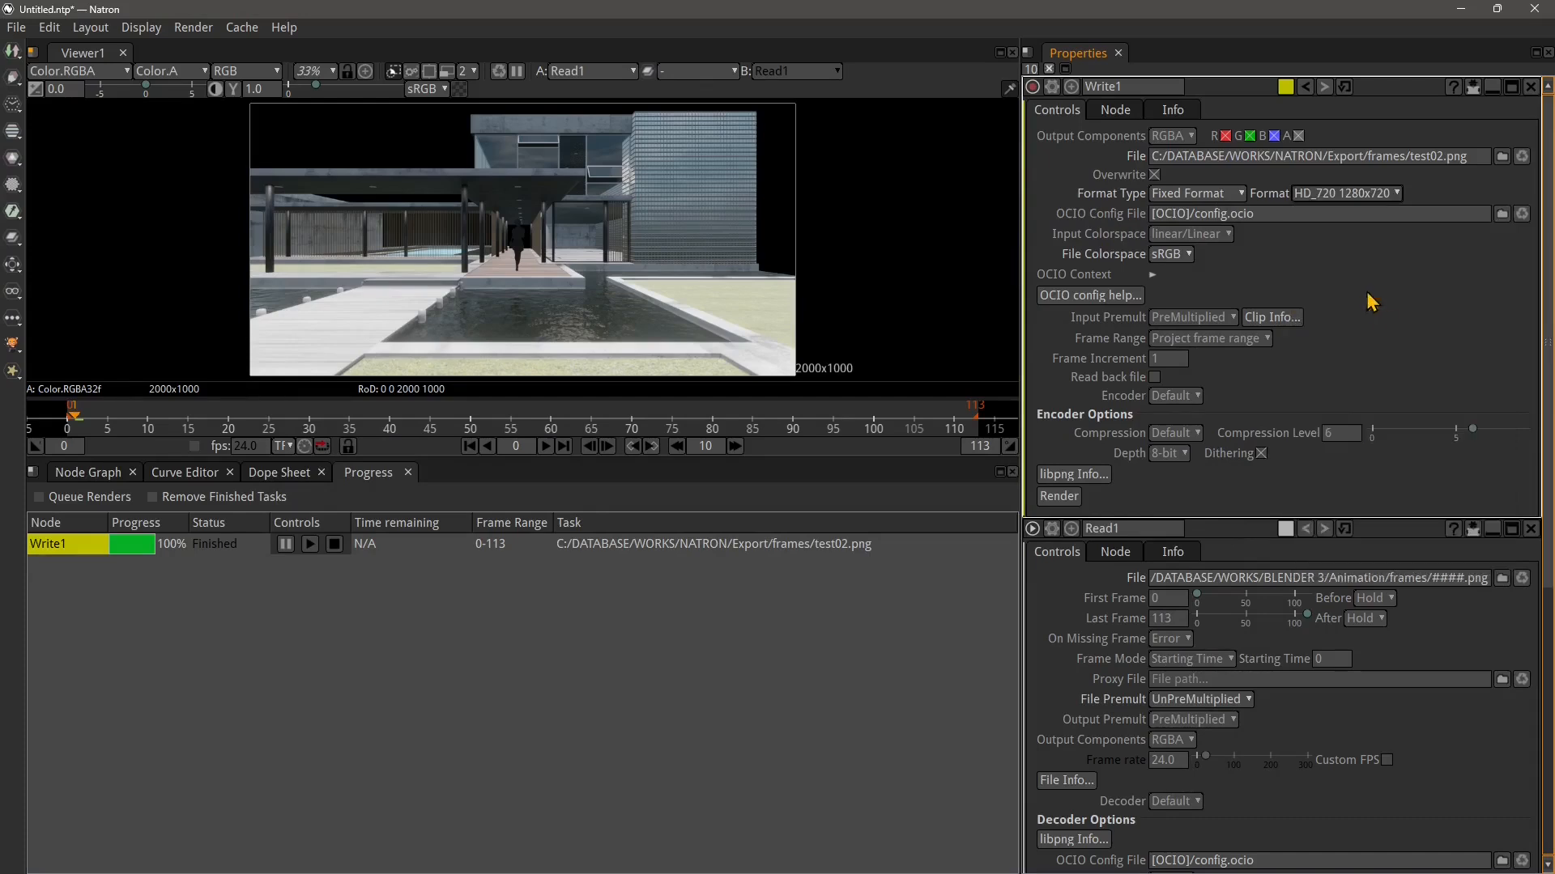
Set Write1's output file name to test# with the png extension, then render Write1
left_click(89, 473)
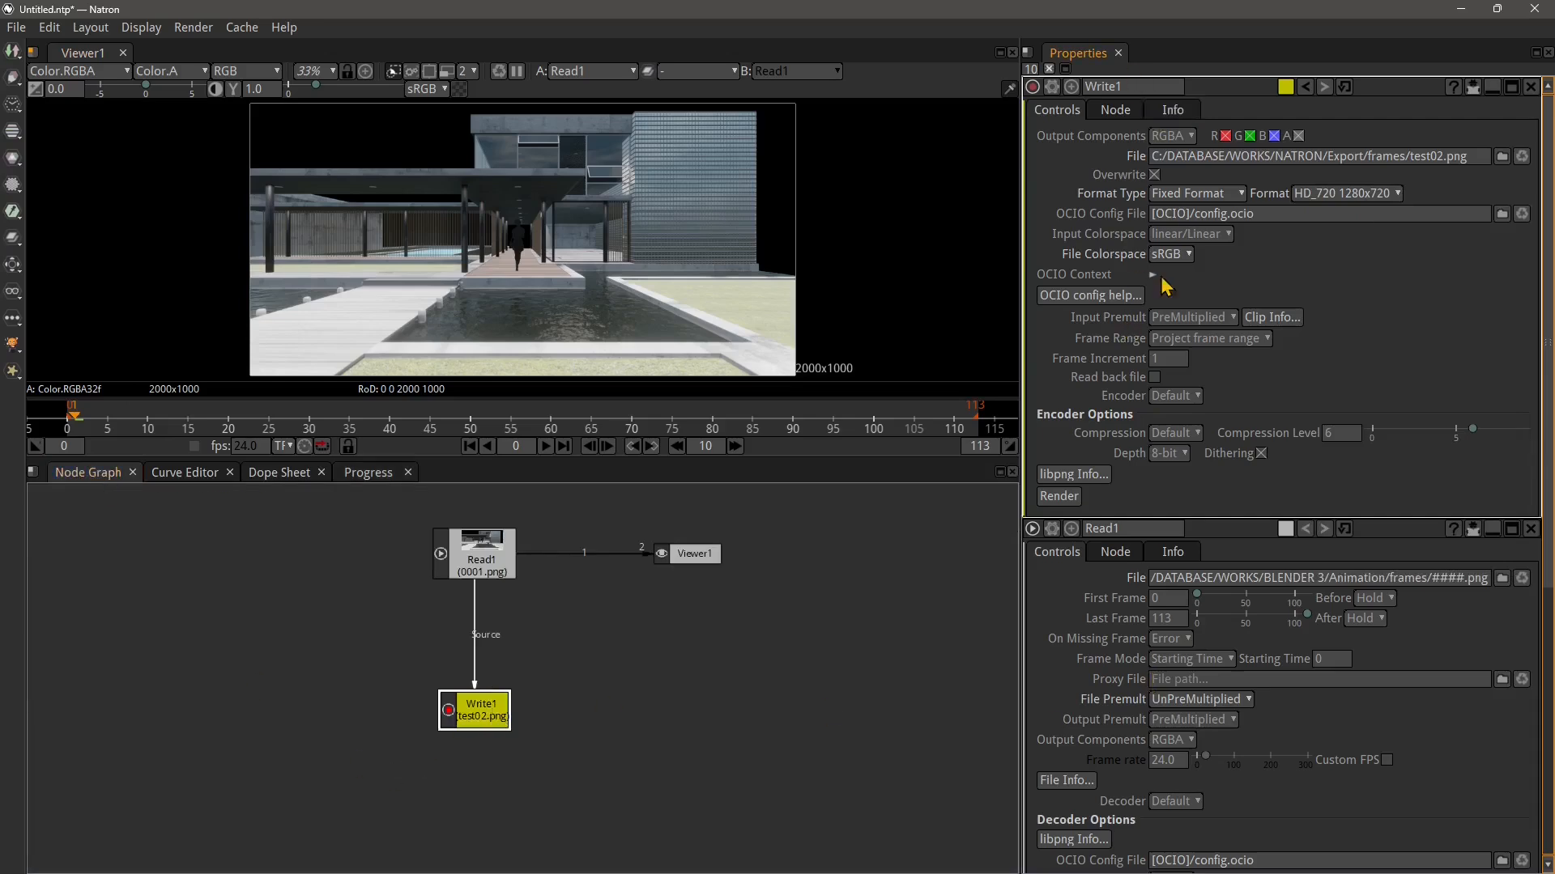
left_click(1502, 157)
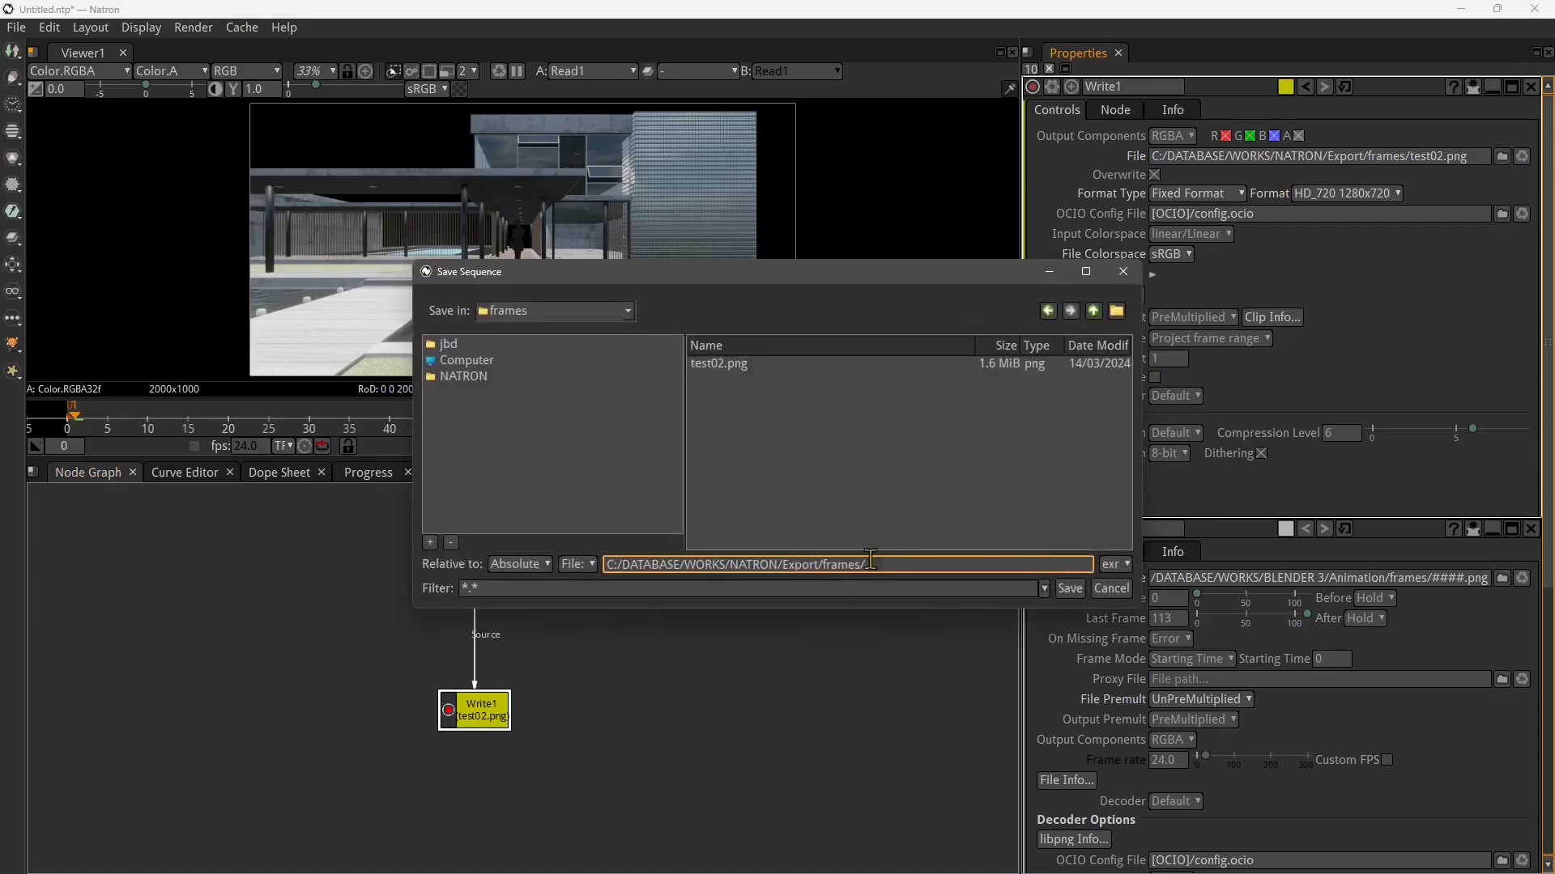
left_click(720, 371)
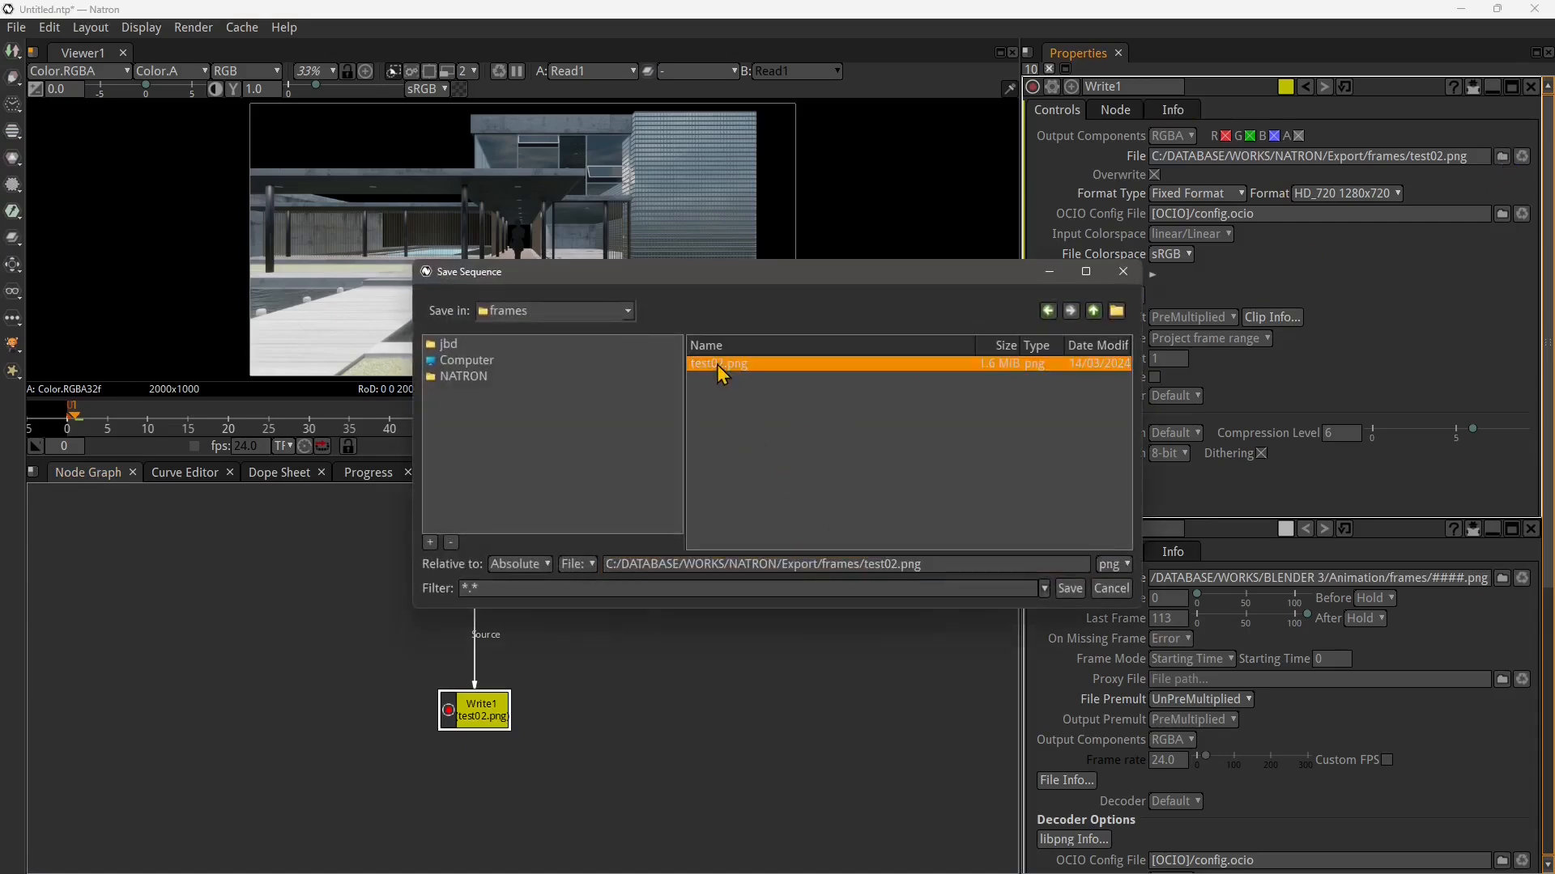
left_click(915, 565)
left_click(899, 565)
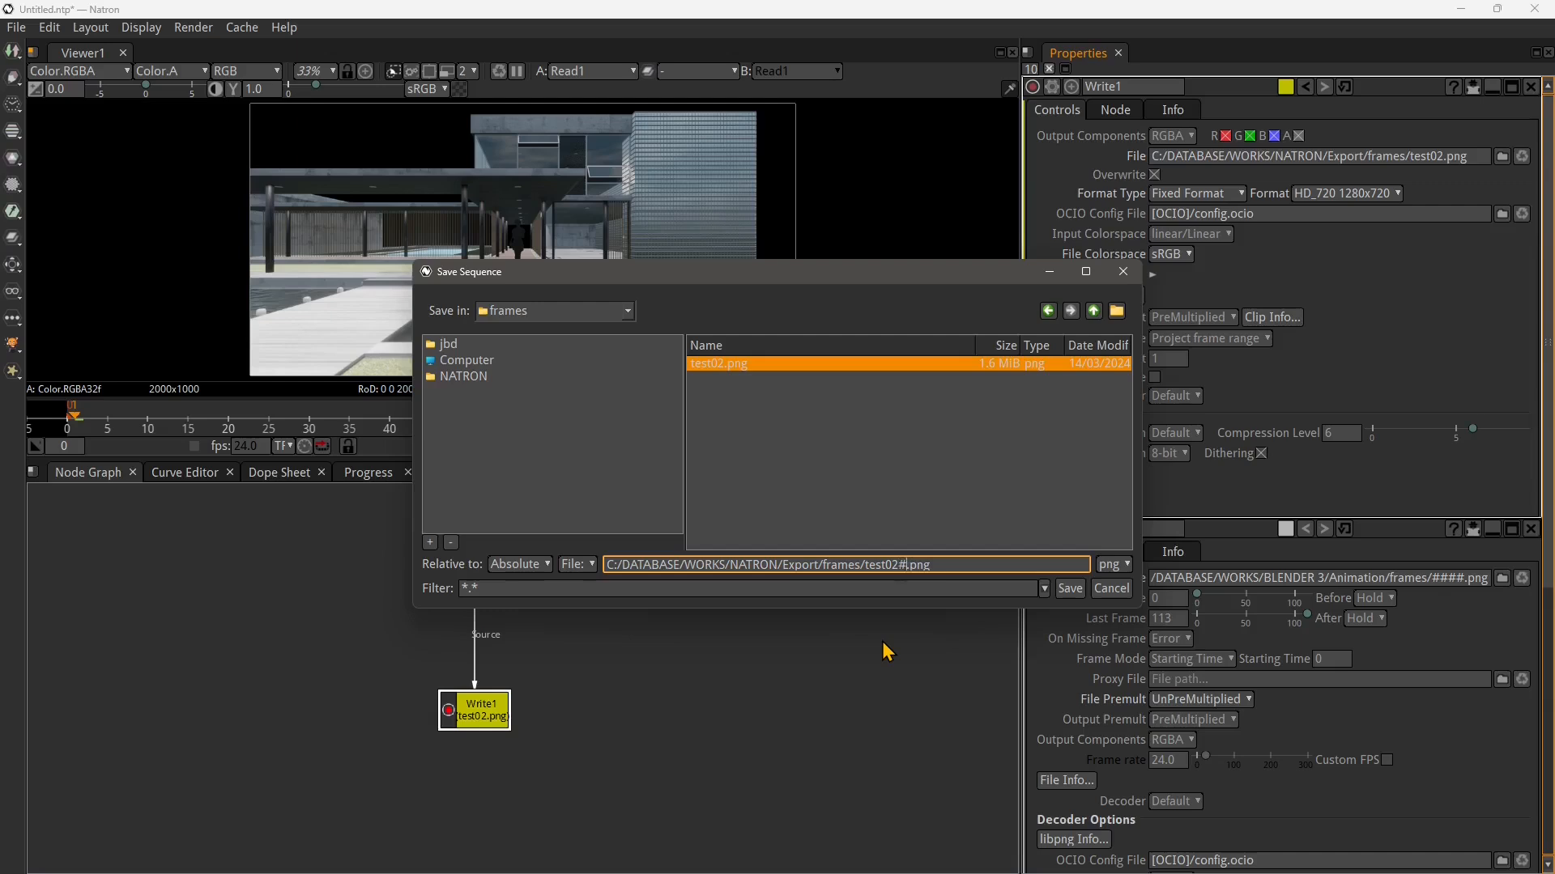
left_click(899, 564)
key("BackSpace")
key("BackSpace")
left_click(1069, 588)
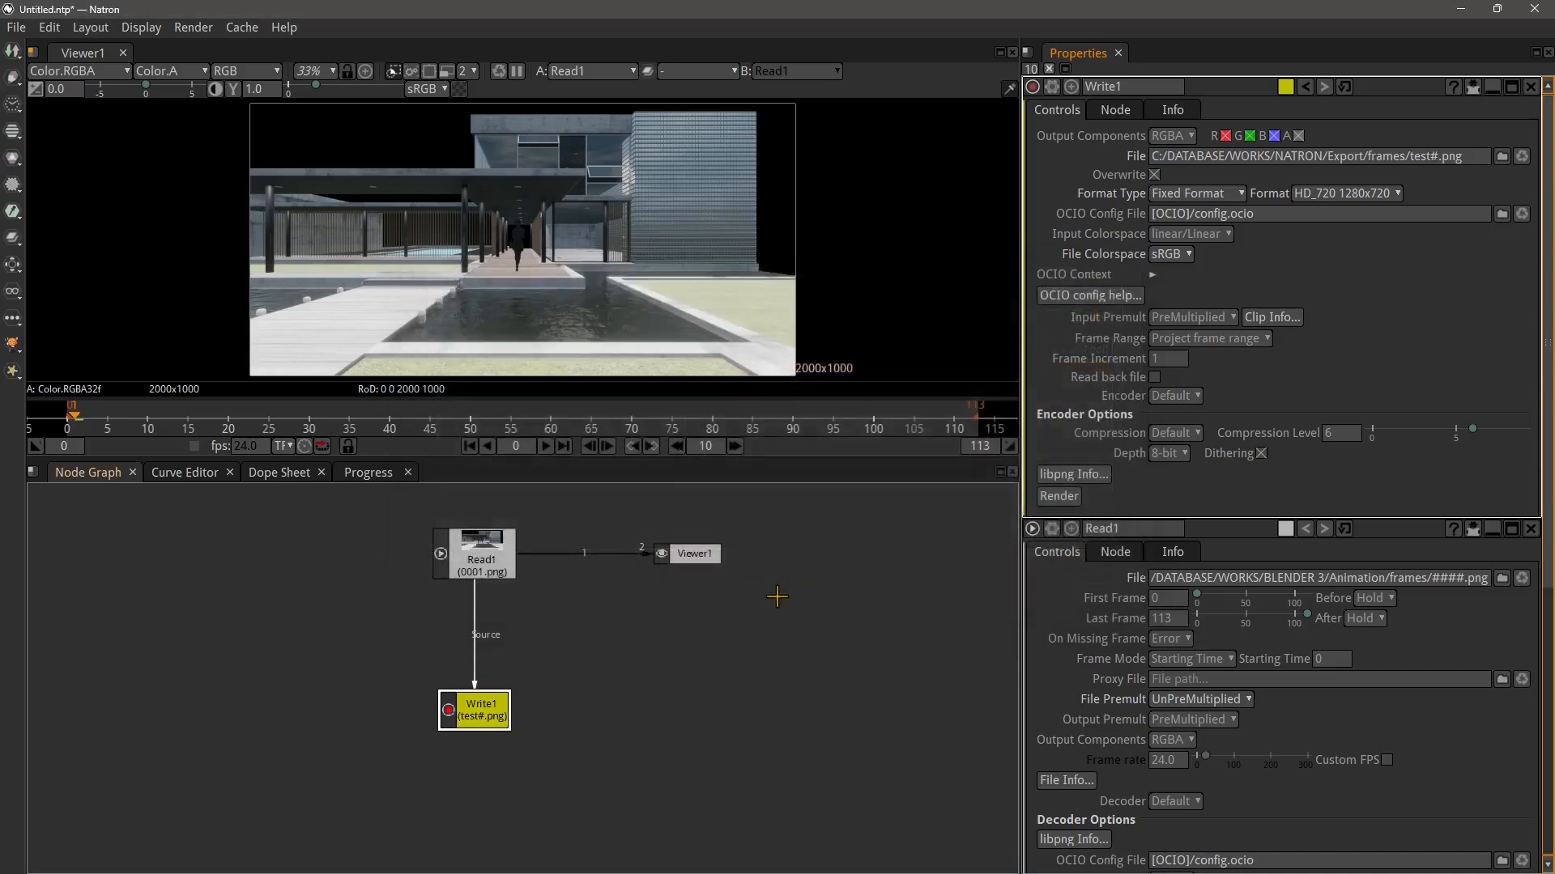
left_click(1061, 496)
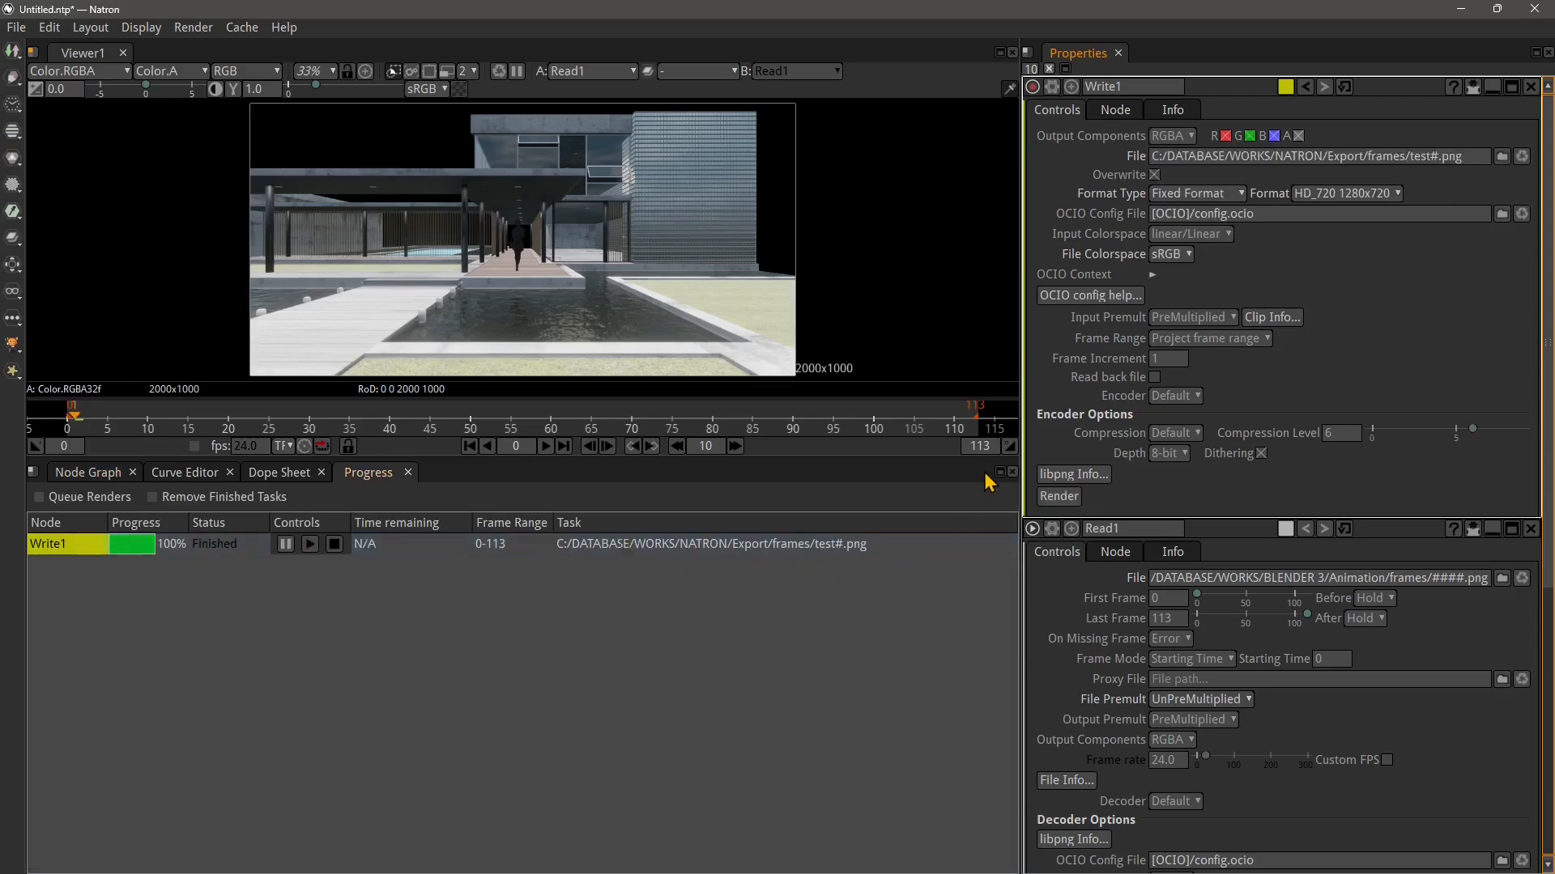
Examine the rendered numbered frames in the frames folder and the last frame's file properties
key("alt+Tab")
scroll(832, 444, "down", 10)
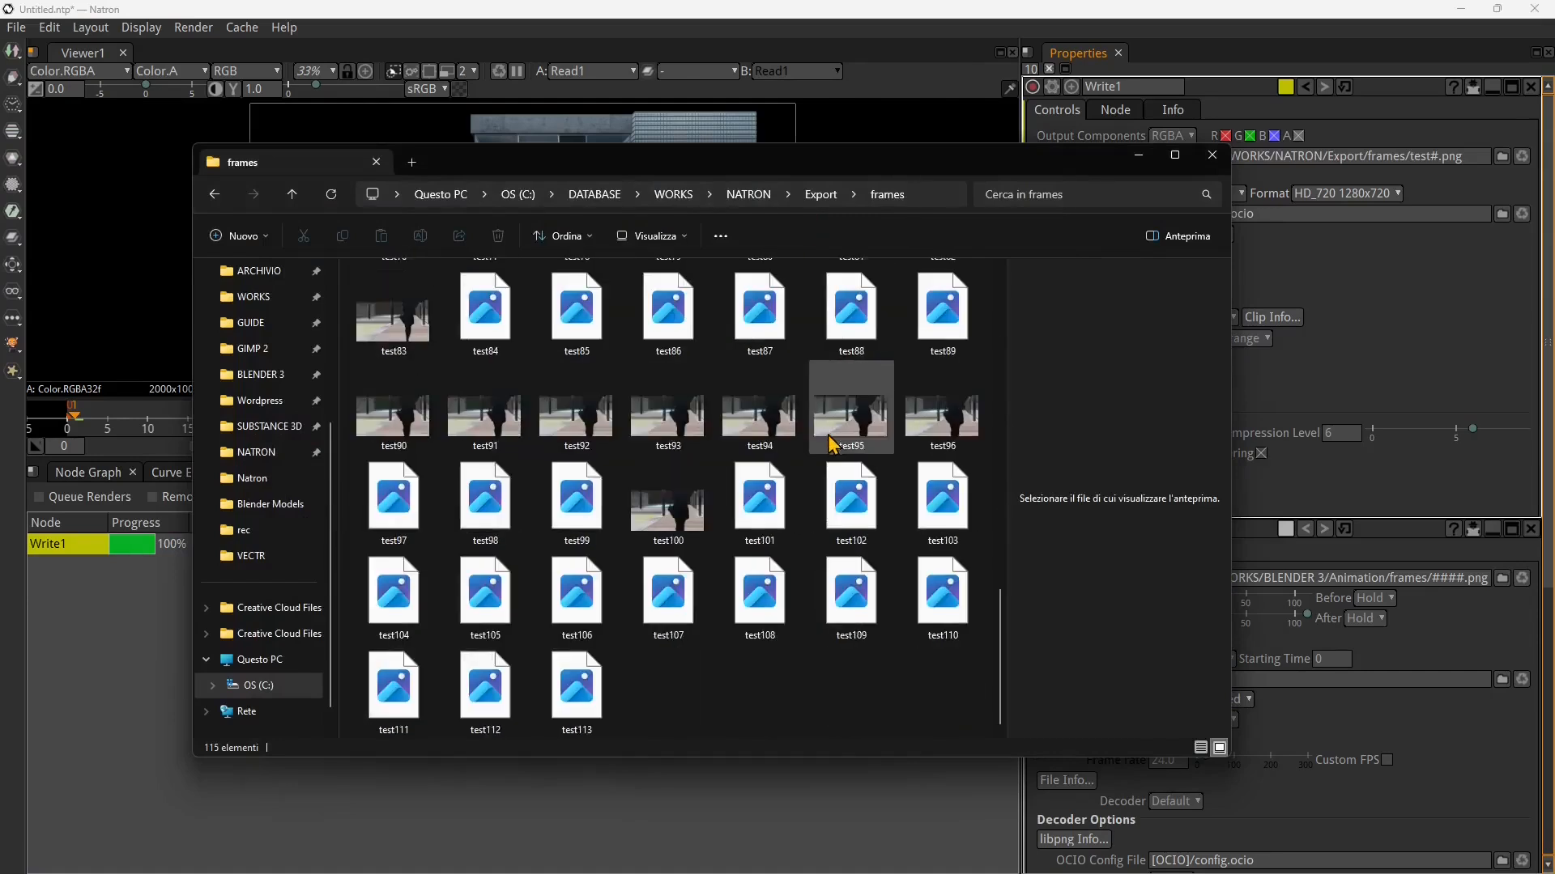
left_click(596, 699)
right_click(607, 698)
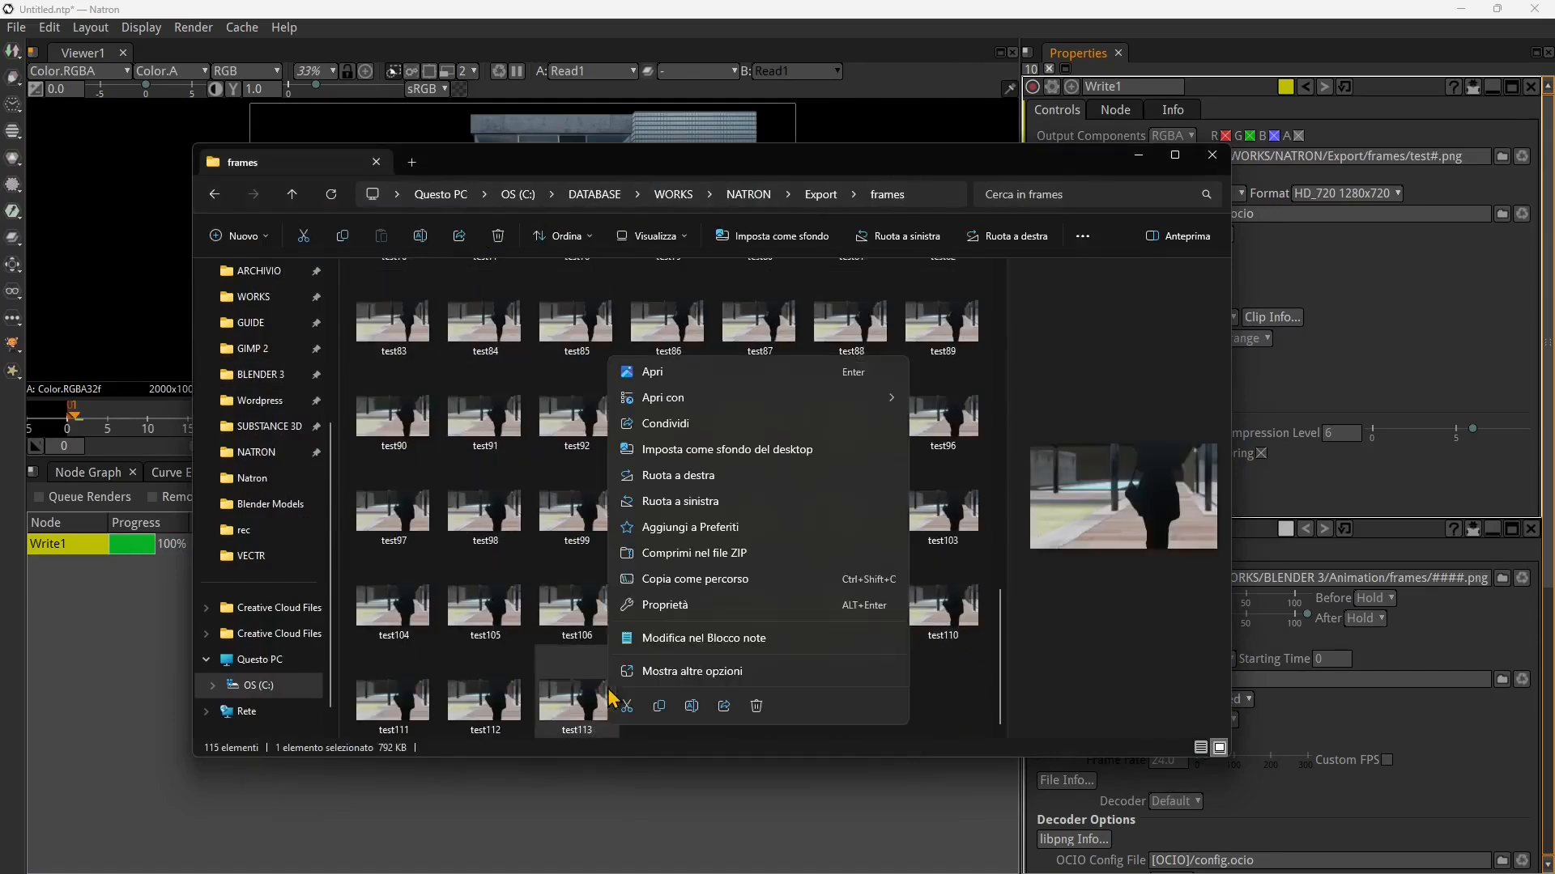
left_click(664, 605)
left_click(732, 495)
left_click_drag(768, 477, 792, 302)
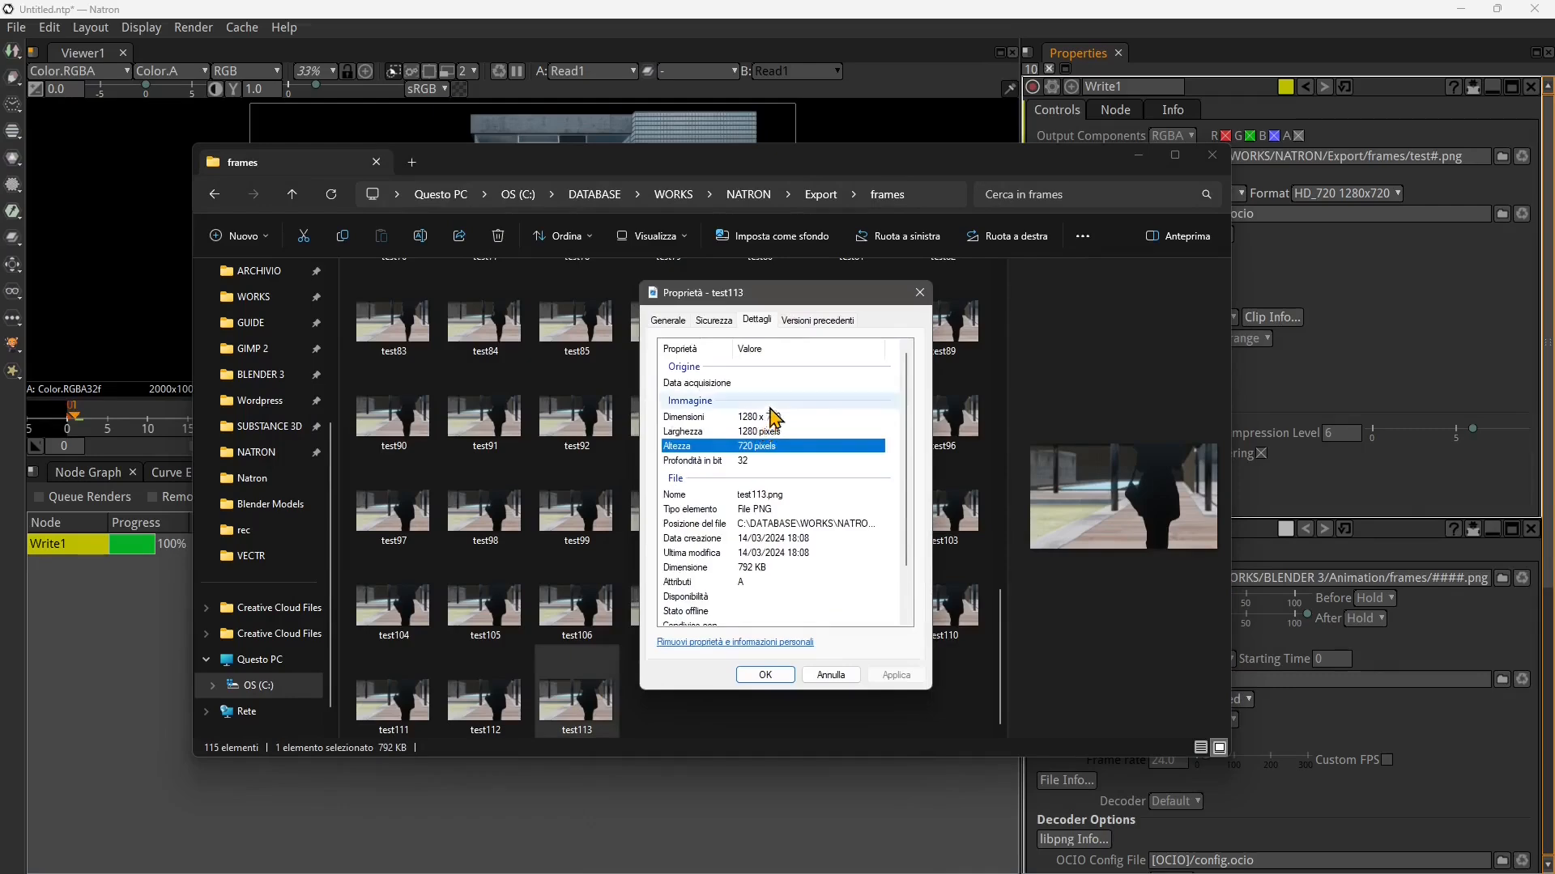
left_click(920, 292)
scroll(647, 526, "up", 6)
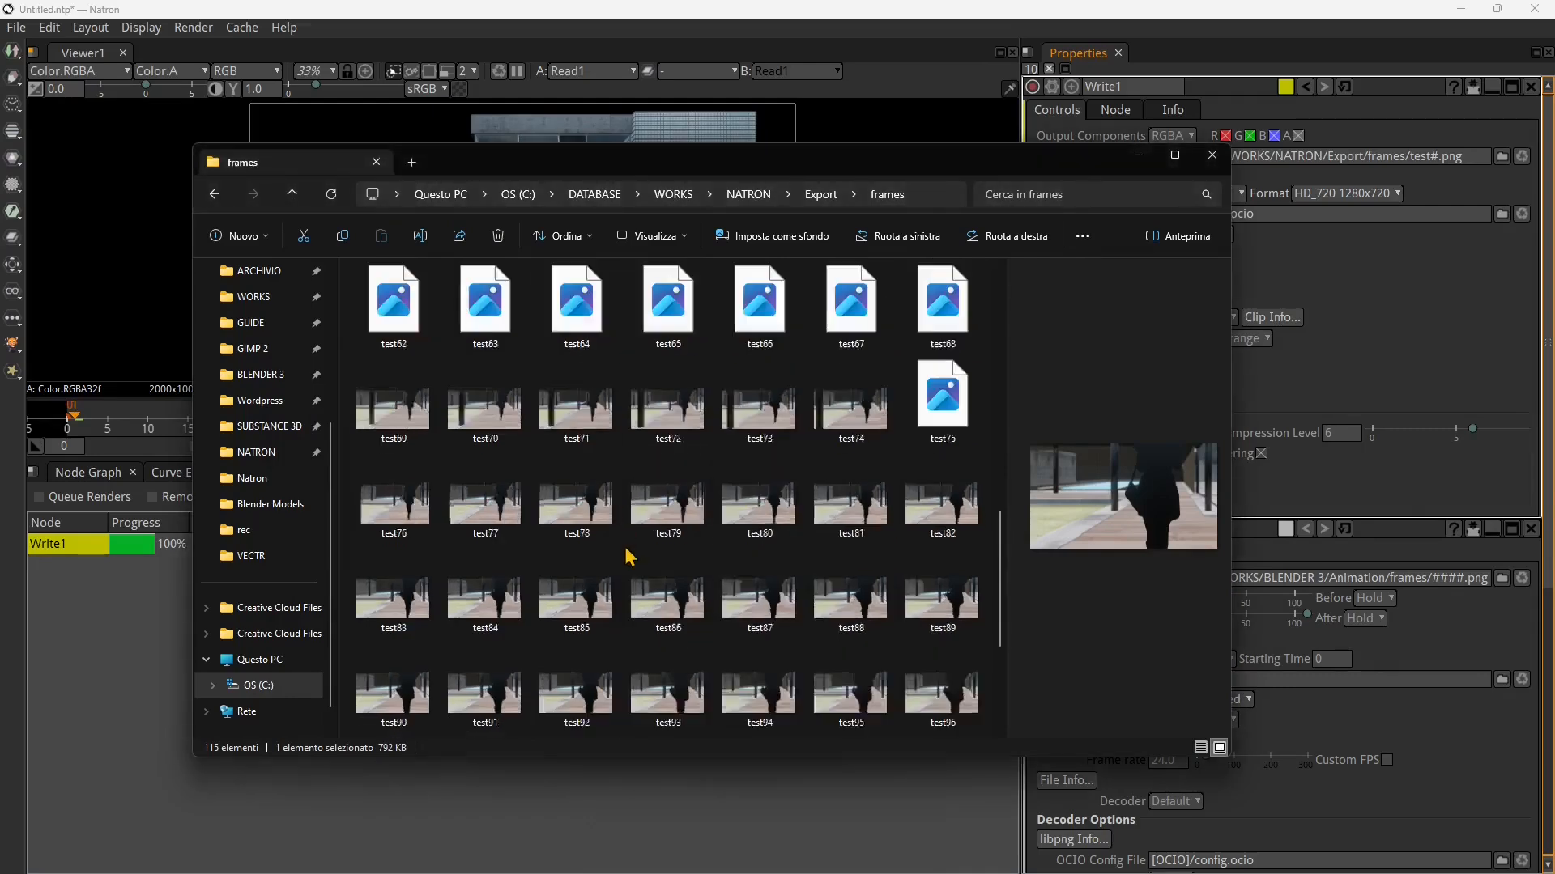
scroll(580, 485, "up", 5)
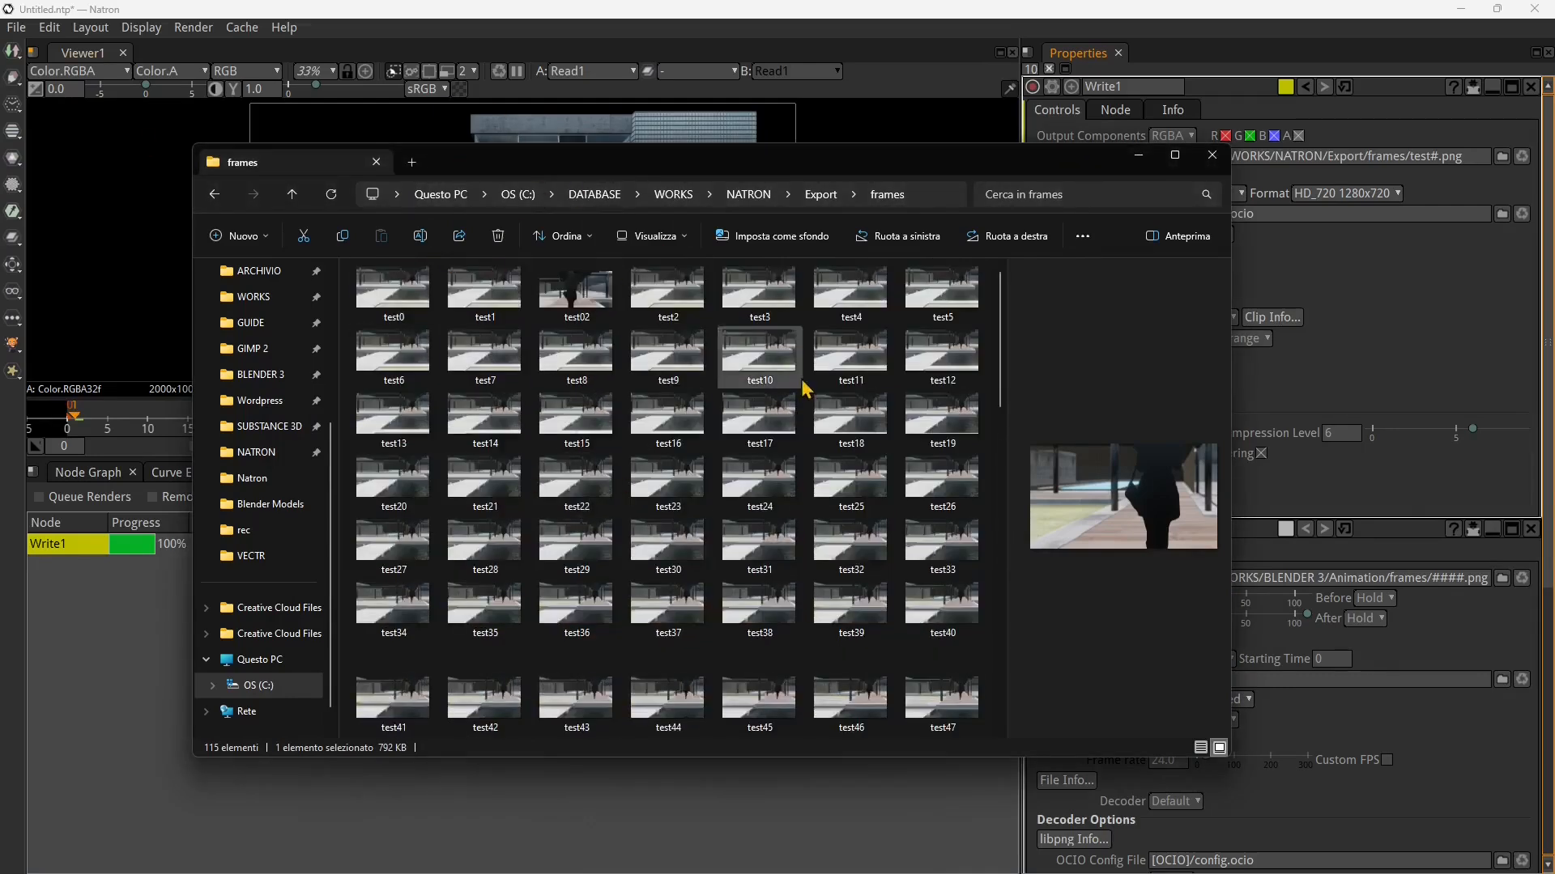
left_click(1212, 155)
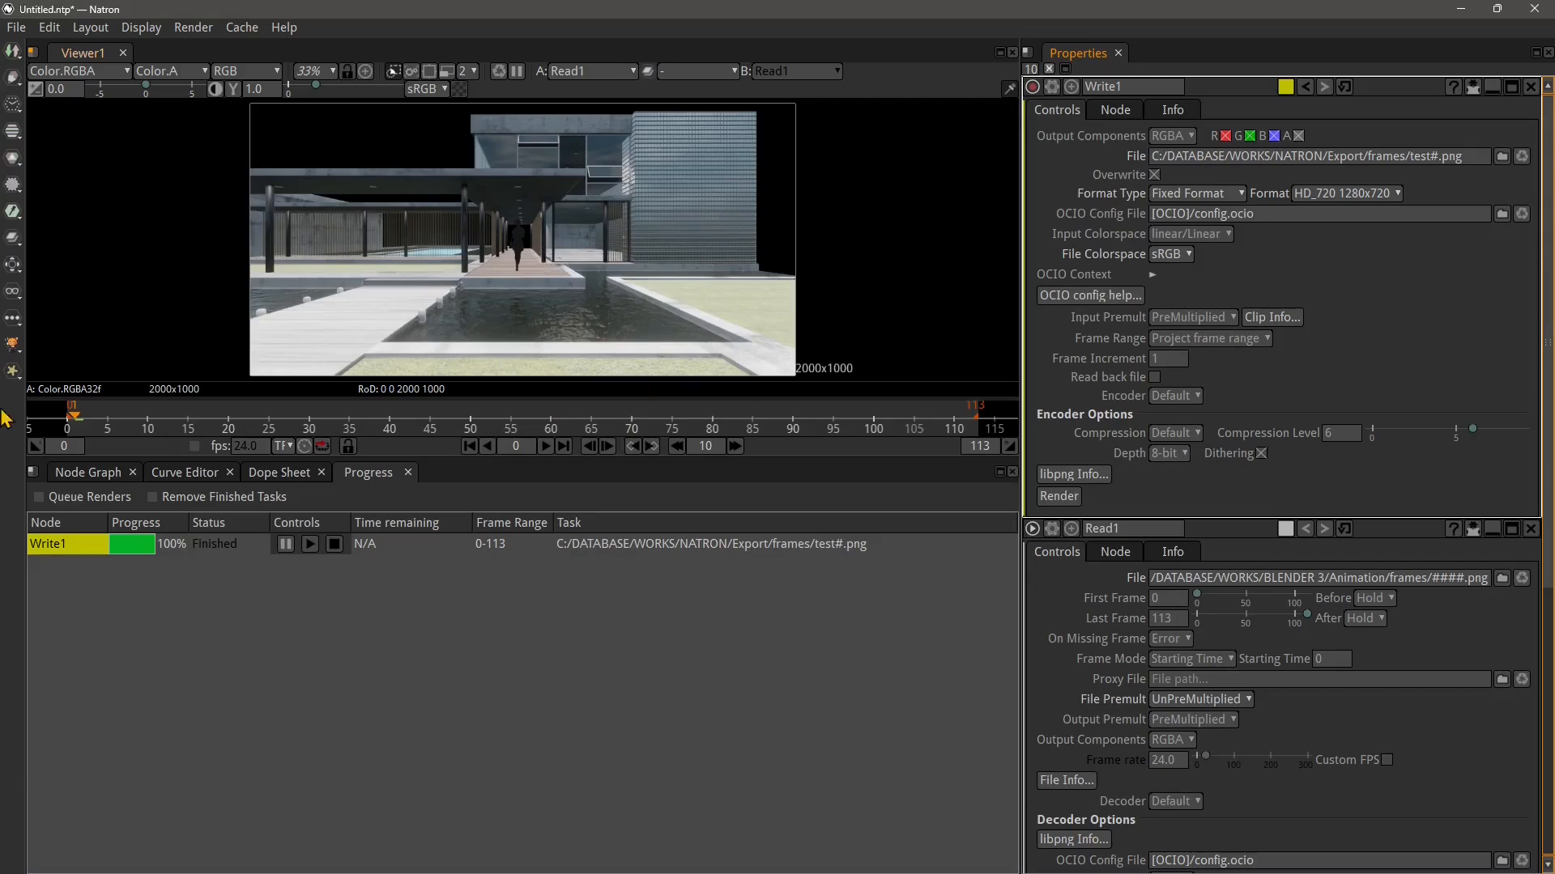
Scrub the timeline to preview the Read1 sequence in the viewer
left_click(87, 472)
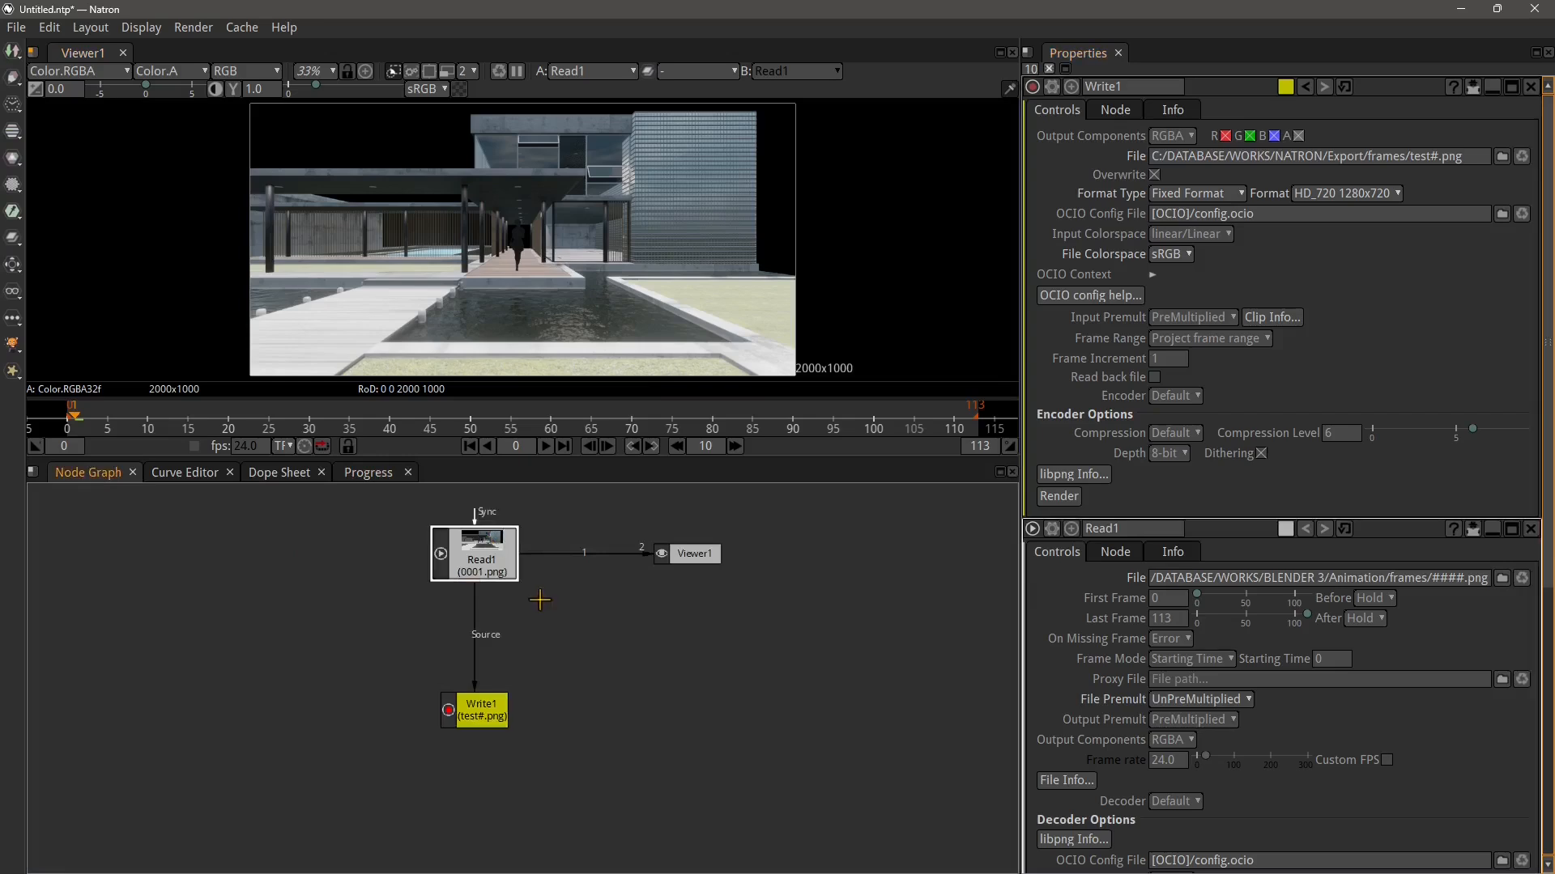
left_click_drag(660, 425, 124, 427)
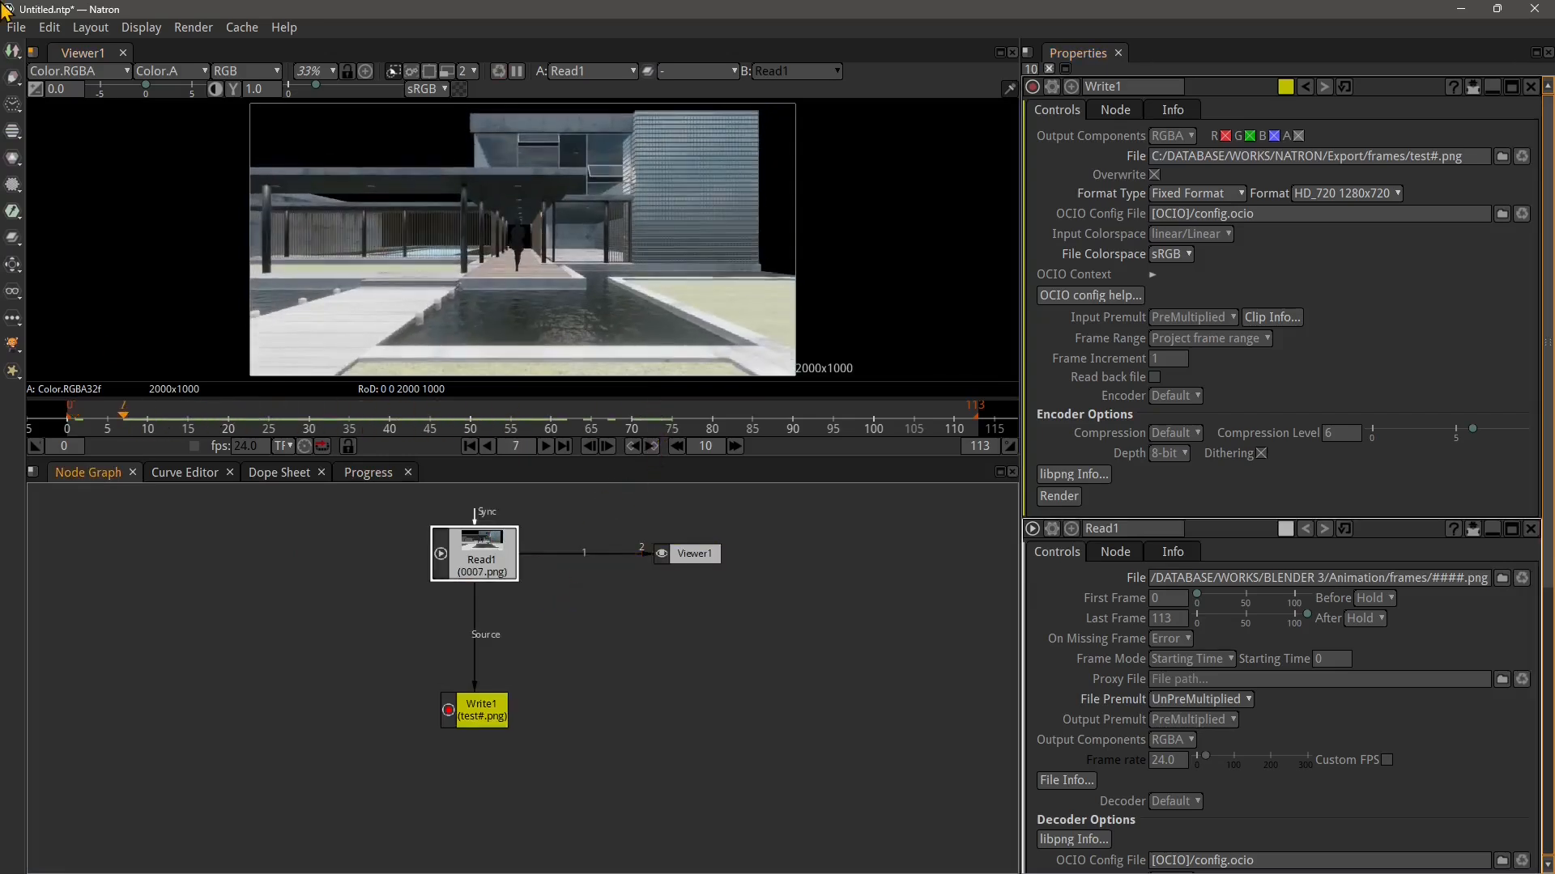